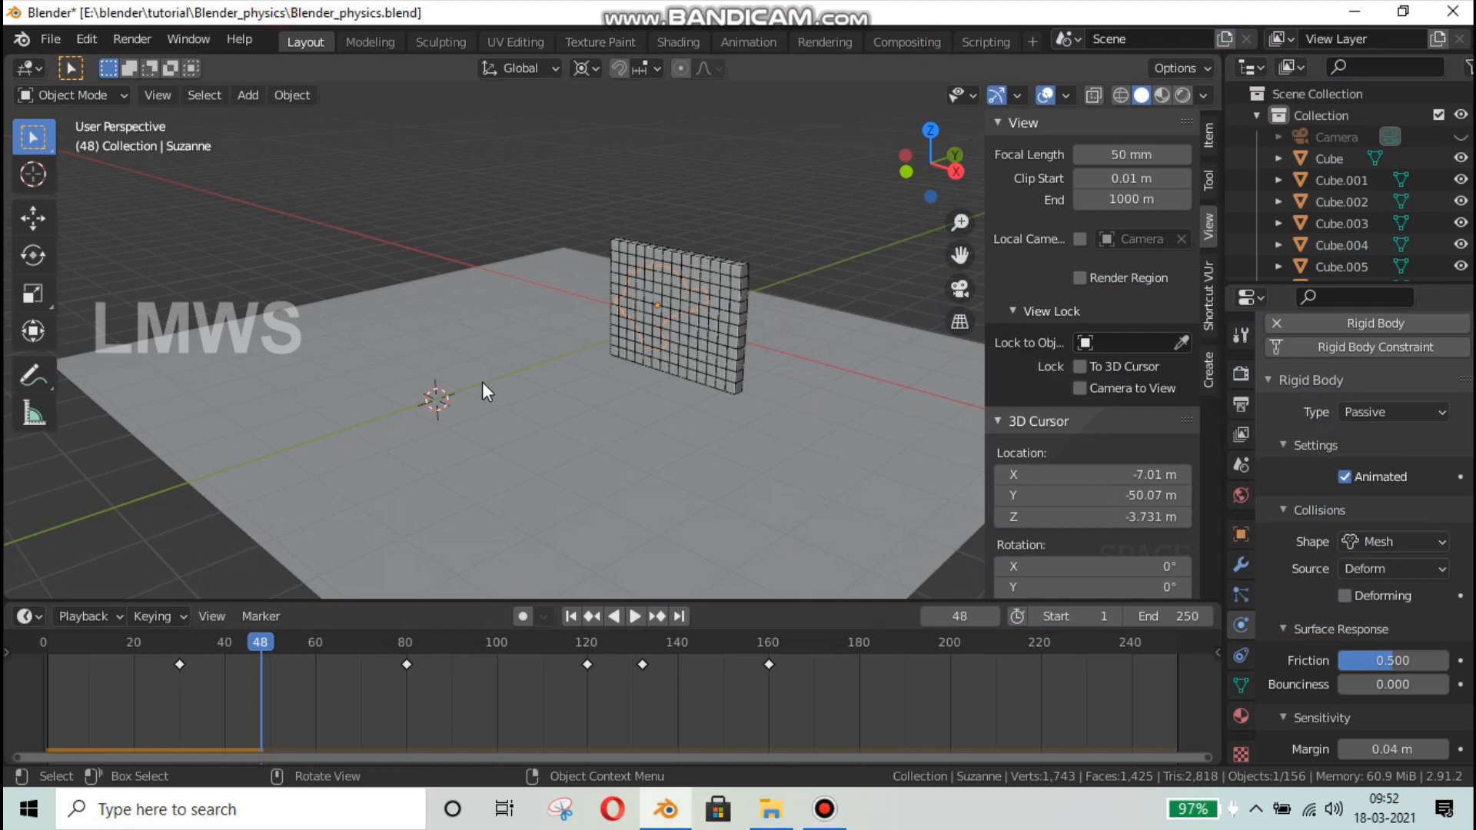
# - Frame the cube wall and ground plane in view and save the file
pyautogui.moveTo(484, 388); pyautogui.dragTo(573, 376, button='middle')
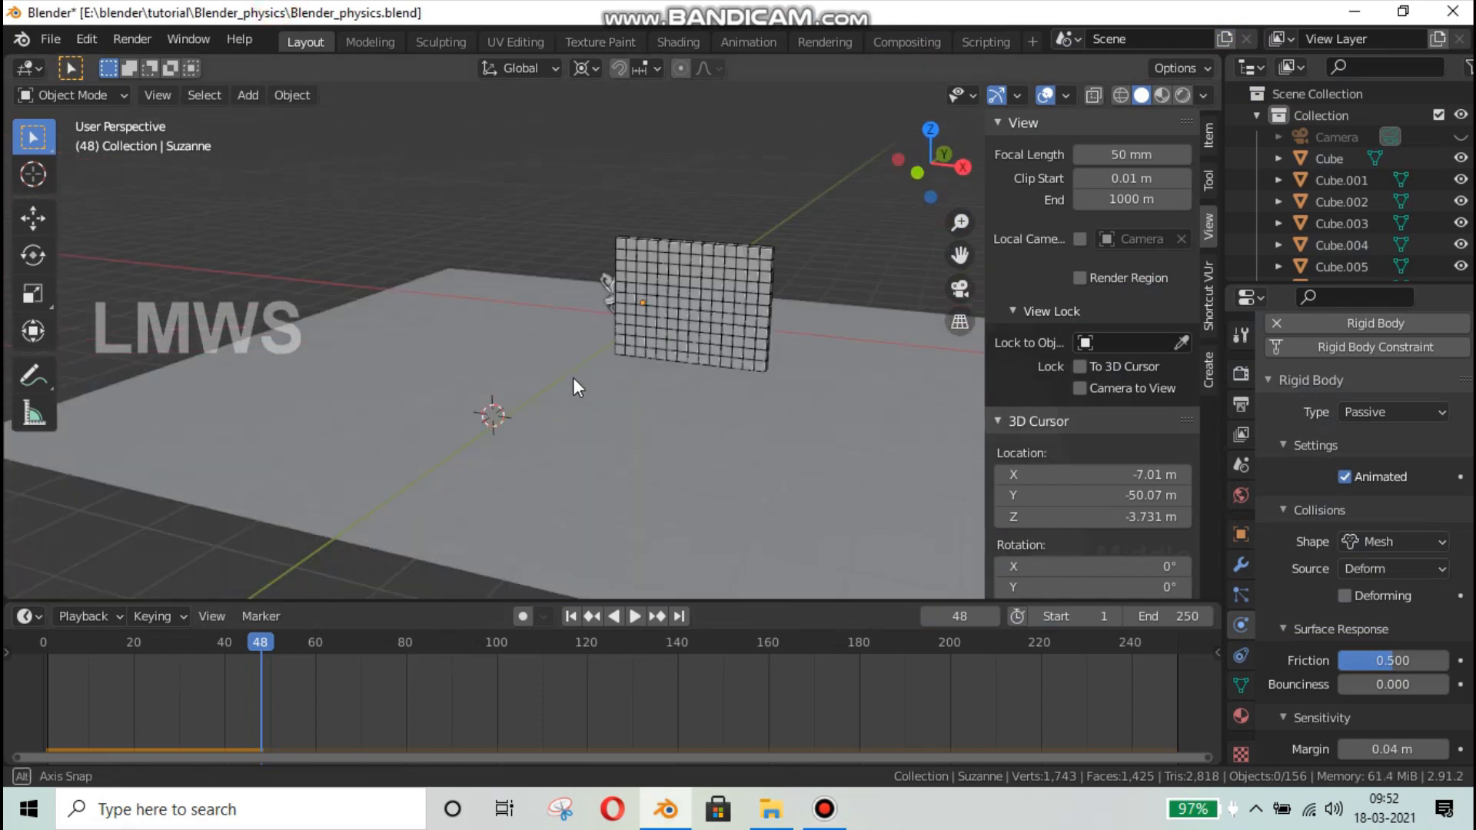
pyautogui.scroll(-3, 574, 371)
pyautogui.hotkey('ctrl', 's')
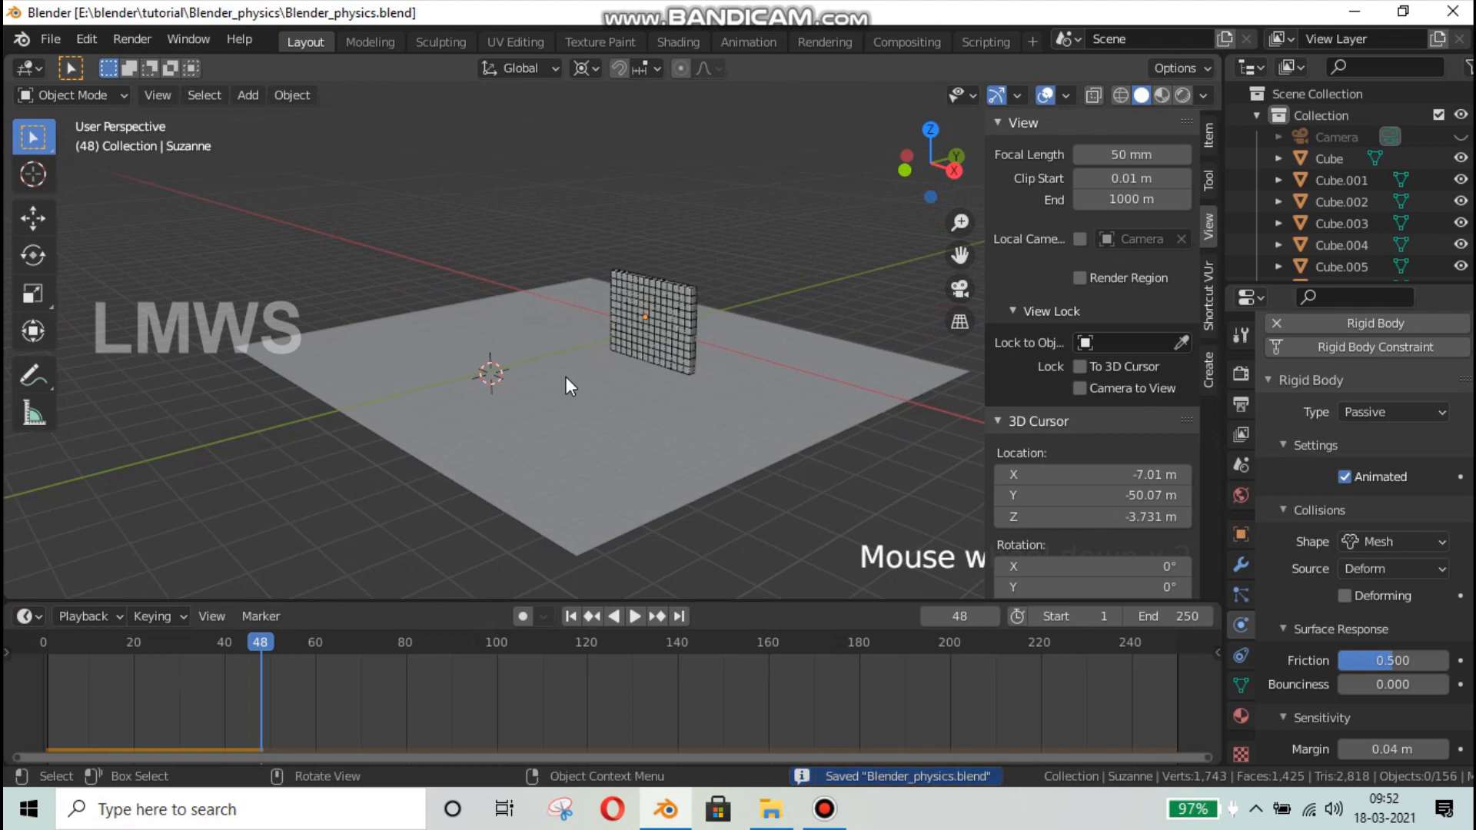
# - Play the rigid body simulation of the monkey head hitting the cube wall and examine the collapse from several angles
pyautogui.press('space')
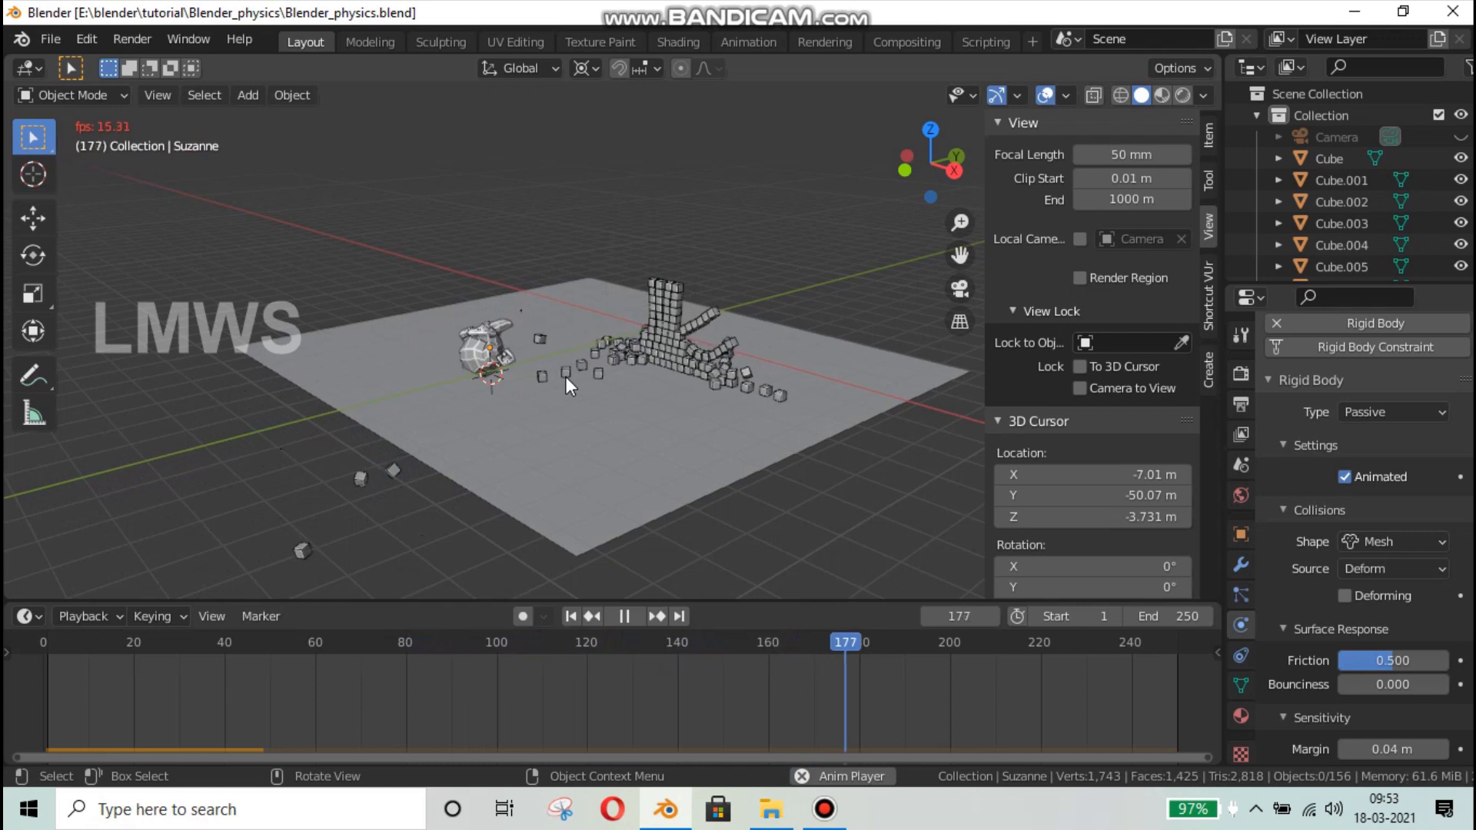
pyautogui.scroll(1, 759, 412)
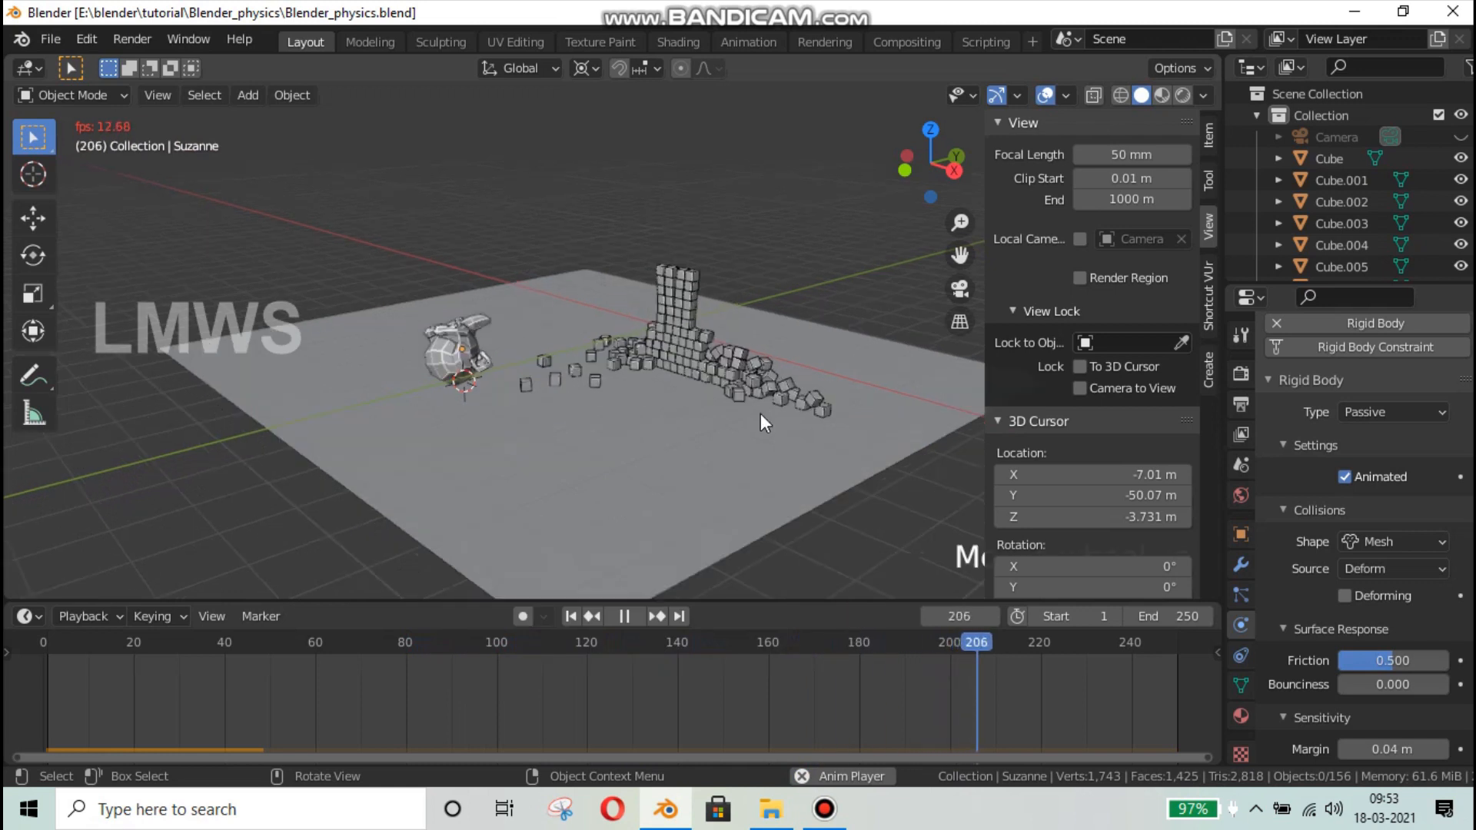
pyautogui.moveTo(723, 421); pyautogui.dragTo(633, 426, button='middle')
pyautogui.scroll(2, 633, 426)
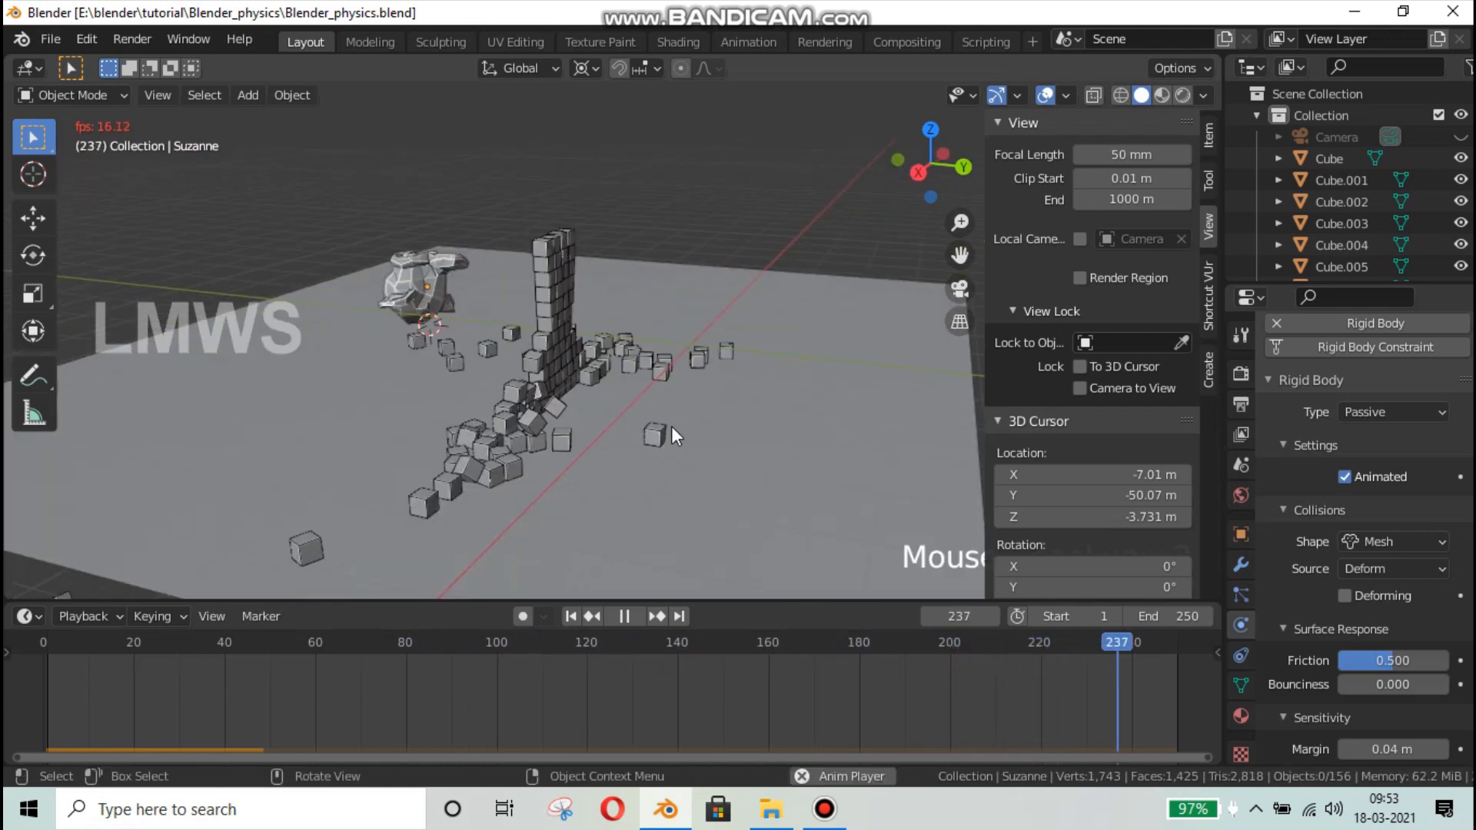
pyautogui.moveTo(480, 454); pyautogui.dragTo(618, 458, button='middle')
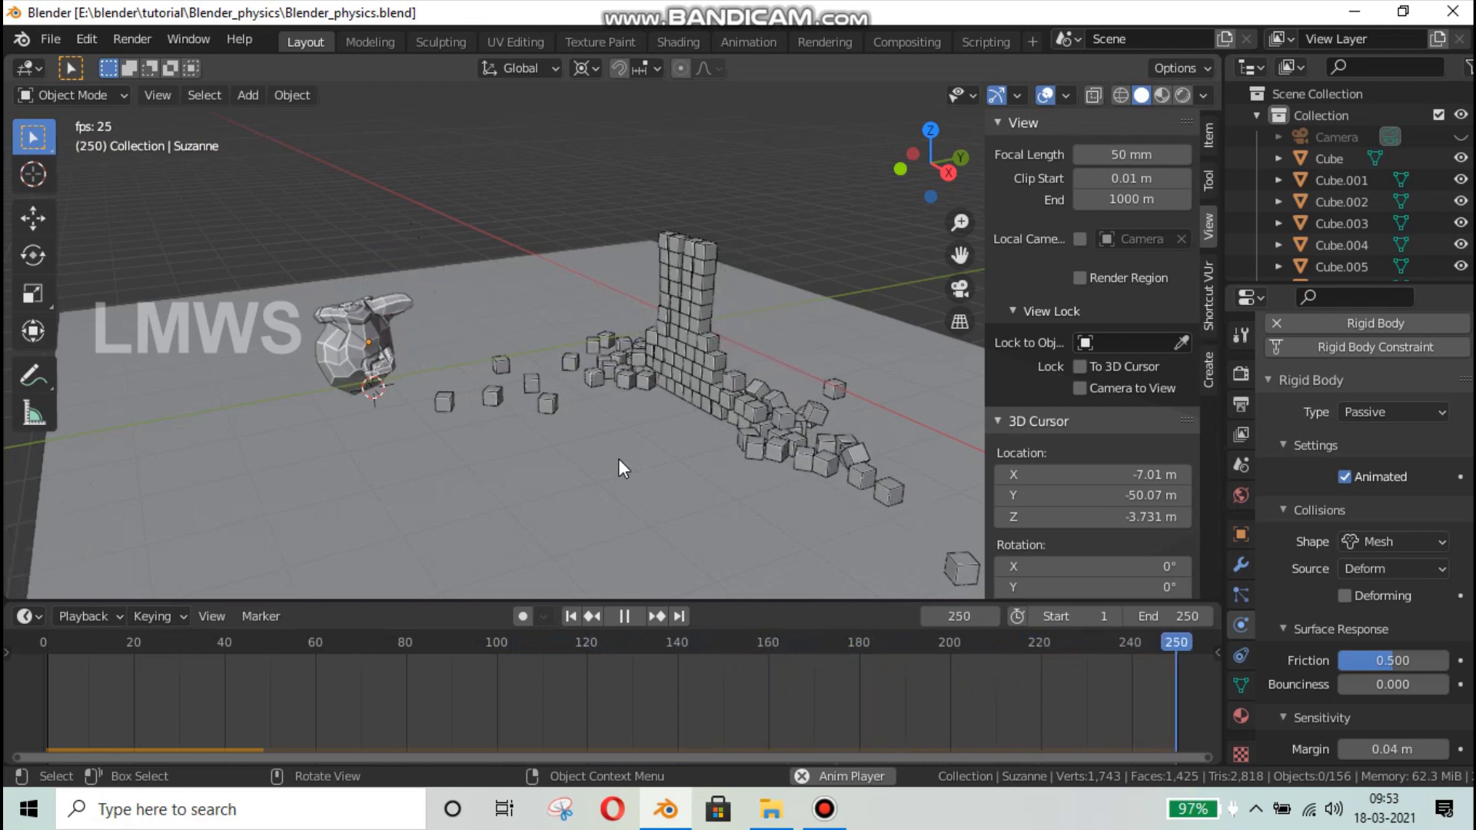
pyautogui.moveTo(535, 455); pyautogui.dragTo(784, 510, button='middle')
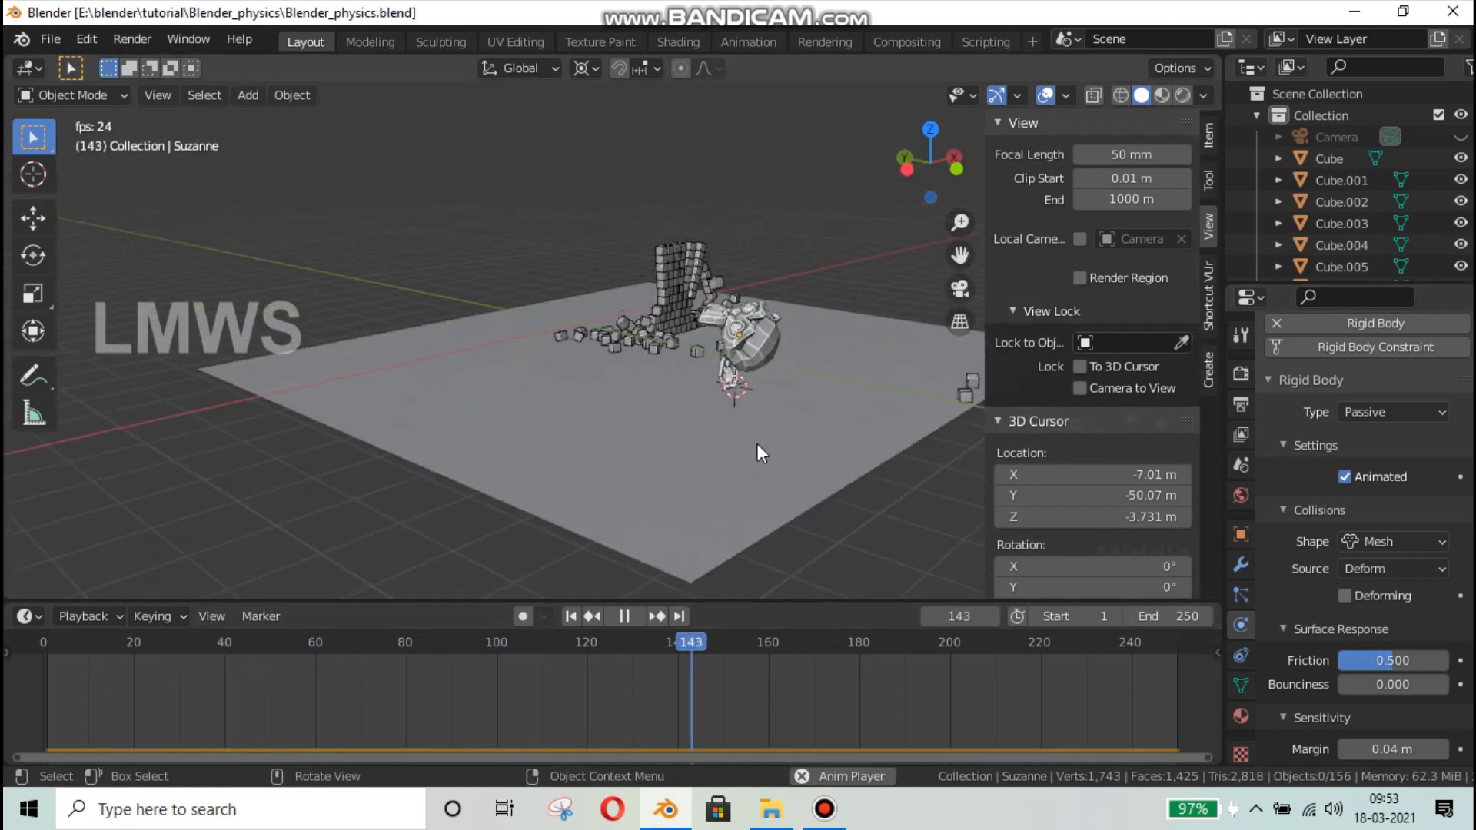
pyautogui.moveTo(630, 447)
pyautogui.mouseDown(button='middle')
pyautogui.moveTo(459, 427)
pyautogui.moveTo(621, 428)
pyautogui.moveTo(607, 445)
pyautogui.mouseUp(button='middle')
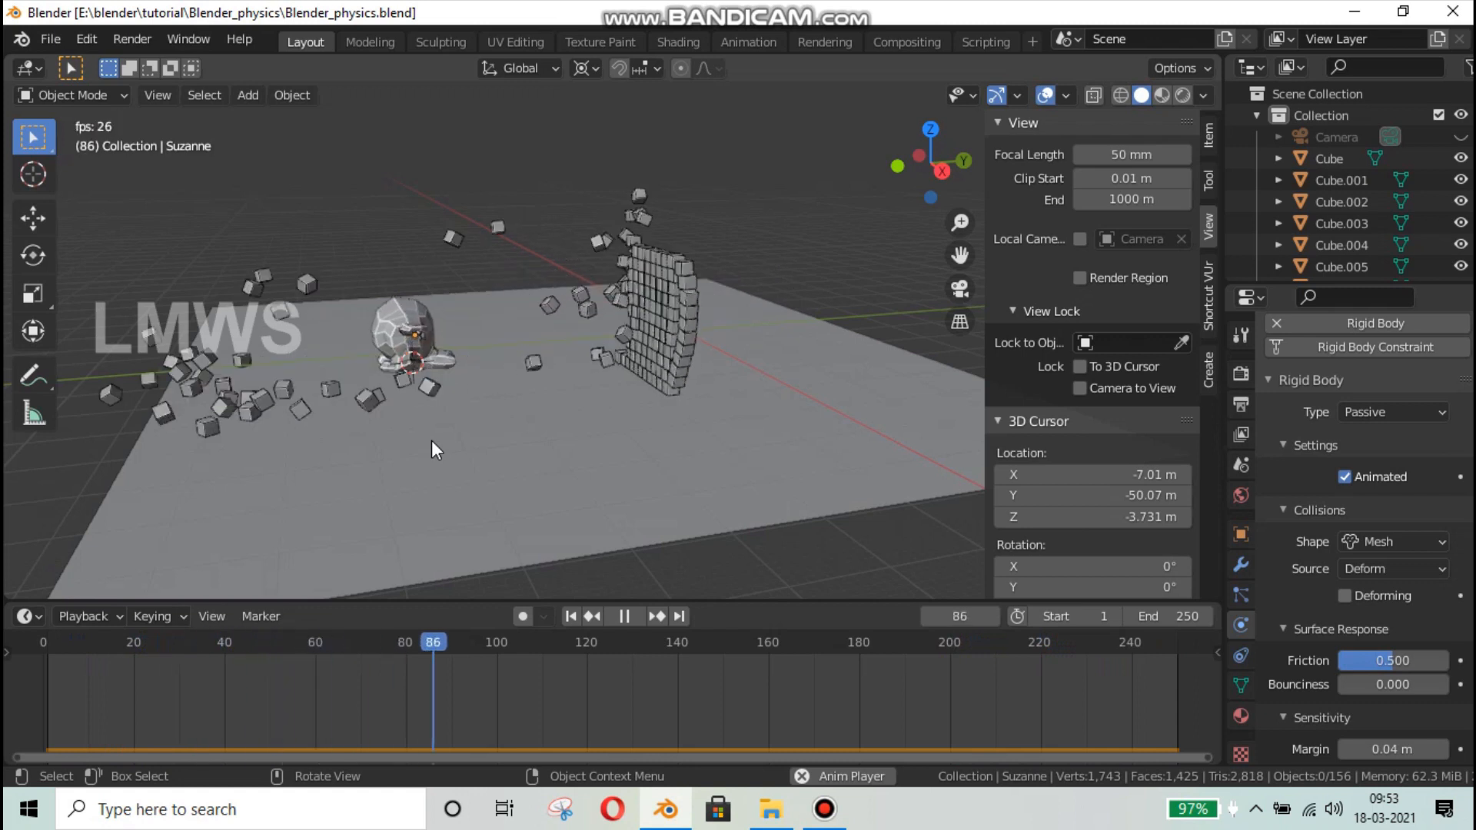
pyautogui.click(825, 810)
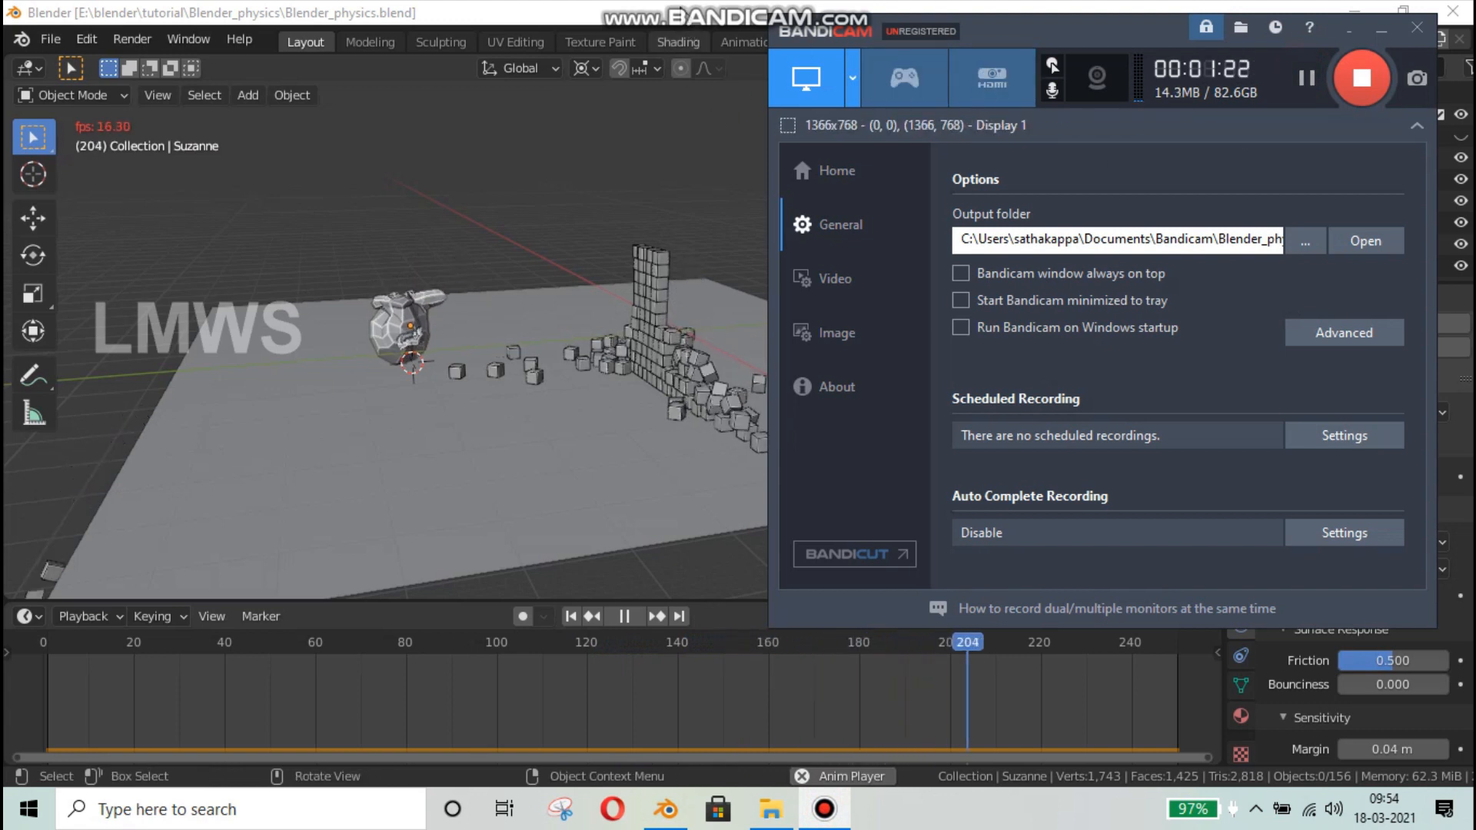
pyautogui.click(688, 21)
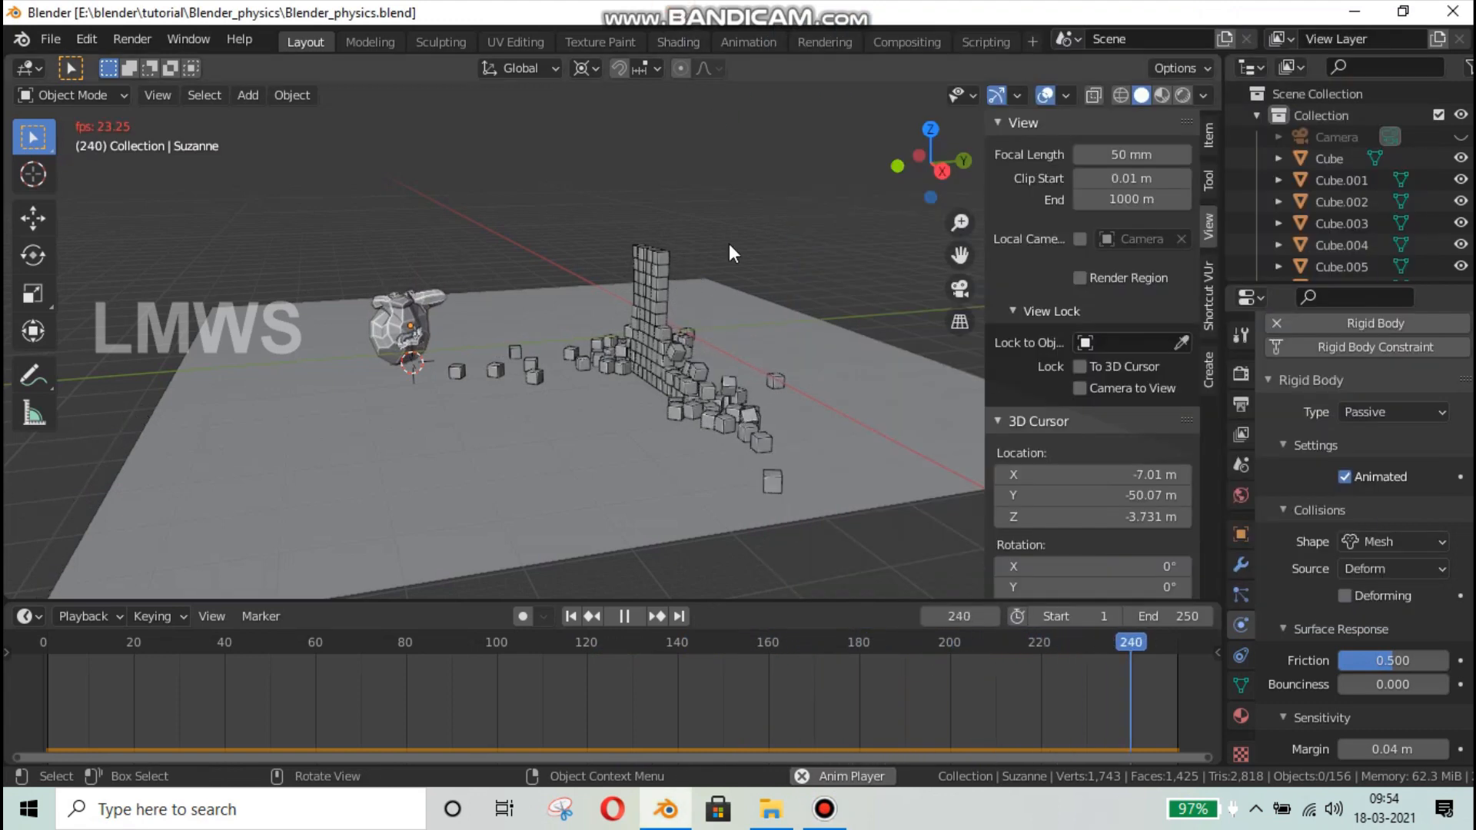
# - Examine the looping wall collapse up close from both sides of the wall during playback
pyautogui.moveTo(760, 238); pyautogui.dragTo(806, 327, button='middle')
pyautogui.scroll(4, 806, 328)
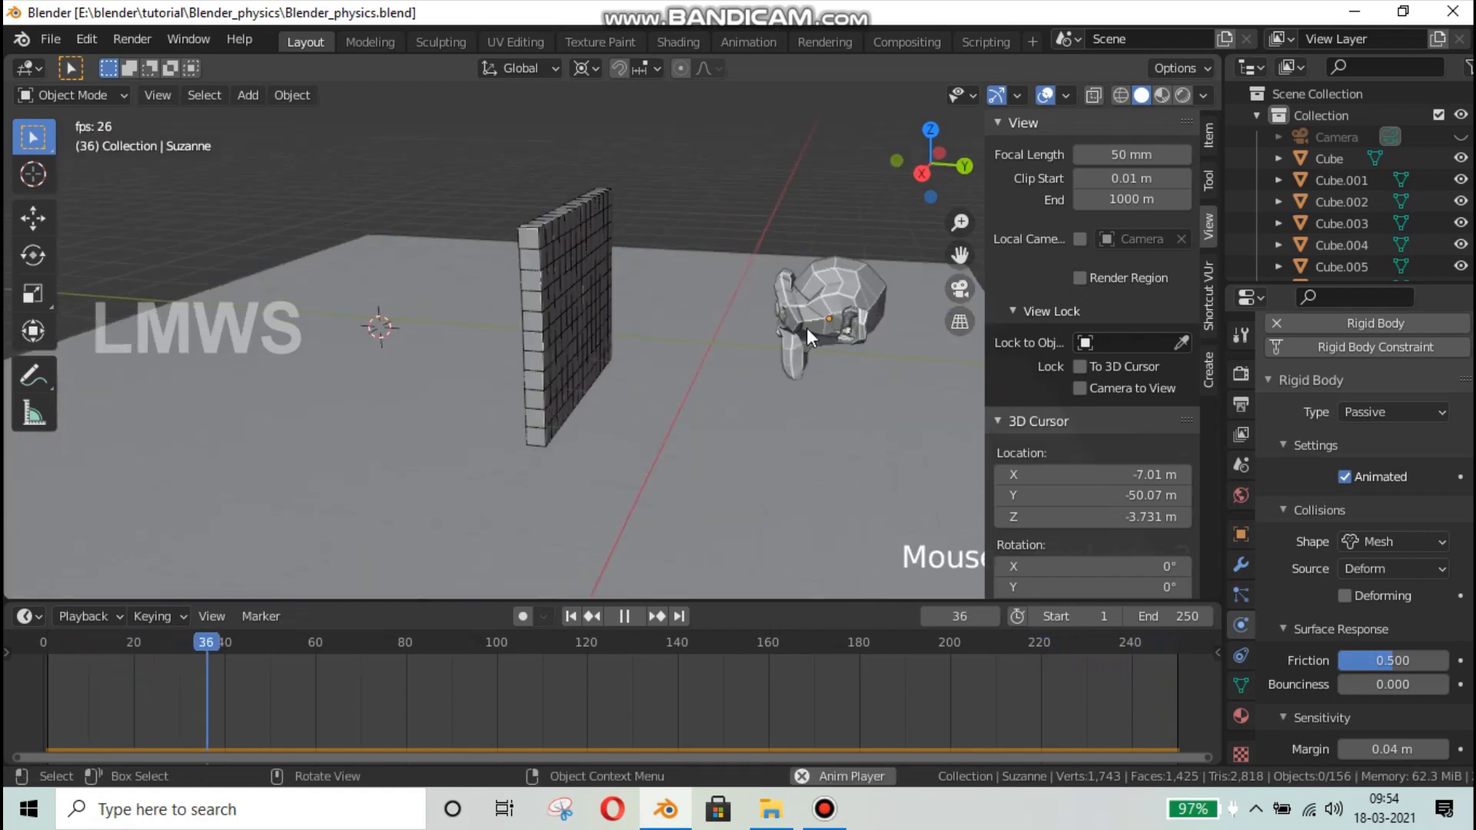
pyautogui.moveTo(245, 215); pyautogui.dragTo(711, 252, button='middle')
pyautogui.scroll(-5, 762, 275)
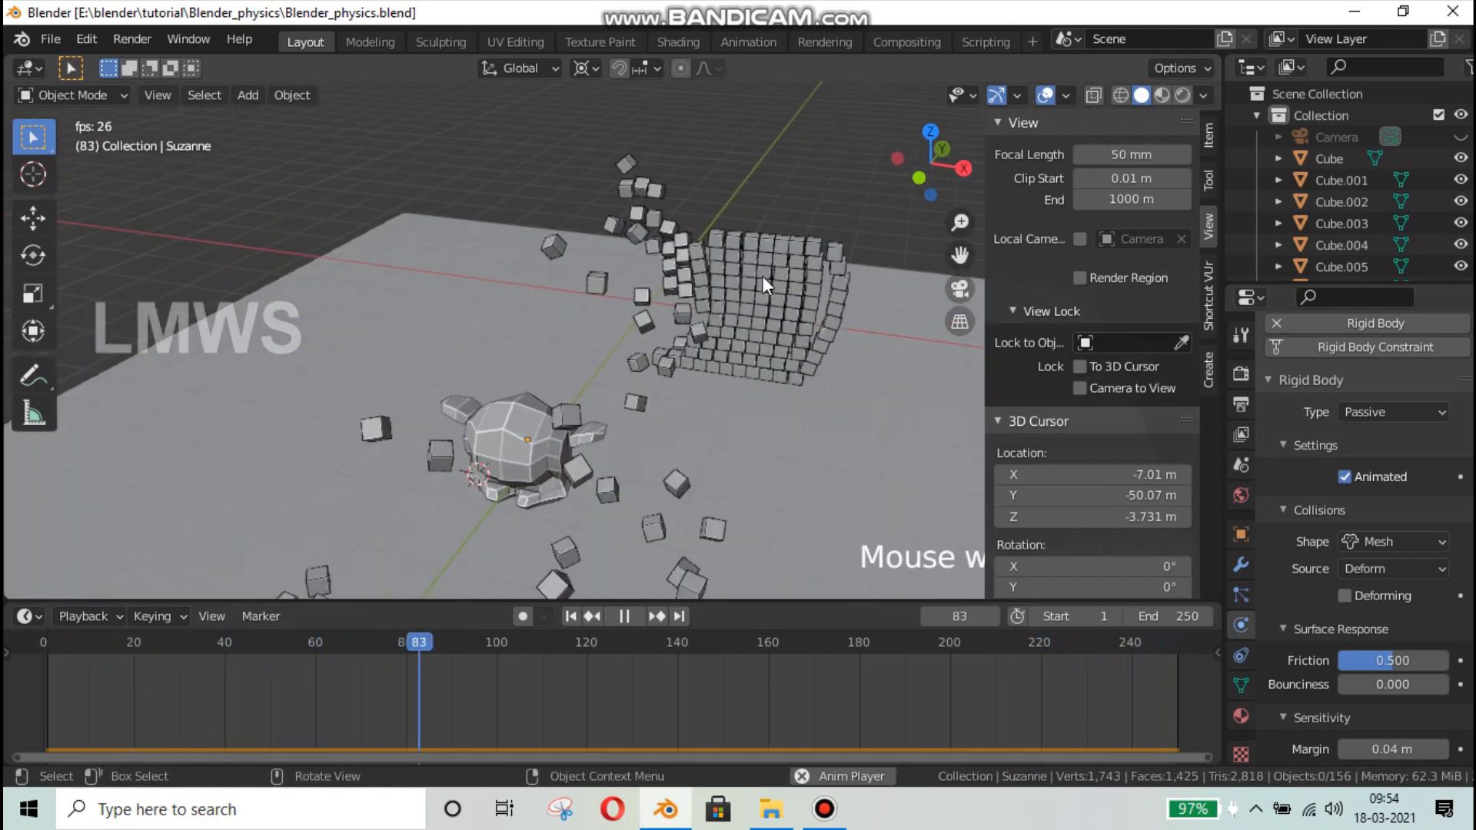
pyautogui.moveTo(718, 357); pyautogui.dragTo(666, 351, button='middle')
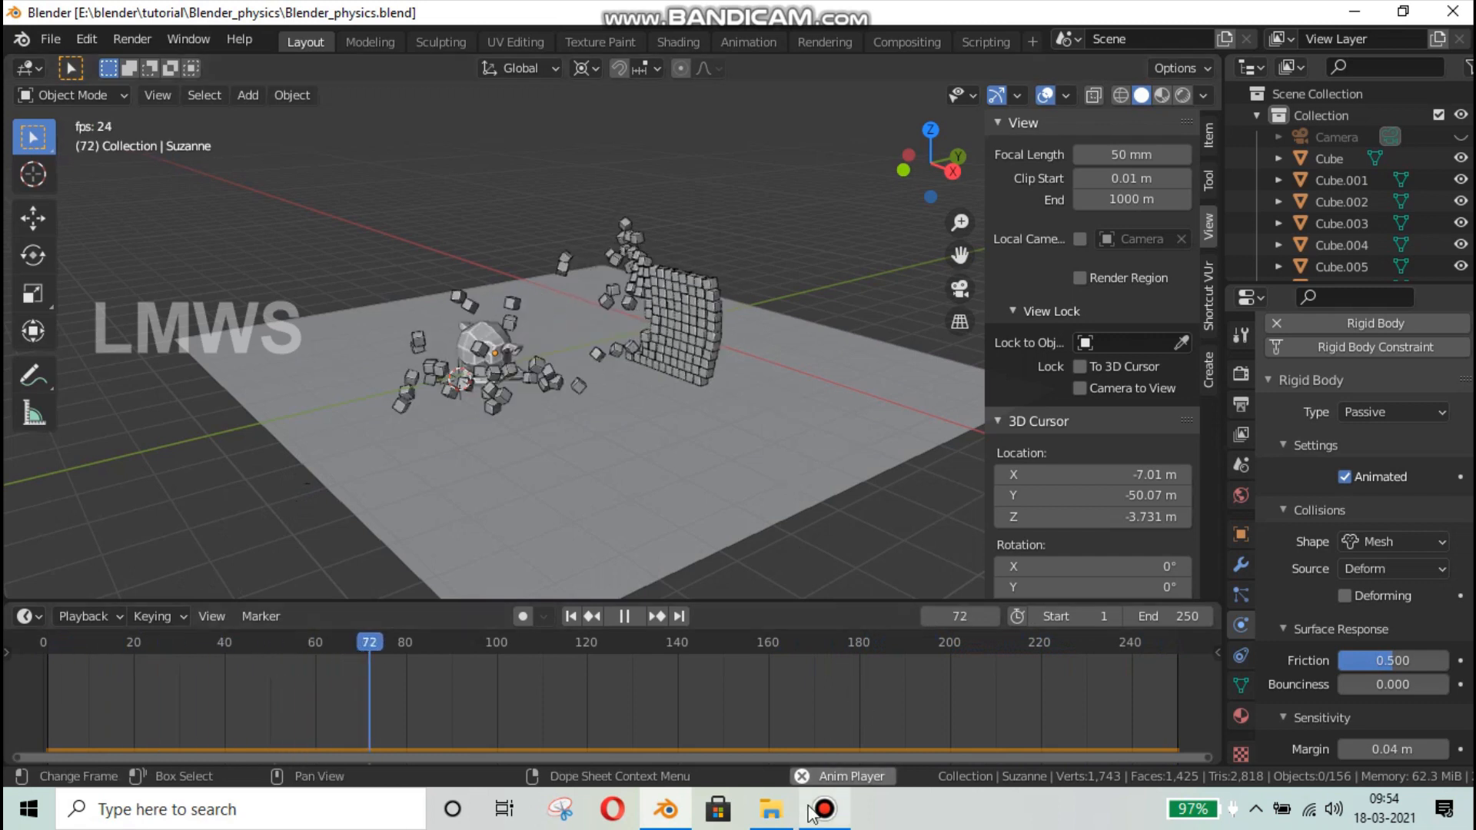
pyautogui.moveTo(819, 813)
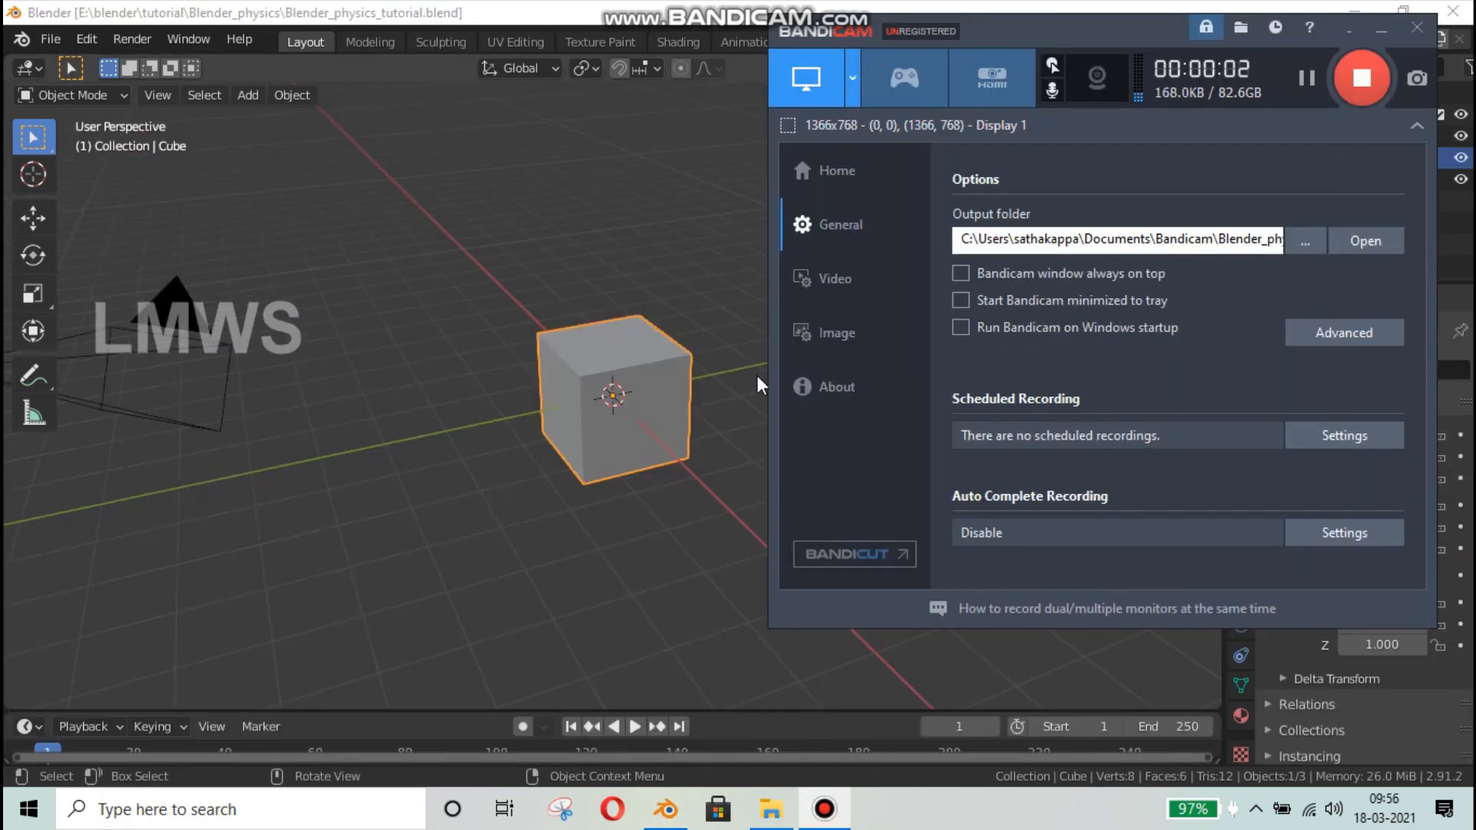
# - Deselect the default cube in the tutorial scene and save the file
pyautogui.scroll(2, 692, 323)
pyautogui.click(404, 212)
pyautogui.scroll(-3, 531, 368)
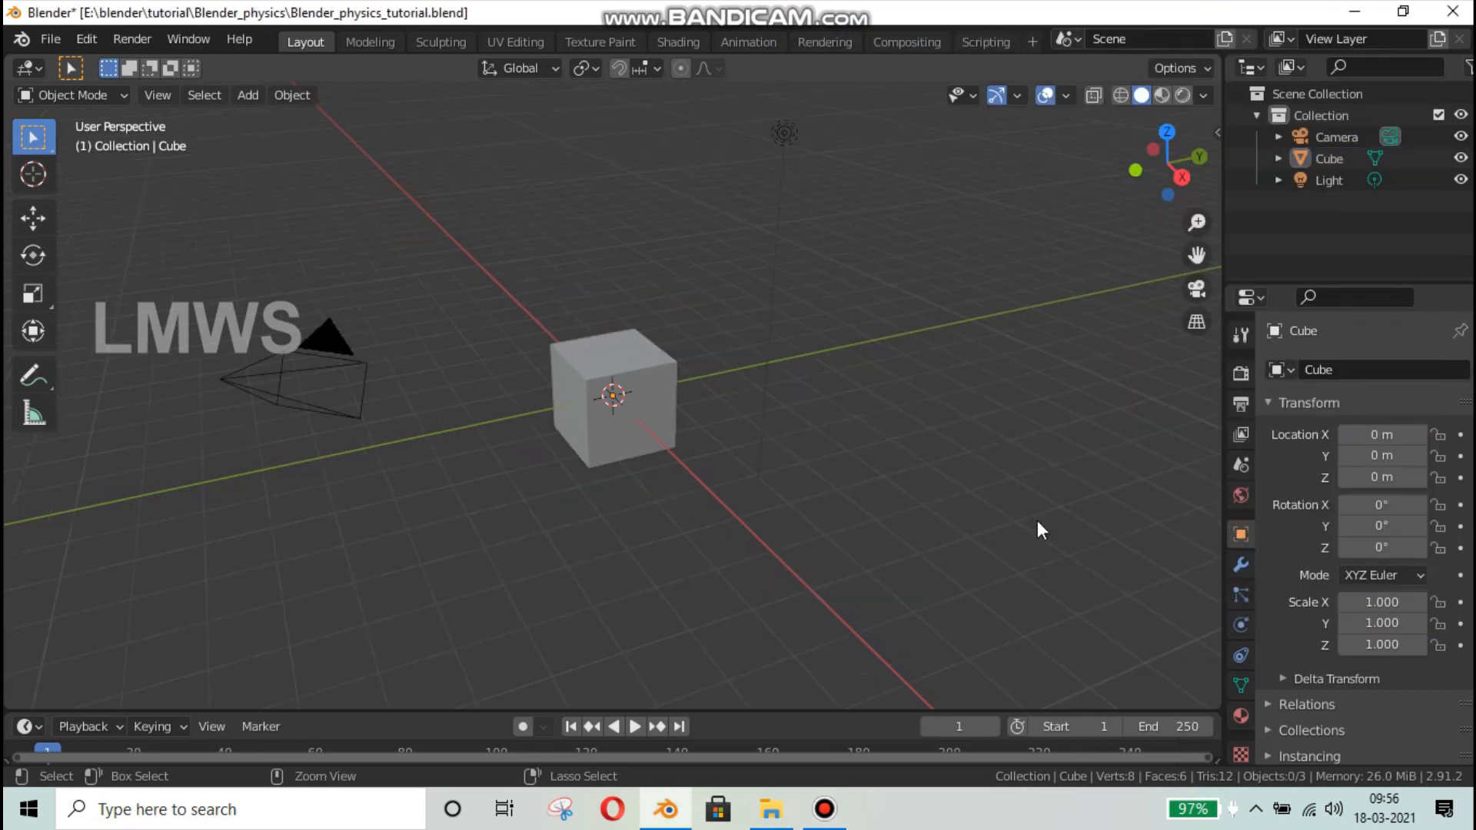
pyautogui.hotkey('ctrl', 's')
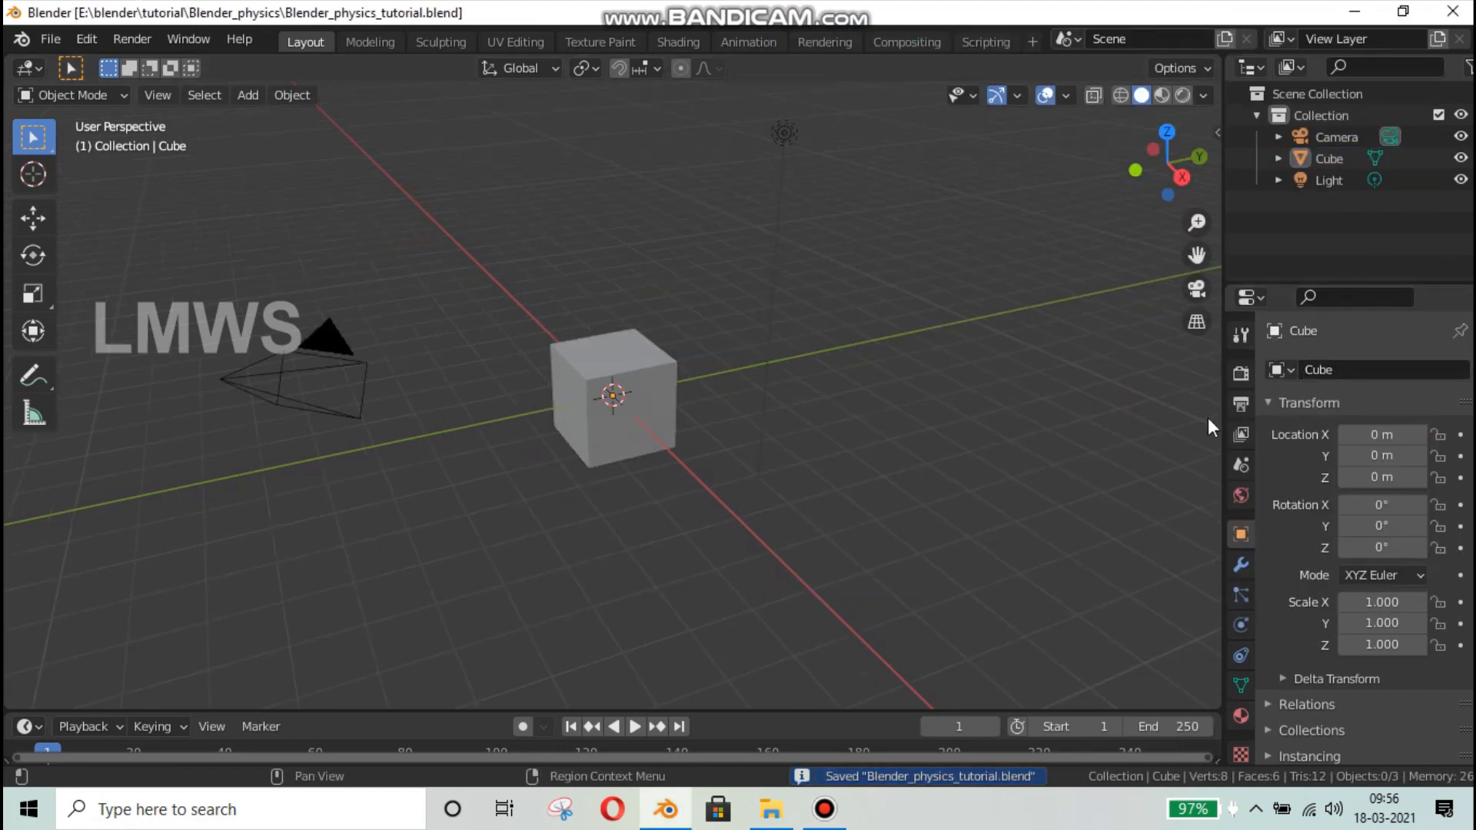
# - Show the physics options available for the cube and save the file
pyautogui.click(1242, 629)
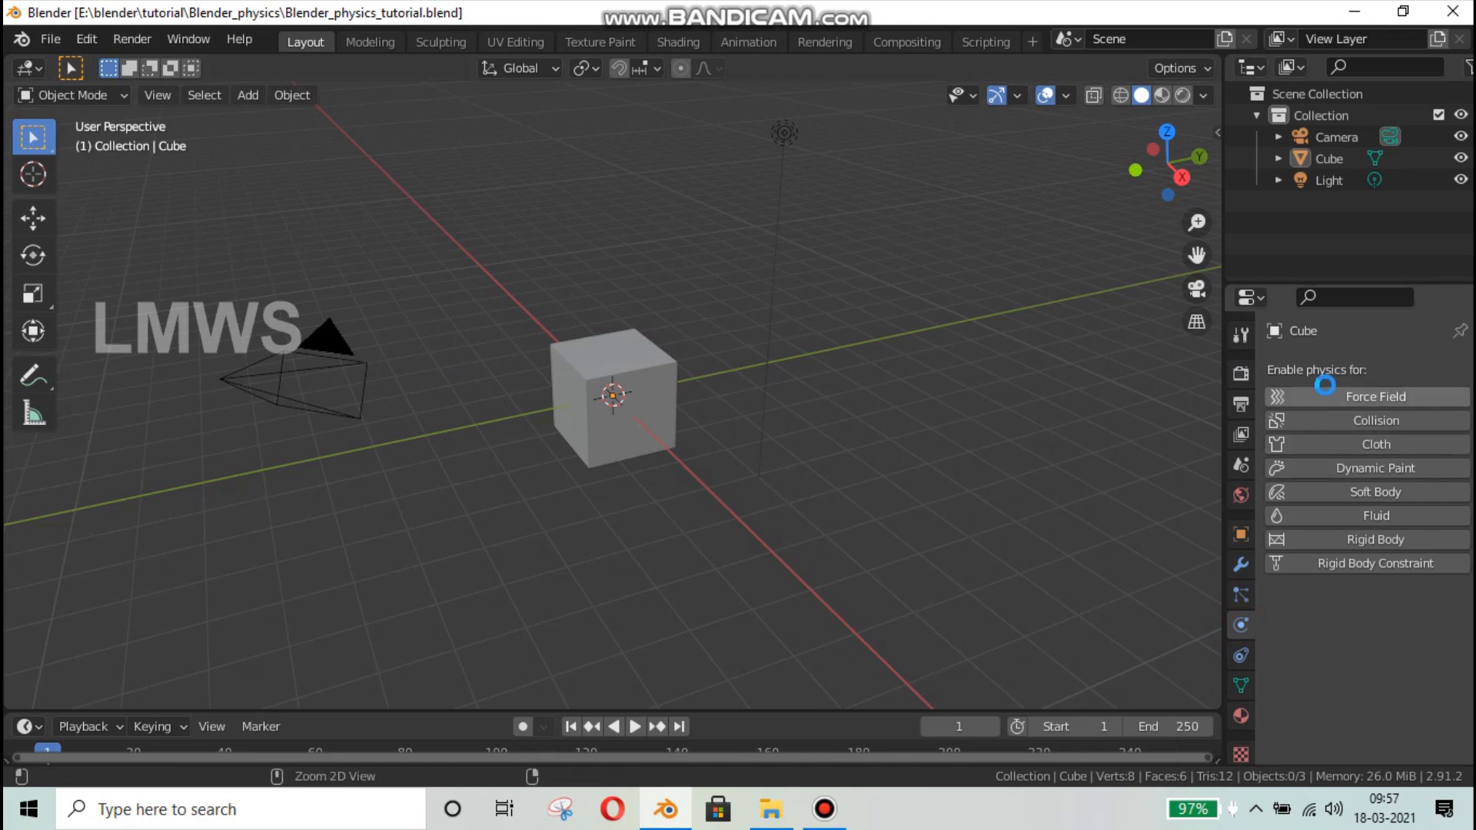
pyautogui.hotkey('ctrl', 's')
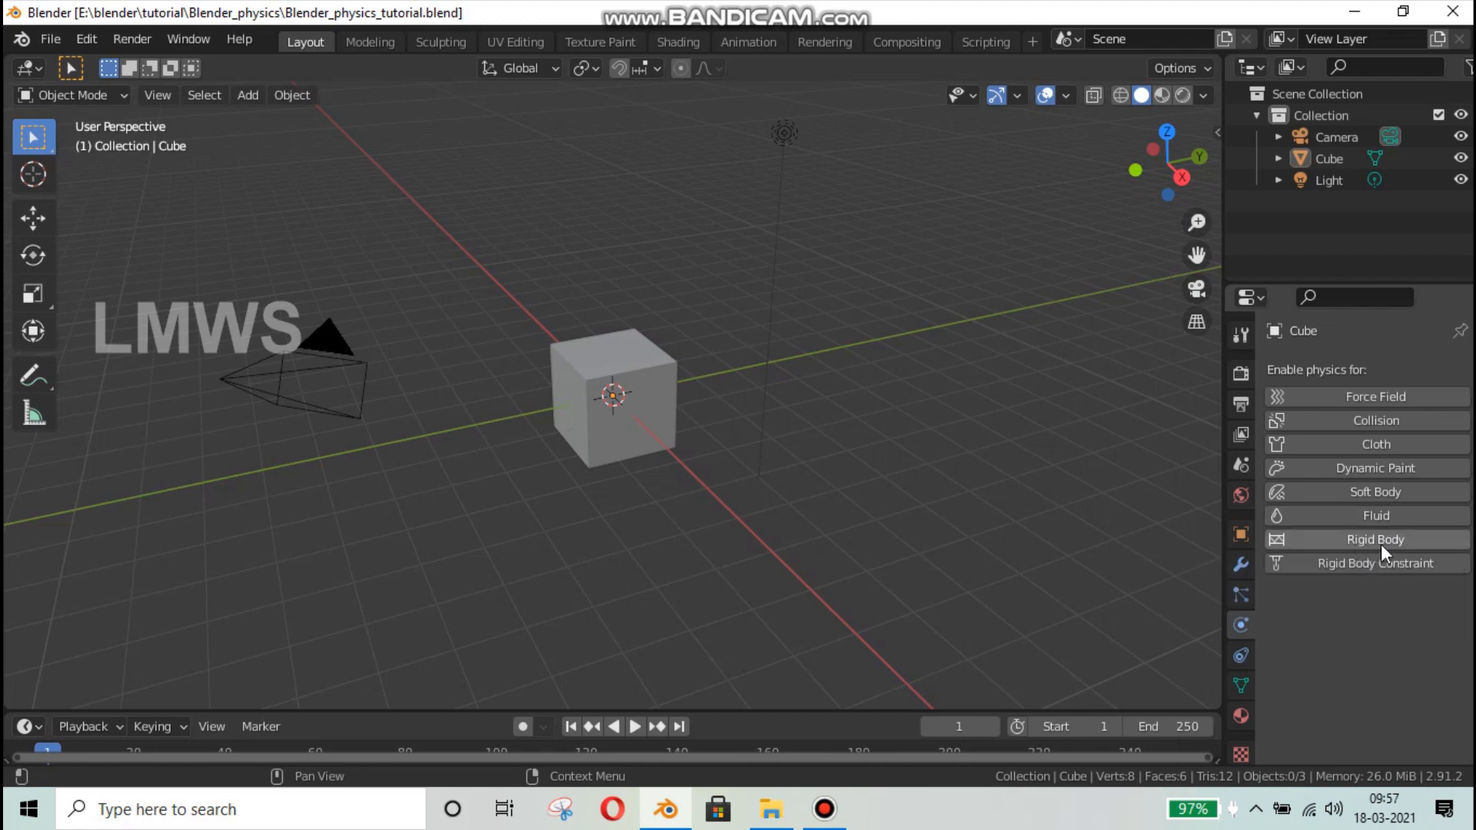
pyautogui.hotkey('shift', 'a')
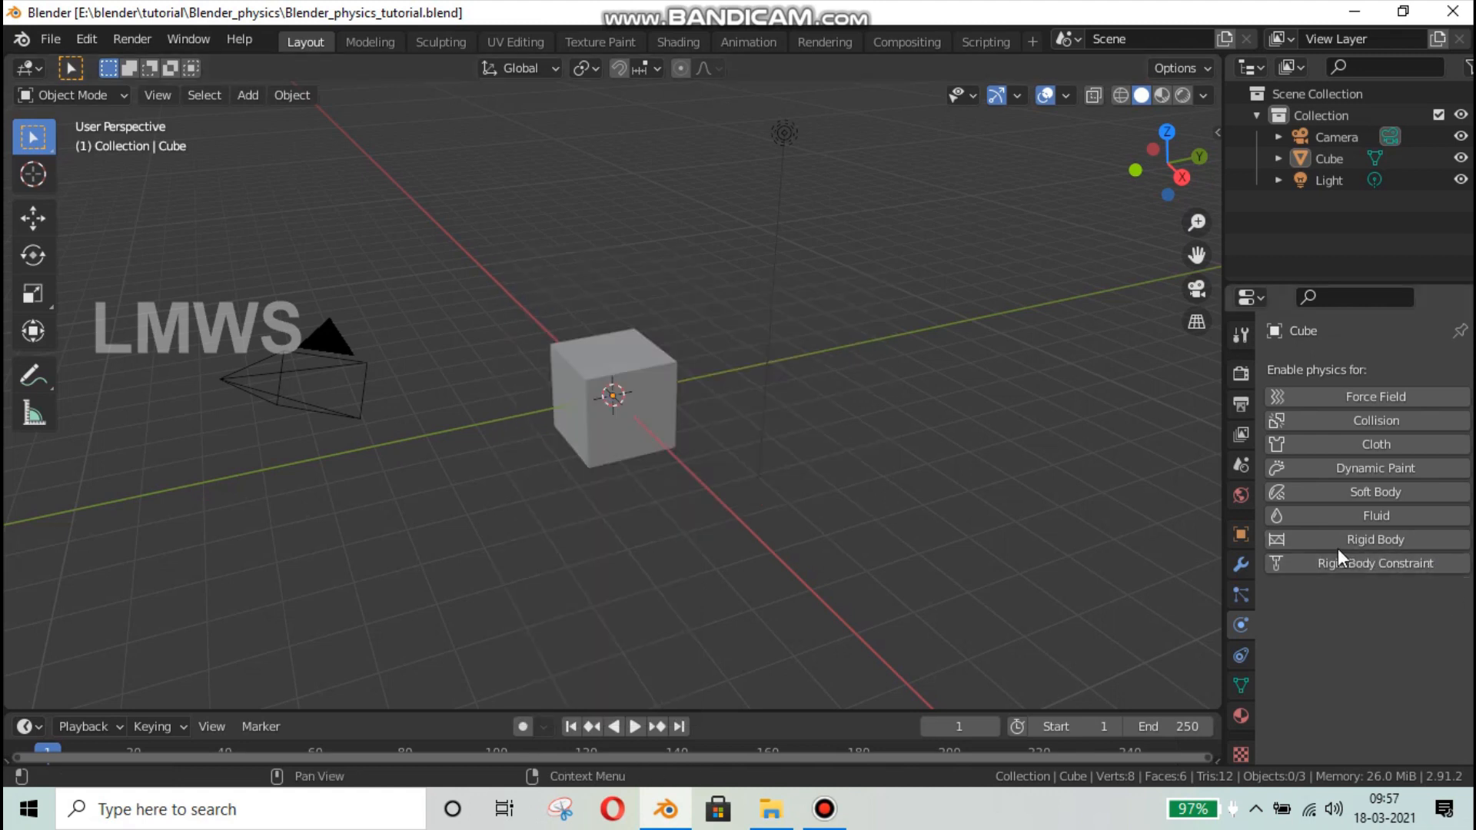
pyautogui.hotkey('shift', 'a')
pyautogui.moveTo(576, 303)
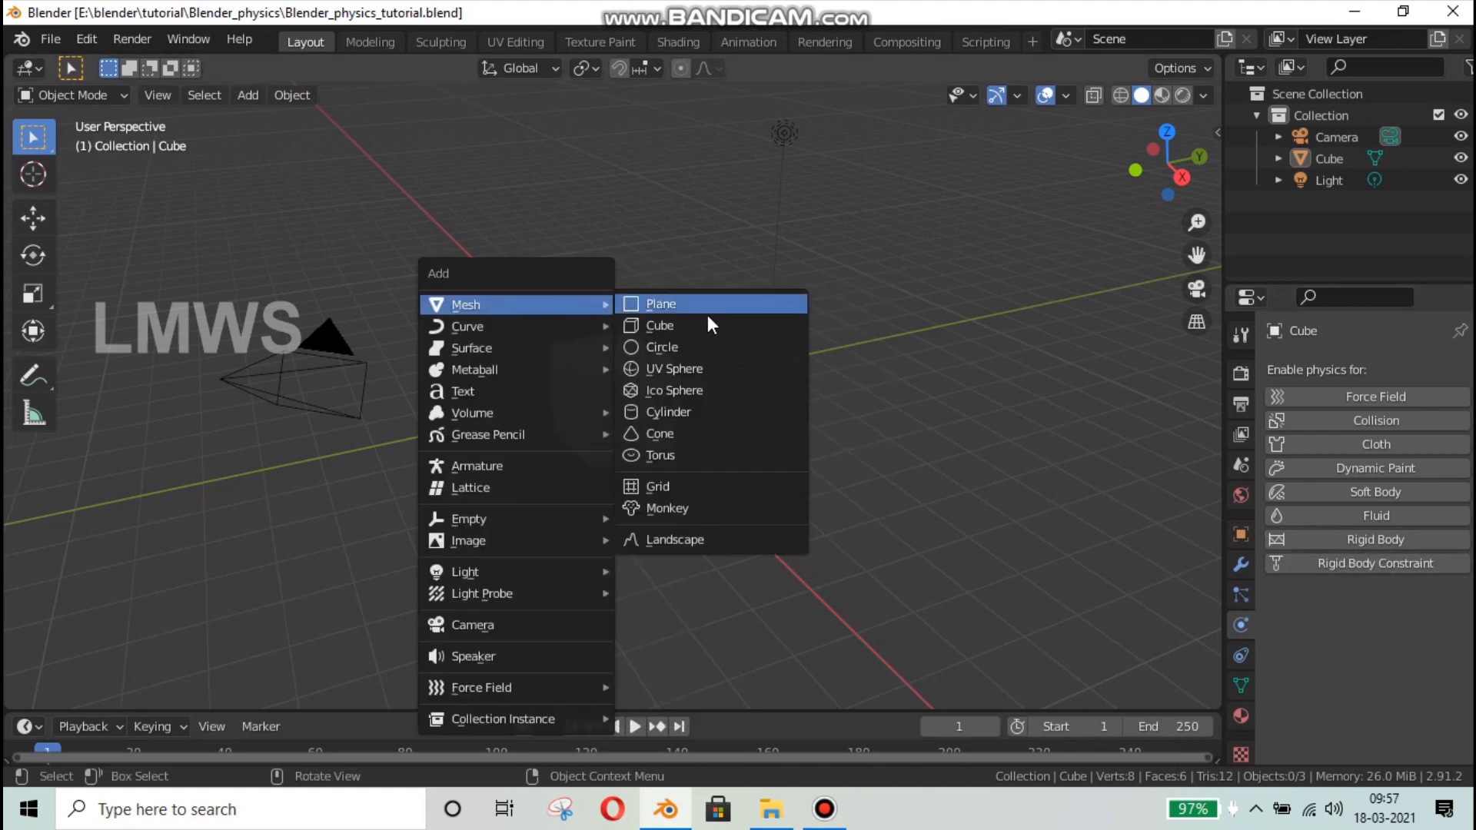
pyautogui.click(700, 304)
pyautogui.press('x')
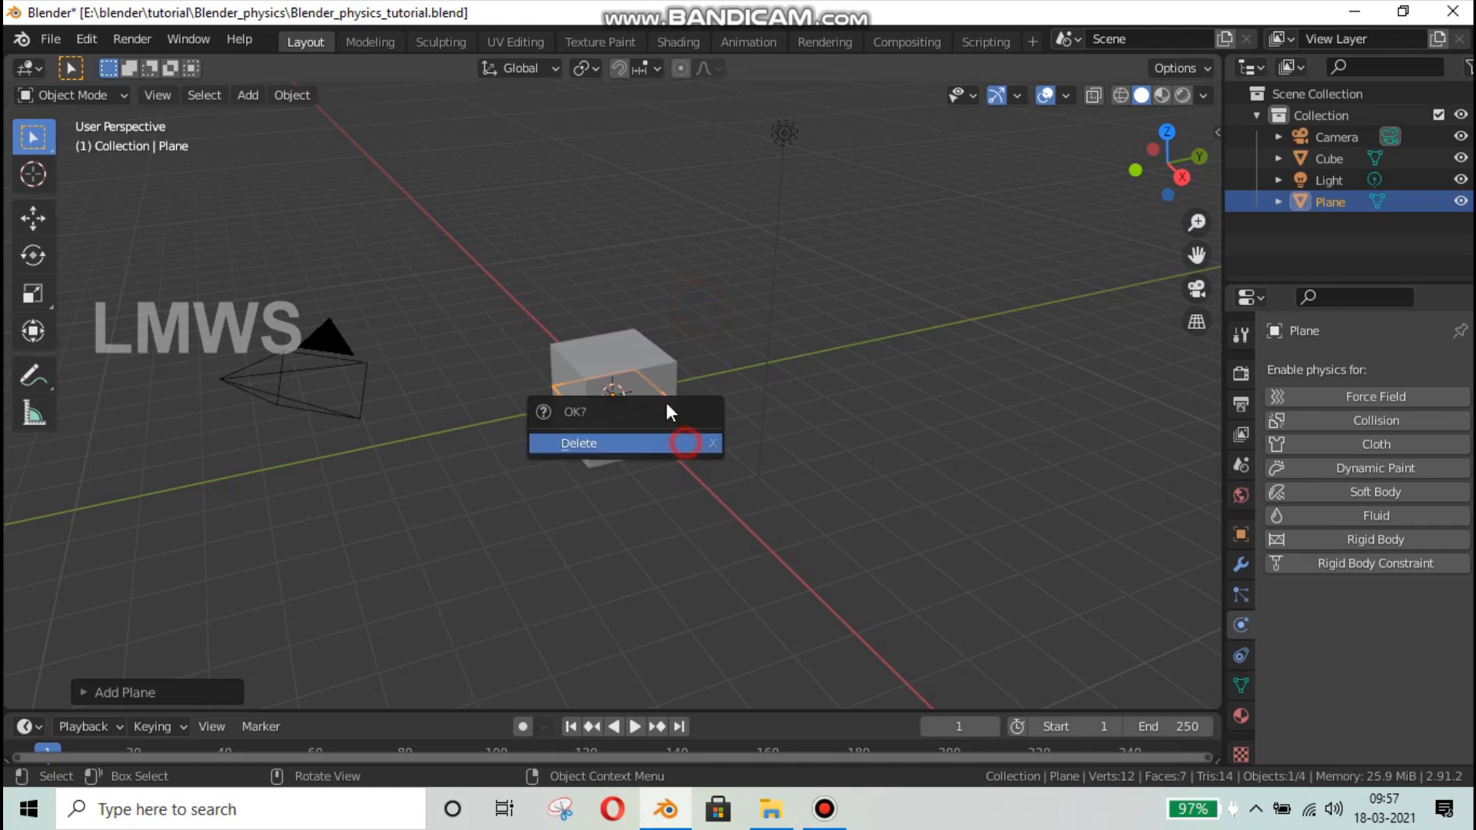
pyautogui.press('Return')
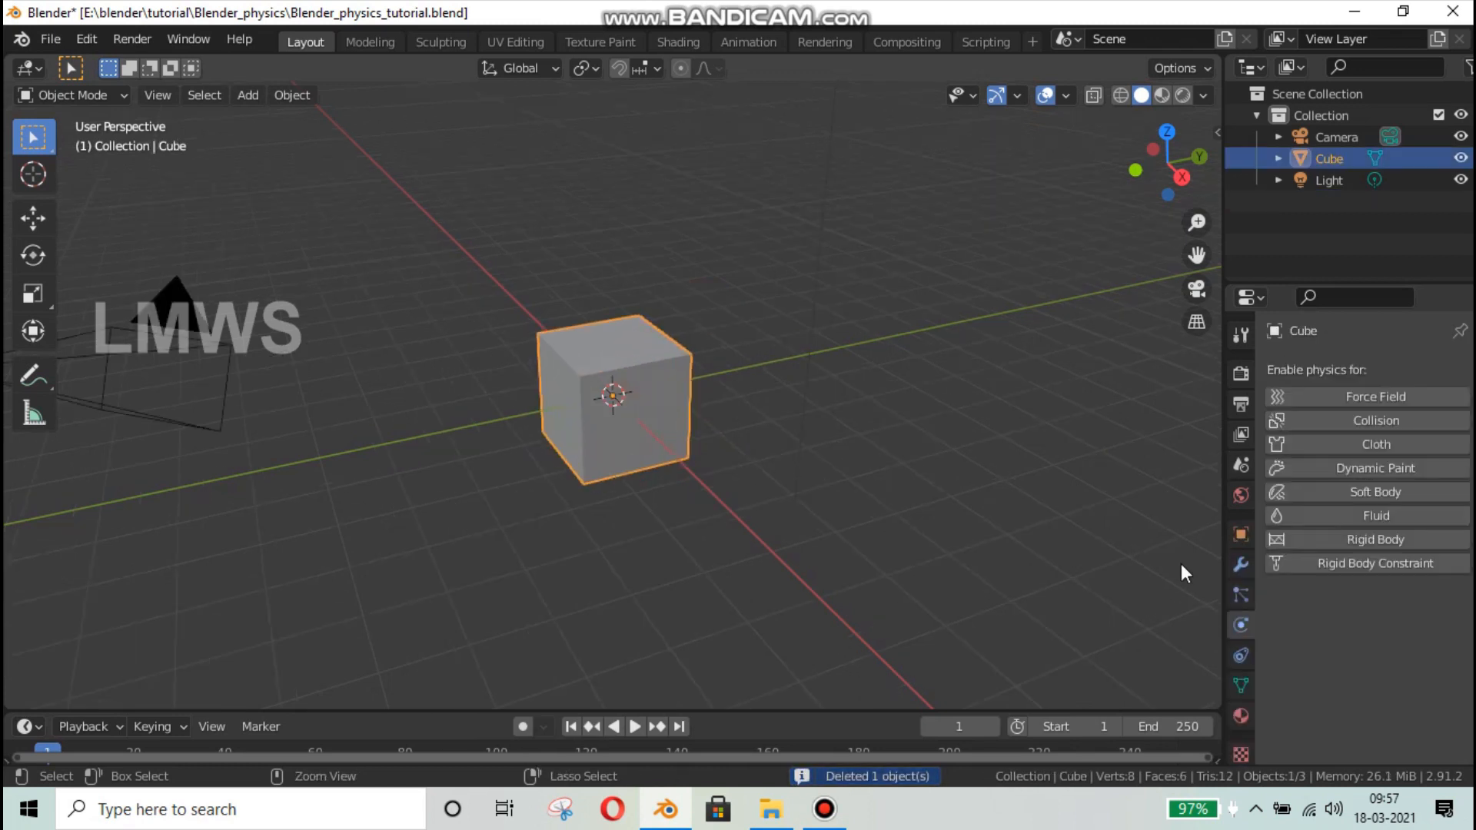
# - Save the file and enable Rigid Body physics on the cube, keeping its type as Active
pyautogui.hotkey('ctrl', 's')
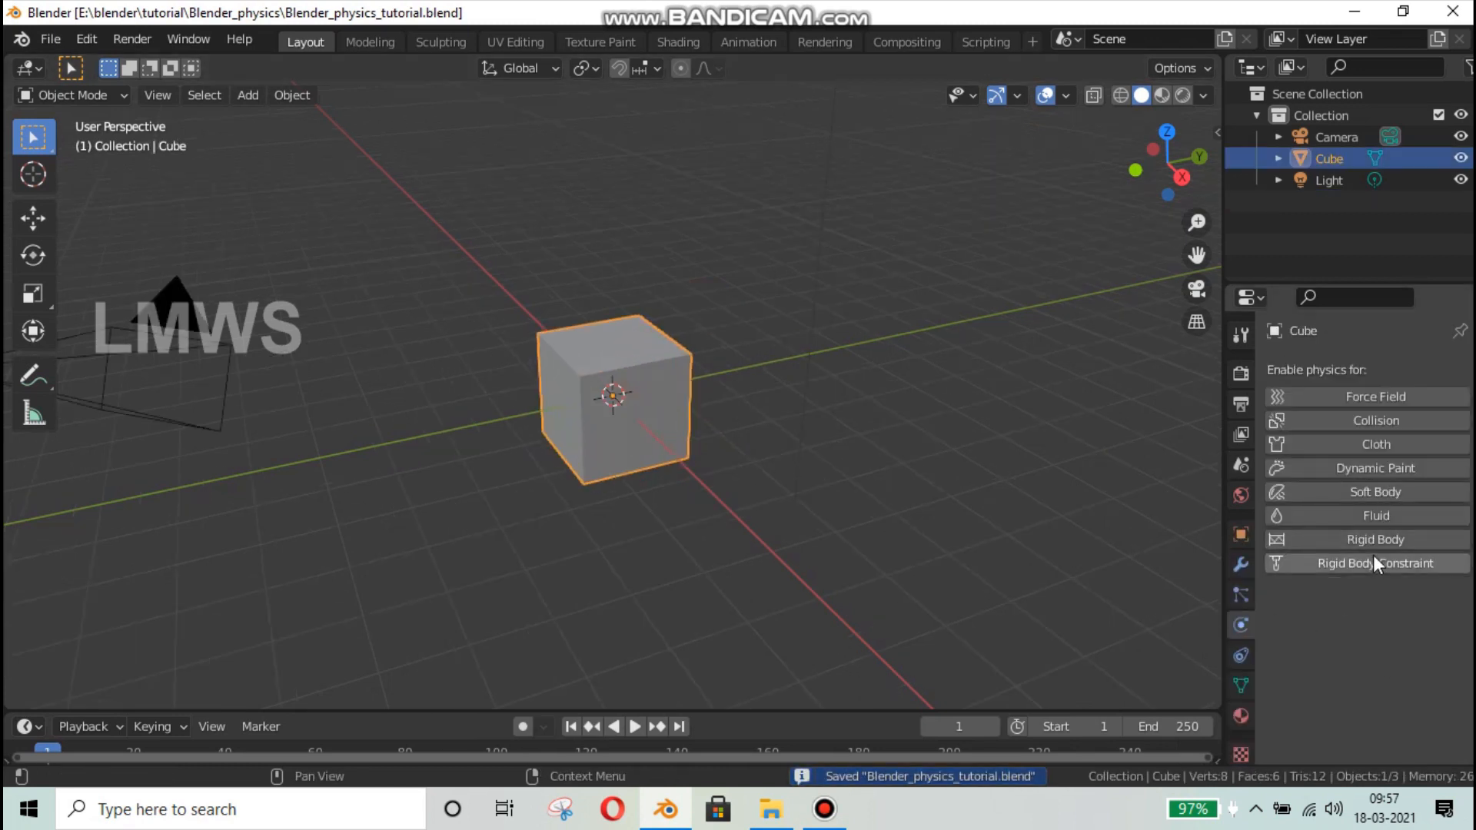
pyautogui.click(1375, 540)
pyautogui.scroll(-6, 1322, 624)
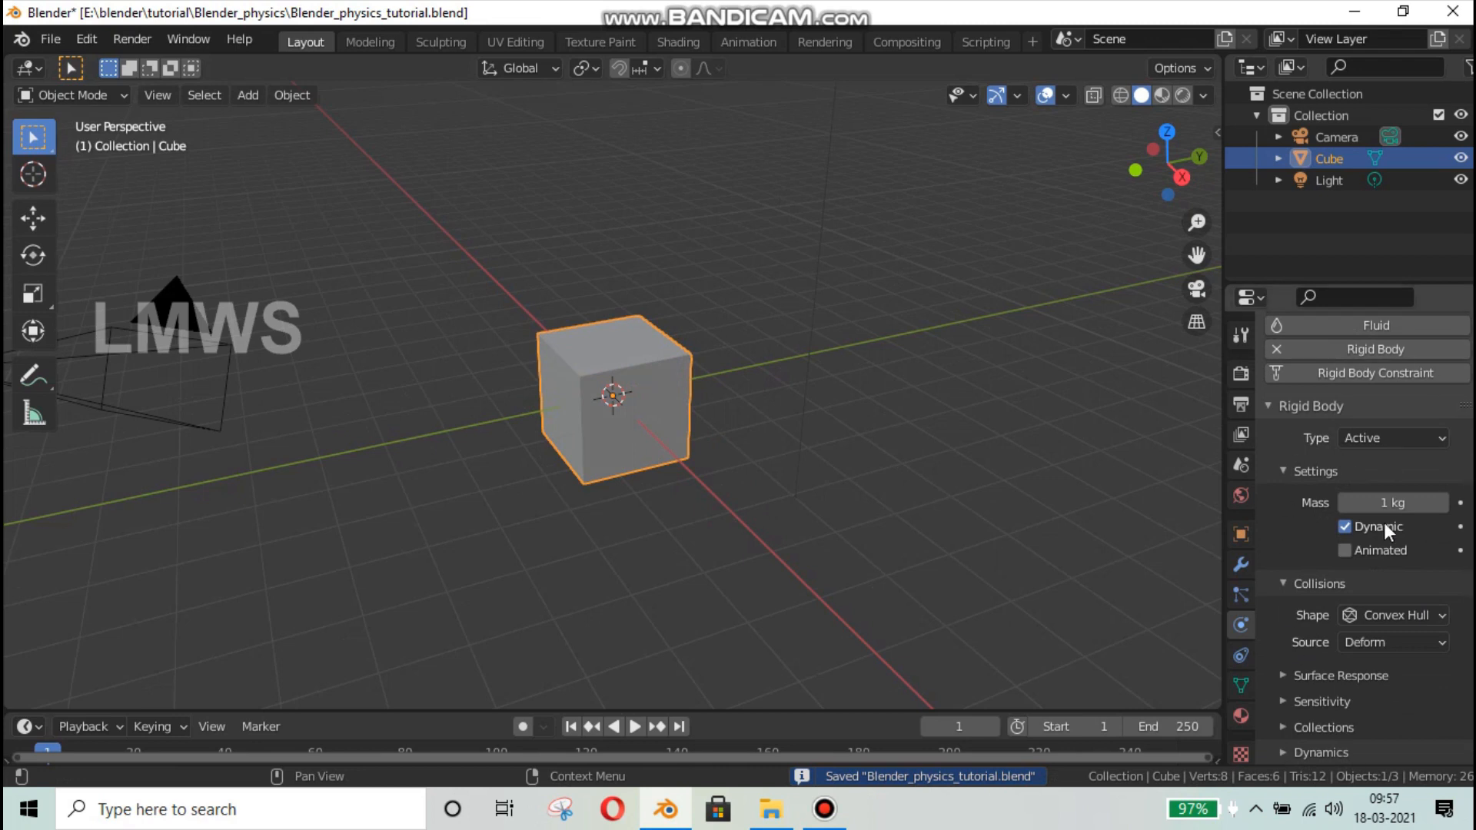
pyautogui.click(1362, 432)
pyautogui.click(1362, 432)
pyautogui.click(1377, 436)
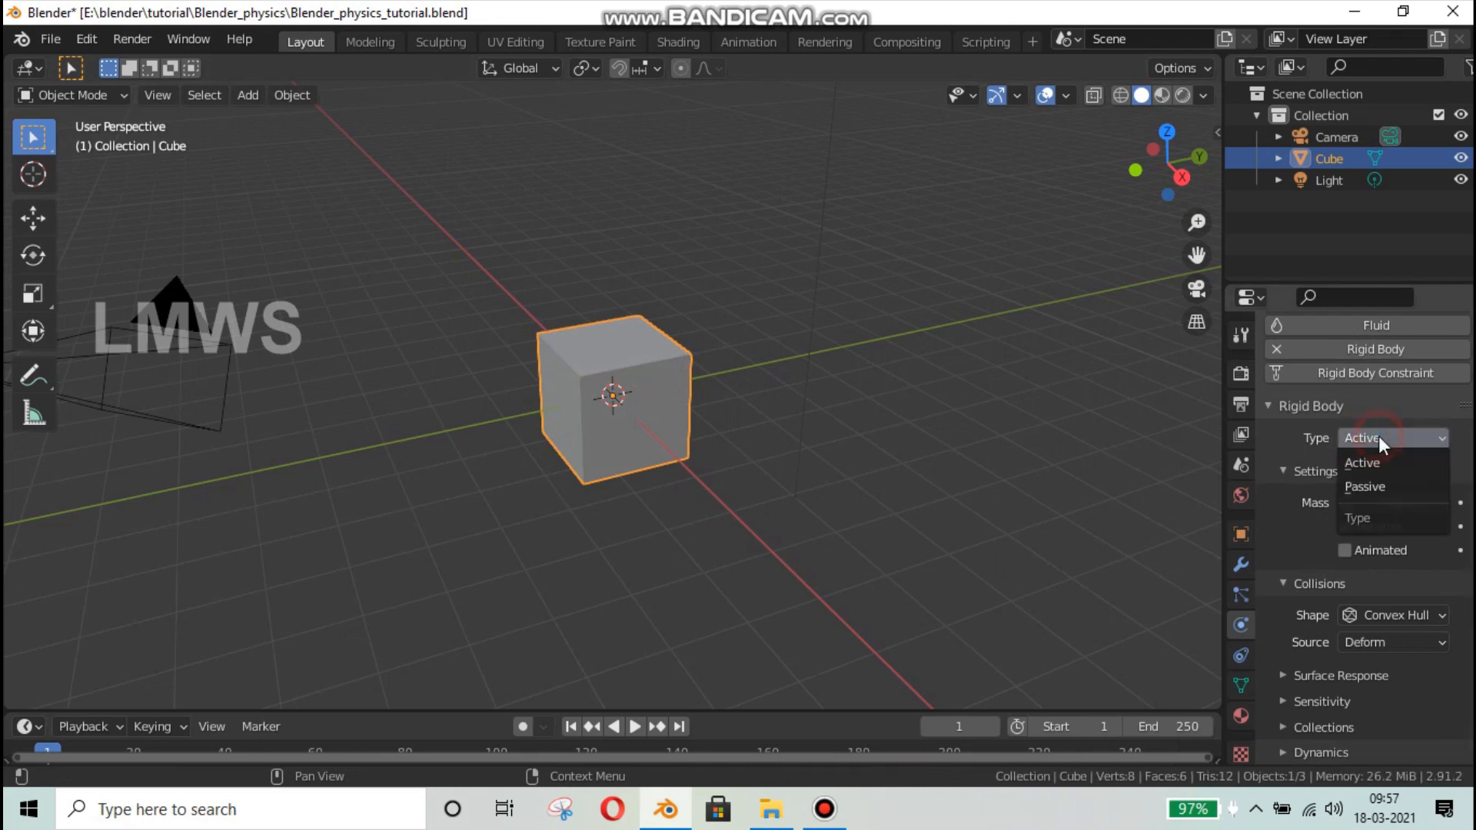
pyautogui.click(1378, 435)
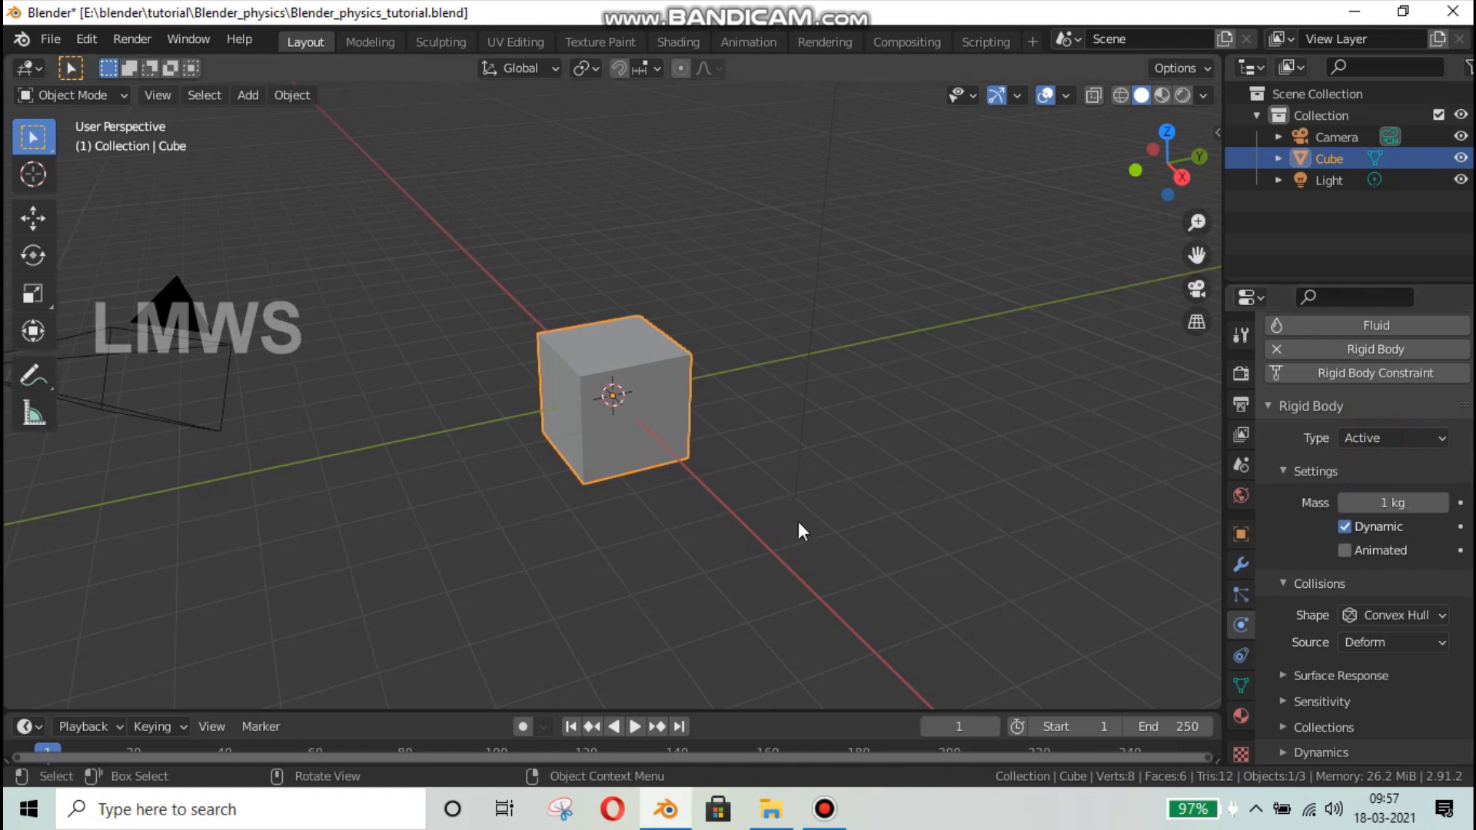
# - Enlarge the timeline area and turn on the Shortcut VUr on-screen key display
pyautogui.moveTo(661, 707); pyautogui.dragTo(664, 648)
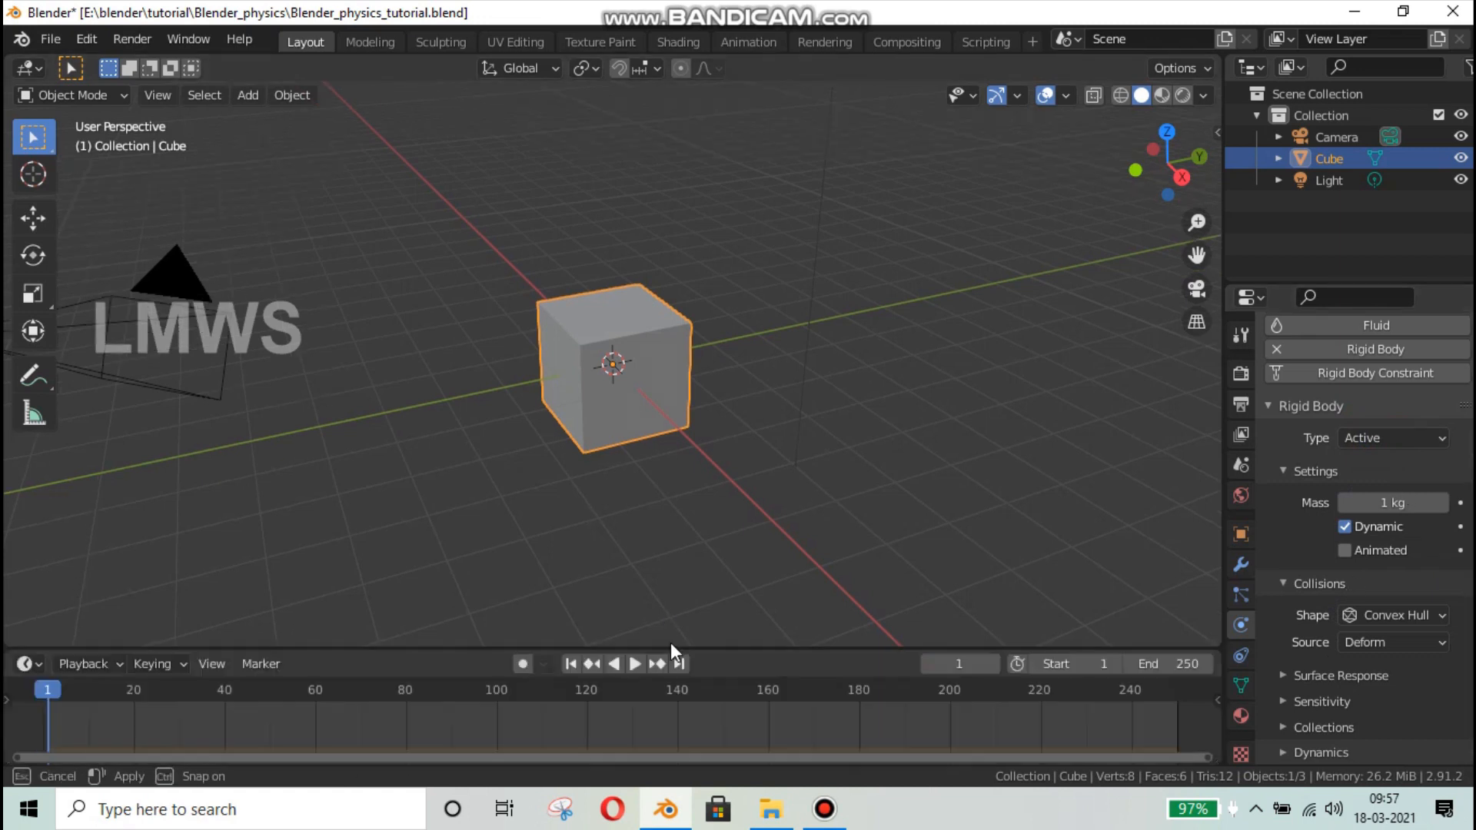
pyautogui.press('n')
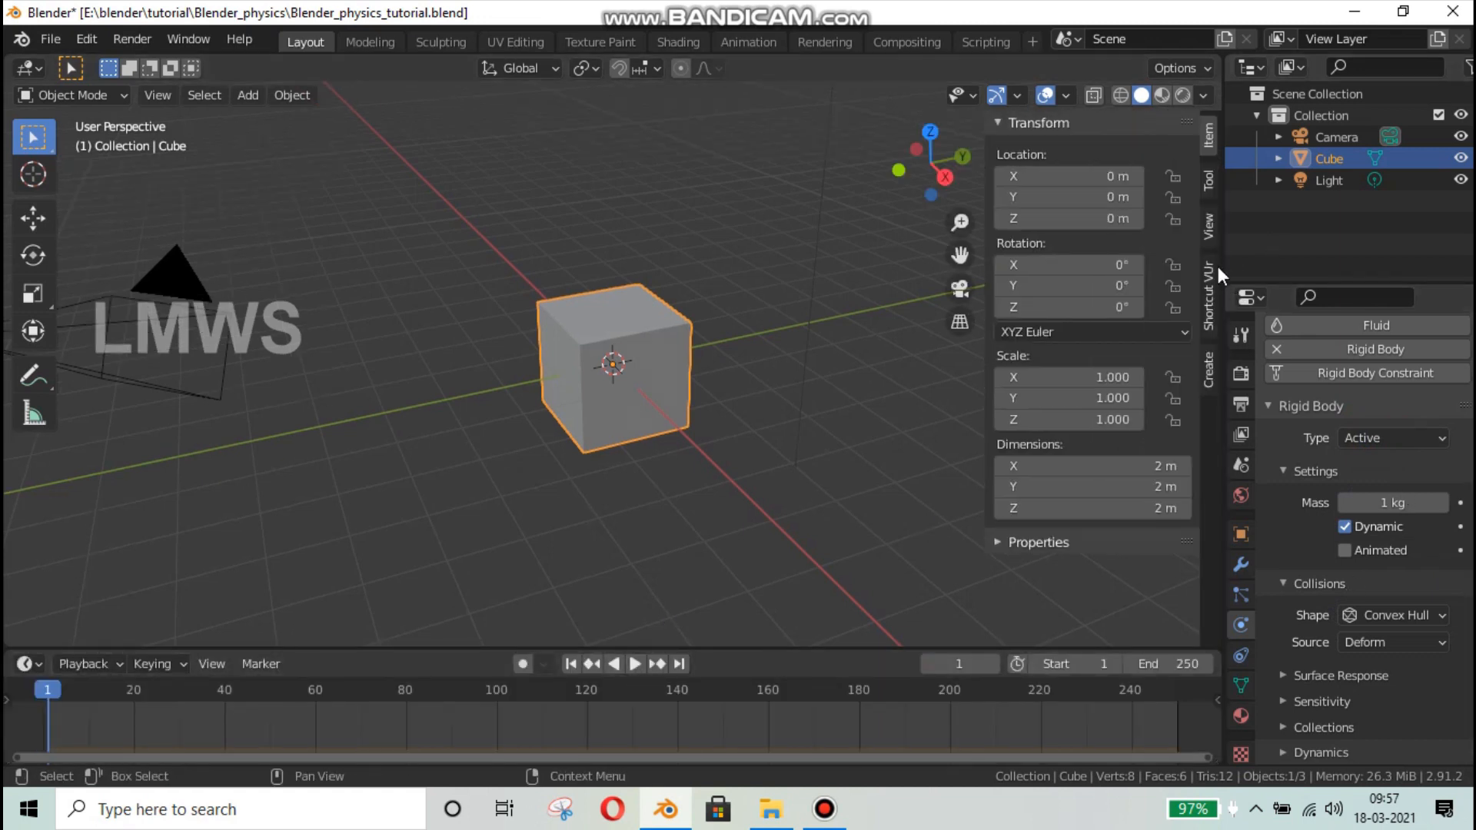
pyautogui.click(1208, 295)
pyautogui.click(1118, 153)
pyautogui.press('n')
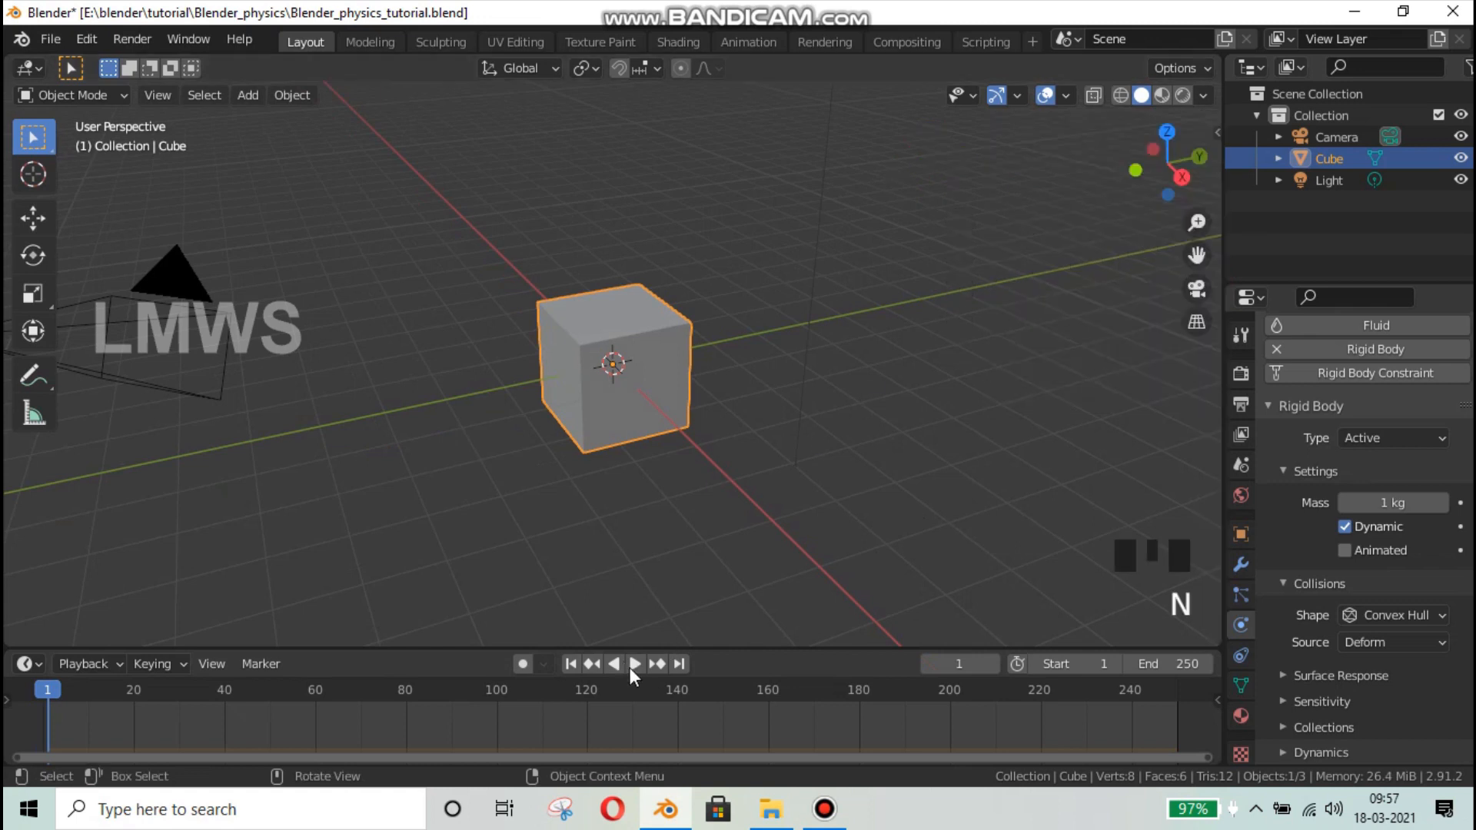
# - Play the animation to check how the active rigid body cube falls, and stop the playback
pyautogui.click(634, 663)
pyautogui.scroll(-3, 667, 396)
pyautogui.scroll(-2, 666, 385)
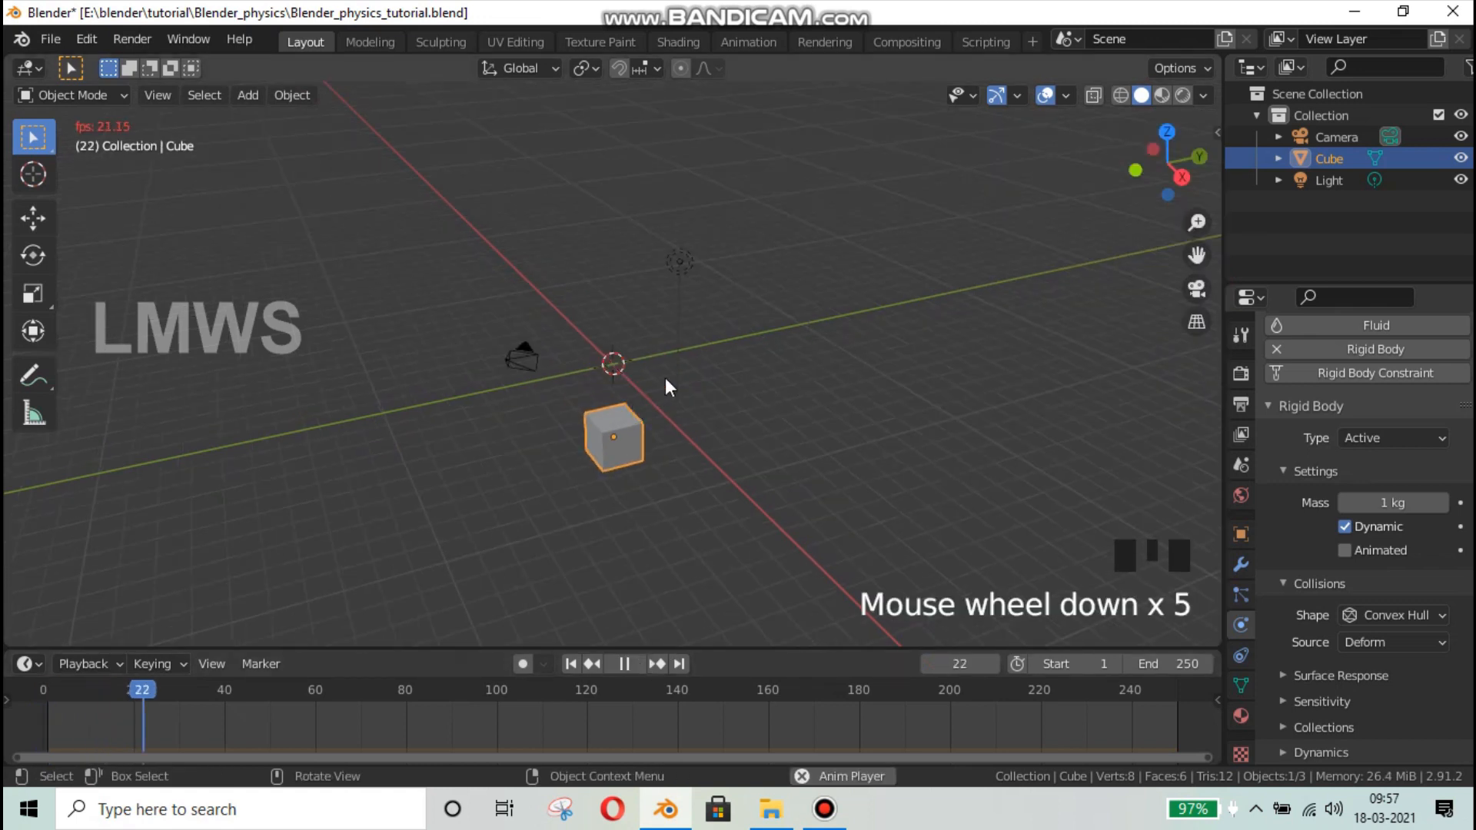
pyautogui.moveTo(665, 377); pyautogui.dragTo(233, 694, button='middle')
pyautogui.click(233, 694)
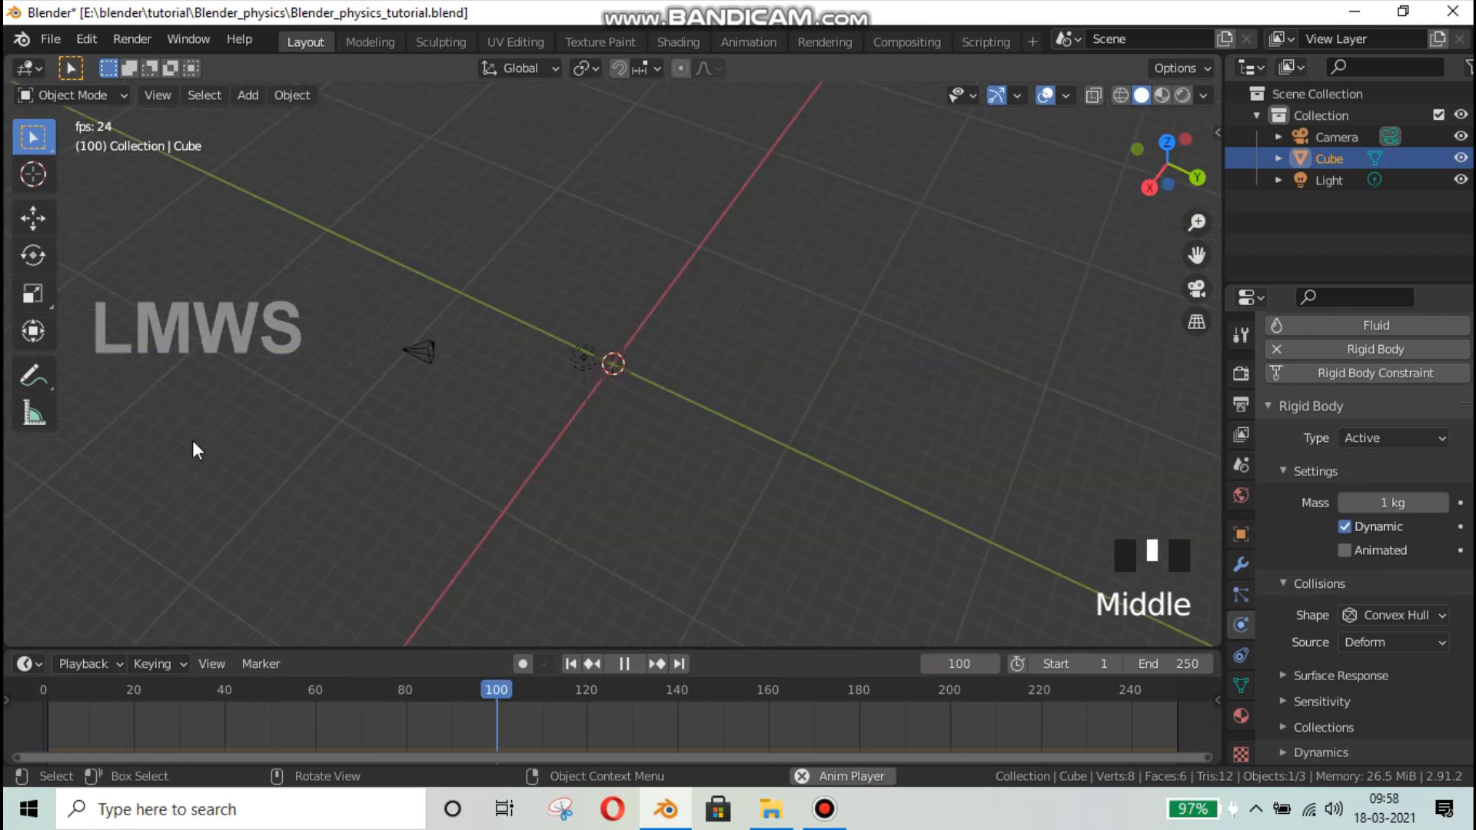
pyautogui.press('Escape')
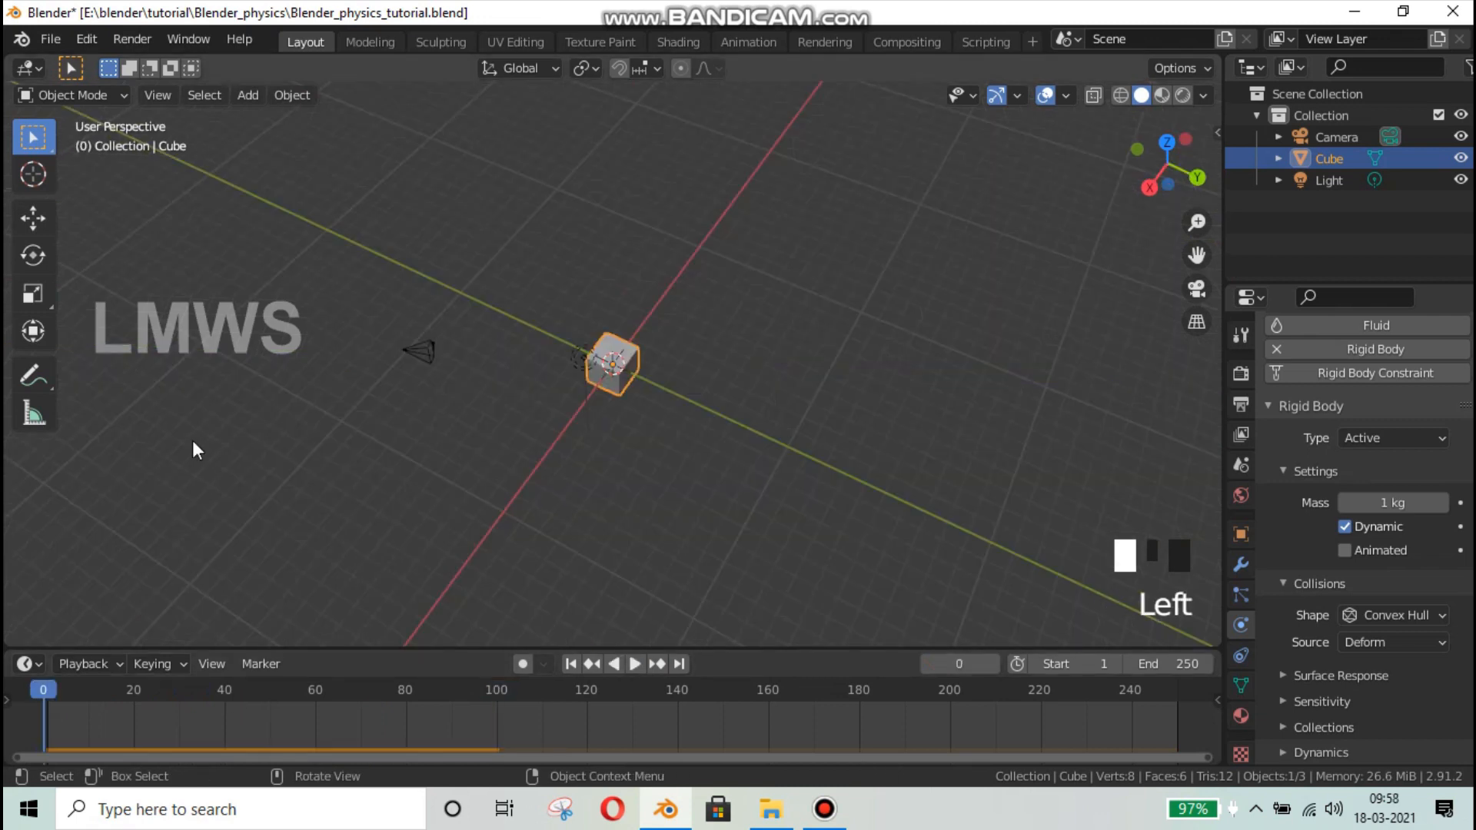
# - Replay the cube's fall, pause it partway and return the timeline to frame 0
pyautogui.press('space')
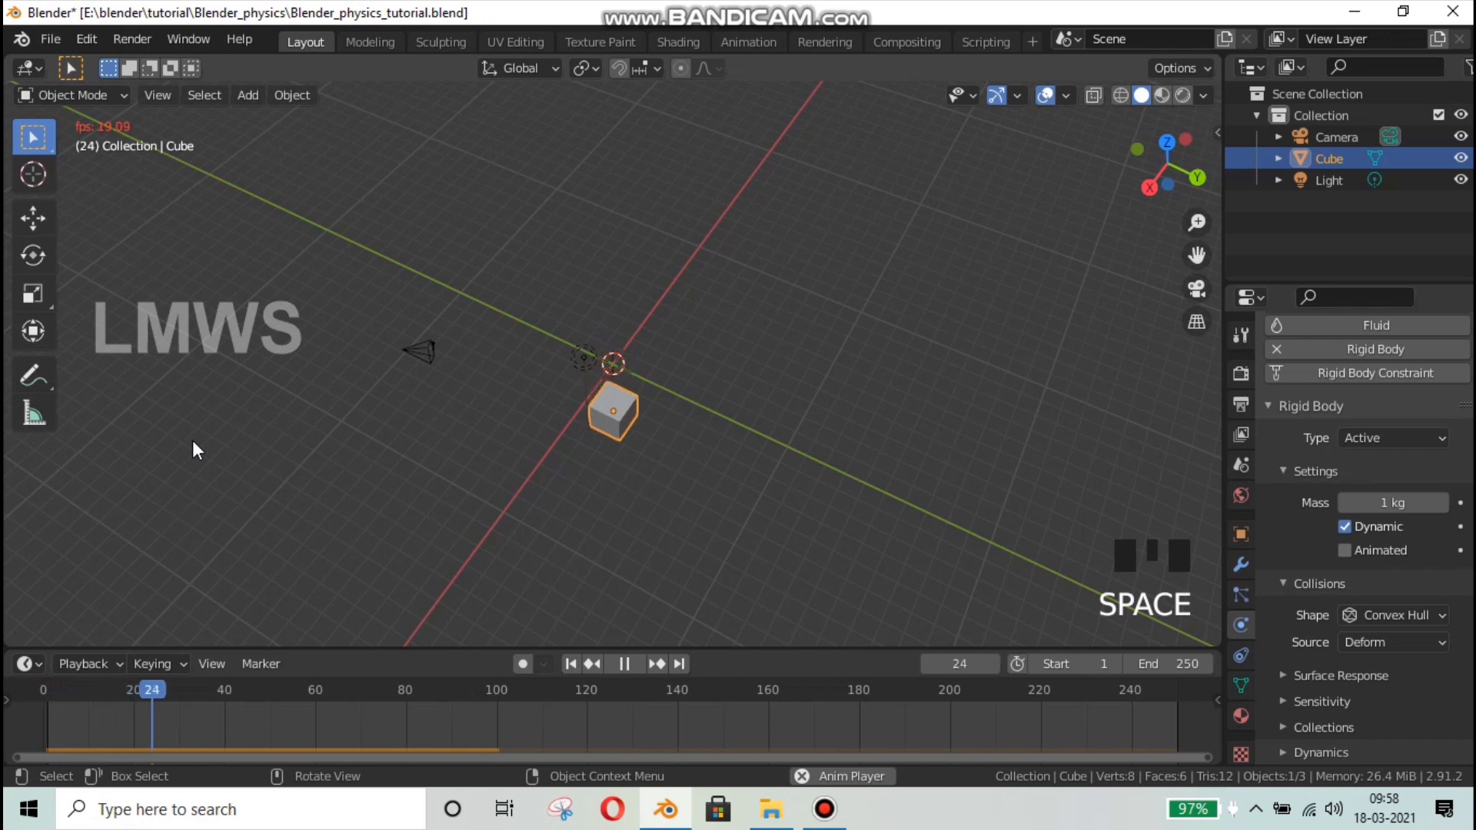
pyautogui.press('space')
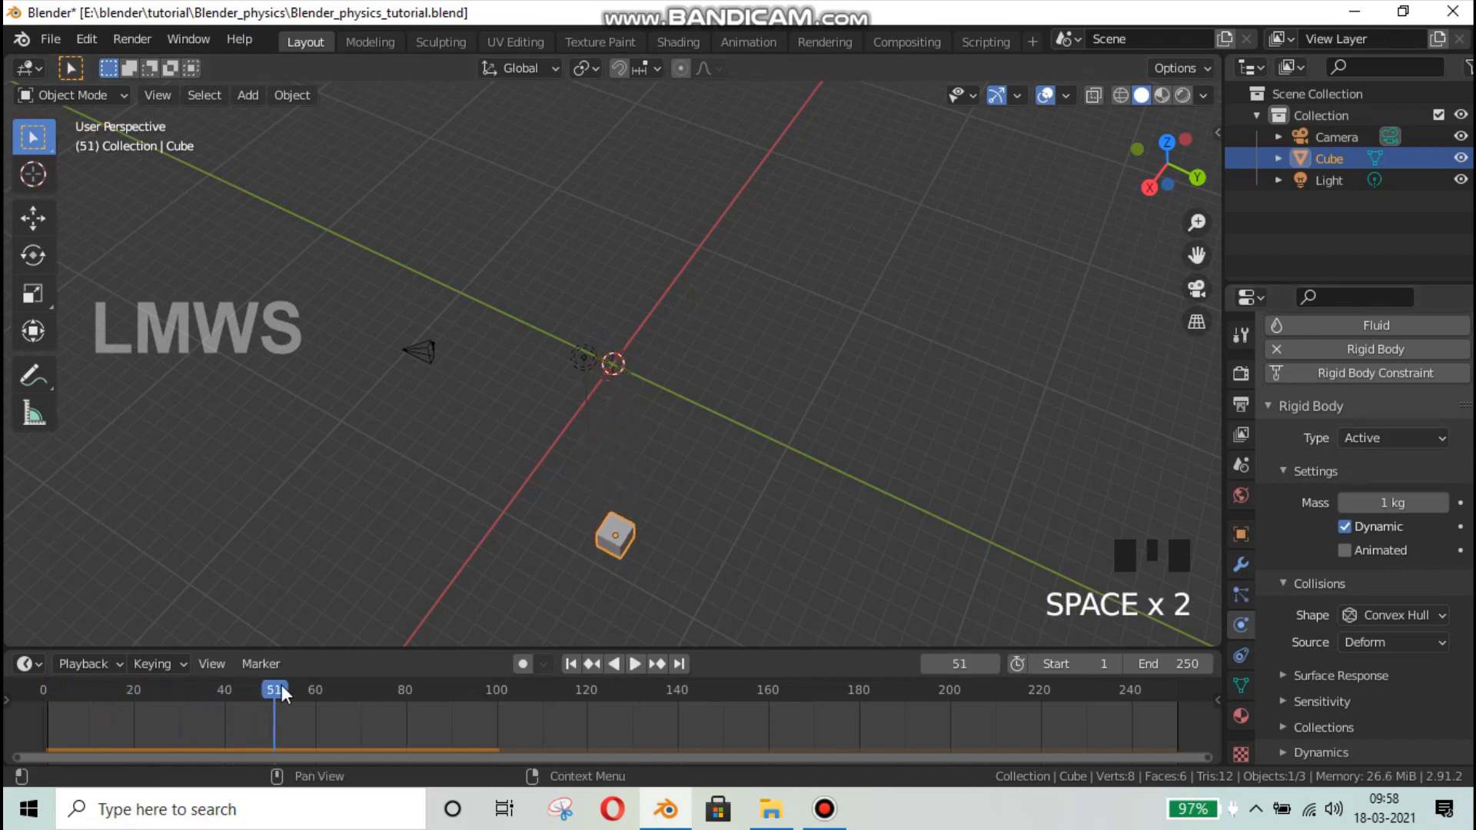
pyautogui.click(46, 691)
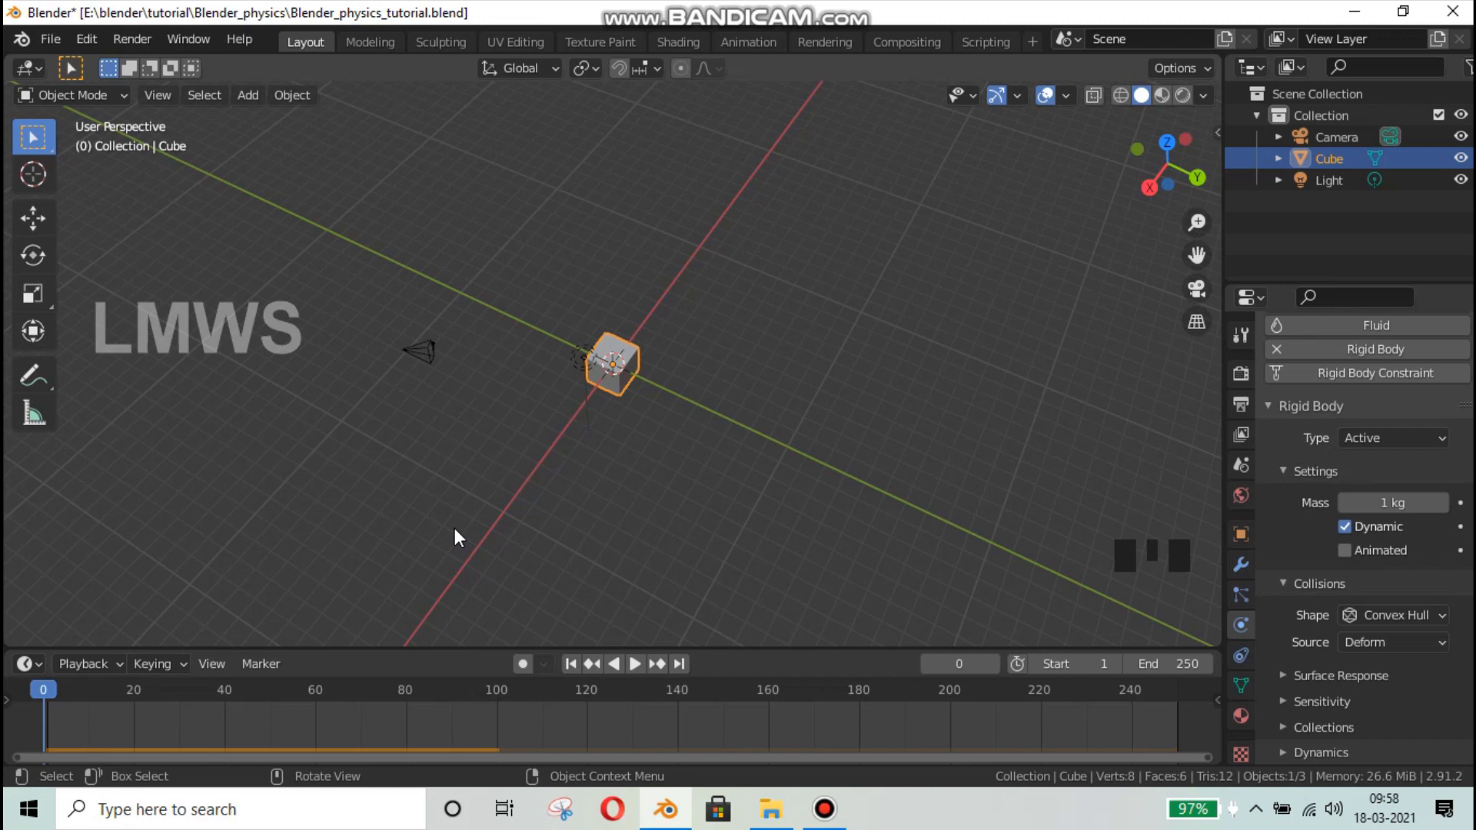
# - Delete the cube from the scene
pyautogui.scroll(3, 454, 535)
pyautogui.press('x')
pyautogui.click(689, 380)
pyautogui.moveTo(740, 344); pyautogui.dragTo(692, 313, button='middle')
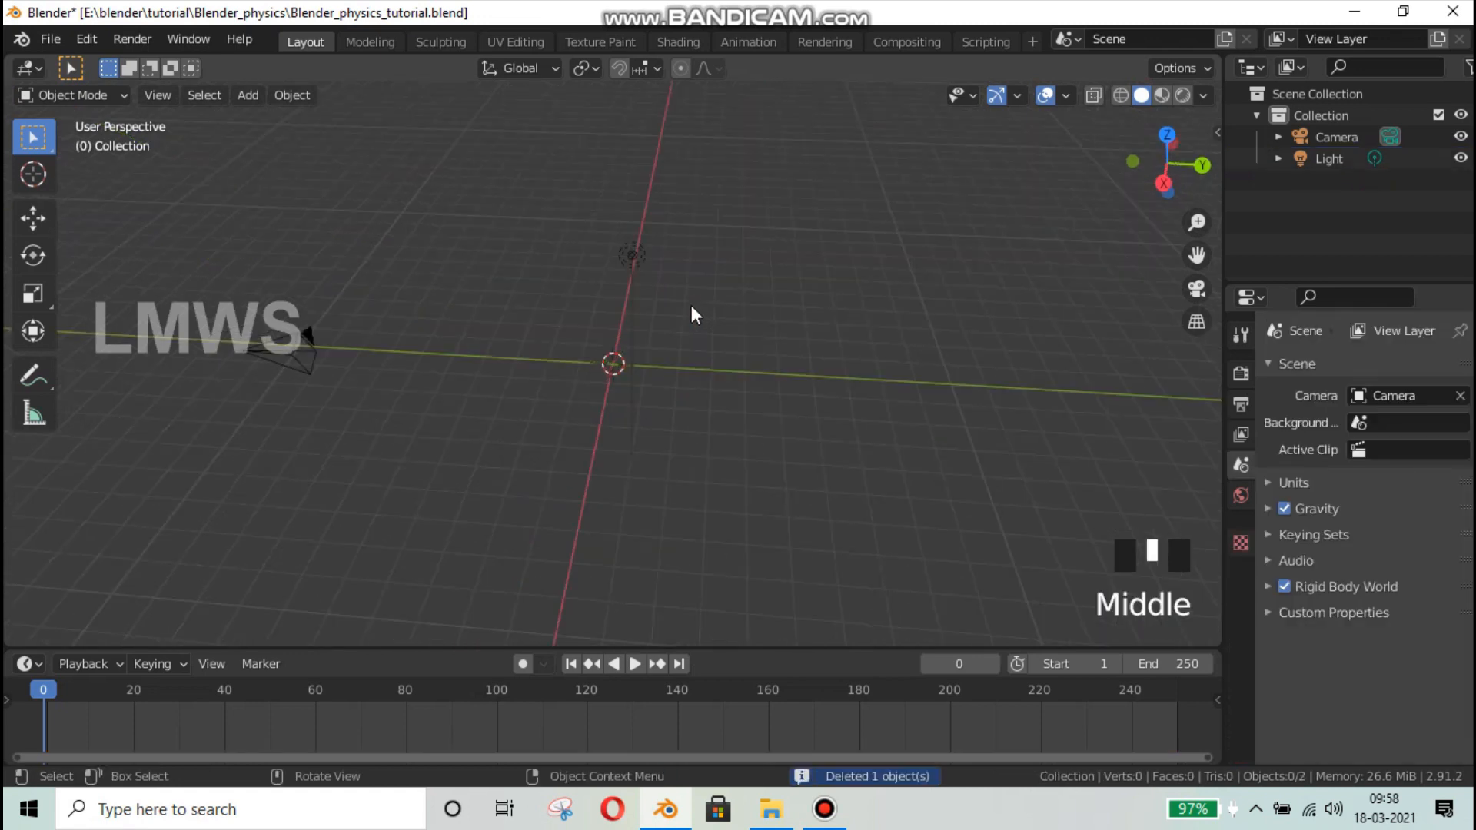
# - Add a UV sphere at the world origin with 64 segments and 32 rings
pyautogui.hotkey('shift', 'a')
pyautogui.moveTo(692, 312)
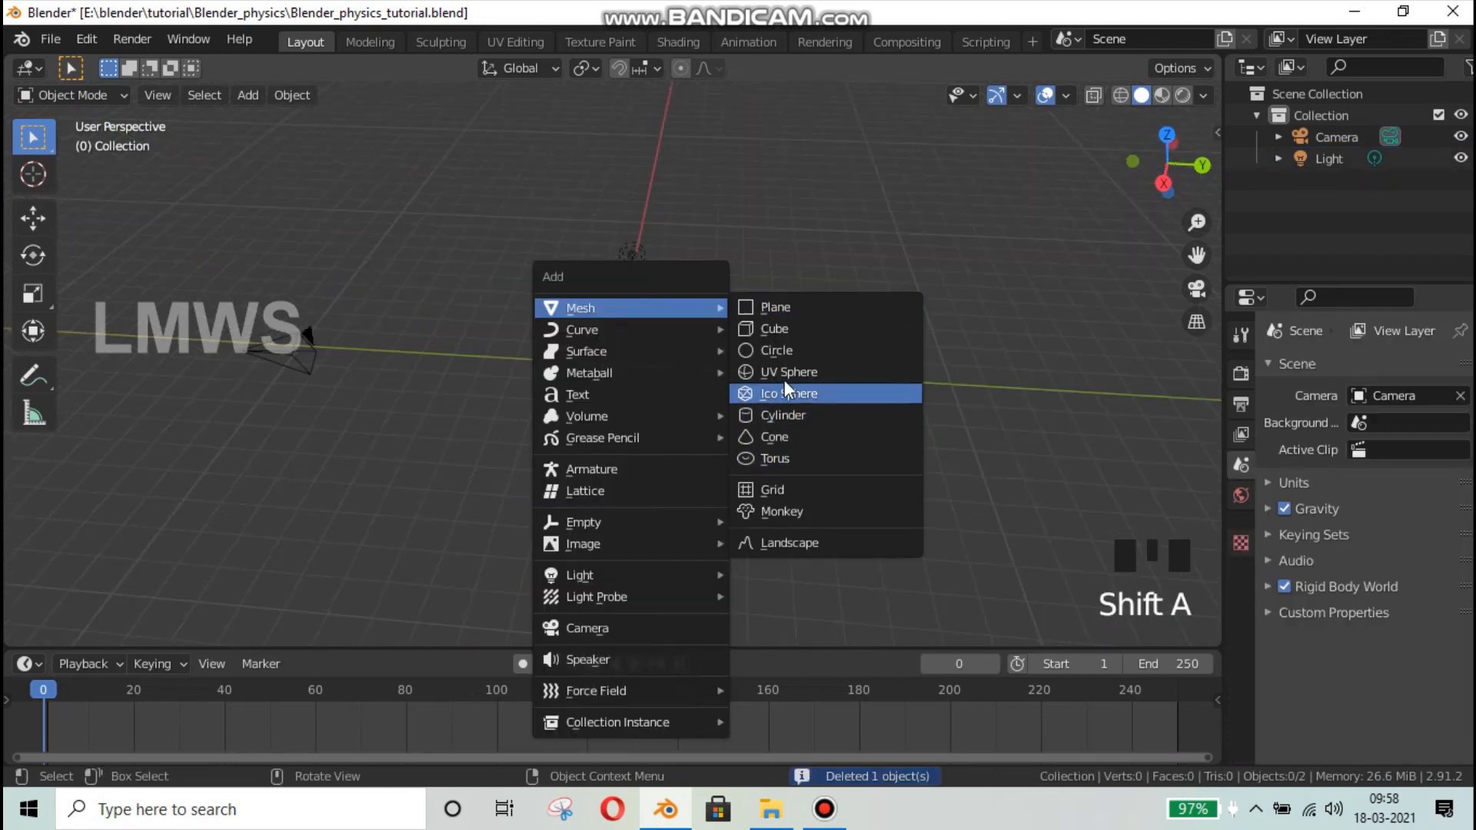
pyautogui.click(788, 372)
pyautogui.scroll(3, 384, 538)
pyautogui.click(168, 630)
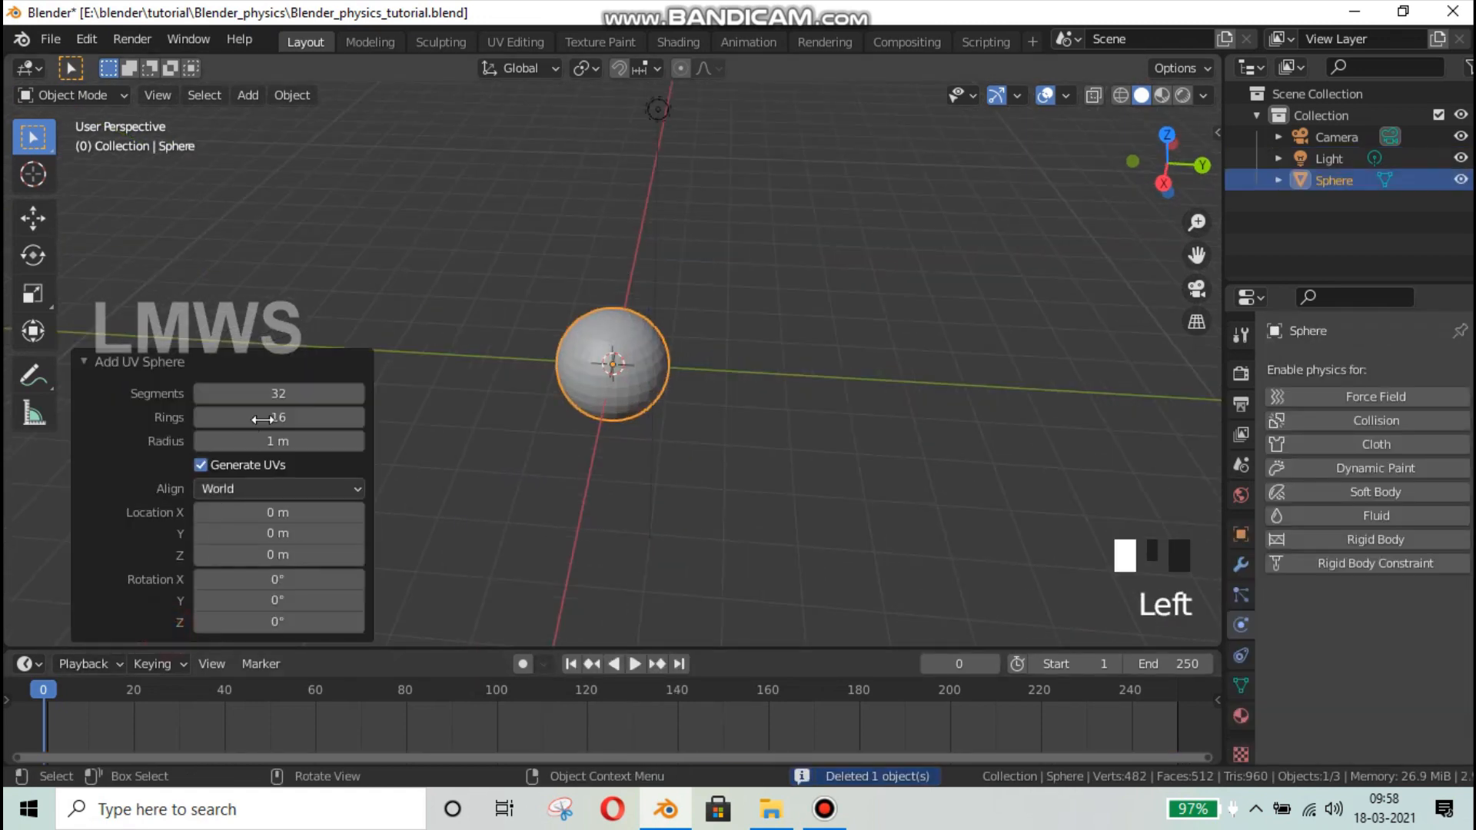
pyautogui.click(288, 394)
pyautogui.write('64')
pyautogui.press('Tab')
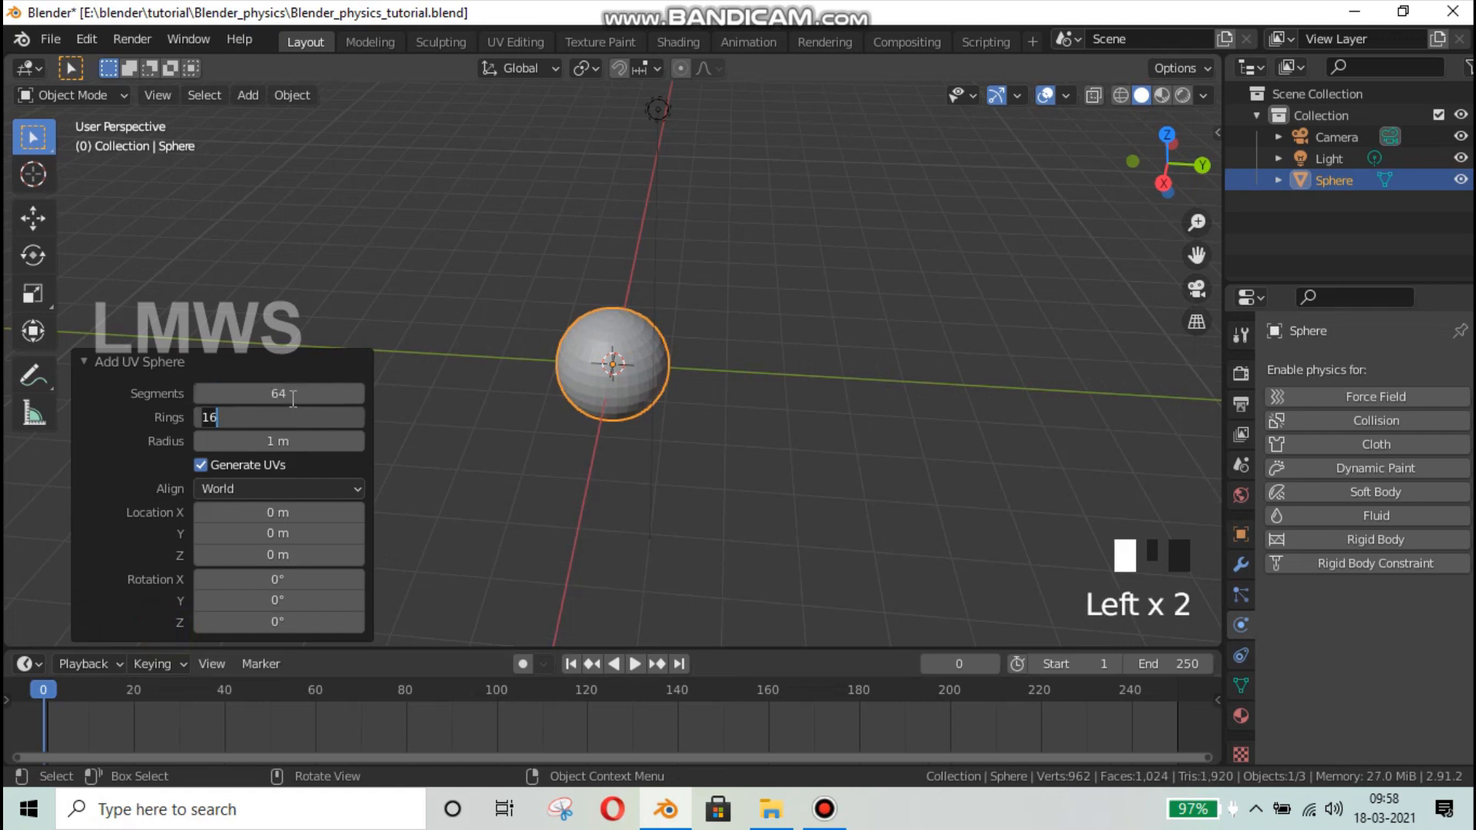
pyautogui.write('32')
pyautogui.press('Return')
pyautogui.click(275, 365)
pyautogui.scroll(3, 681, 359)
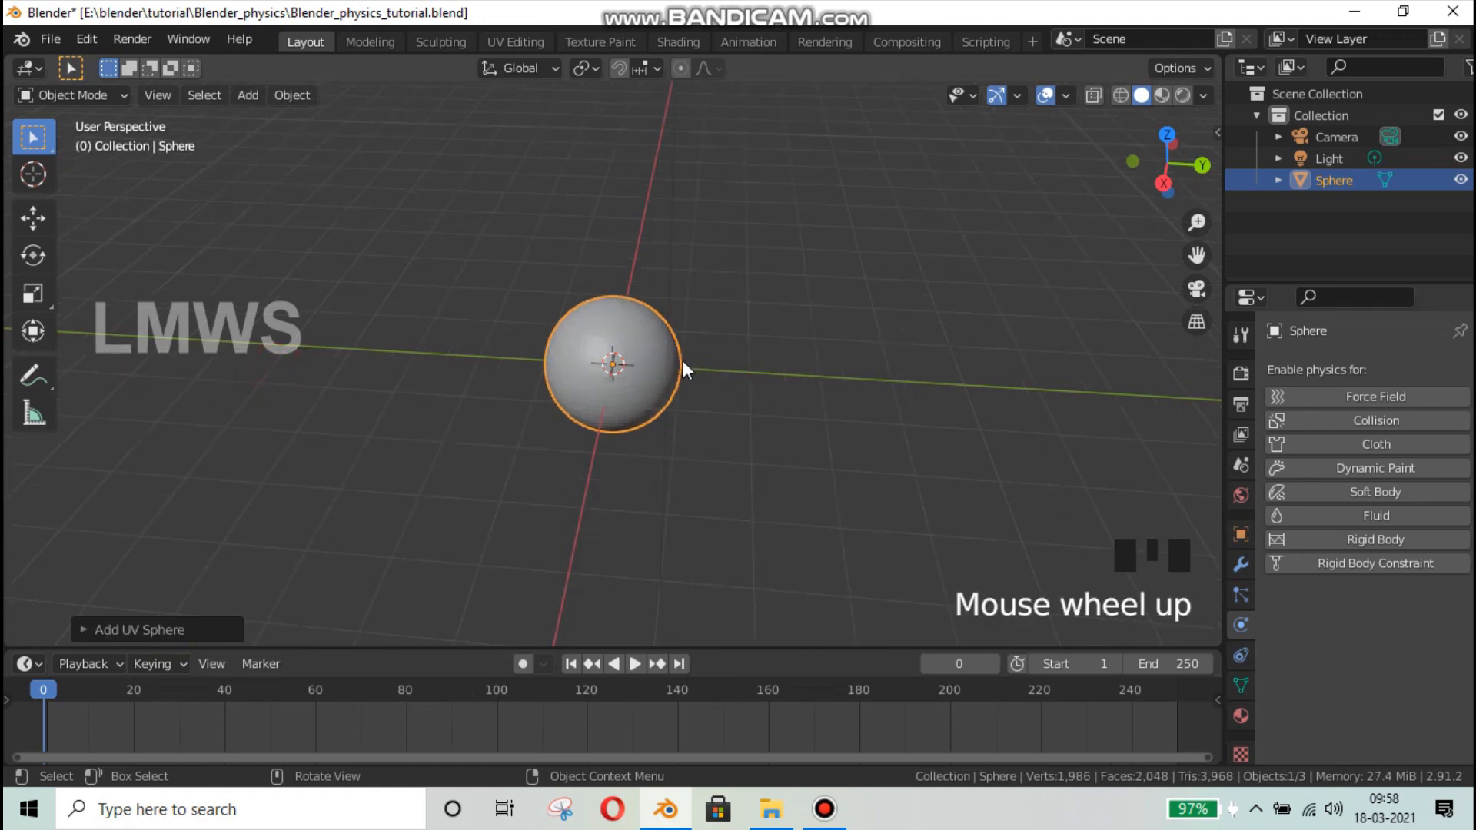
# - Save the file and enable Rigid Body physics on the sphere
pyautogui.hotkey('ctrl', 's')
pyautogui.click(1364, 540)
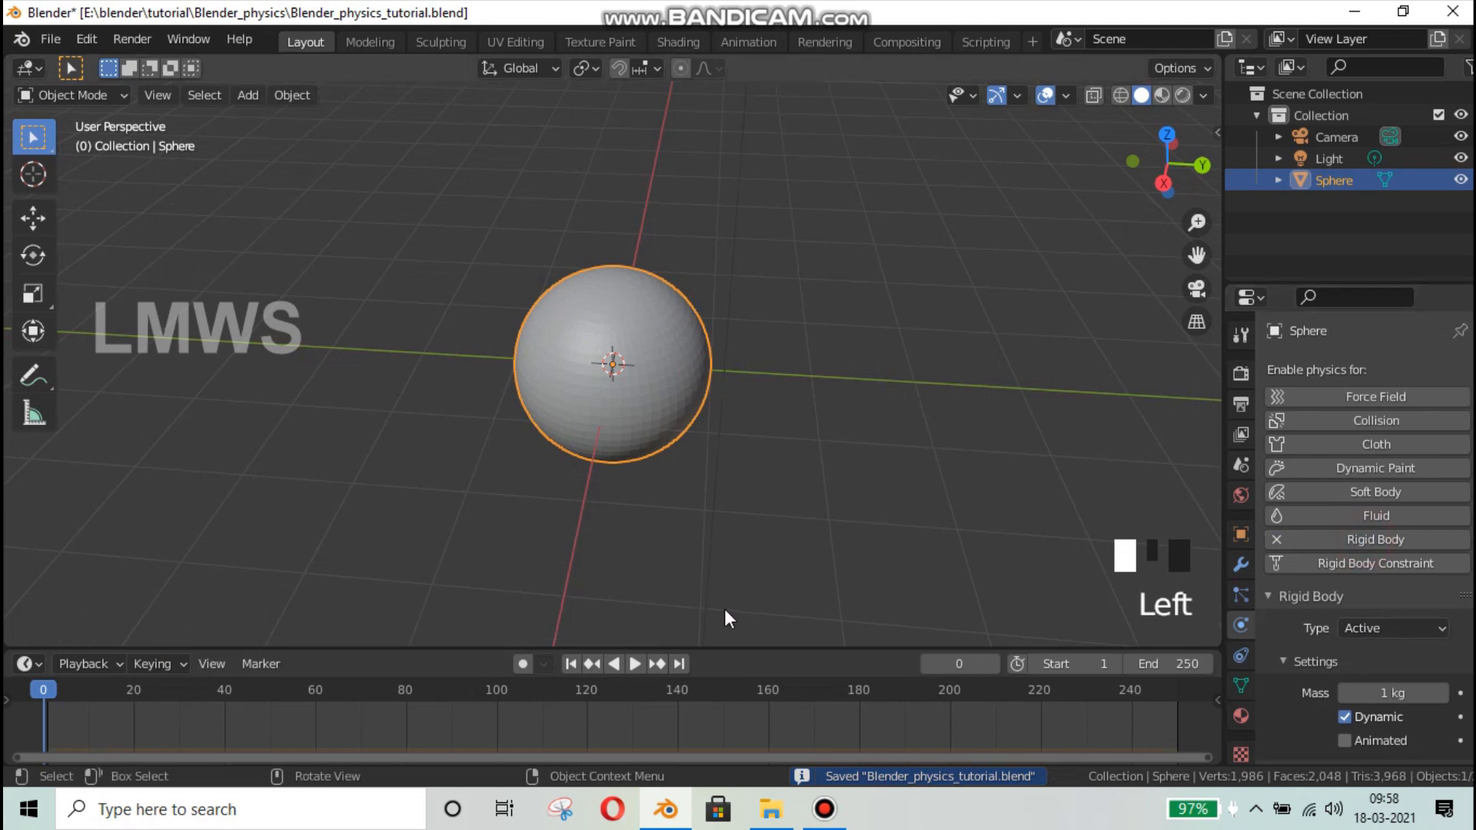
# - Play the animation to check the sphere's fall, return the timeline to frame 1 and save the file
pyautogui.press('space')
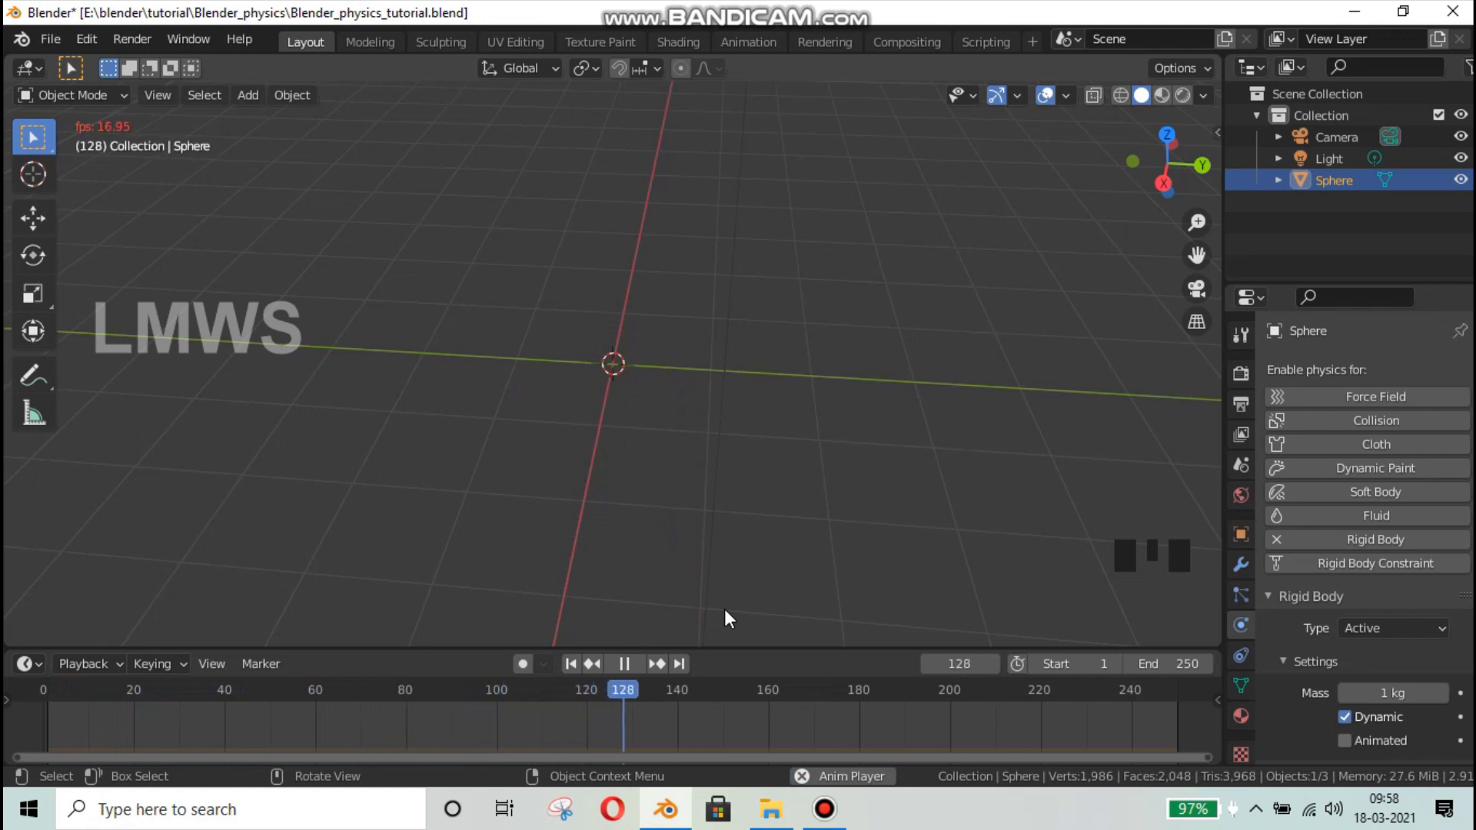
pyautogui.press('space')
pyautogui.click(49, 692)
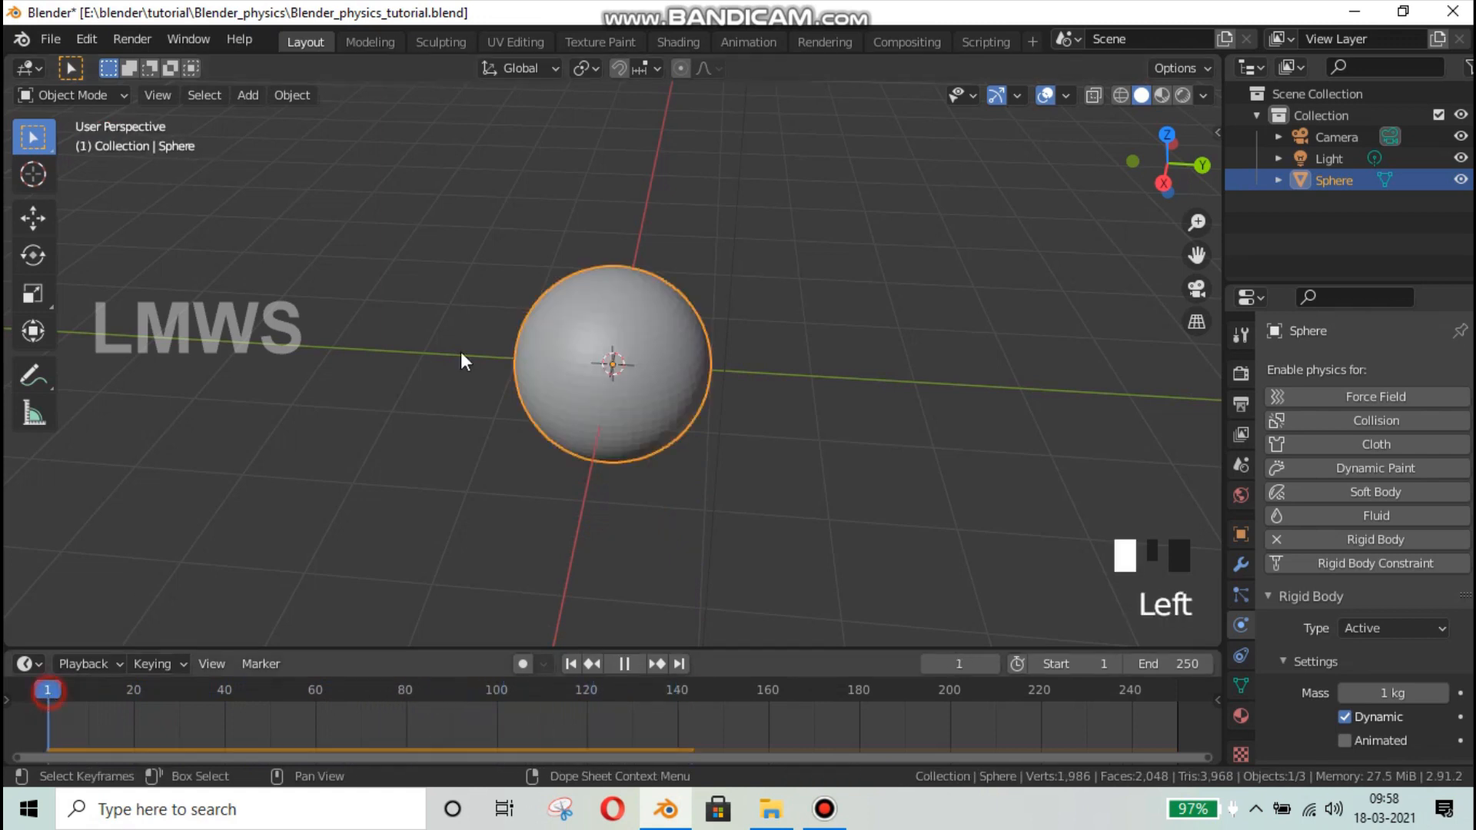
pyautogui.hotkey('ctrl', 's')
# - Add a plane at the origin and scale it up into a large ground surface
pyautogui.hotkey('shift', 'a')
pyautogui.moveTo(637, 231)
pyautogui.click(736, 230)
pyautogui.scroll(-4, 735, 339)
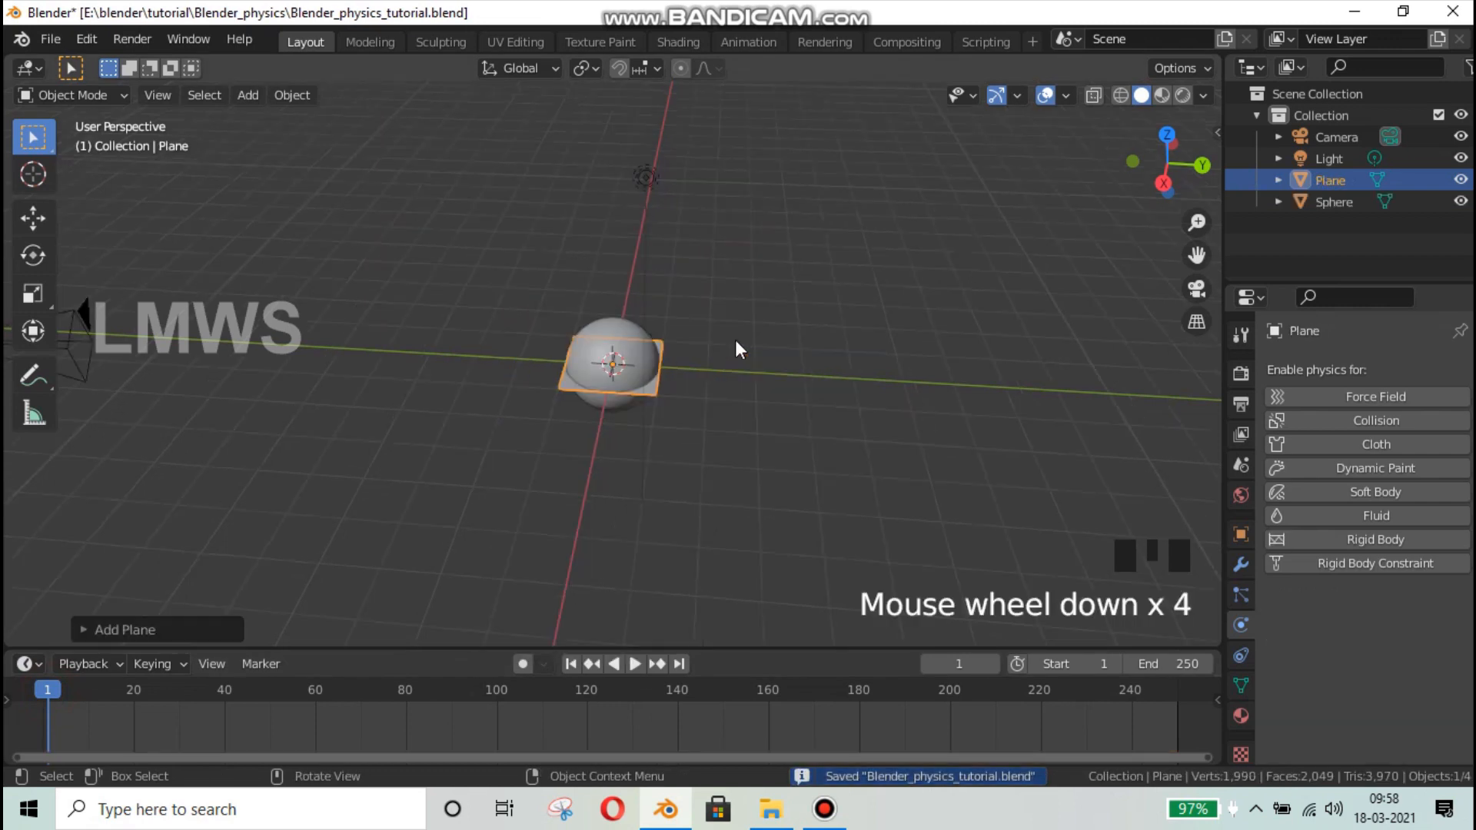
pyautogui.press('s')
pyautogui.click(108, 329)
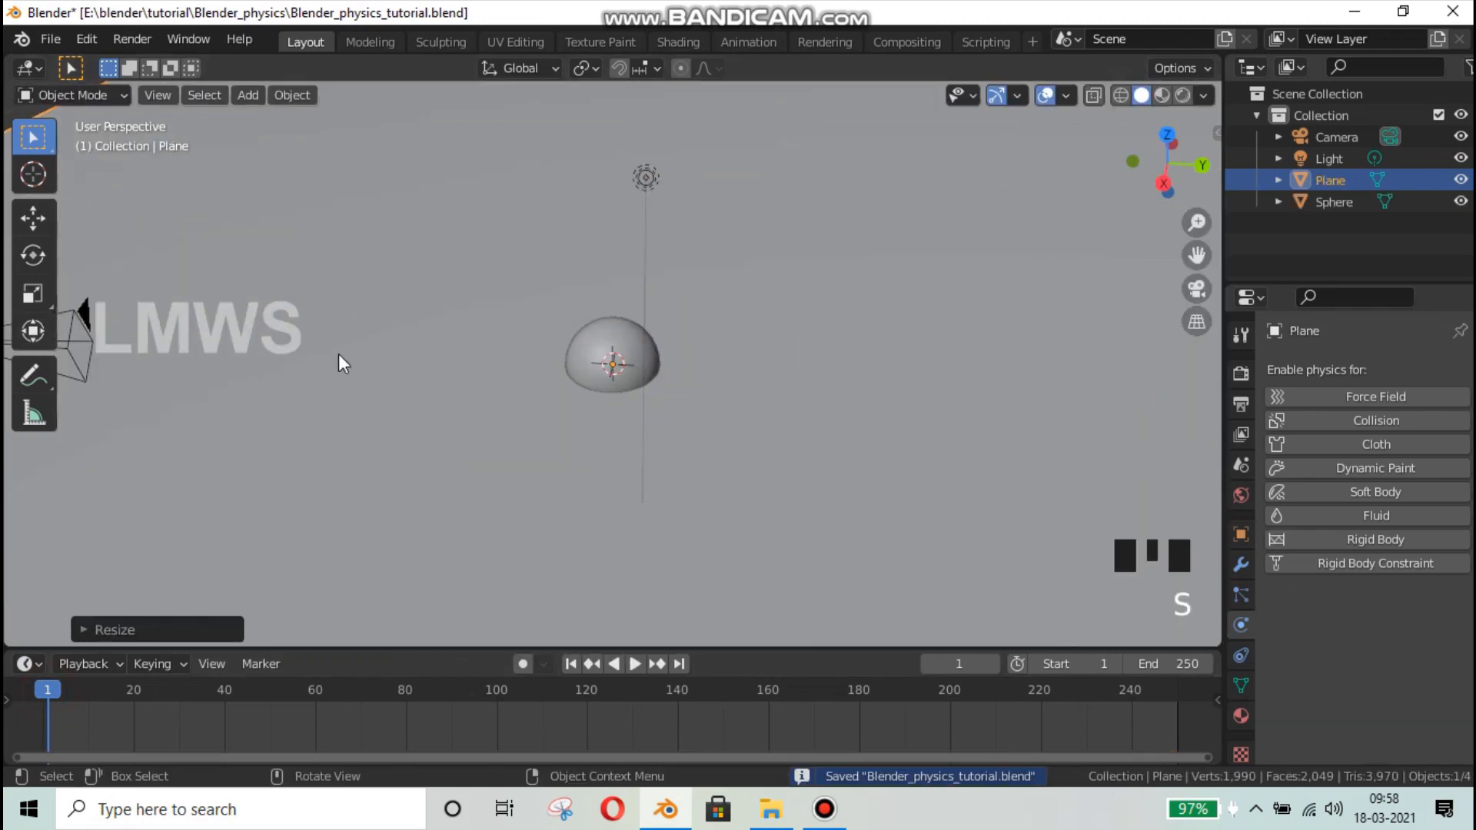
# - Move the large plane down so it lies well below the sphere
pyautogui.scroll(-12, 678, 389)
pyautogui.moveTo(550, 352)
pyautogui.mouseDown(button='middle')
pyautogui.moveTo(602, 382)
pyautogui.moveTo(495, 432)
pyautogui.moveTo(533, 359)
pyautogui.mouseUp(button='middle')
pyautogui.scroll(6, 602, 381)
pyautogui.press('g')
pyautogui.click(571, 559)
pyautogui.scroll(2, 721, 400)
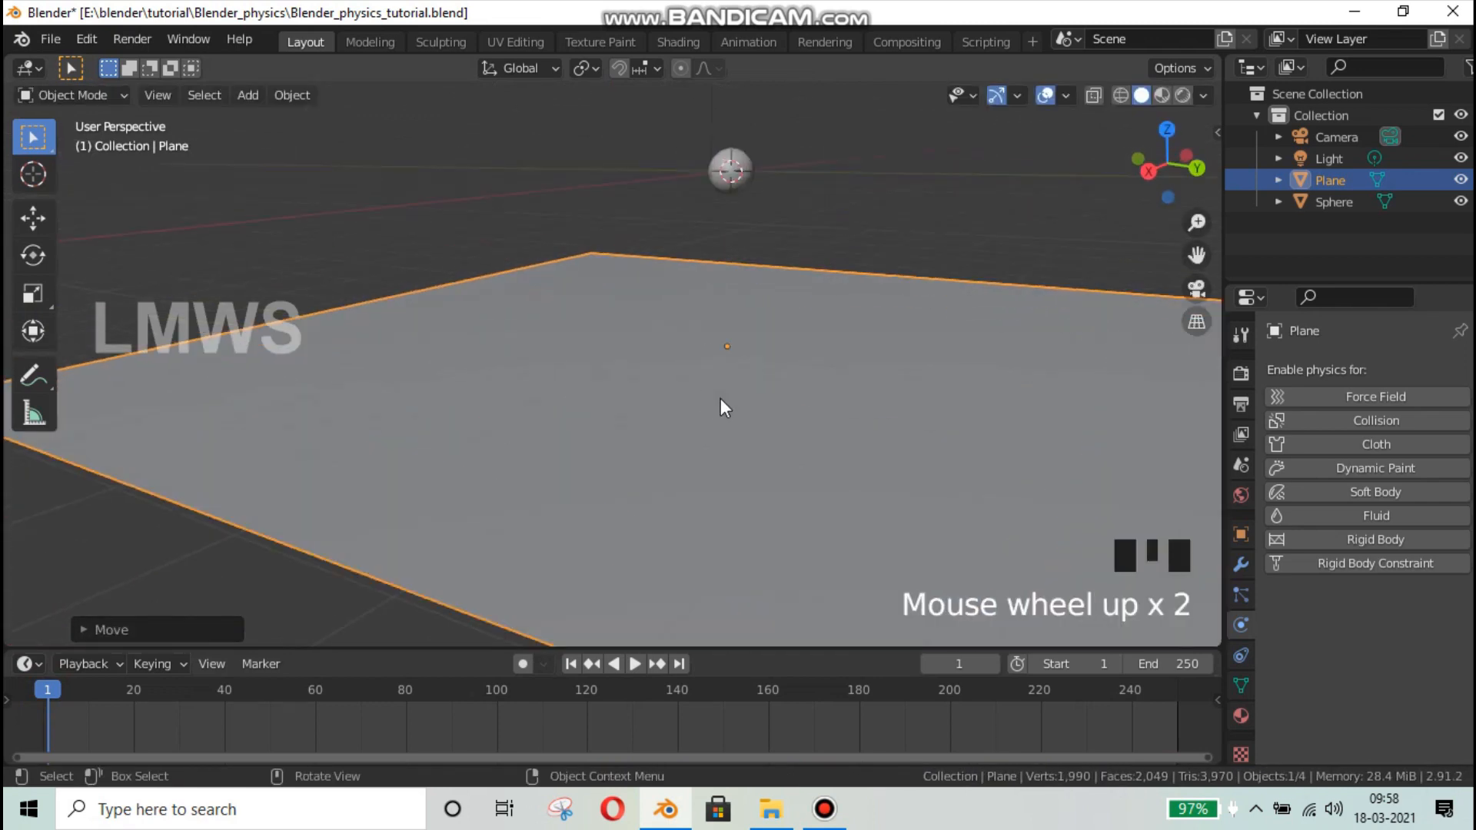
# - Enable Rigid Body physics on the plane
pyautogui.click(1380, 540)
pyautogui.scroll(-1, 1360, 607)
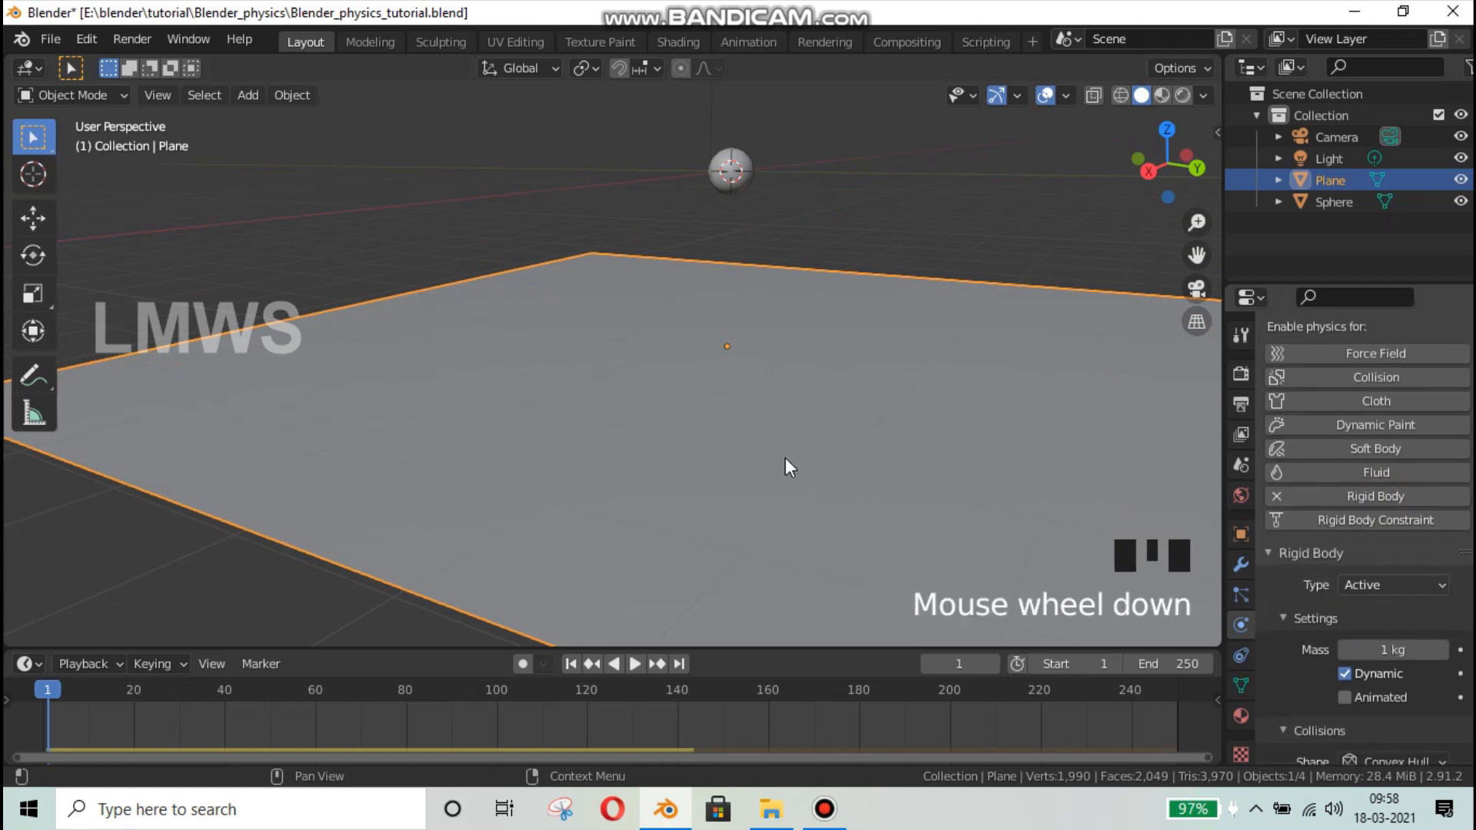
pyautogui.scroll(-3, 769, 462)
# - Play the animation to check how the sphere and plane behave, return to frame 1 and save the file
pyautogui.press('space')
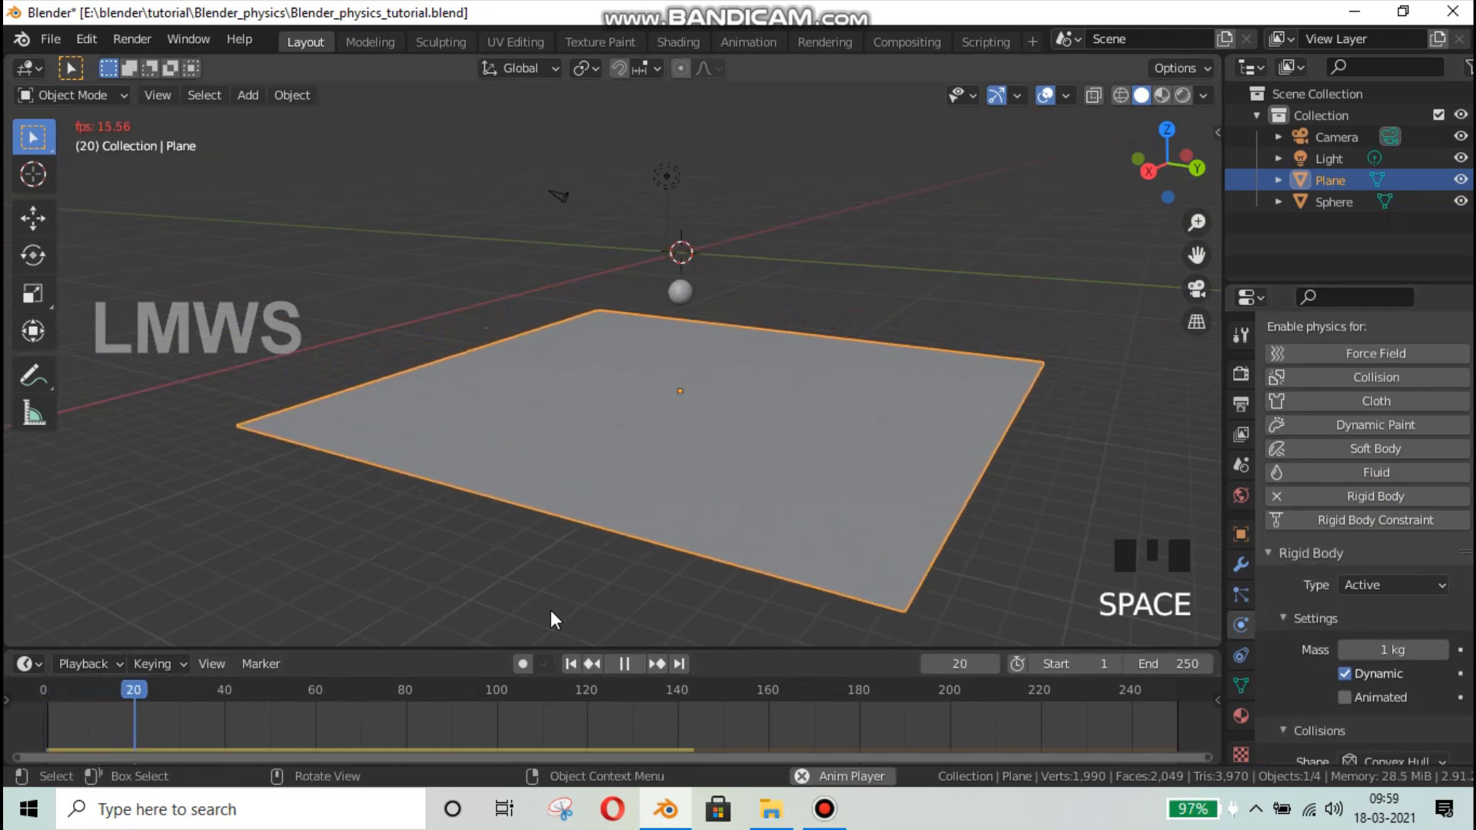
pyautogui.click(40, 694)
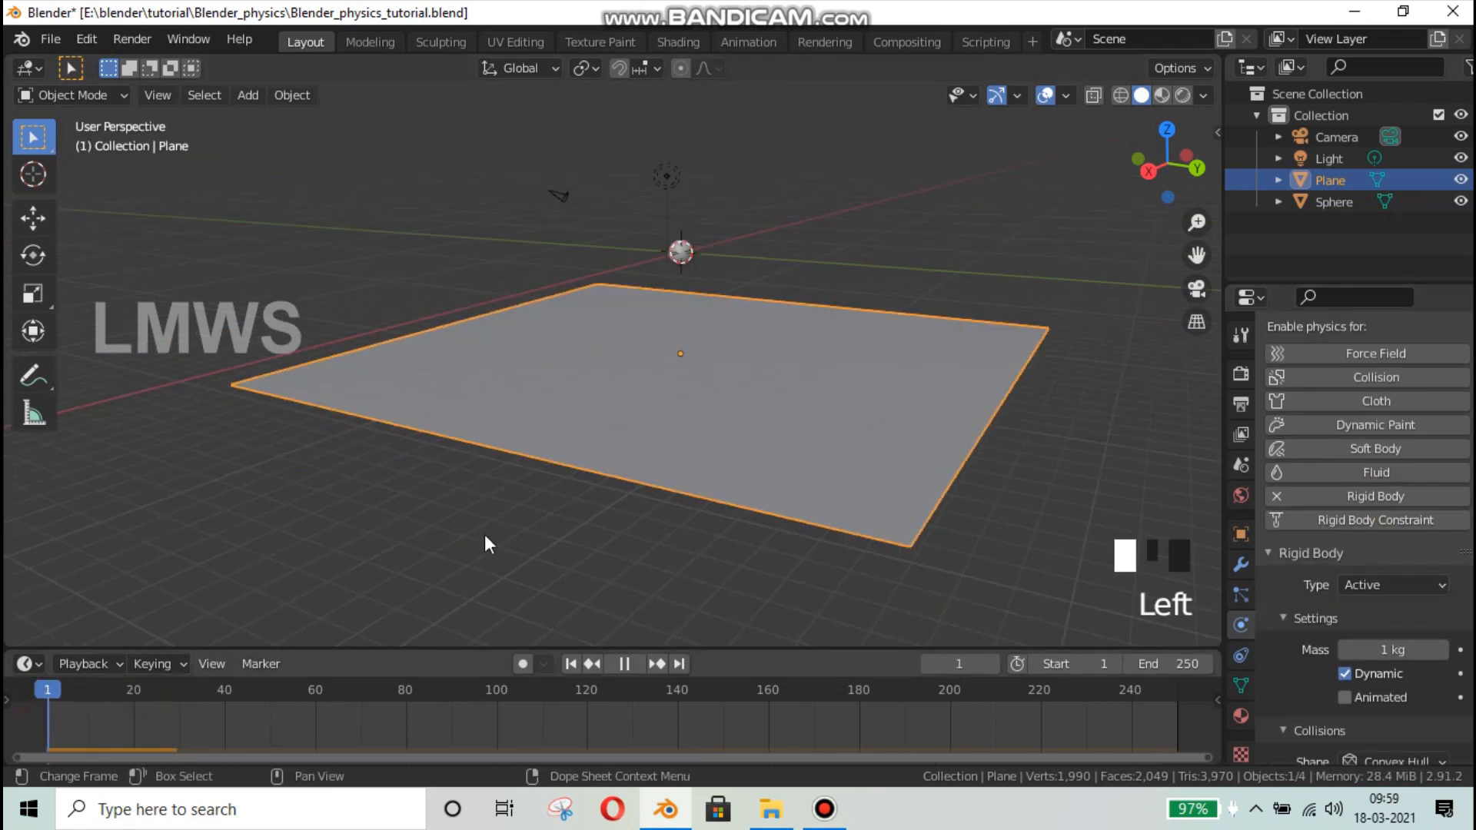
pyautogui.click(546, 495)
pyautogui.hotkey('ctrl', 's')
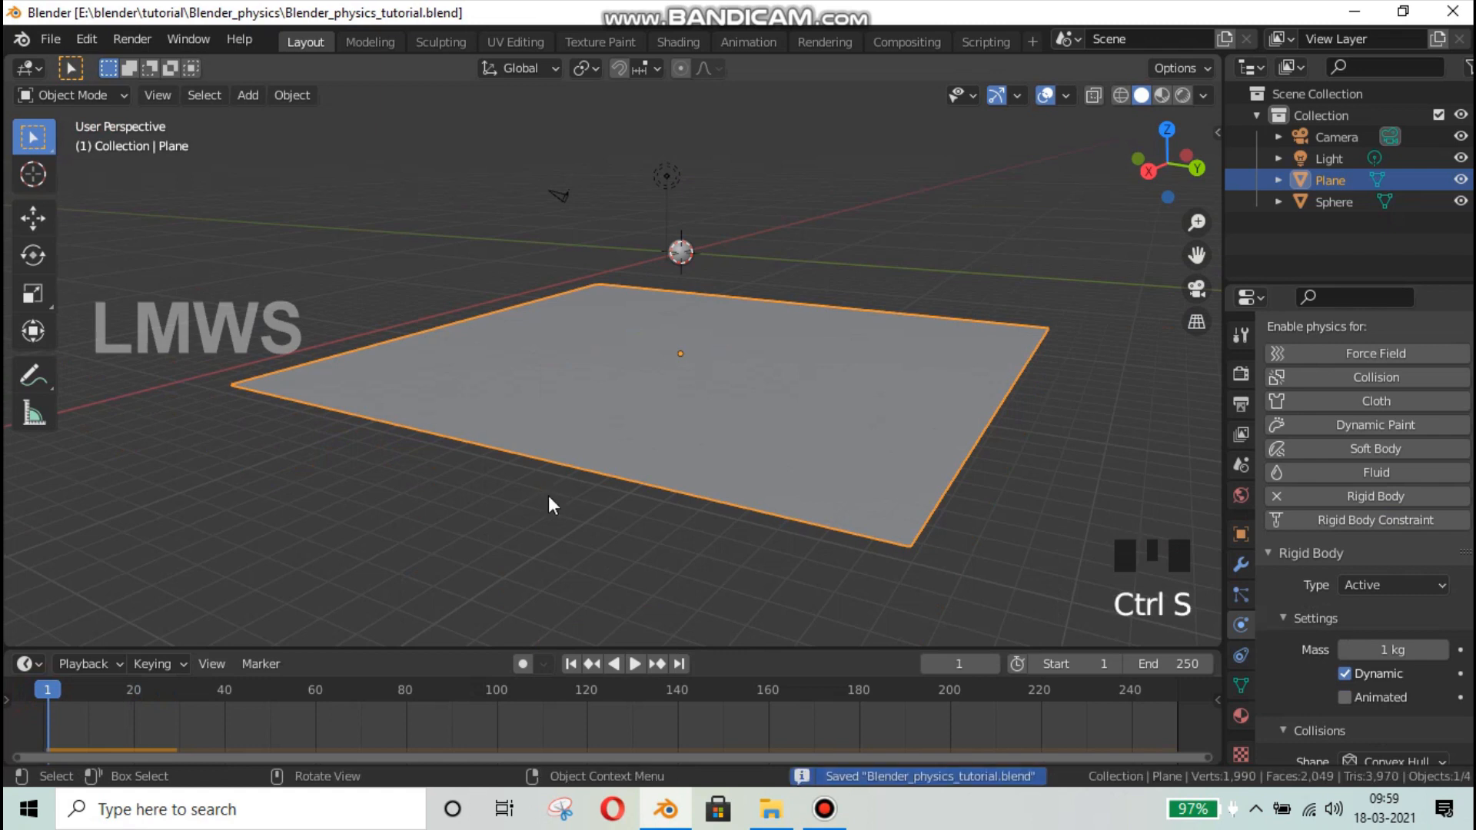
# - Set the plane's rigid body type to Passive and play the animation to check the sphere's landing
pyautogui.click(1375, 587)
pyautogui.click(1377, 627)
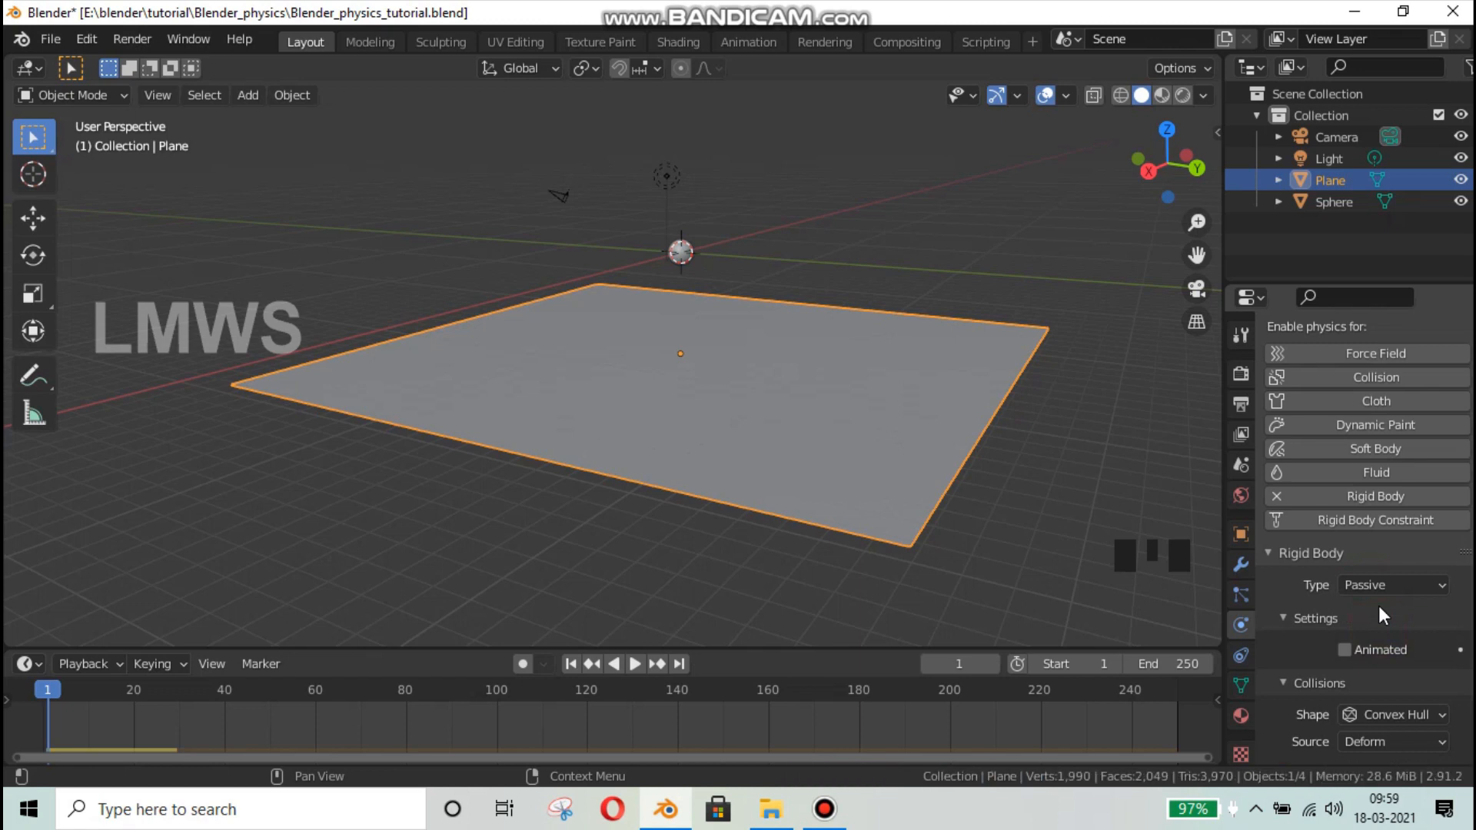
pyautogui.press('space')
pyautogui.scroll(3, 469, 455)
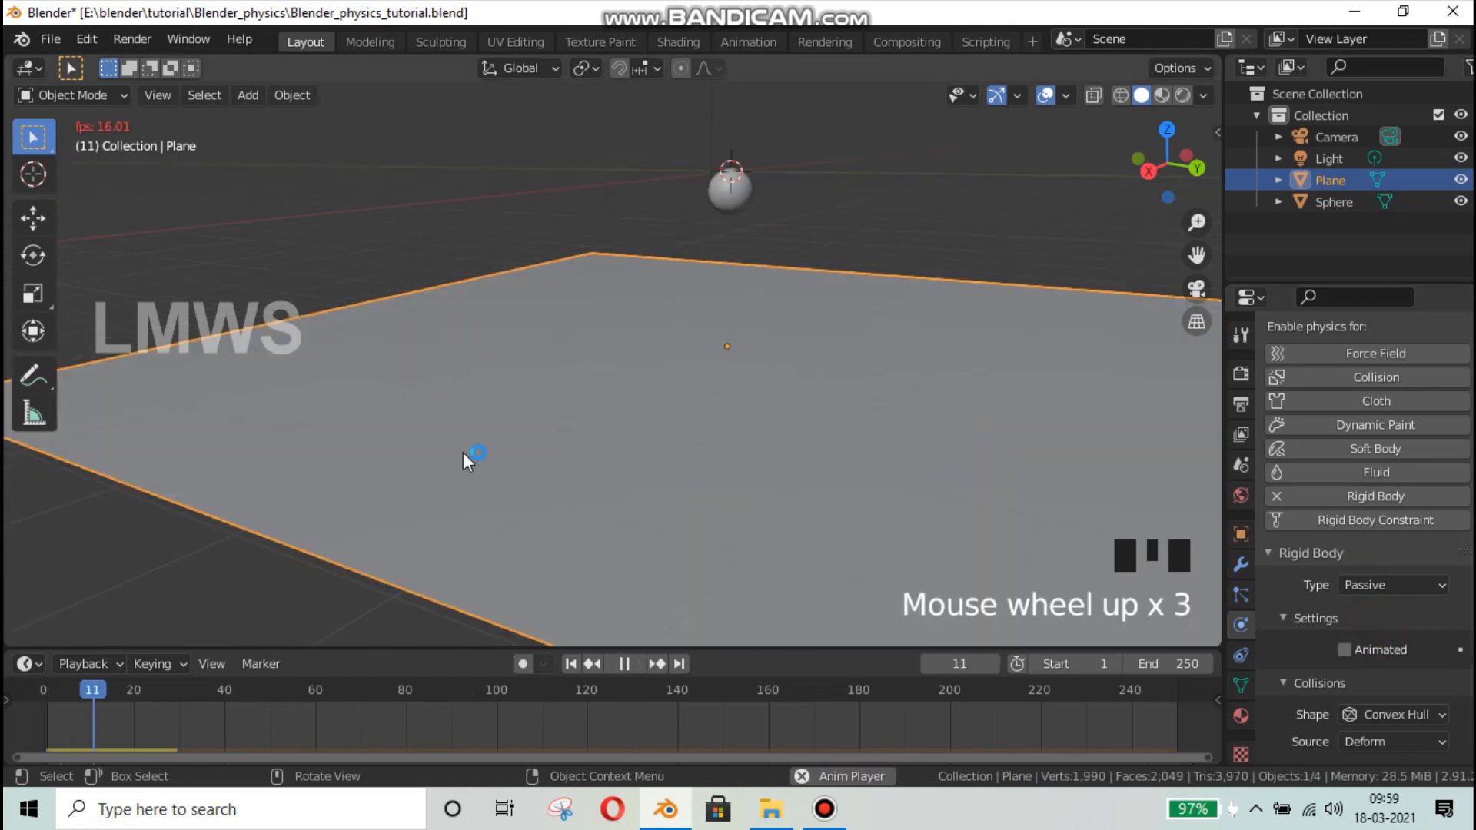
pyautogui.hotkey('alt', 'a')
pyautogui.moveTo(484, 466); pyautogui.dragTo(851, 513, button='middle')
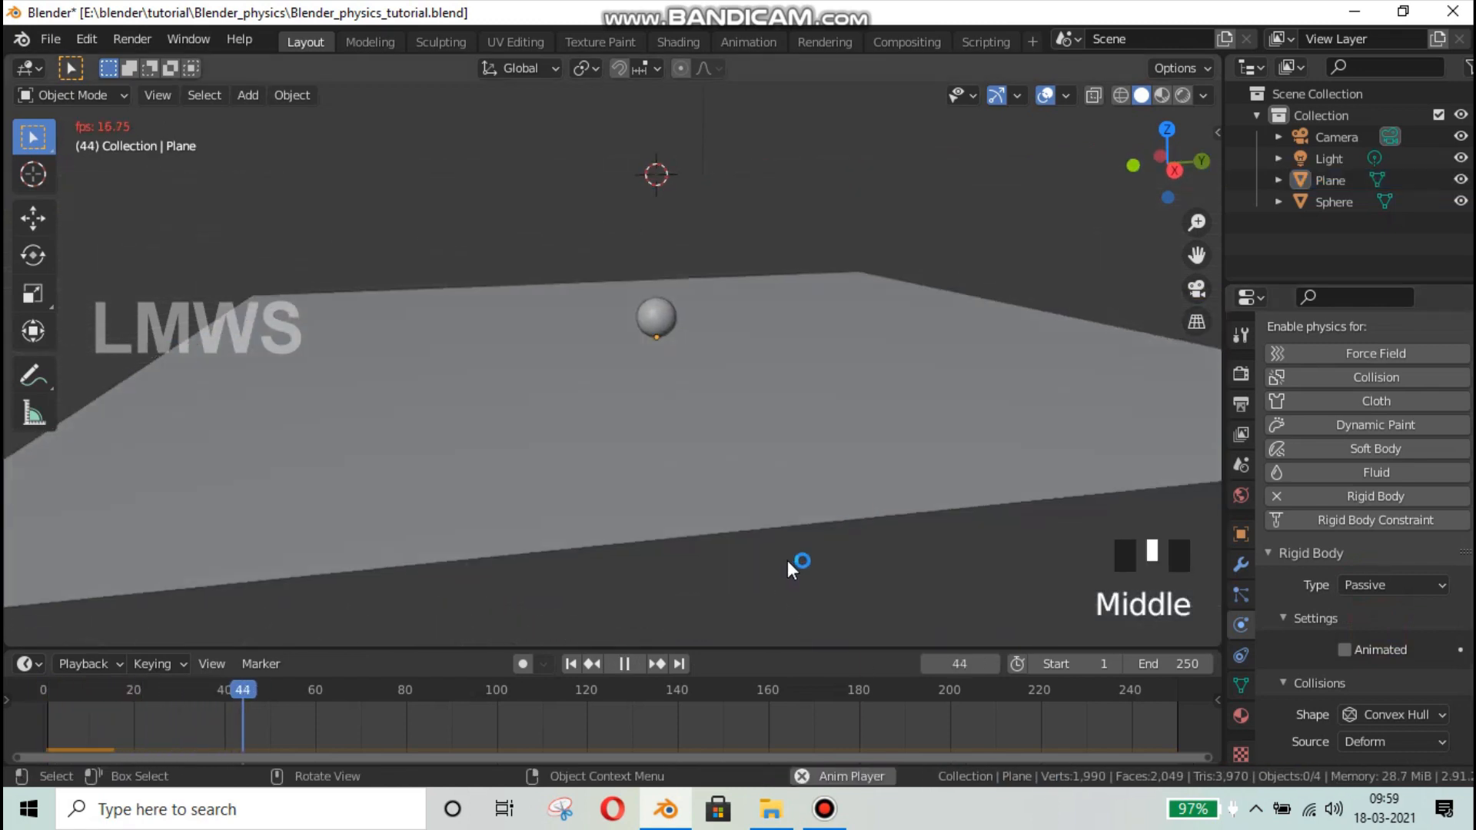
# - Select the plane and the sphere in turn to compare their rigid body settings, stop the playback and return to frame 1
pyautogui.click(721, 448)
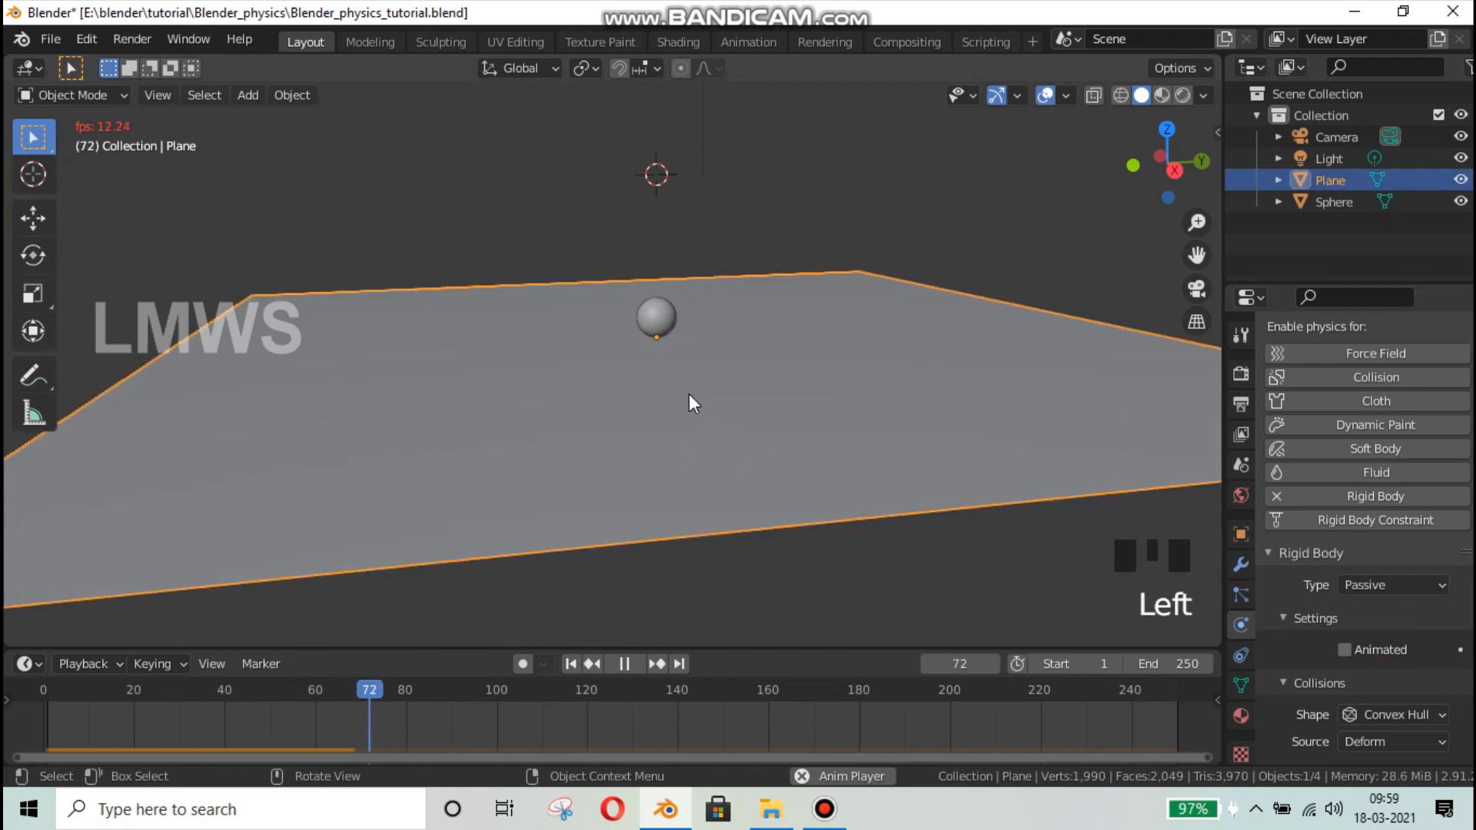
pyautogui.click(664, 307)
pyautogui.click(662, 309)
pyautogui.moveTo(692, 418)
pyautogui.mouseDown(button='middle')
pyautogui.moveTo(768, 322)
pyautogui.moveTo(723, 394)
pyautogui.moveTo(696, 402)
pyautogui.mouseUp(button='middle')
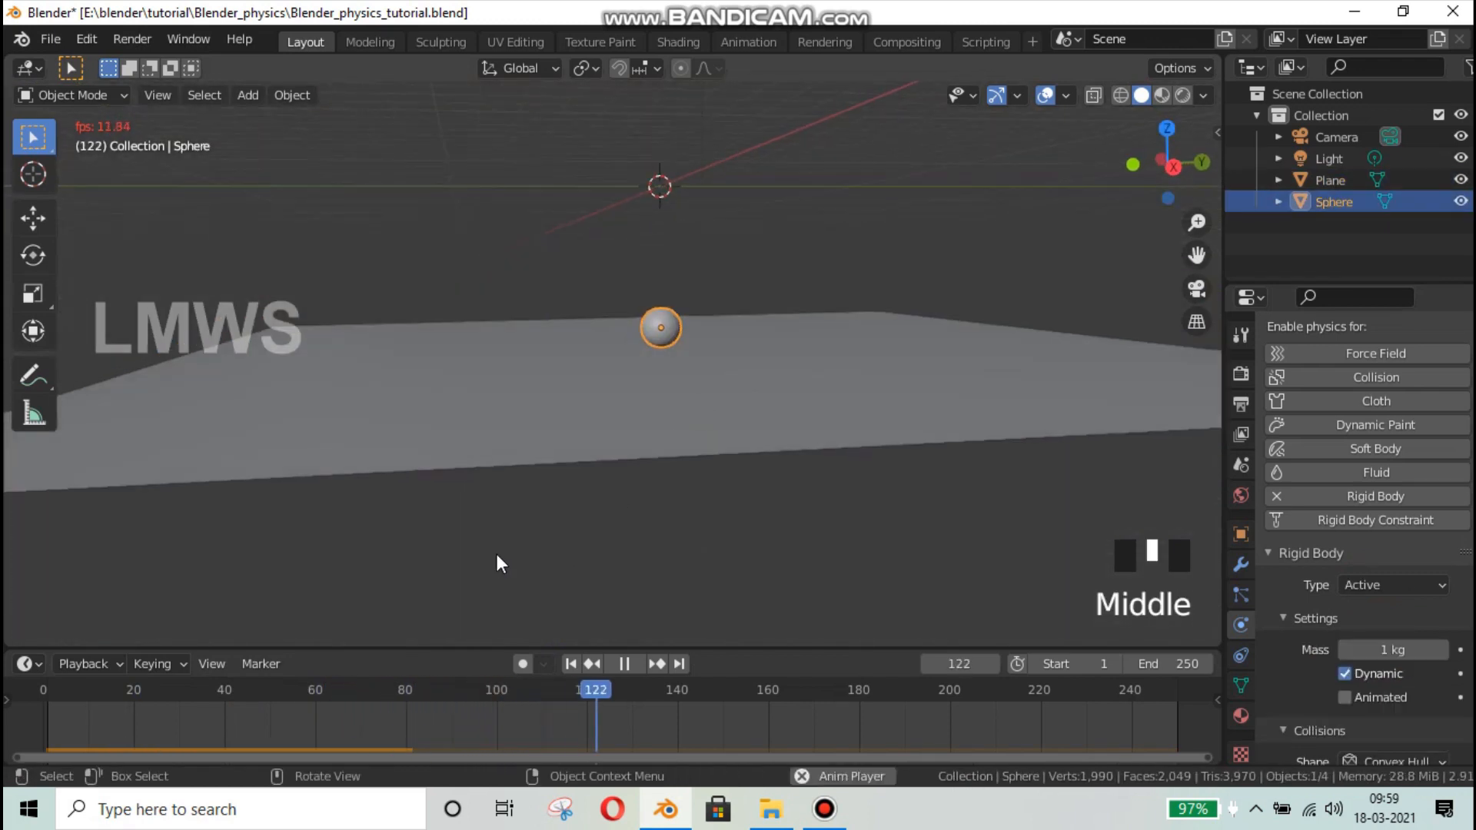
pyautogui.press('space')
pyautogui.scroll(3, 681, 436)
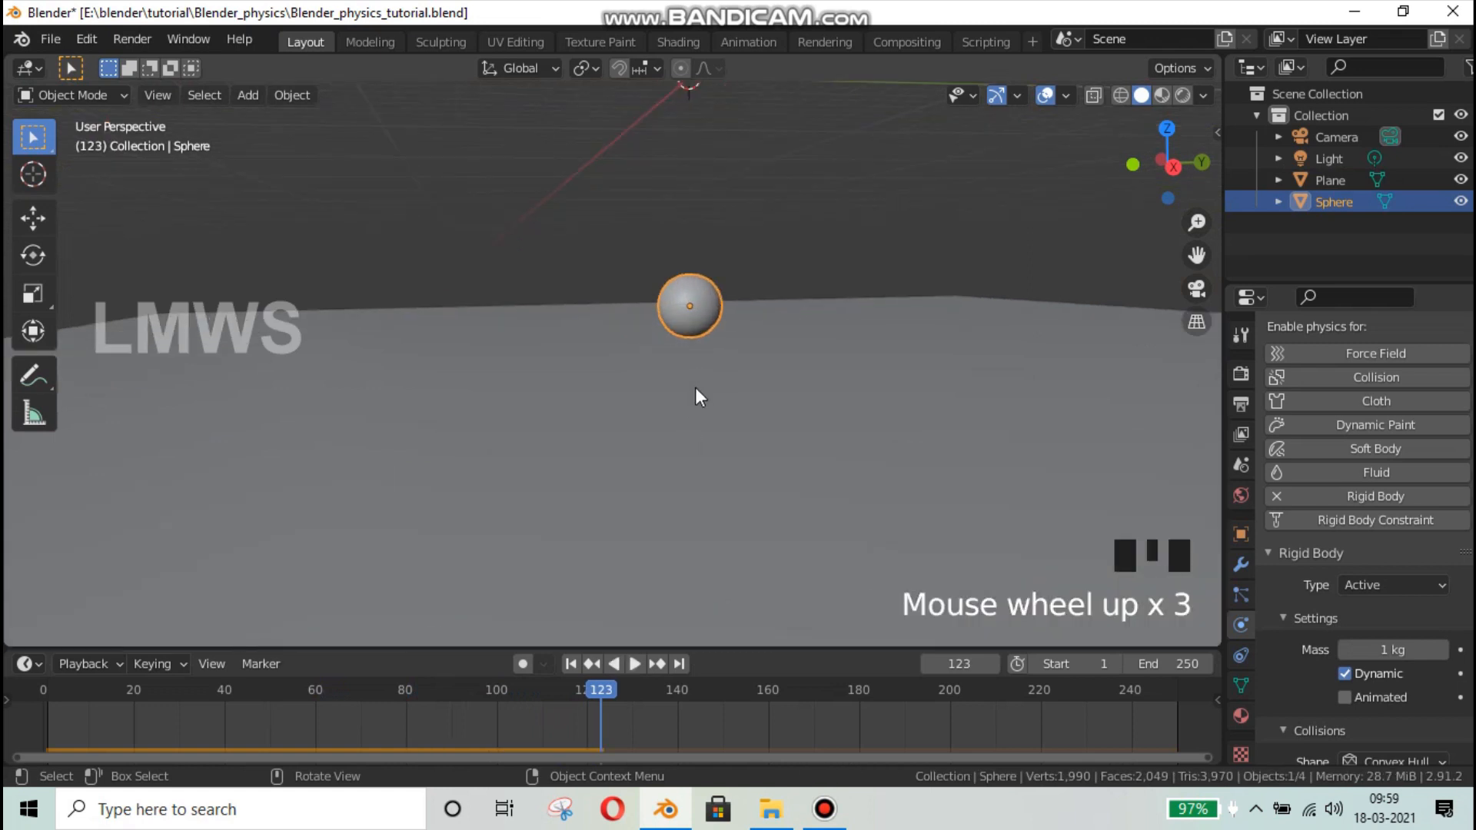
pyautogui.scroll(-3, 1308, 594)
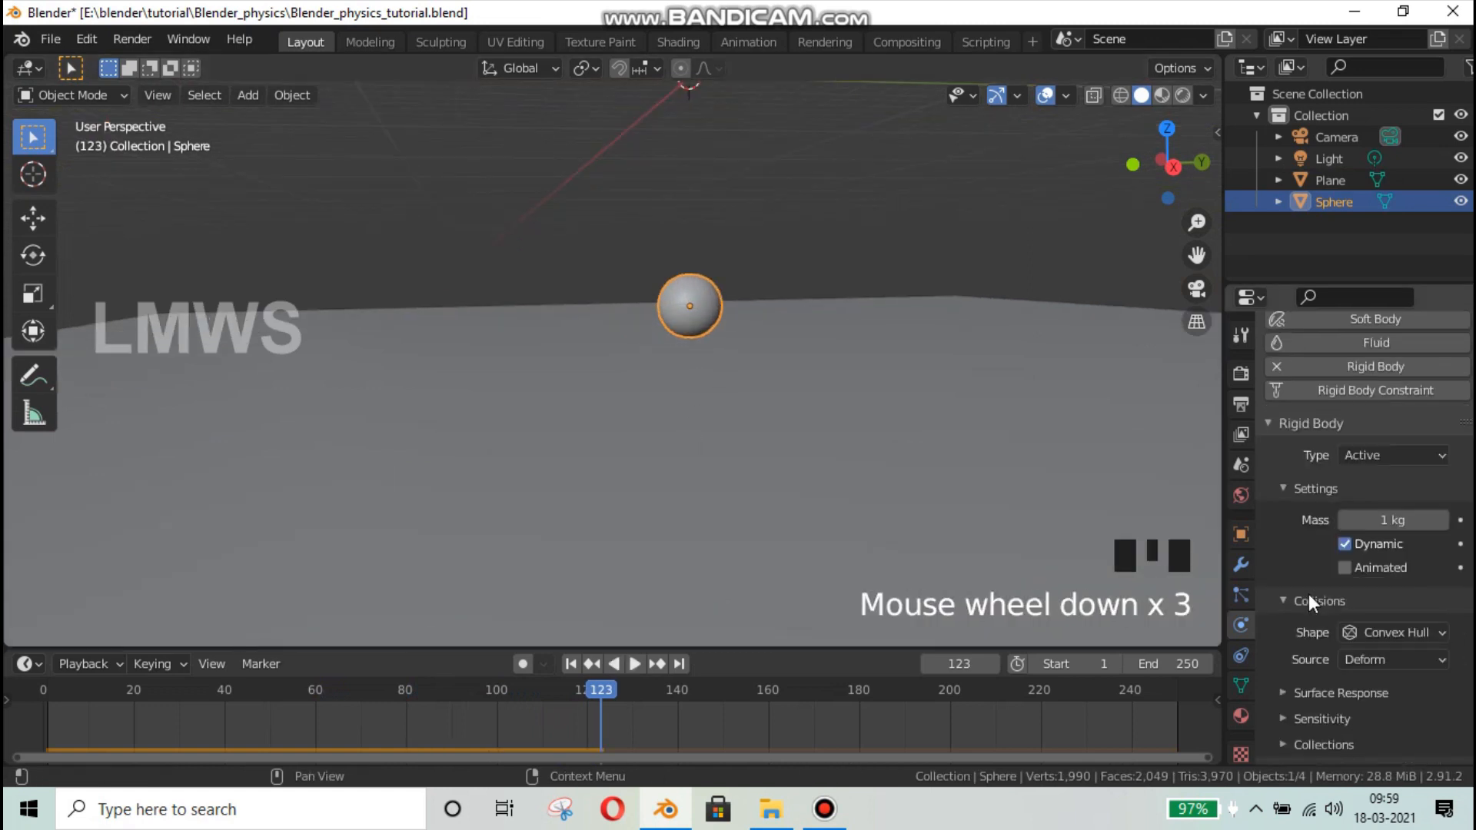
pyautogui.click(44, 698)
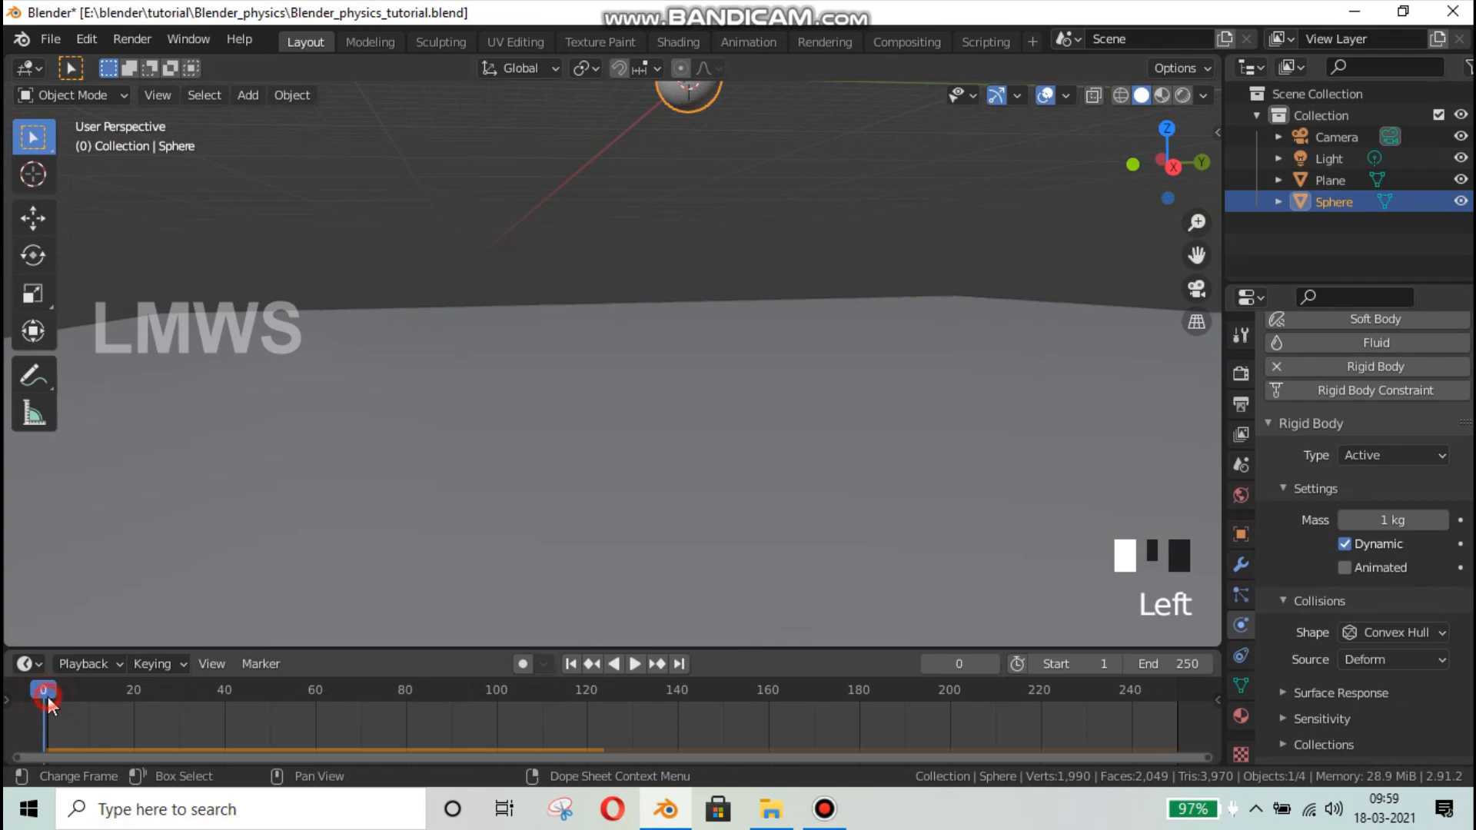
pyautogui.click(47, 699)
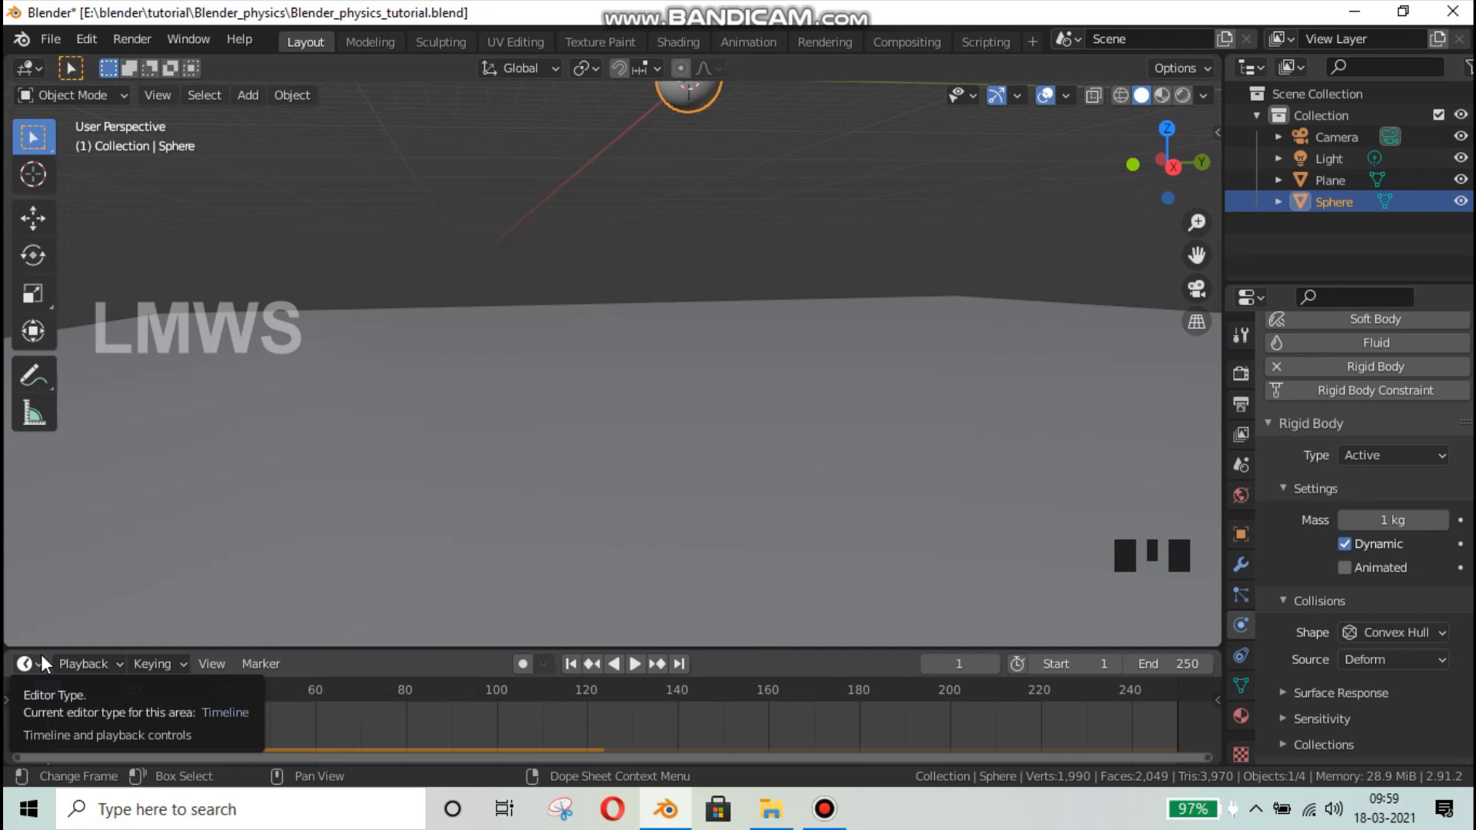
# - Select the plane to review its rigid body settings and replay the sphere's fall onto it
pyautogui.scroll(-3, 558, 358)
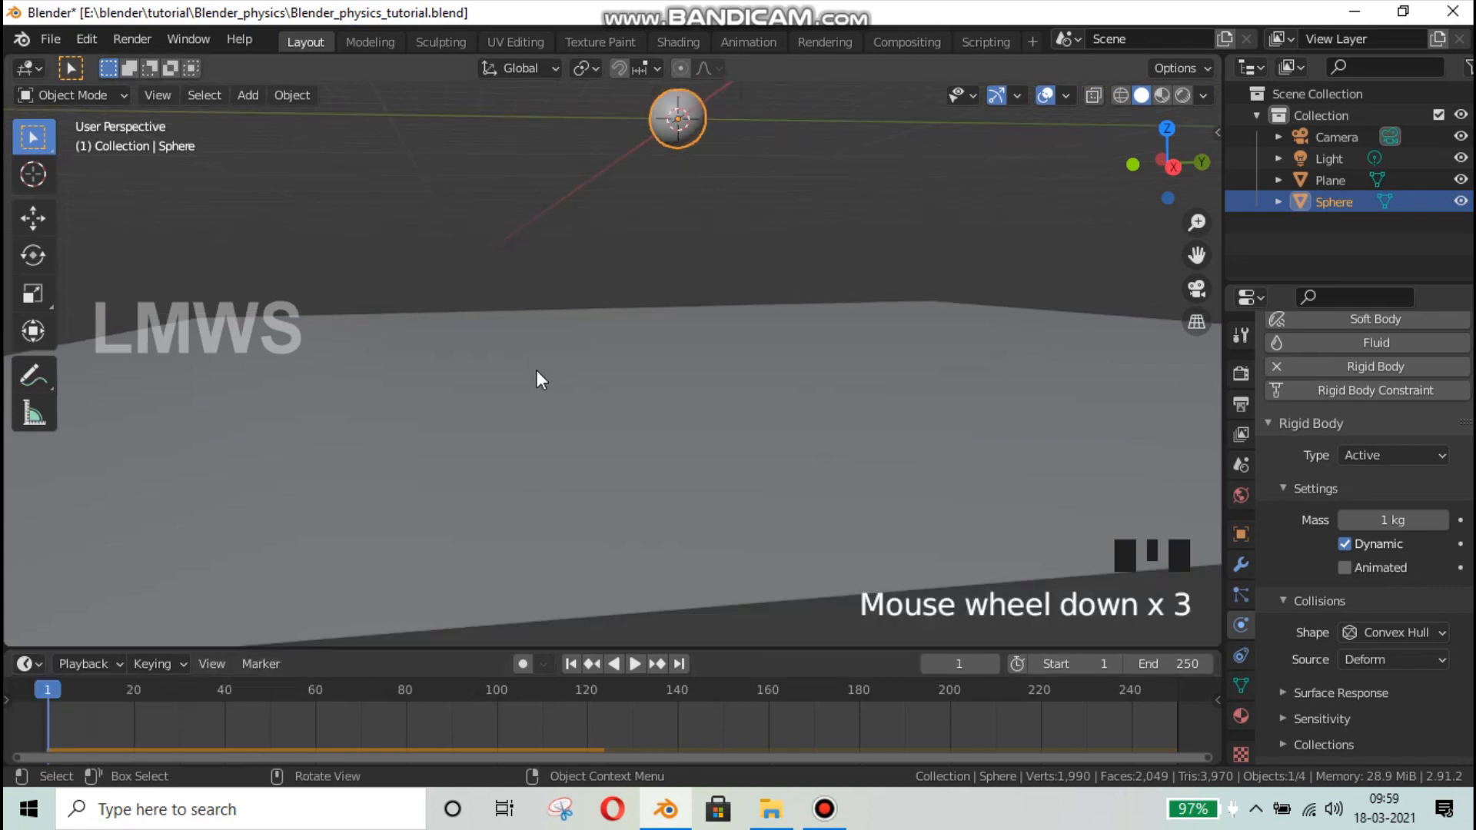
pyautogui.scroll(-2, 537, 370)
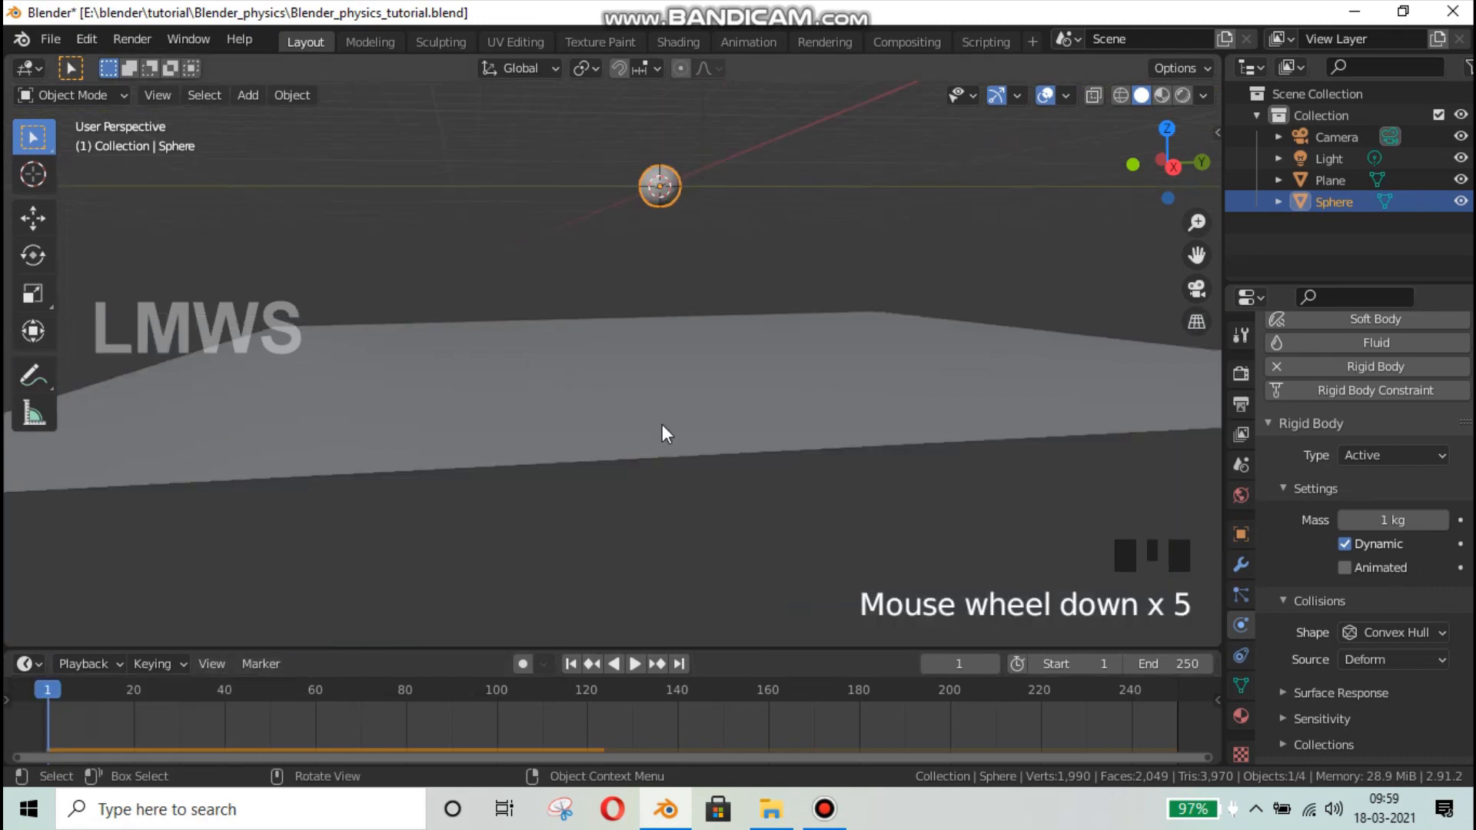
pyautogui.moveTo(662, 425); pyautogui.dragTo(606, 438, button='middle')
pyautogui.scroll(-2, 485, 450)
pyautogui.scroll(3, 699, 301)
pyautogui.scroll(-2, 700, 299)
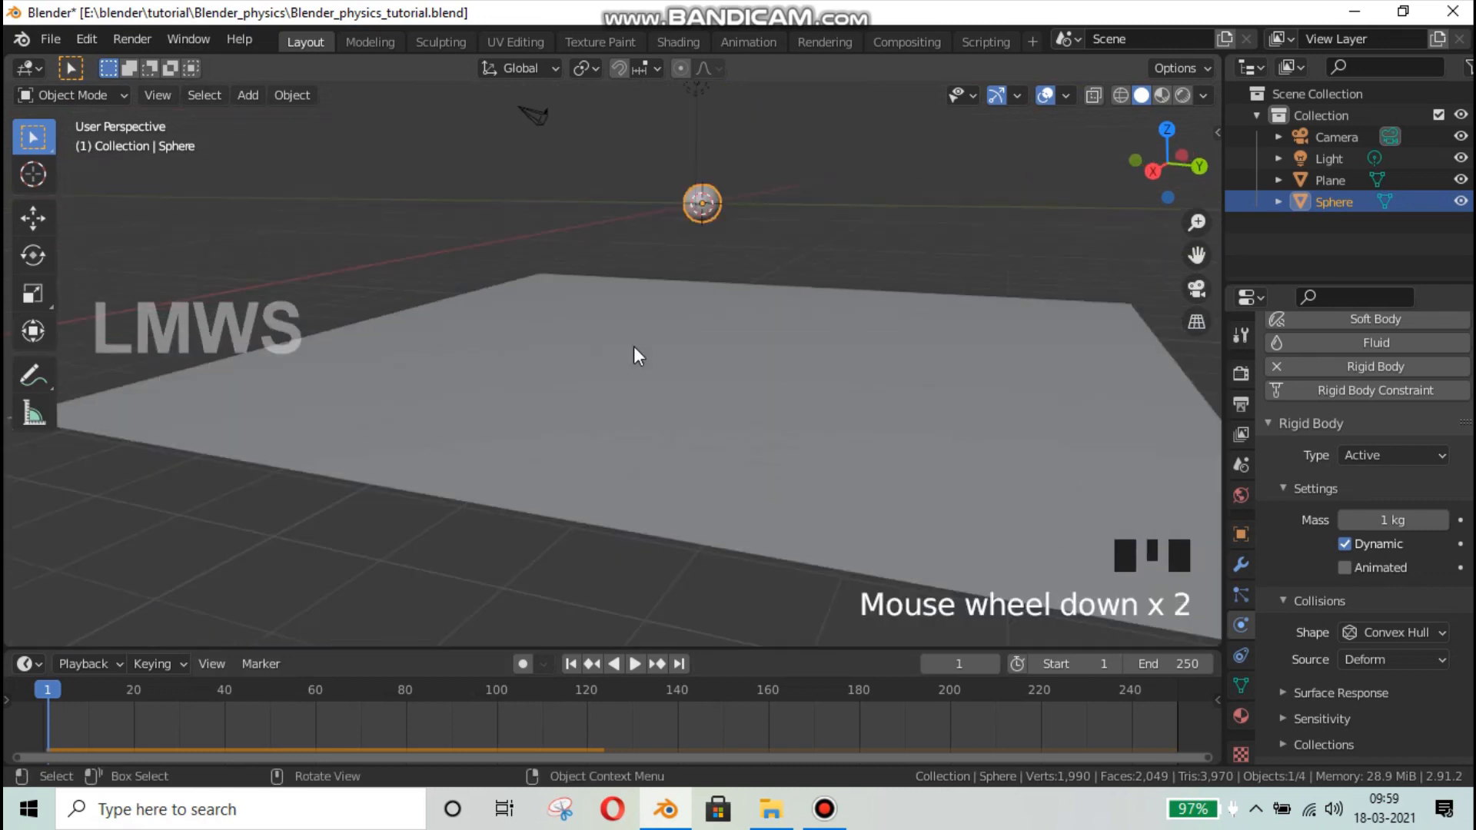
pyautogui.click(540, 402)
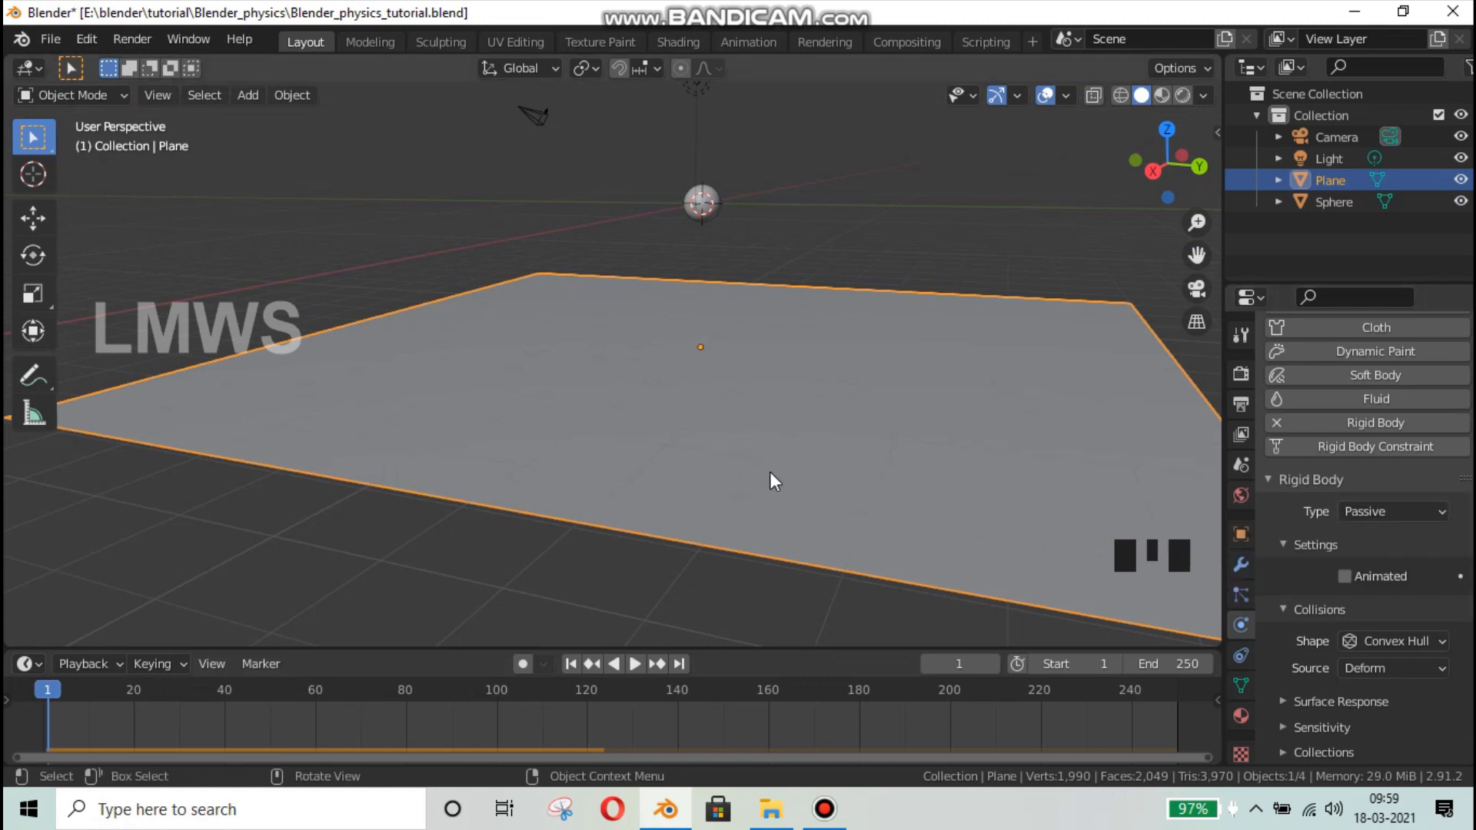
pyautogui.press('space')
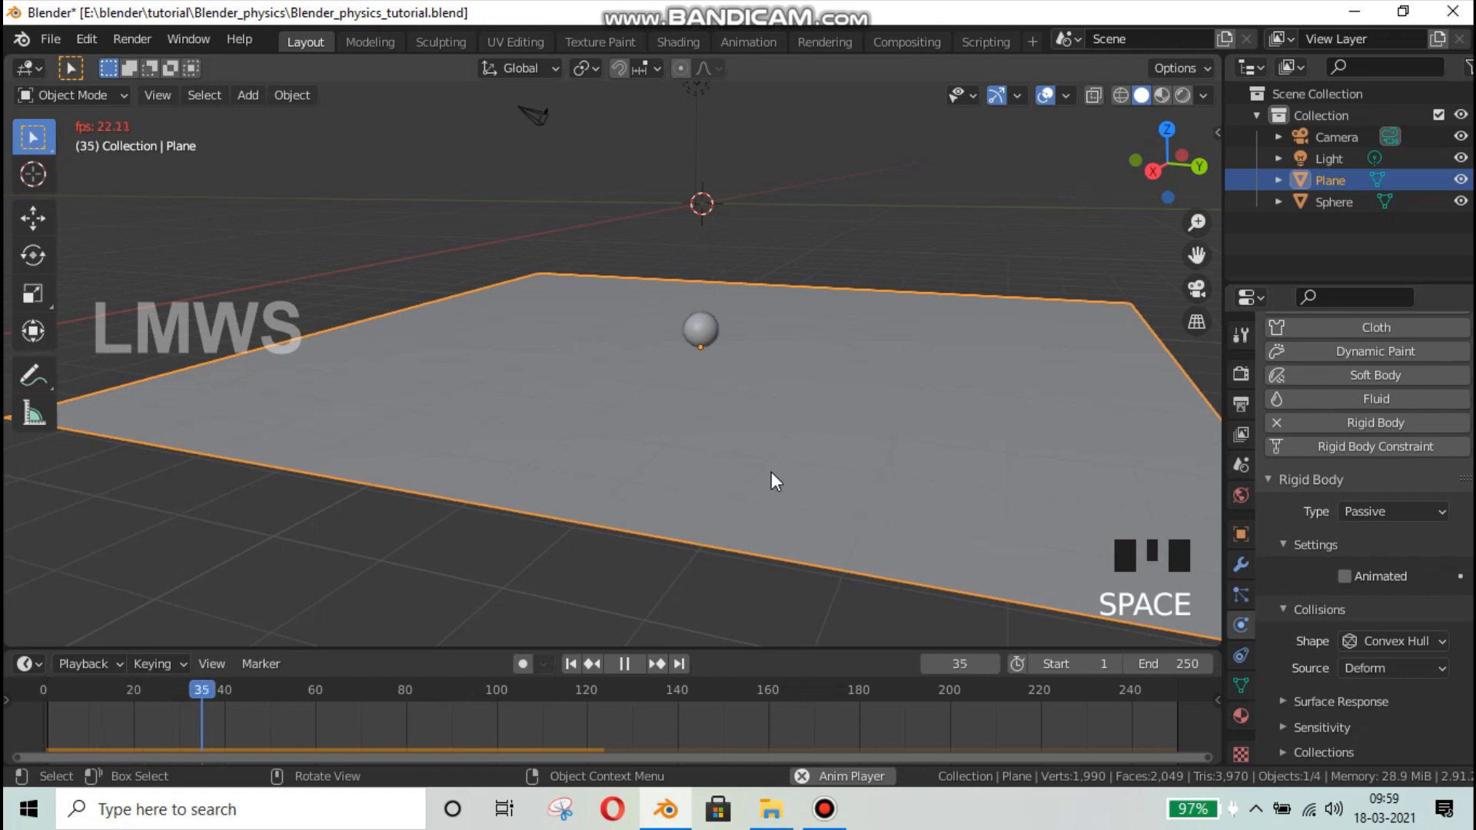
# - Select the sphere resting on the plane, save the file and return the timeline to frame 0
pyautogui.click(703, 343)
pyautogui.scroll(3, 702, 343)
pyautogui.hotkey('ctrl', 's')
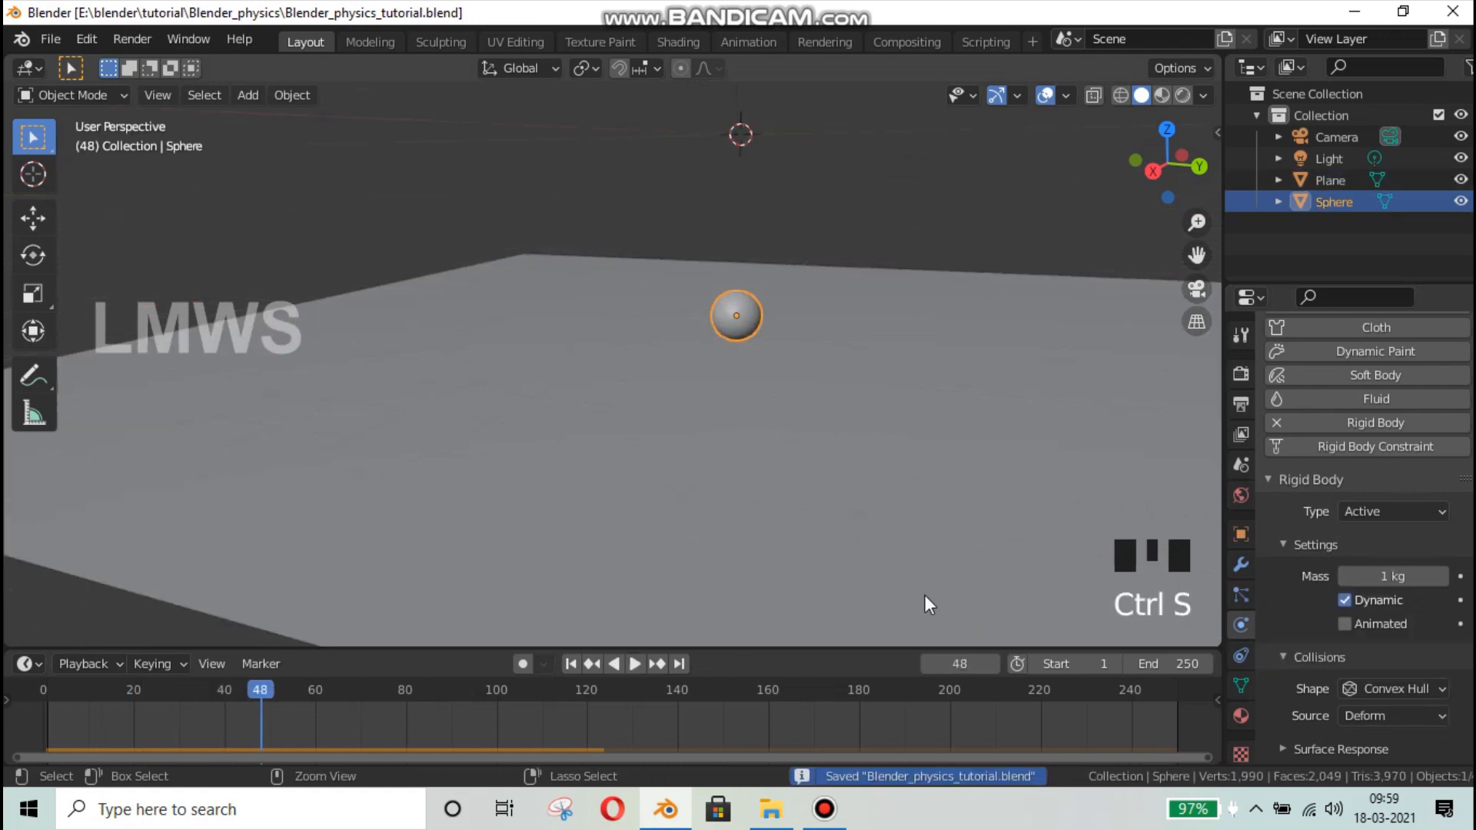
pyautogui.click(43, 690)
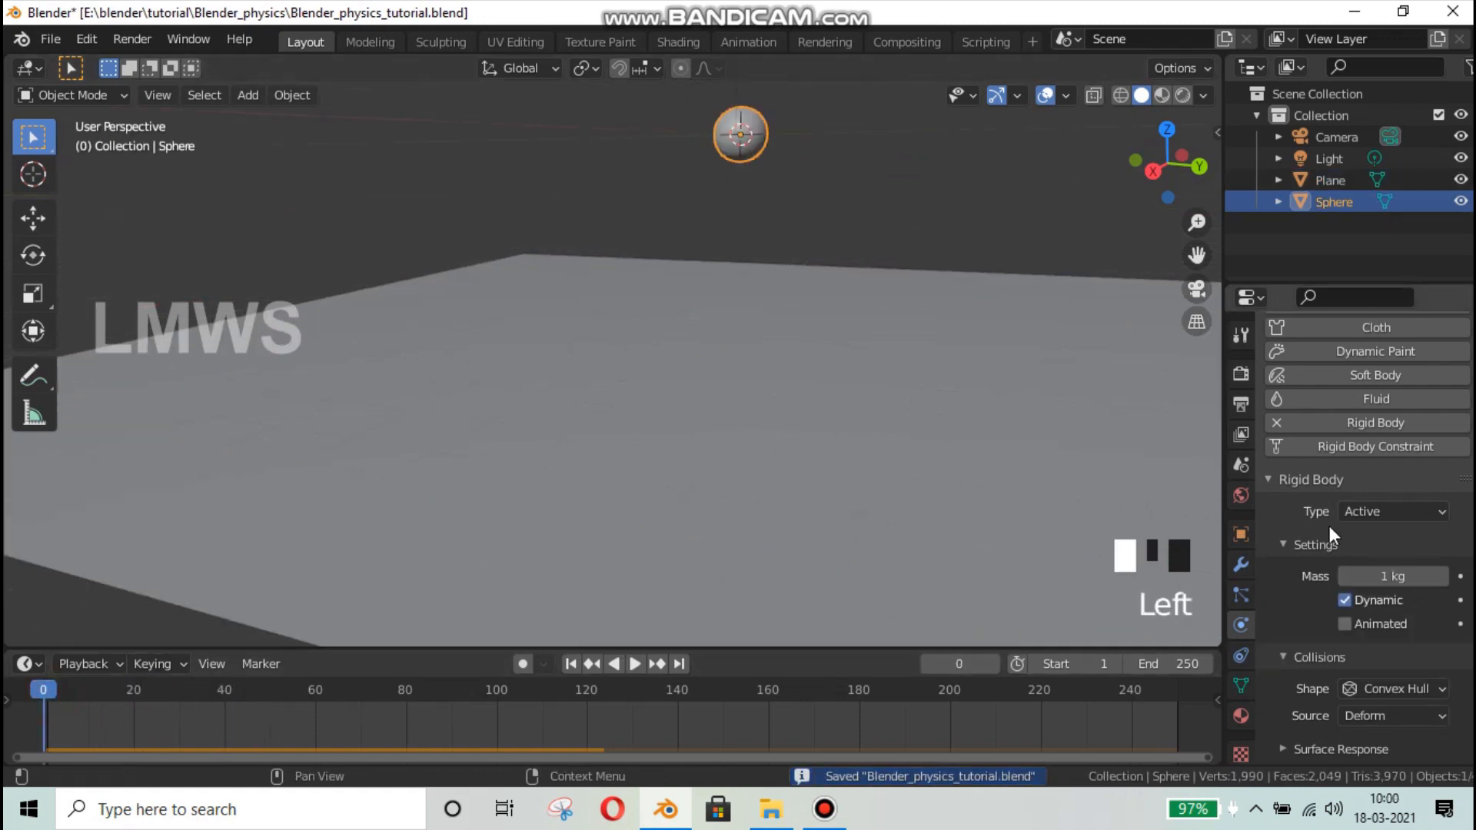
# - Set the sphere's rigid body collision shape to Mesh
pyautogui.scroll(-3, 1315, 610)
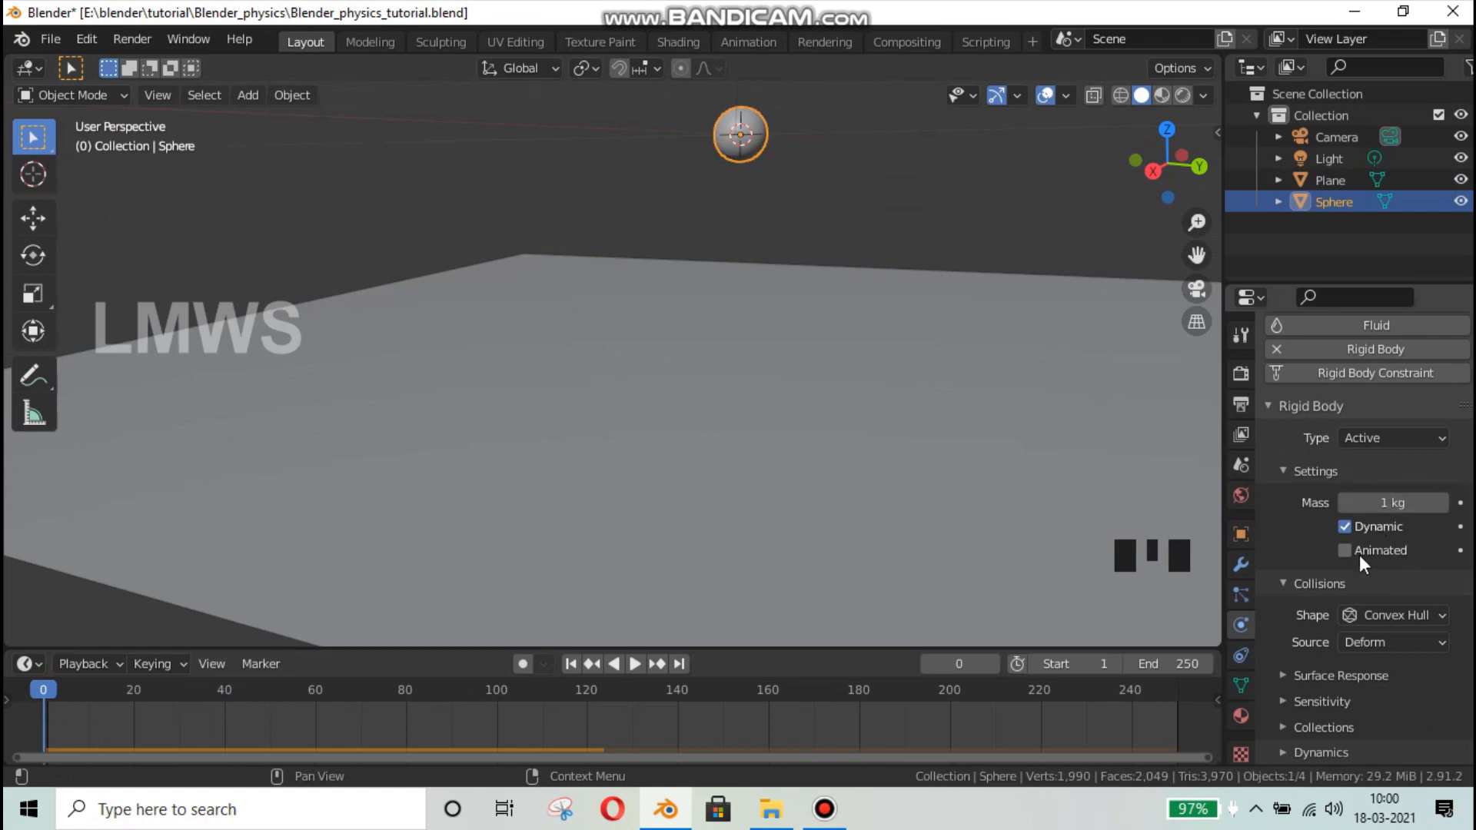
pyautogui.scroll(-2, 1368, 556)
pyautogui.keyDown('shift'); pyautogui.moveTo(877, 288); pyautogui.dragTo(840, 468, button='middle'); pyautogui.keyUp('shift')
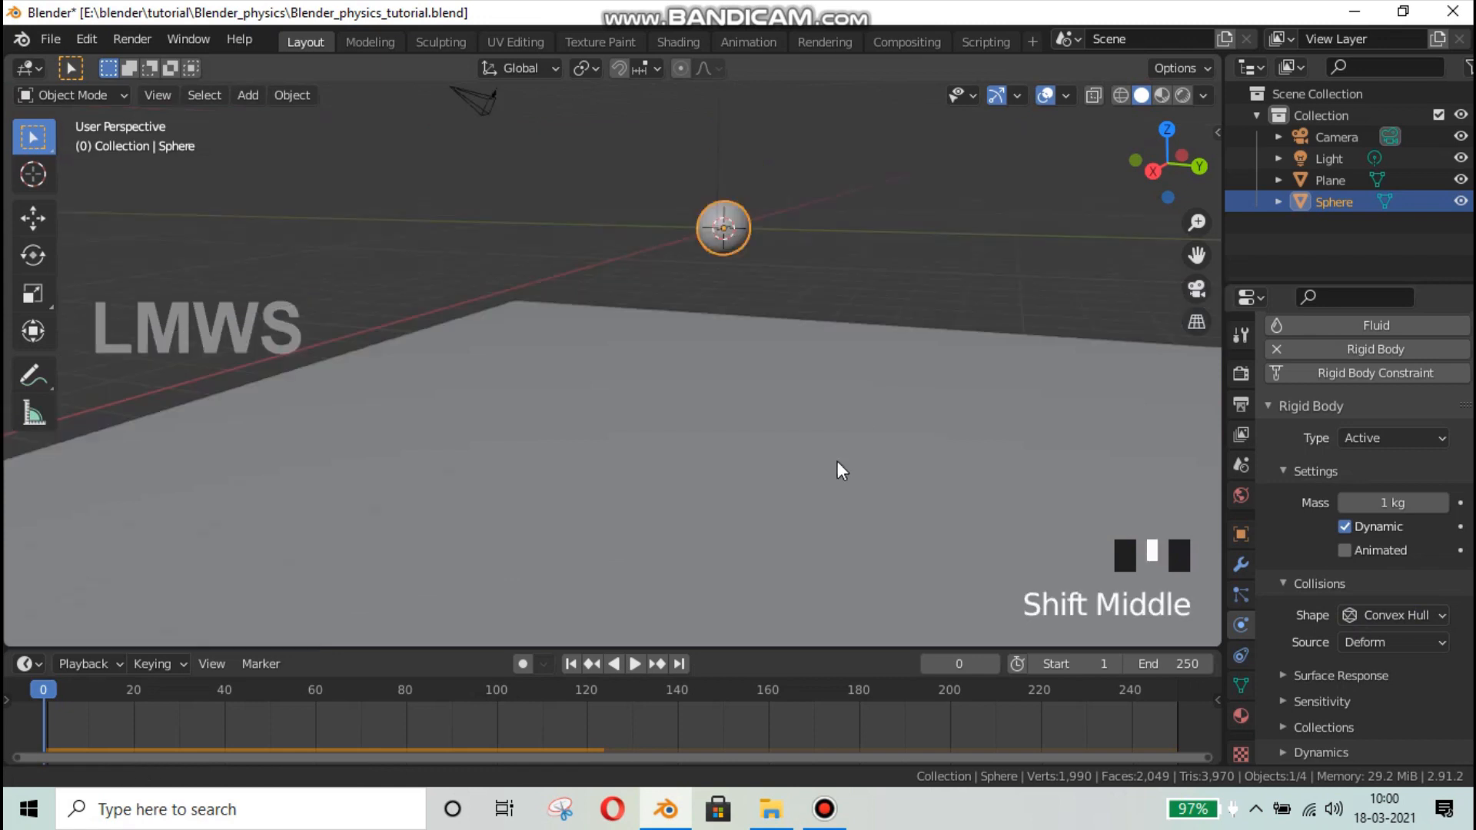
pyautogui.scroll(3, 840, 467)
pyautogui.click(1393, 614)
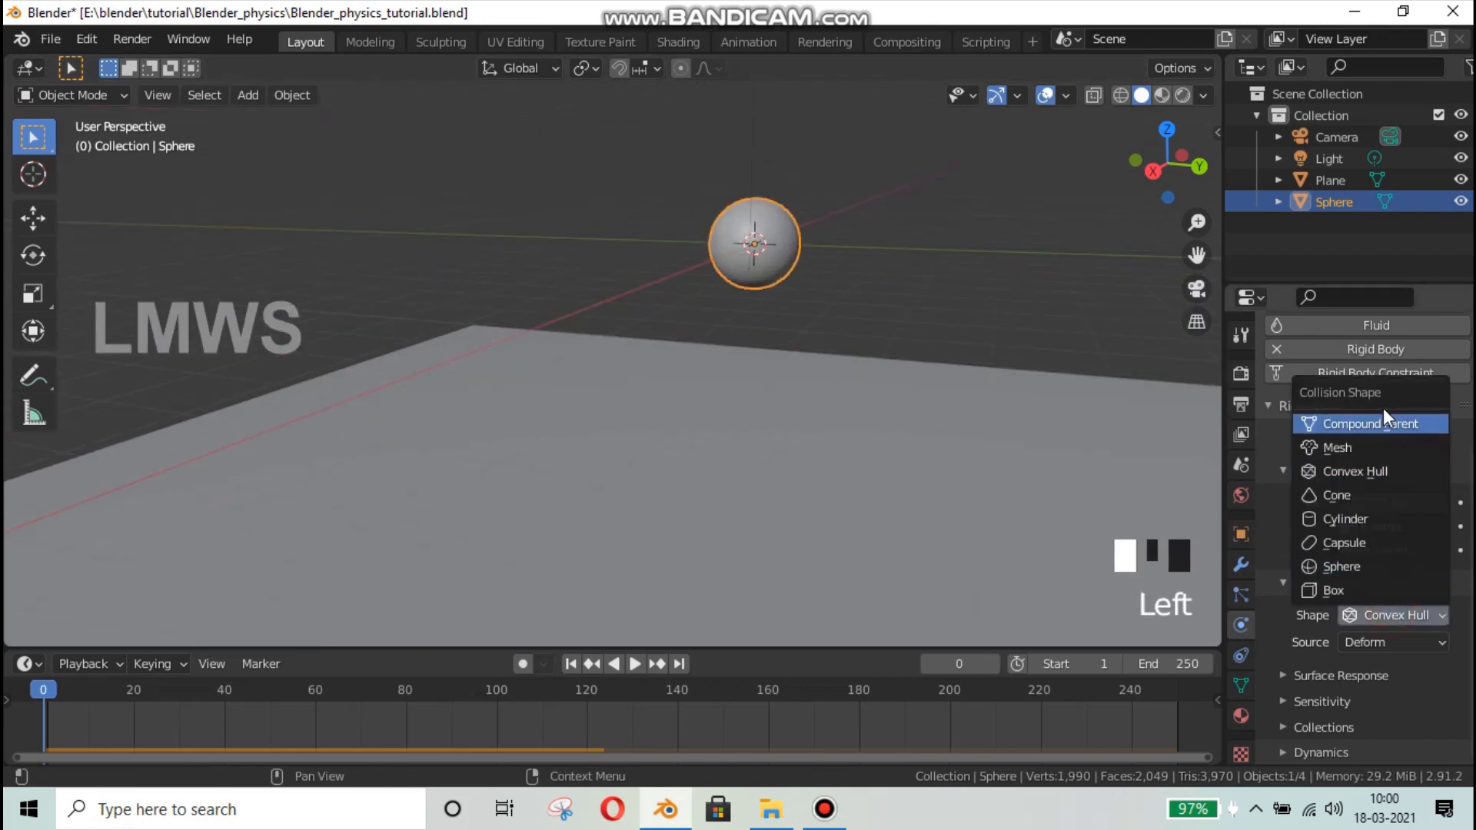
pyautogui.click(1362, 447)
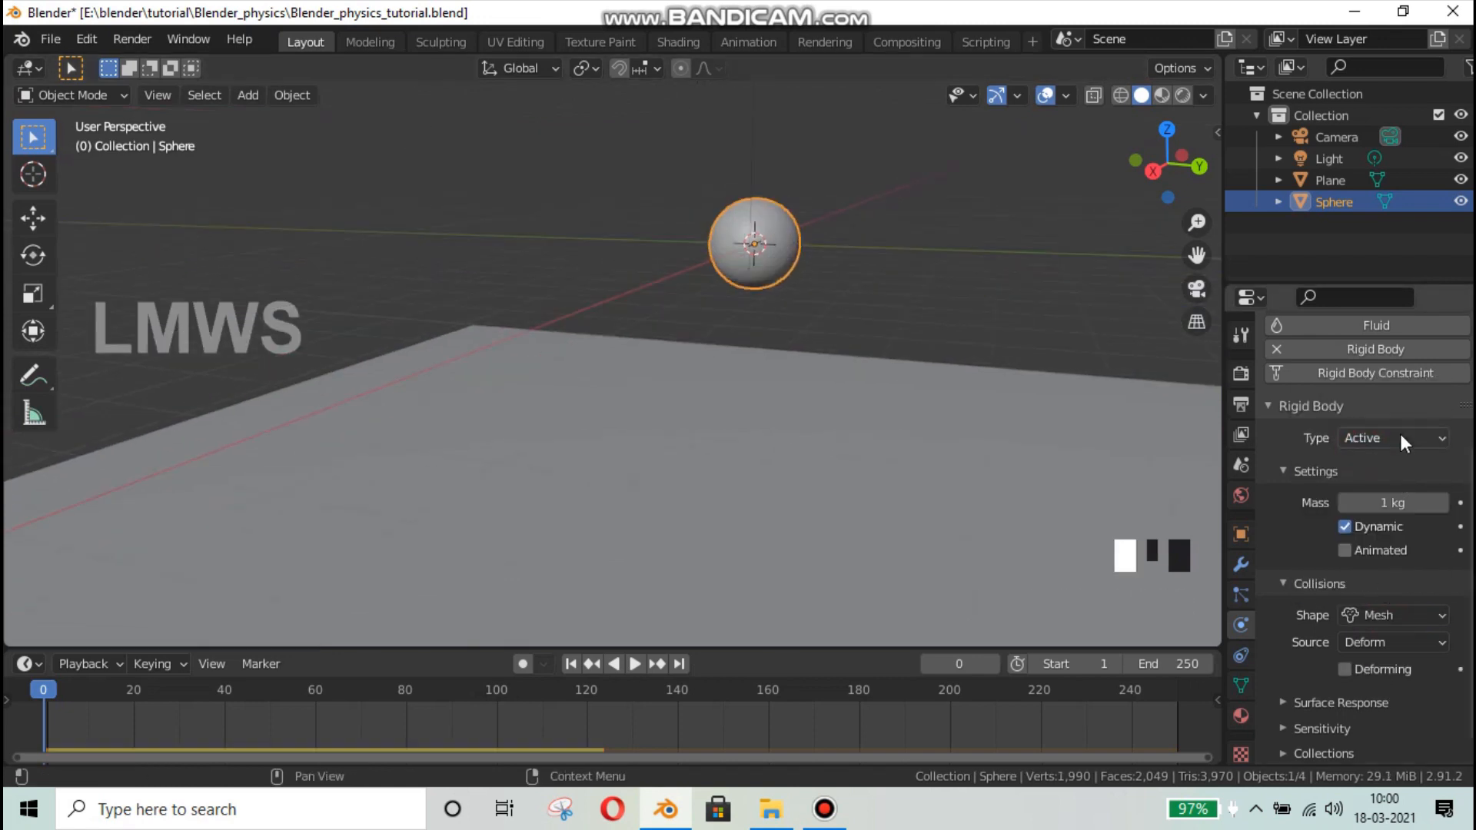
# - Set the sphere's rigid body collision shape to Box, play its fall onto the plane and return the timeline to the start
pyautogui.click(1376, 620)
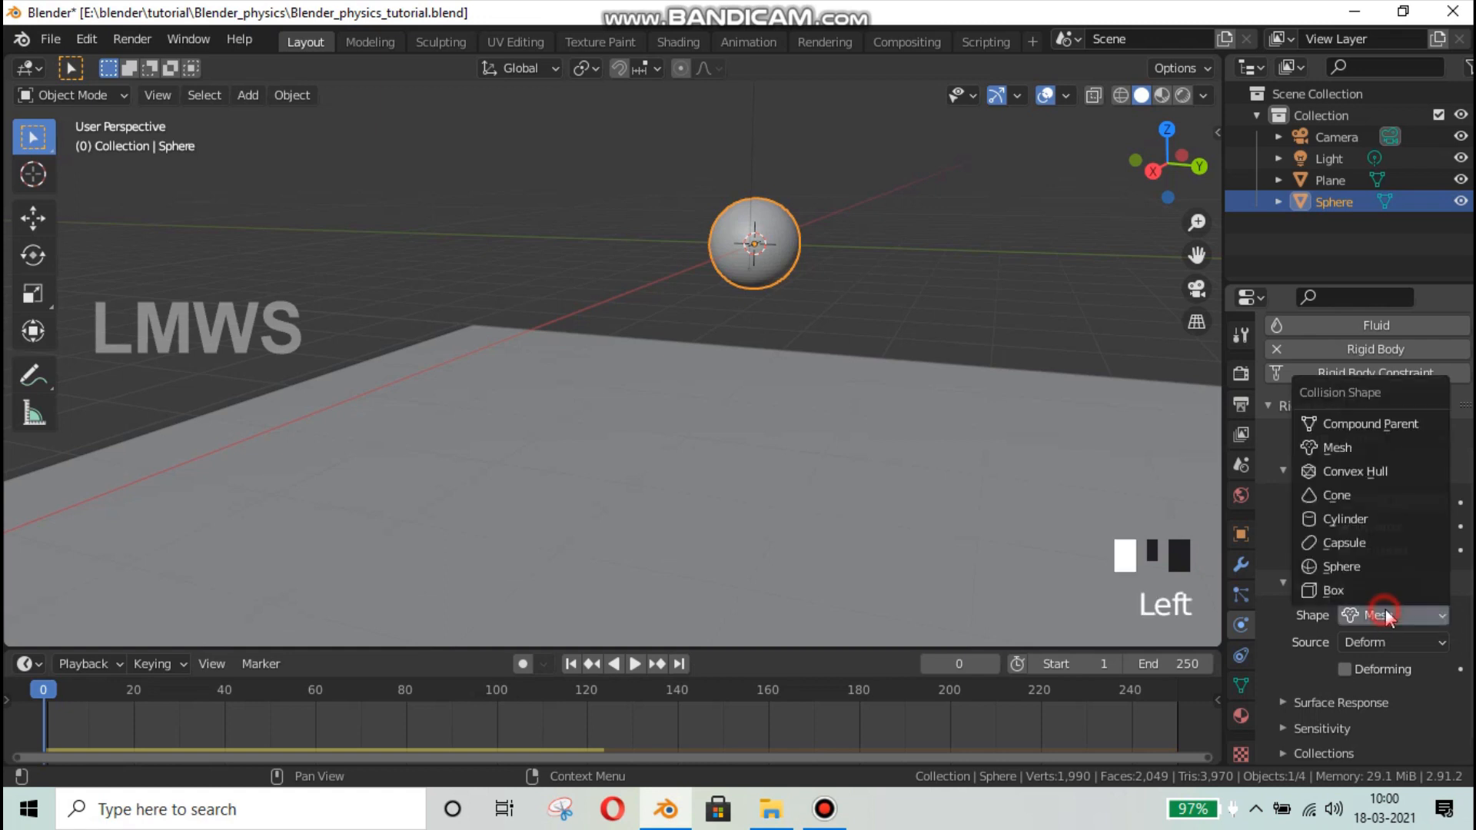
pyautogui.click(1330, 588)
pyautogui.click(985, 321)
pyautogui.press('space')
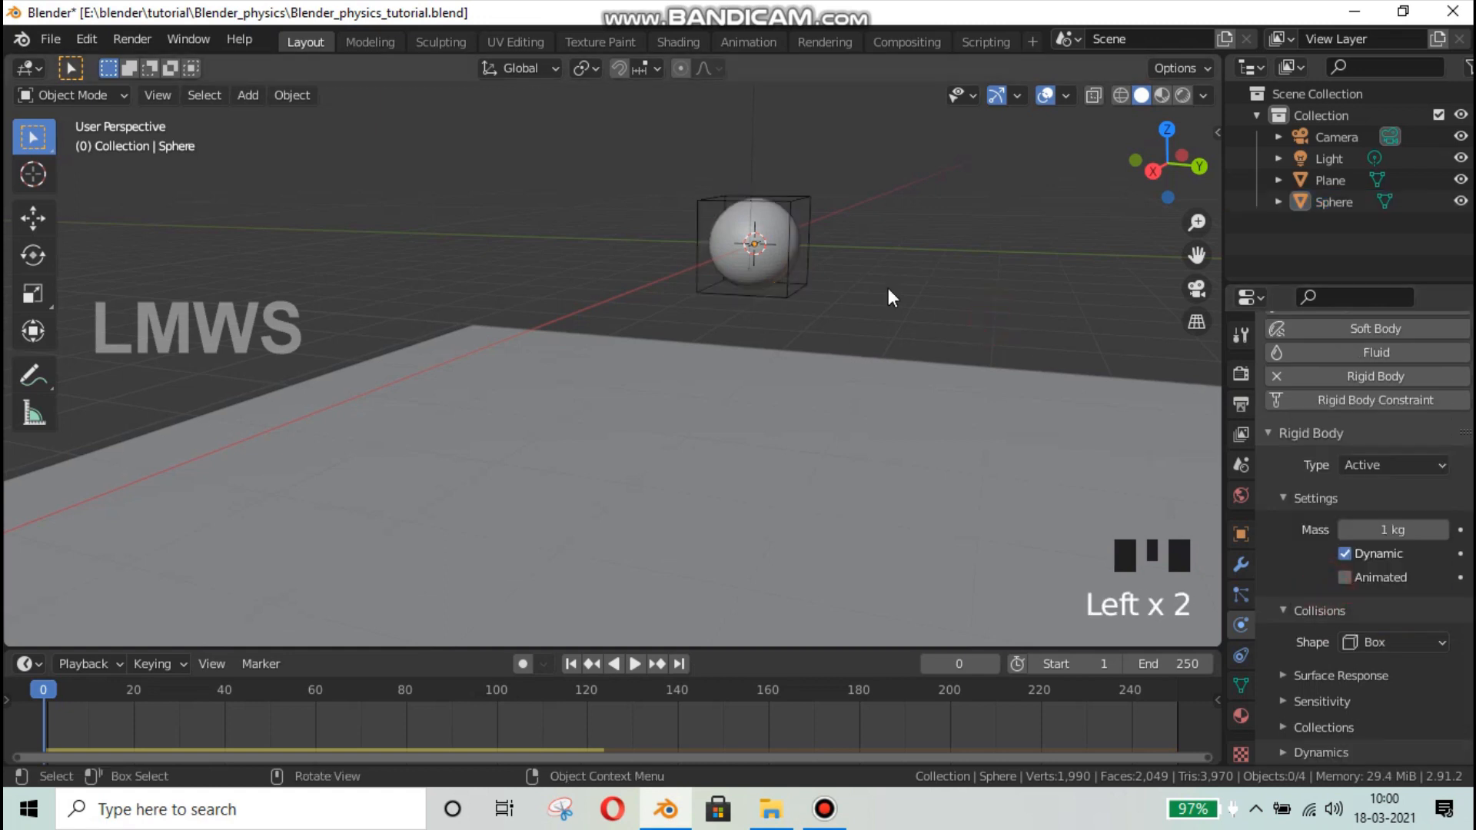
pyautogui.scroll(-2, 888, 288)
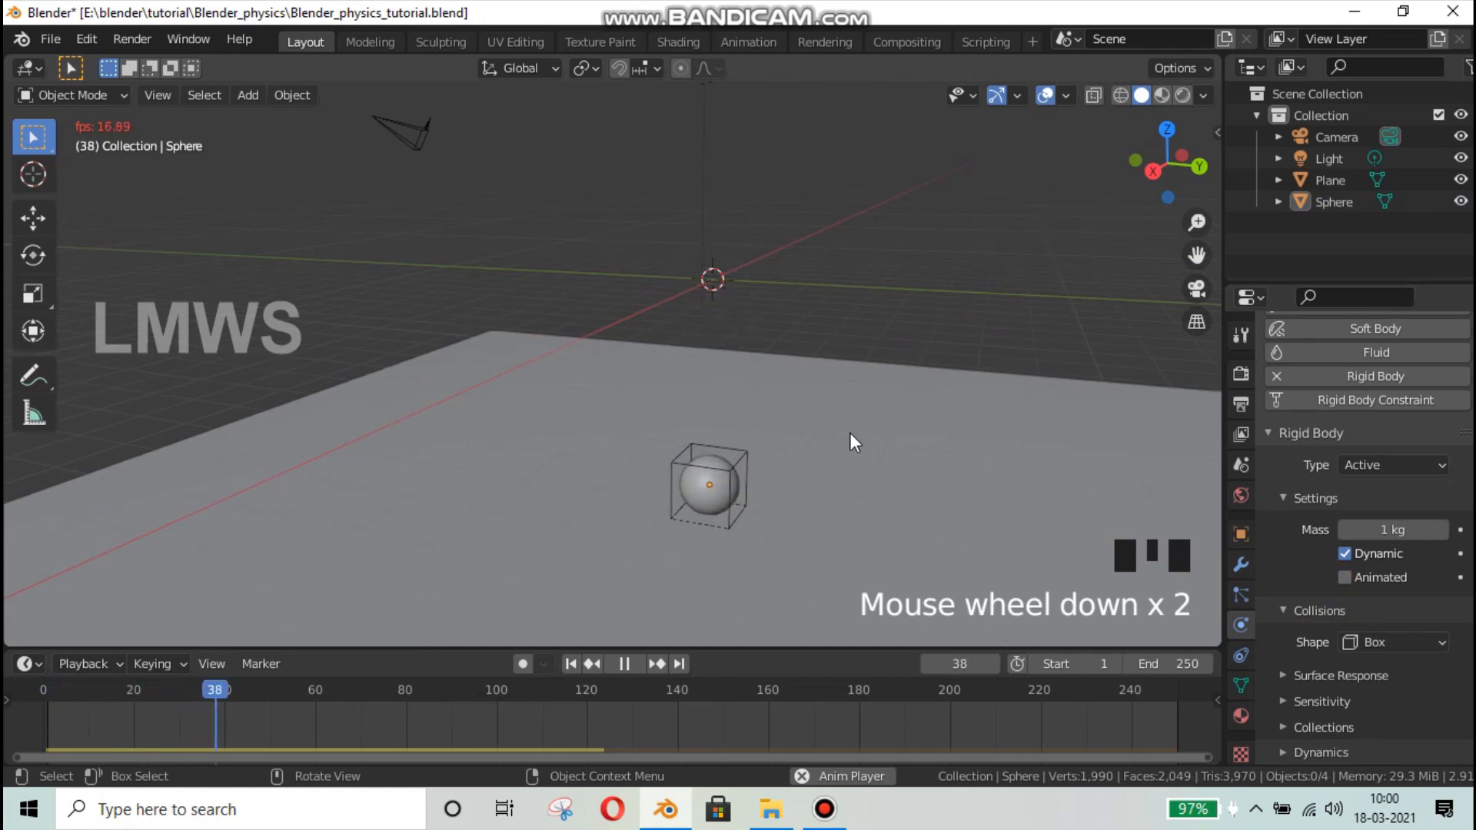
pyautogui.press('space')
pyautogui.click(46, 701)
# - Tilt the sphere by rotating it about 38° around the global Y axis, freehand around Z and again around Y, and deselect it
pyautogui.scroll(3, 836, 189)
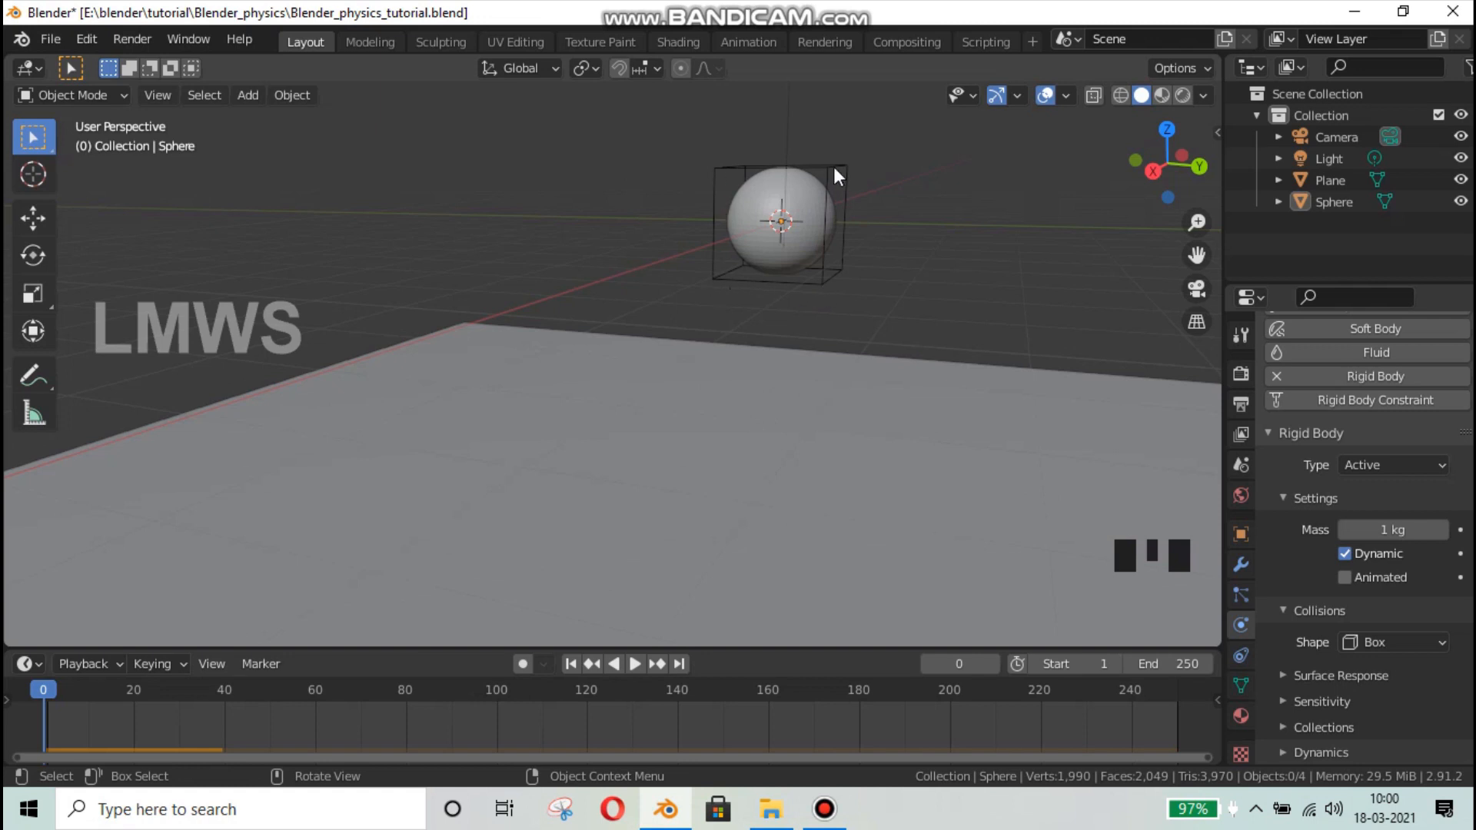
pyautogui.moveTo(853, 292); pyautogui.dragTo(764, 240, button='middle')
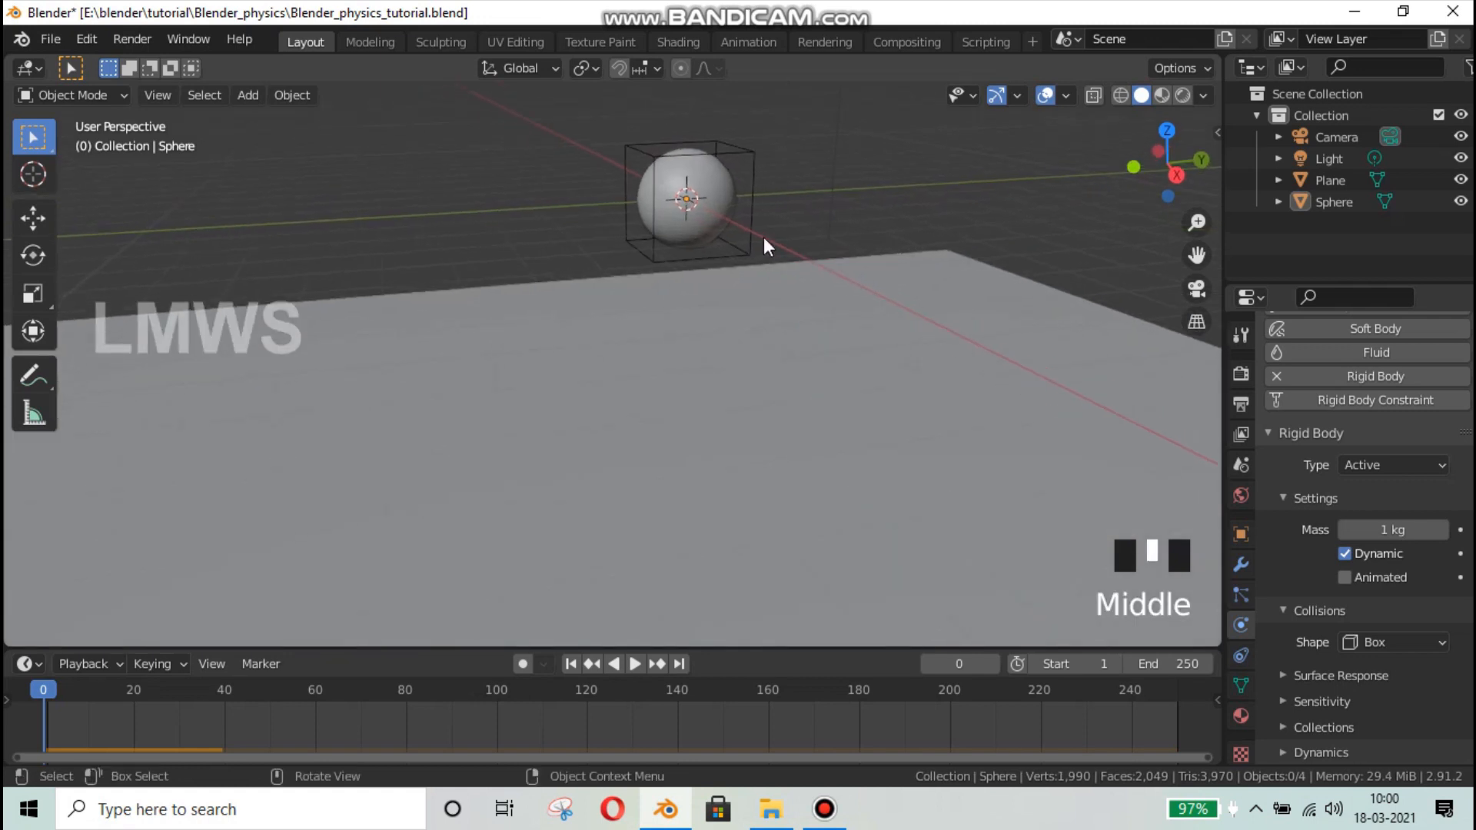
pyautogui.click(709, 200)
pyautogui.press('r')
pyautogui.press('y')
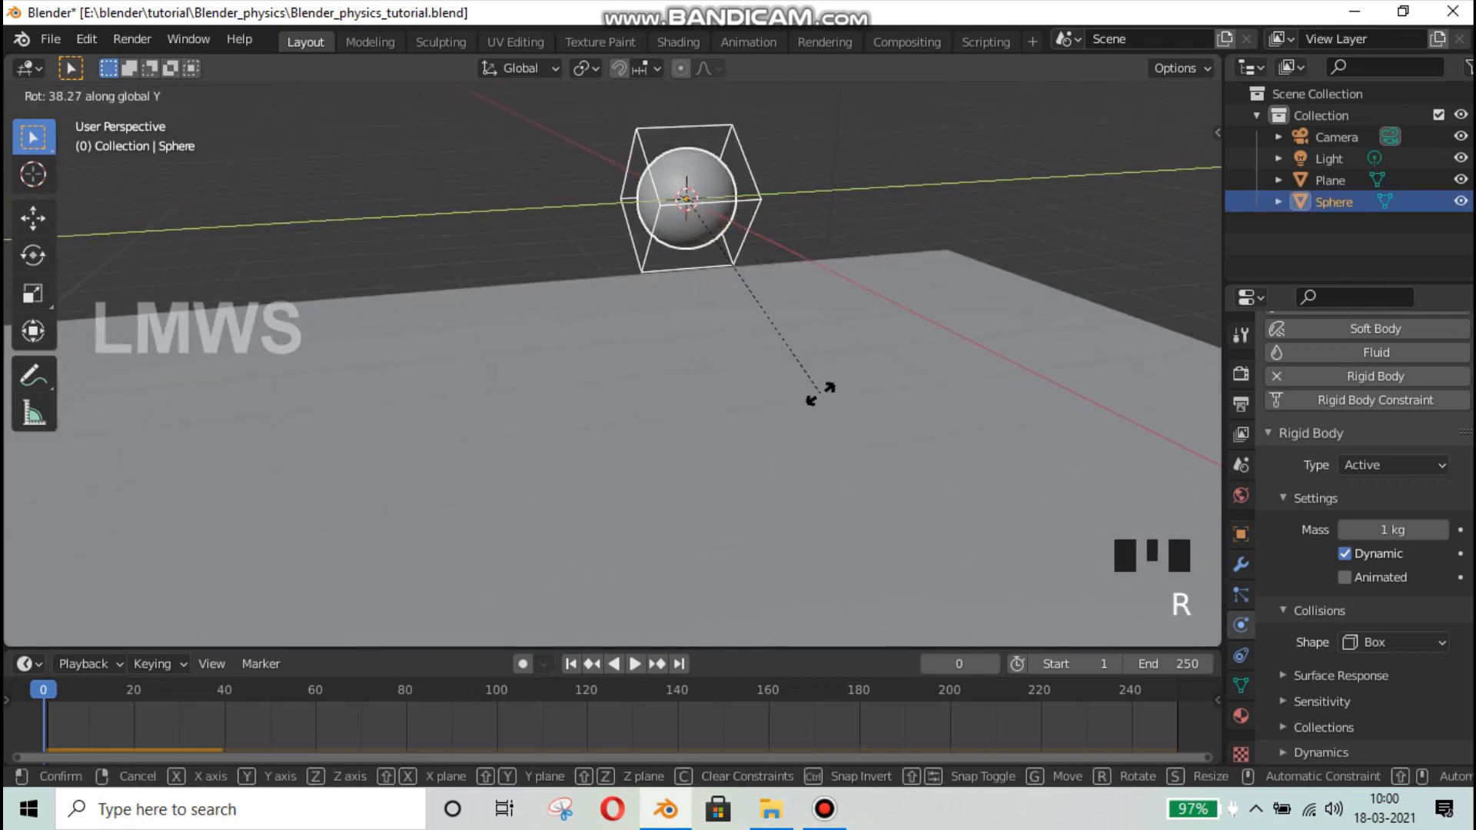
pyautogui.click(816, 395)
pyautogui.press('r')
pyautogui.press('z')
pyautogui.click(748, 403)
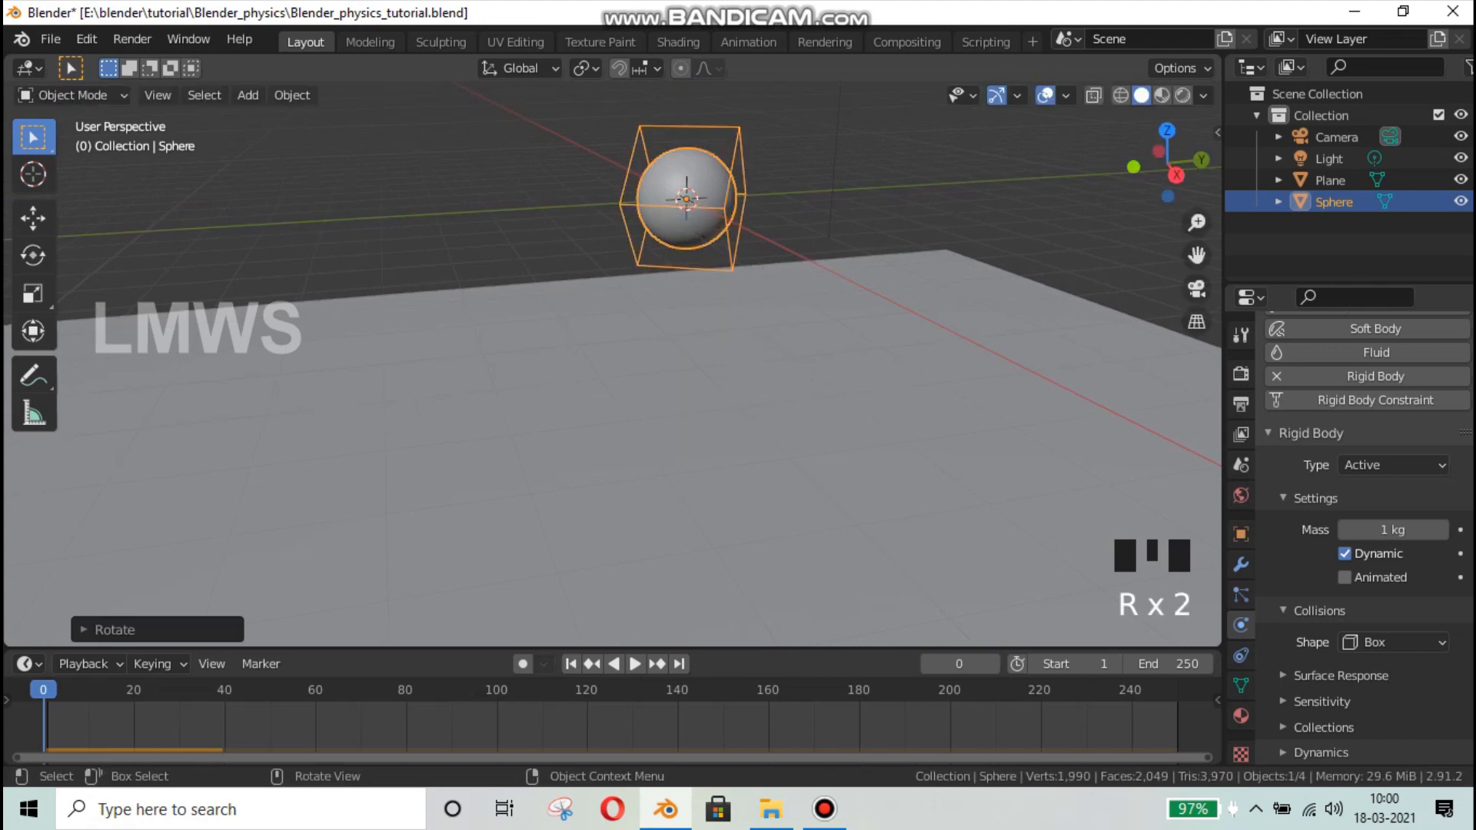
pyautogui.press('r')
pyautogui.press('y')
pyautogui.click(760, 464)
pyautogui.hotkey('alt', 'a')
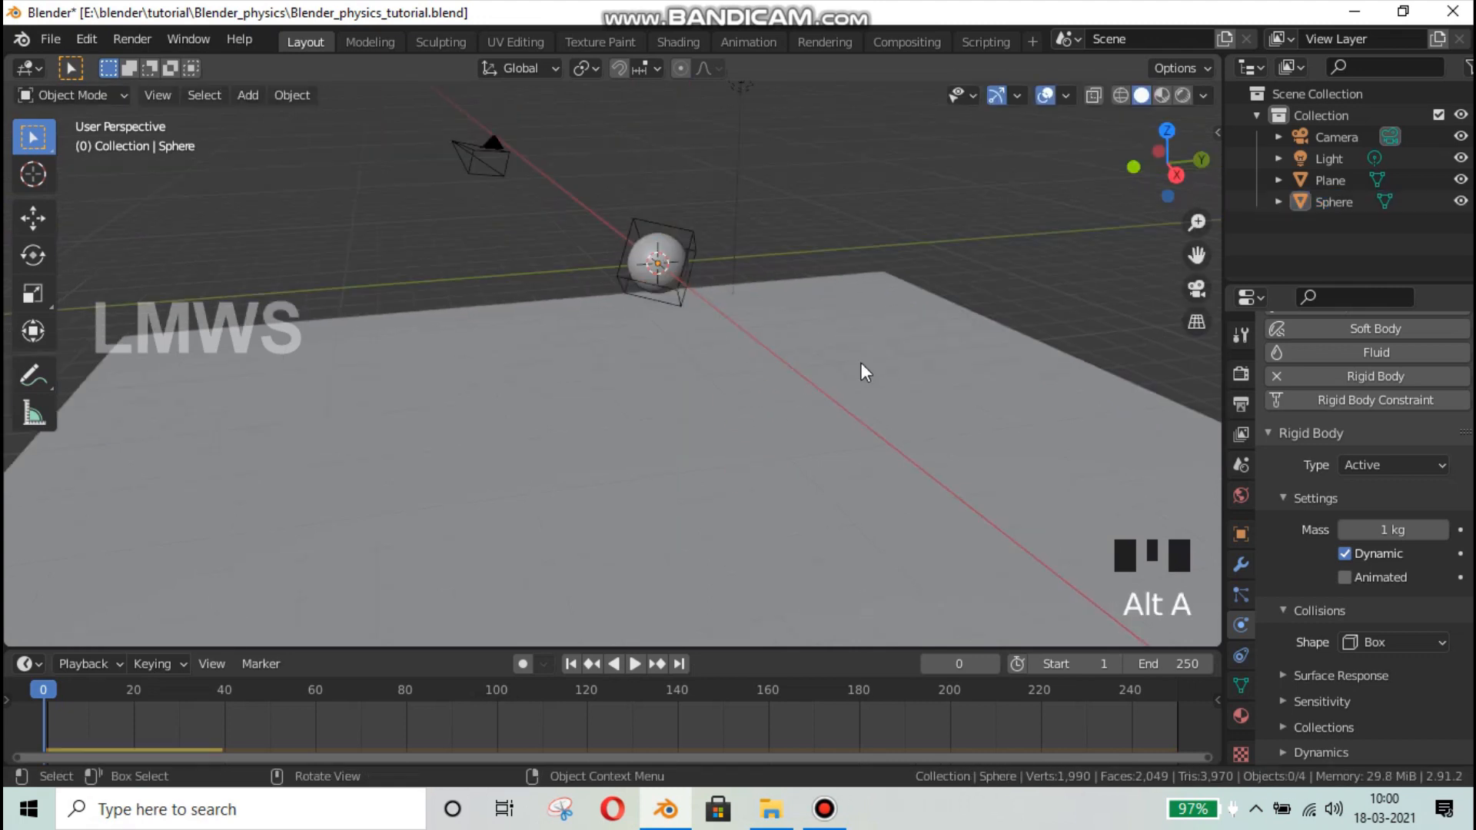
# - Play the tilted sphere's fall onto the plane, stop the playback and return to frame 1
pyautogui.keyDown('shift'); pyautogui.moveTo(863, 369); pyautogui.dragTo(824, 270, button='middle'); pyautogui.keyUp('shift')
pyautogui.press('space')
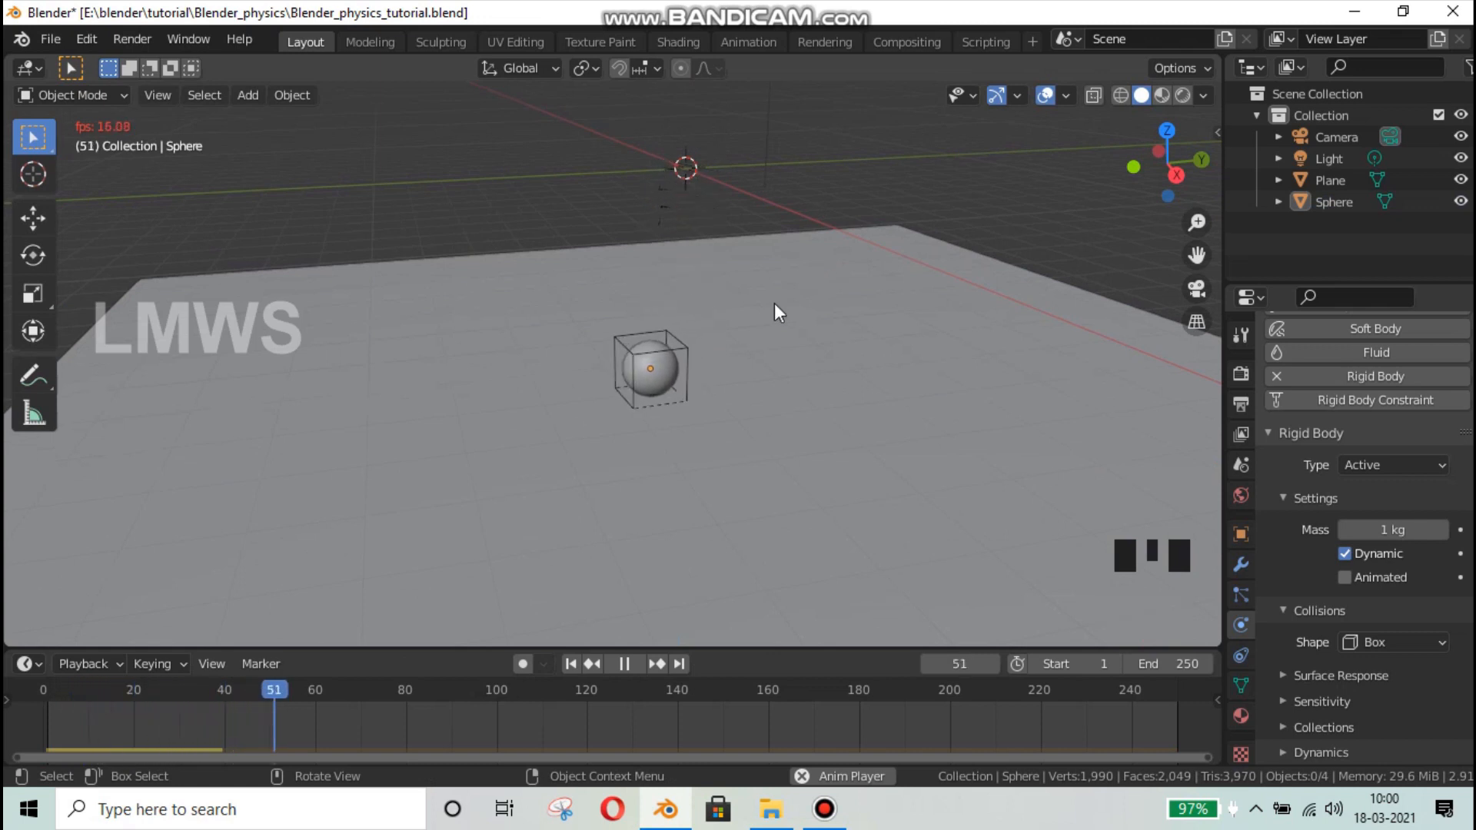
pyautogui.press('space')
pyautogui.click(47, 694)
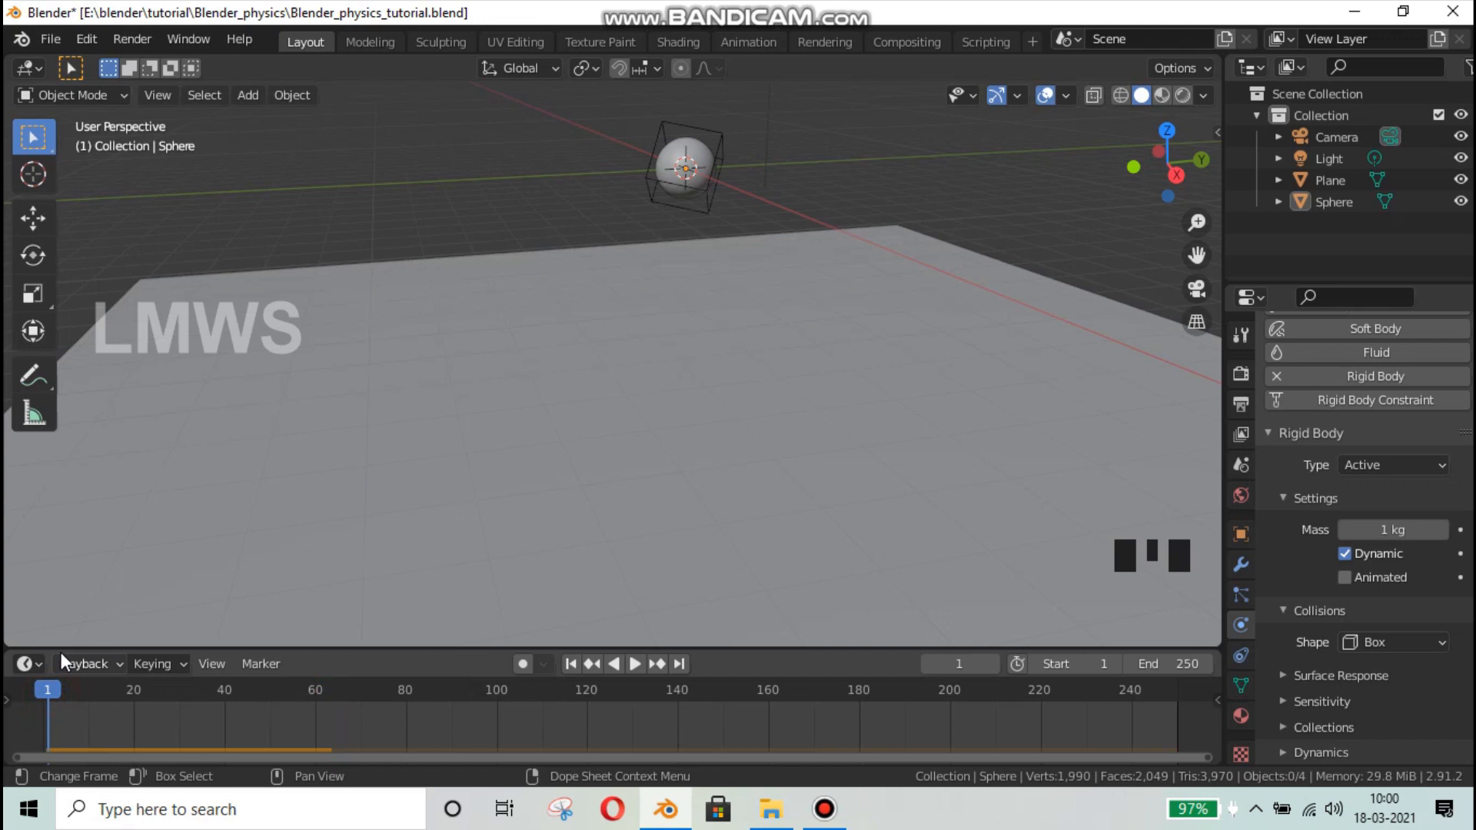
# - Add a cube mesh and move it along the global Y axis to hang beside the sphere above the plane
pyautogui.click(715, 140)
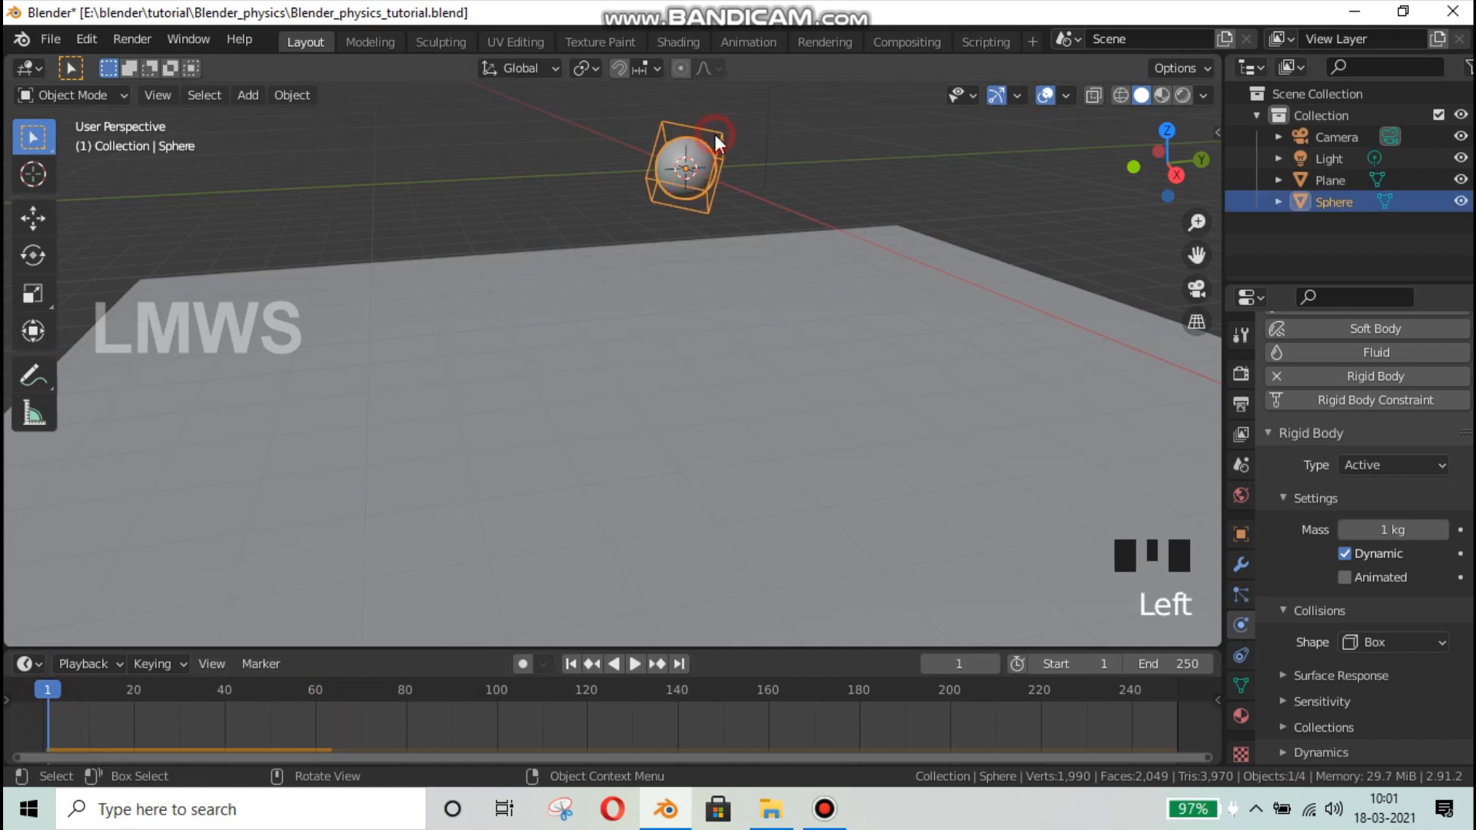
pyautogui.hotkey('shift', 'a')
pyautogui.moveTo(828, 141)
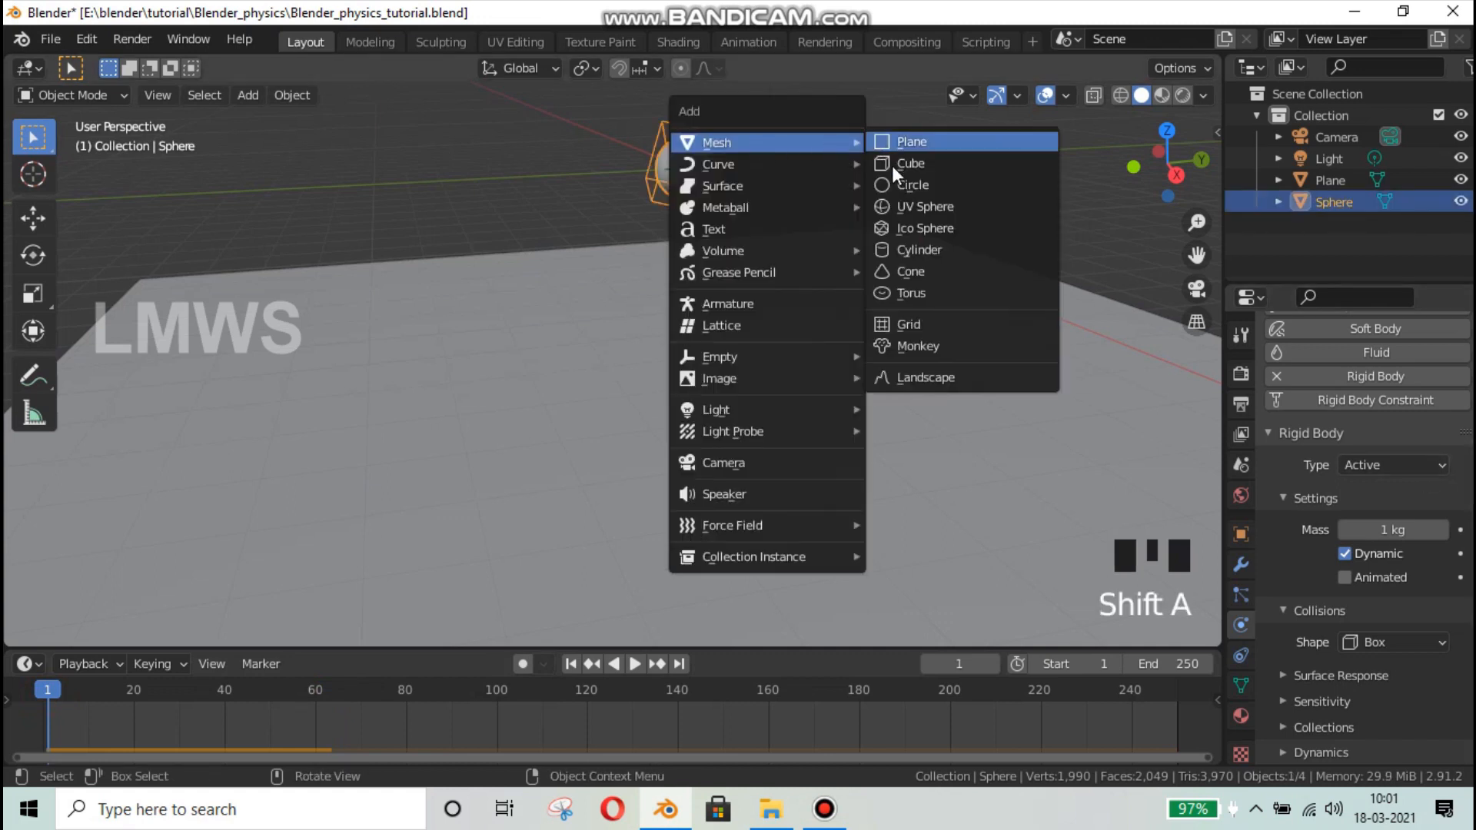
pyautogui.click(892, 165)
pyautogui.press('g')
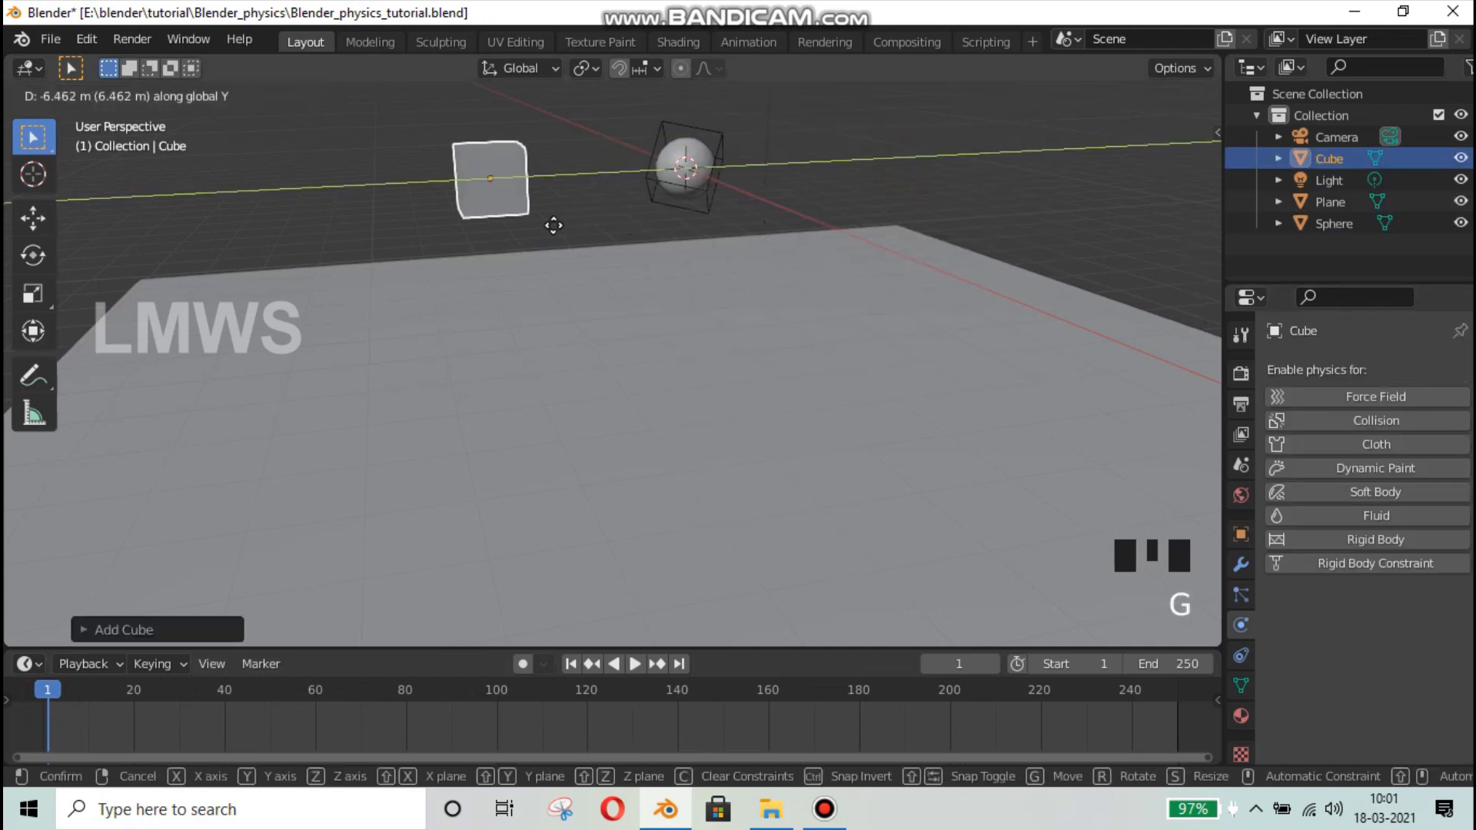
pyautogui.click(627, 241)
# - Tilt the cube freehand with several rotations so that one of its corners points down towards the plane
pyautogui.press('r')
pyautogui.click(488, 373)
pyautogui.press('r')
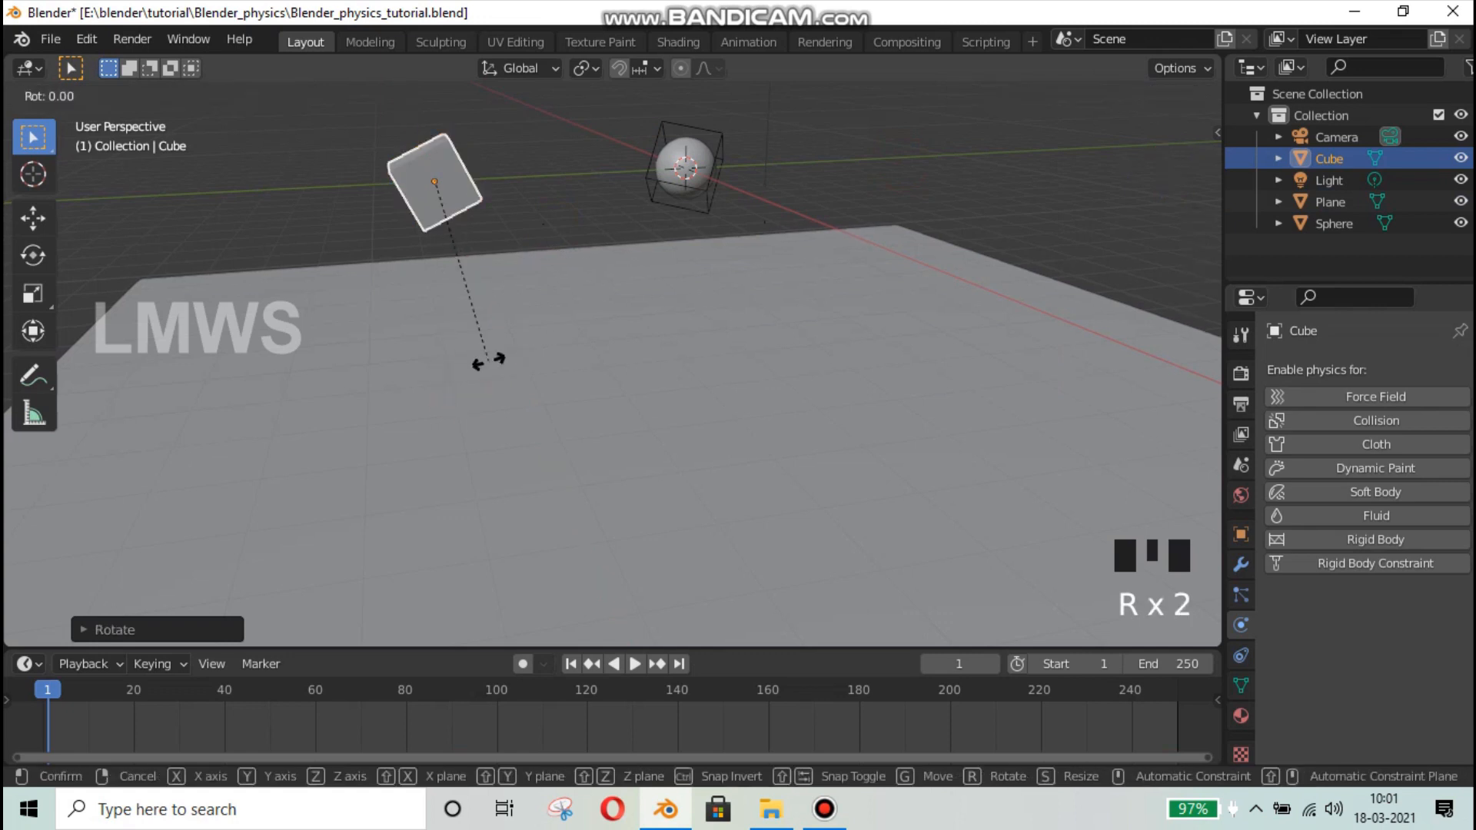
pyautogui.press('Escape')
pyautogui.press('x')
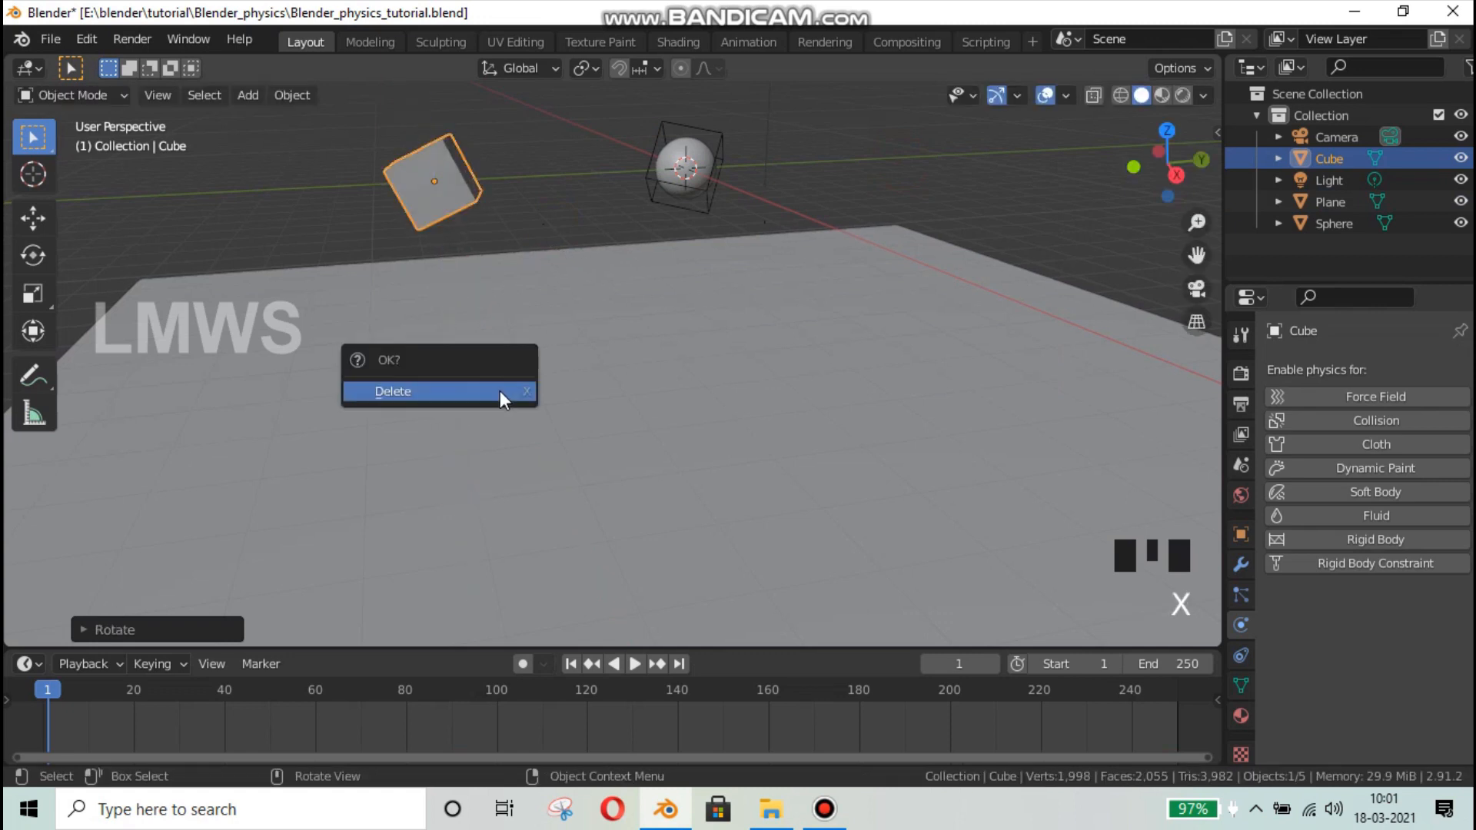
pyautogui.press('r')
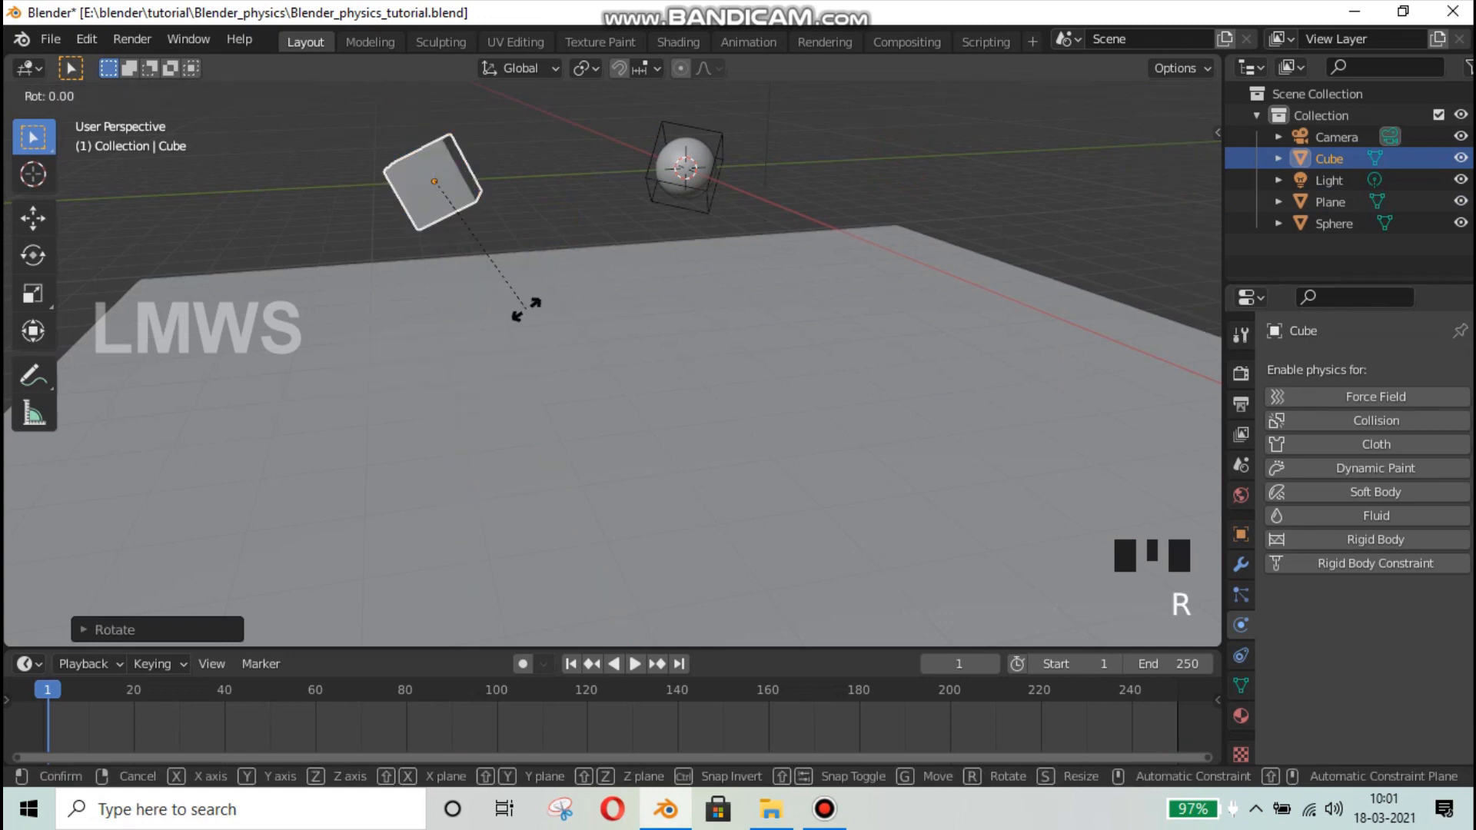
pyautogui.click(636, 237)
# - Enable rigid body physics on the cube and set its collision shape to Box
pyautogui.click(1376, 540)
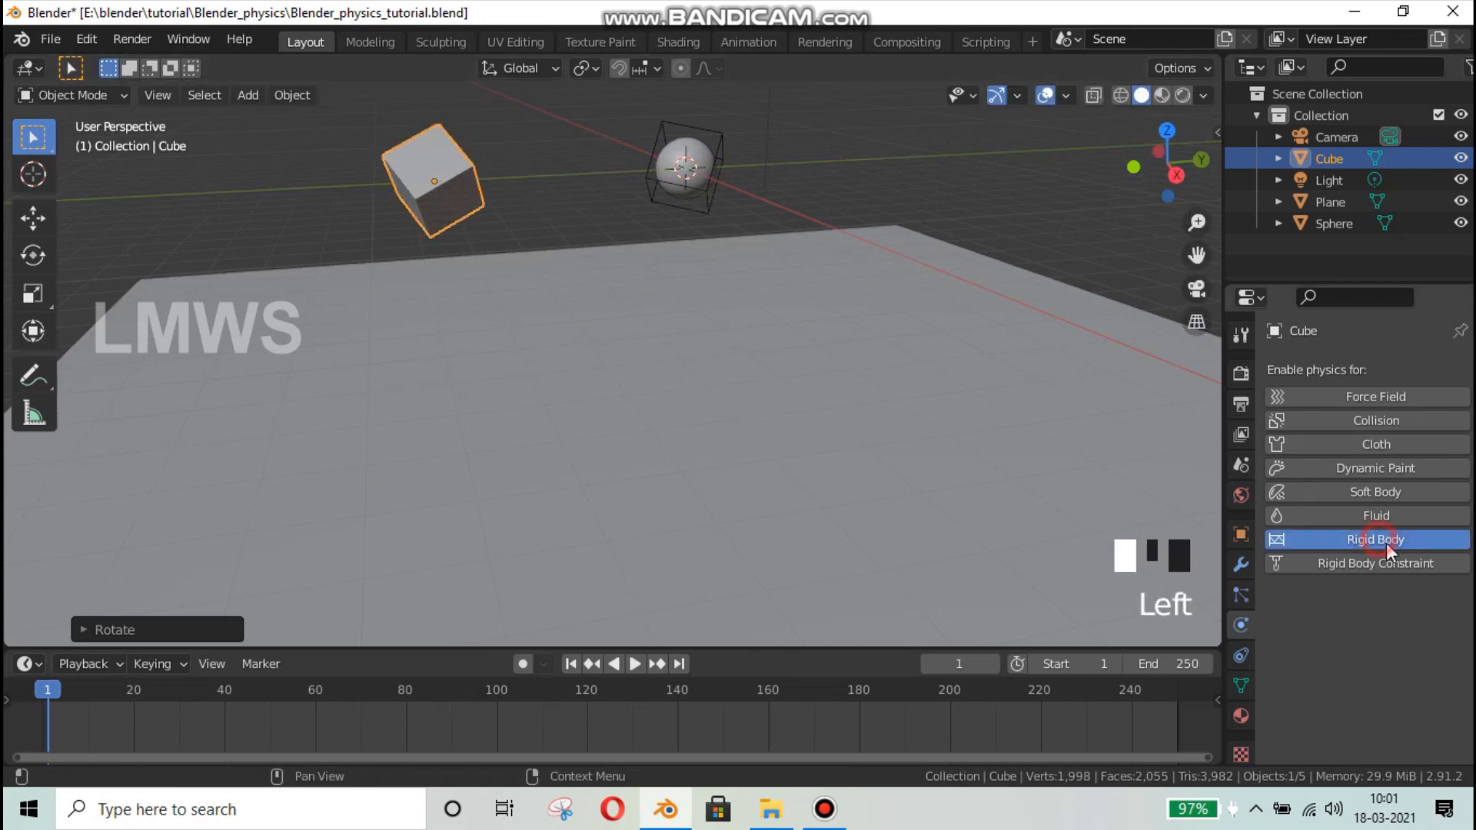
pyautogui.scroll(-6, 1387, 615)
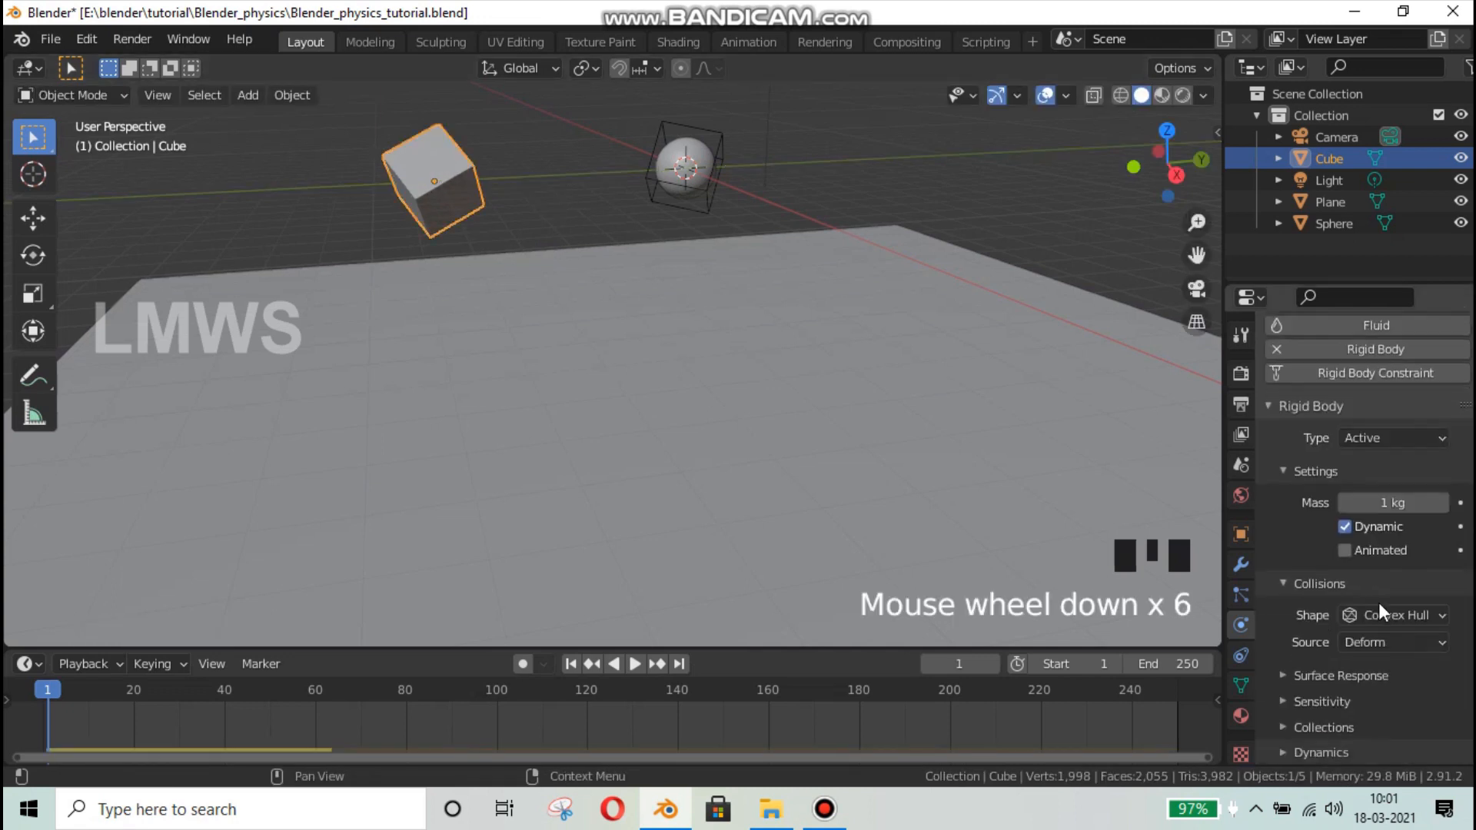
pyautogui.click(1377, 613)
pyautogui.click(1332, 588)
# - Play the fall of the cube and sphere, select the sphere to examine its box-shaped collision bounds up close, and stop the playback
pyautogui.scroll(-1, 680, 266)
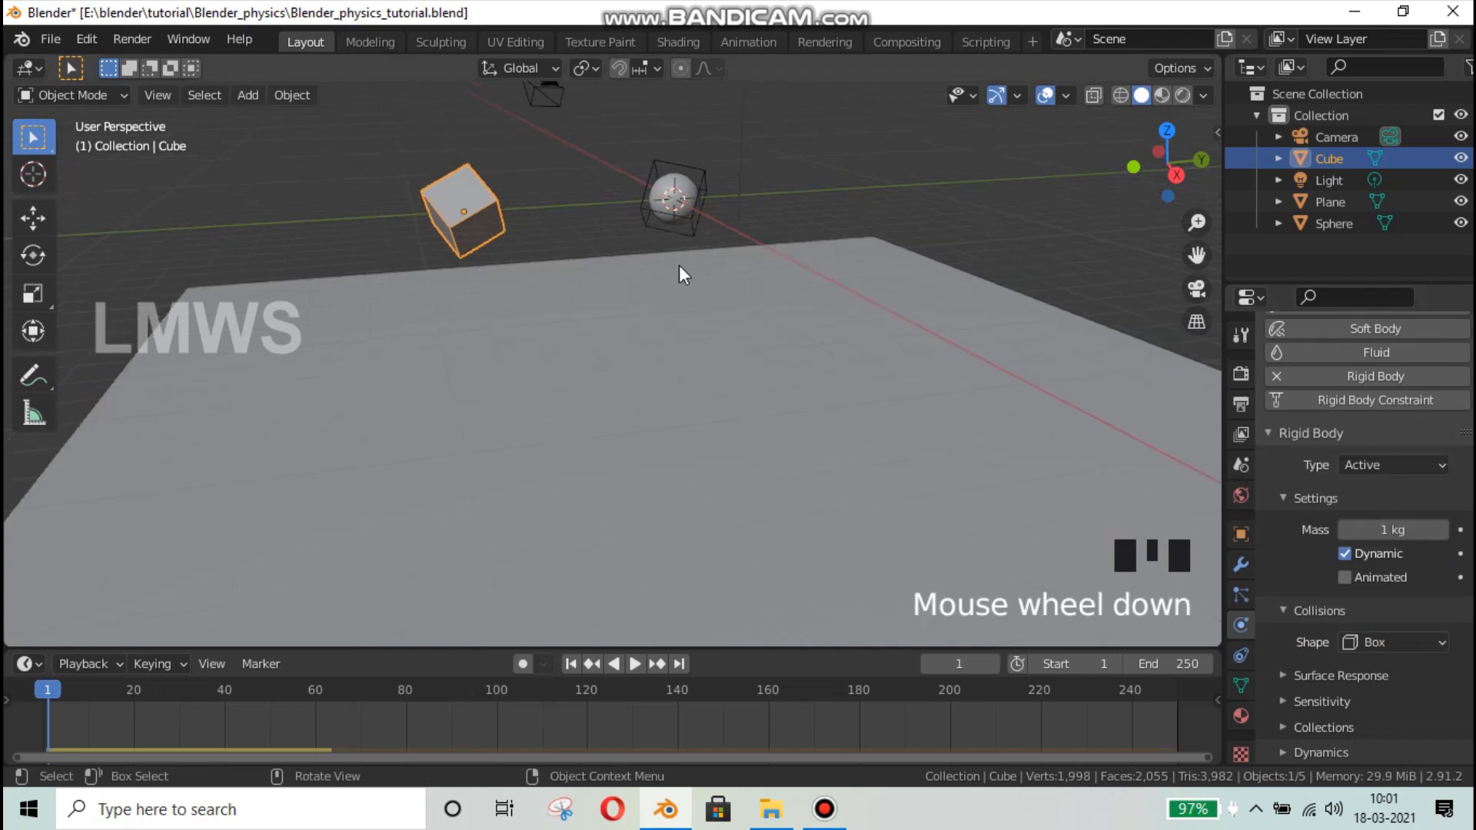
pyautogui.hotkey('alt', 'a')
pyautogui.press('space')
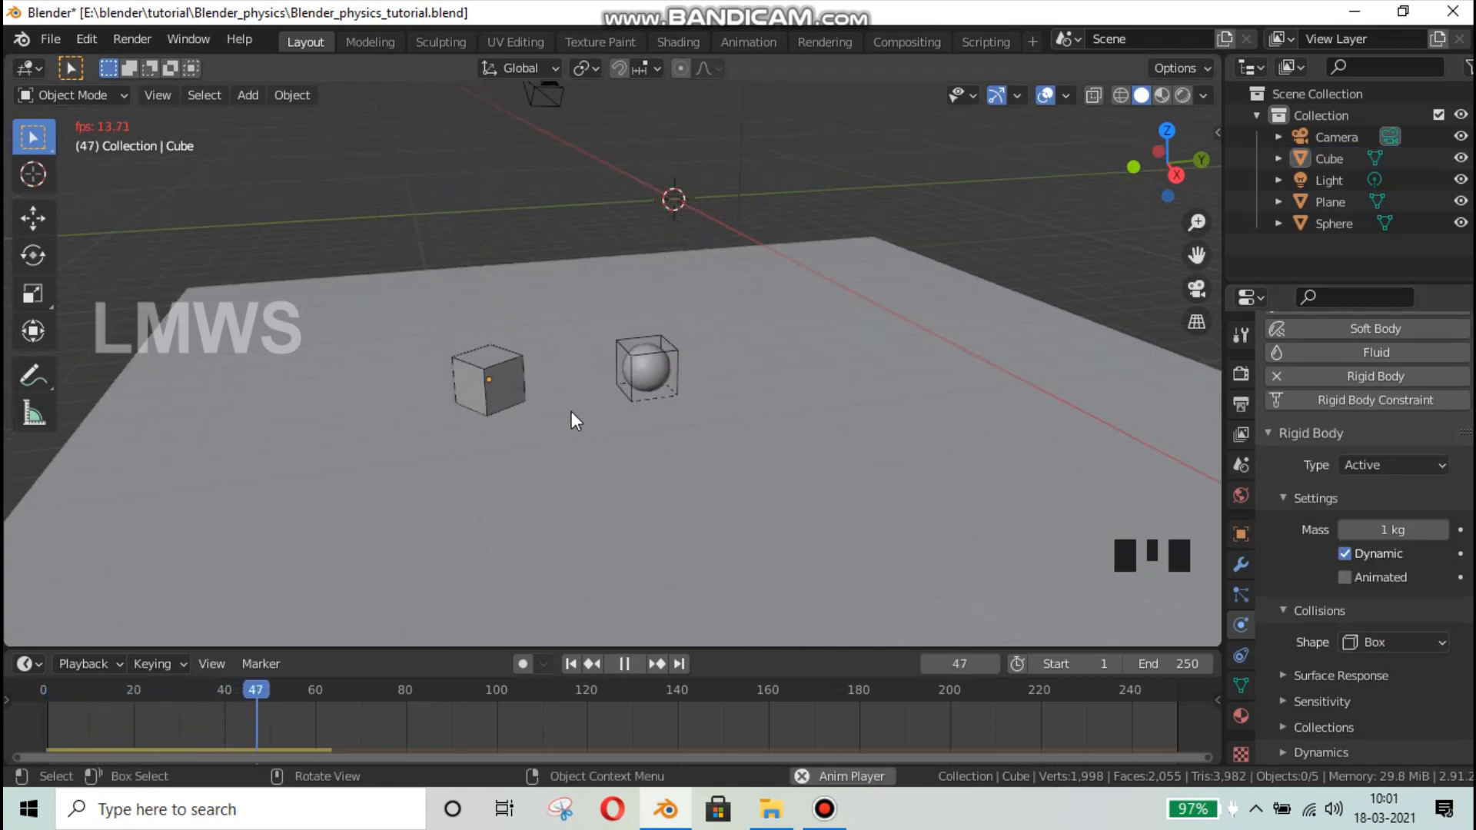
pyautogui.scroll(2, 653, 383)
pyautogui.click(664, 379)
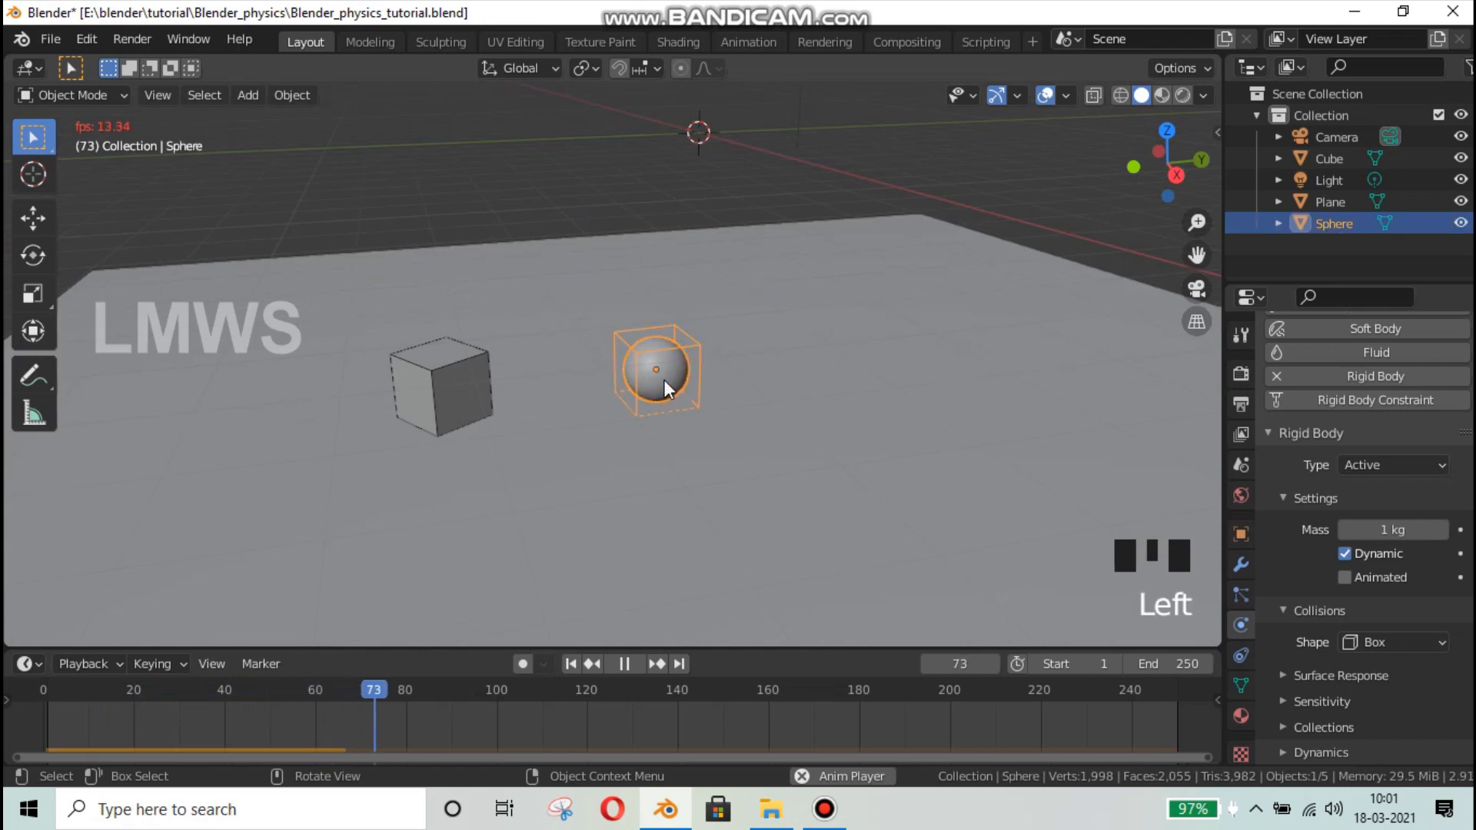
pyautogui.scroll(6, 664, 380)
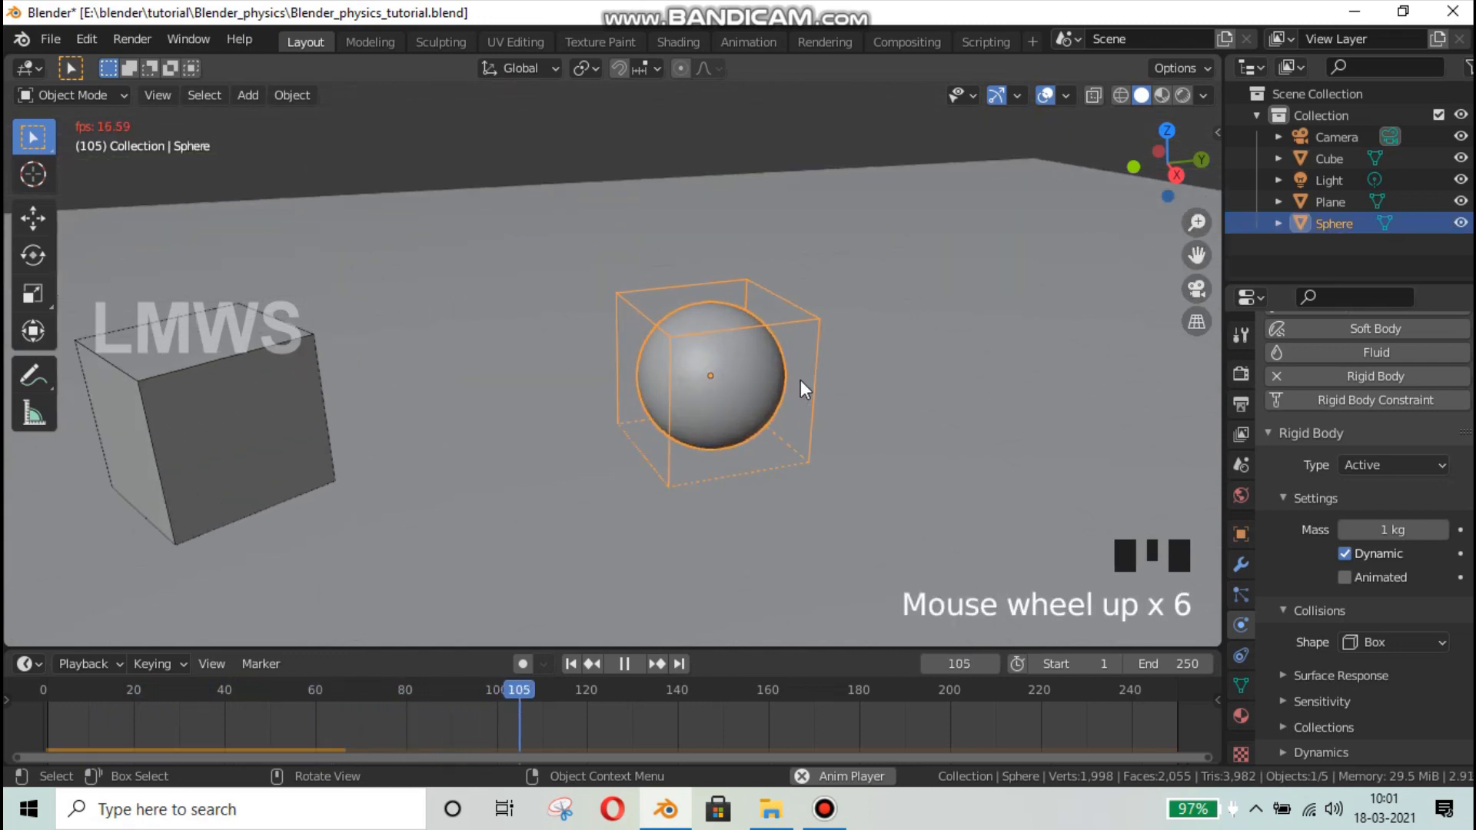
pyautogui.press('space')
# - Set the sphere's collision shape to Sphere, replay the fall from frame 1 and stop the playback
pyautogui.click(1375, 638)
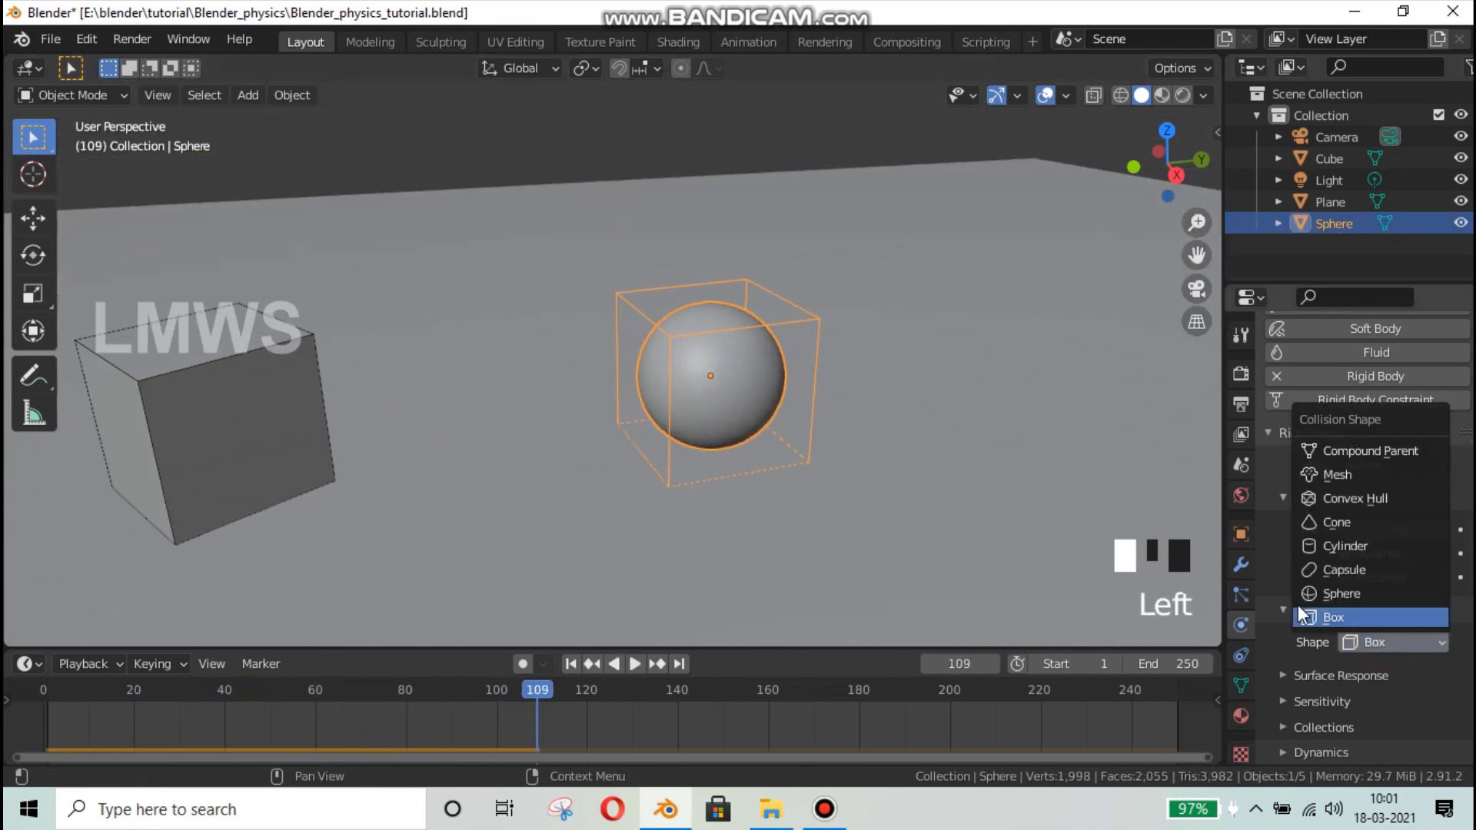
pyautogui.click(1330, 591)
pyautogui.click(46, 689)
pyautogui.press('space')
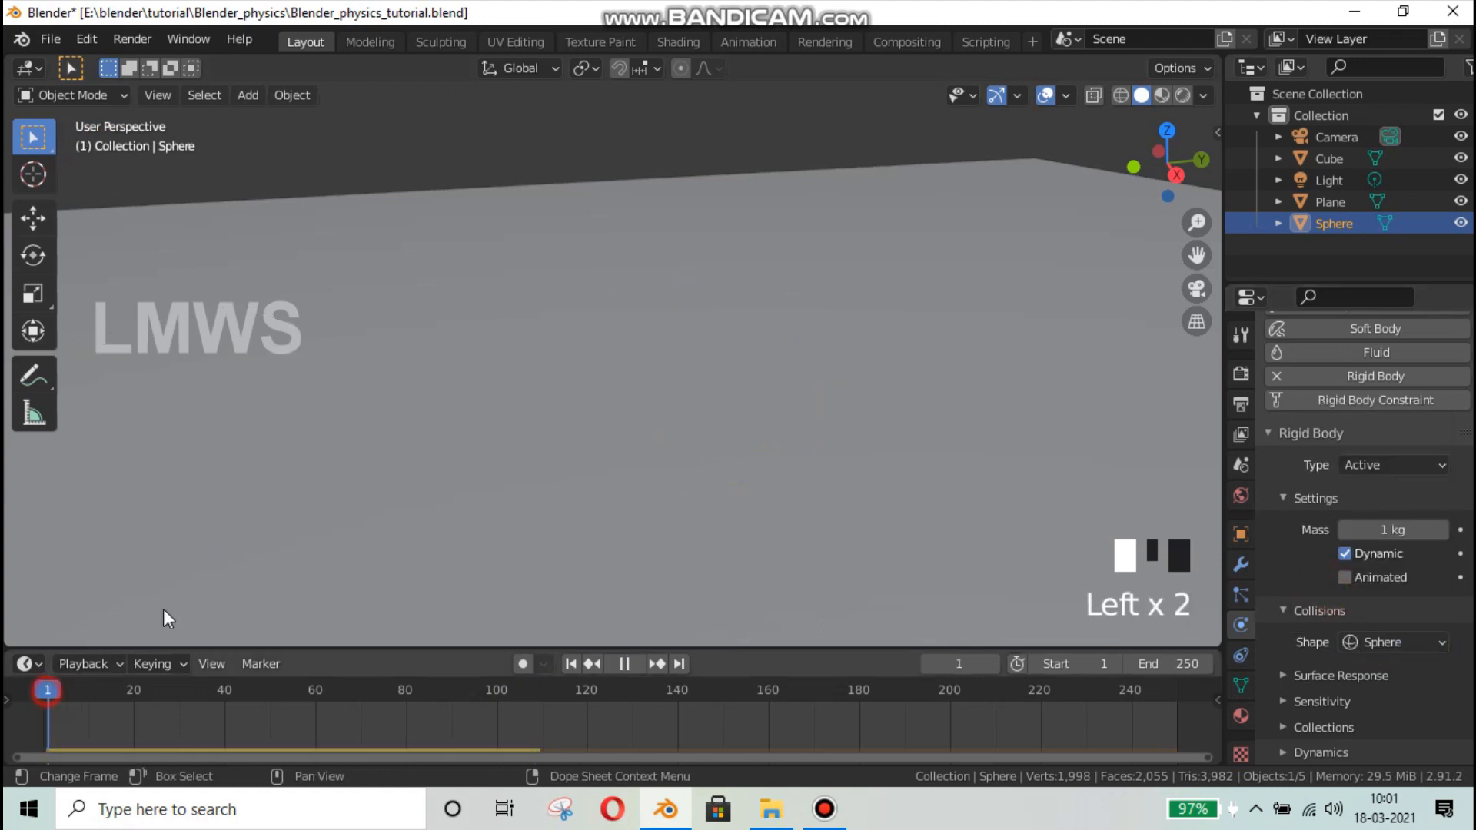
pyautogui.scroll(-3, 640, 421)
pyautogui.press('space')
pyautogui.scroll(-2, 749, 415)
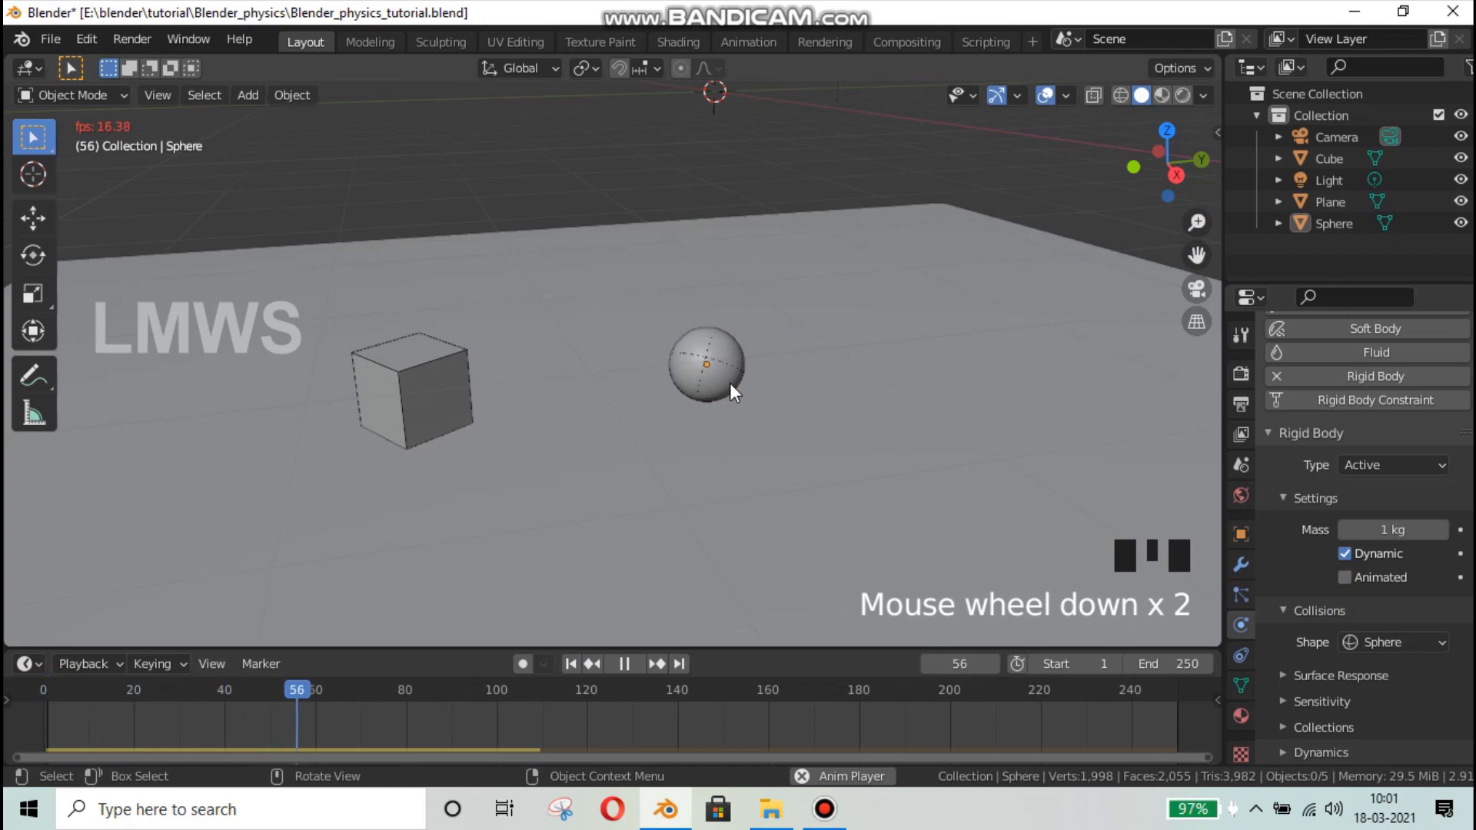
pyautogui.scroll(2, 730, 383)
pyautogui.press('space')
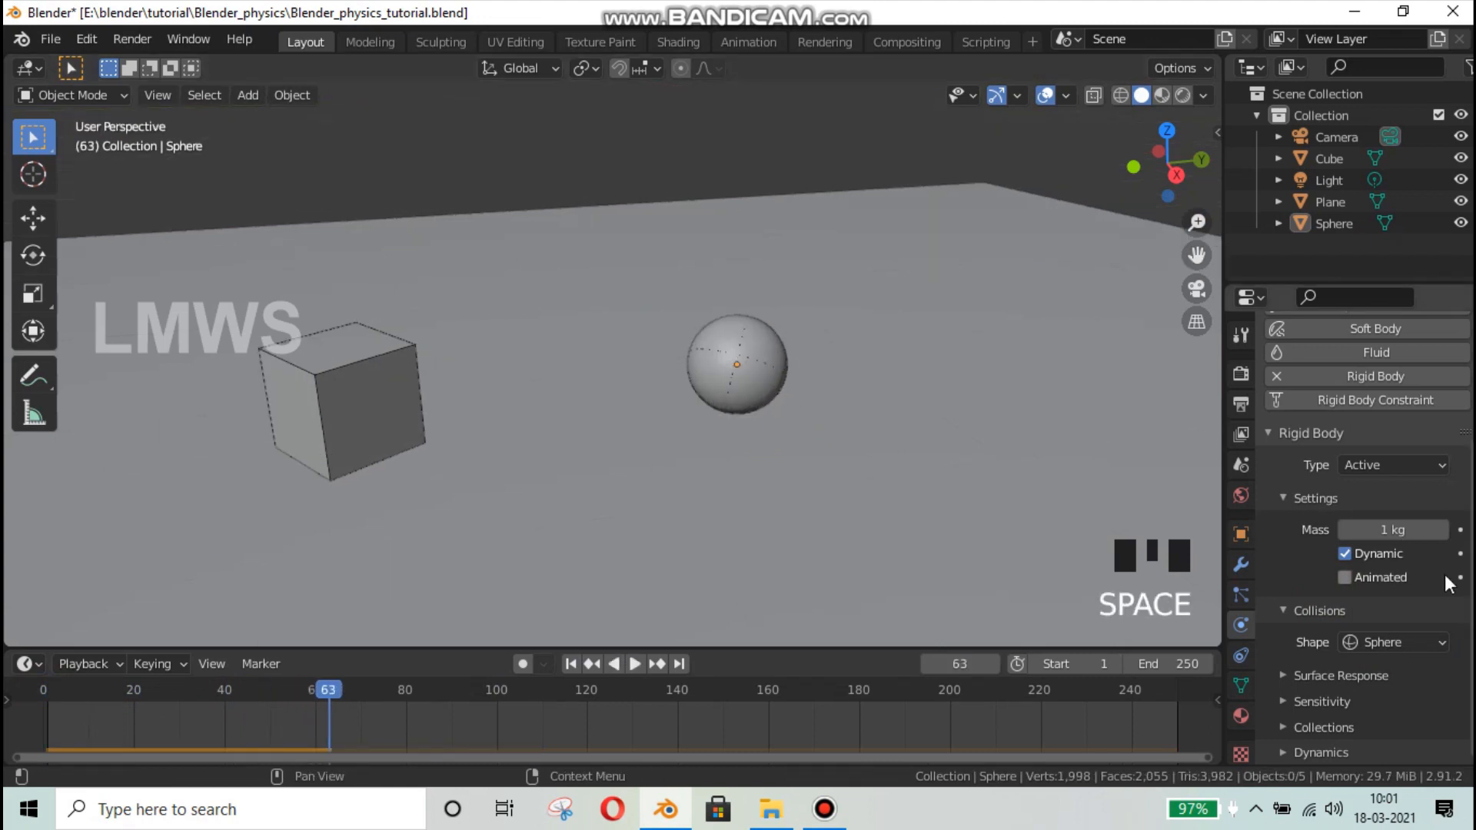
# - Set the sphere's collision shape to Mesh and return the timeline to frame 0
pyautogui.click(1386, 641)
pyautogui.click(1337, 476)
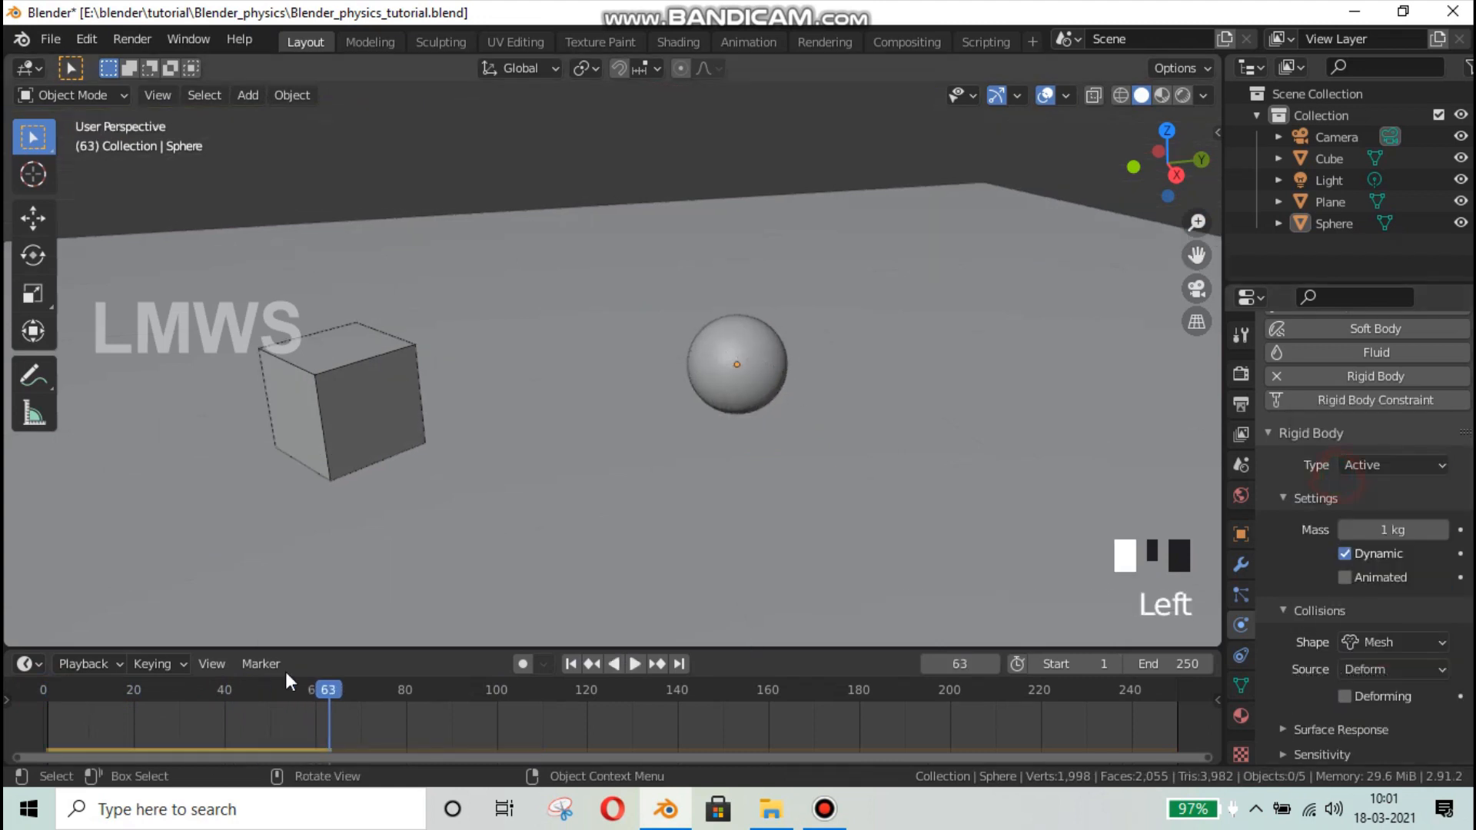
pyautogui.click(40, 692)
# - Replay the fall of both objects, examine the sphere's contact with the plane up close and stop the playback
pyautogui.scroll(-2, 755, 357)
pyautogui.scroll(-4, 755, 356)
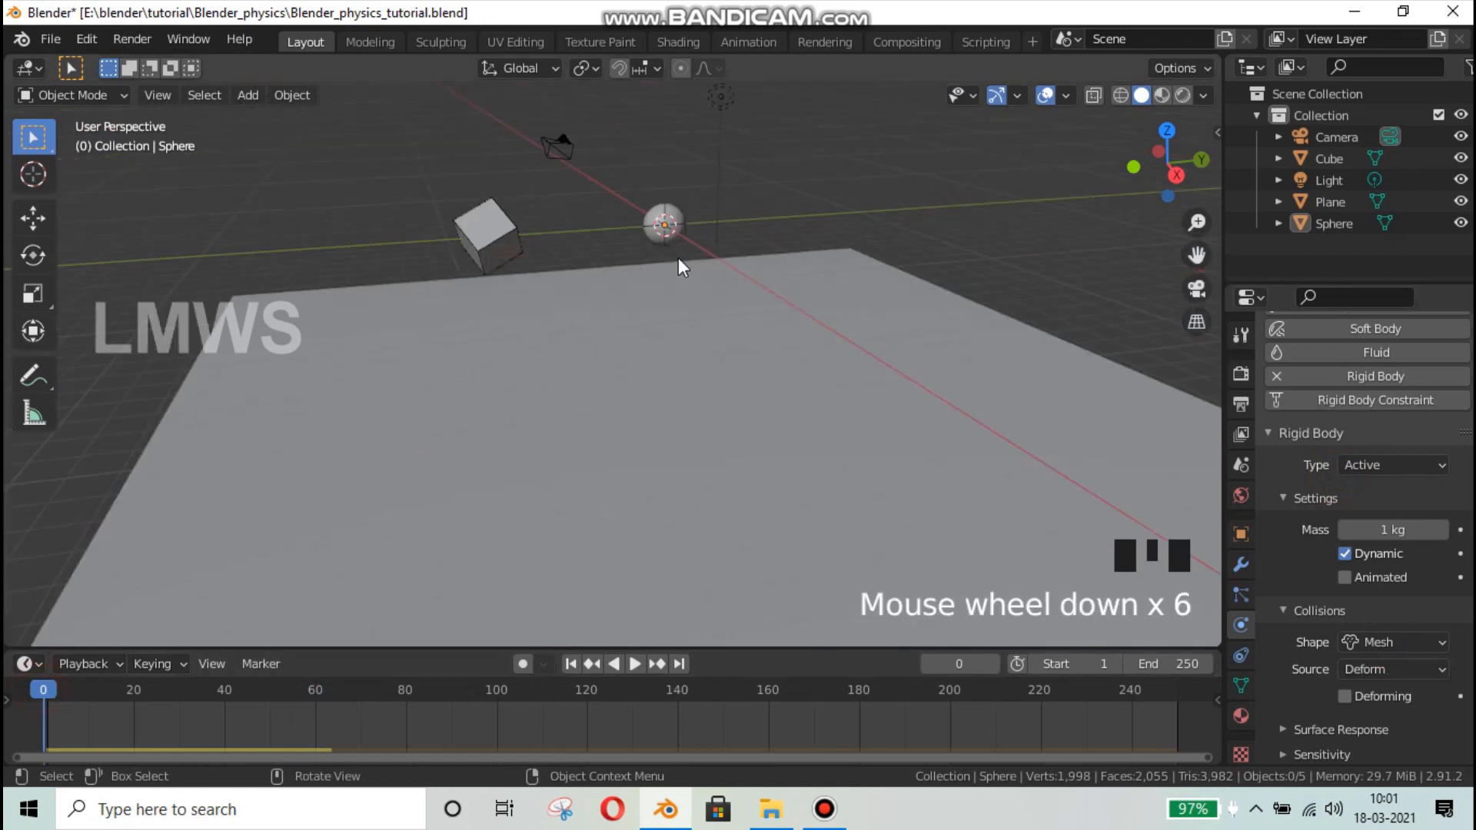
pyautogui.press('space')
pyautogui.scroll(3, 685, 251)
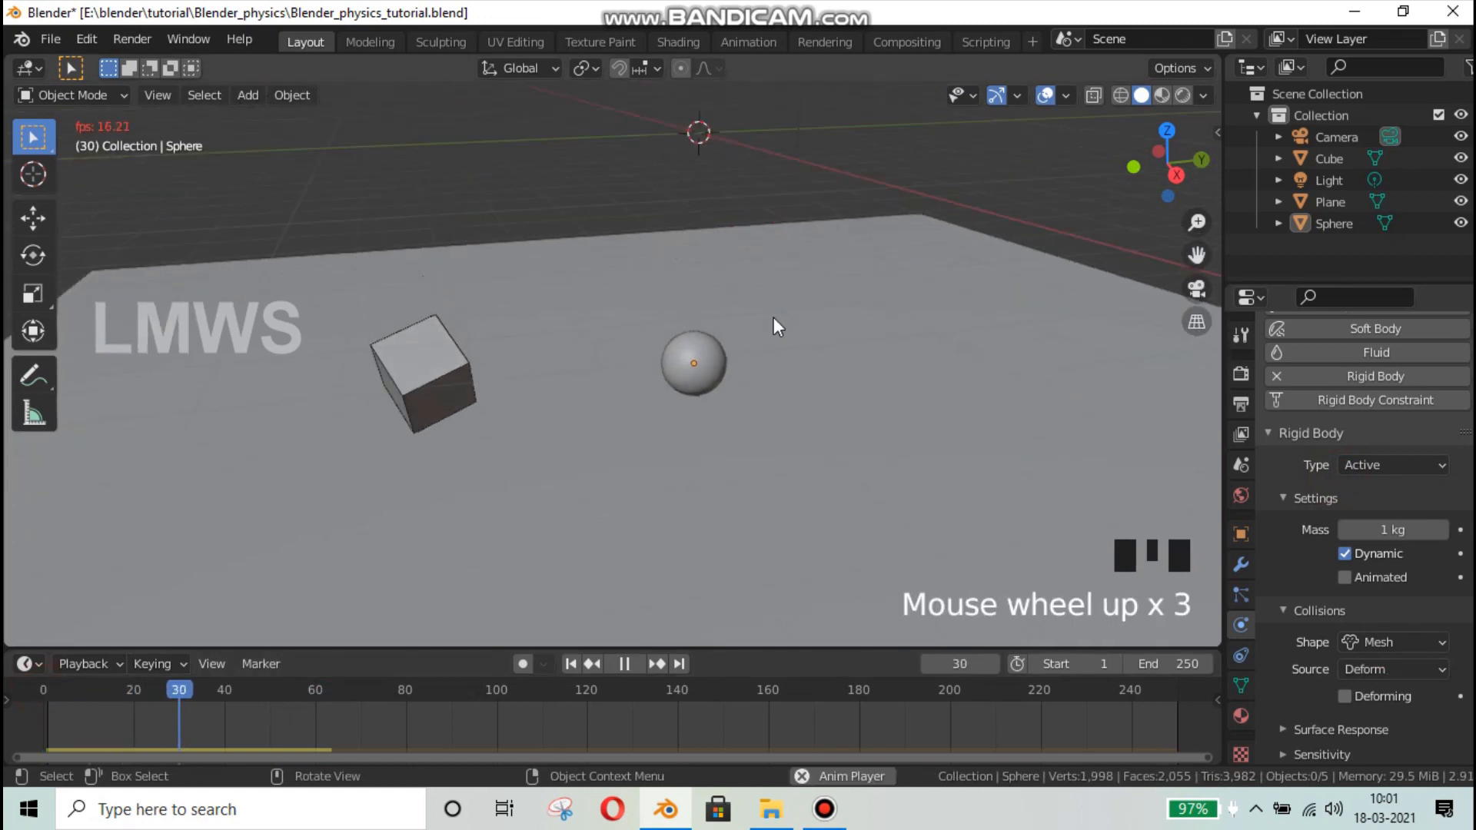
pyautogui.scroll(7, 730, 396)
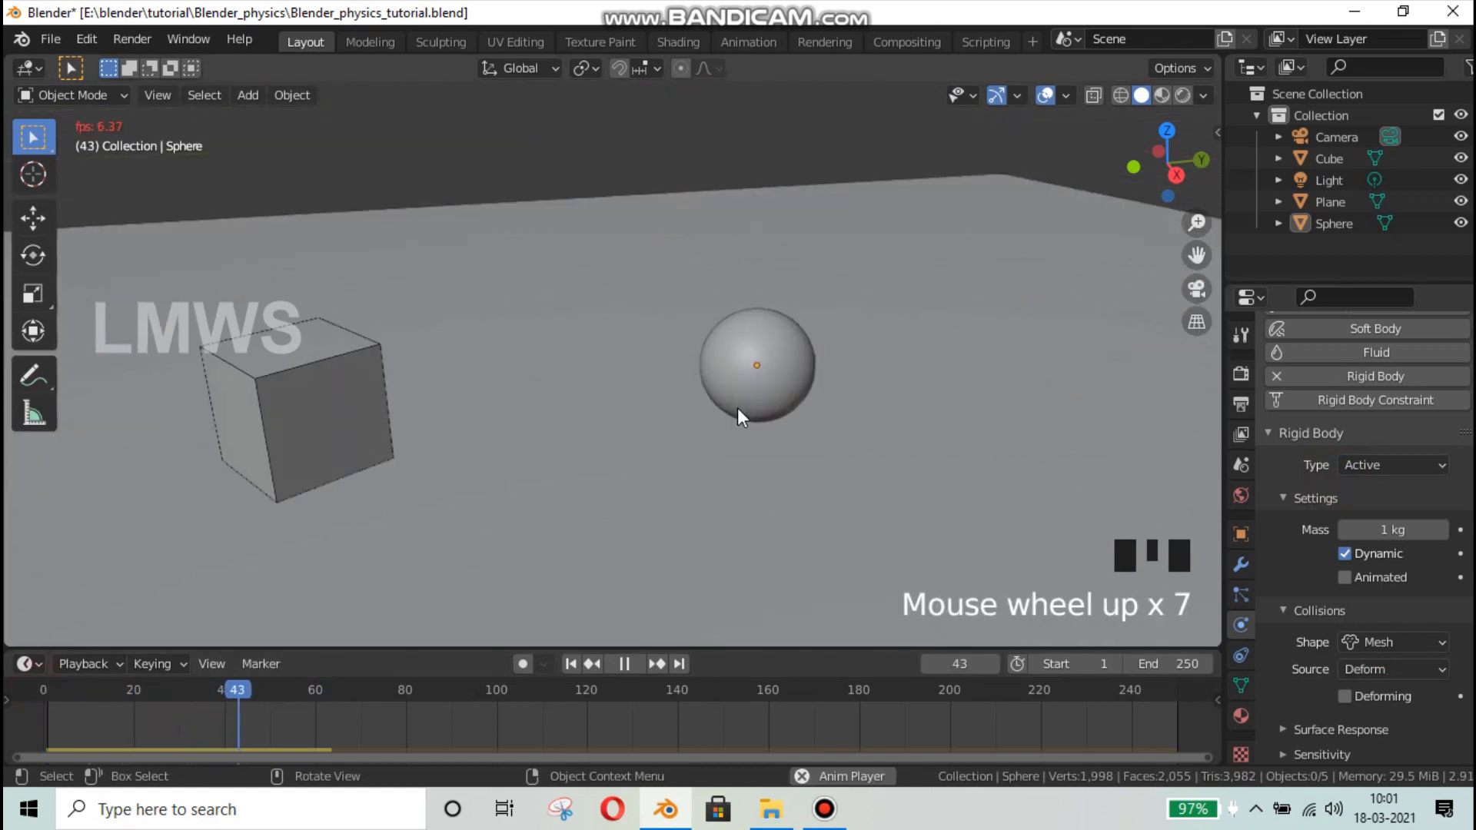
pyautogui.scroll(2, 835, 500)
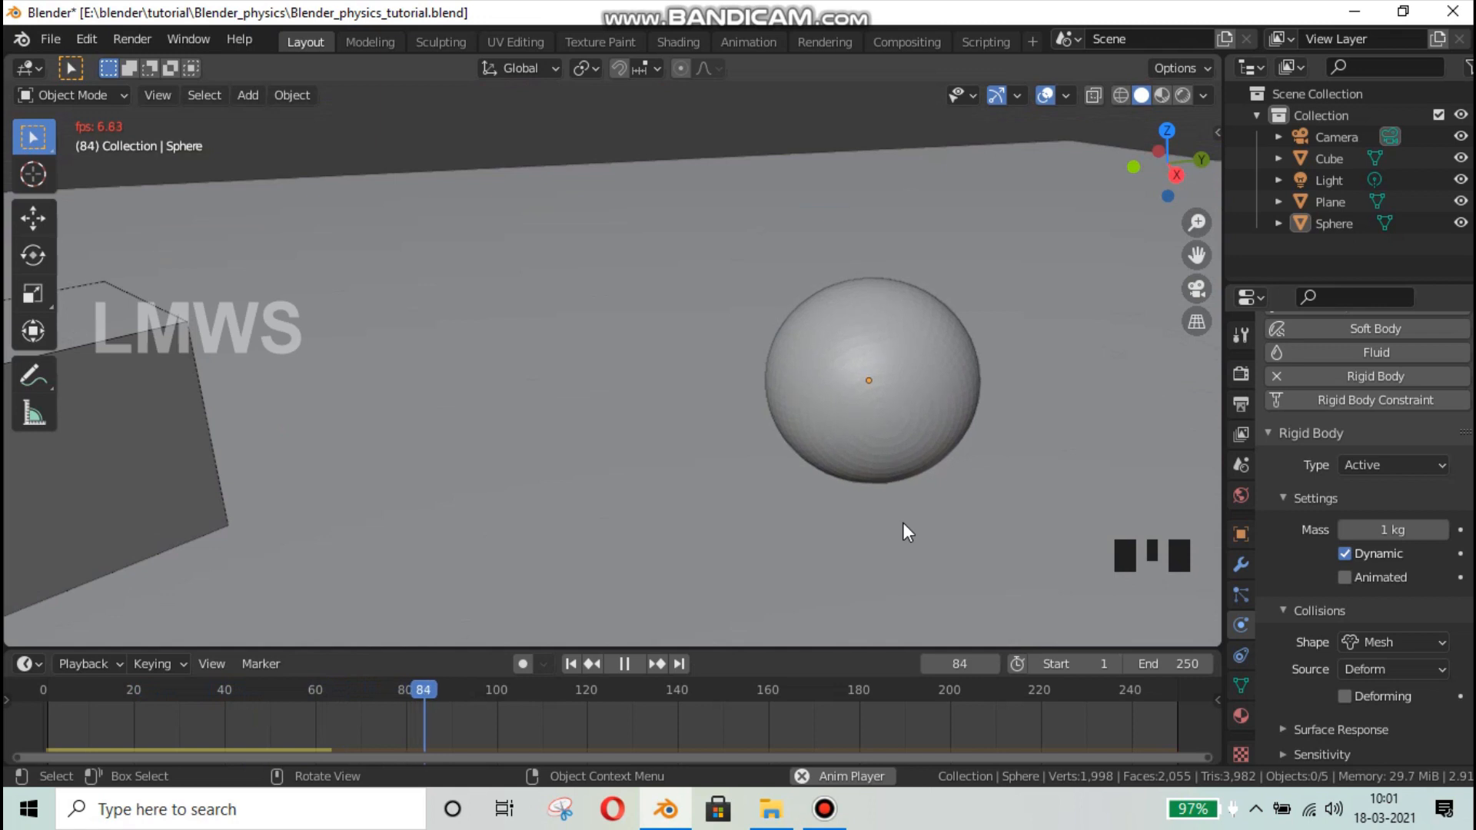
pyautogui.scroll(-4, 902, 532)
pyautogui.press('space')
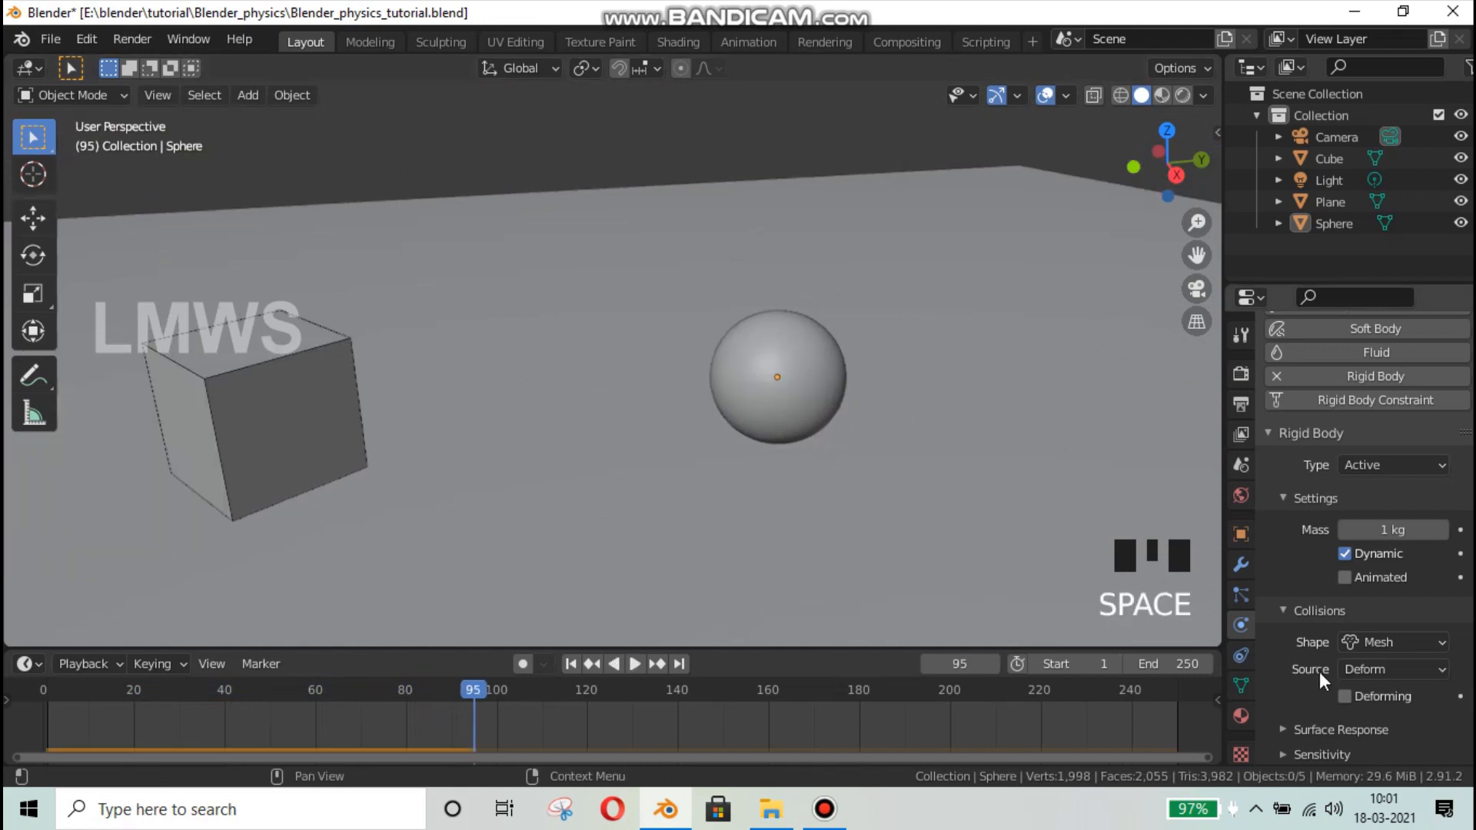
# - Expand the sphere's surface response settings and return the timeline to frame 0
pyautogui.scroll(-5, 1315, 675)
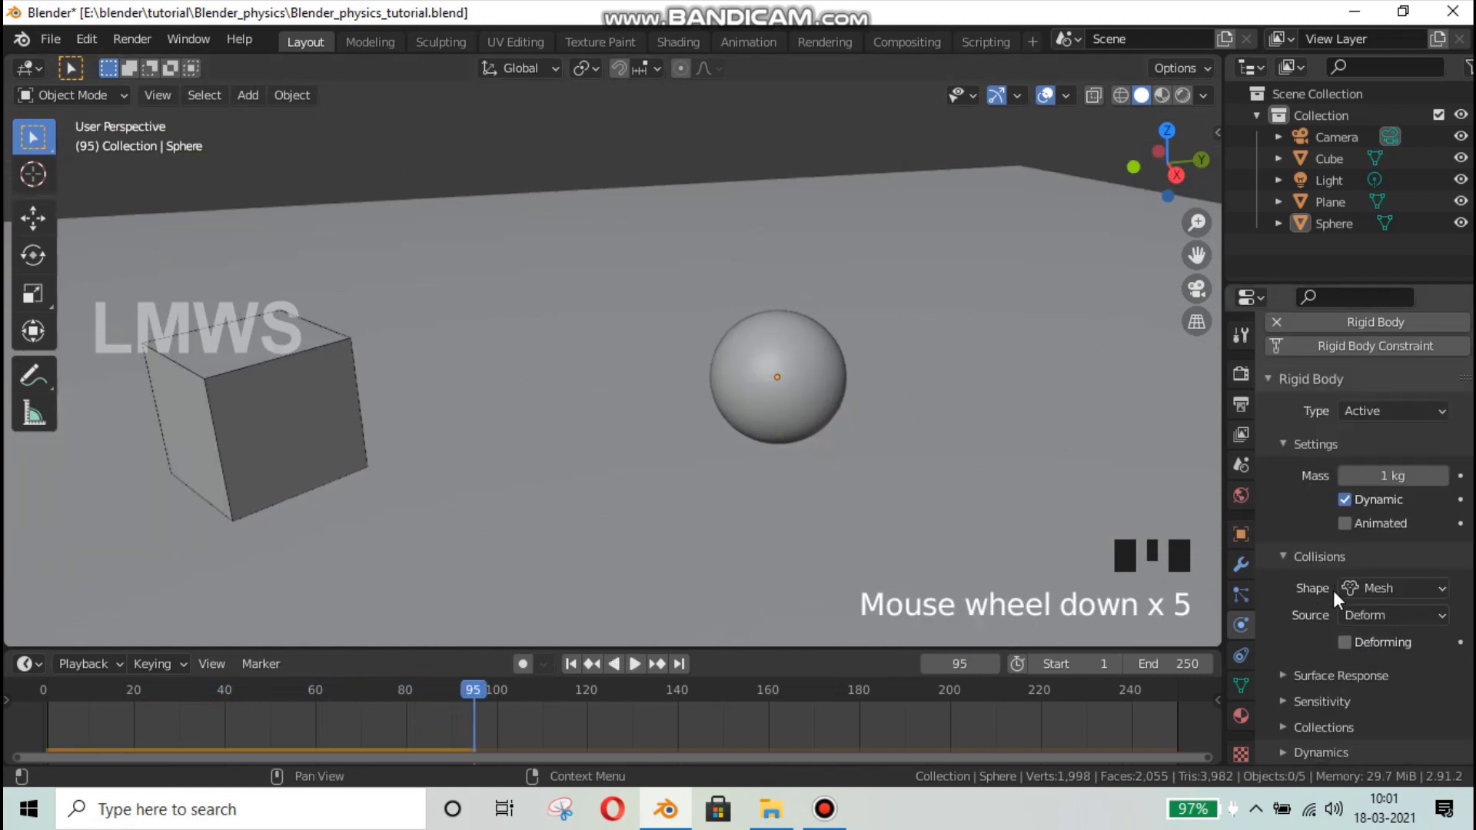
pyautogui.click(1324, 674)
pyautogui.scroll(-3, 1314, 646)
pyautogui.click(45, 700)
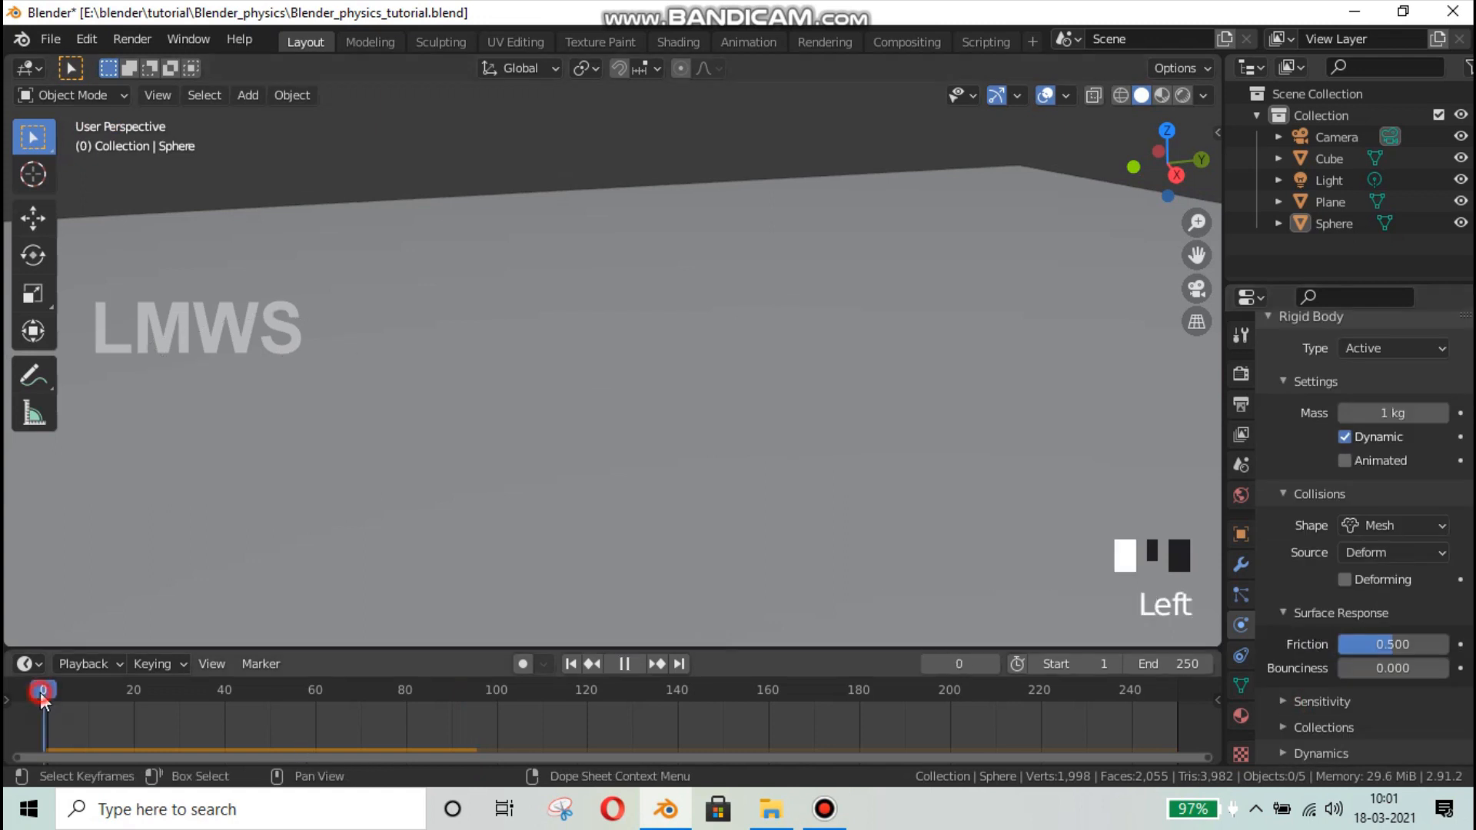
# - Set the sphere's friction to 0 in its surface response settings
pyautogui.doubleClick(1405, 635)
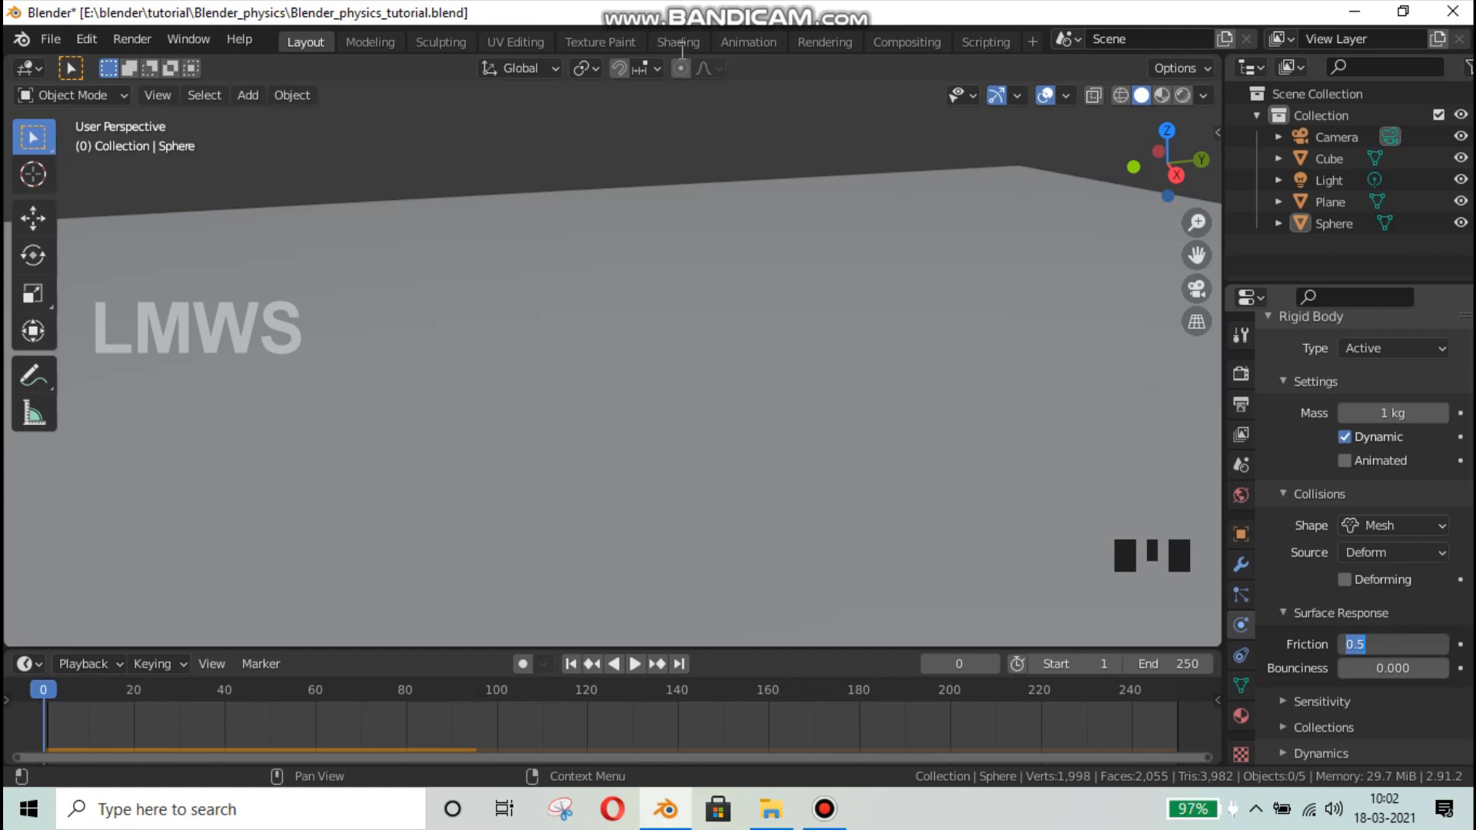
pyautogui.press('Return')
pyautogui.scroll(-3, 652, 438)
pyautogui.scroll(-2, 651, 429)
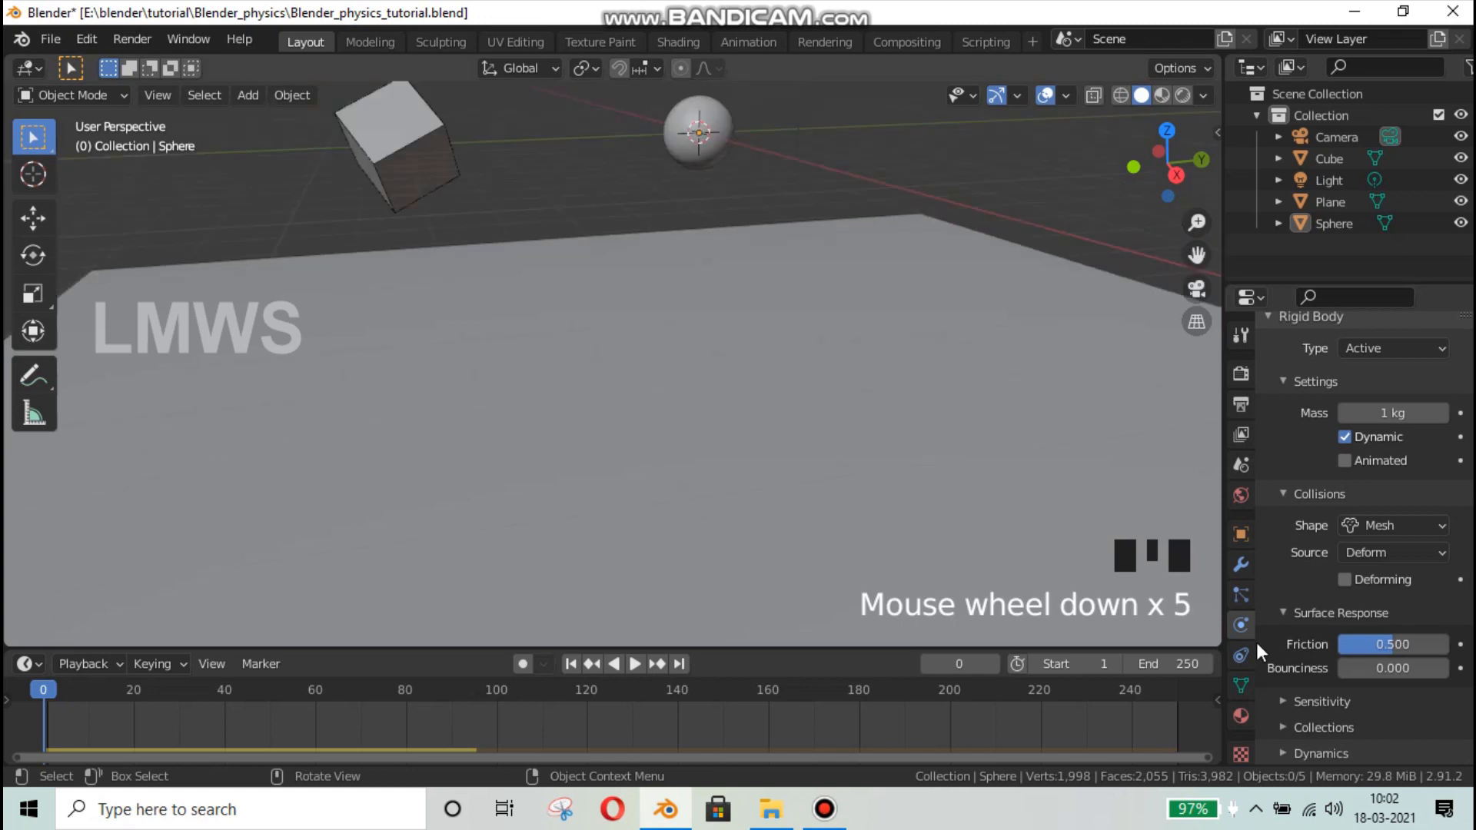
pyautogui.click(1395, 646)
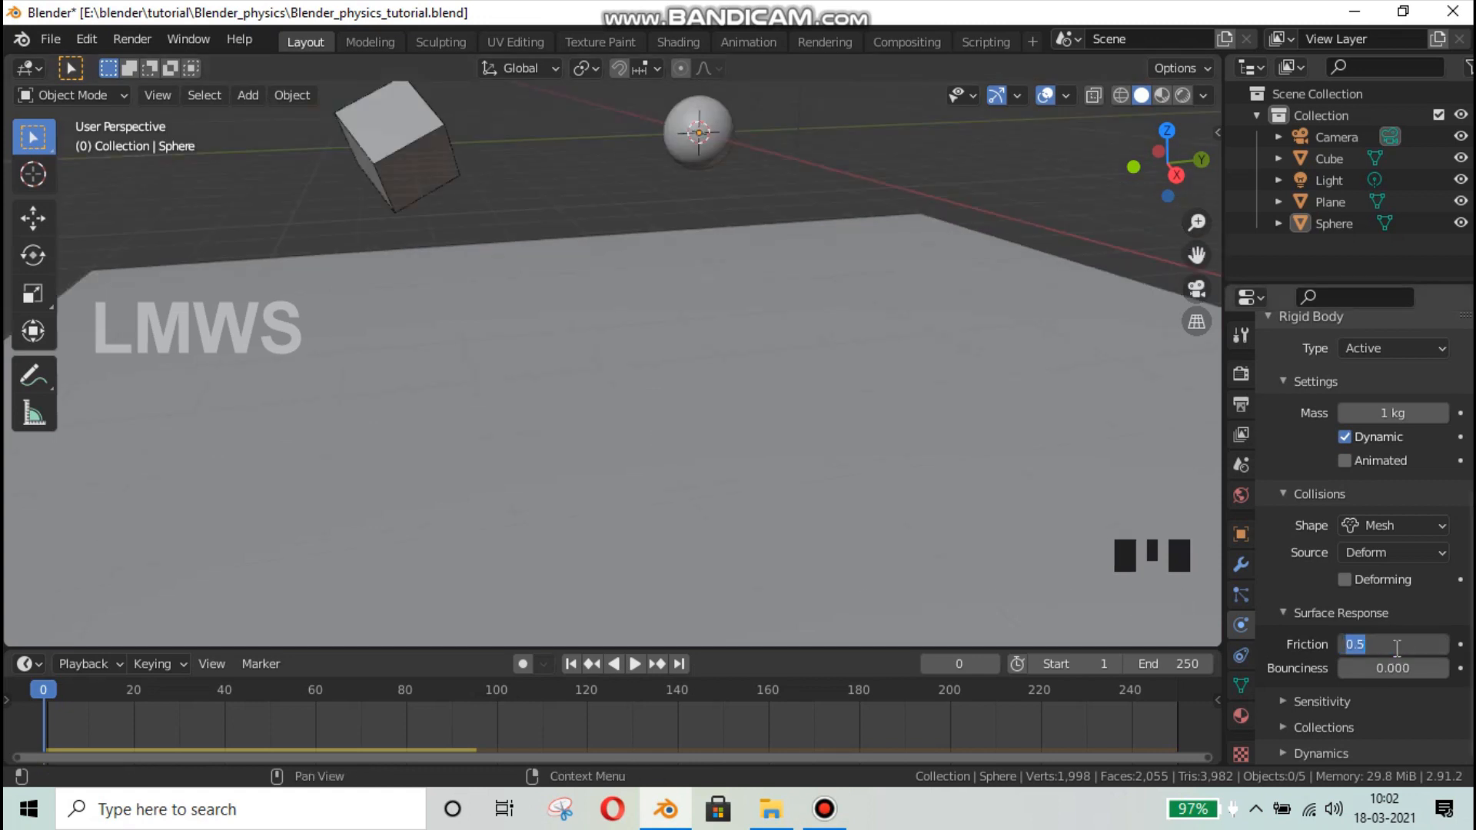
pyautogui.press('Return')
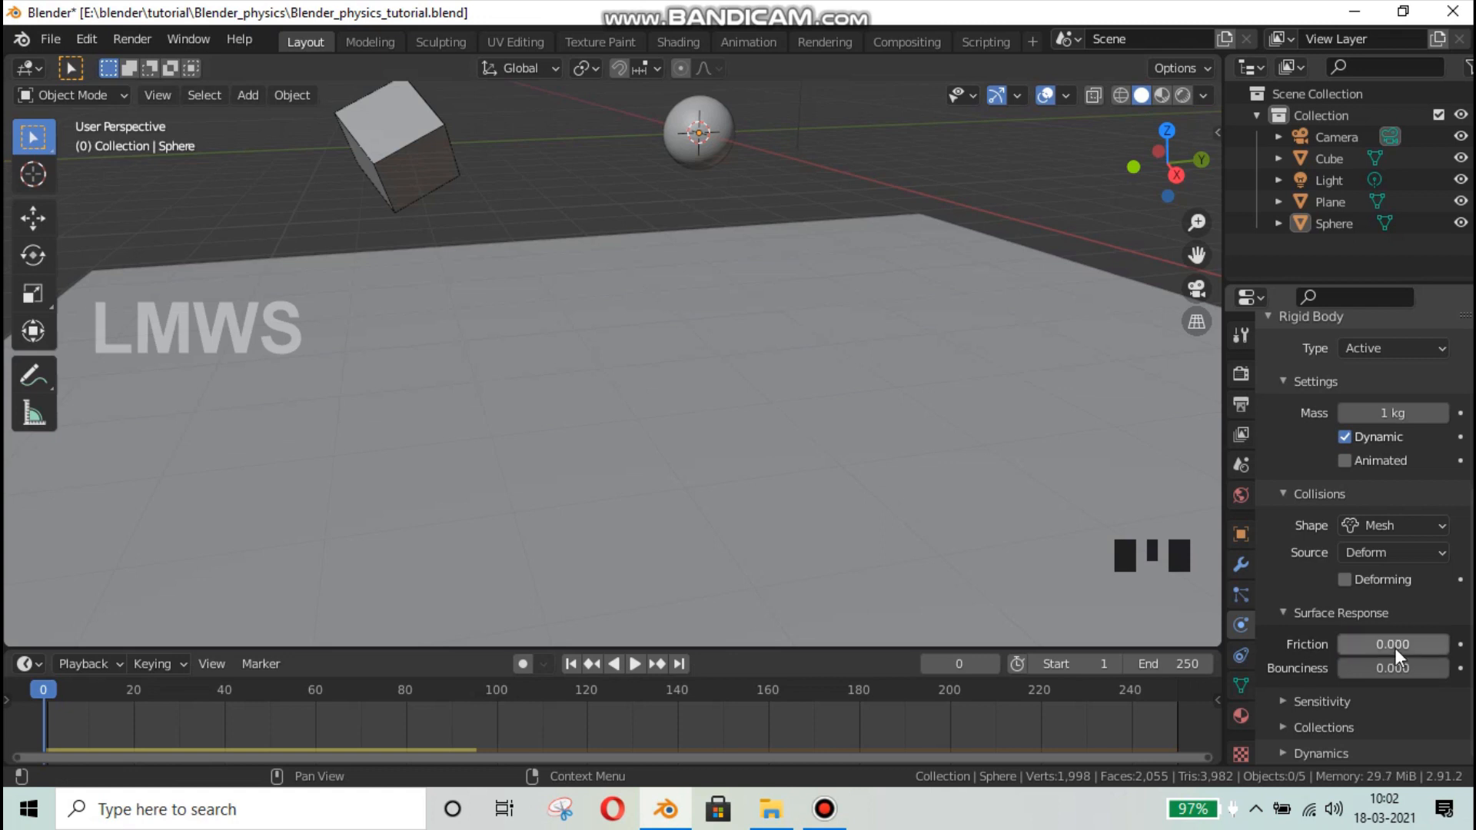
# - Select the cube and set its surface response friction to 0
pyautogui.click(432, 174)
pyautogui.doubleClick(1378, 644)
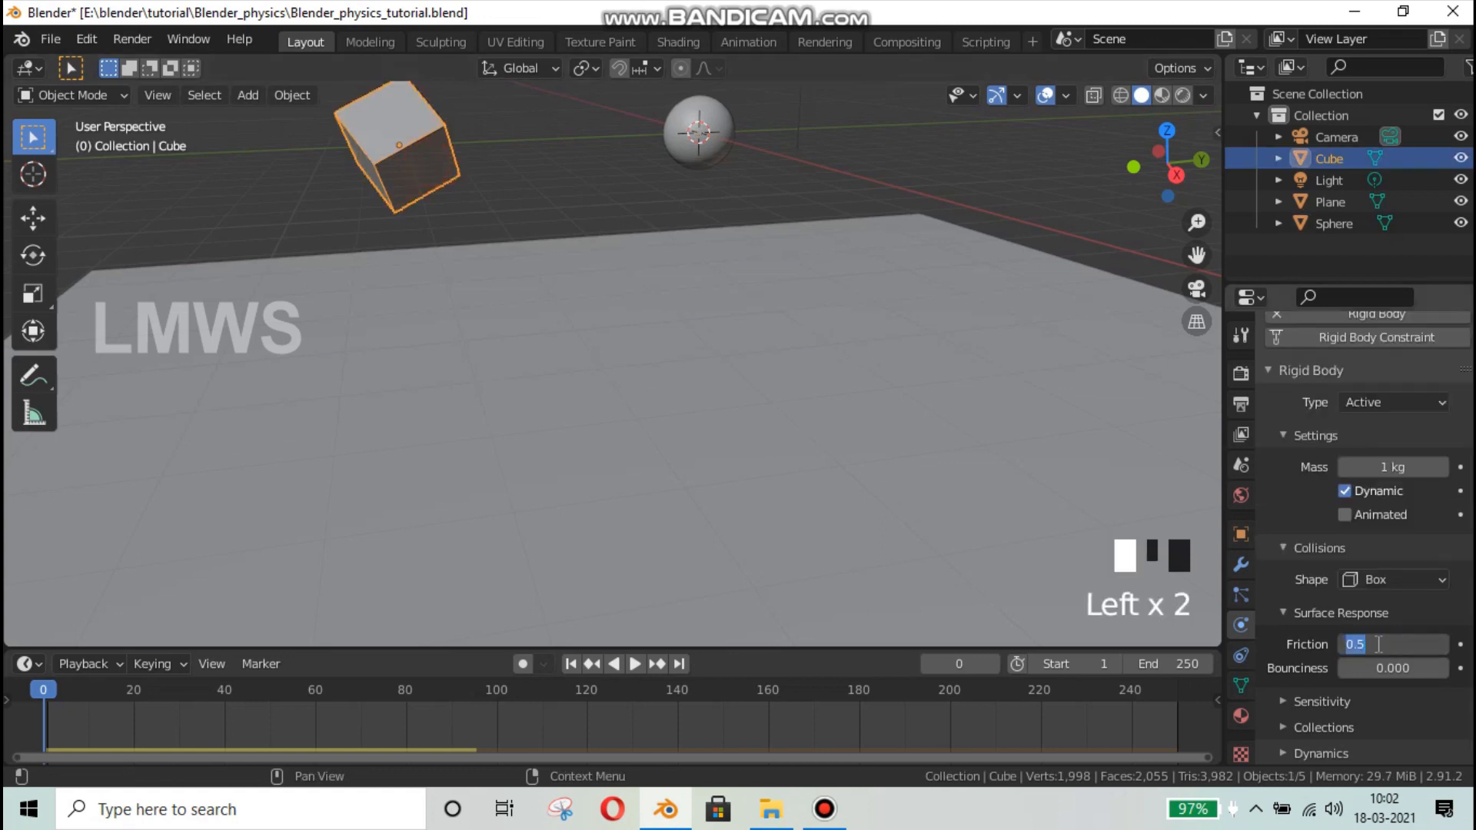
pyautogui.write('0')
pyautogui.press('Return')
# - Play the fall of both objects and examine how the cube and sphere move on the plane
pyautogui.press('space')
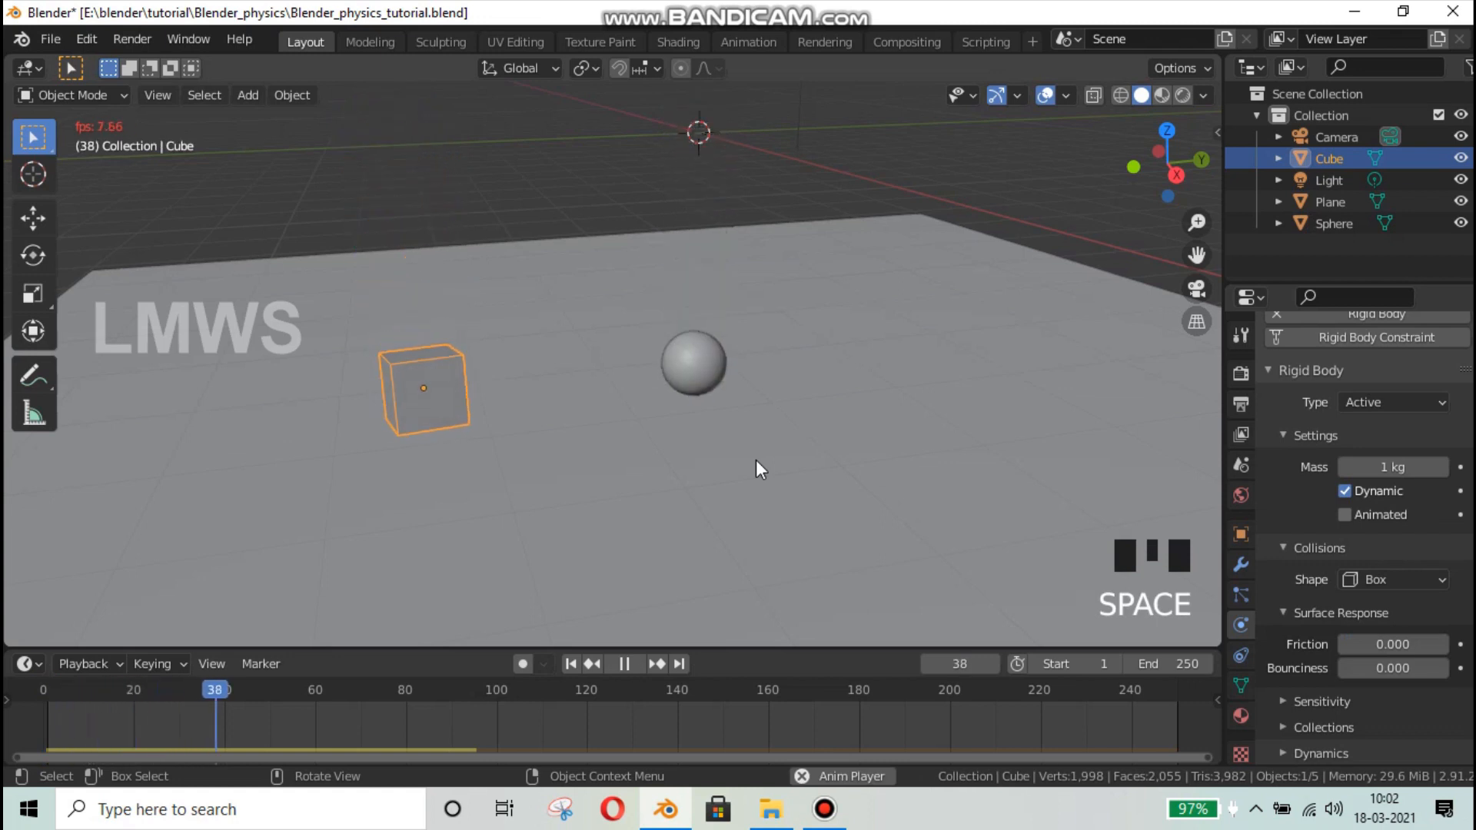
pyautogui.scroll(6, 753, 460)
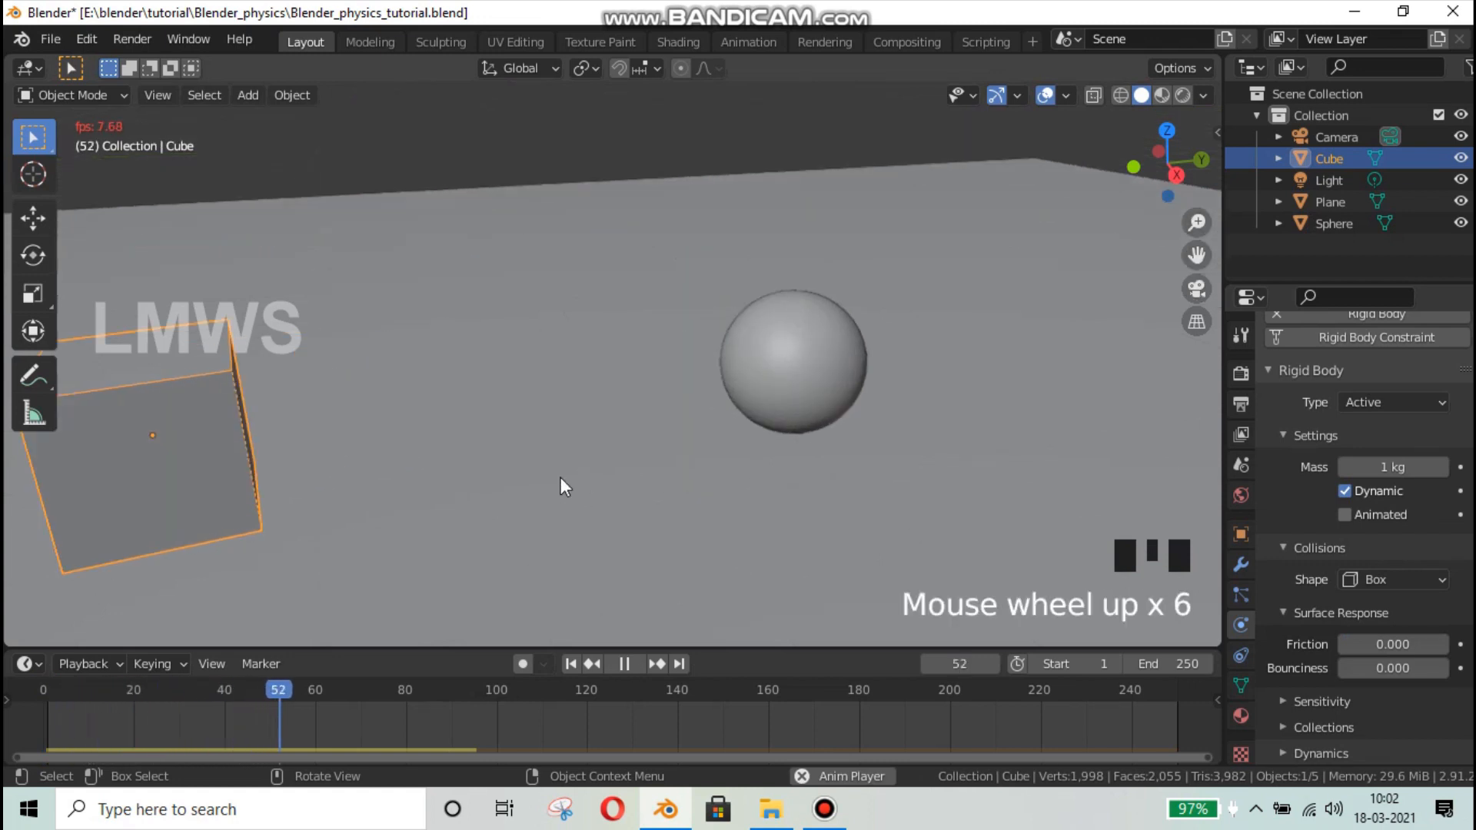
pyautogui.moveTo(653, 432); pyautogui.dragTo(671, 426, button='middle')
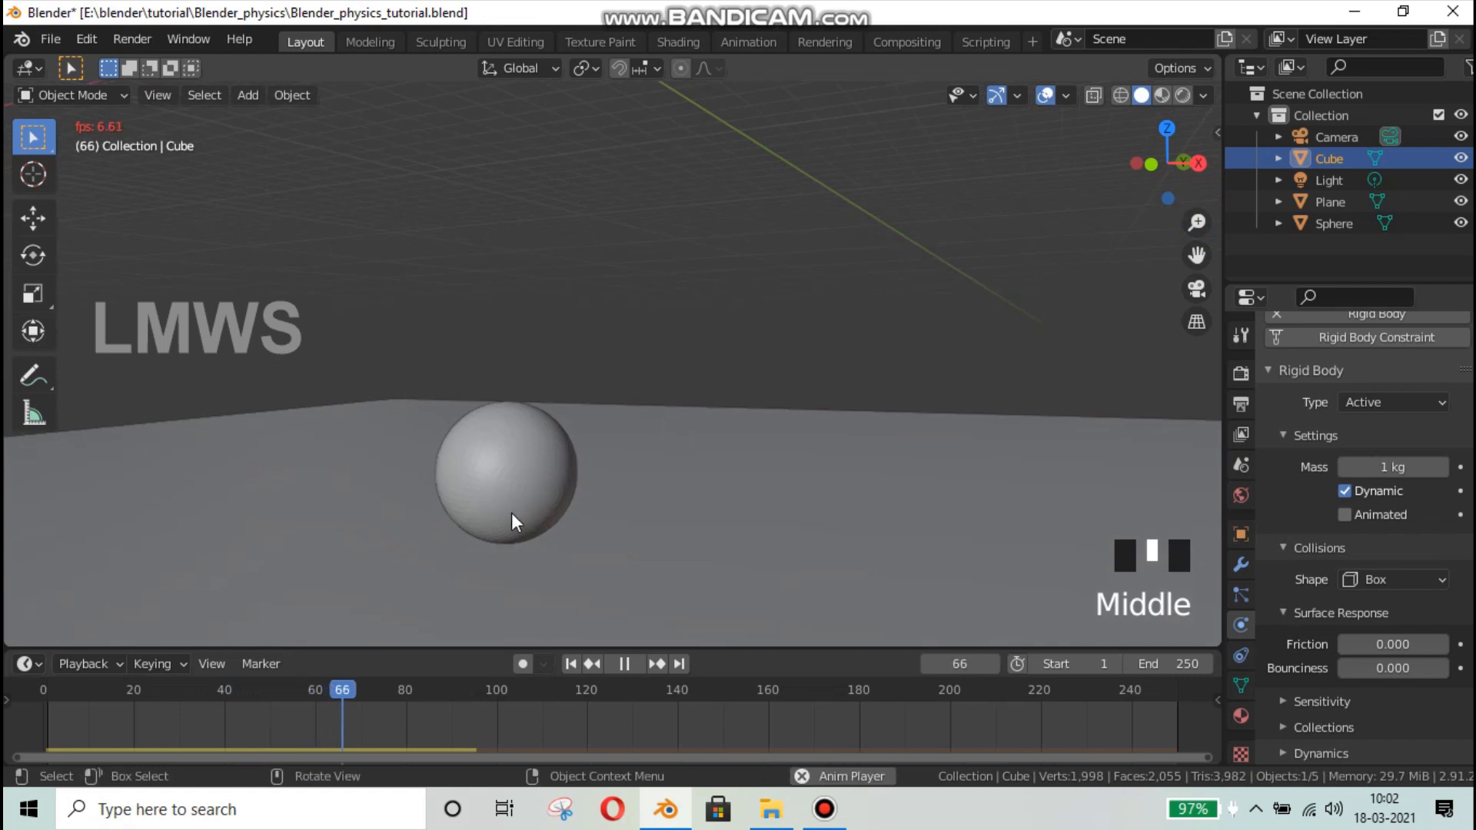
pyautogui.scroll(-3, 560, 495)
pyautogui.keyDown('shift'); pyautogui.moveTo(559, 496); pyautogui.dragTo(604, 464, button='middle'); pyautogui.keyUp('shift')
pyautogui.scroll(3, 509, 522)
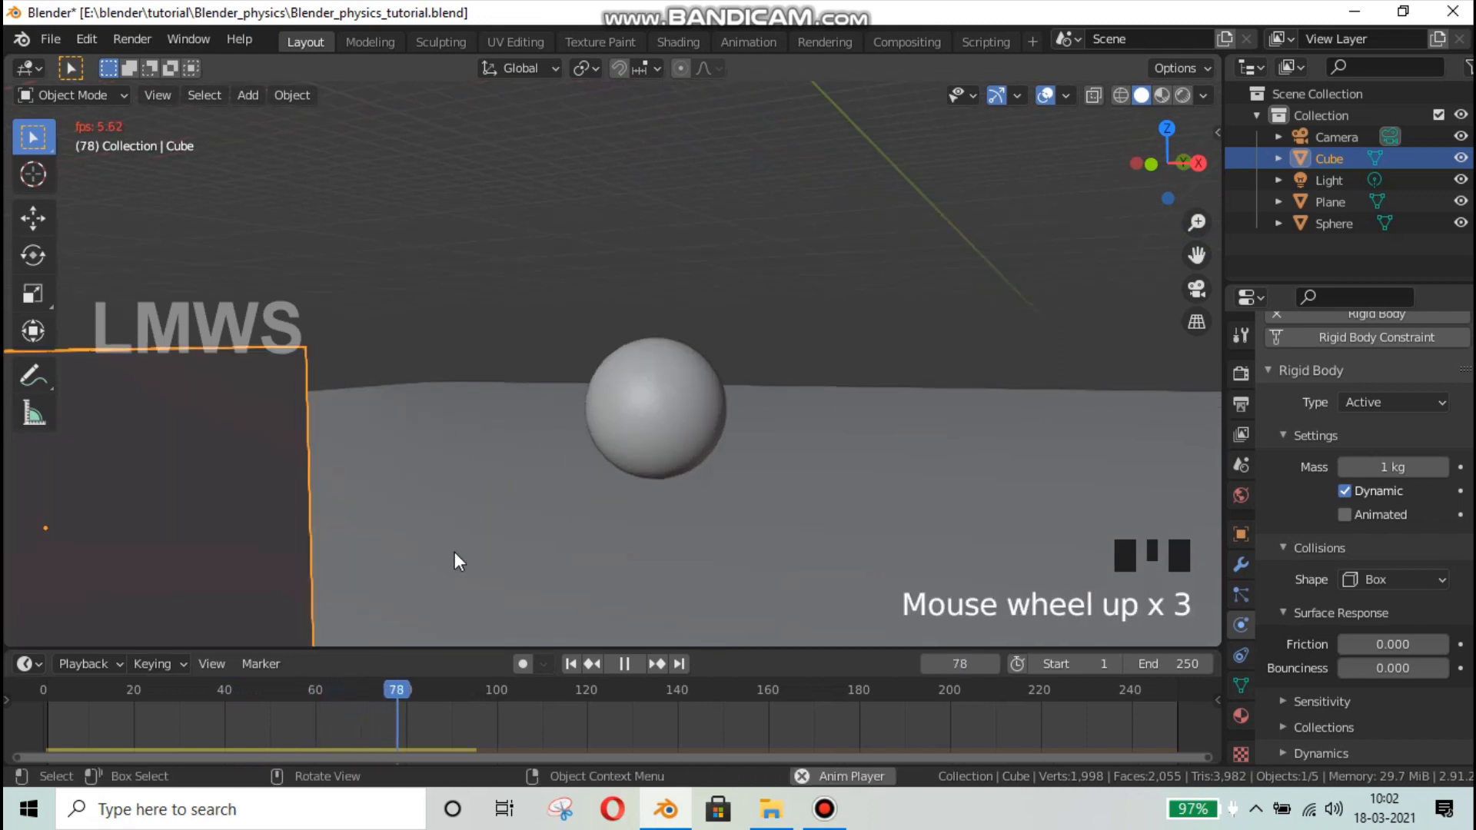
pyautogui.scroll(-1, 398, 593)
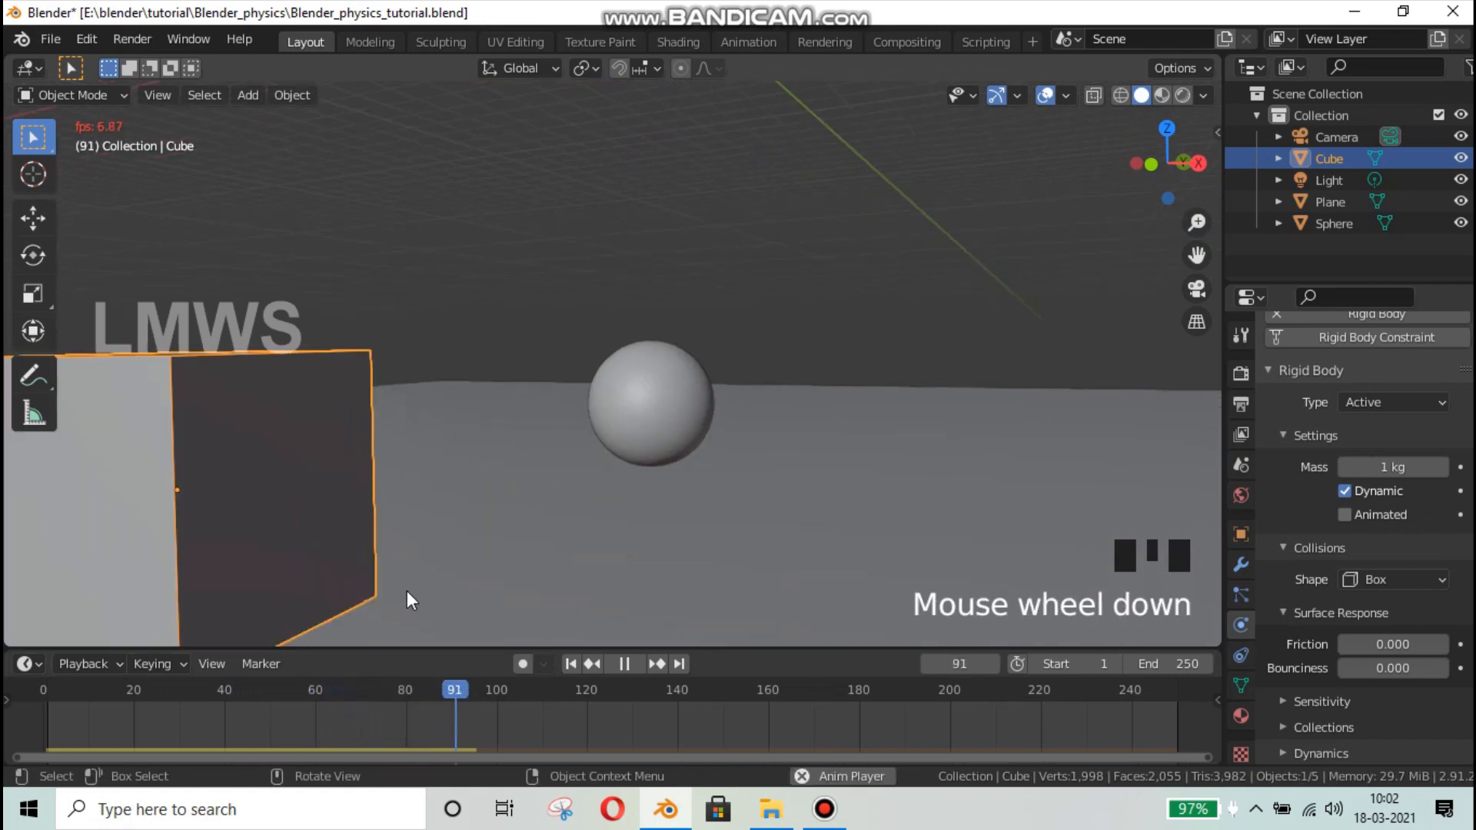
pyautogui.scroll(-2, 716, 492)
pyautogui.moveTo(715, 496); pyautogui.dragTo(669, 499, button='middle')
# - Select the plane and set its surface response friction to 0
pyautogui.click(1093, 469)
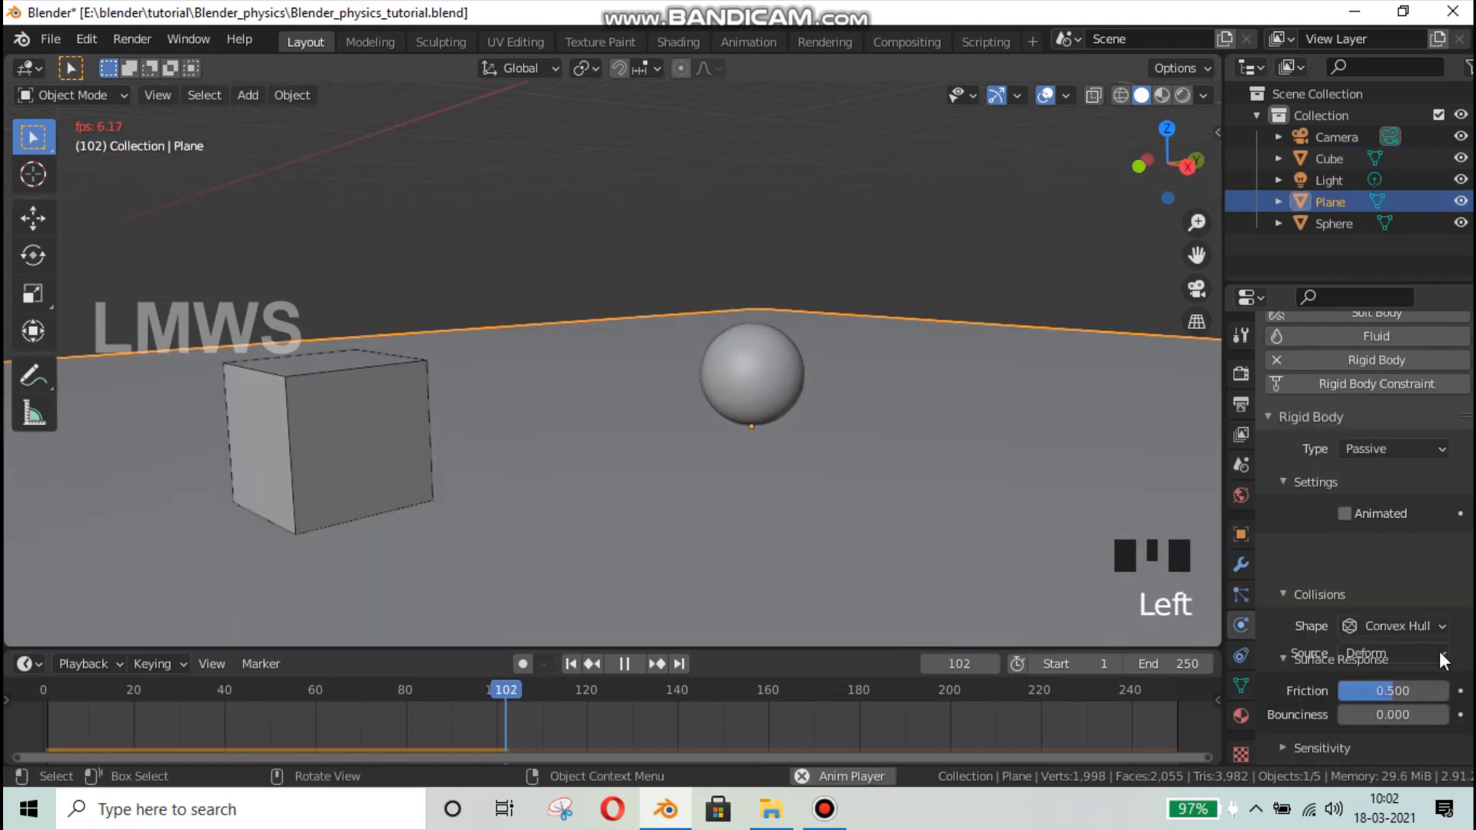
pyautogui.click(1390, 669)
pyautogui.write('0')
pyautogui.press('Return')
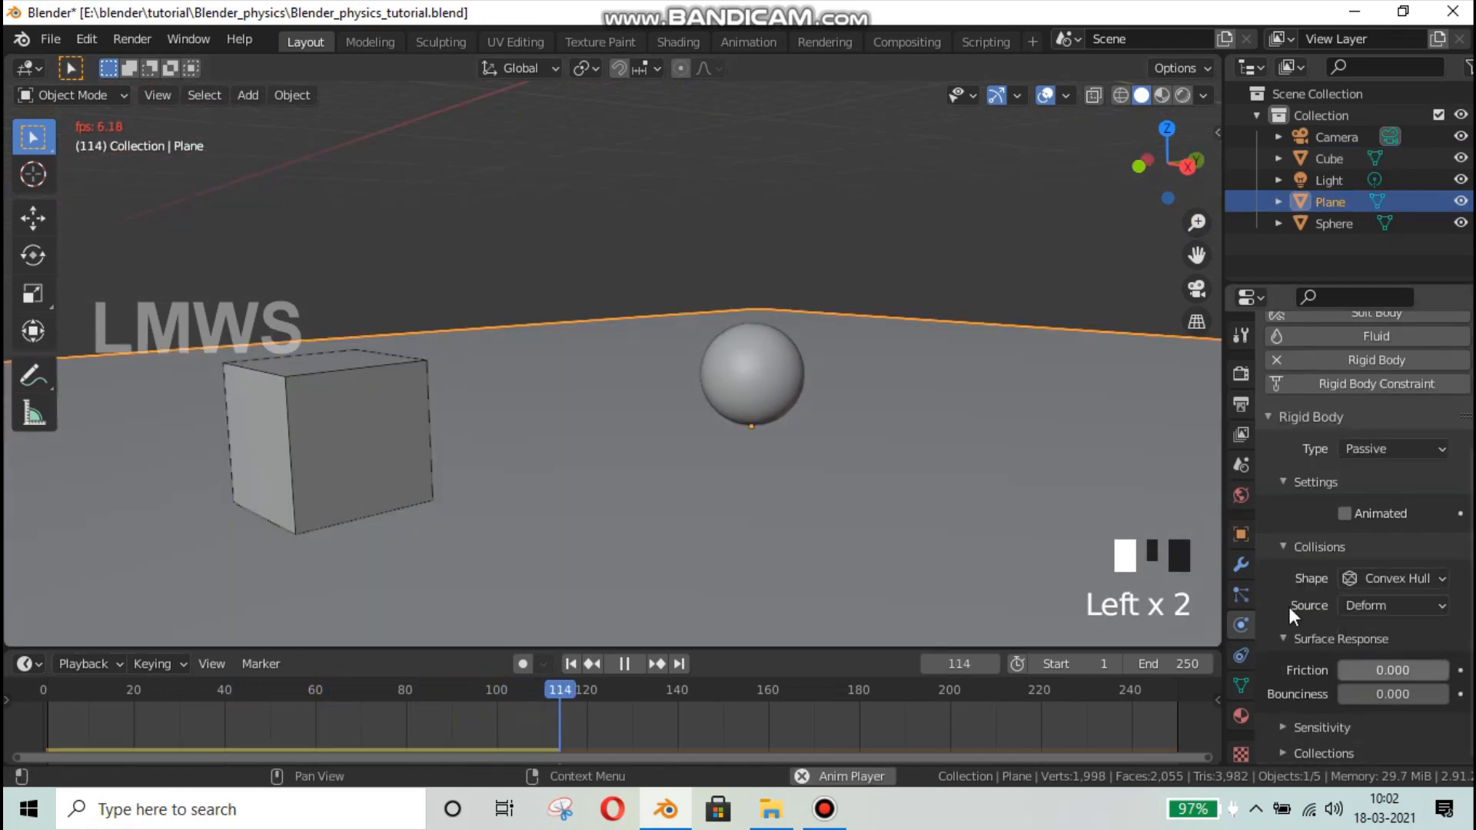
# - Replay the fall from frame 1 and examine the cube's contact with the plane up close
pyautogui.click(571, 663)
pyautogui.press('space')
pyautogui.press('space')
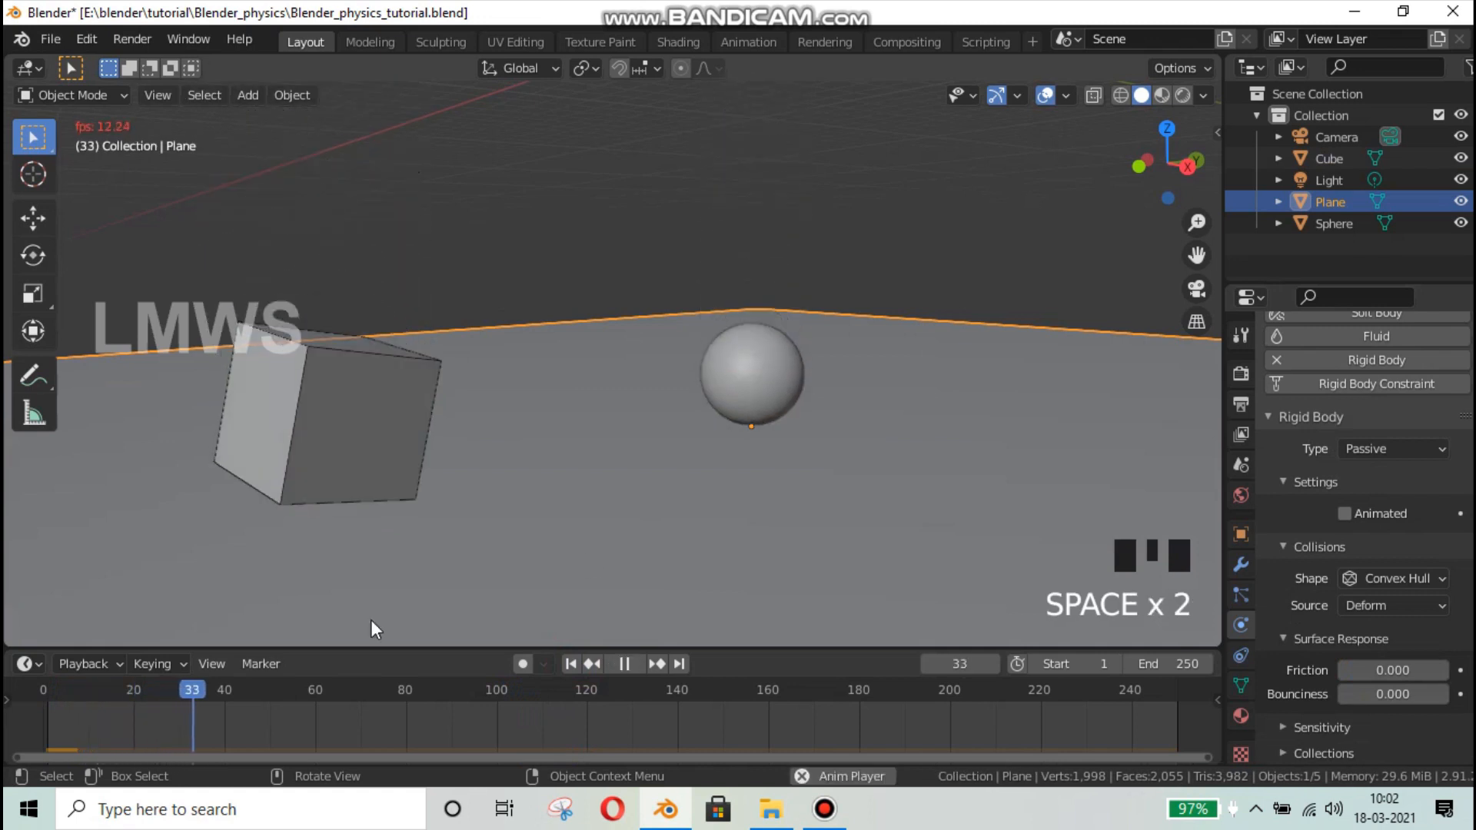
pyautogui.click(567, 664)
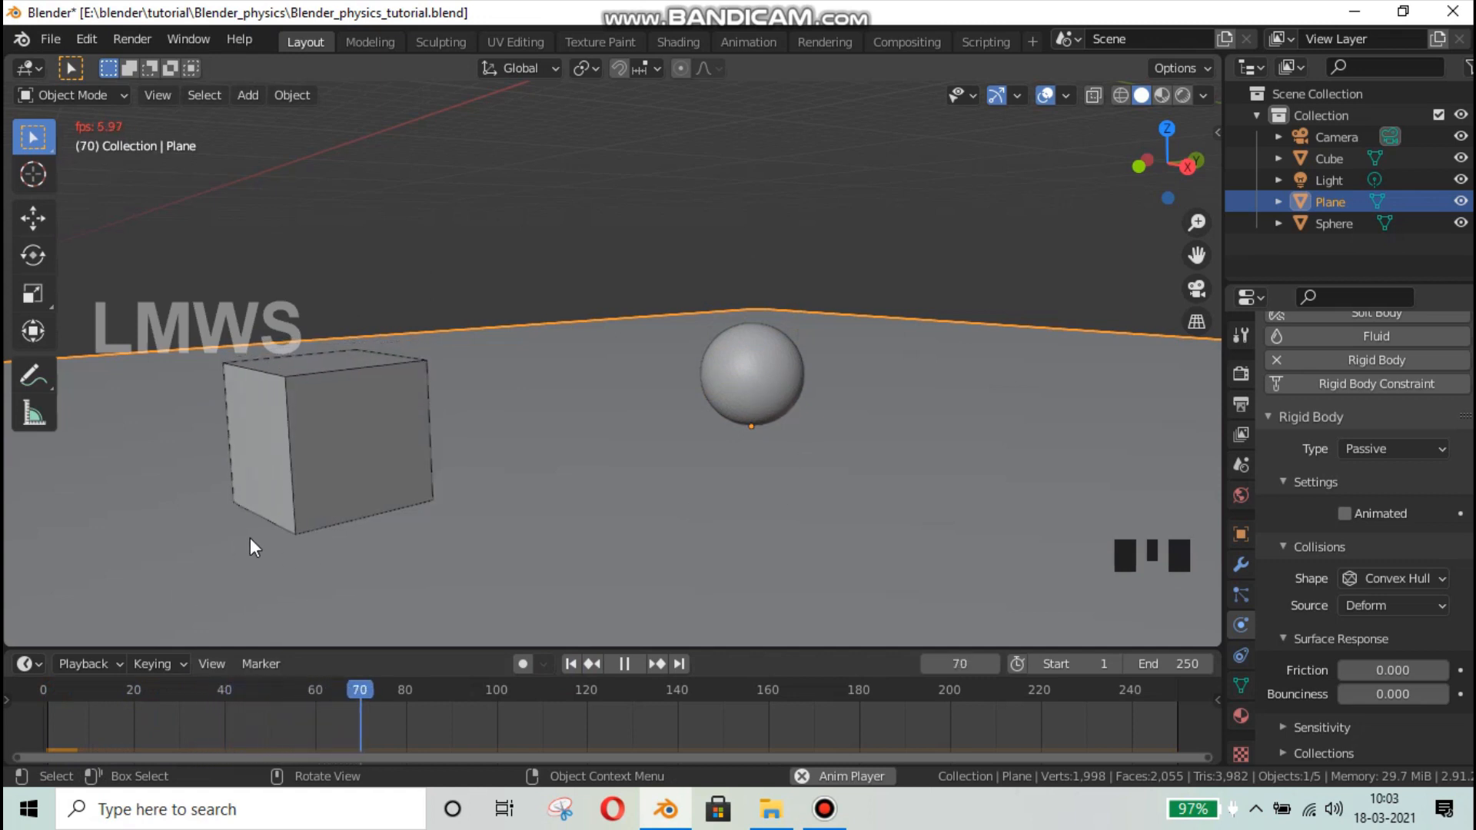
pyautogui.keyDown('shift'); pyautogui.moveTo(487, 514); pyautogui.dragTo(458, 537, button='middle'); pyautogui.keyUp('shift')
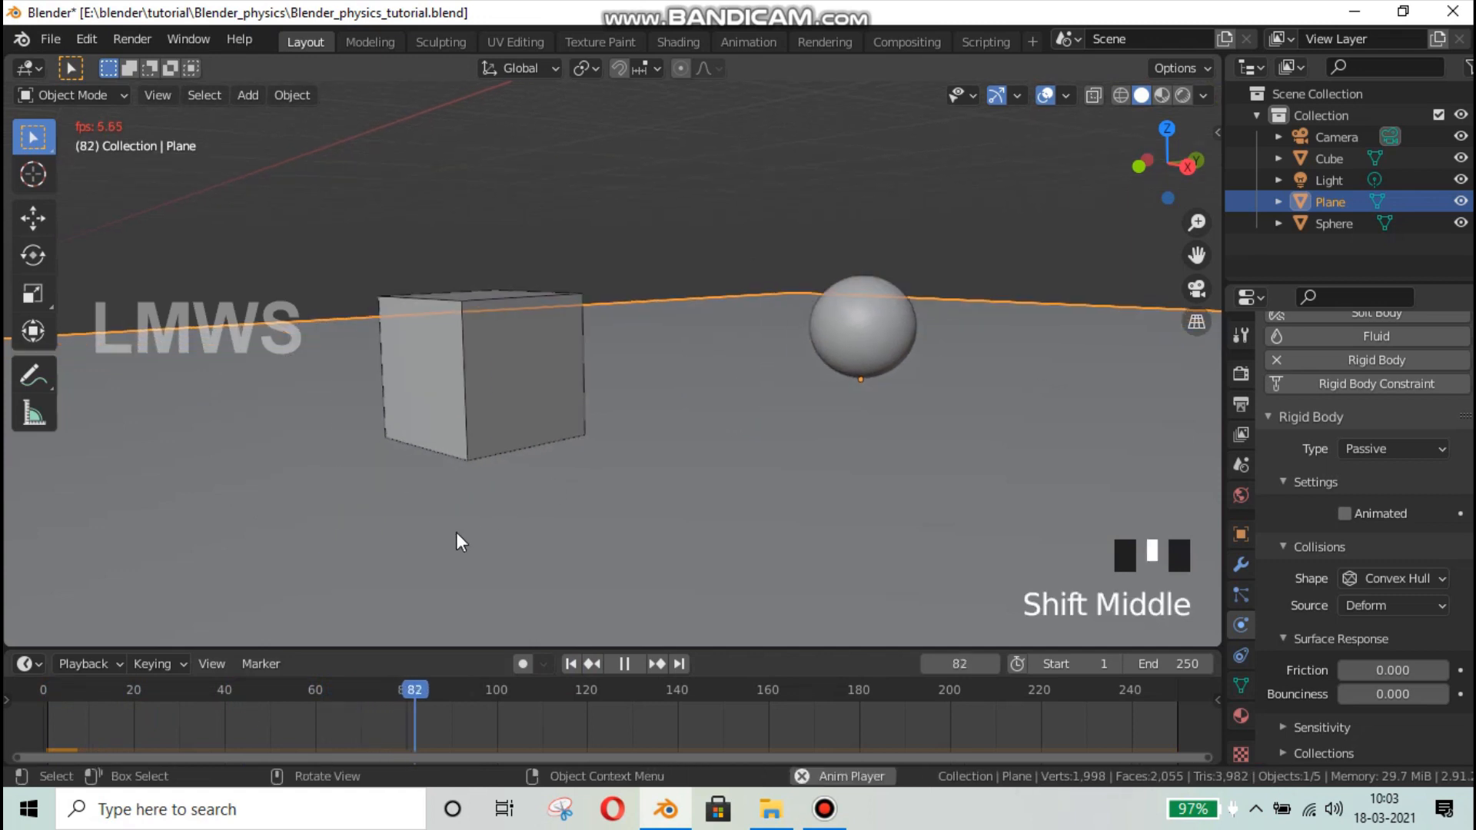
pyautogui.scroll(3, 459, 542)
pyautogui.scroll(3, 457, 538)
pyautogui.keyDown('shift'); pyautogui.moveTo(541, 455); pyautogui.dragTo(350, 461, button='middle'); pyautogui.keyUp('shift')
pyautogui.scroll(3, 350, 460)
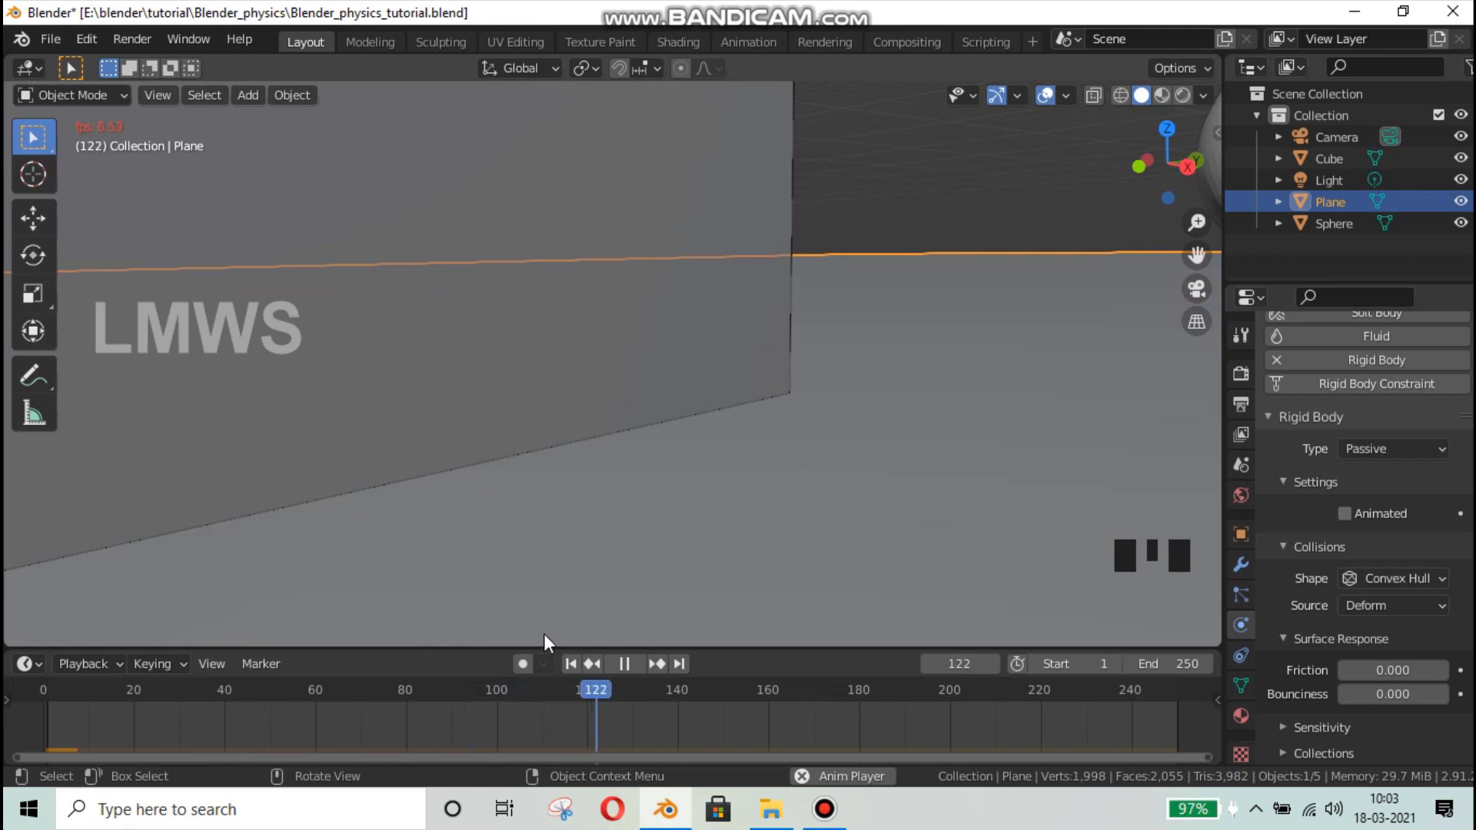
# - Restart the simulation, skip toward the end of the timeline, and watch both objects land again from farther away
pyautogui.click(572, 664)
pyautogui.scroll(-2, 666, 459)
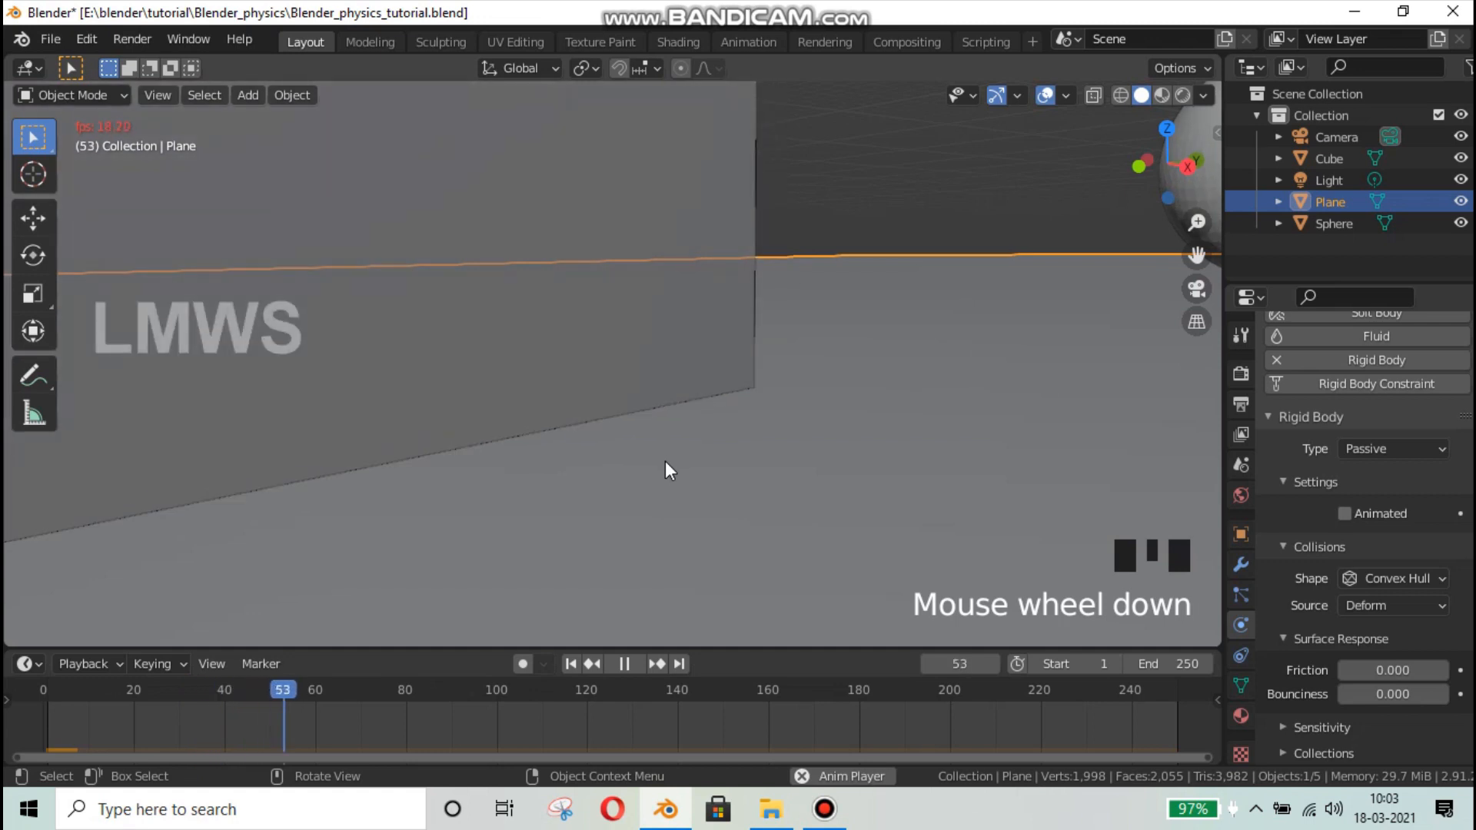
pyautogui.click(1151, 694)
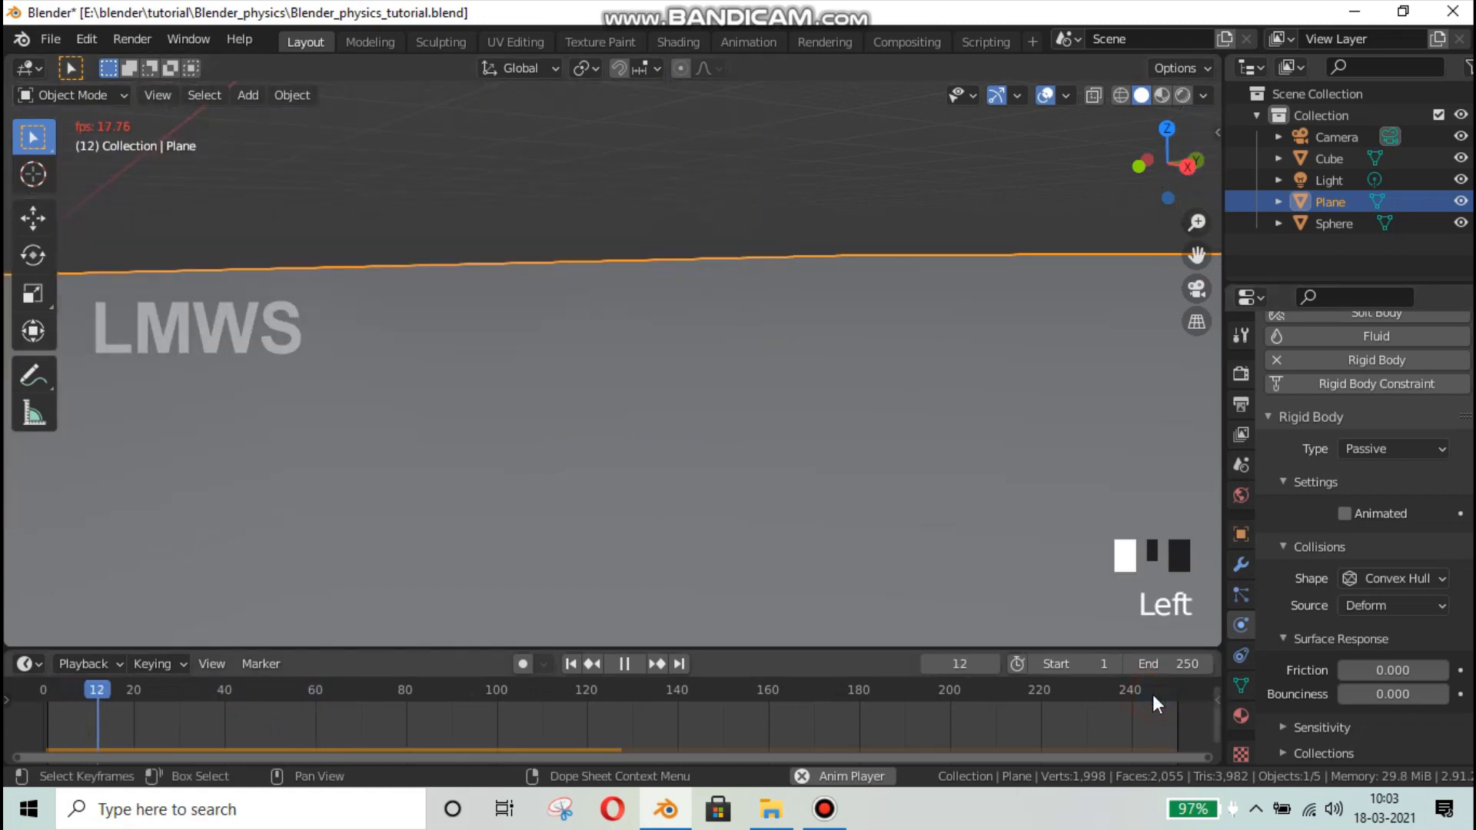
pyautogui.scroll(-2, 654, 432)
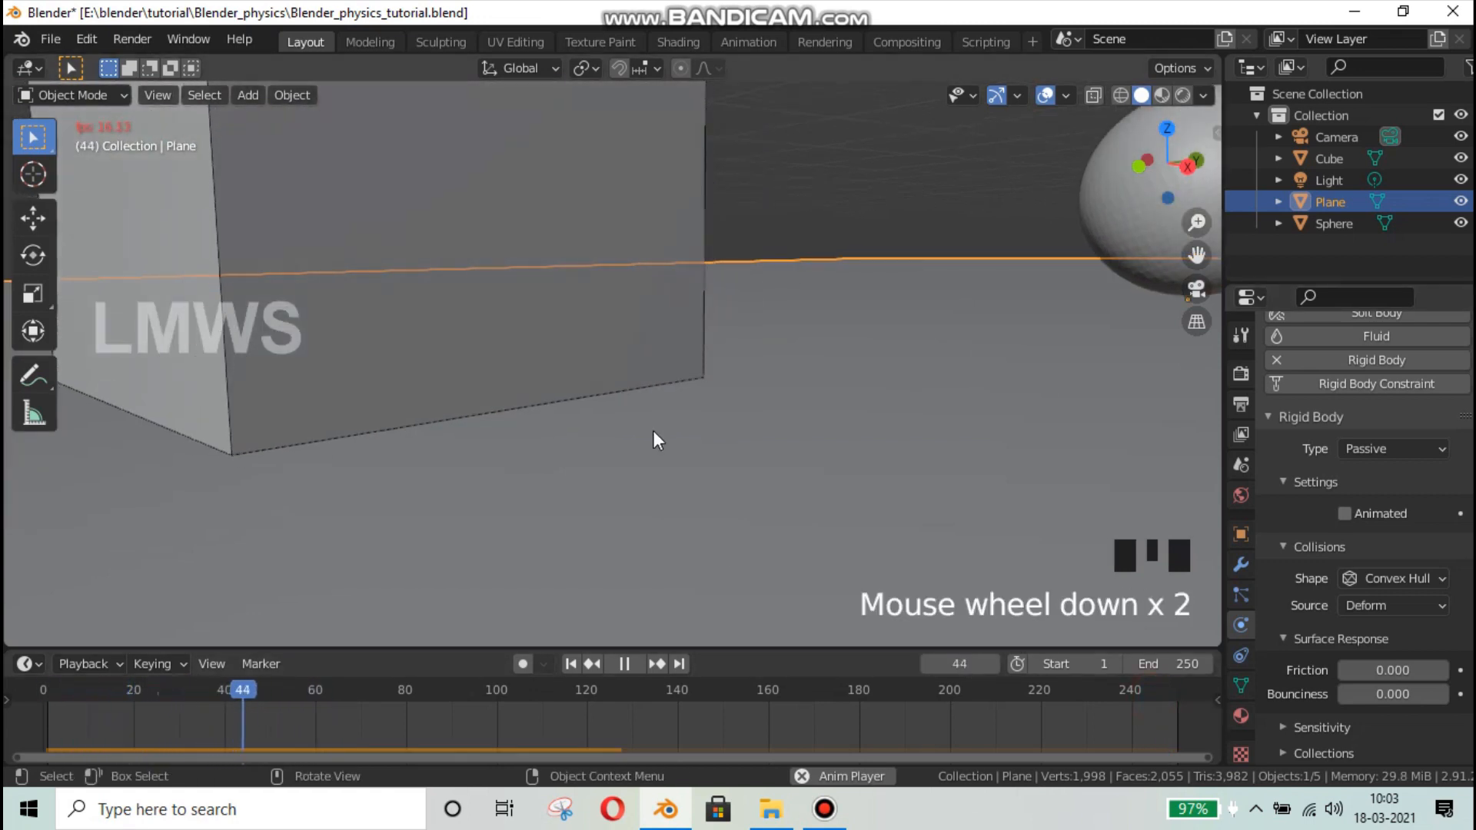
pyautogui.scroll(-3, 688, 419)
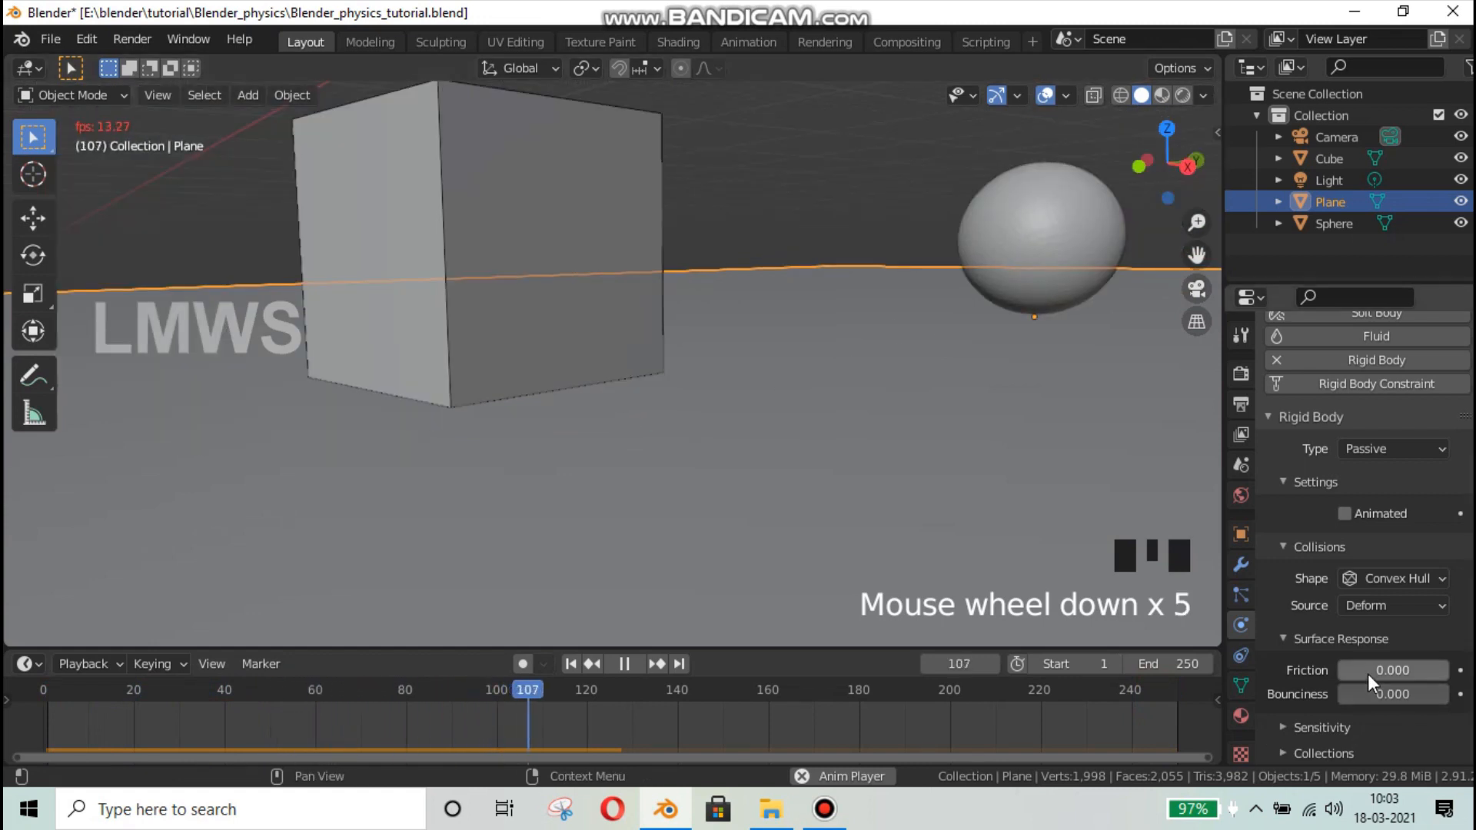
# - Set the sphere's friction to 1 and replay the fall
pyautogui.click(1019, 228)
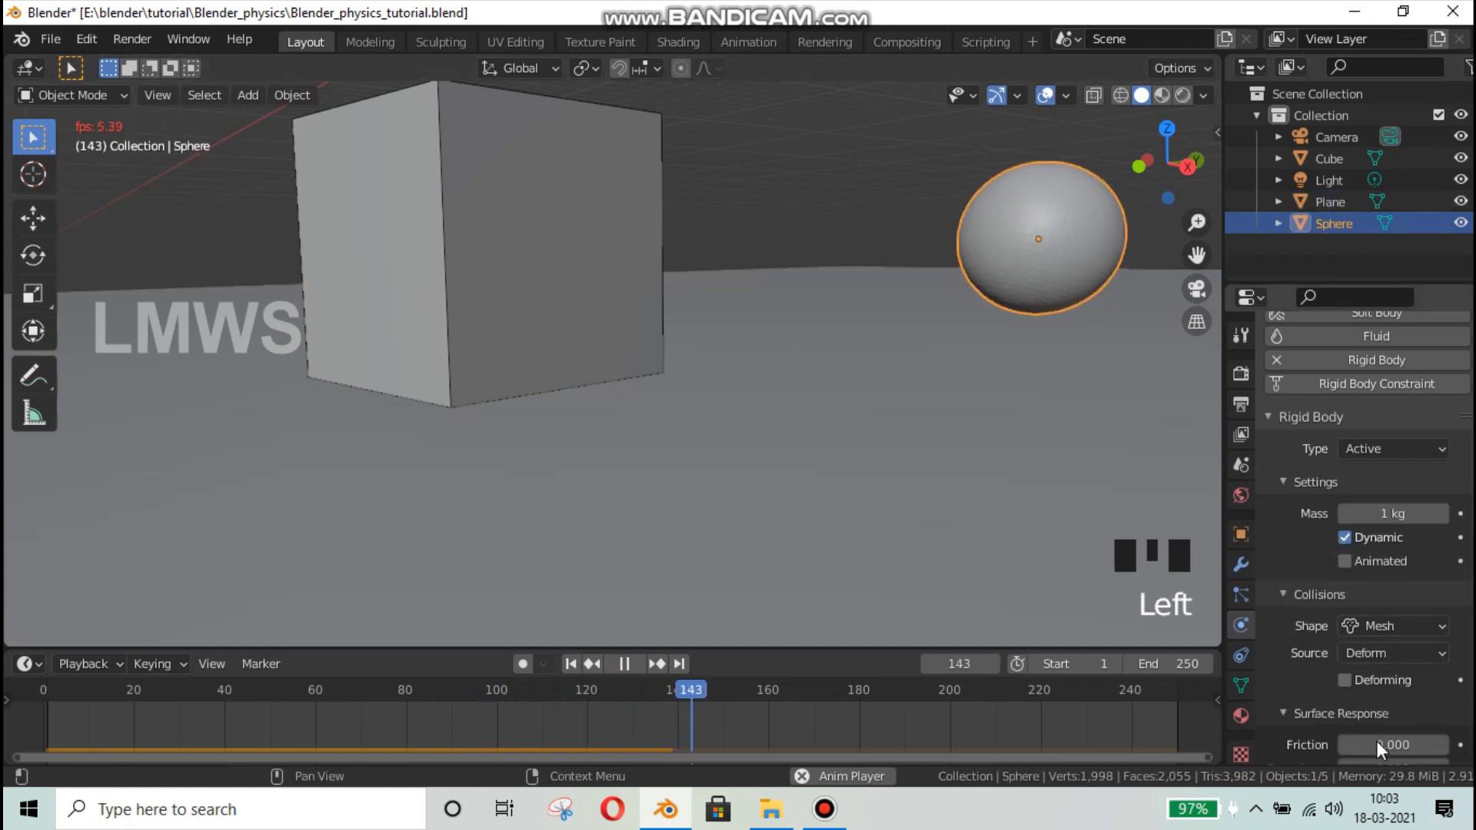
pyautogui.click(1376, 743)
pyautogui.write('1')
pyautogui.press('Return')
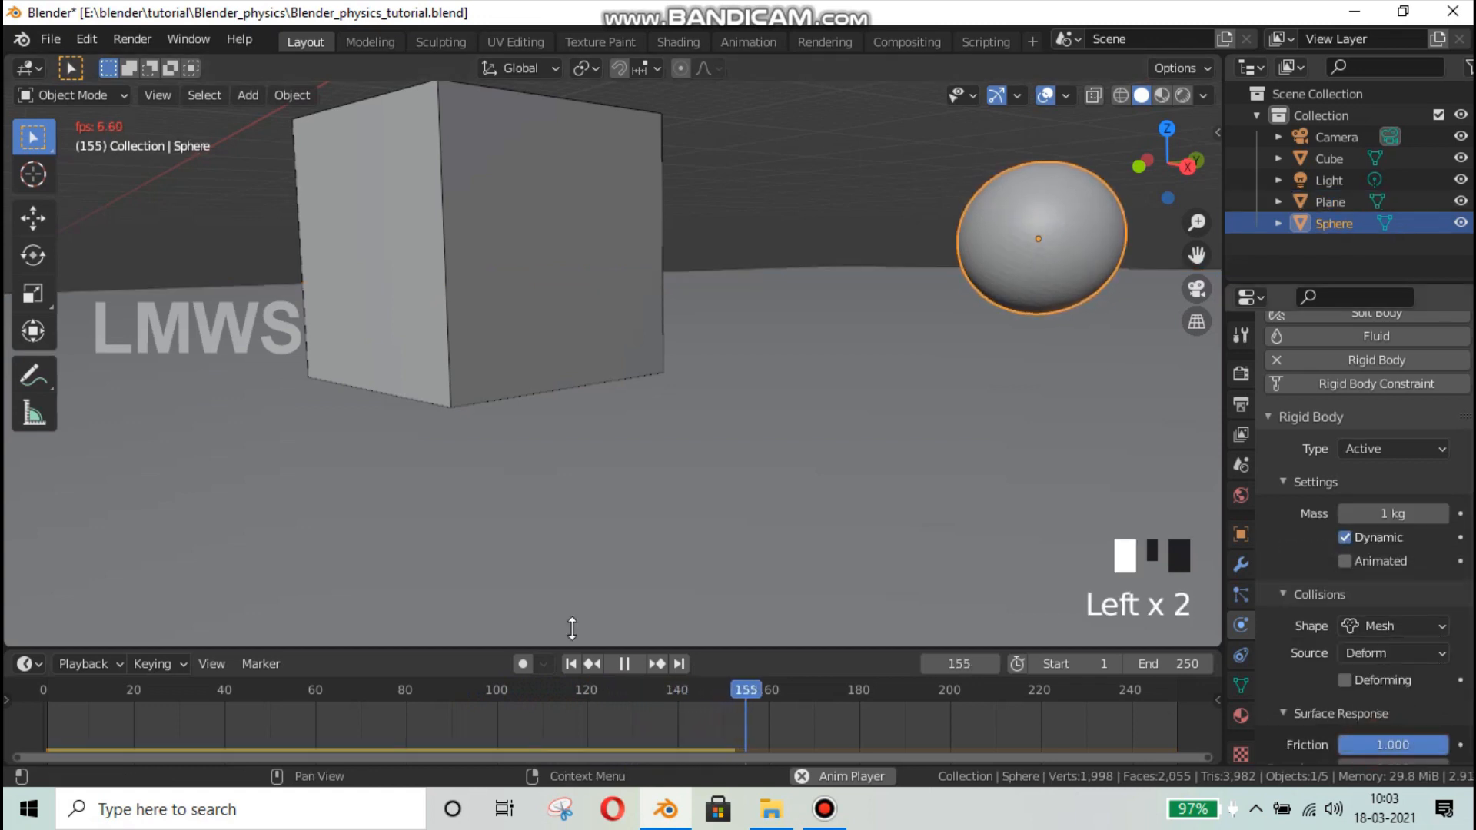
pyautogui.click(591, 663)
pyautogui.scroll(-1, 553, 589)
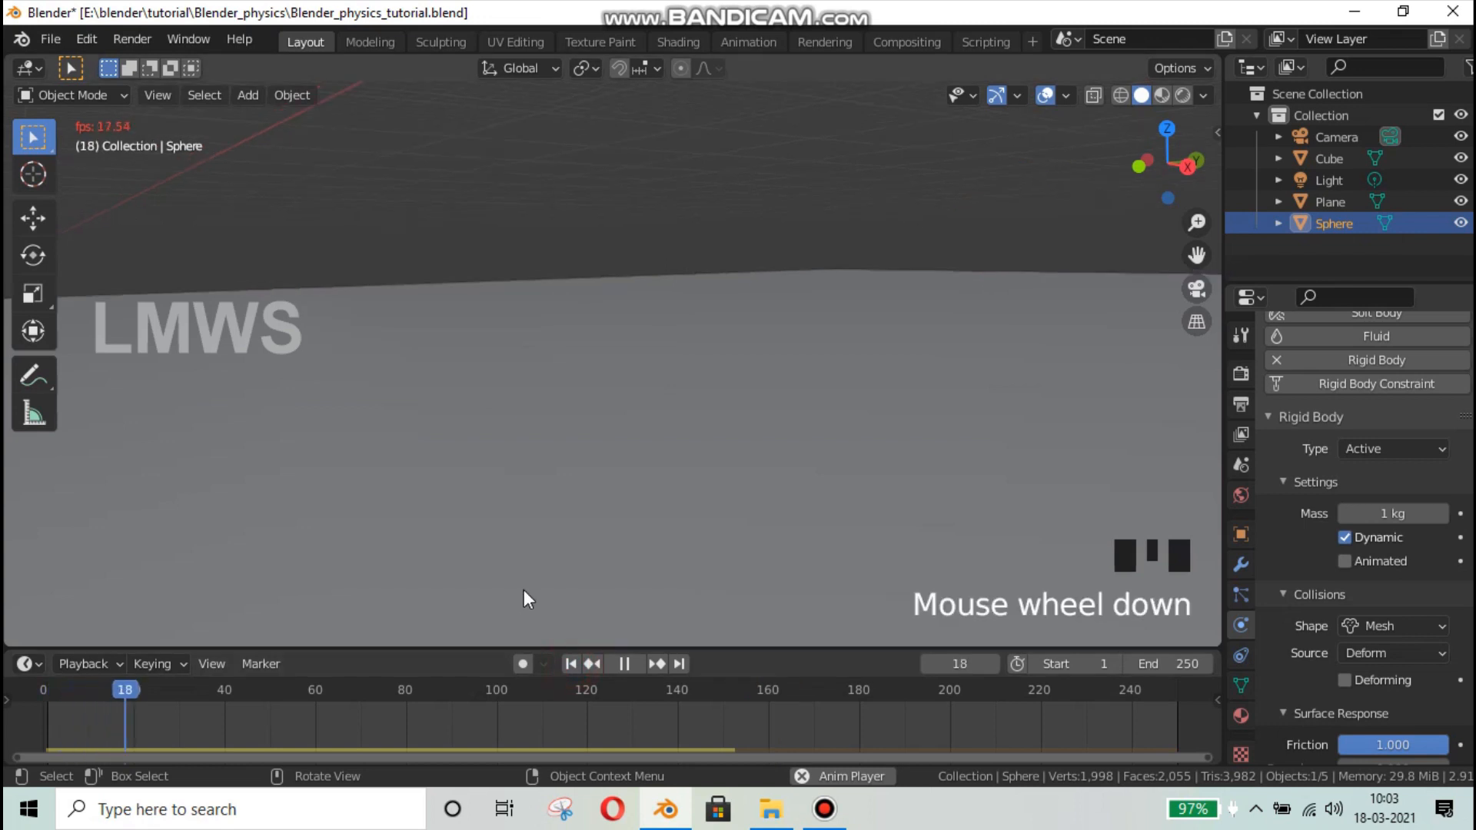
# - Set the plane's friction to 1 and replay the fall from frame 1
pyautogui.click(937, 466)
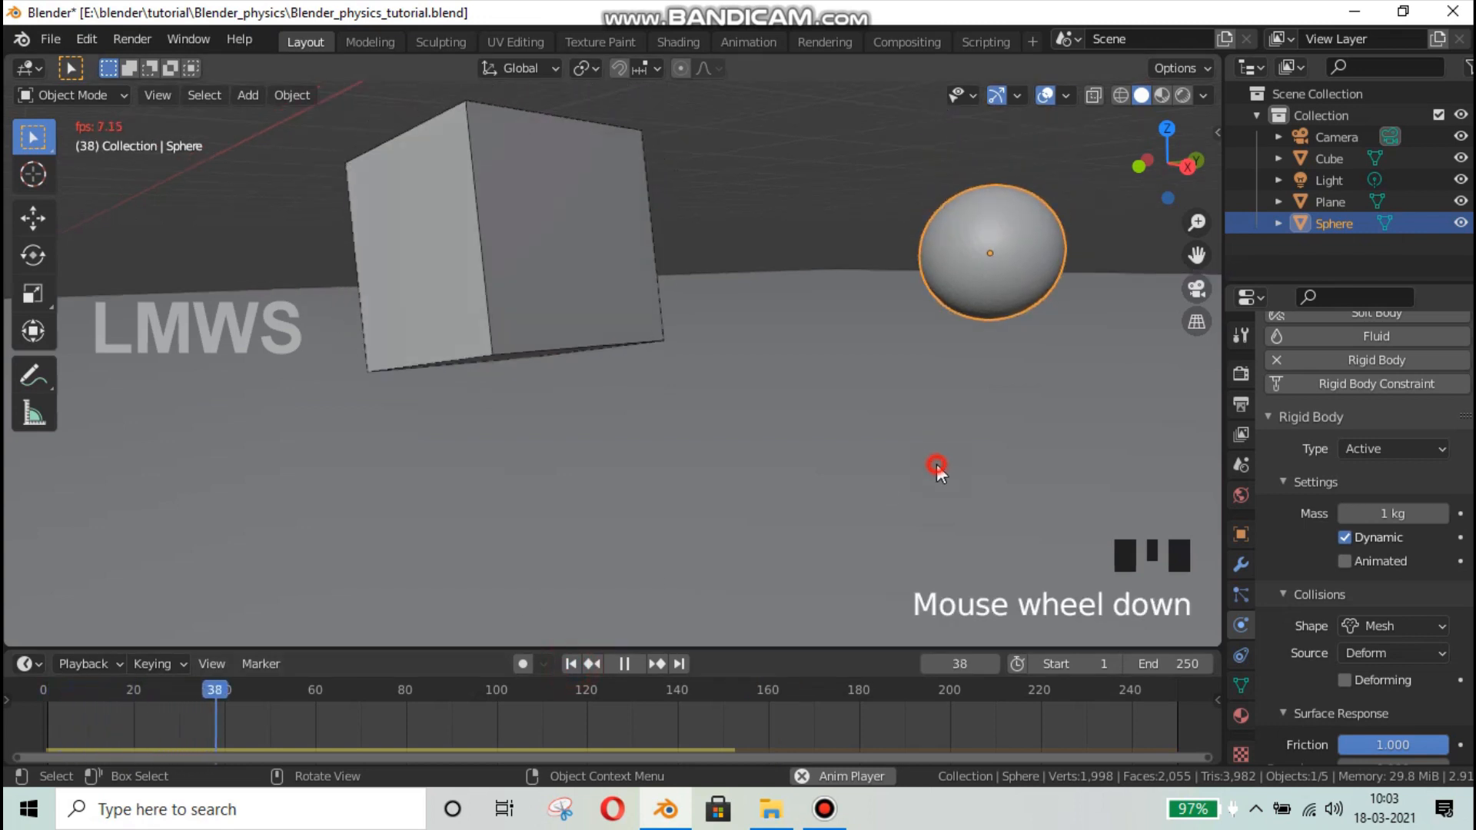
pyautogui.scroll(-2, 1399, 723)
pyautogui.doubleClick(1381, 673)
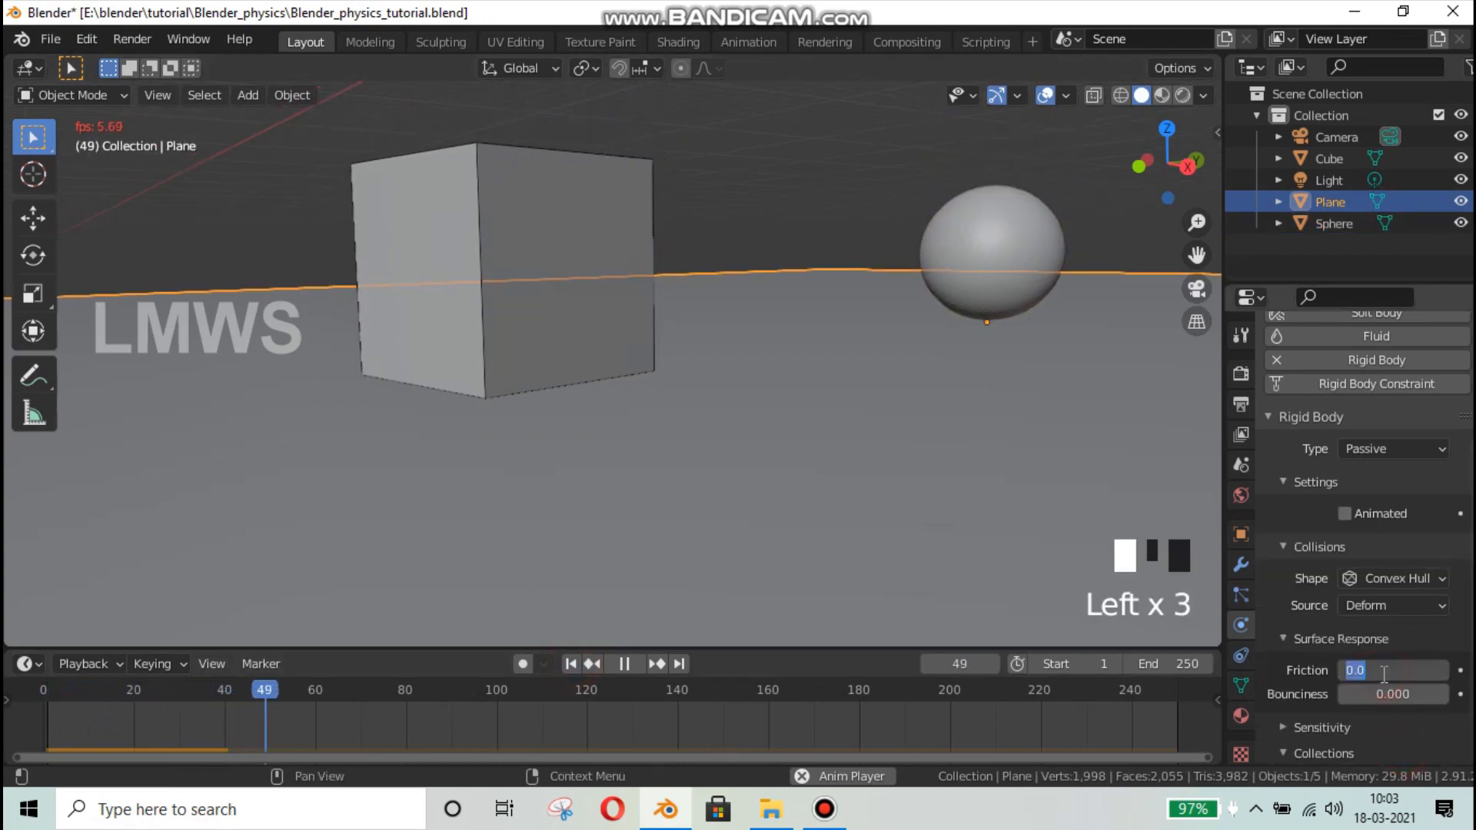
pyautogui.write('1')
pyautogui.press('Return')
pyautogui.click(571, 664)
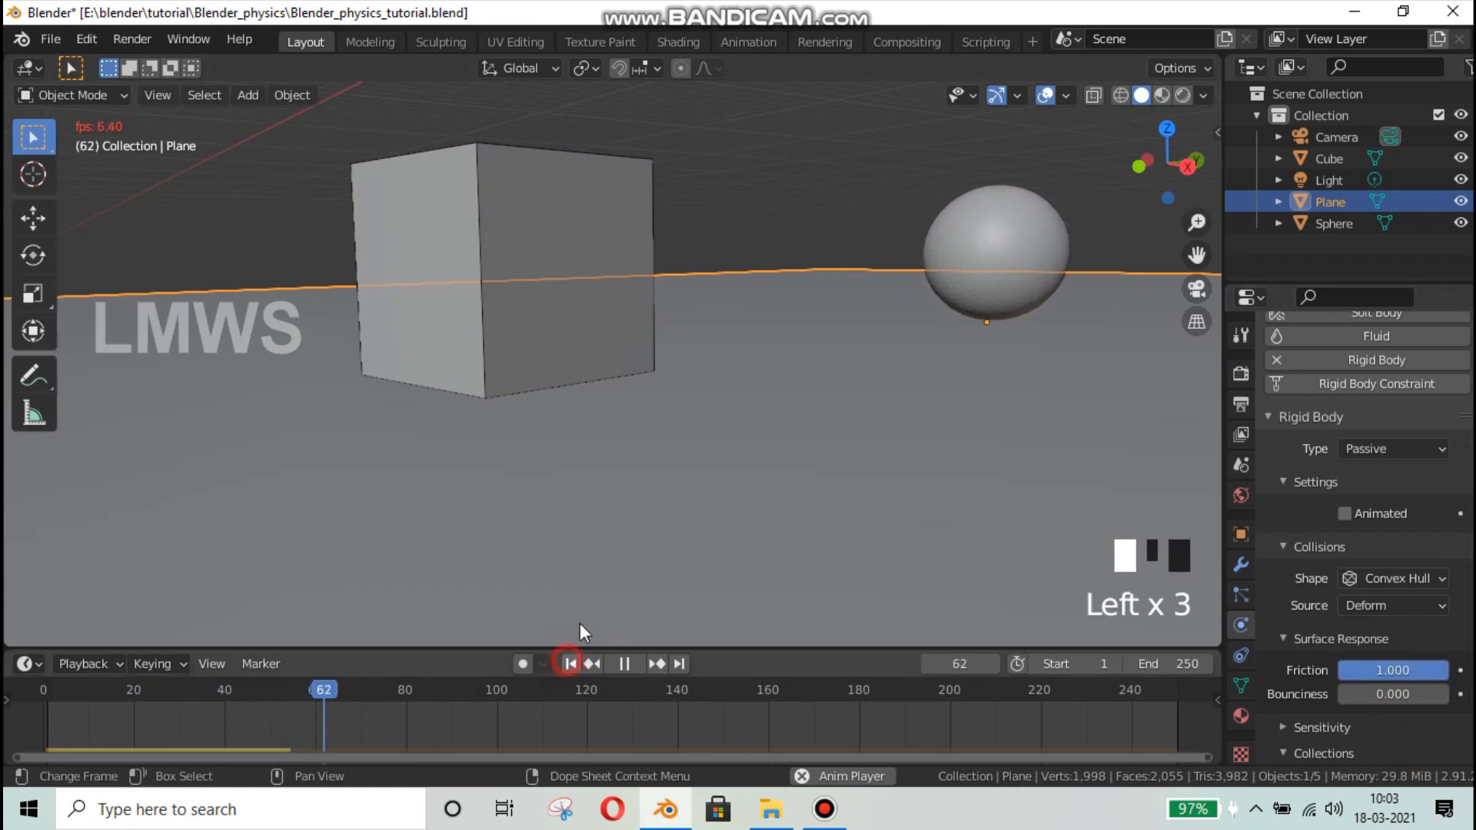
pyautogui.scroll(-1, 638, 533)
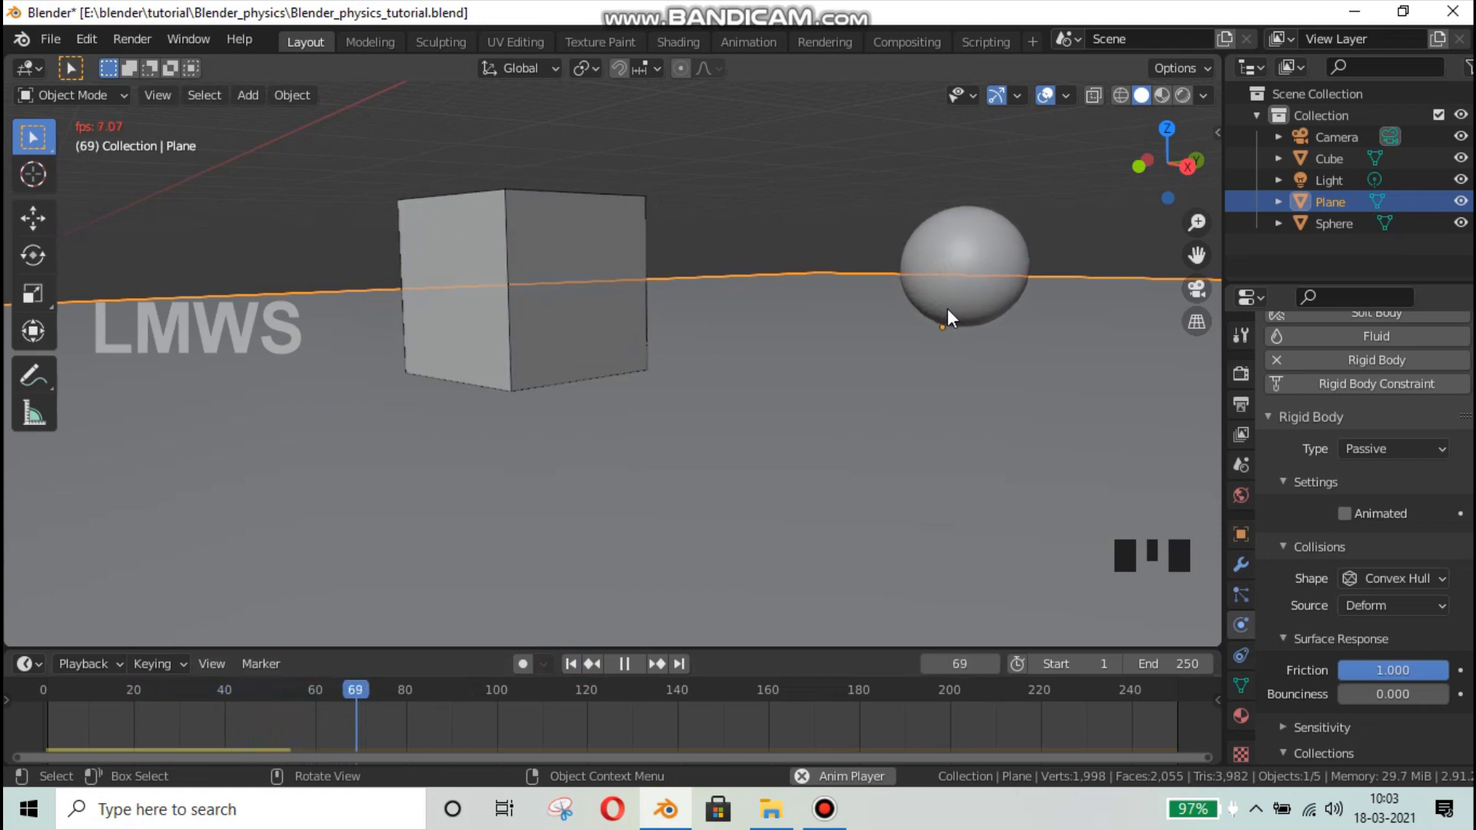
# - Select the sphere and save the Blender_physics_tutorial.blend file
pyautogui.click(949, 242)
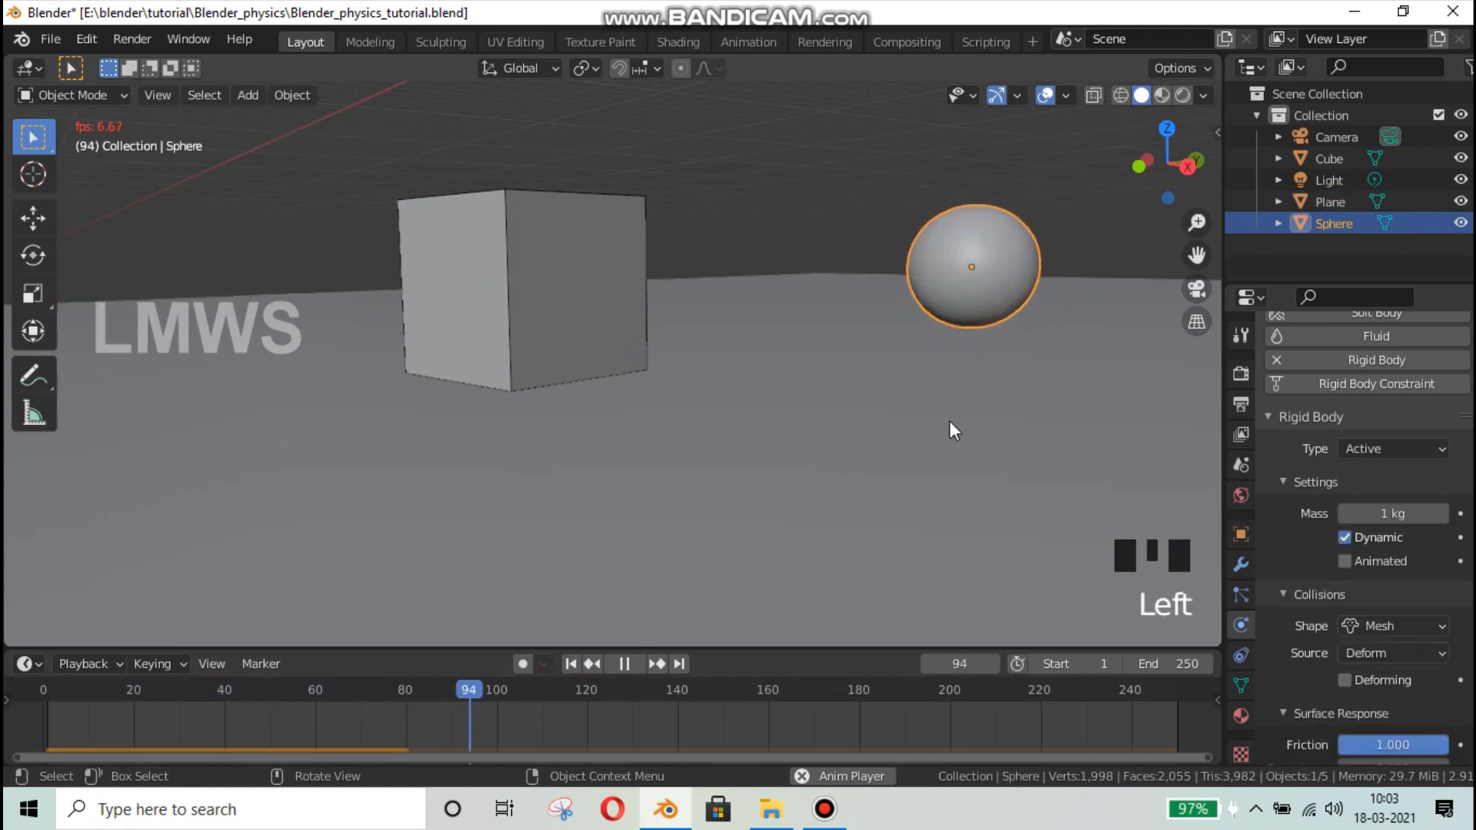
pyautogui.hotkey('ctrl', 's')
pyautogui.scroll(-3, 1349, 747)
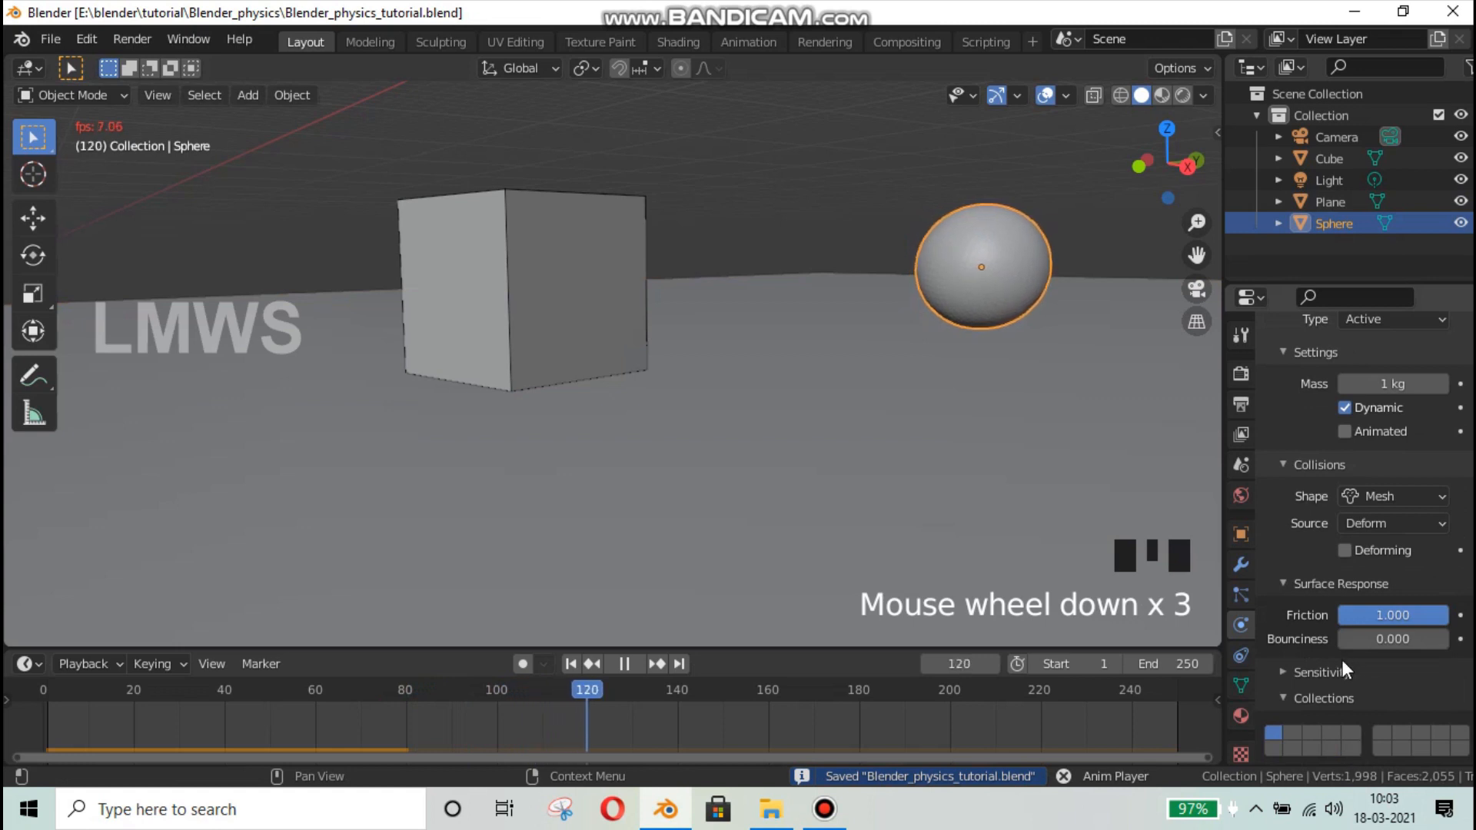
pyautogui.click(824, 808)
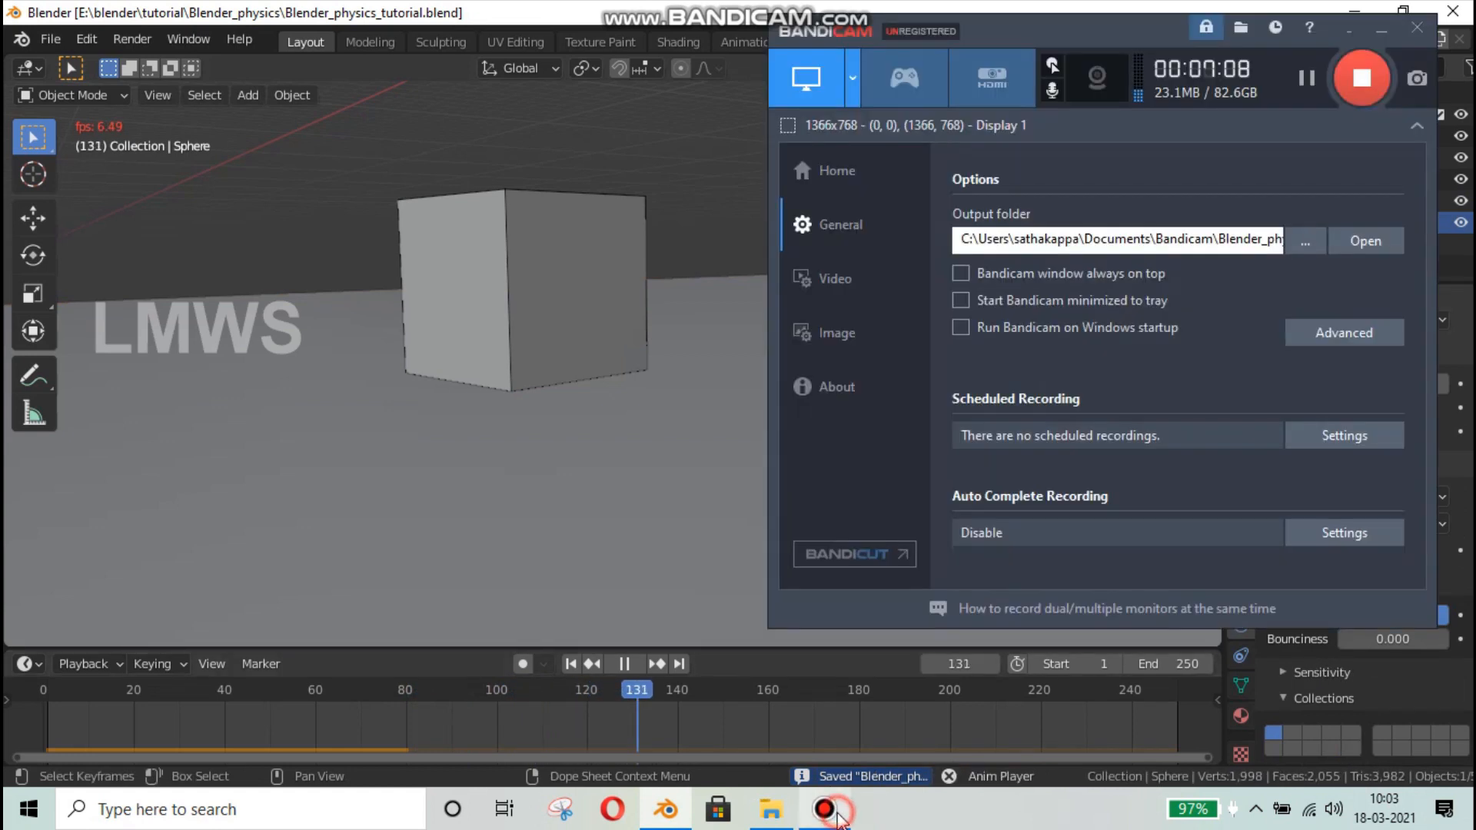
pyautogui.click(668, 7)
# - Examine the cube and the sphere on the plane from other angles during playback
pyautogui.moveTo(857, 411); pyautogui.dragTo(739, 412, button='middle')
pyautogui.scroll(-2, 742, 415)
pyautogui.scroll(1, 593, 422)
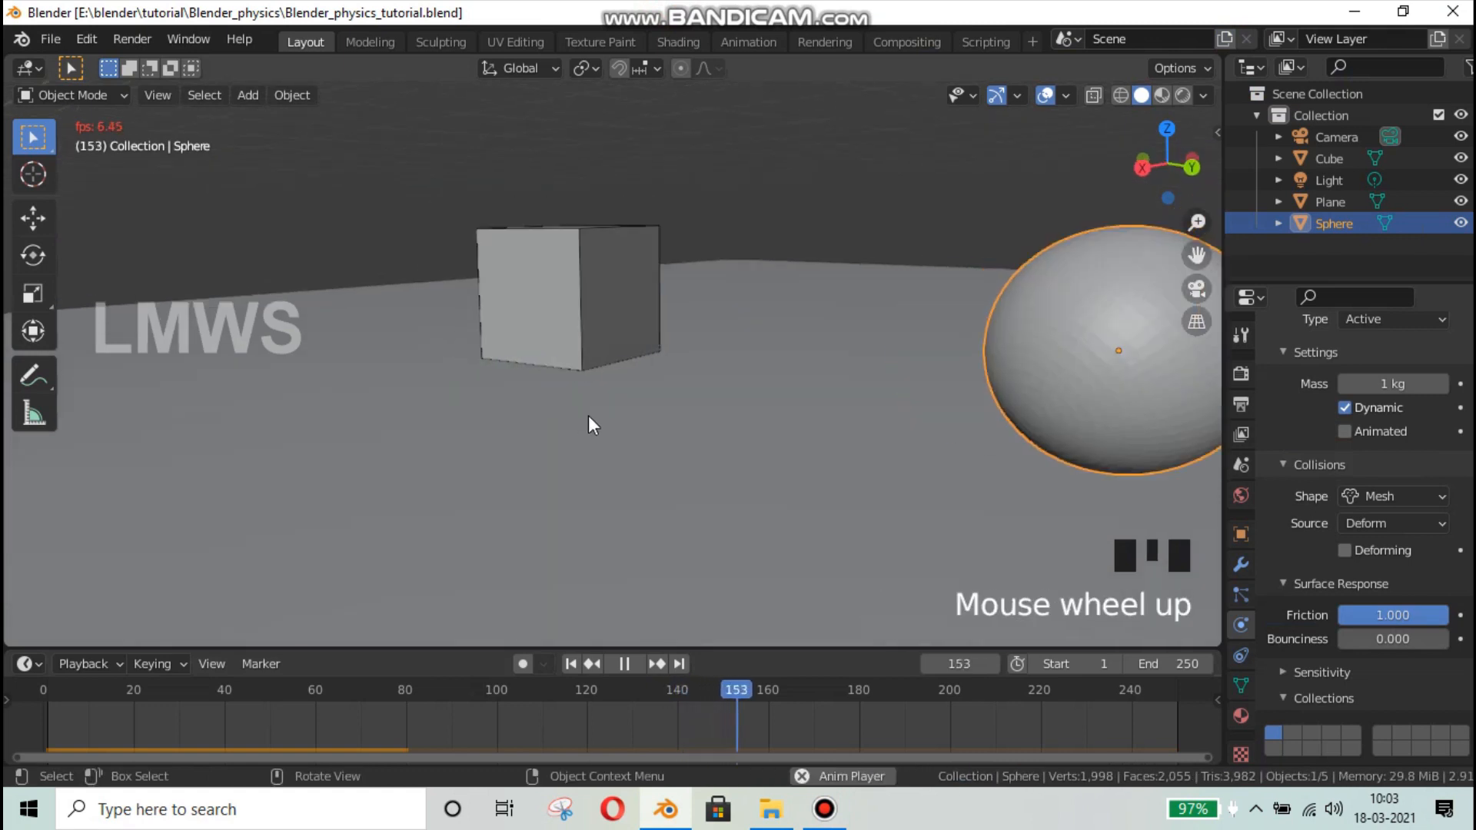
pyautogui.moveTo(593, 422); pyautogui.dragTo(842, 429, button='middle')
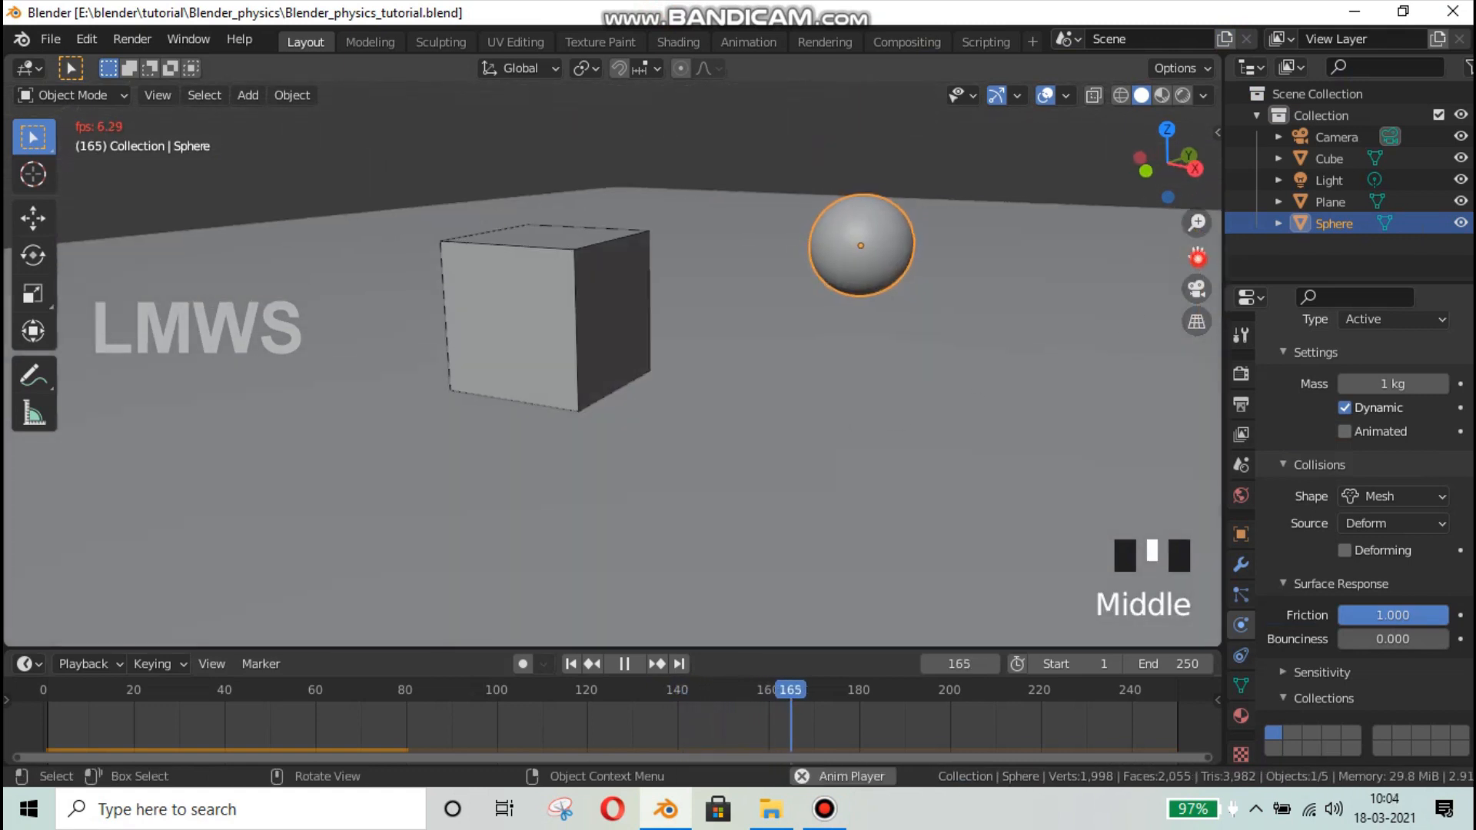
pyautogui.moveTo(1197, 257); pyautogui.dragTo(1068, 295)
pyautogui.scroll(2, 993, 283)
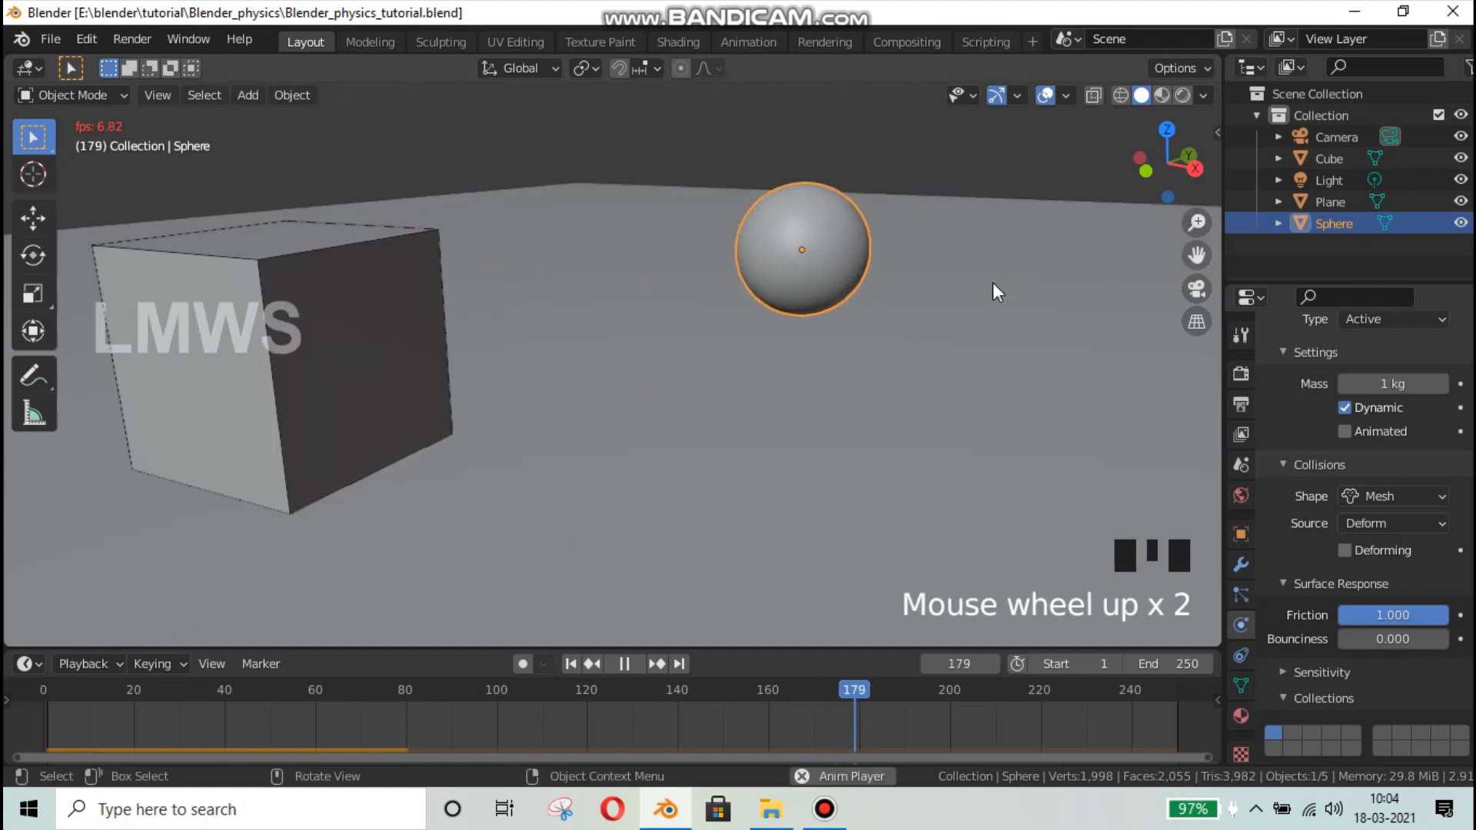
# - Save the file and review the collision shape options available for the sphere
pyautogui.hotkey('ctrl', 's')
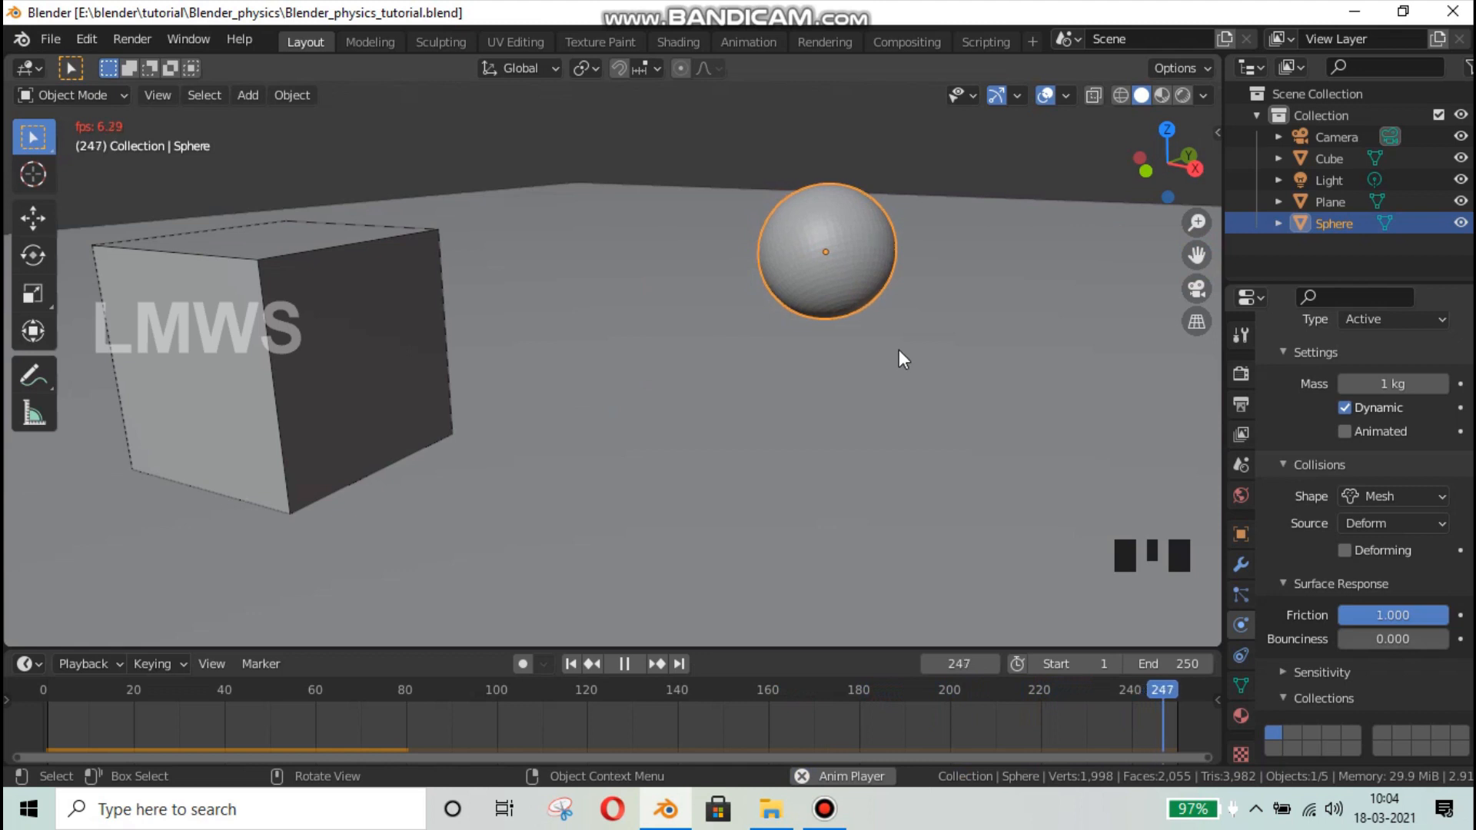
pyautogui.press('space')
pyautogui.scroll(-4, 1307, 593)
pyautogui.scroll(6, 1308, 575)
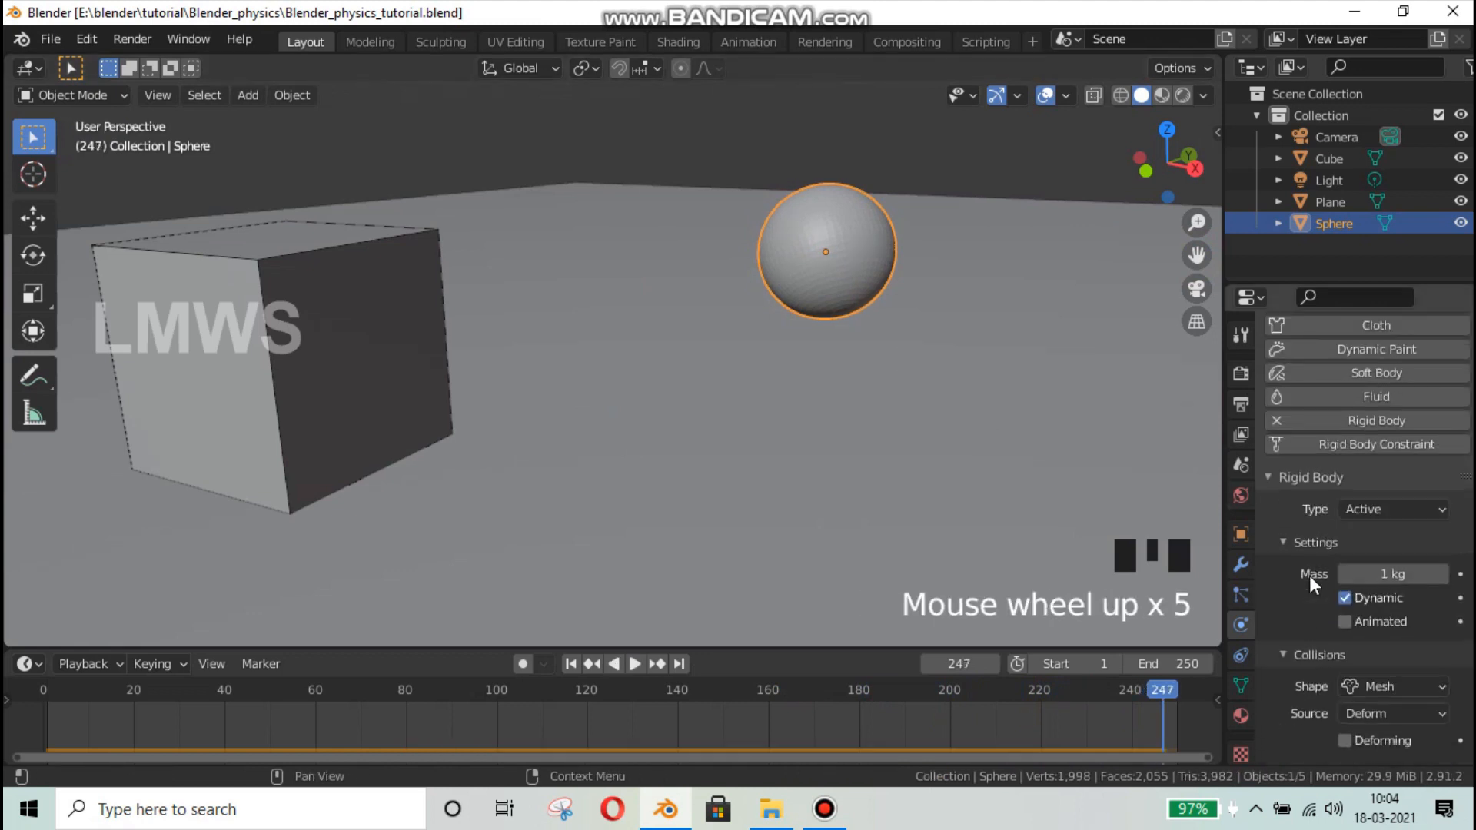
pyautogui.scroll(-2, 1345, 669)
pyautogui.click(1386, 647)
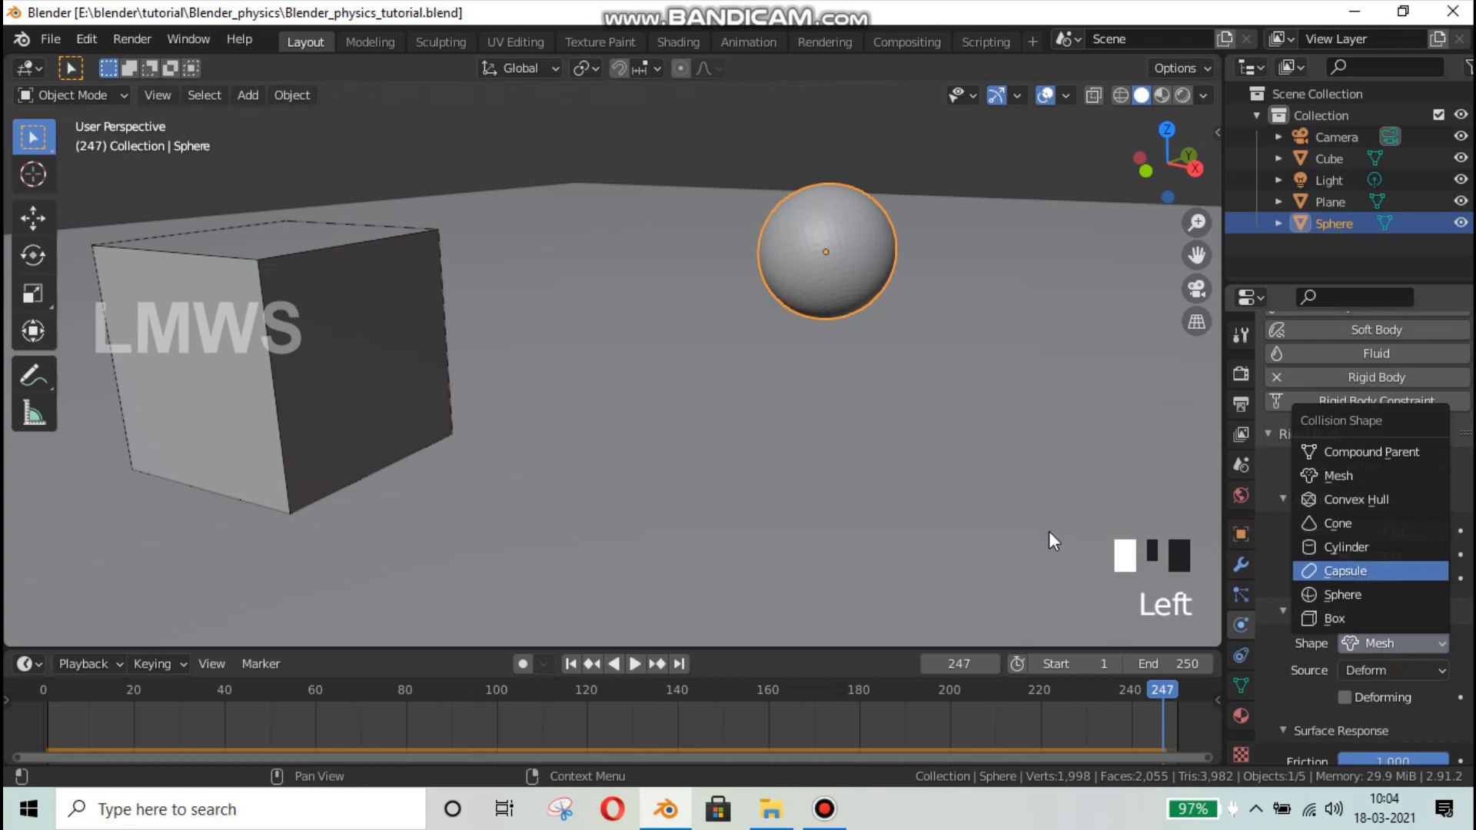
pyautogui.scroll(-4, 776, 269)
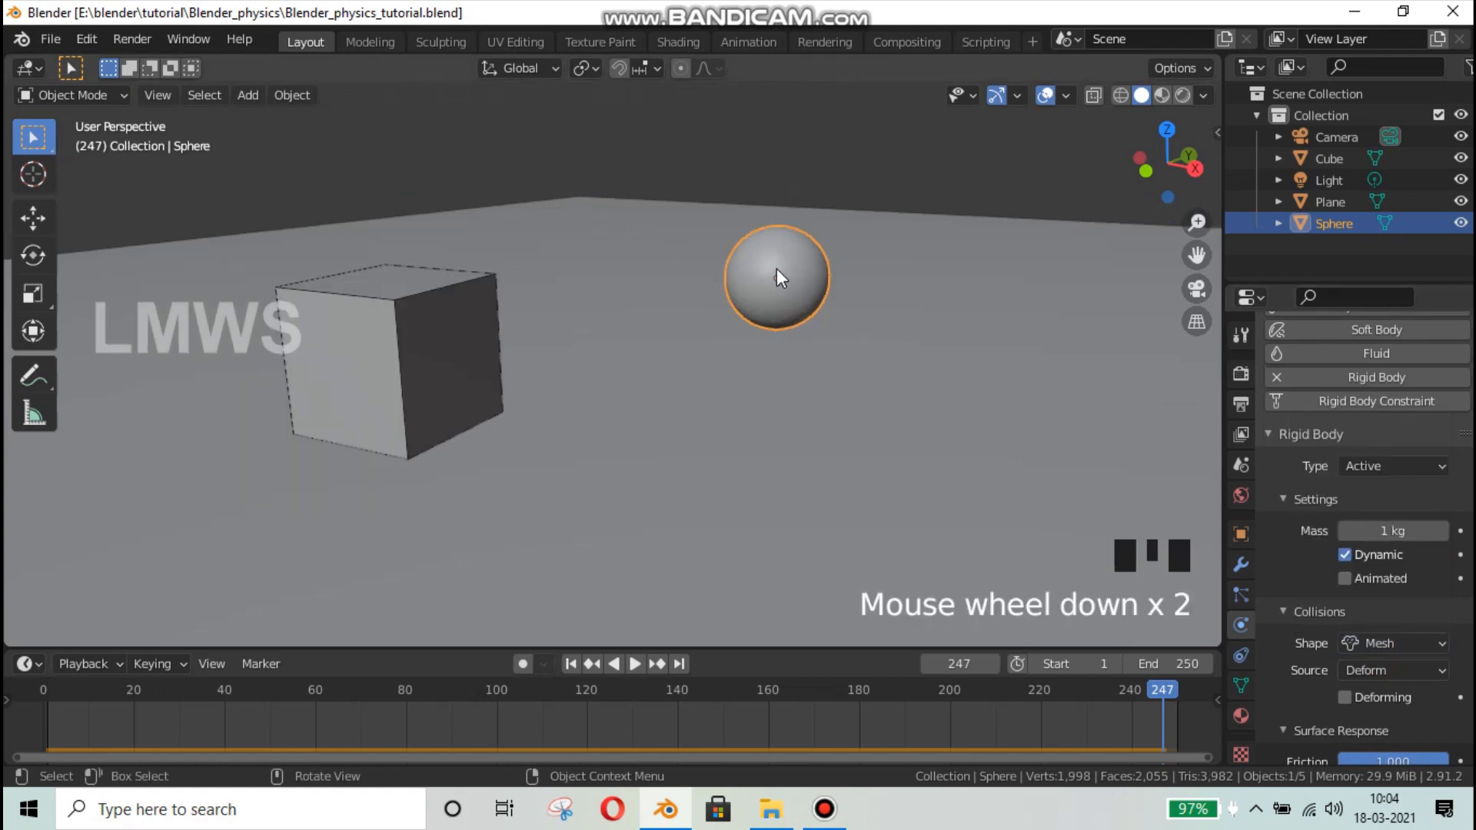
# - Return to frame 0 and add a cone mesh to the scene
pyautogui.click(45, 690)
pyautogui.moveTo(642, 348); pyautogui.dragTo(743, 184, button='middle')
pyautogui.hotkey('shift', 'a')
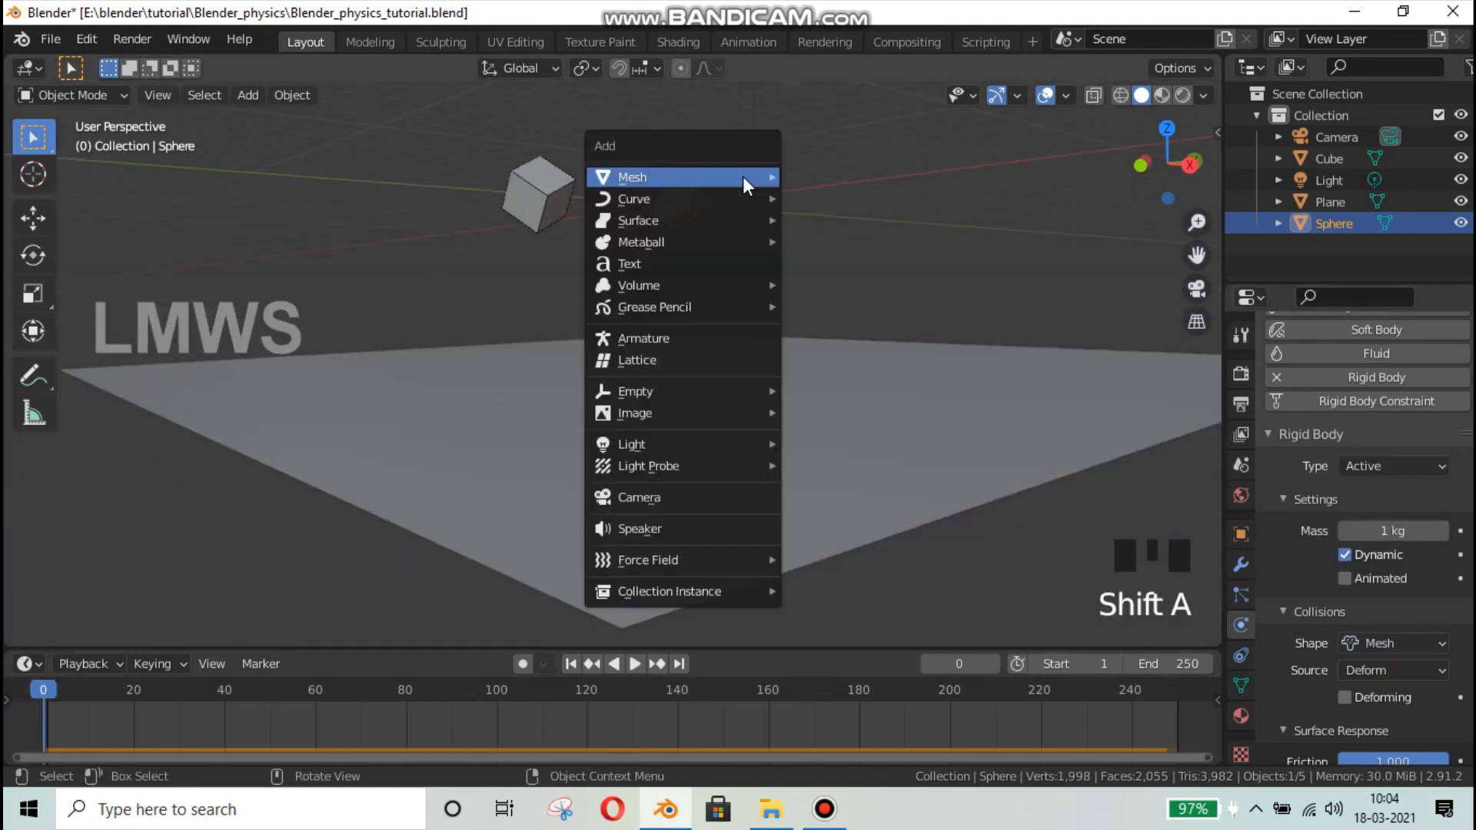
pyautogui.moveTo(773, 177)
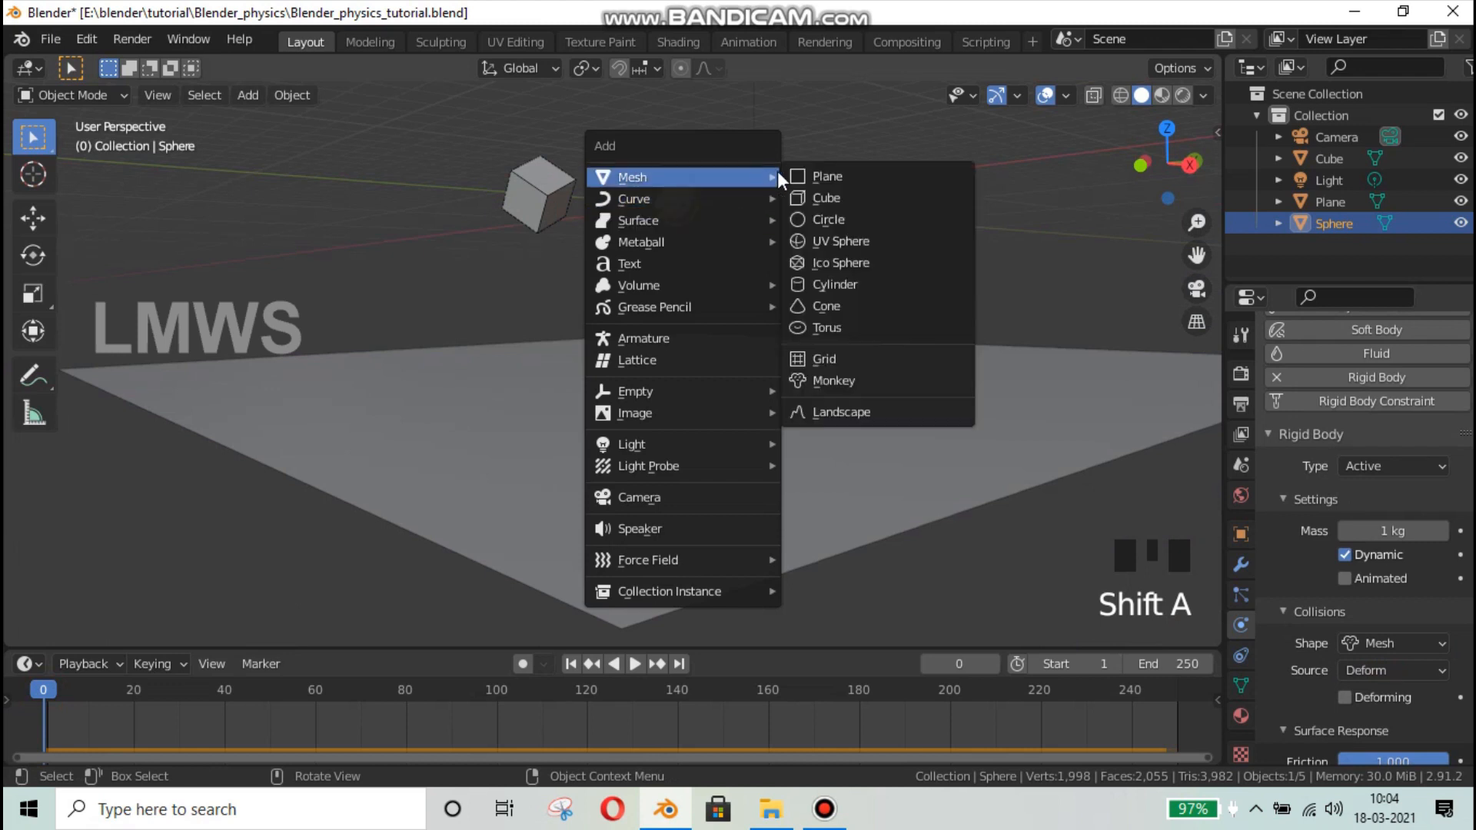
pyautogui.click(829, 306)
# - Lower the cone along the Z axis until it sits beneath the sphere, and scale it up
pyautogui.scroll(3, 746, 239)
pyautogui.press('g')
pyautogui.press('z')
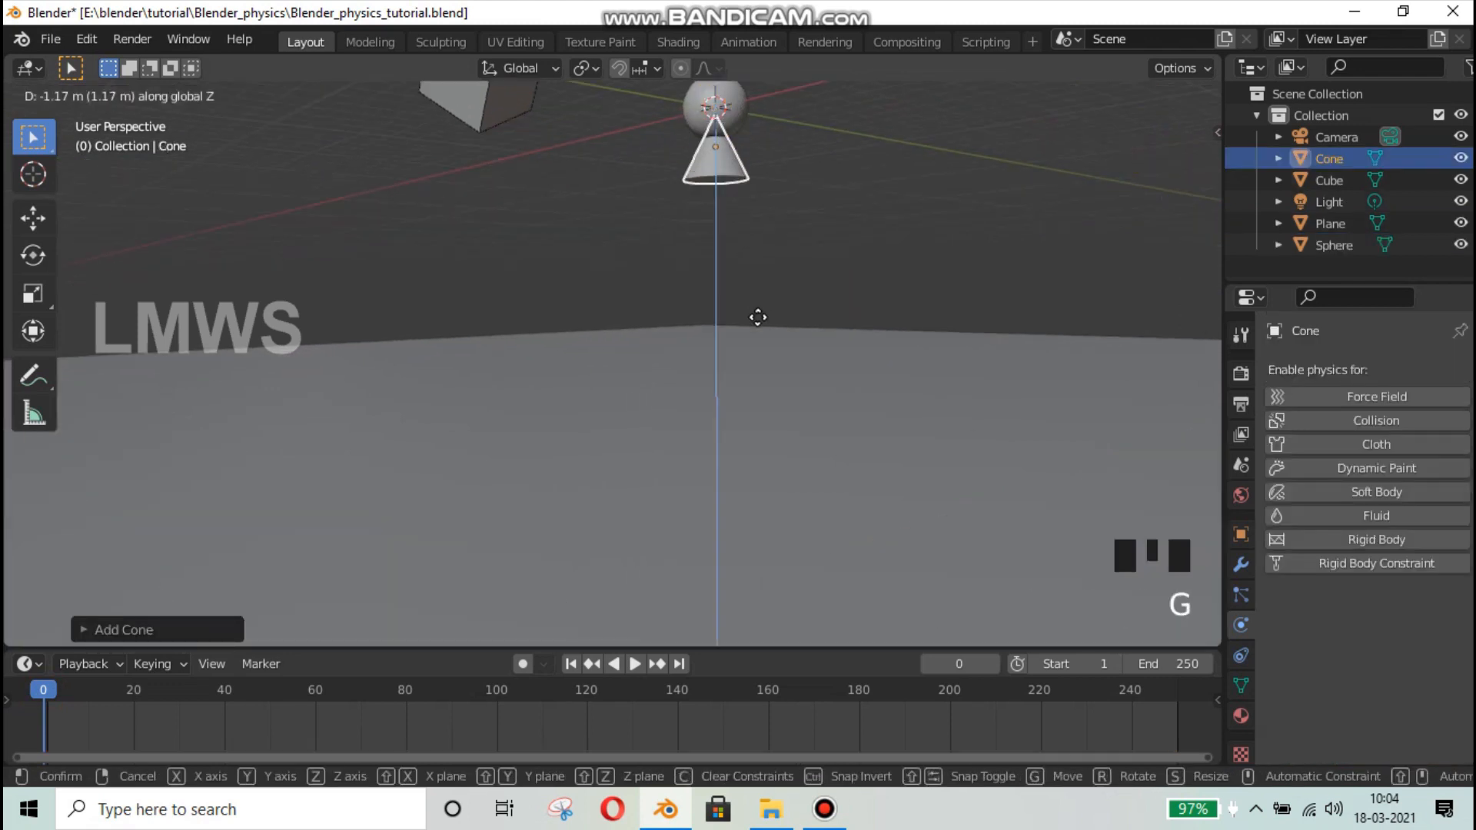
pyautogui.click(768, 338)
pyautogui.press('s')
pyautogui.click(840, 389)
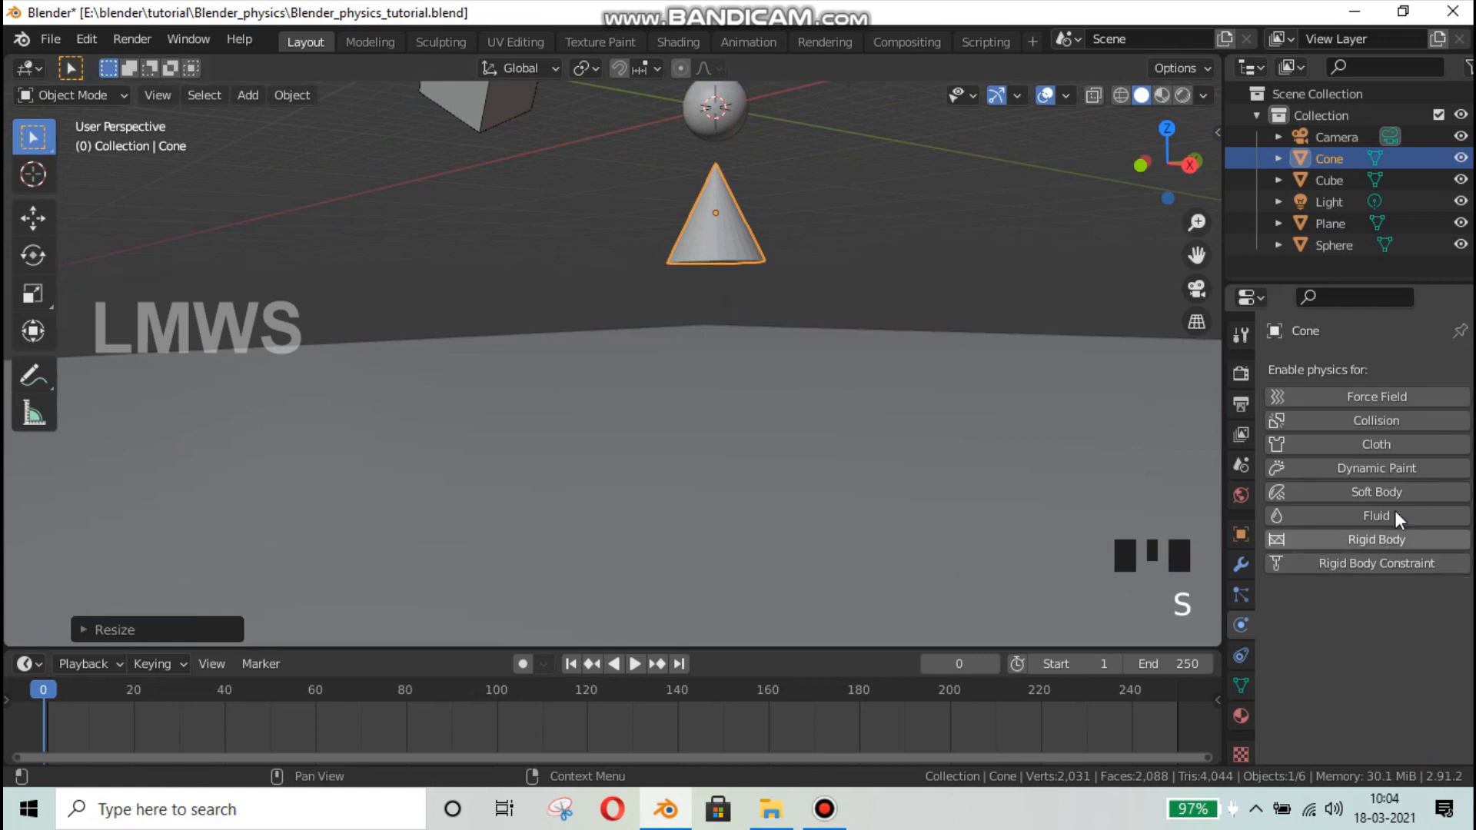
# - Give the cone a rigid body and set its type to Passive
pyautogui.click(1379, 538)
pyautogui.scroll(-2, 1364, 607)
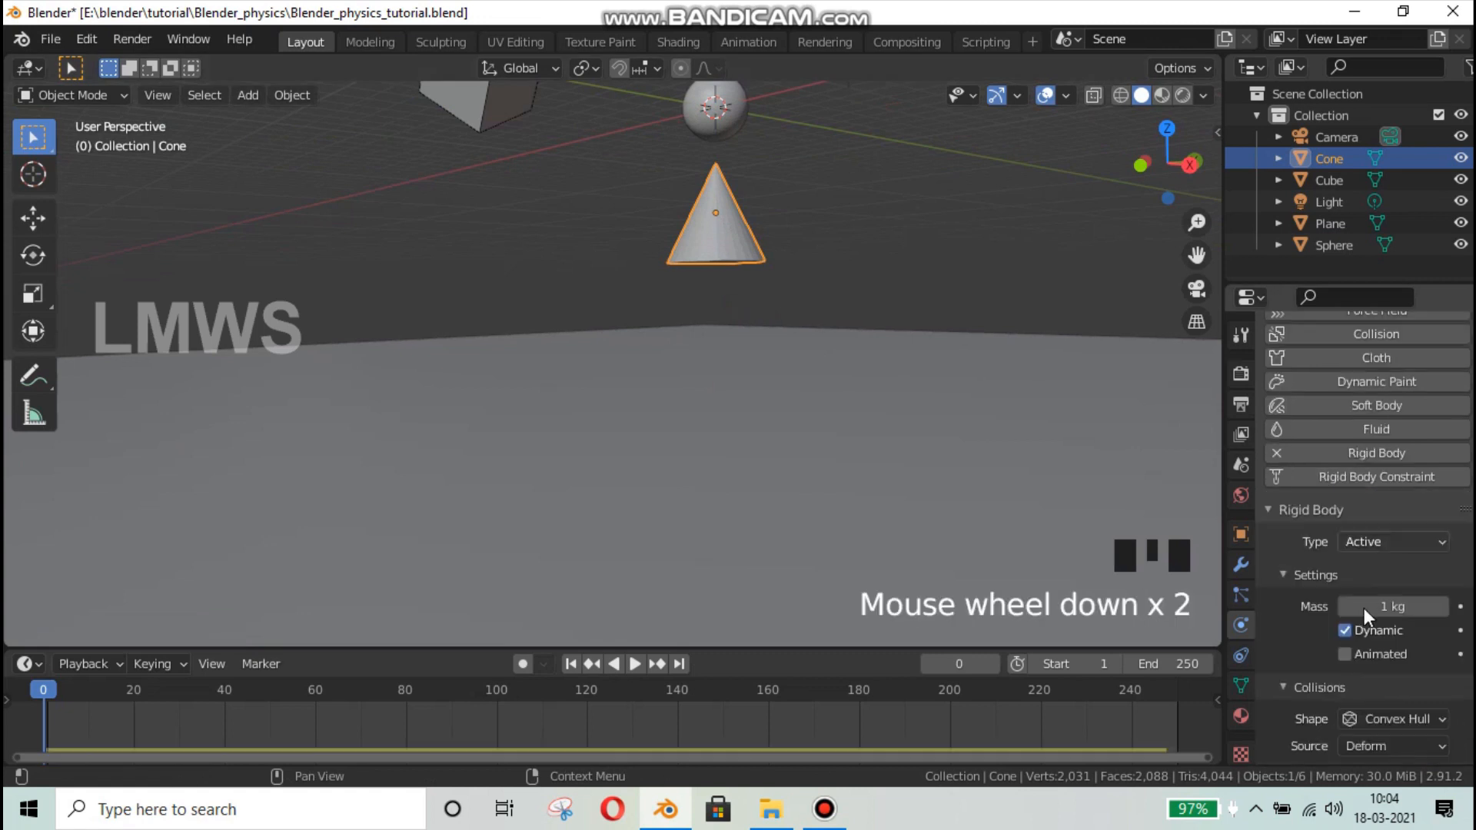
pyautogui.click(1386, 541)
pyautogui.click(1365, 543)
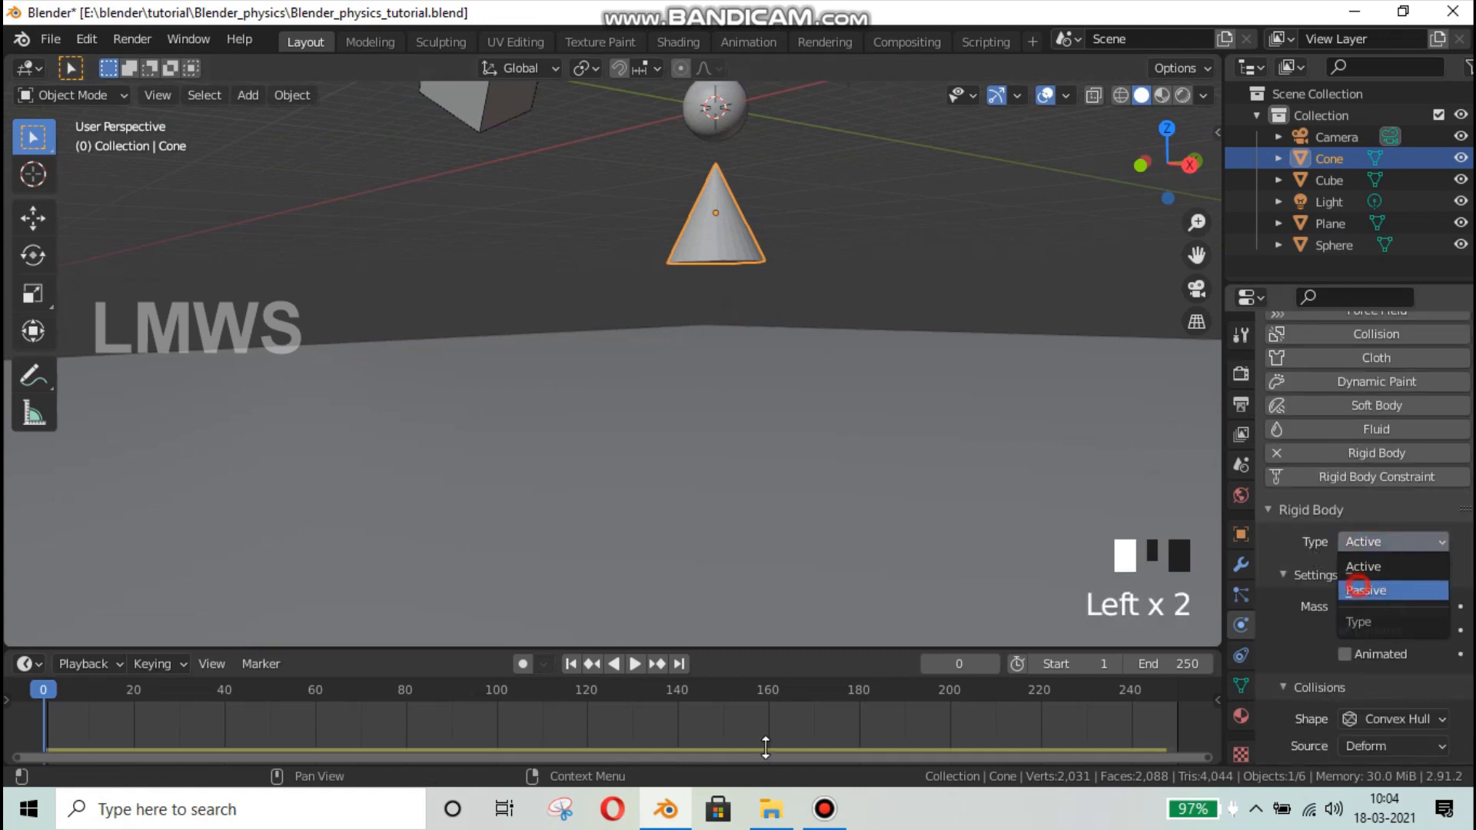
pyautogui.click(1356, 587)
pyautogui.click(824, 808)
pyautogui.click(755, 238)
# - Deselect everything and play the simulation to watch the sphere drop onto the cone
pyautogui.scroll(-2, 774, 313)
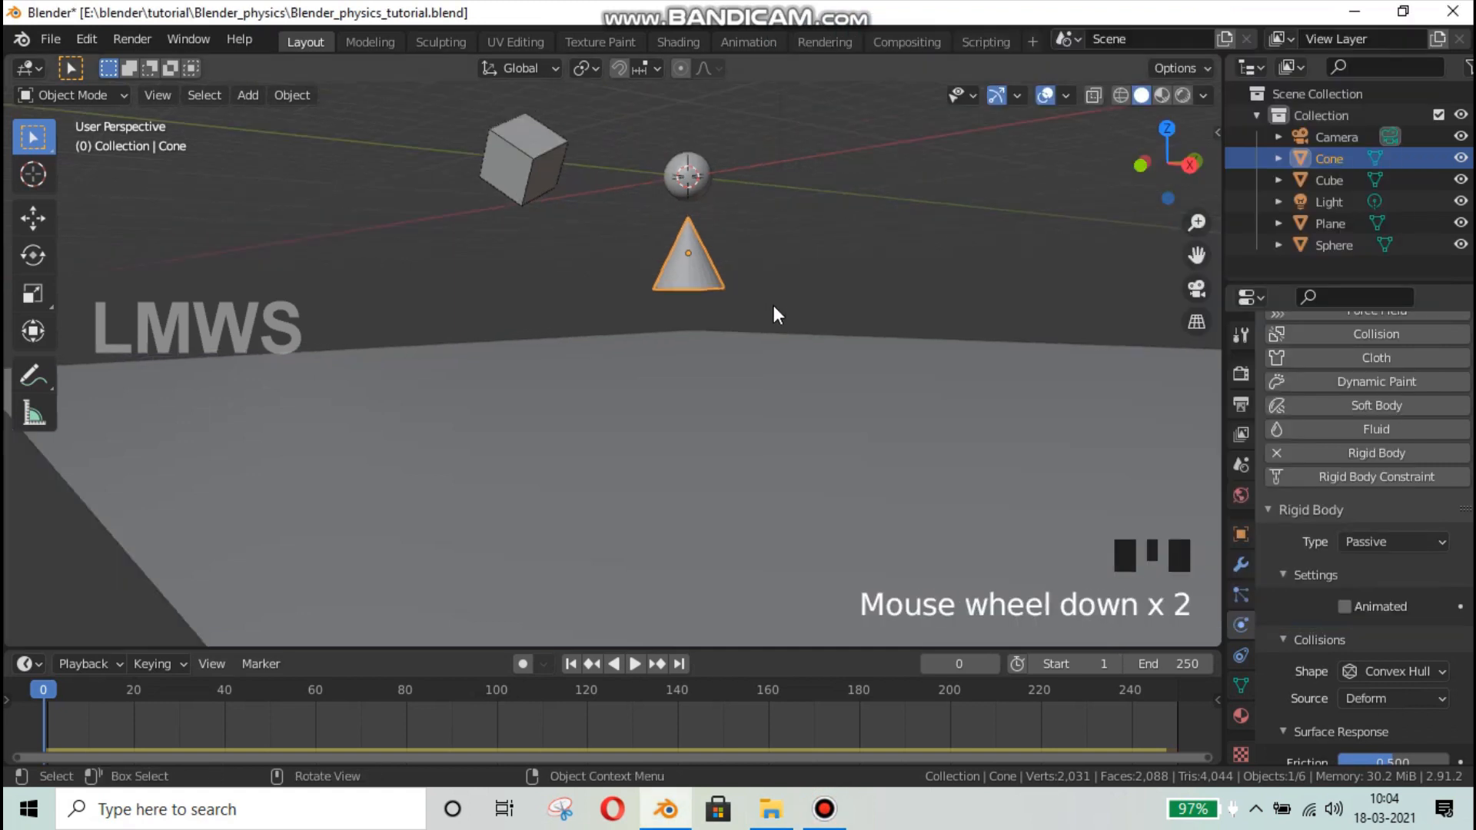
pyautogui.scroll(-3, 814, 319)
pyautogui.moveTo(814, 320); pyautogui.dragTo(796, 271, button='middle')
pyautogui.hotkey('alt', 'a')
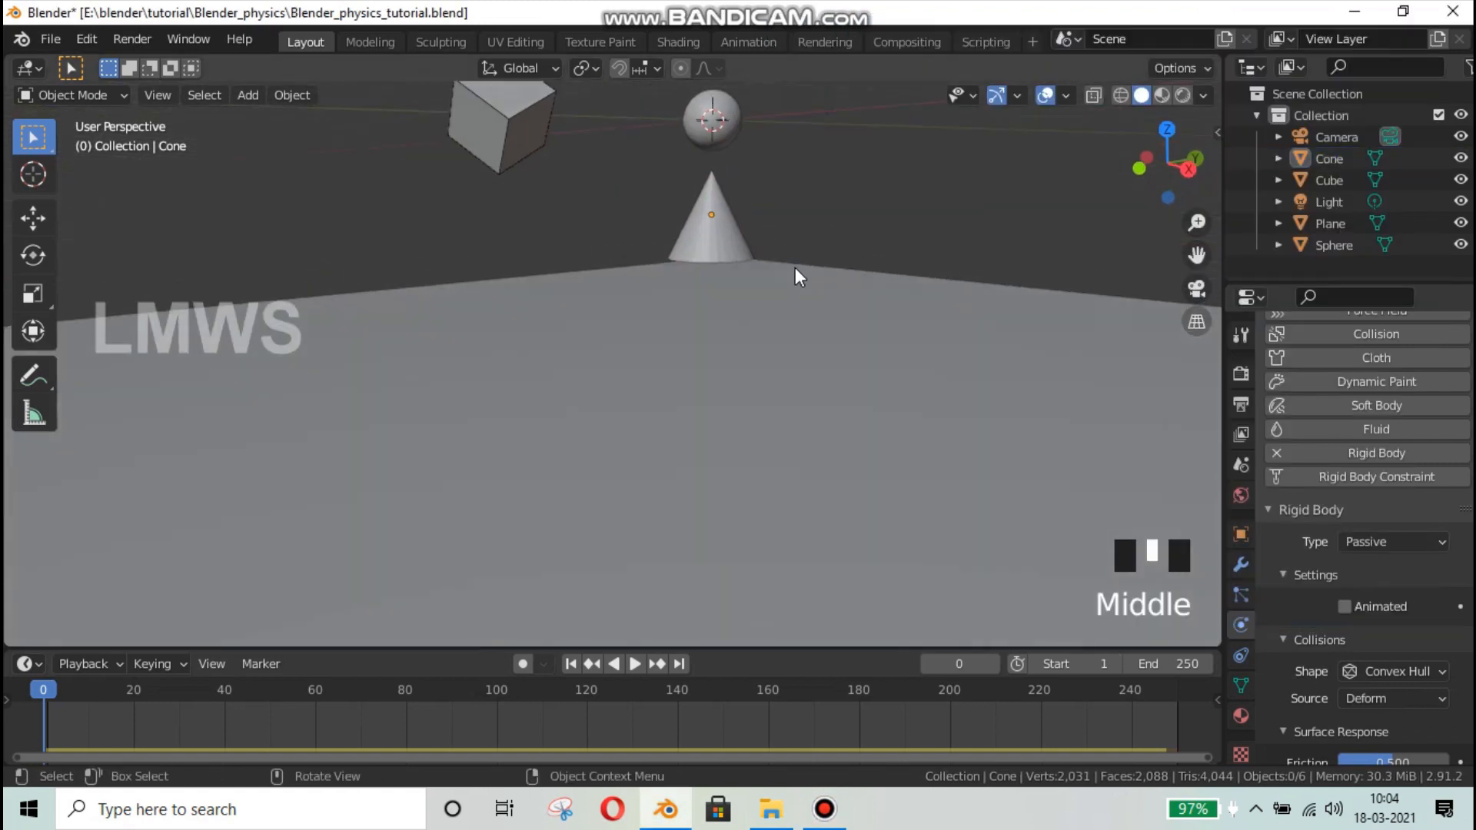
pyautogui.scroll(-2, 794, 272)
pyautogui.press('space')
pyautogui.scroll(2, 796, 275)
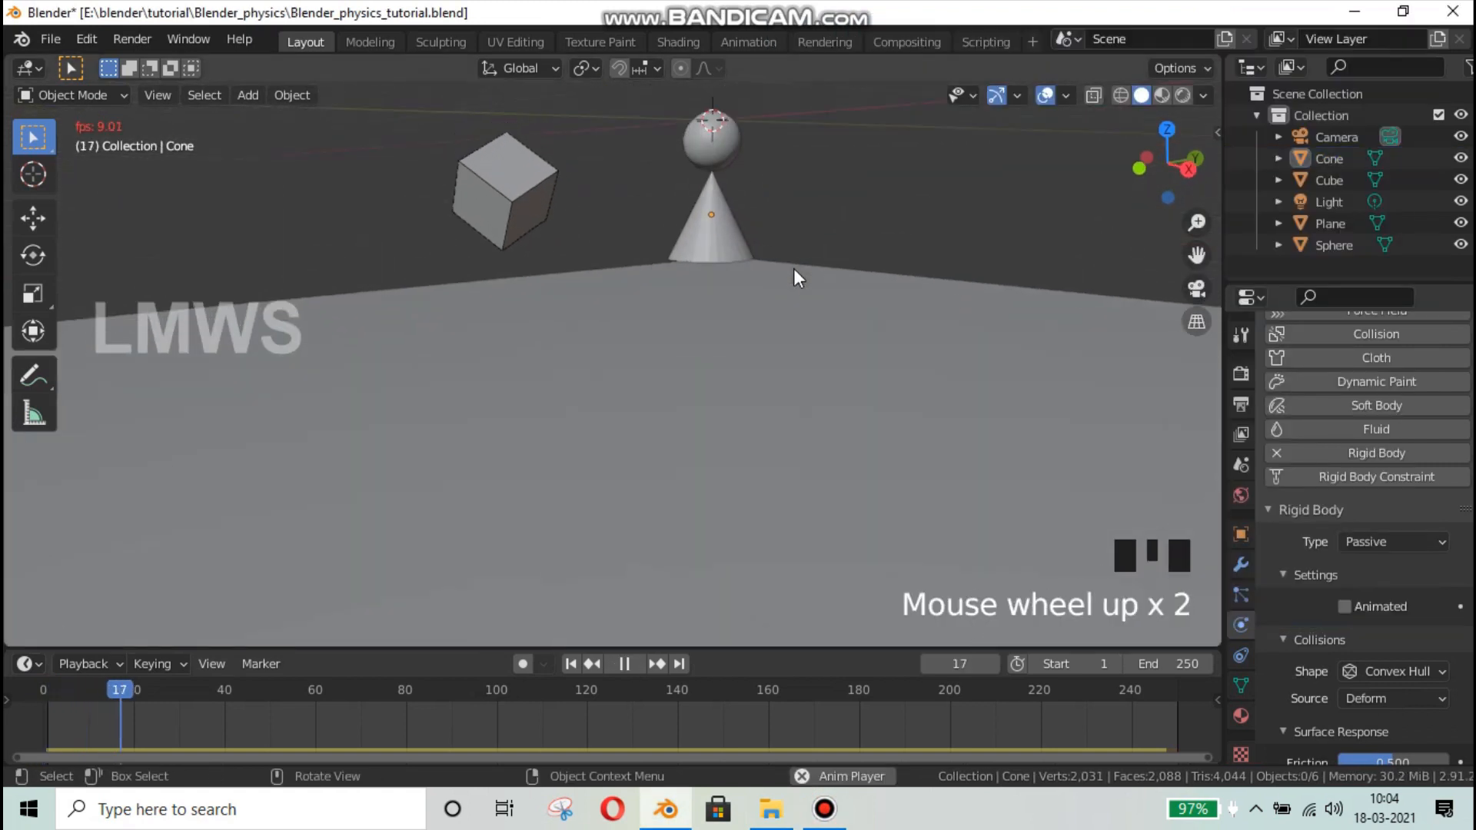
pyautogui.moveTo(734, 240); pyautogui.dragTo(630, 170, button='middle')
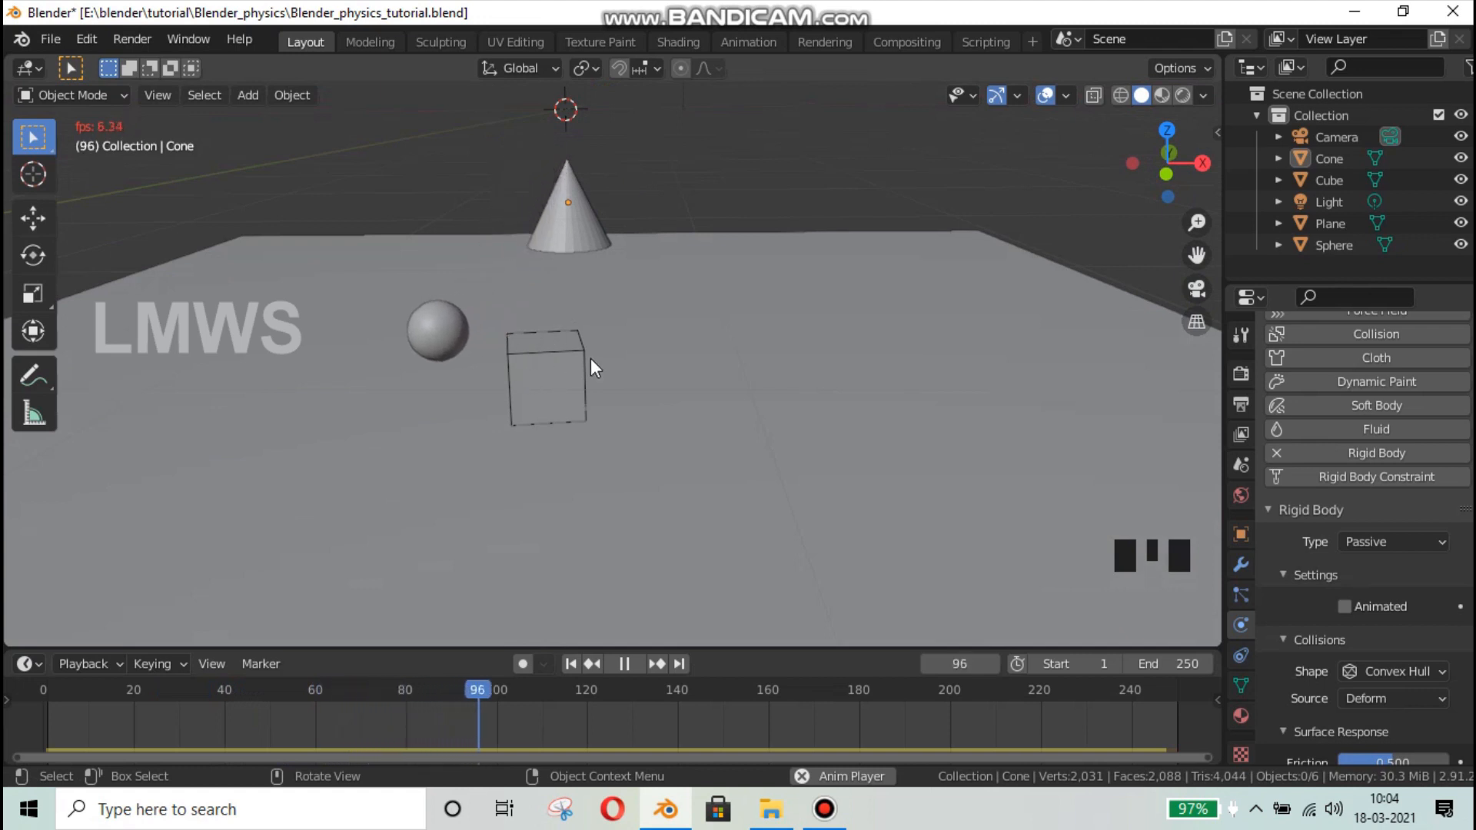
# - Examine the cone, sphere and cube from other angles and distances during playback
pyautogui.moveTo(451, 363); pyautogui.dragTo(446, 274, button='middle')
pyautogui.scroll(-2, 535, 251)
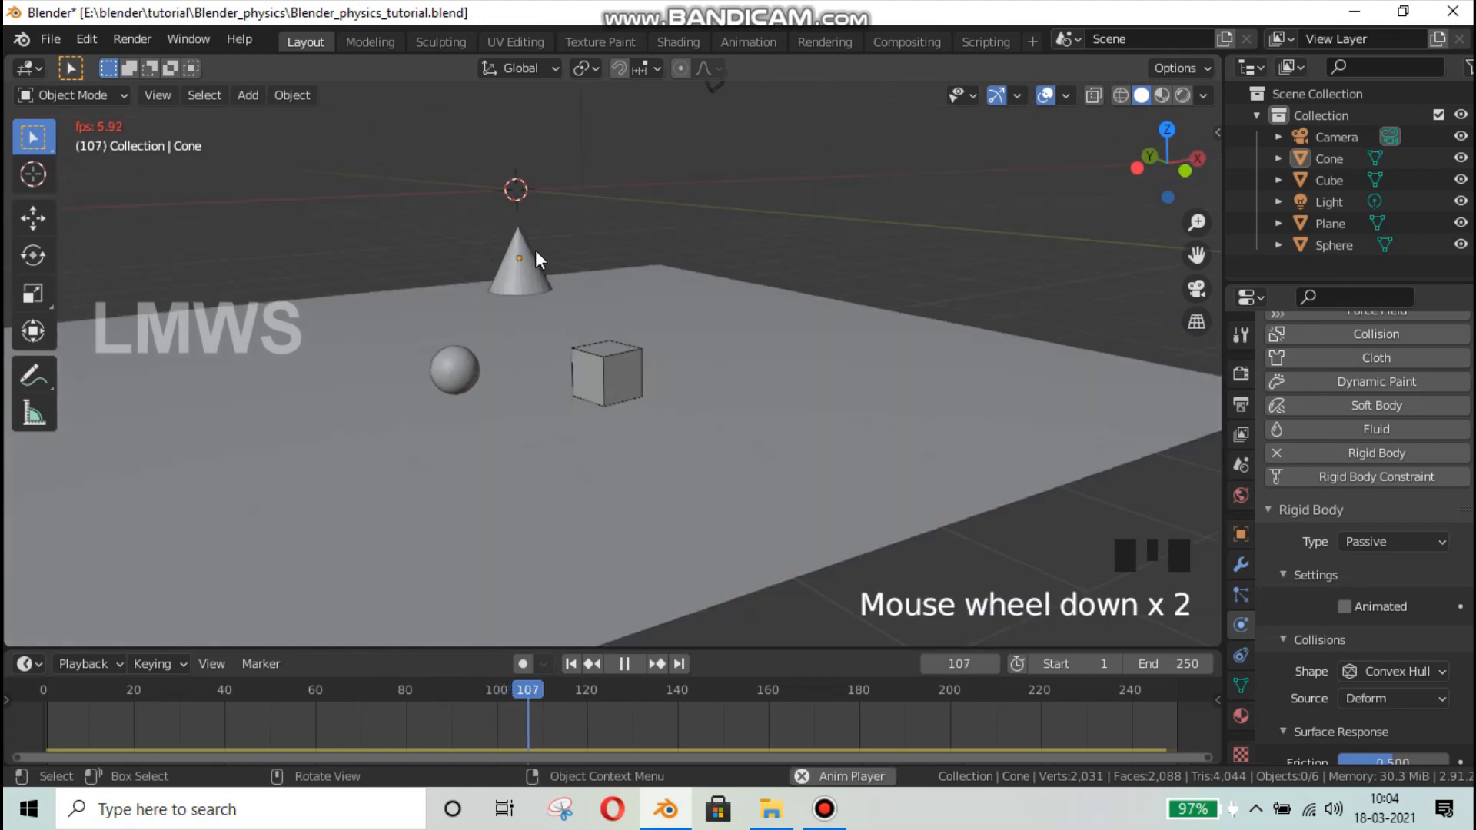
pyautogui.scroll(3, 508, 239)
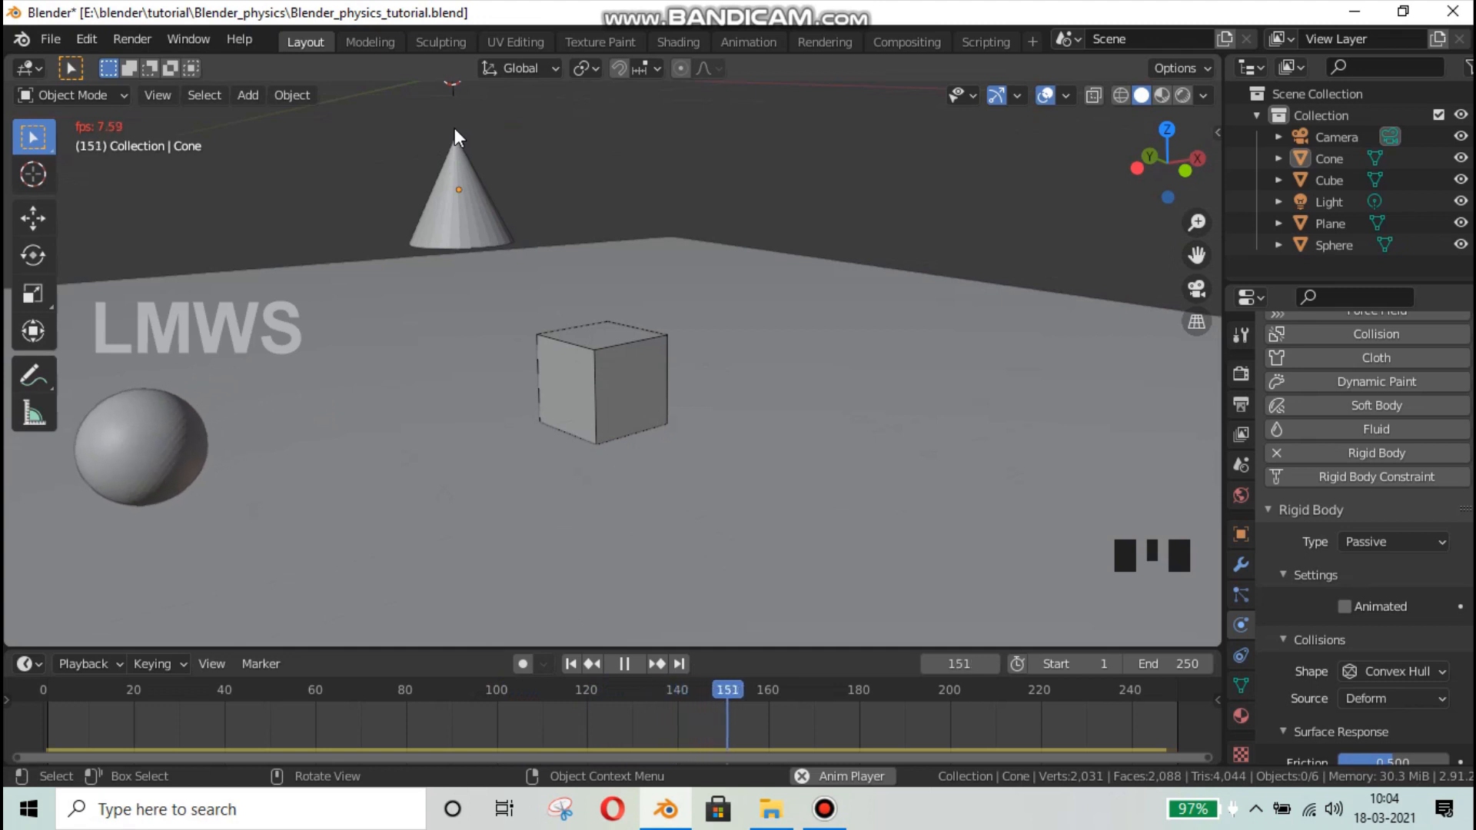
pyautogui.scroll(-1, 454, 127)
pyautogui.scroll(2, 438, 184)
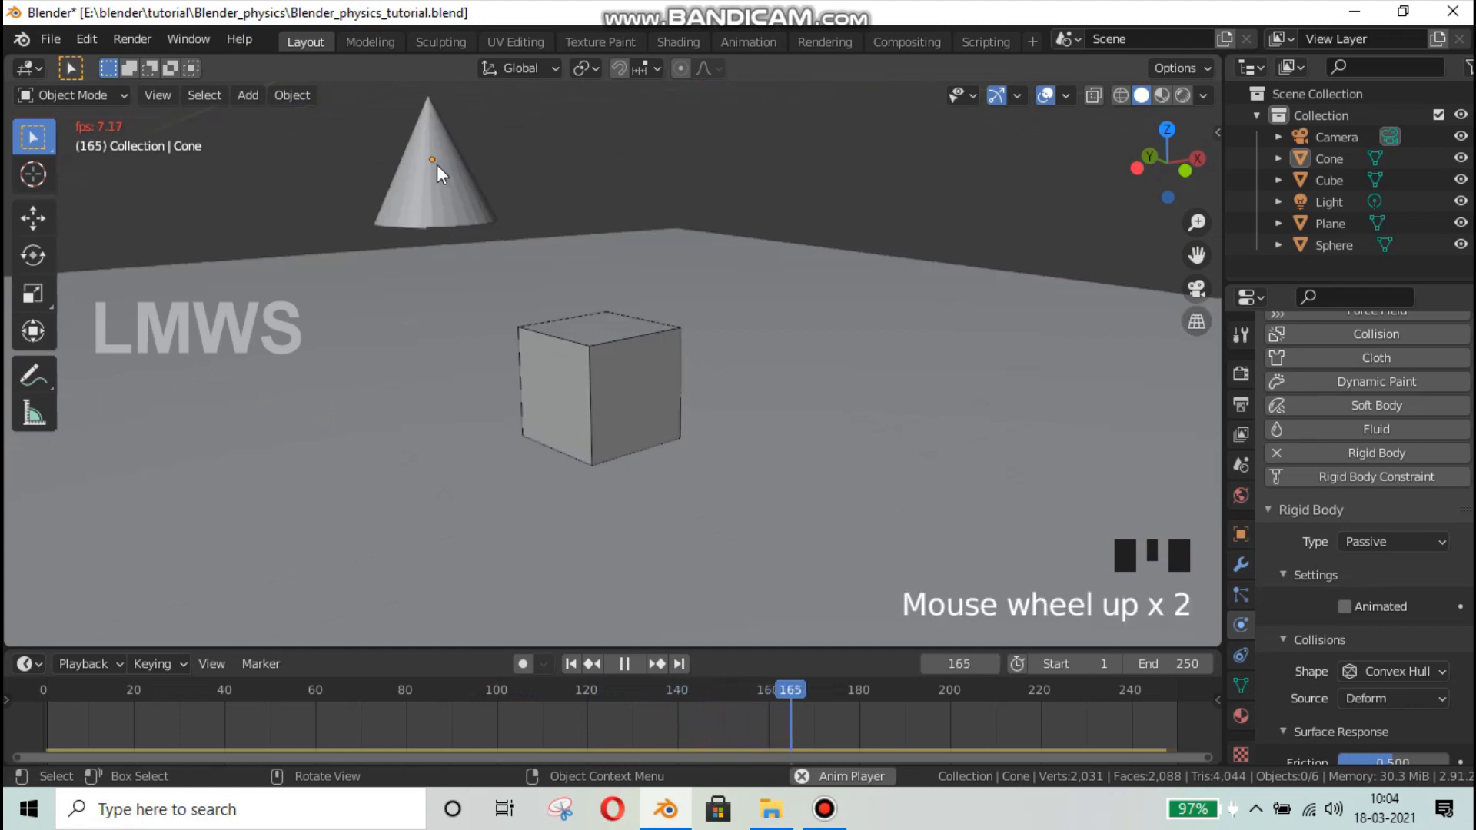
pyautogui.press('space')
pyautogui.press('space')
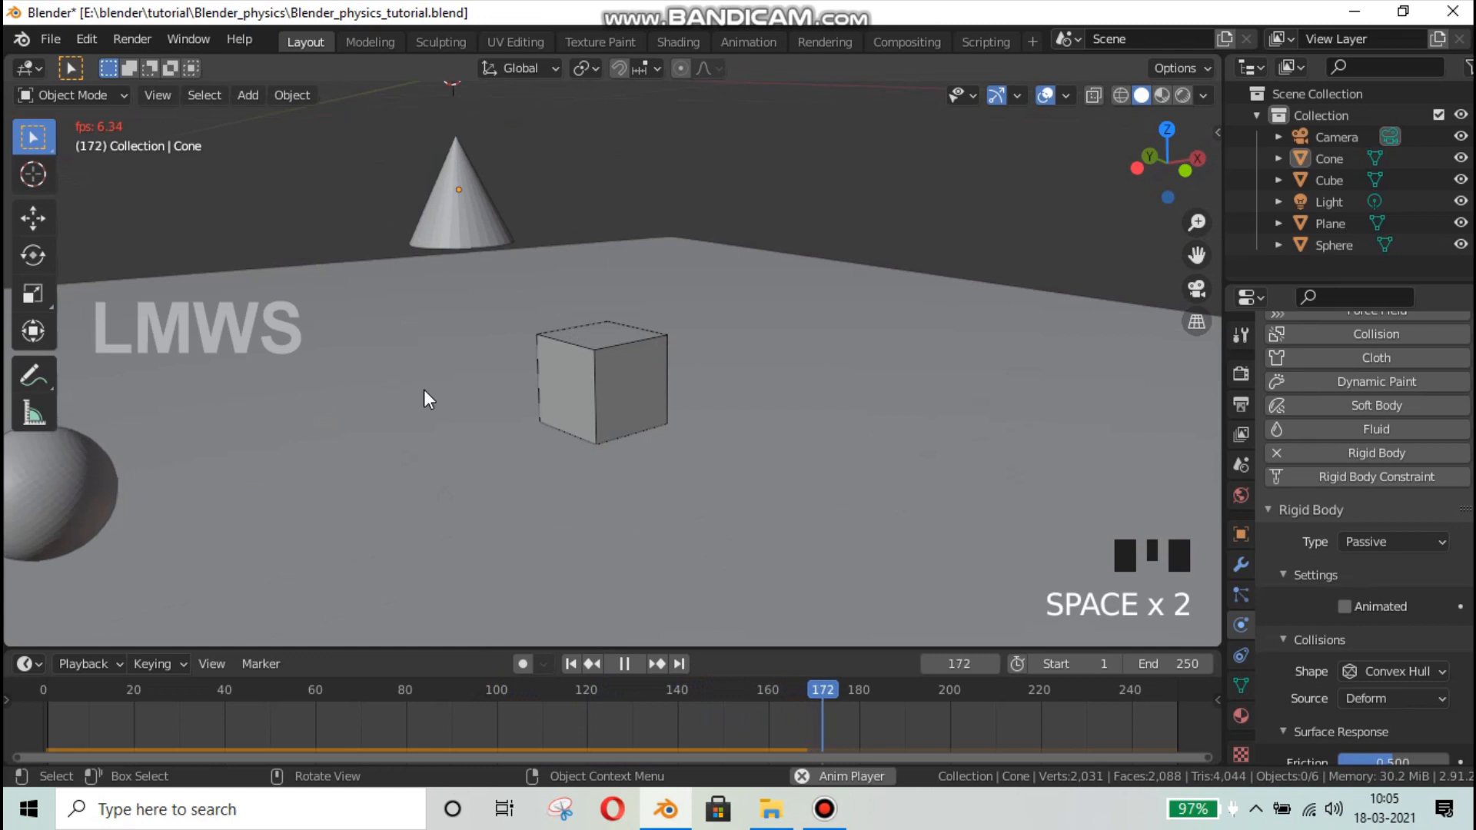
pyautogui.scroll(-3, 422, 389)
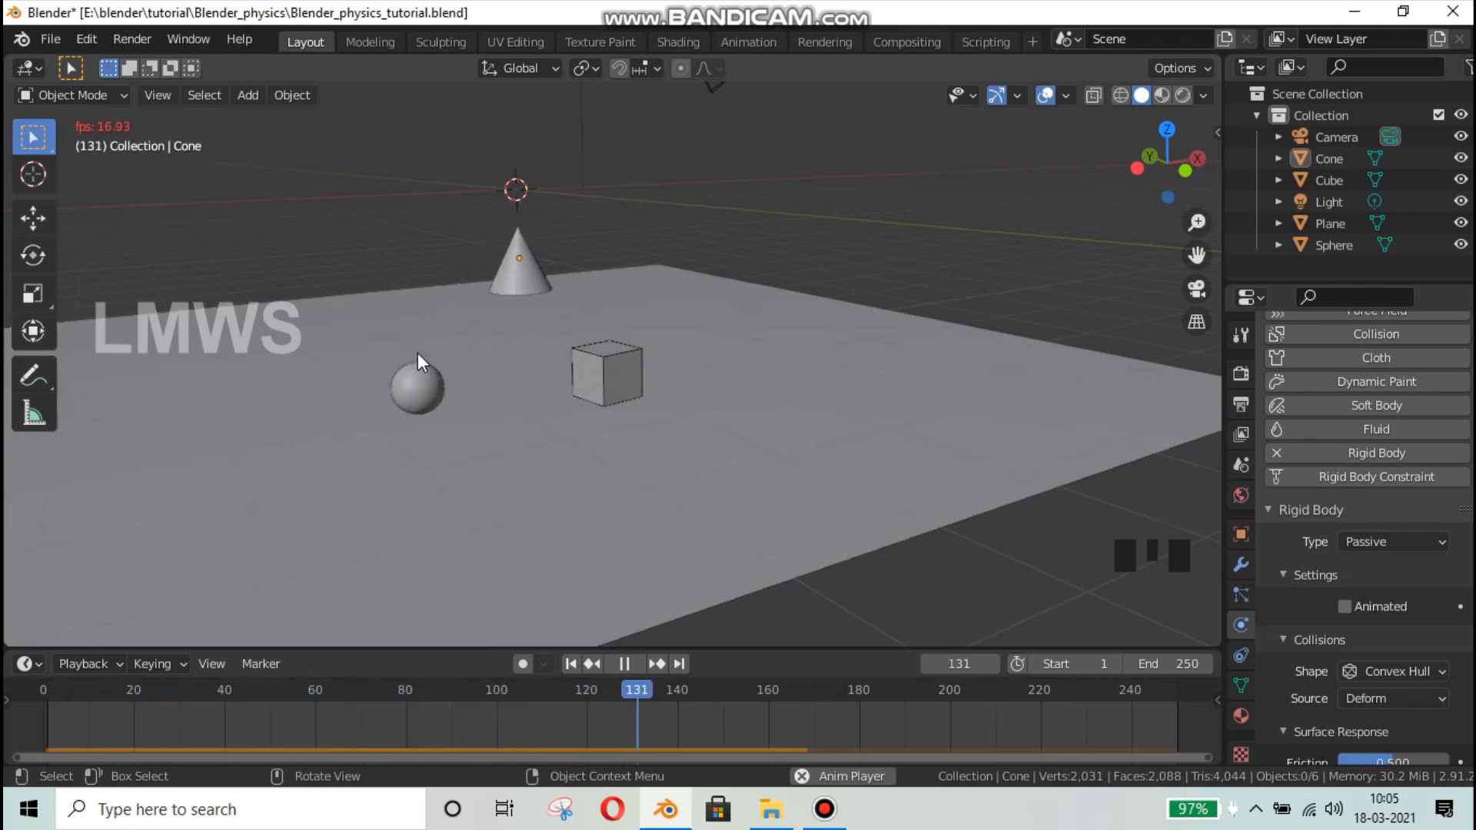
# - Stop the playback at frame 1 and move the cube higher above the plane
pyautogui.click(48, 701)
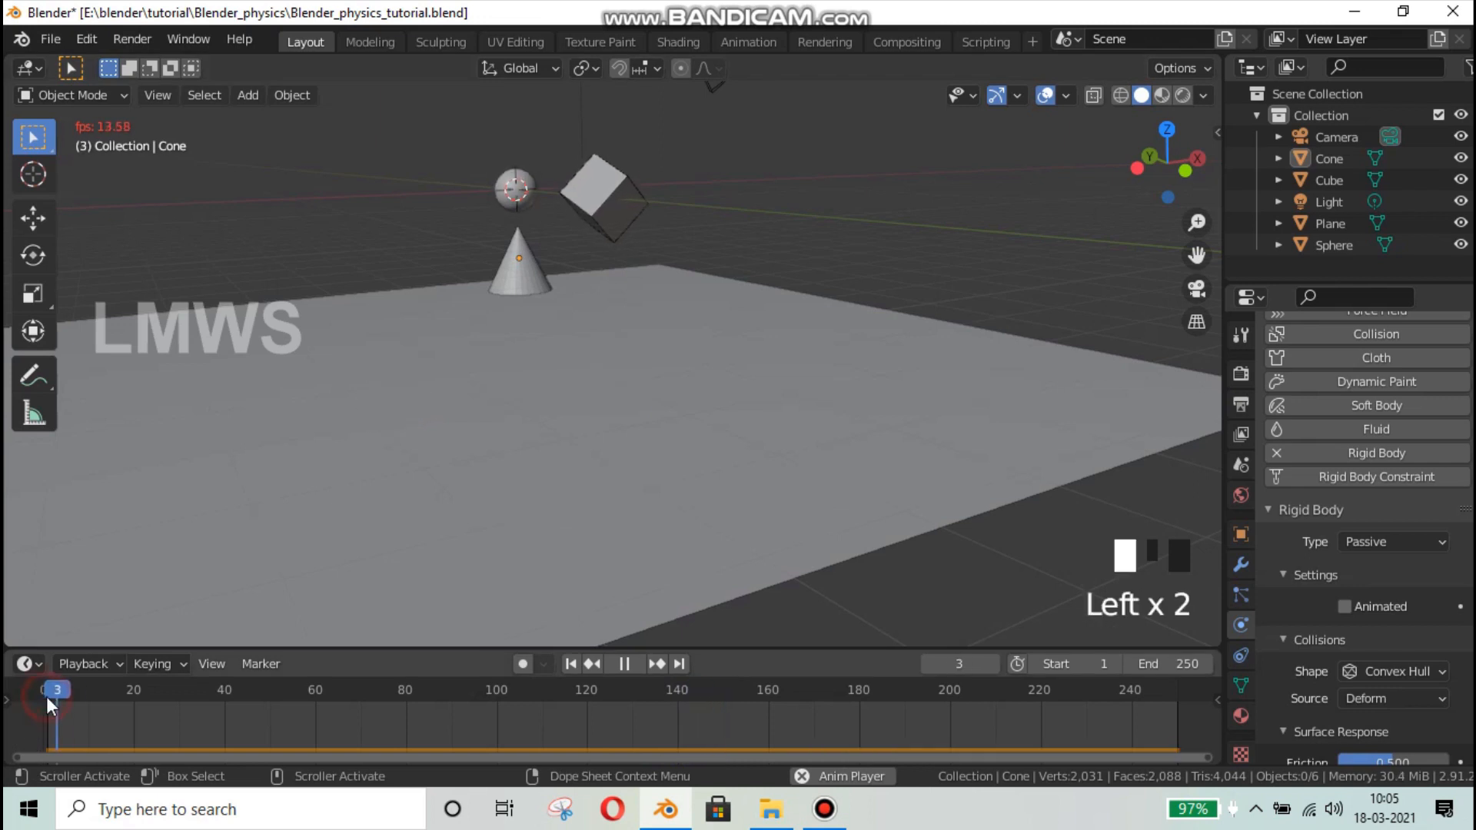
pyautogui.click(46, 696)
pyautogui.press('space')
pyautogui.click(43, 696)
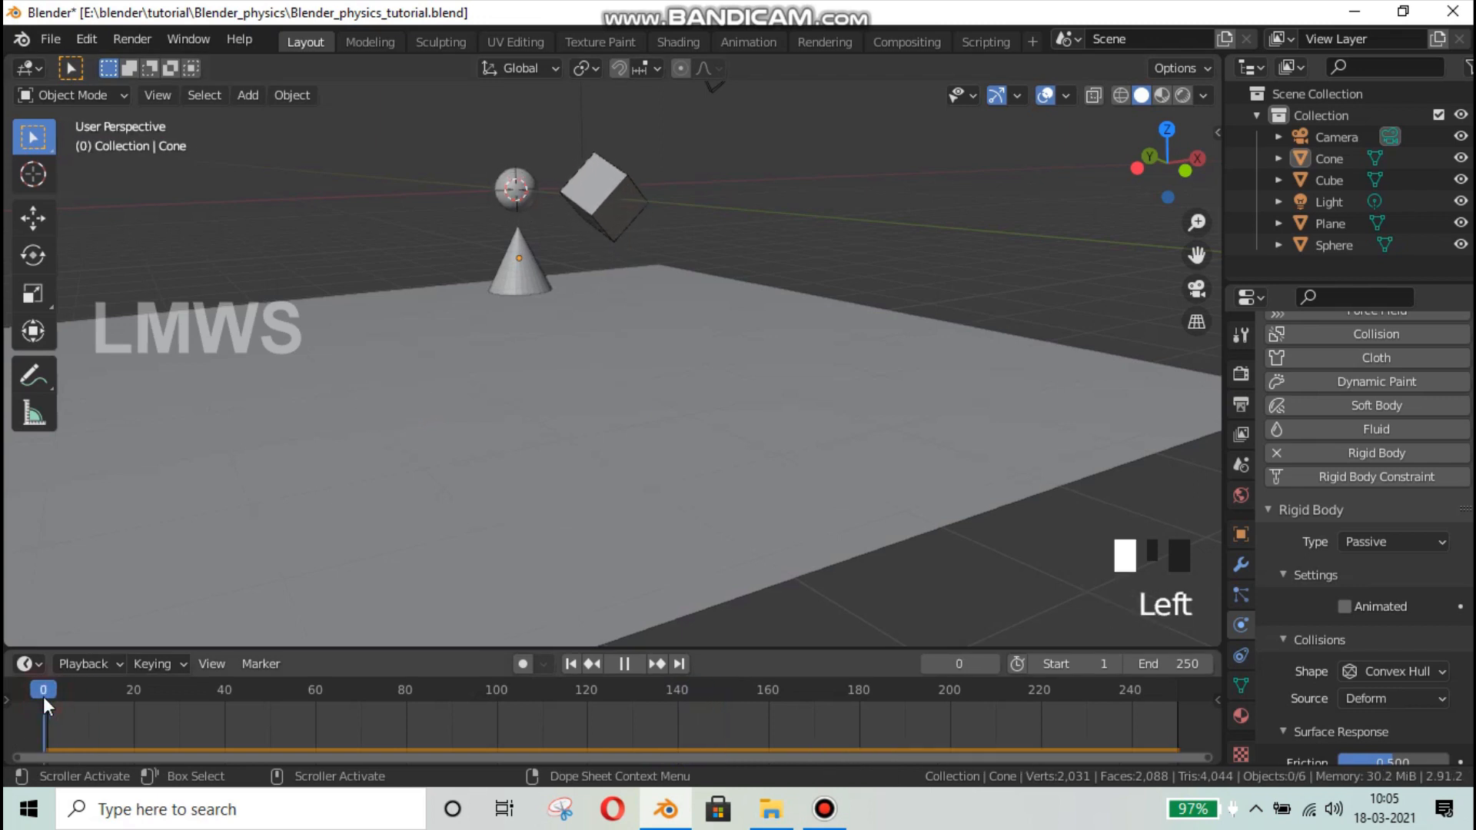
pyautogui.click(48, 698)
pyautogui.click(608, 196)
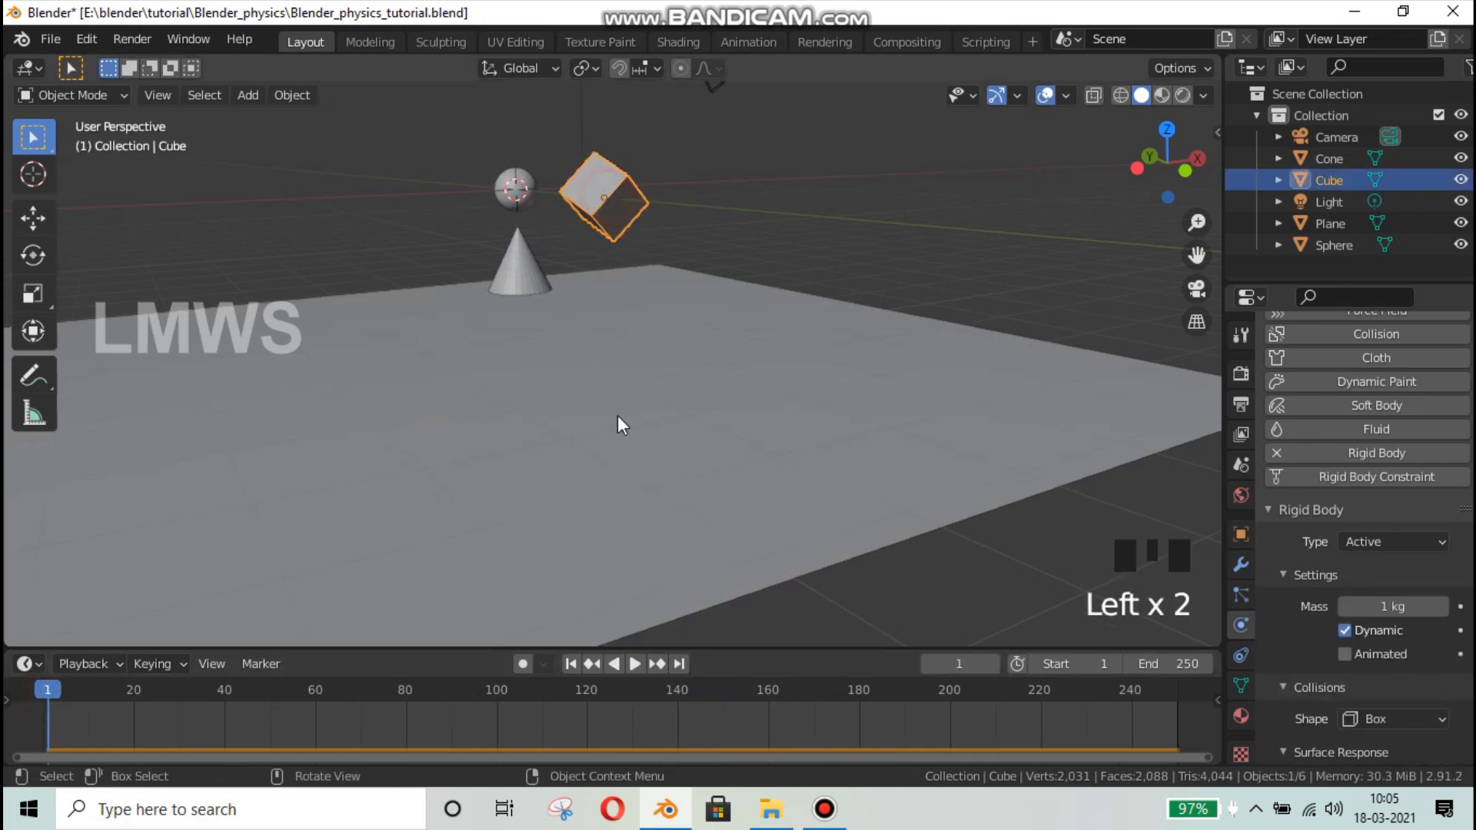
pyautogui.scroll(-2, 616, 415)
pyautogui.press('g')
pyautogui.click(627, 272)
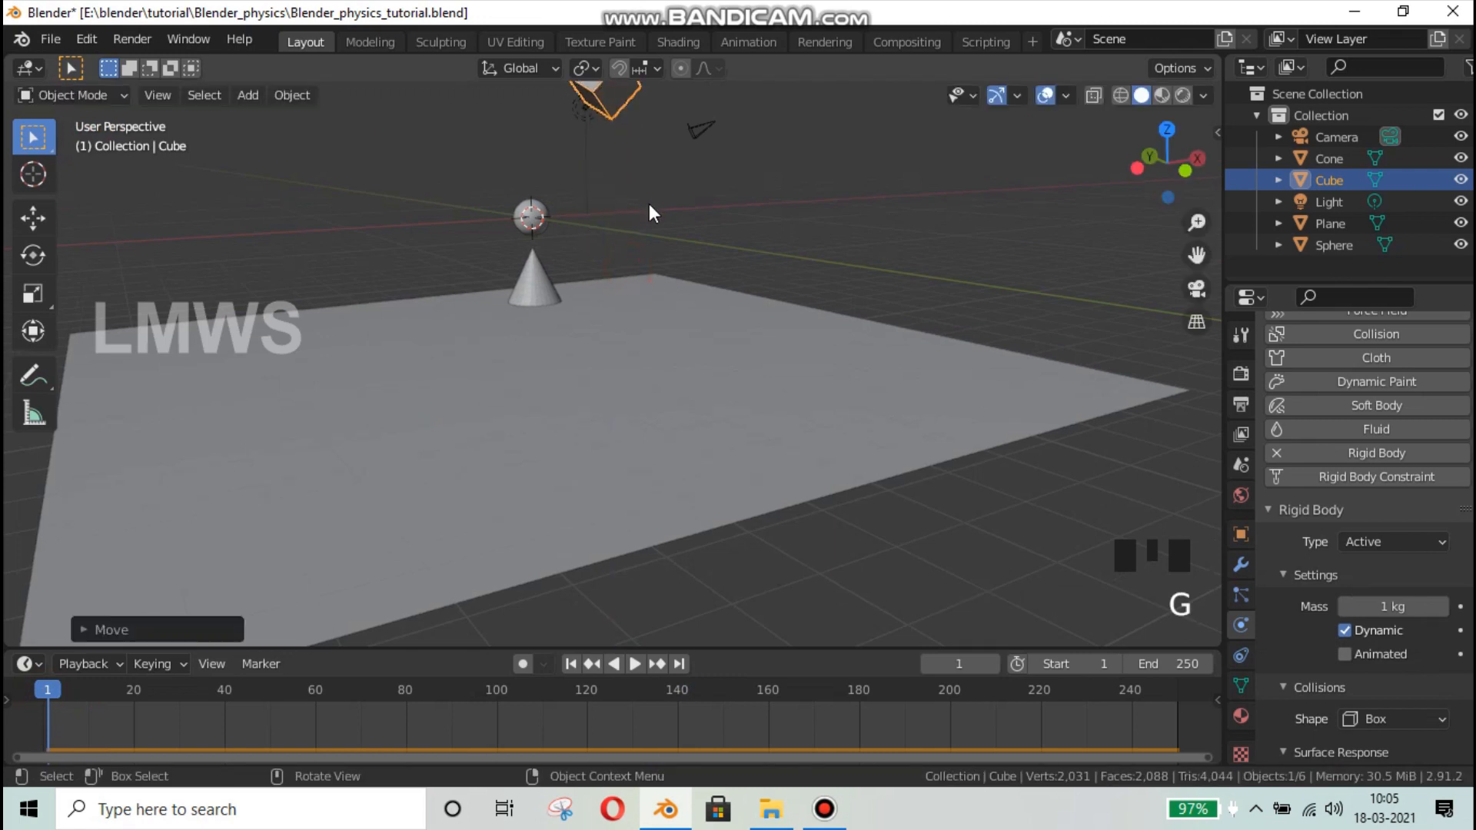
# - Add a second cube and move it away from the sphere, above the plane
pyautogui.hotkey('shift', 'a')
pyautogui.click(732, 224)
pyautogui.moveTo(732, 224); pyautogui.dragTo(525, 286, button='middle')
pyautogui.press('g')
pyautogui.click(663, 295)
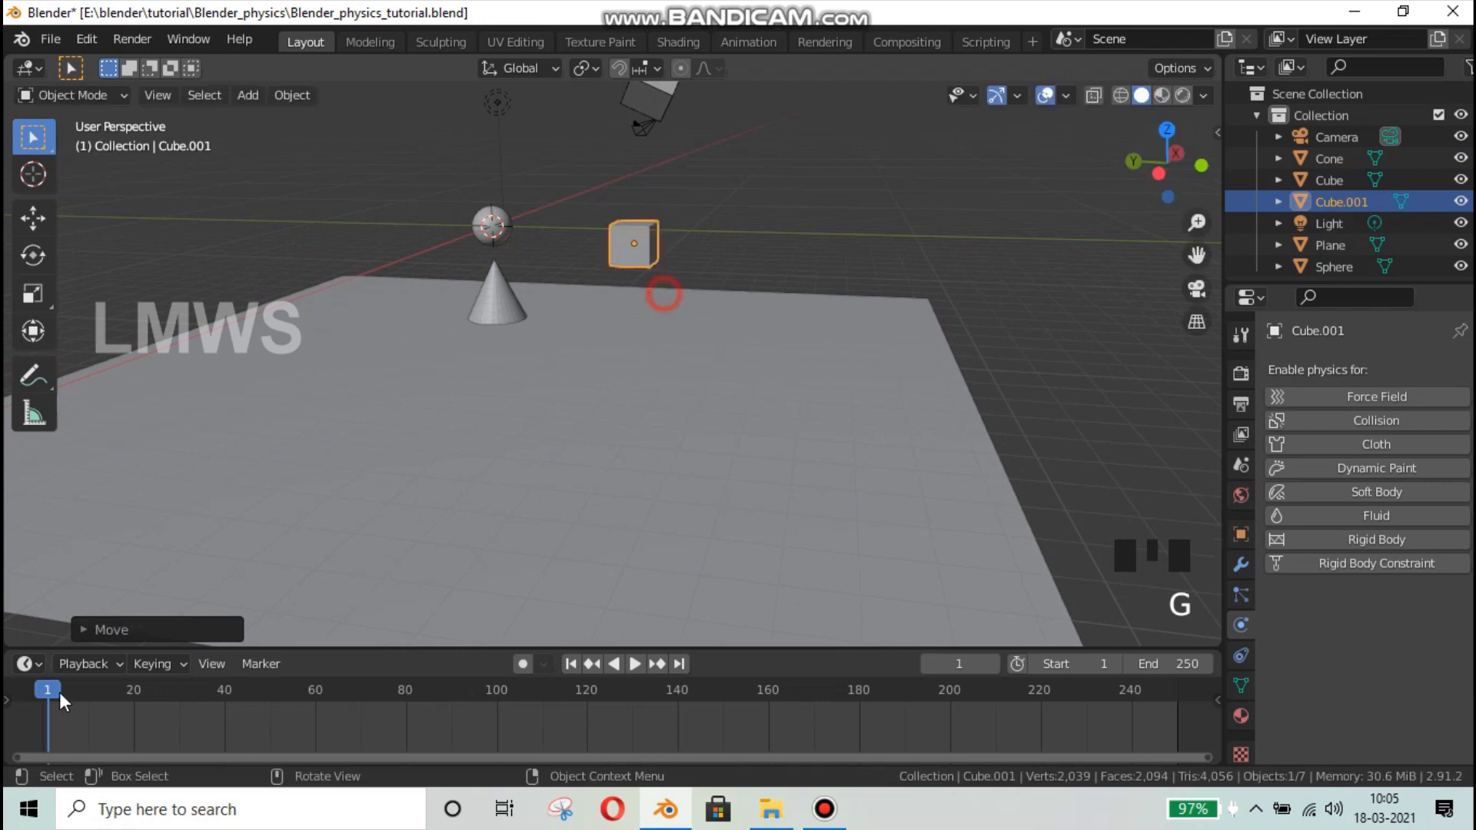
# - Rotate the second cube so that it is tilted relative to the plane
pyautogui.press('r')
pyautogui.click(624, 397)
pyautogui.moveTo(621, 395); pyautogui.dragTo(685, 461, button='middle')
pyautogui.scroll(2, 758, 485)
pyautogui.scroll(-2, 754, 474)
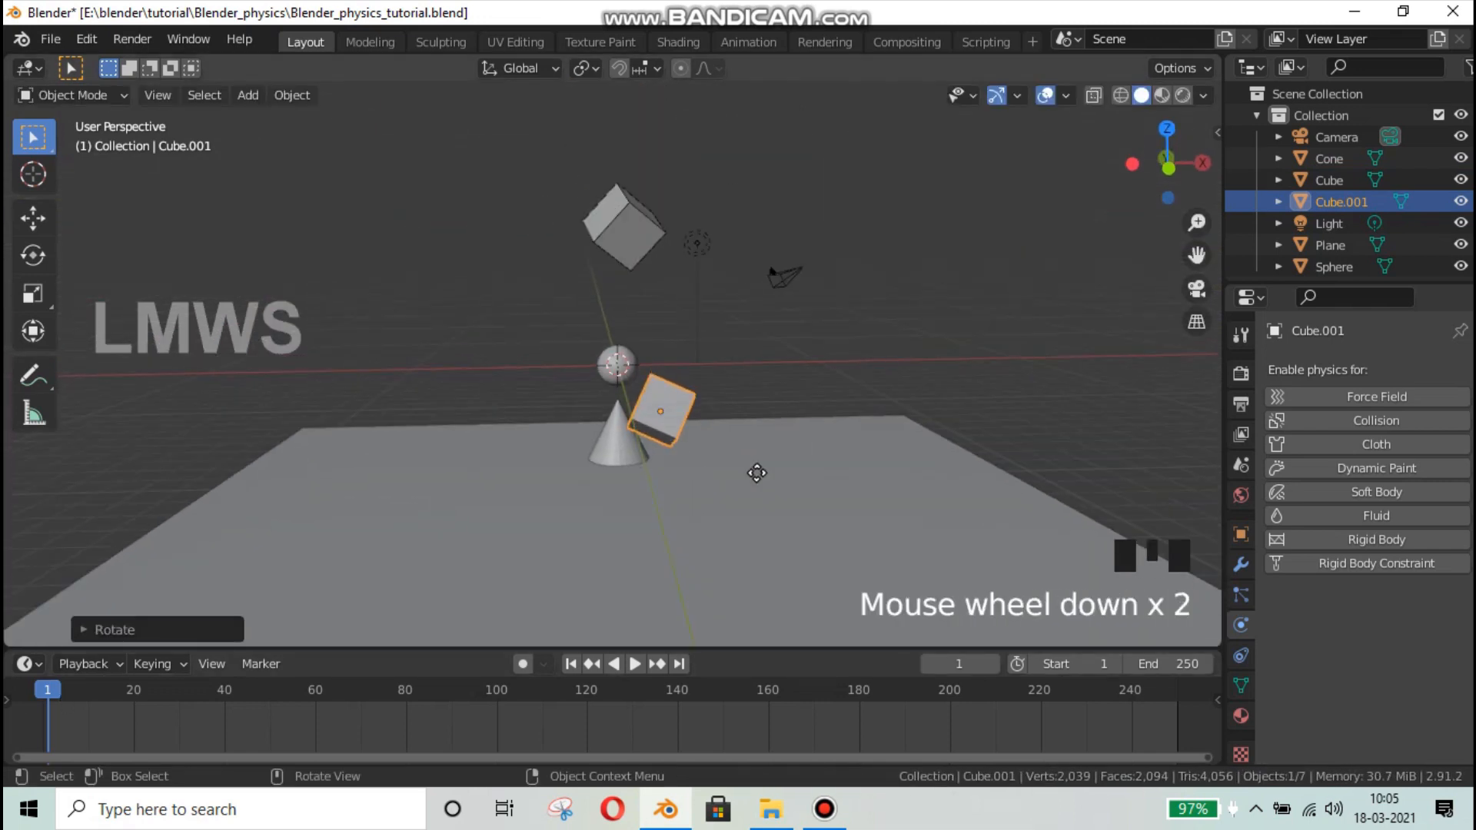
# - Raise the second cube along the Z axis and shift it along the Y axis to sit beneath the first cube
pyautogui.press('g')
pyautogui.press('z')
pyautogui.click(750, 385)
pyautogui.press('g')
pyautogui.press('g')
pyautogui.press('x')
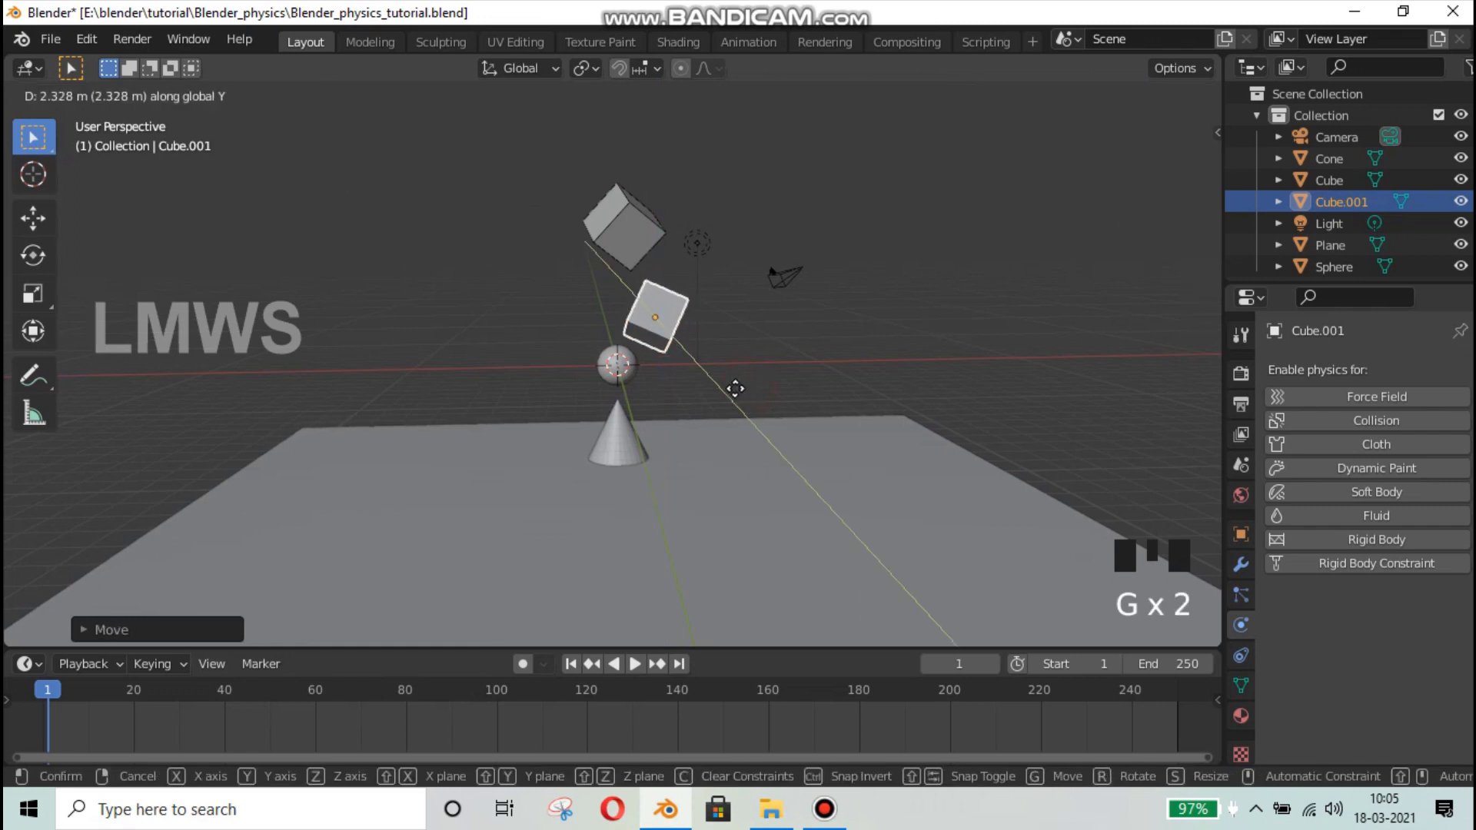
pyautogui.click(731, 400)
pyautogui.moveTo(838, 440); pyautogui.dragTo(936, 452, button='middle')
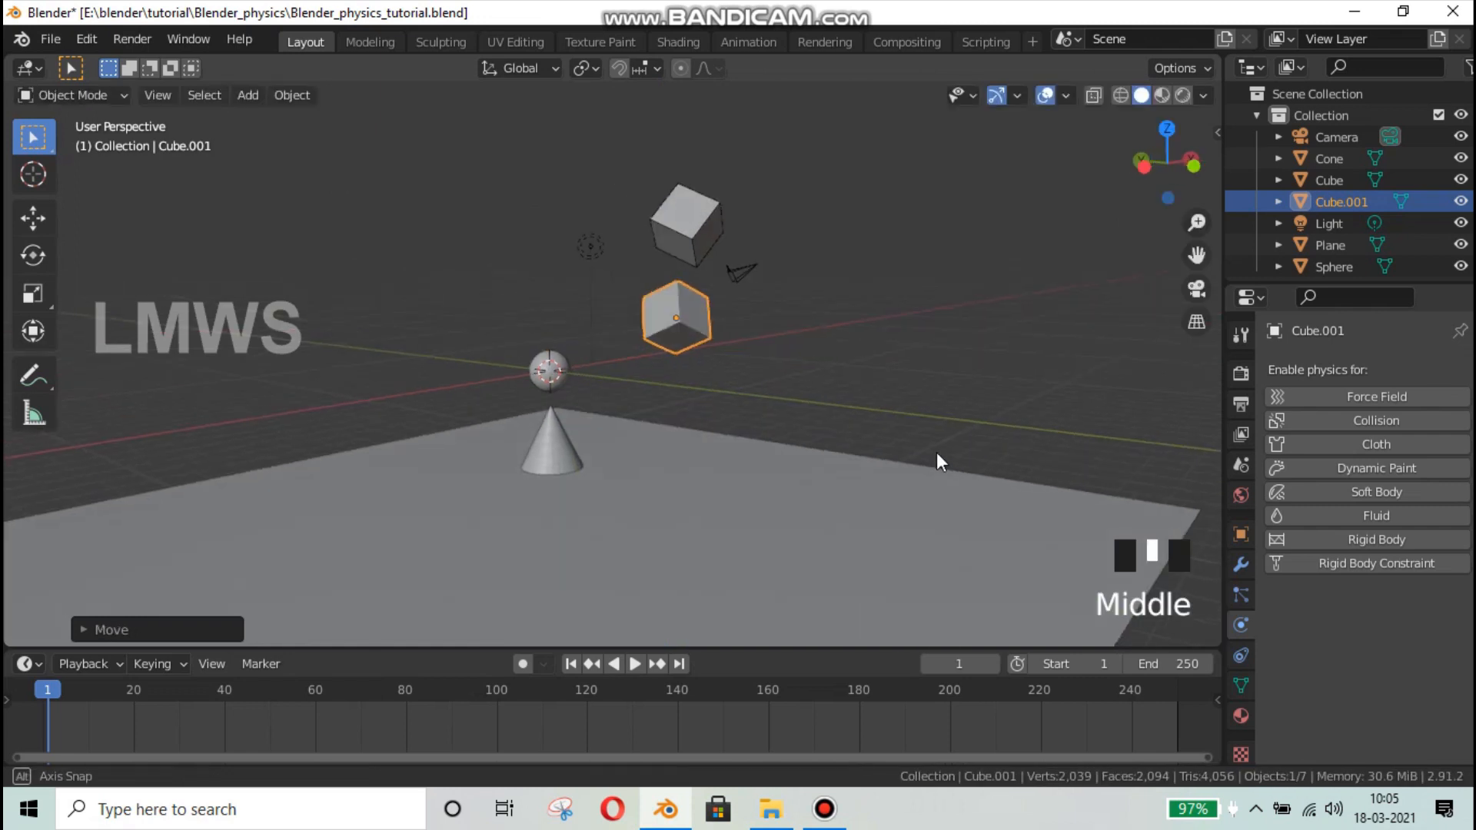
pyautogui.moveTo(798, 441); pyautogui.dragTo(714, 395, button='middle')
pyautogui.press('g')
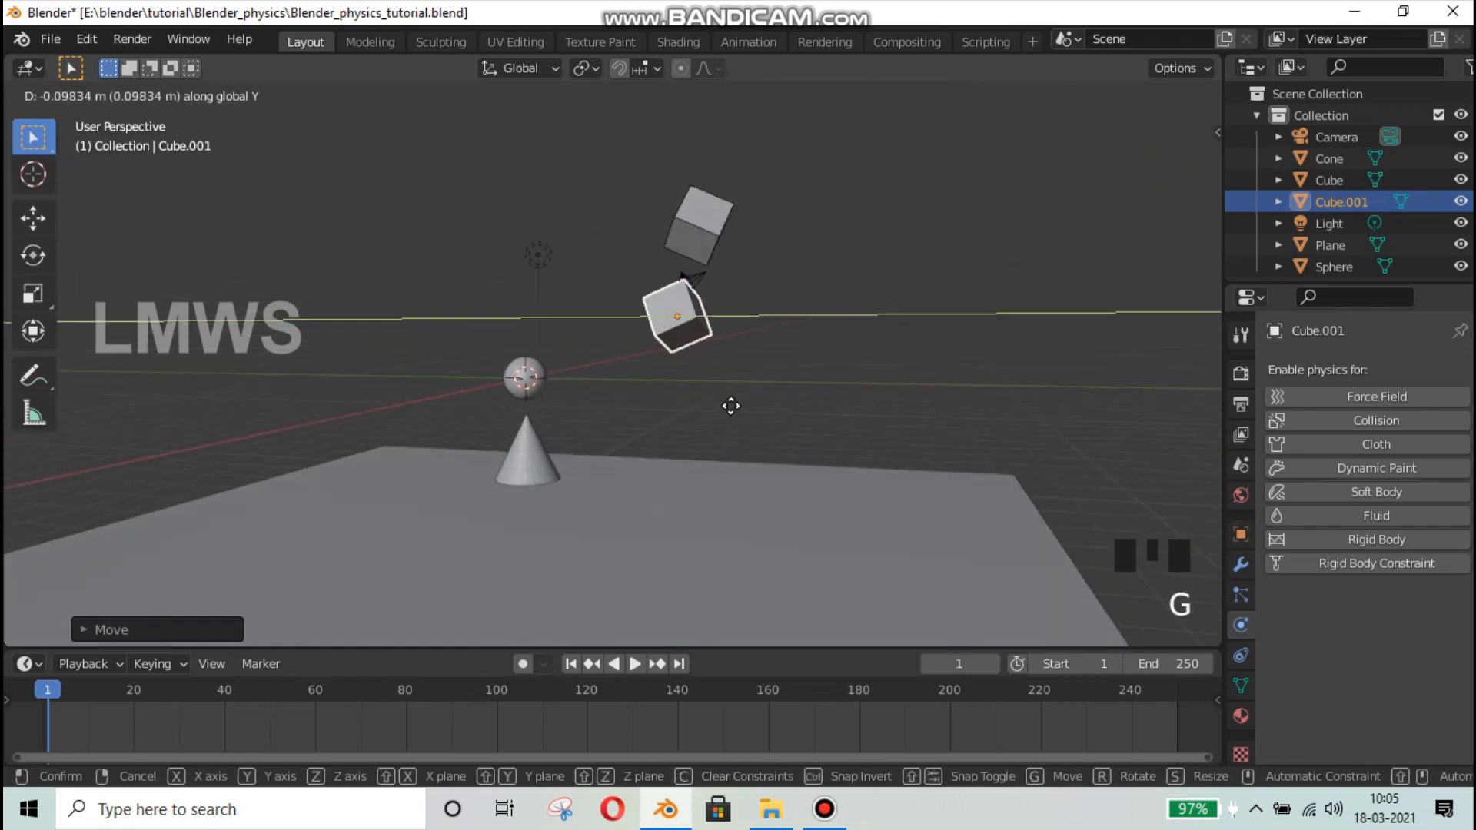
pyautogui.click(732, 406)
# - Give the second cube an active rigid body with a Box collision shape
pyautogui.click(1371, 539)
pyautogui.scroll(-3, 1372, 584)
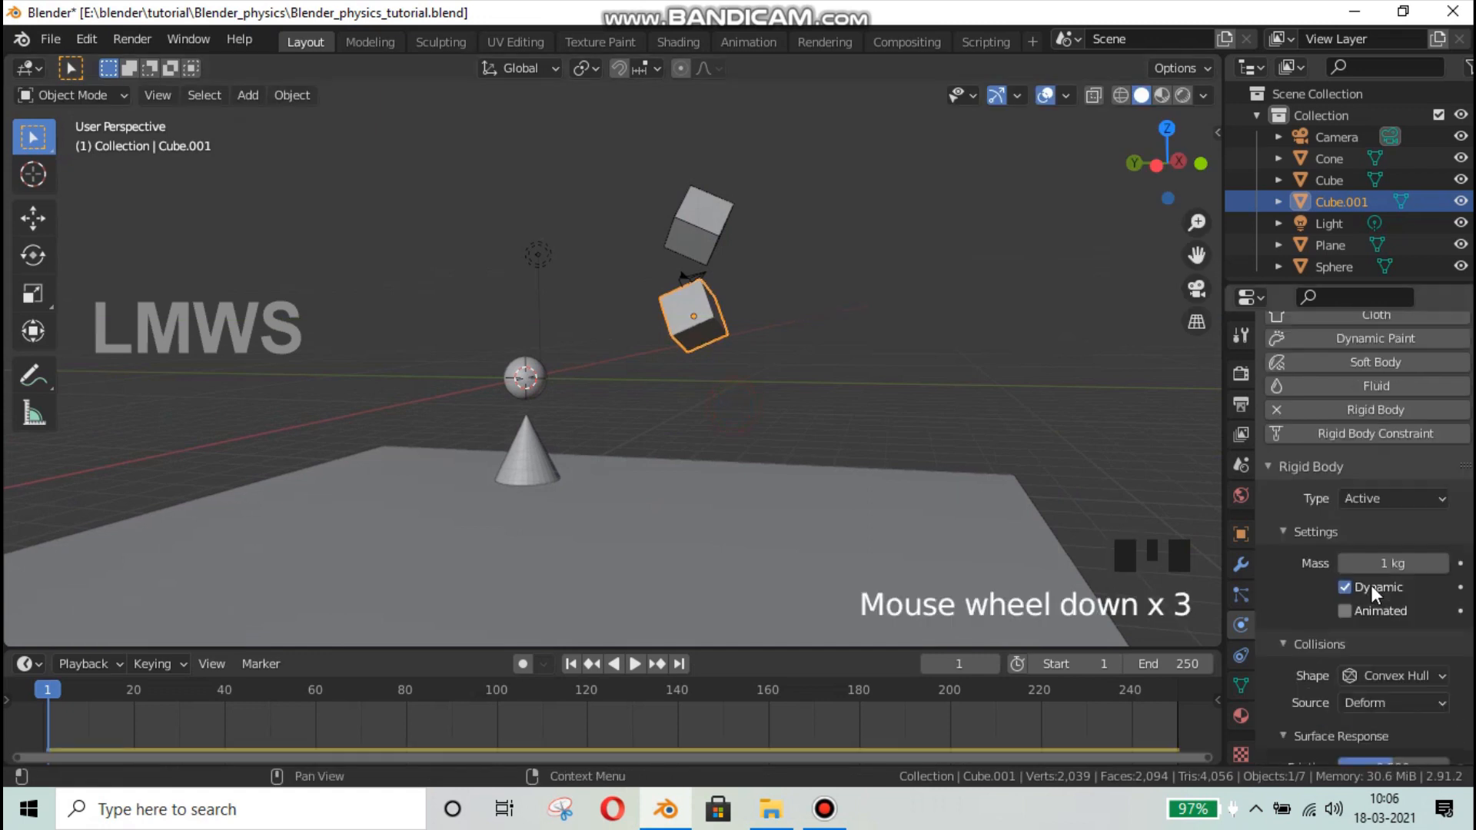
pyautogui.scroll(-2, 1340, 567)
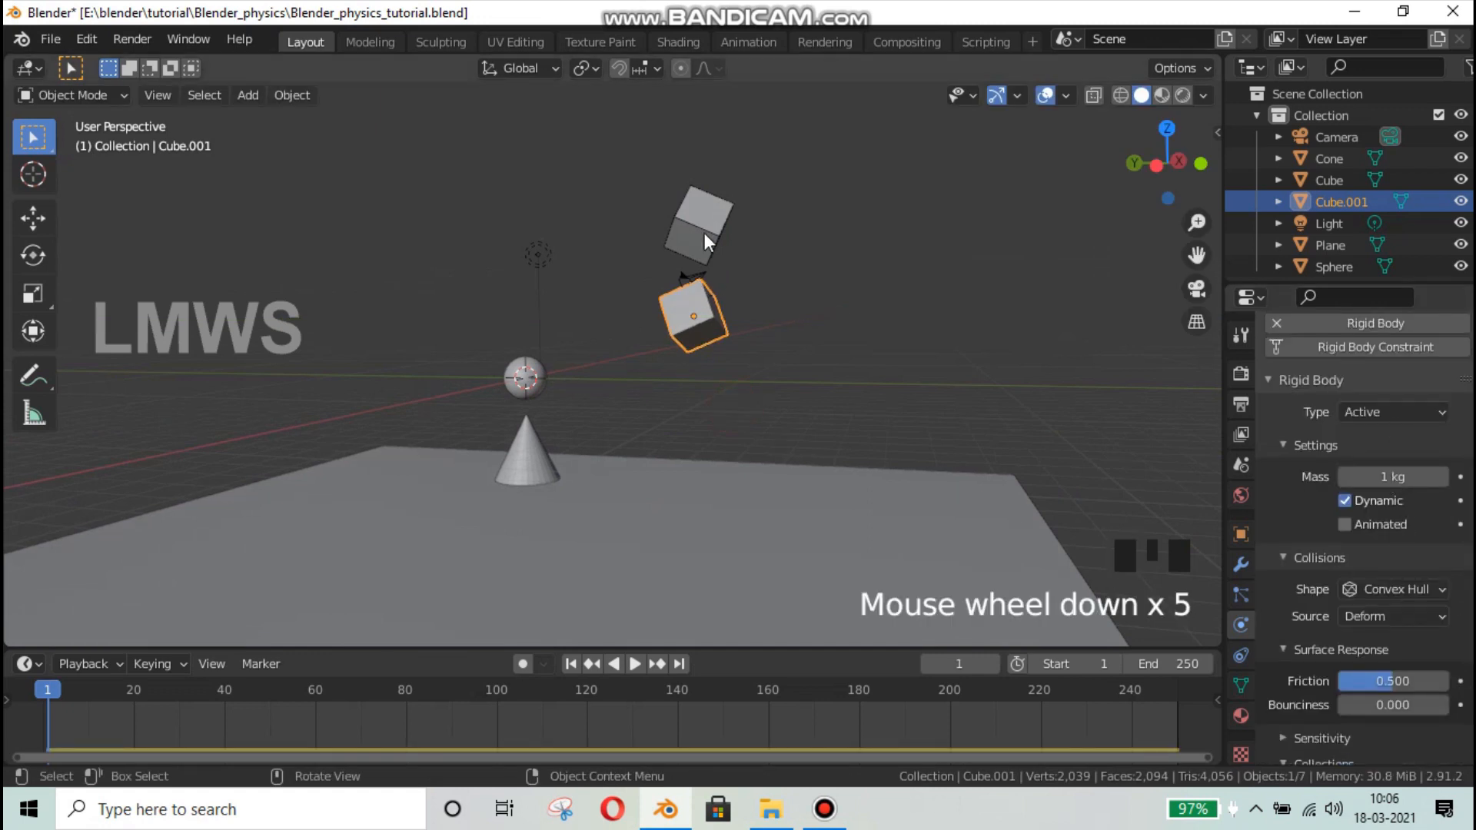
pyautogui.click(1355, 589)
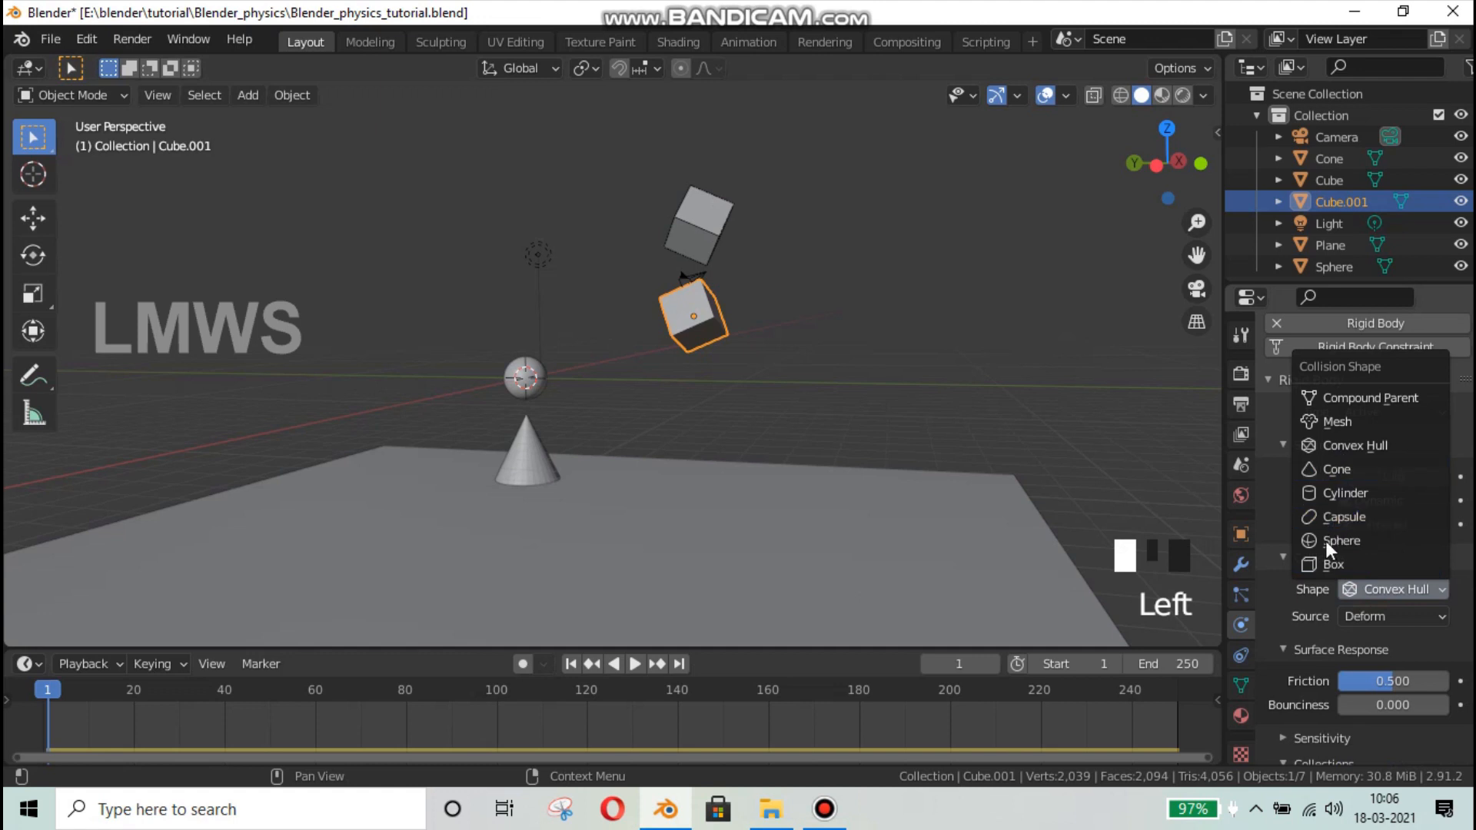
# - Deselect everything and play the simulation to watch both cubes and the sphere fall
pyautogui.moveTo(664, 343); pyautogui.dragTo(643, 303, button='middle')
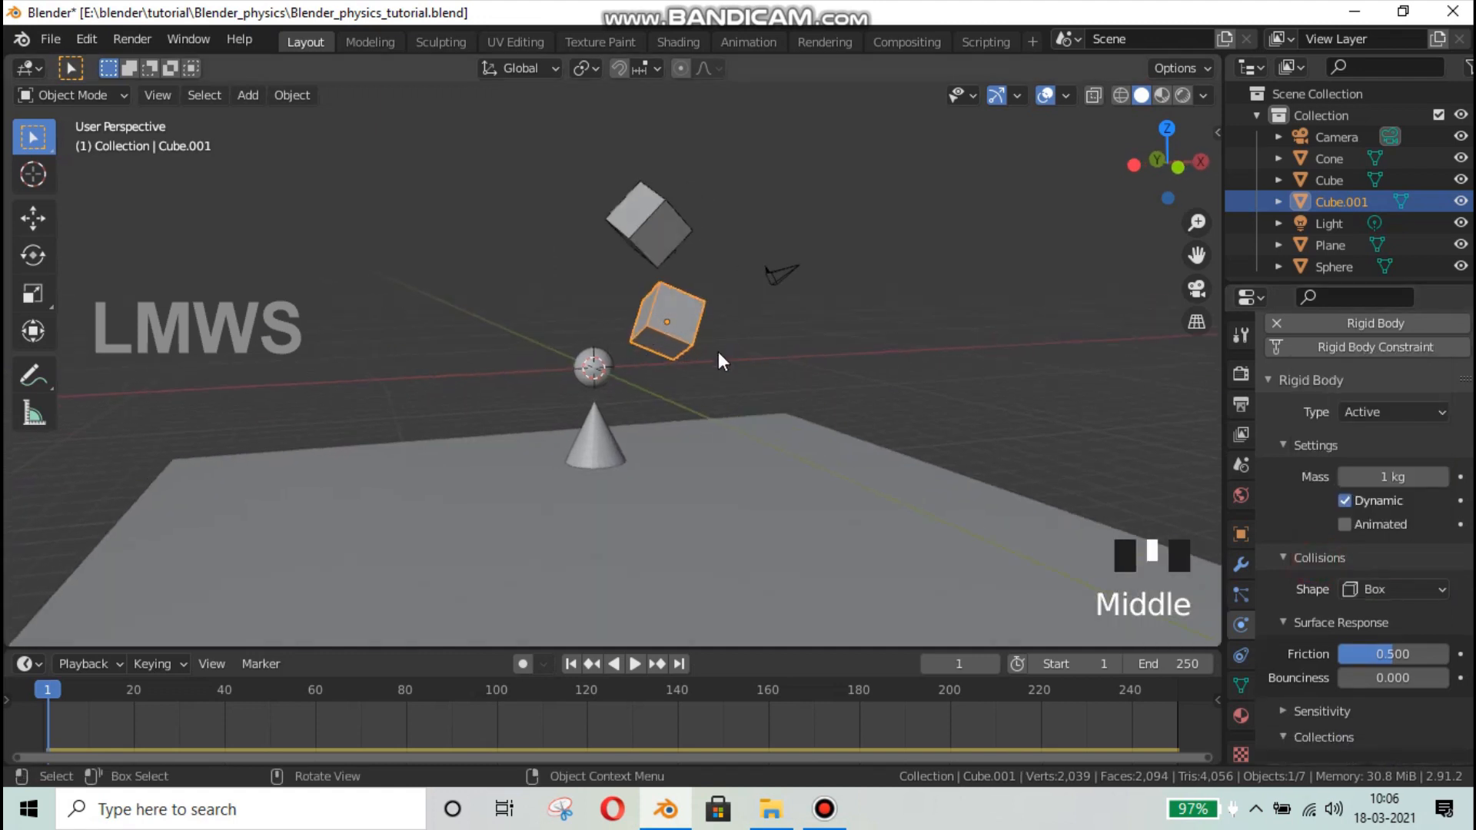
pyautogui.scroll(-2, 707, 330)
pyautogui.hotkey('alt', 'a')
pyautogui.press('space')
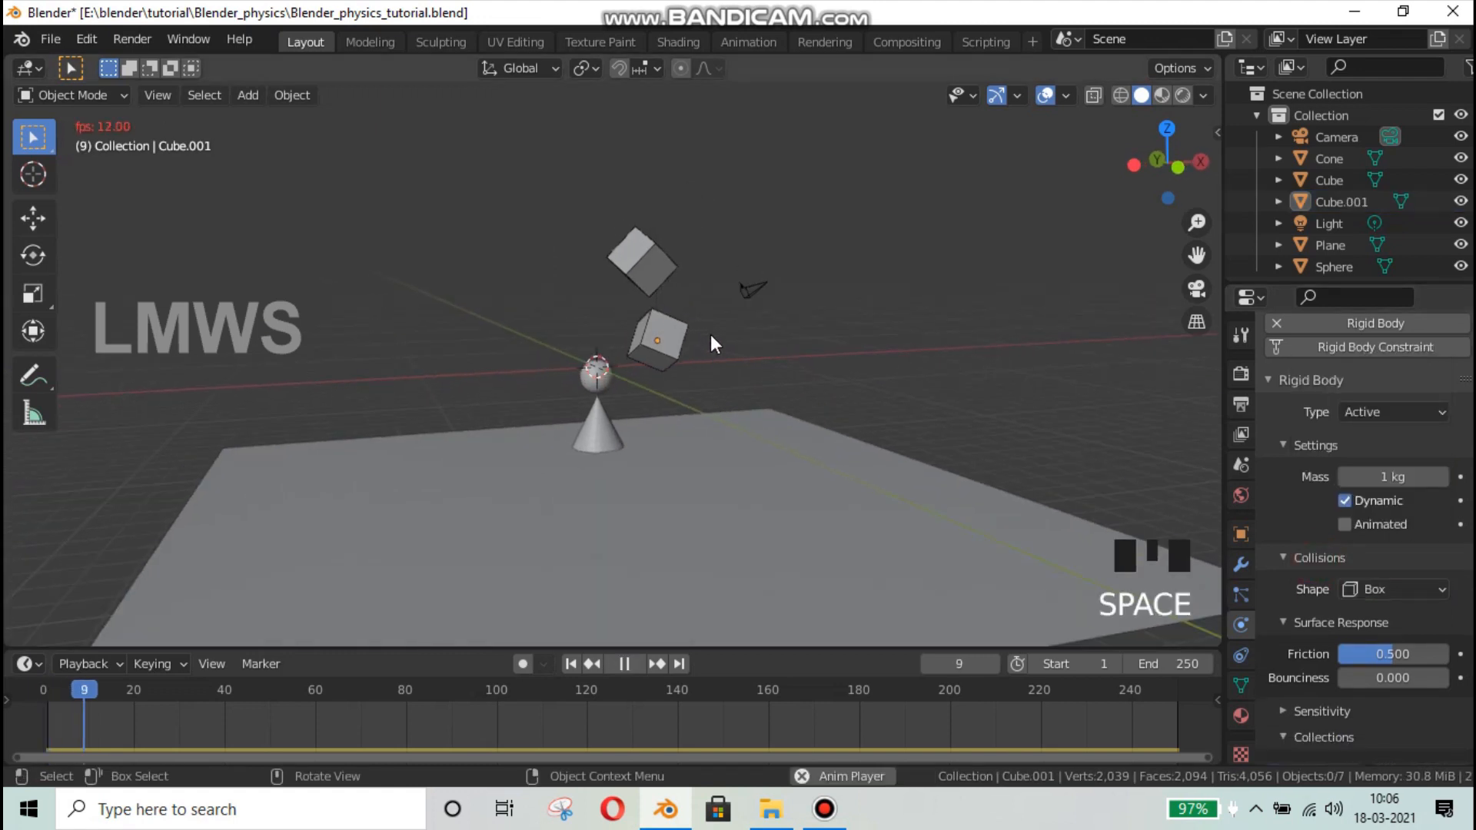
pyautogui.moveTo(684, 437); pyautogui.dragTo(727, 454, button='middle')
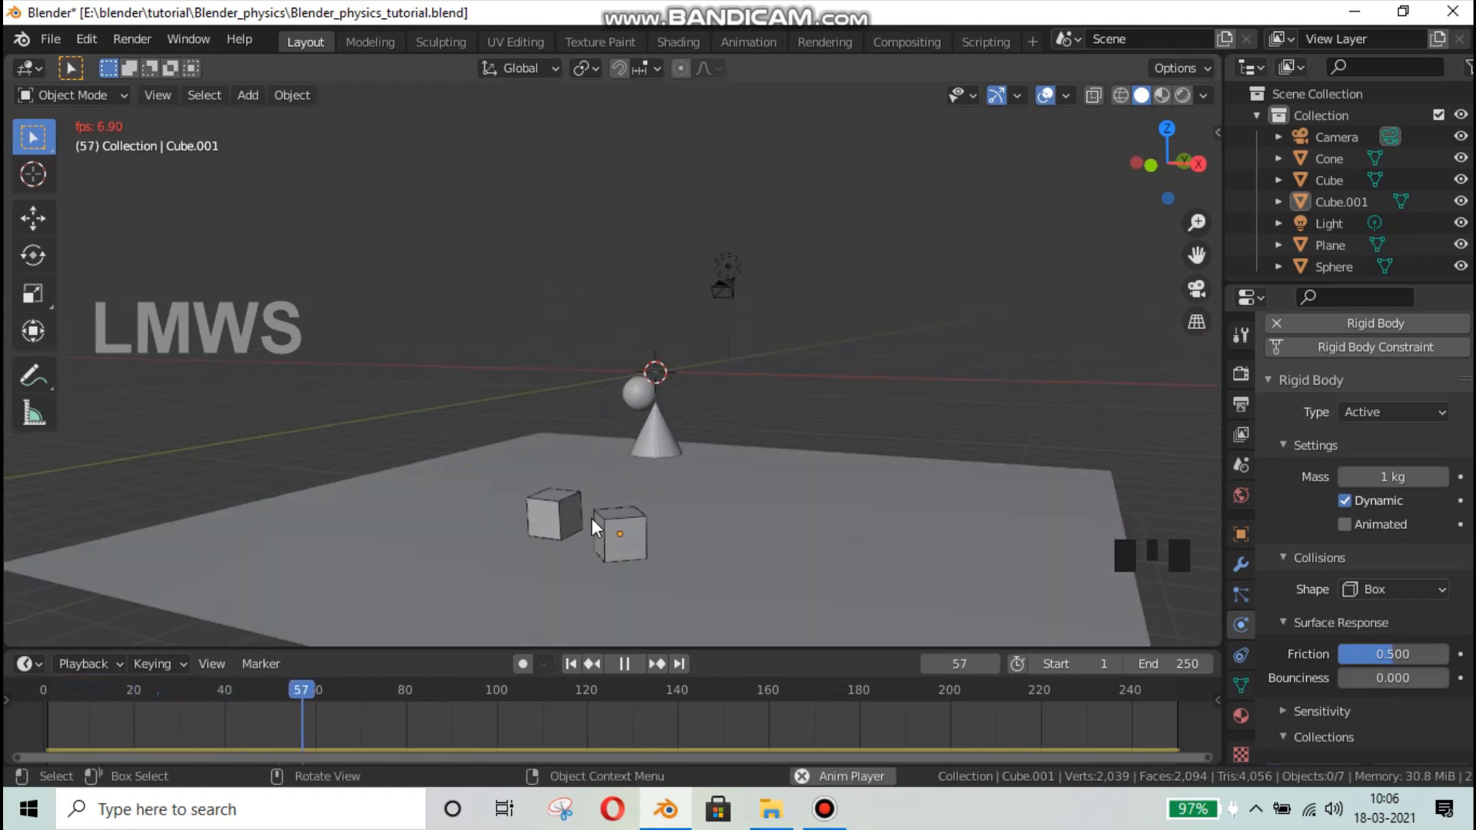
pyautogui.scroll(1, 583, 537)
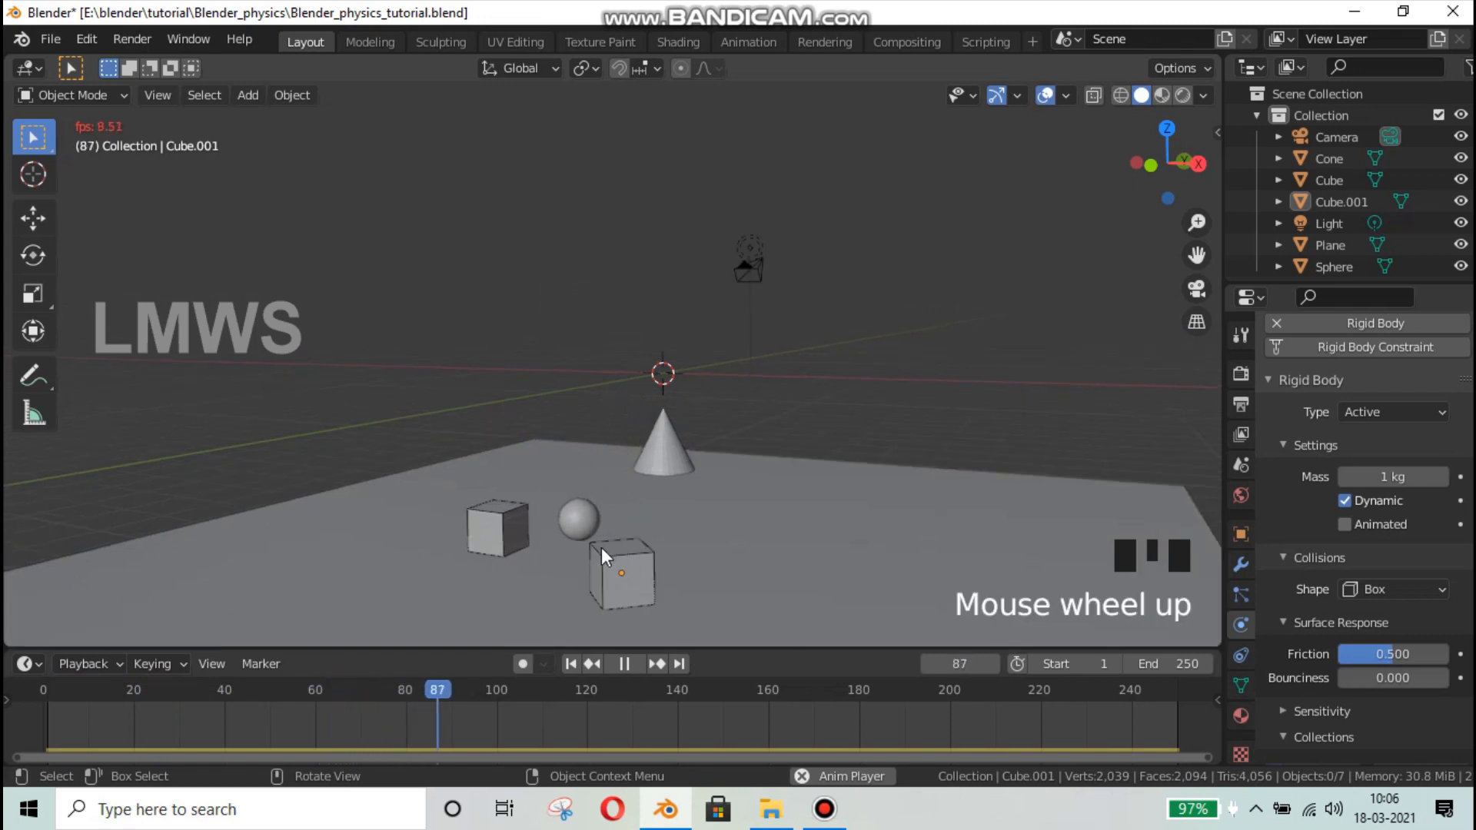
# - Pause the playback, edit the sphere's bounciness, and set the plane's bounciness to 2
pyautogui.moveTo(607, 551); pyautogui.dragTo(614, 552, button='middle')
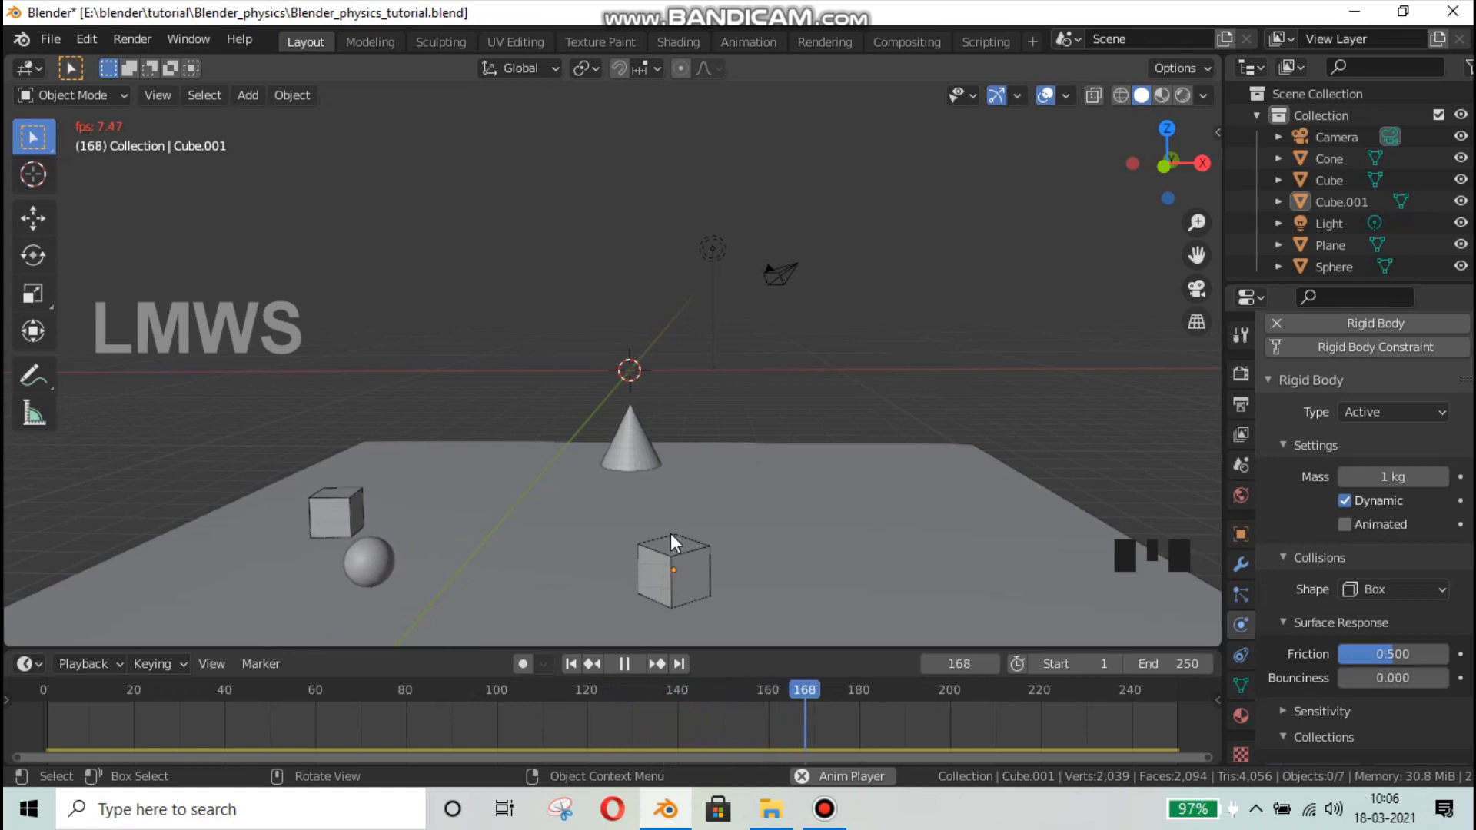
pyautogui.press('space')
pyautogui.click(360, 563)
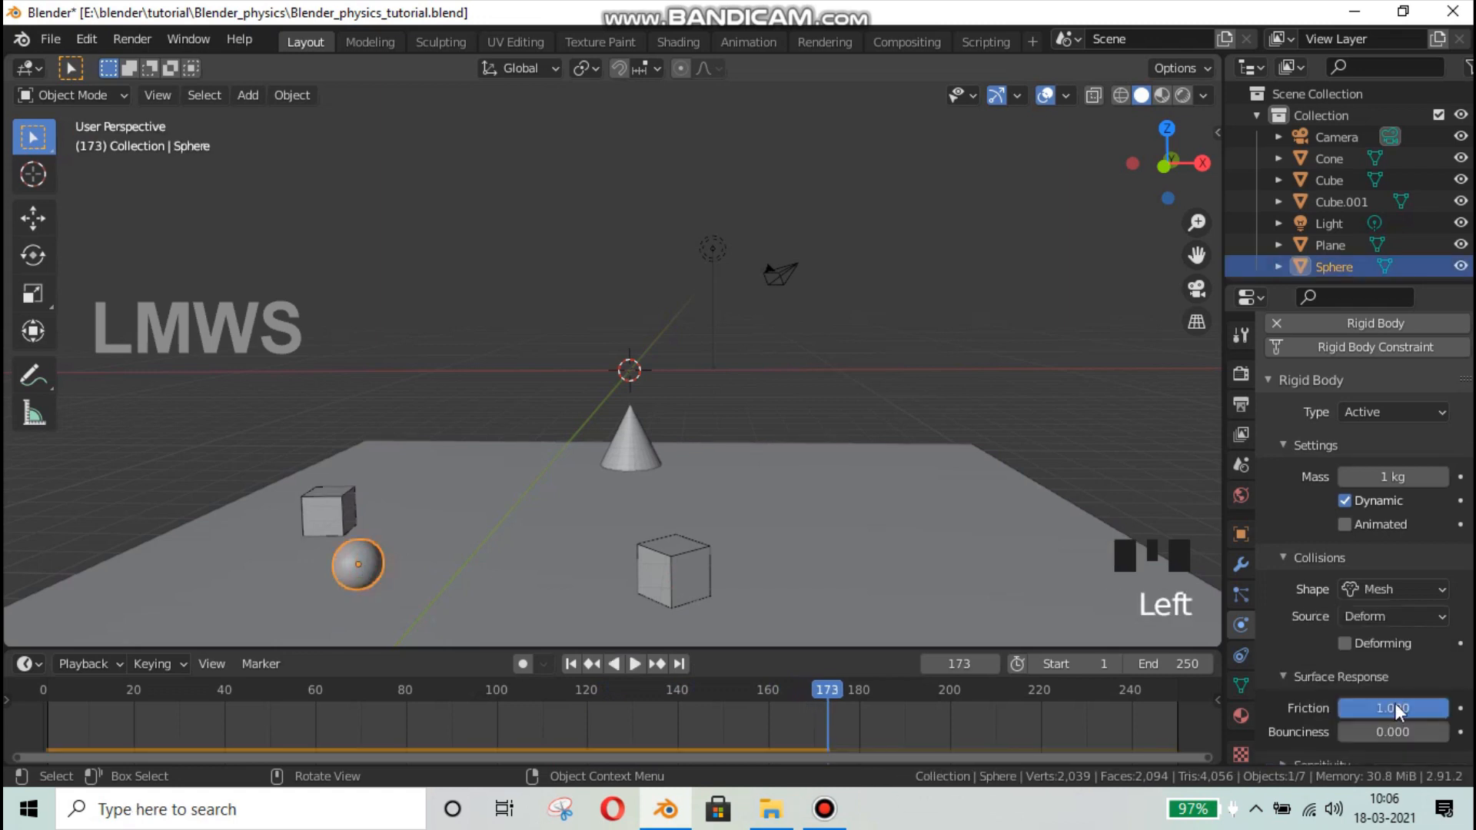
pyautogui.doubleClick(1378, 731)
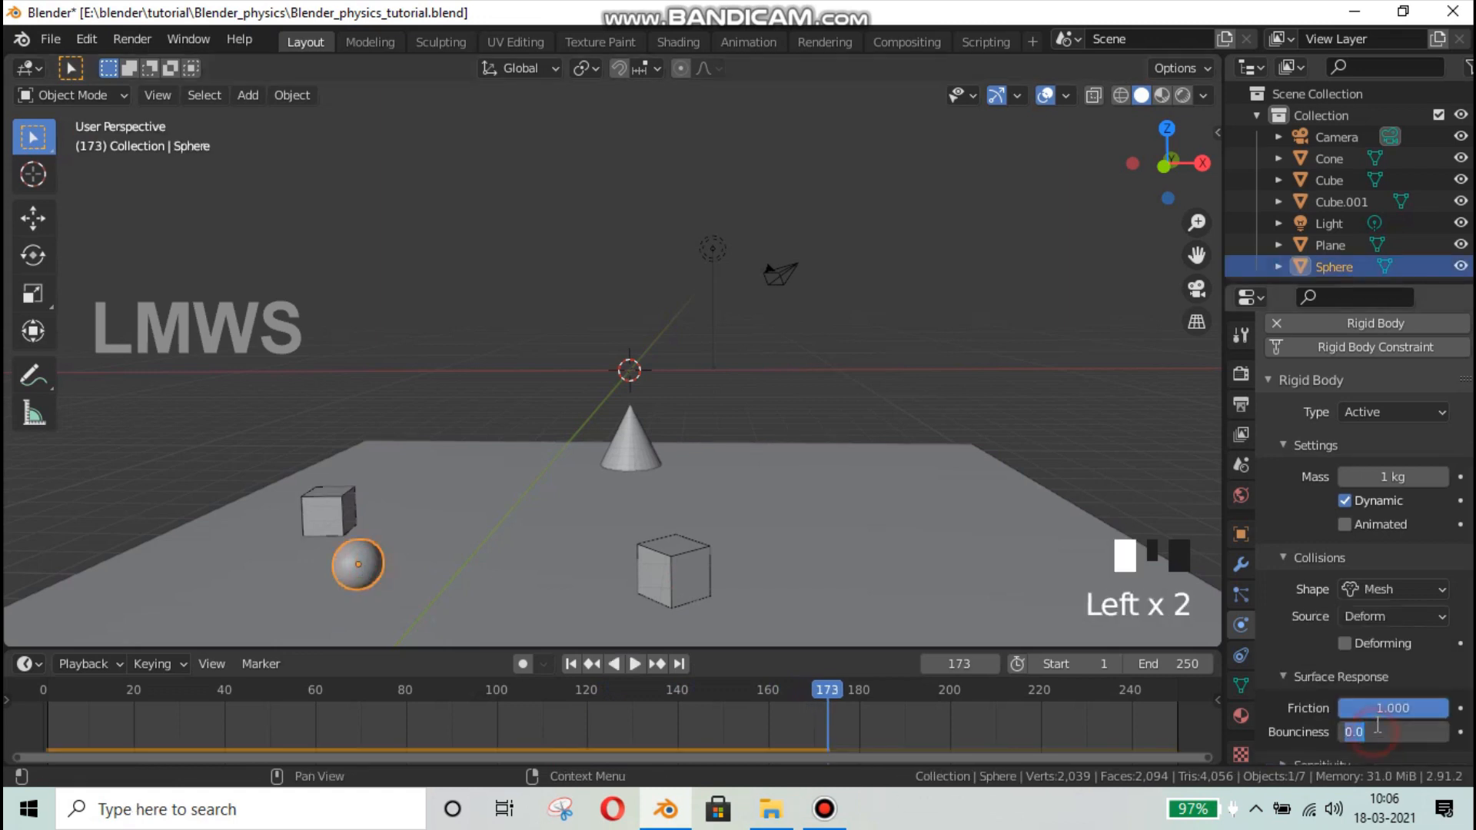
pyautogui.click(905, 520)
pyautogui.click(1395, 658)
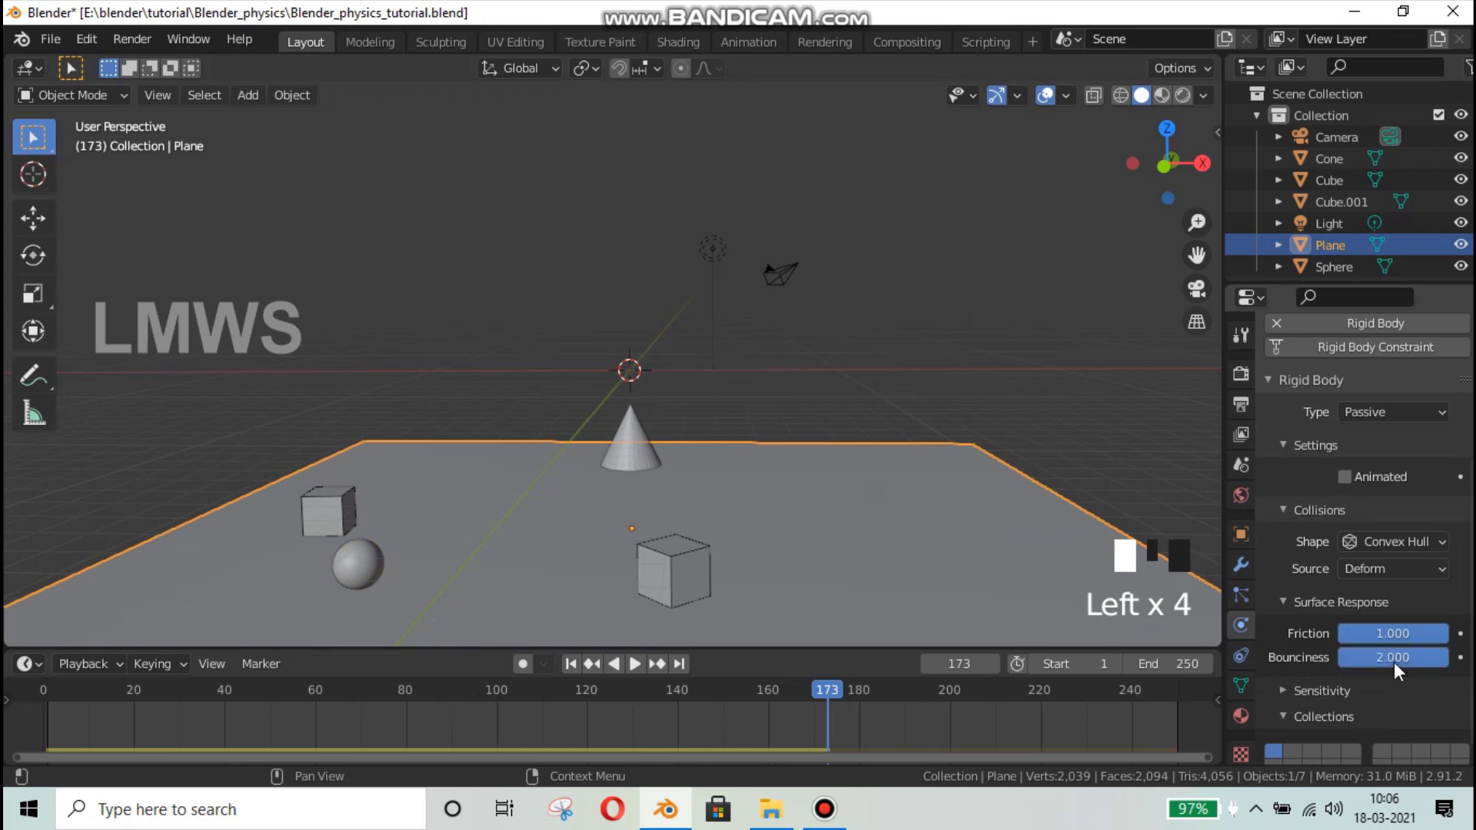
# - Play the simulation twice from the first frame to examine how the sphere and cubes bounce off the plane
pyautogui.click(586, 665)
pyautogui.press('space')
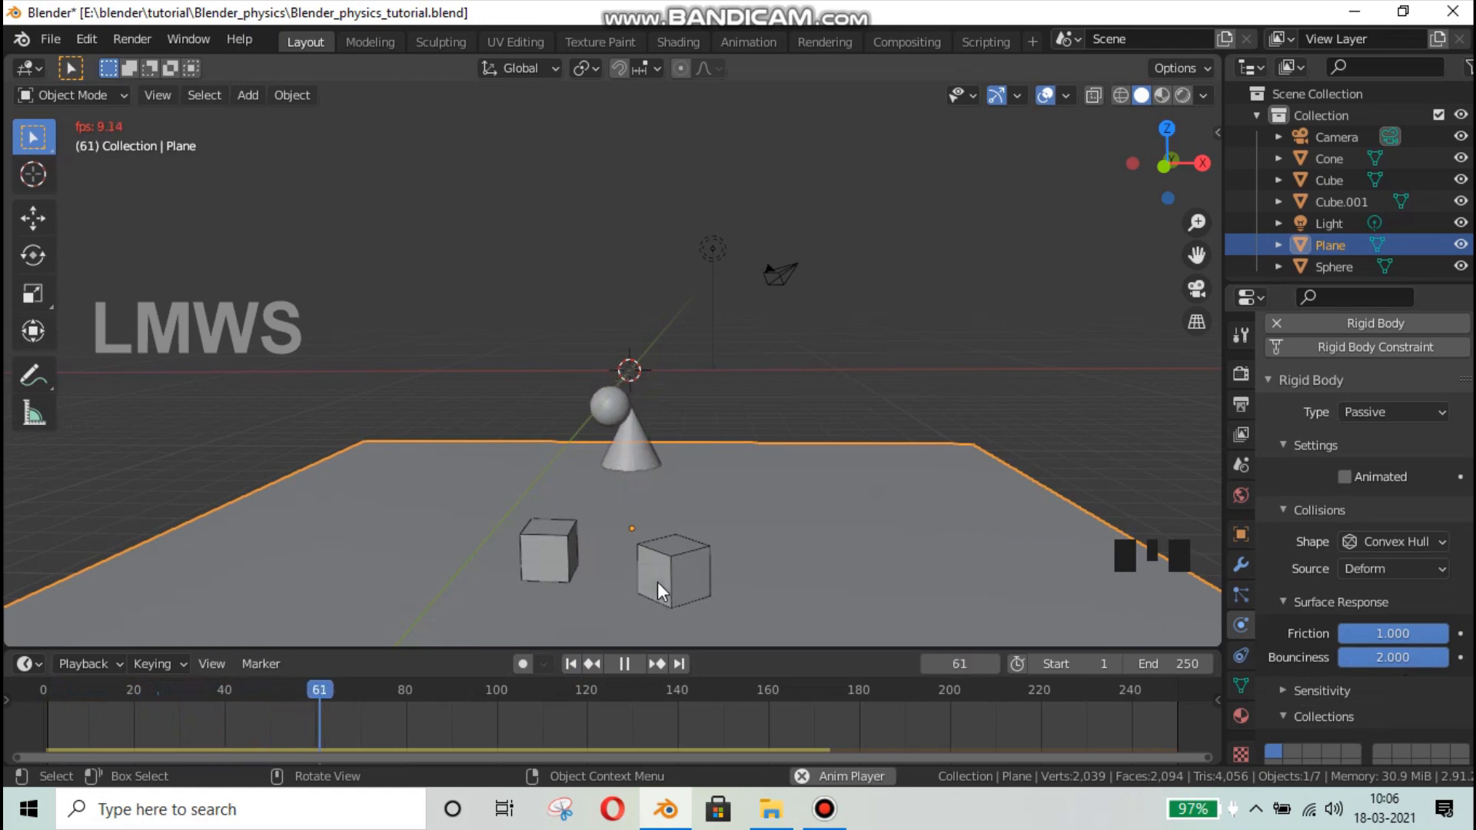
pyautogui.scroll(-4, 590, 597)
pyautogui.press('space')
pyautogui.hotkey('shift', 'Left')
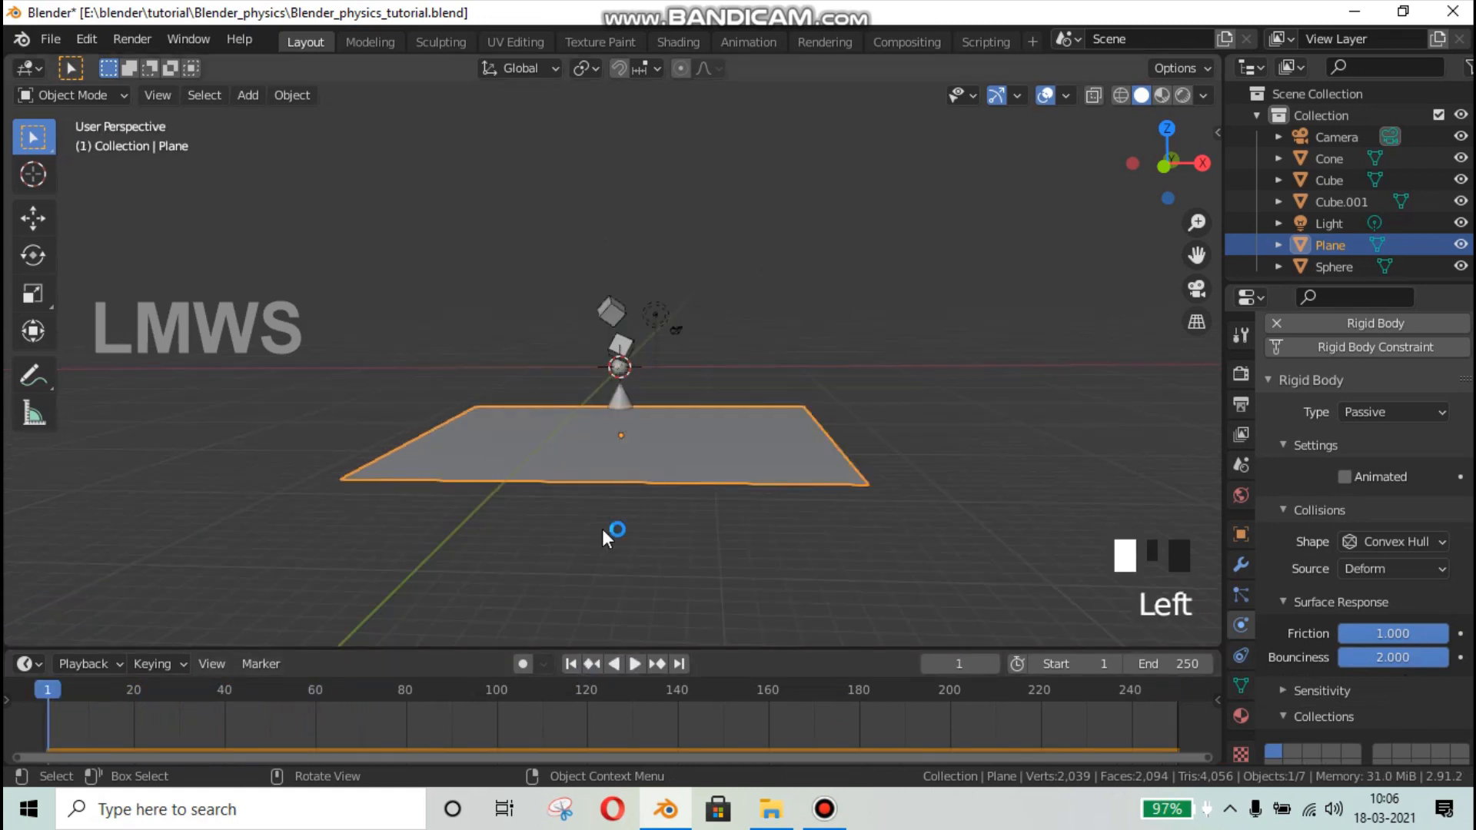
pyautogui.scroll(2, 652, 456)
pyautogui.scroll(1, 652, 457)
pyautogui.press('space')
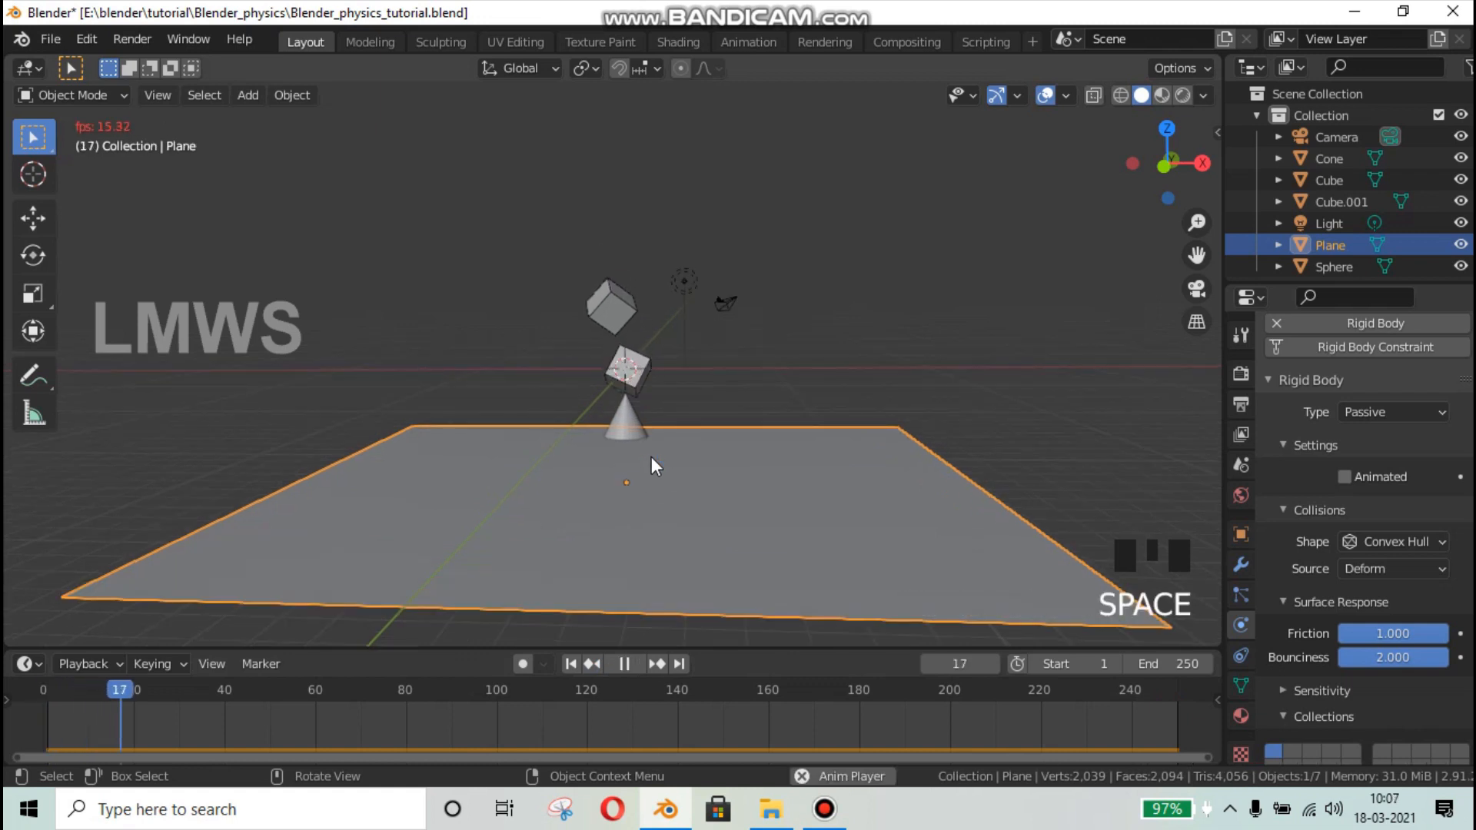
pyautogui.scroll(2, 652, 456)
pyautogui.scroll(1, 652, 457)
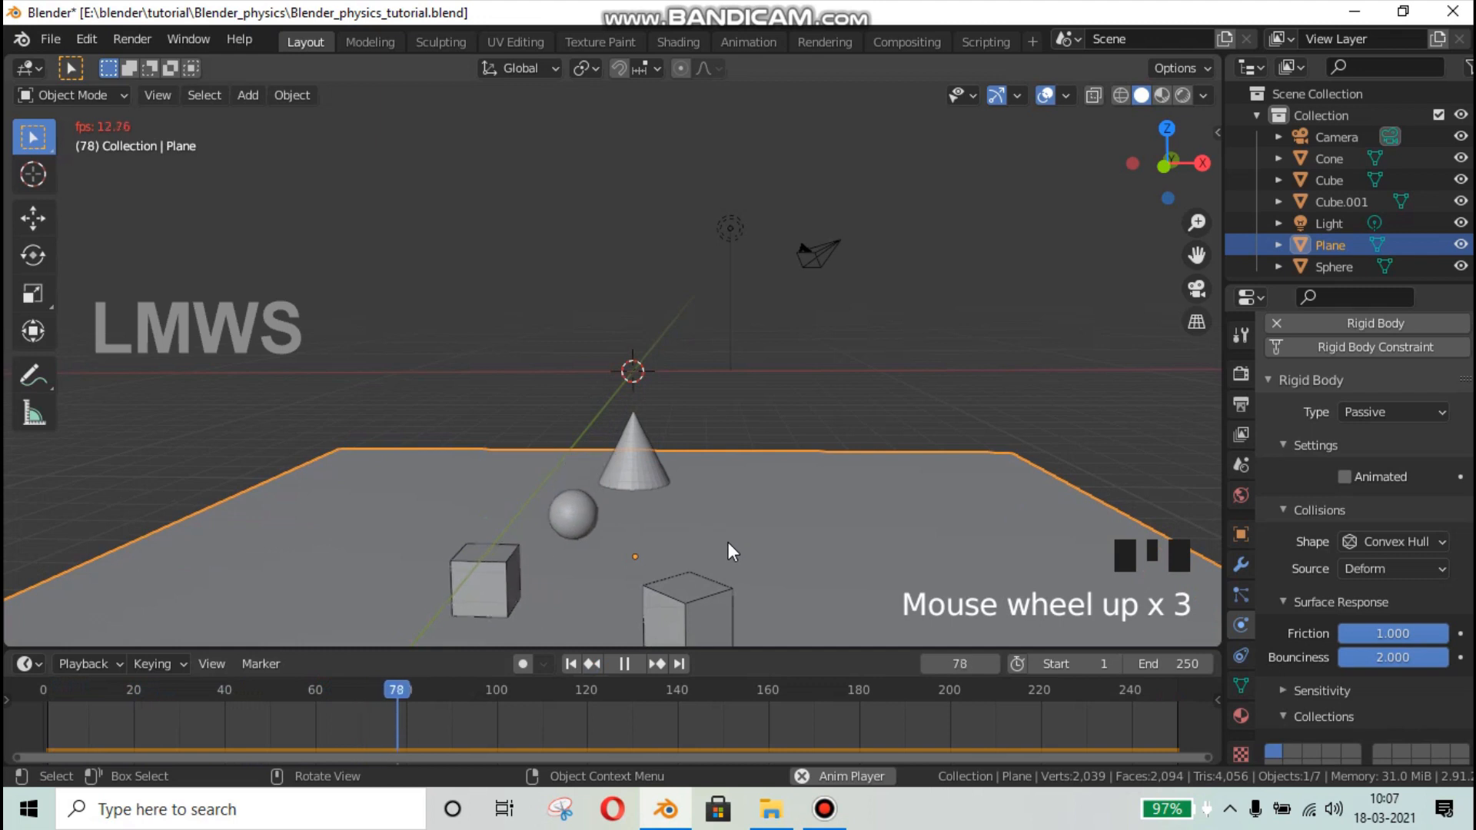
pyautogui.scroll(-5, 707, 542)
pyautogui.scroll(-1, 662, 435)
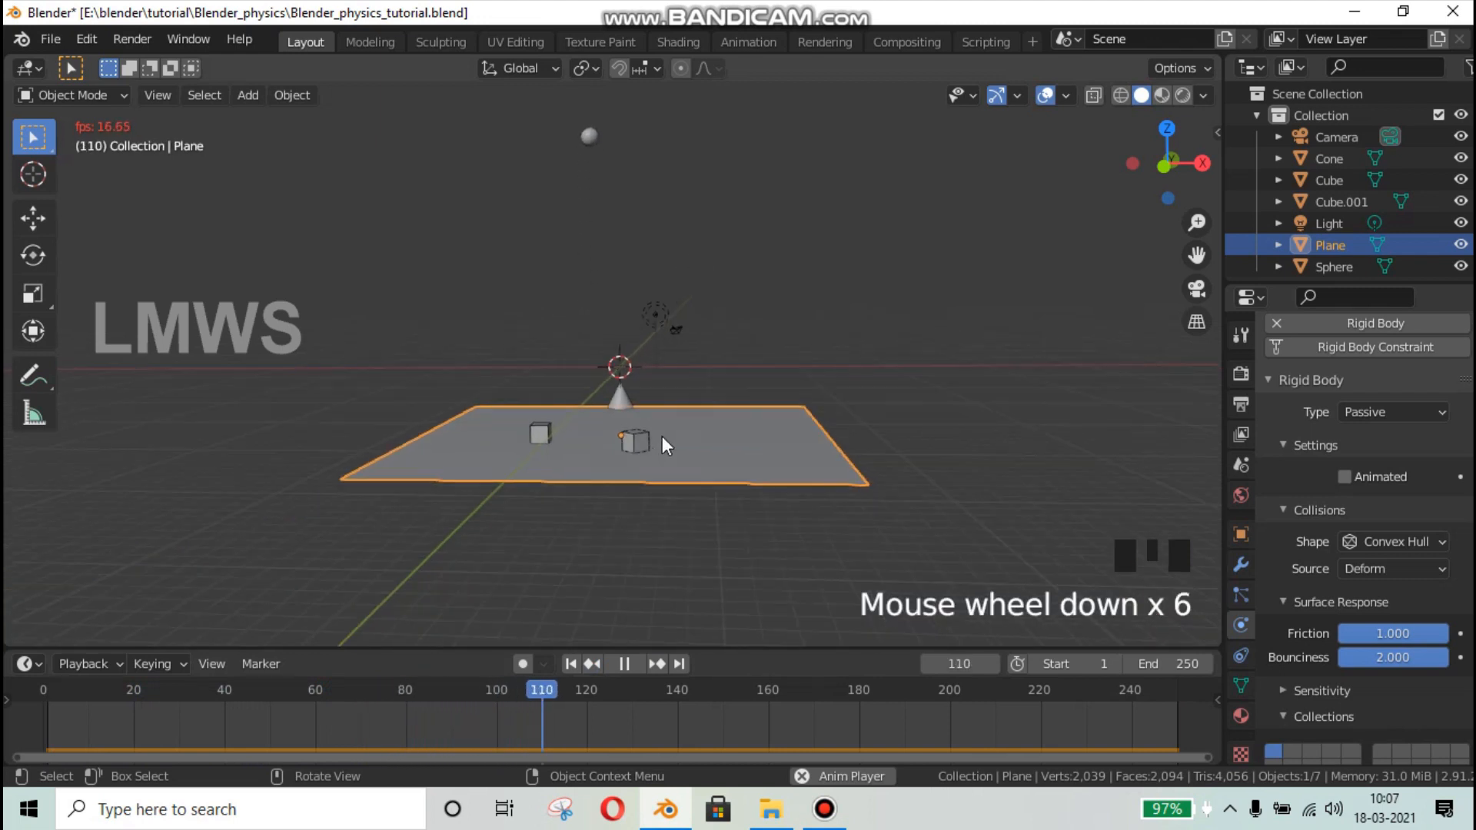
pyautogui.scroll(-1, 698, 444)
pyautogui.scroll(3, 698, 444)
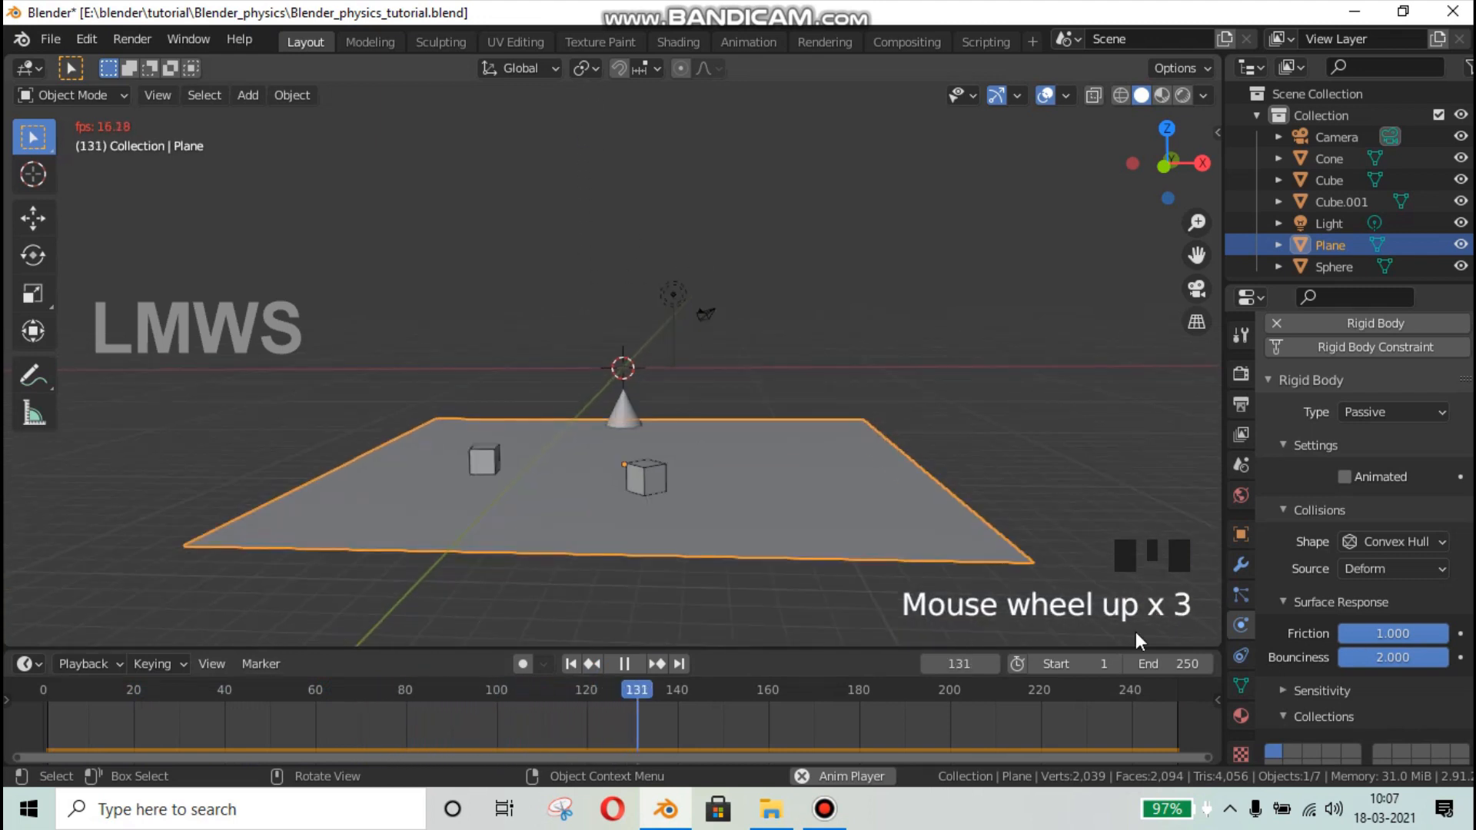
# - Set the plane's bounciness to 0.5 and replay the simulation from the first frame
pyautogui.doubleClick(1392, 658)
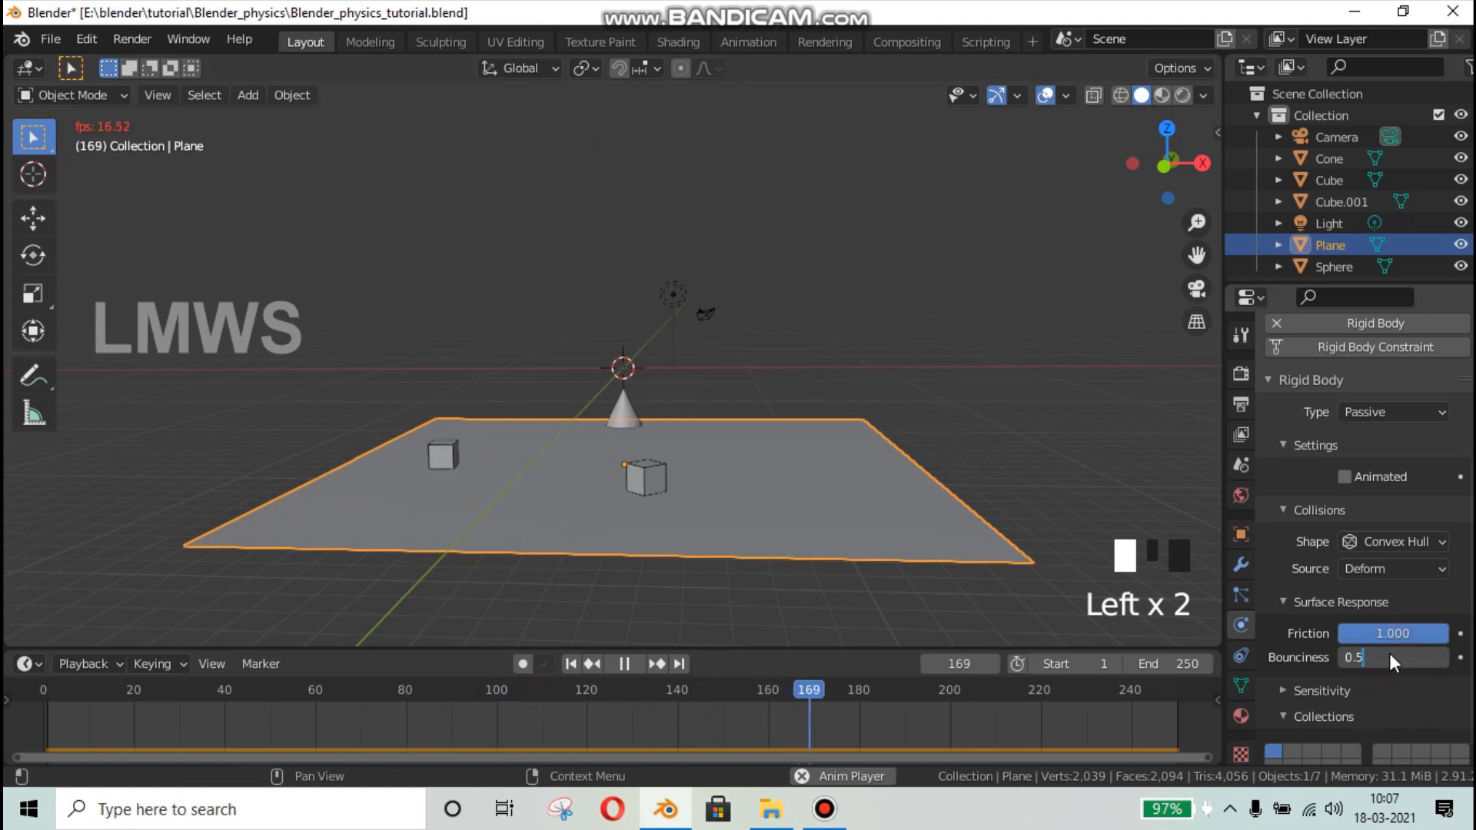
pyautogui.write('0.5')
pyautogui.press('Return')
pyautogui.click(570, 664)
pyautogui.scroll(2, 601, 531)
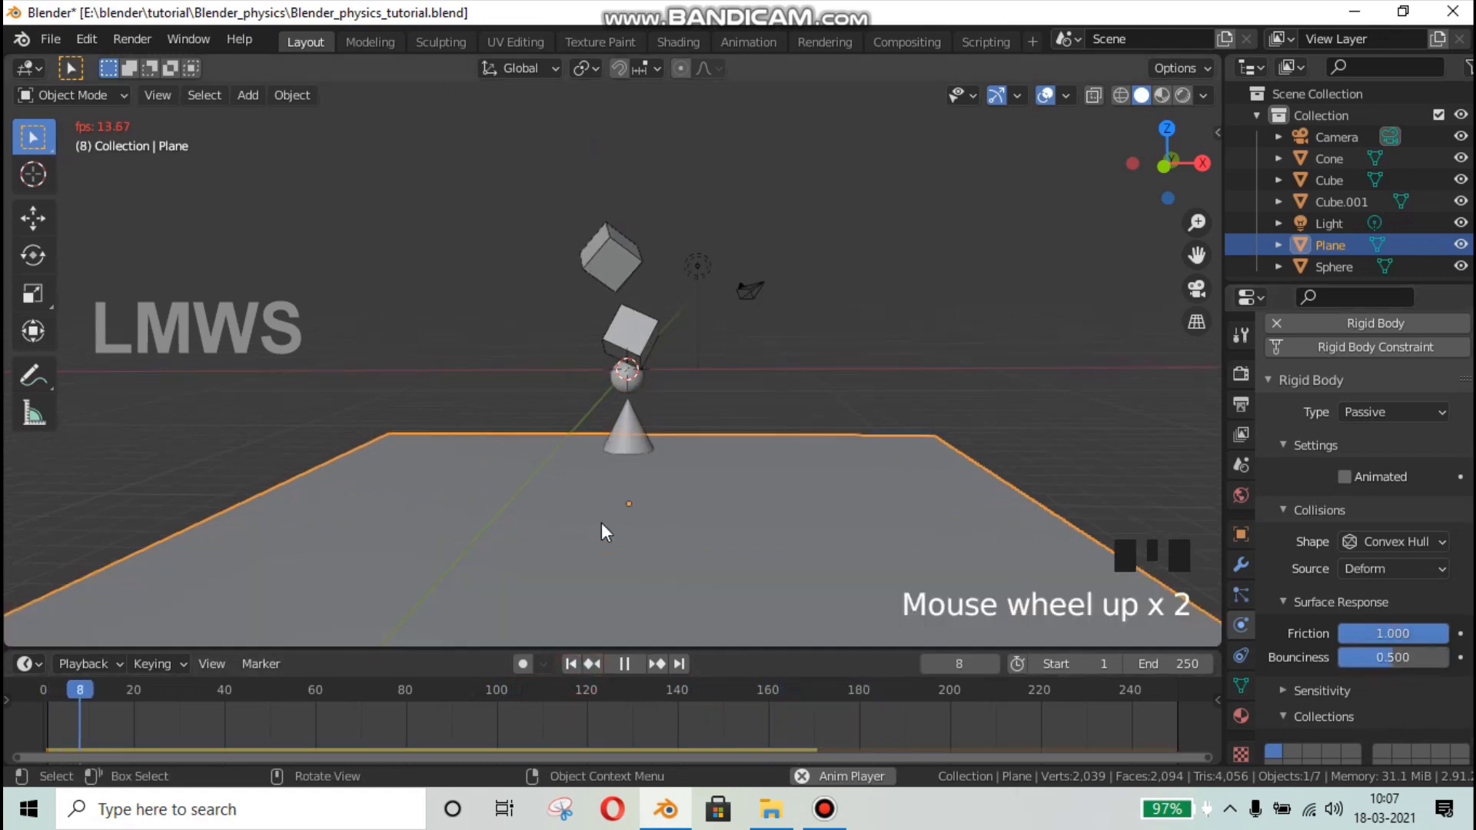
pyautogui.scroll(1, 601, 523)
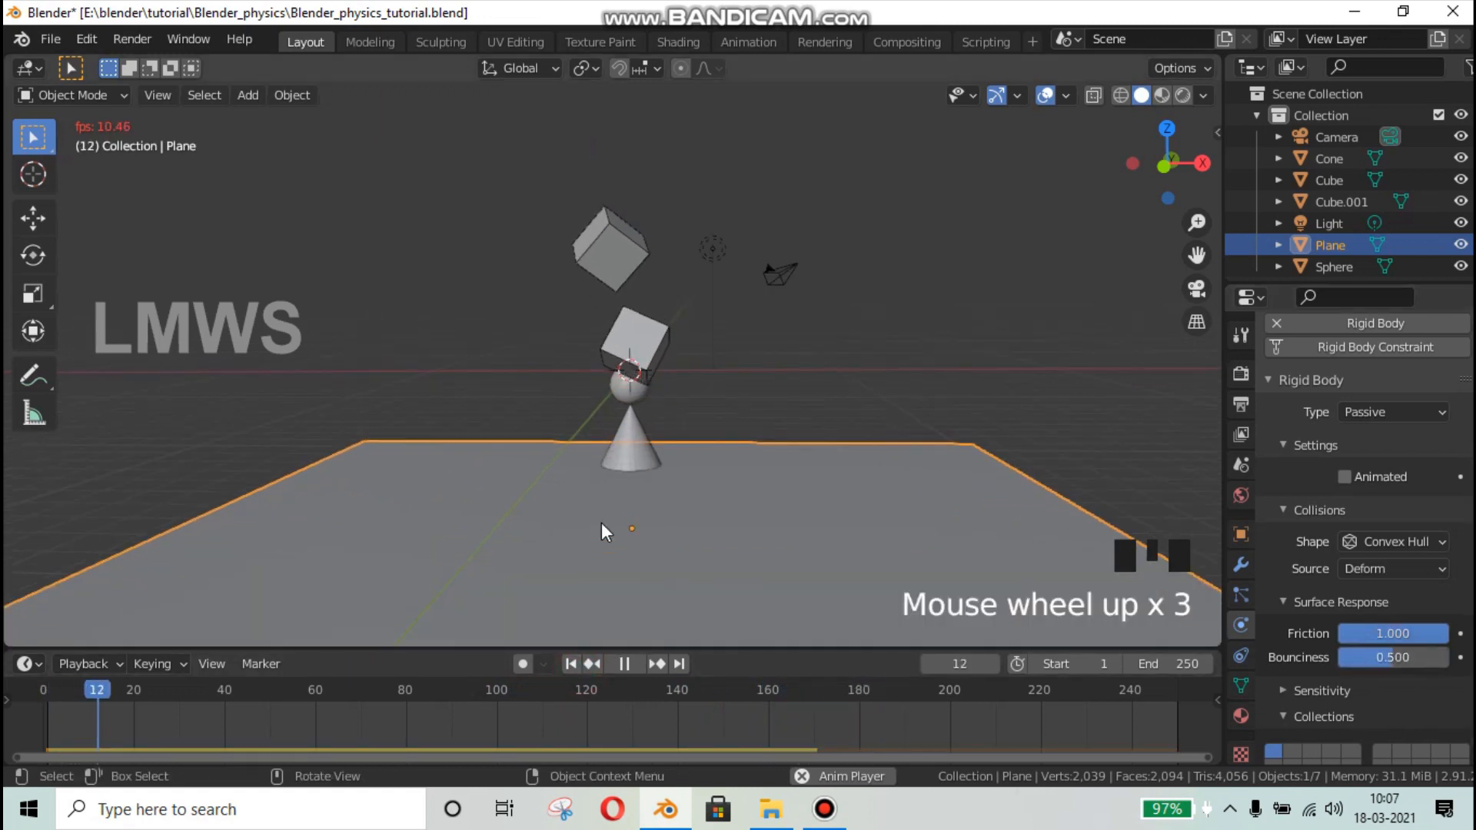
# - Delete the cone and replay the simulation from the first frame to watch the objects fall, pausing it partway
pyautogui.click(635, 427)
pyautogui.press('x')
pyautogui.click(730, 423)
pyautogui.click(569, 664)
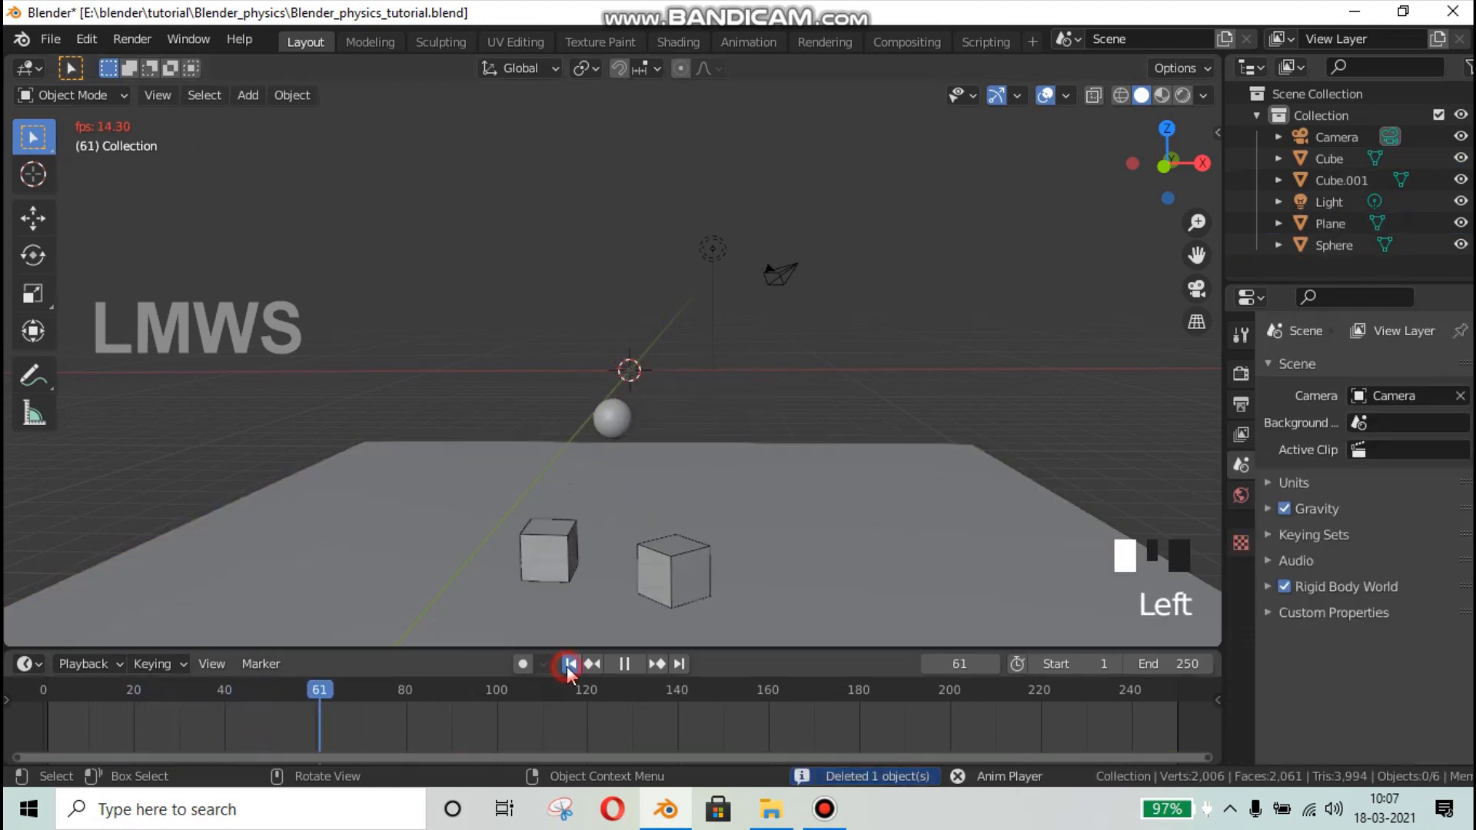
pyautogui.moveTo(546, 535); pyautogui.dragTo(611, 600, button='middle')
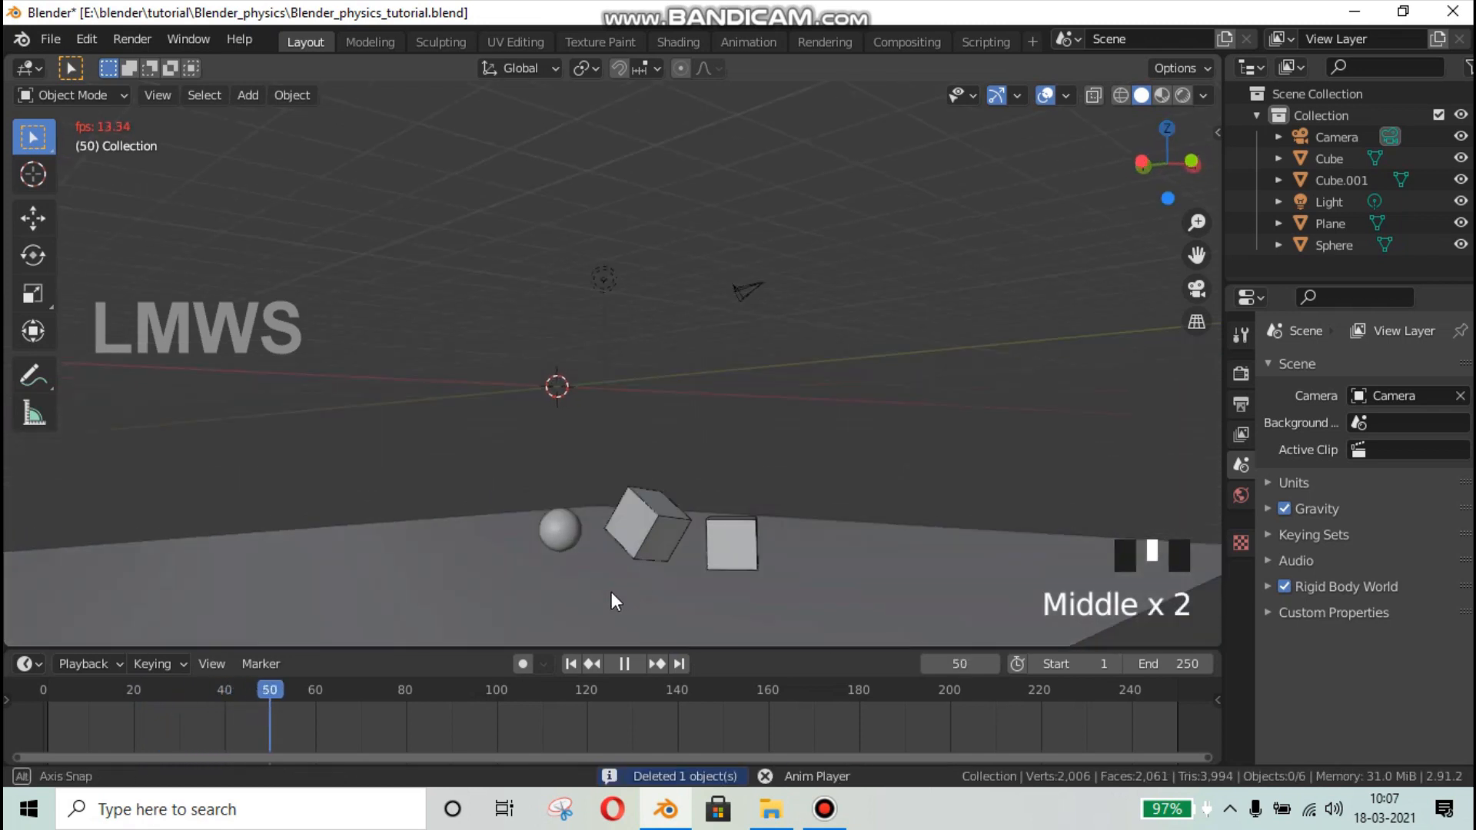
pyautogui.keyDown('shift'); pyautogui.moveTo(635, 547); pyautogui.dragTo(664, 478, button='middle'); pyautogui.keyUp('shift')
pyautogui.press('space')
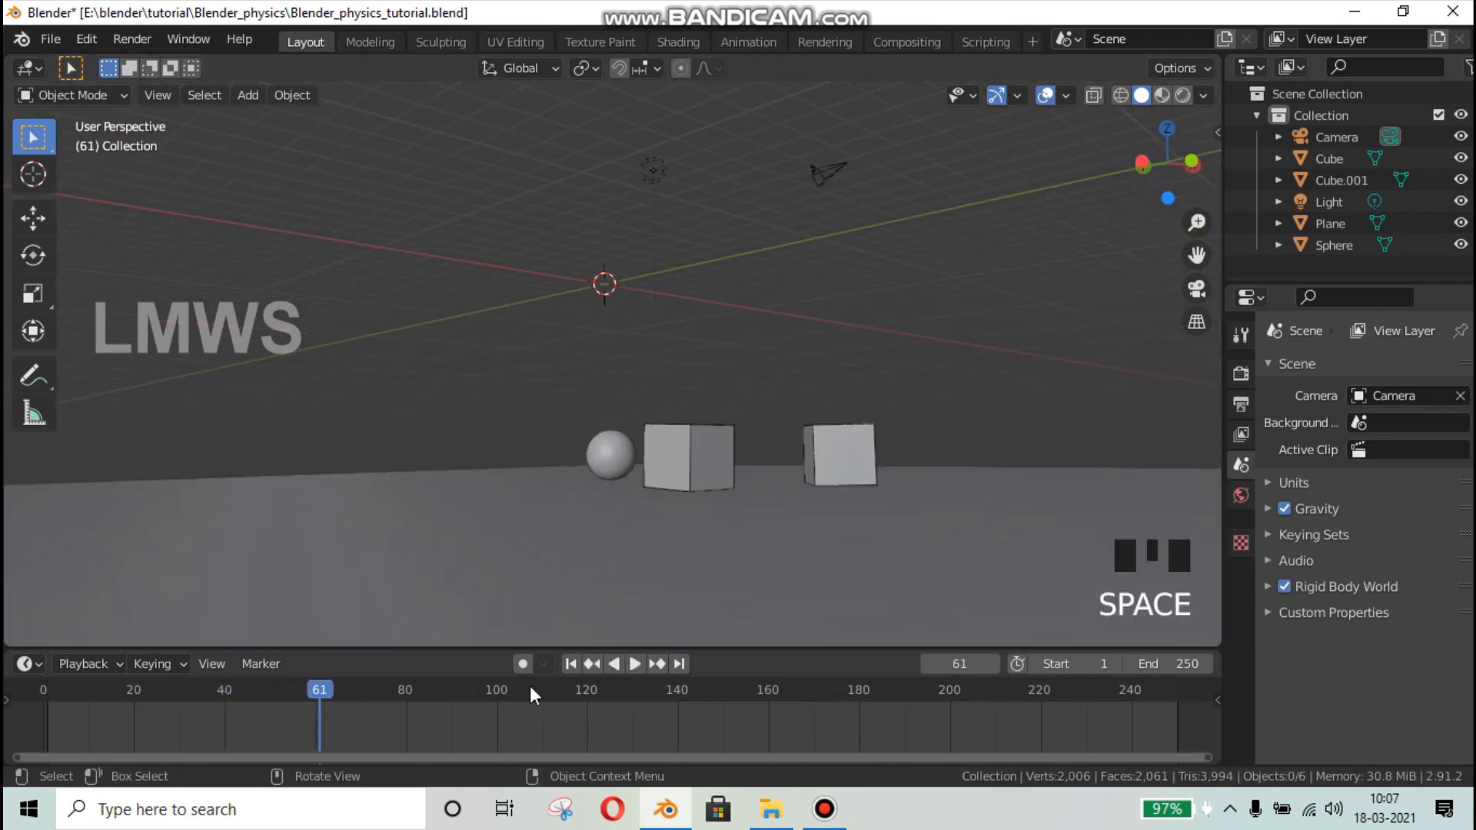
# - Select the plane, restart the simulation, and set the plane's rigid body bounciness to 1
pyautogui.click(579, 592)
pyautogui.hotkey('shift', 'Left')
pyautogui.press('space')
pyautogui.click(1241, 624)
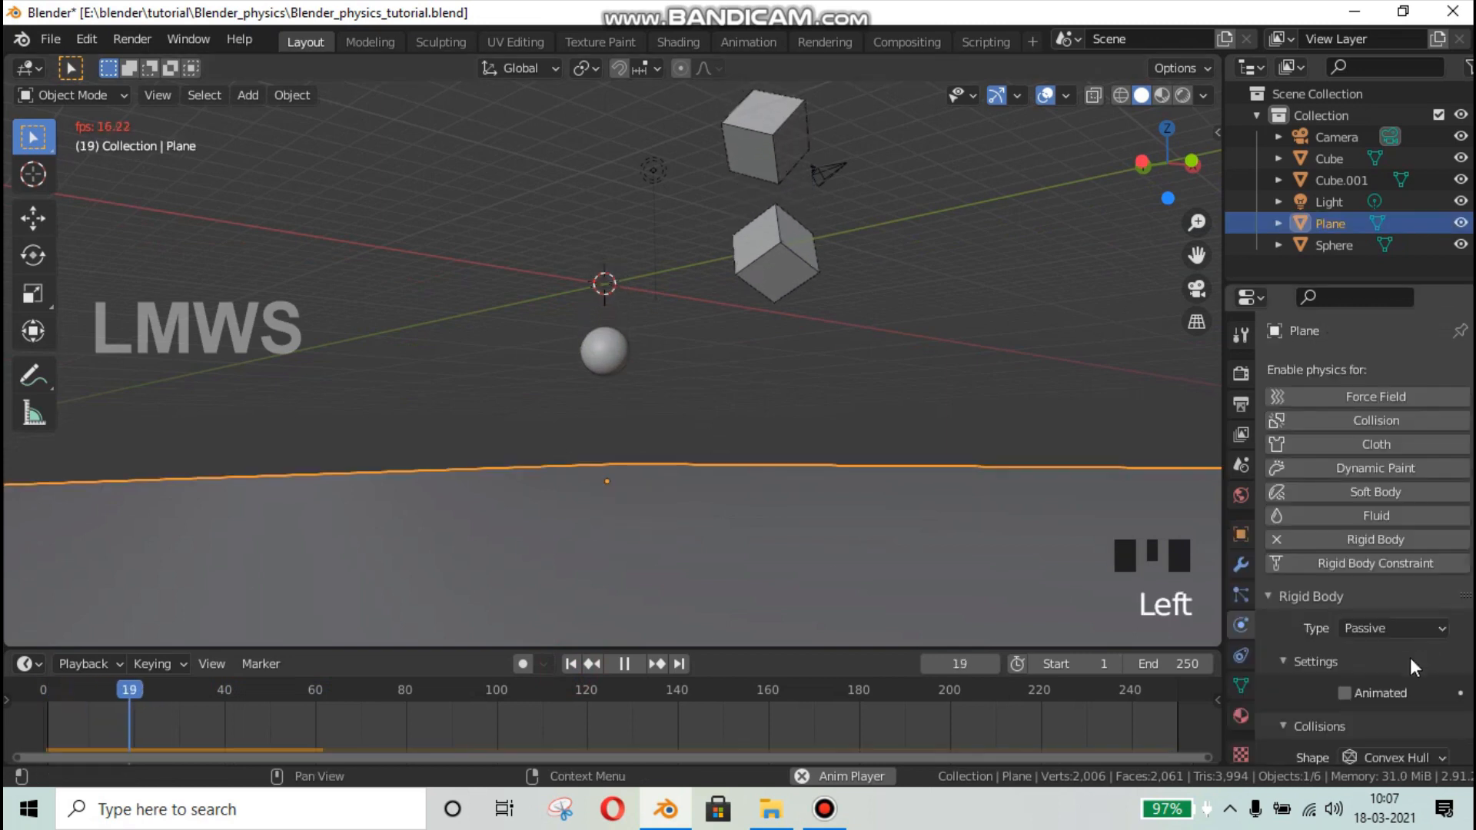
pyautogui.scroll(-4, 1299, 716)
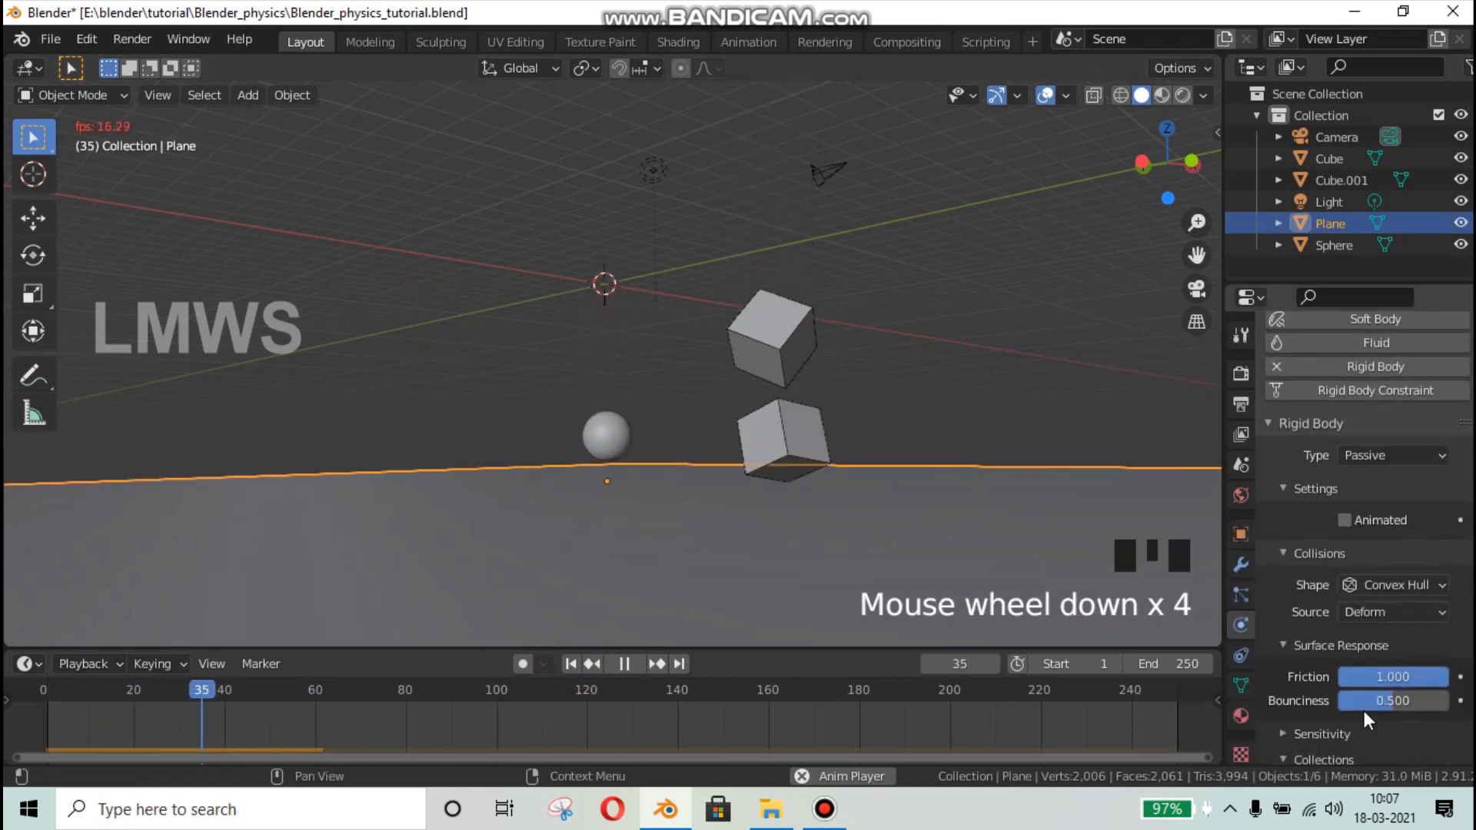
pyautogui.click(1423, 701)
pyautogui.write('1')
pyautogui.press('Return')
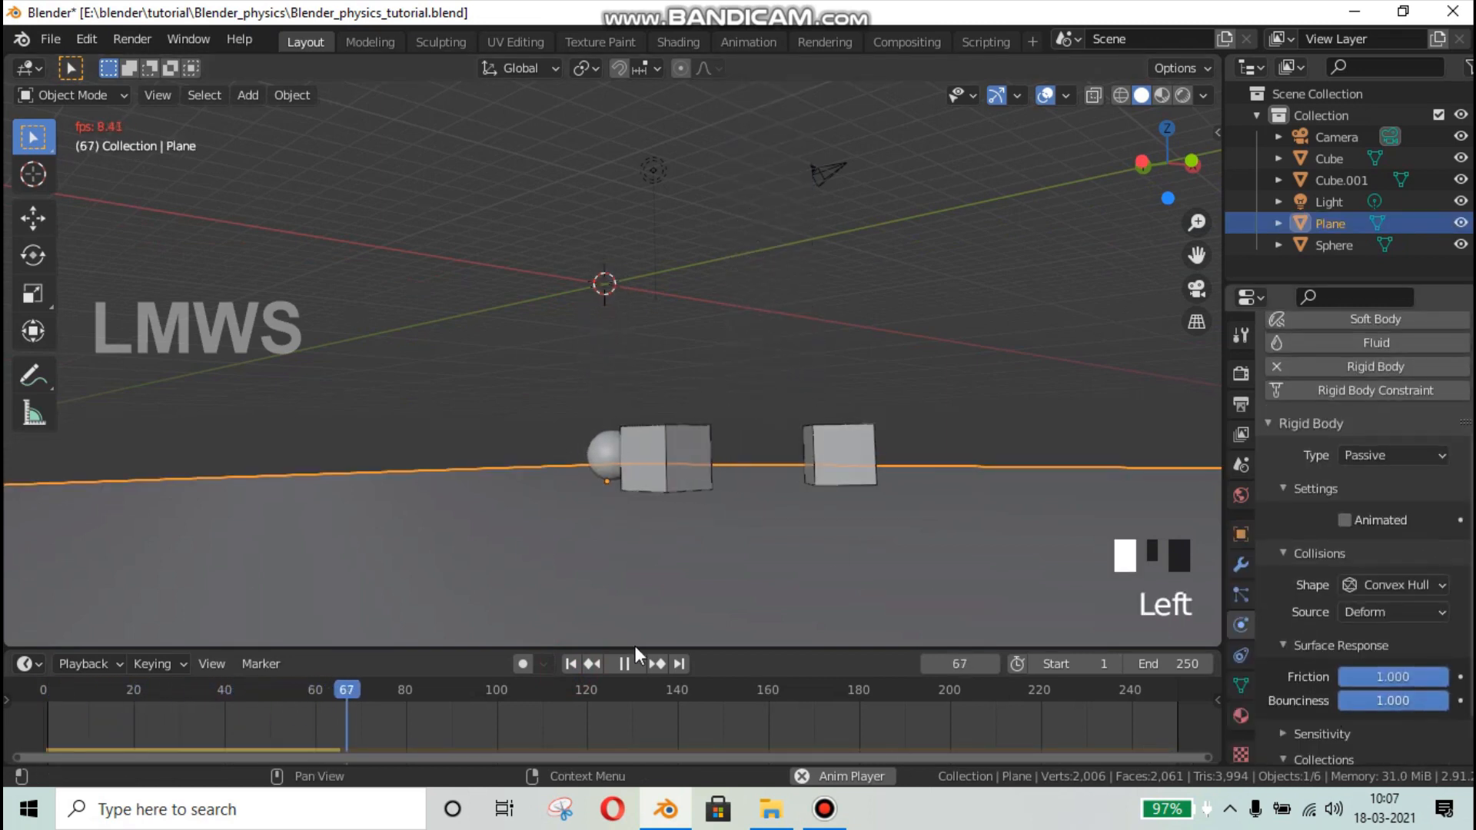
# - Replay the simulation from the first frame to watch the sphere bounce on the plane, and pause it
pyautogui.click(574, 657)
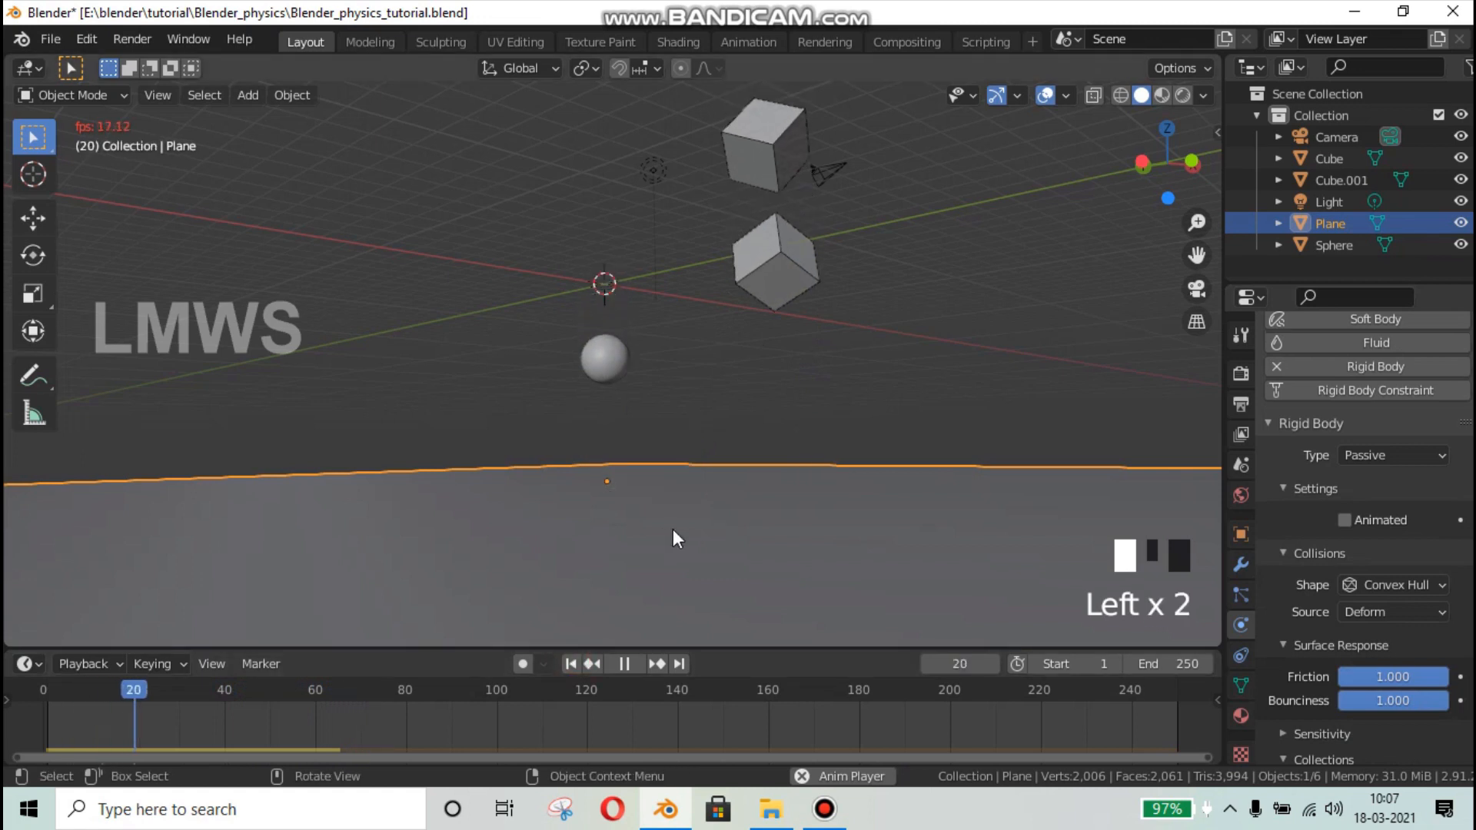
pyautogui.moveTo(764, 503); pyautogui.dragTo(649, 511, button='middle')
pyautogui.scroll(-2, 639, 510)
pyautogui.scroll(2, 639, 512)
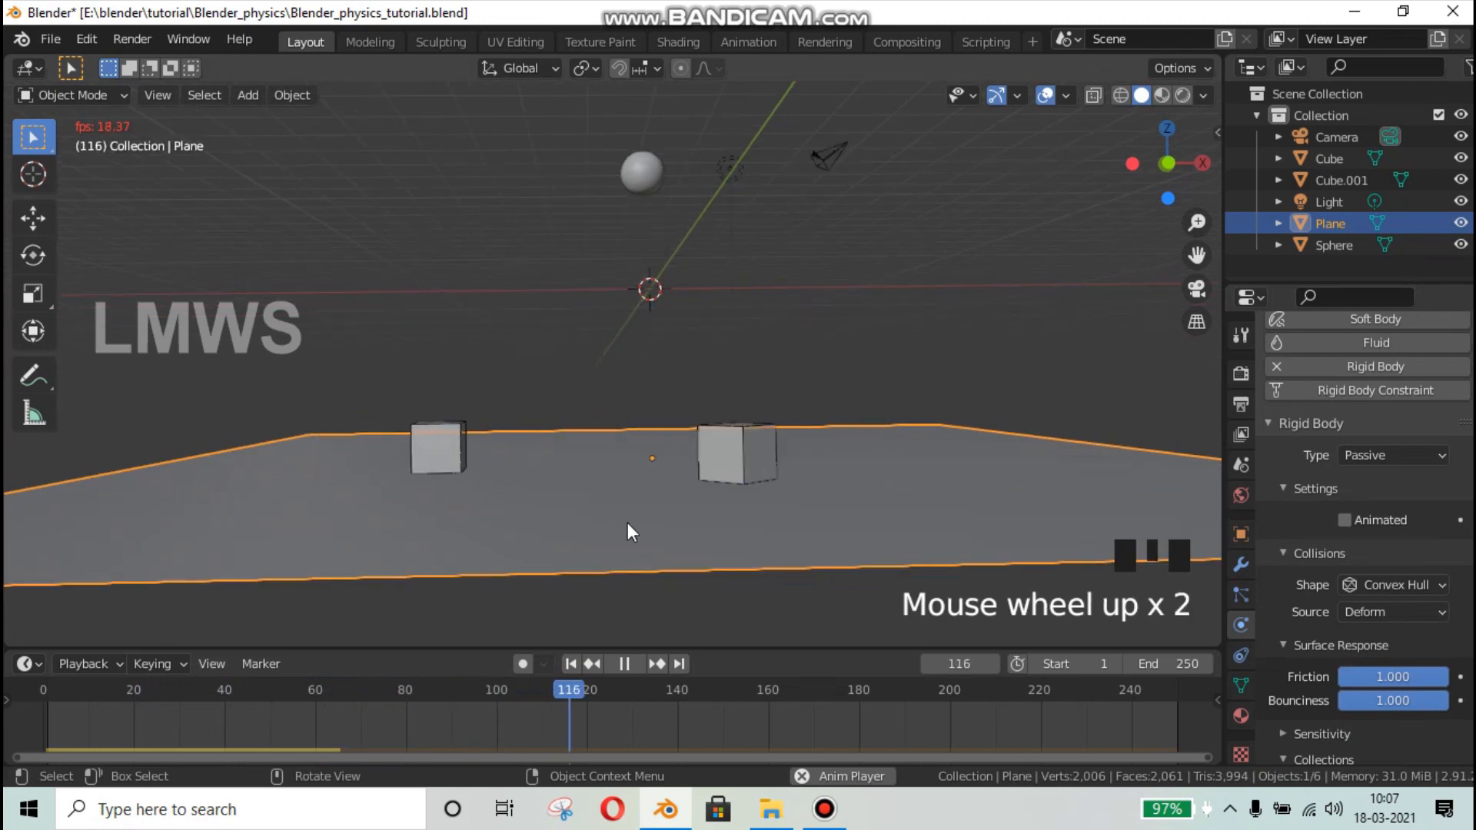
pyautogui.press('space')
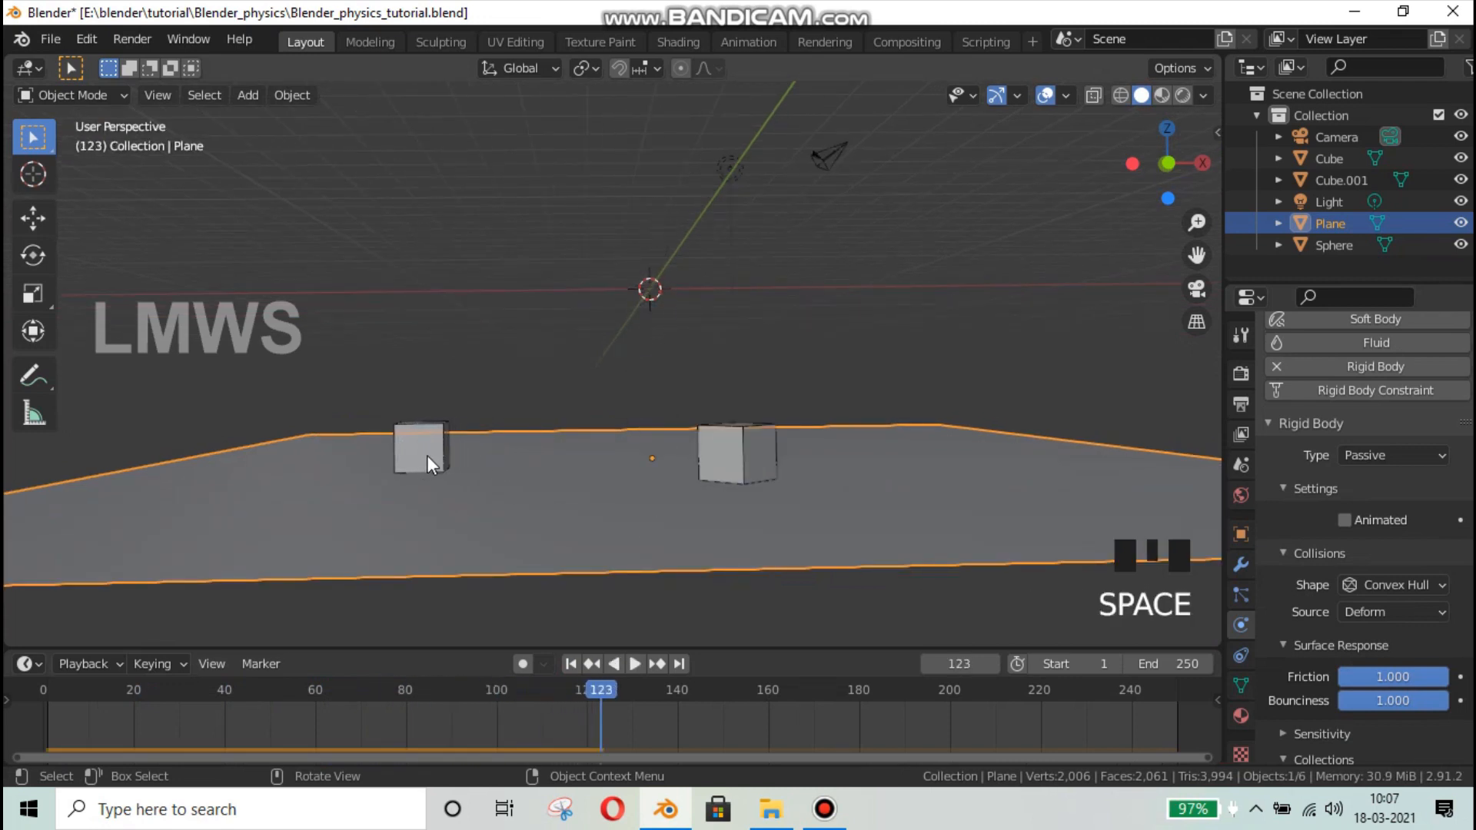
# - Compare the surface response of the first cube and the plane, and set the first cube's friction to 1
pyautogui.moveTo(426, 455); pyautogui.dragTo(392, 440, button='middle')
pyautogui.click(425, 444)
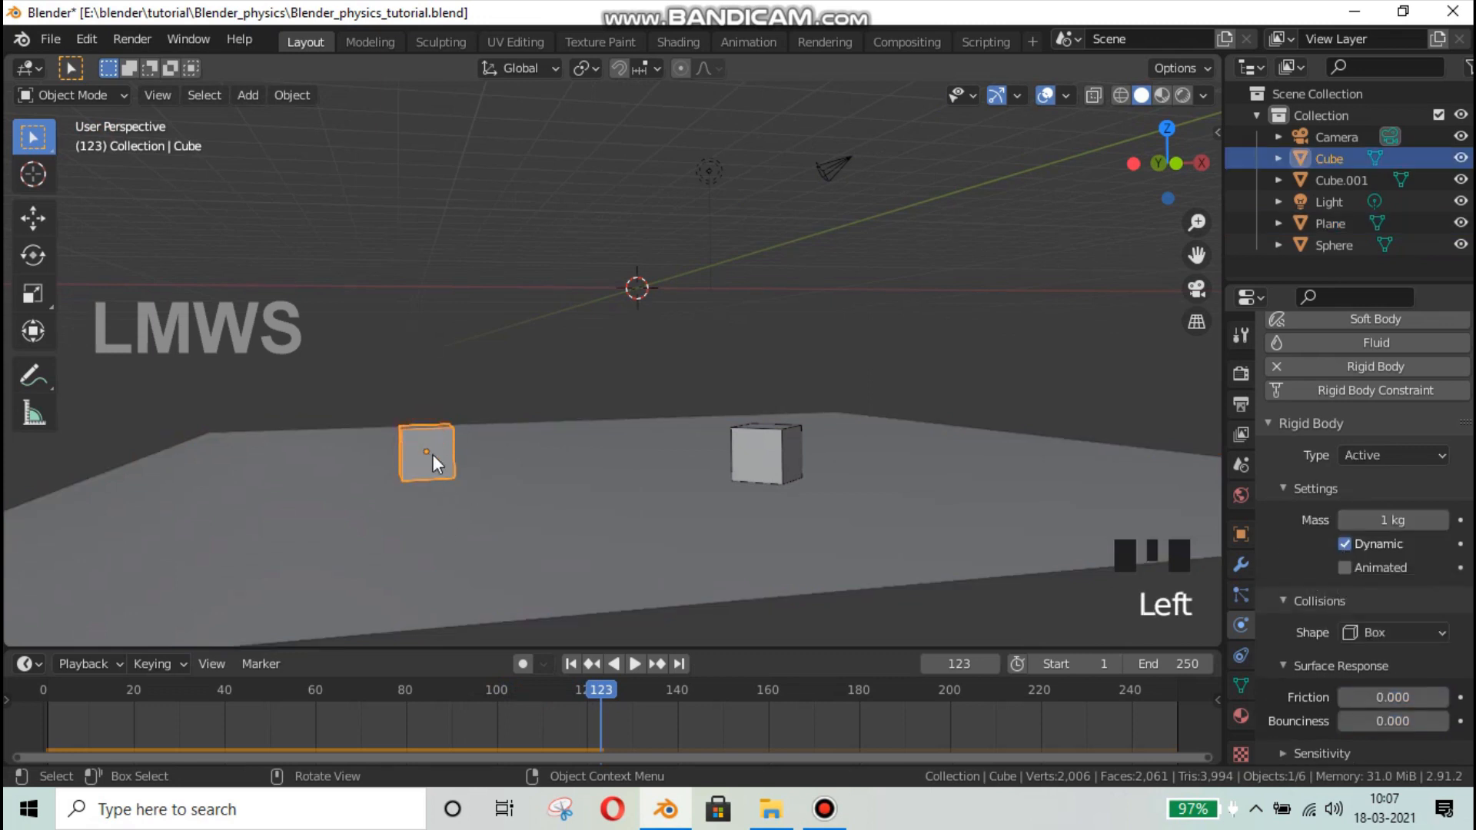
pyautogui.click(584, 537)
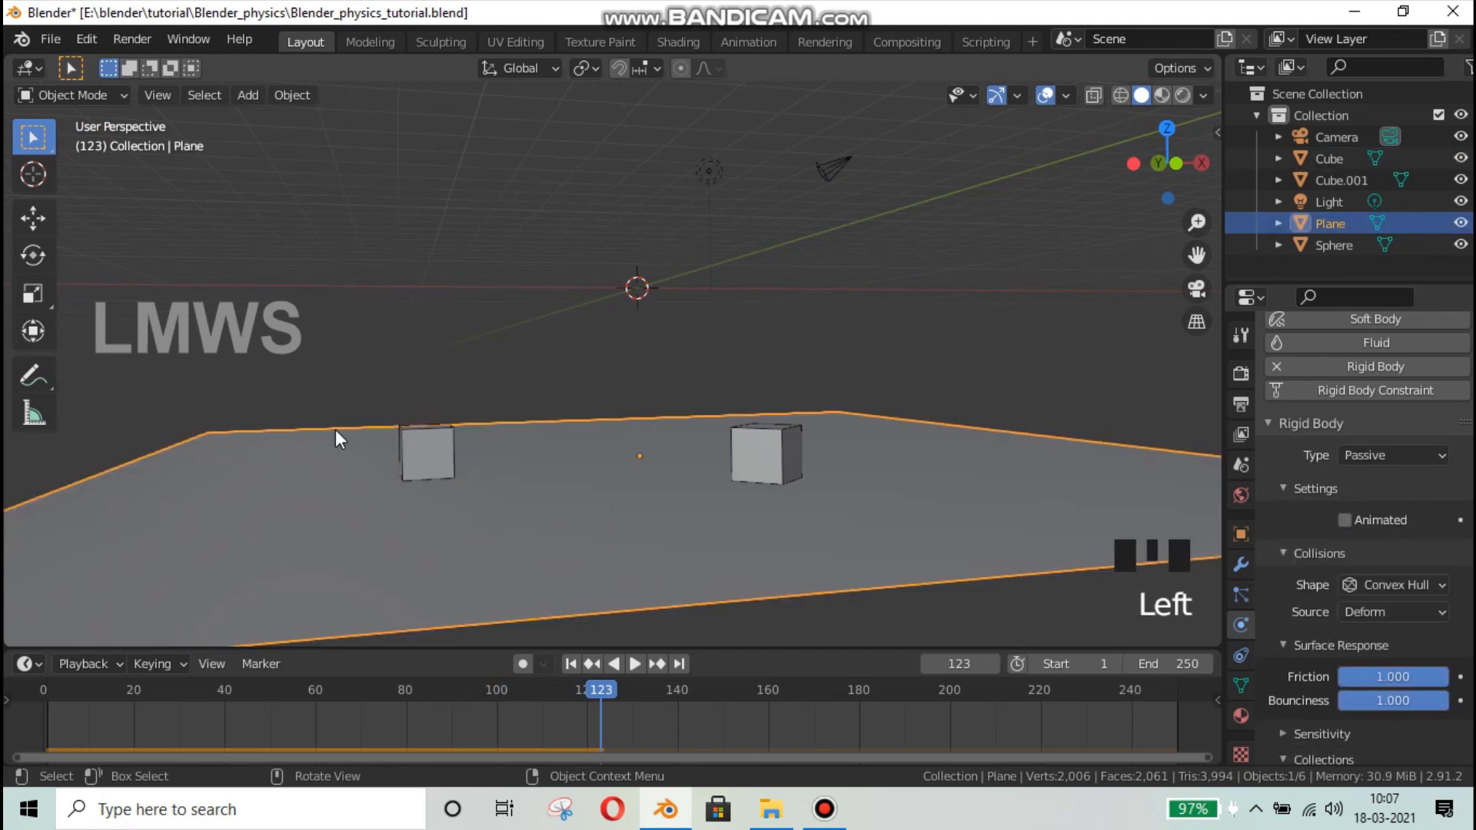
pyautogui.click(425, 453)
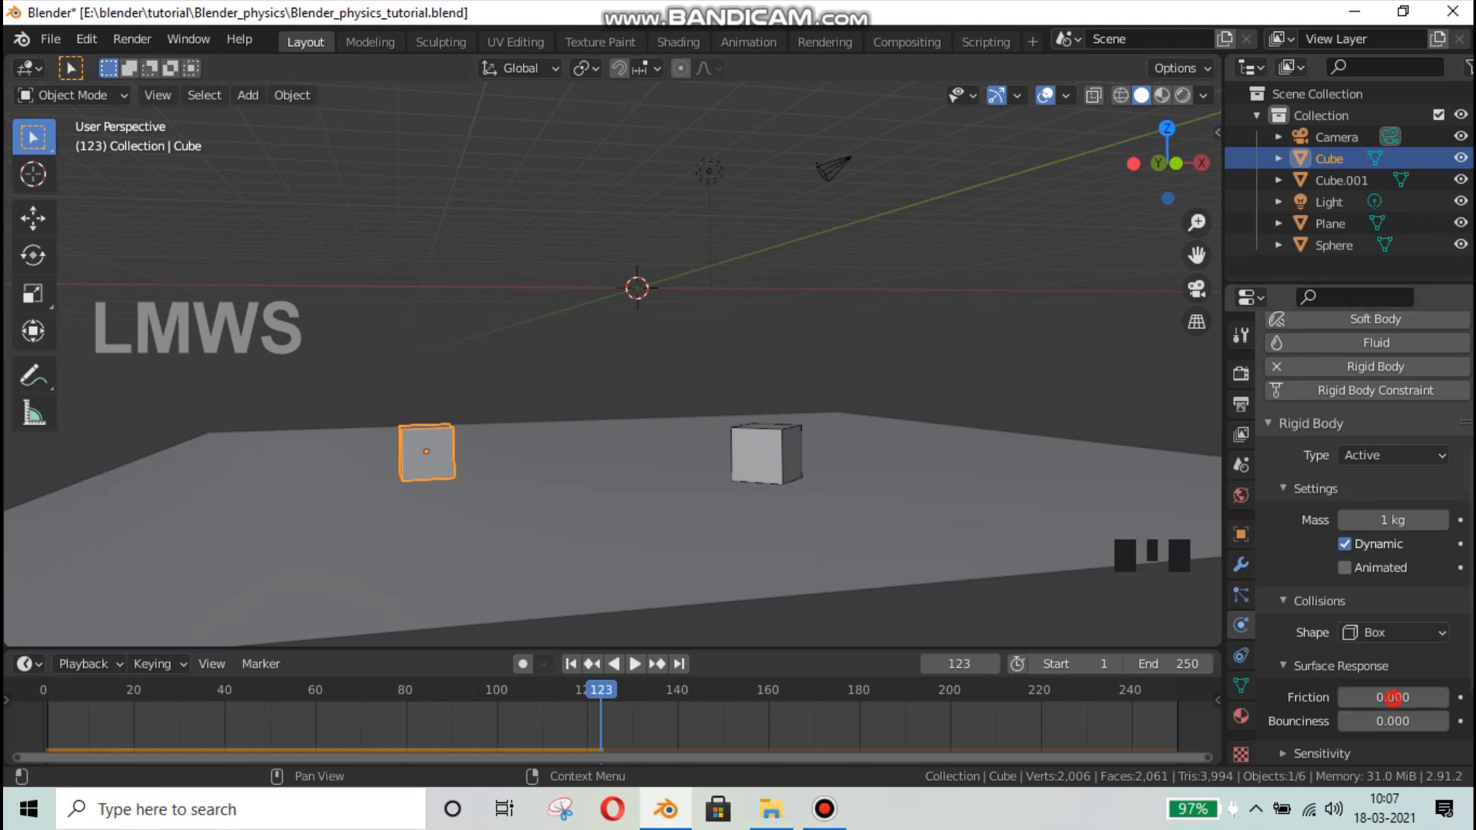
pyautogui.click(580, 530)
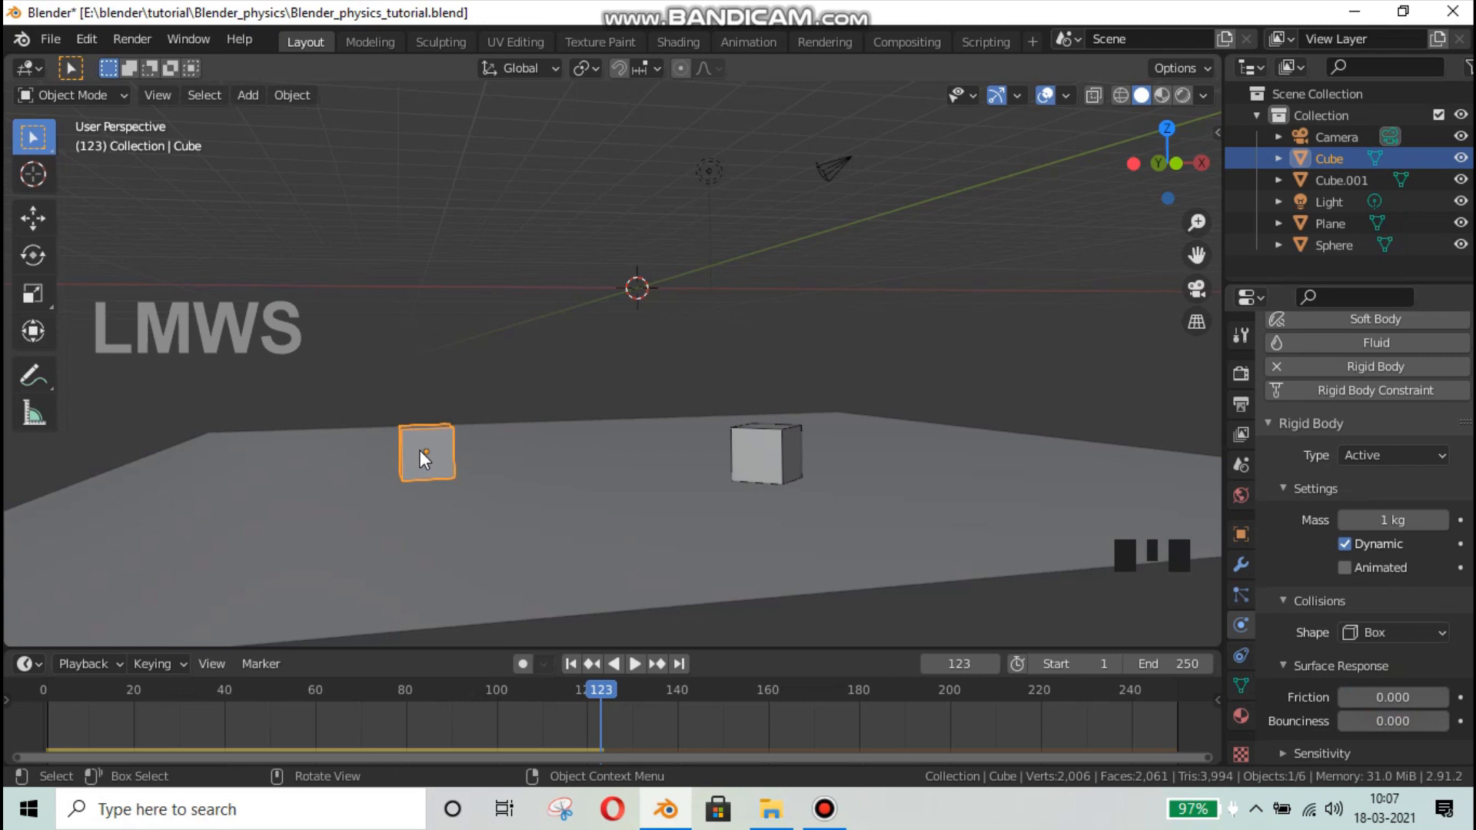
pyautogui.click(1393, 695)
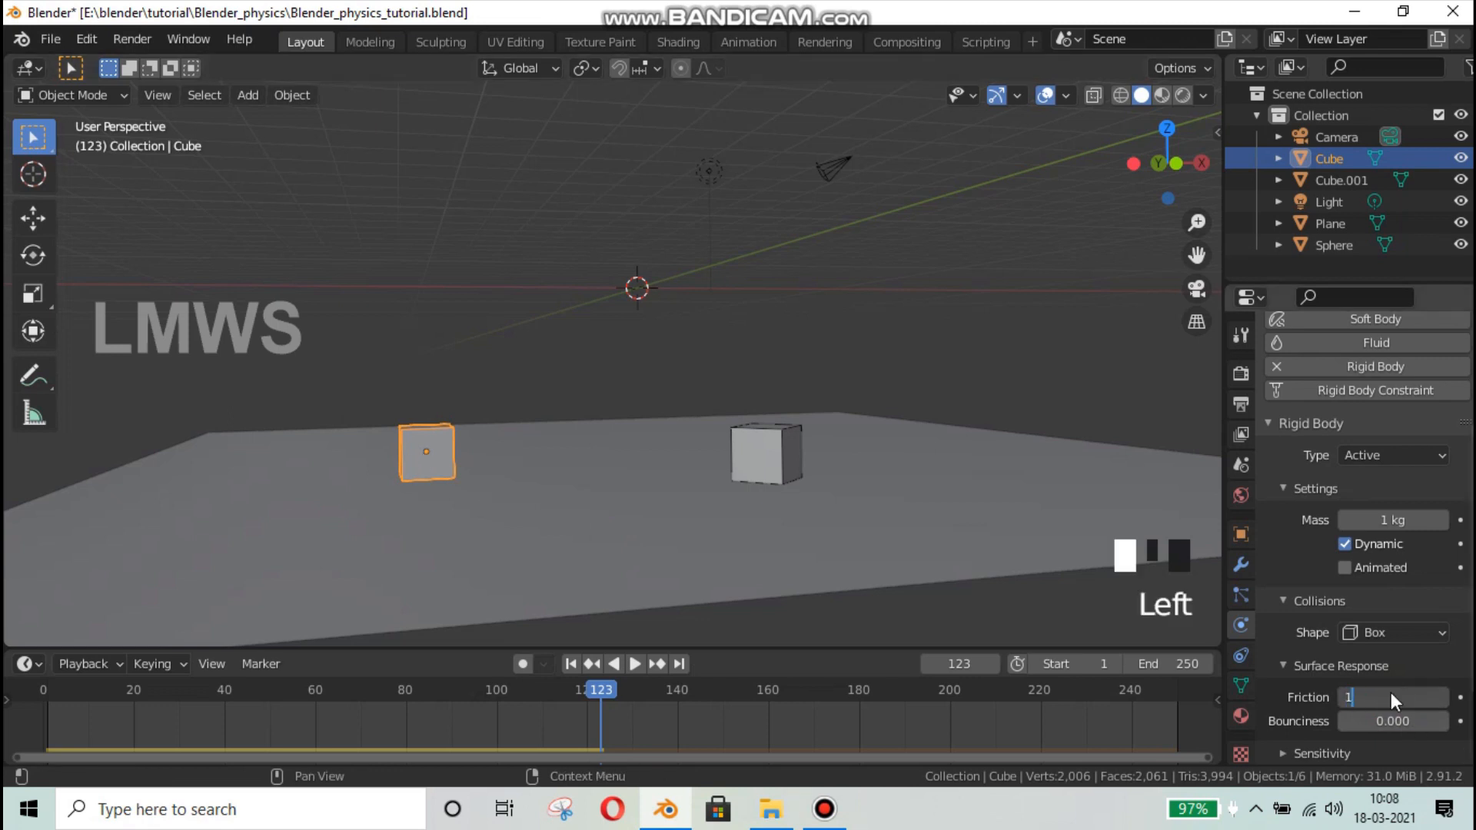
pyautogui.write('1')
pyautogui.press('Return')
pyautogui.click(824, 809)
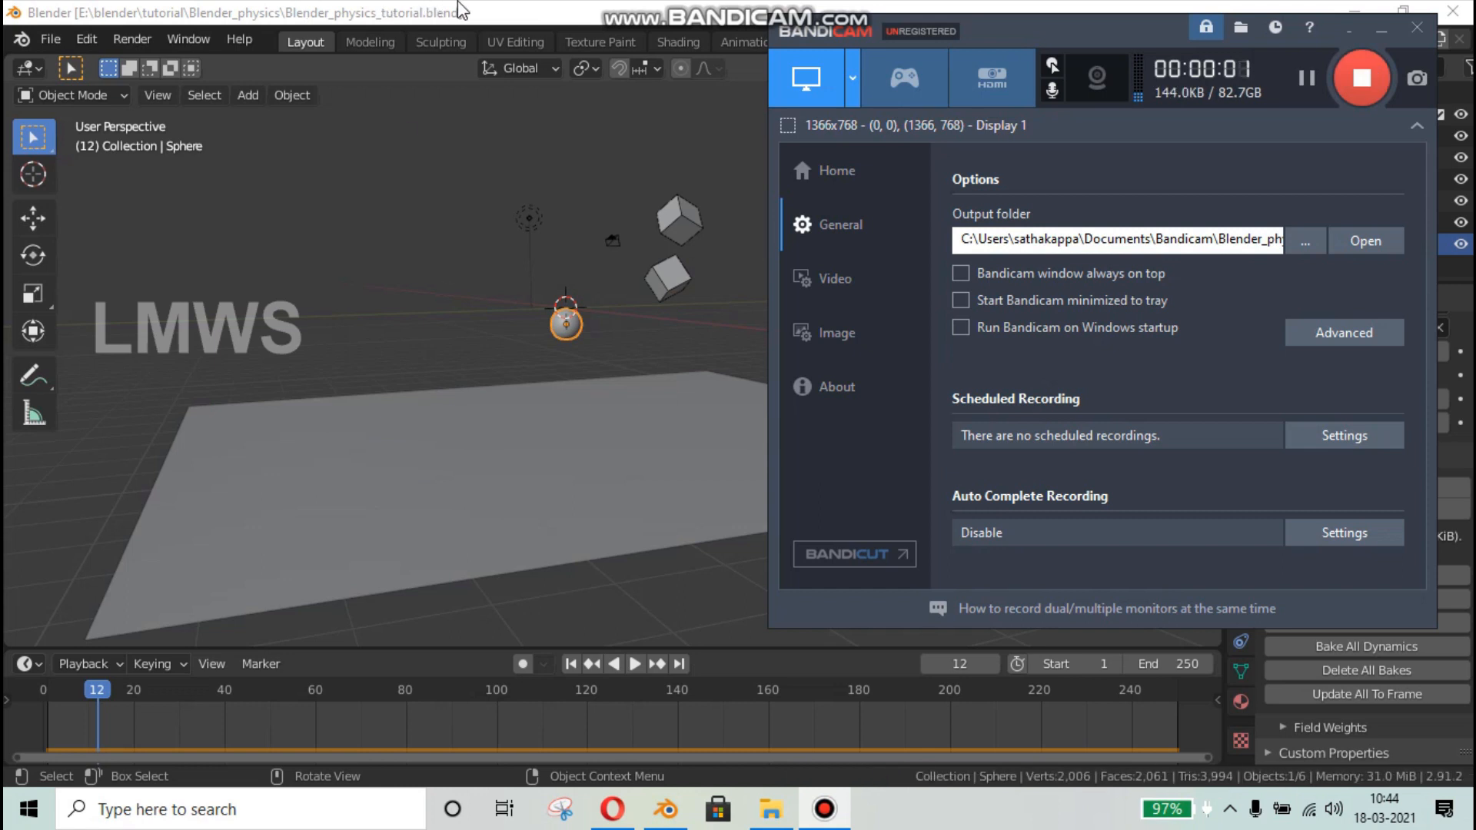
# - Select the sphere and examine the friction and bounciness in its rigid body surface response settings
pyautogui.scroll(2, 646, 464)
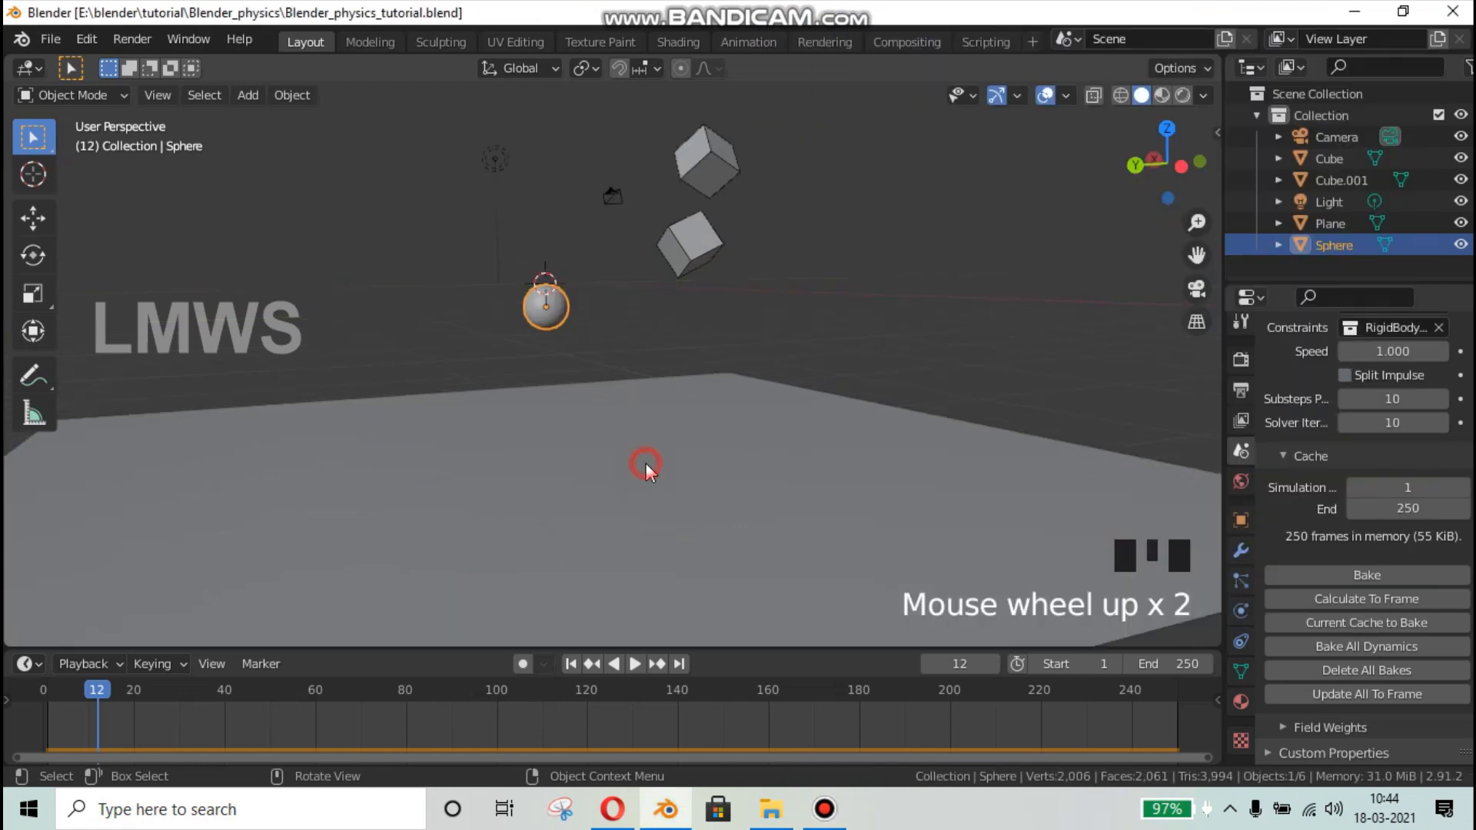
pyautogui.click(646, 464)
pyautogui.click(562, 314)
pyautogui.click(562, 315)
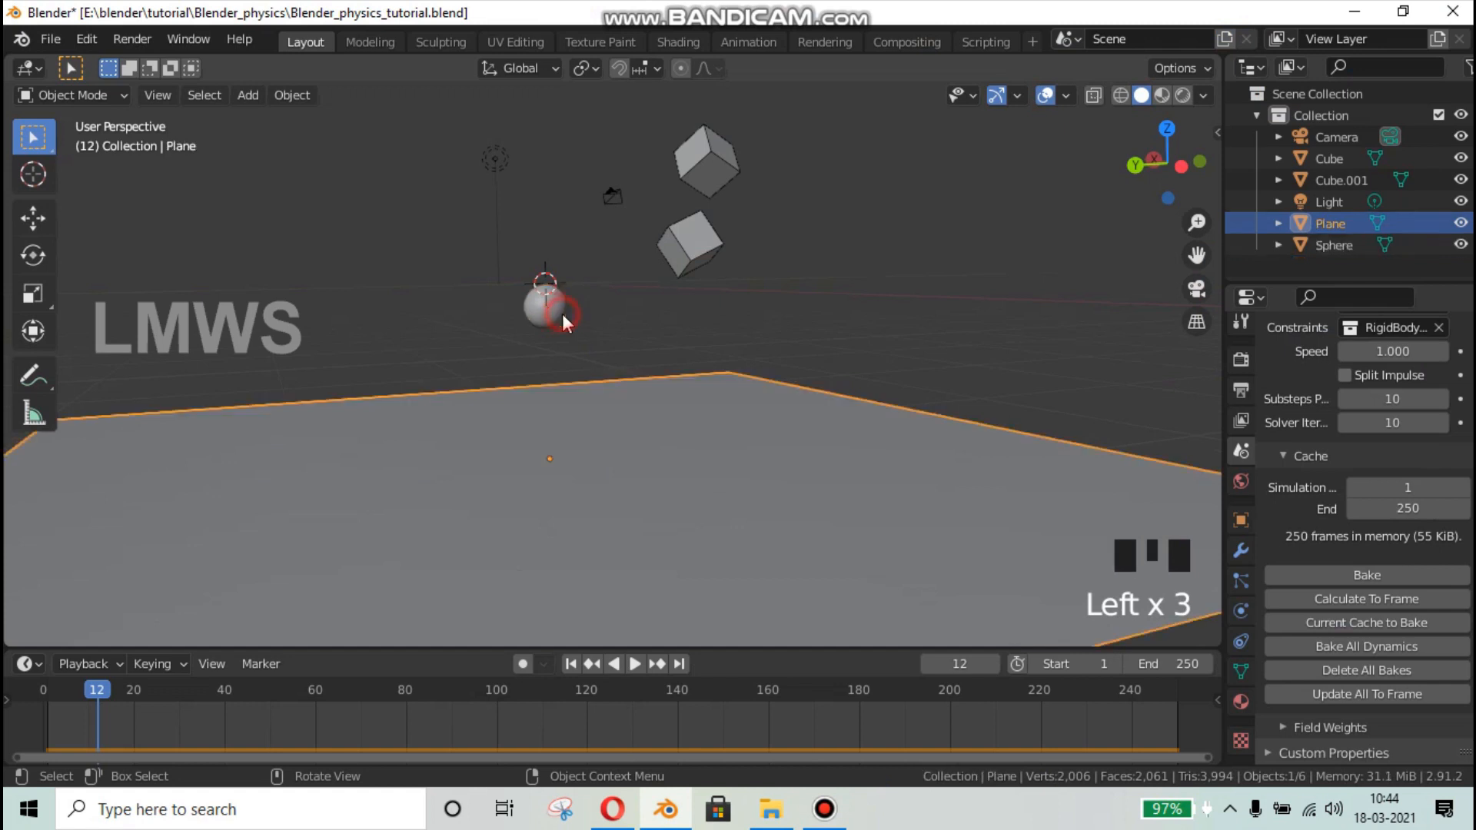
pyautogui.click(563, 315)
pyautogui.scroll(2, 563, 315)
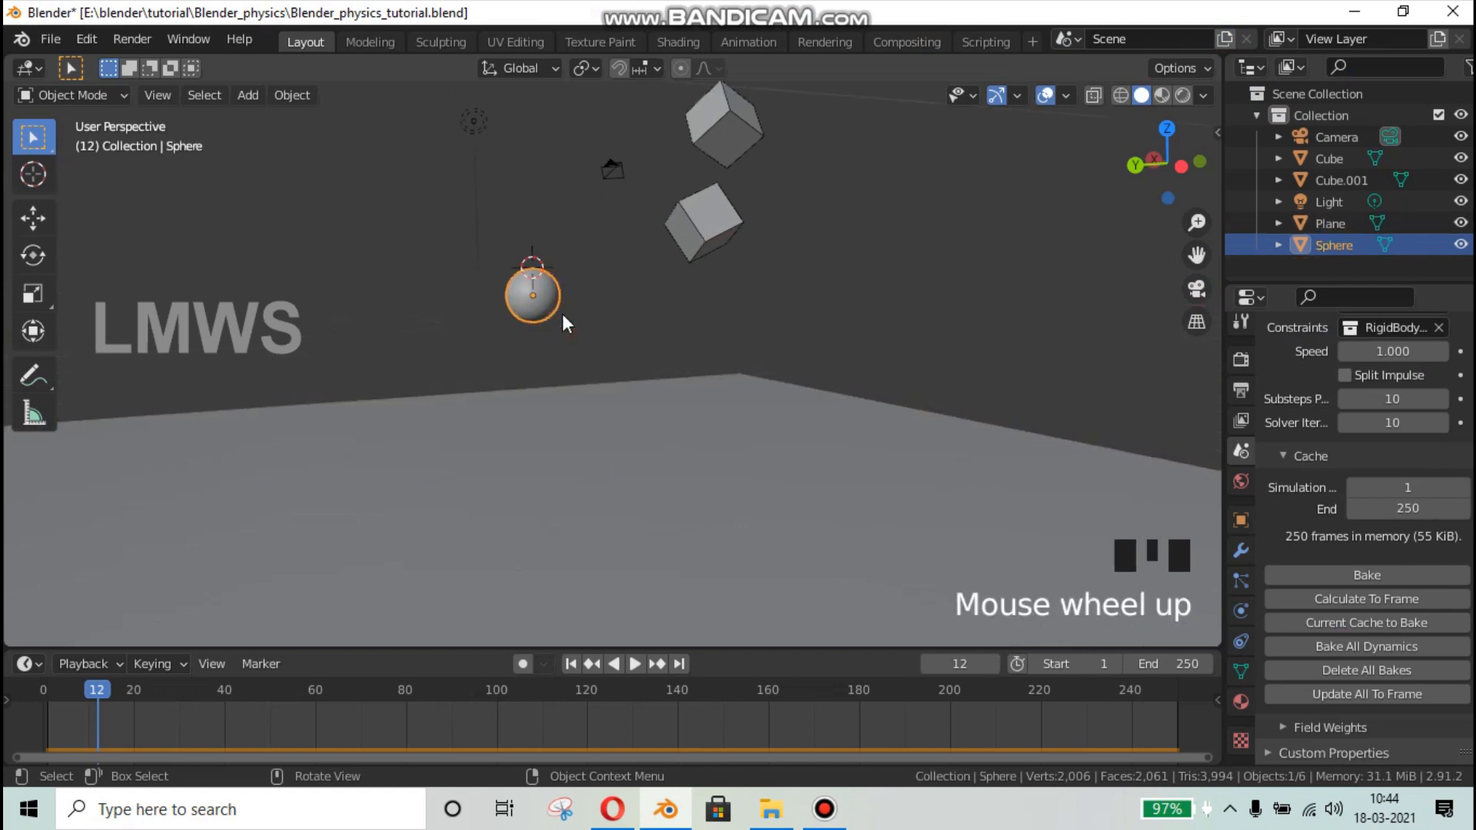
pyautogui.click(1240, 611)
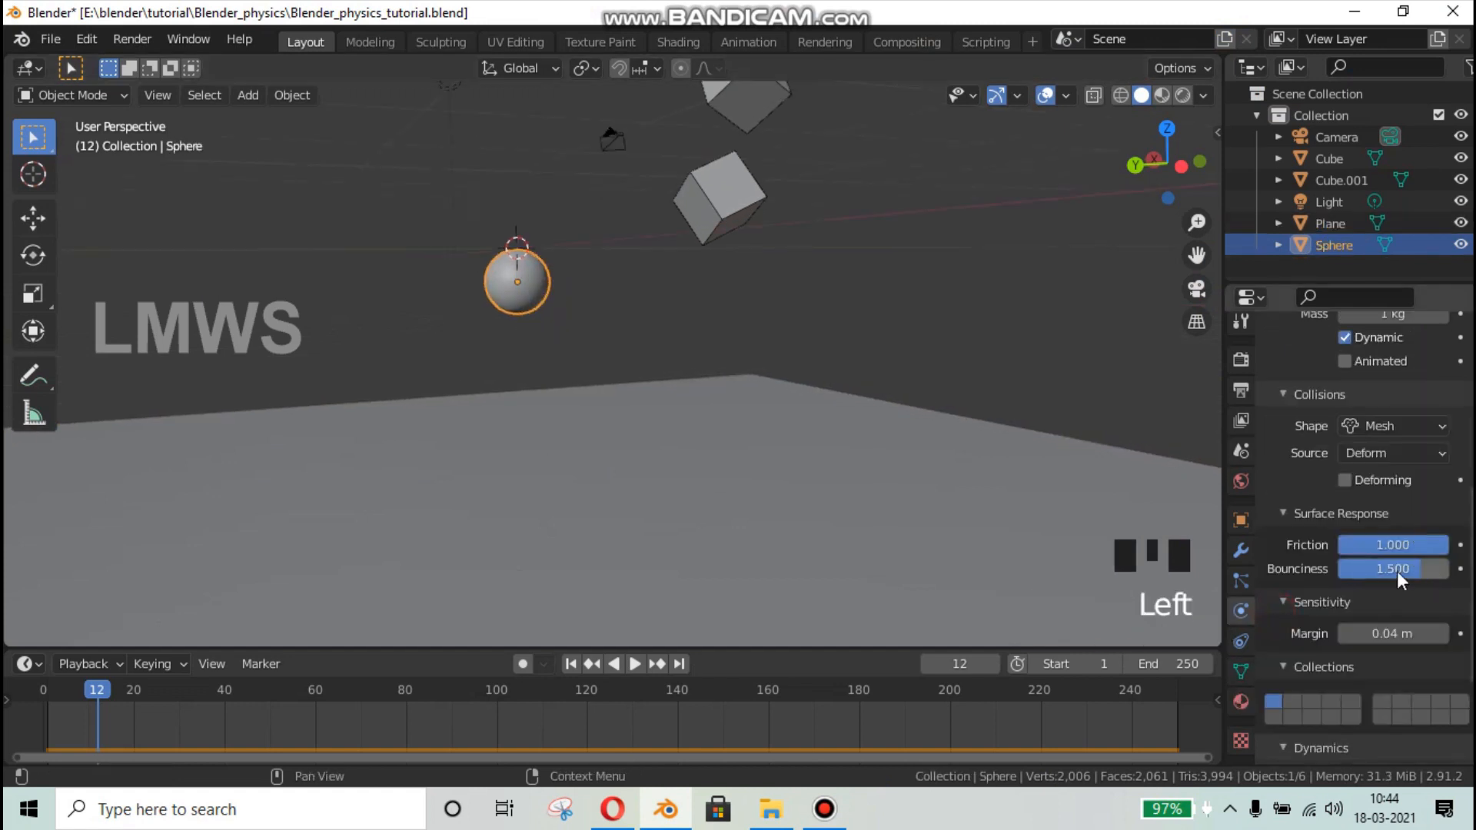
# - Play the simulation with nothing selected to watch the sphere bounce, and save the file once it is paused
pyautogui.click(611, 339)
pyautogui.press('space')
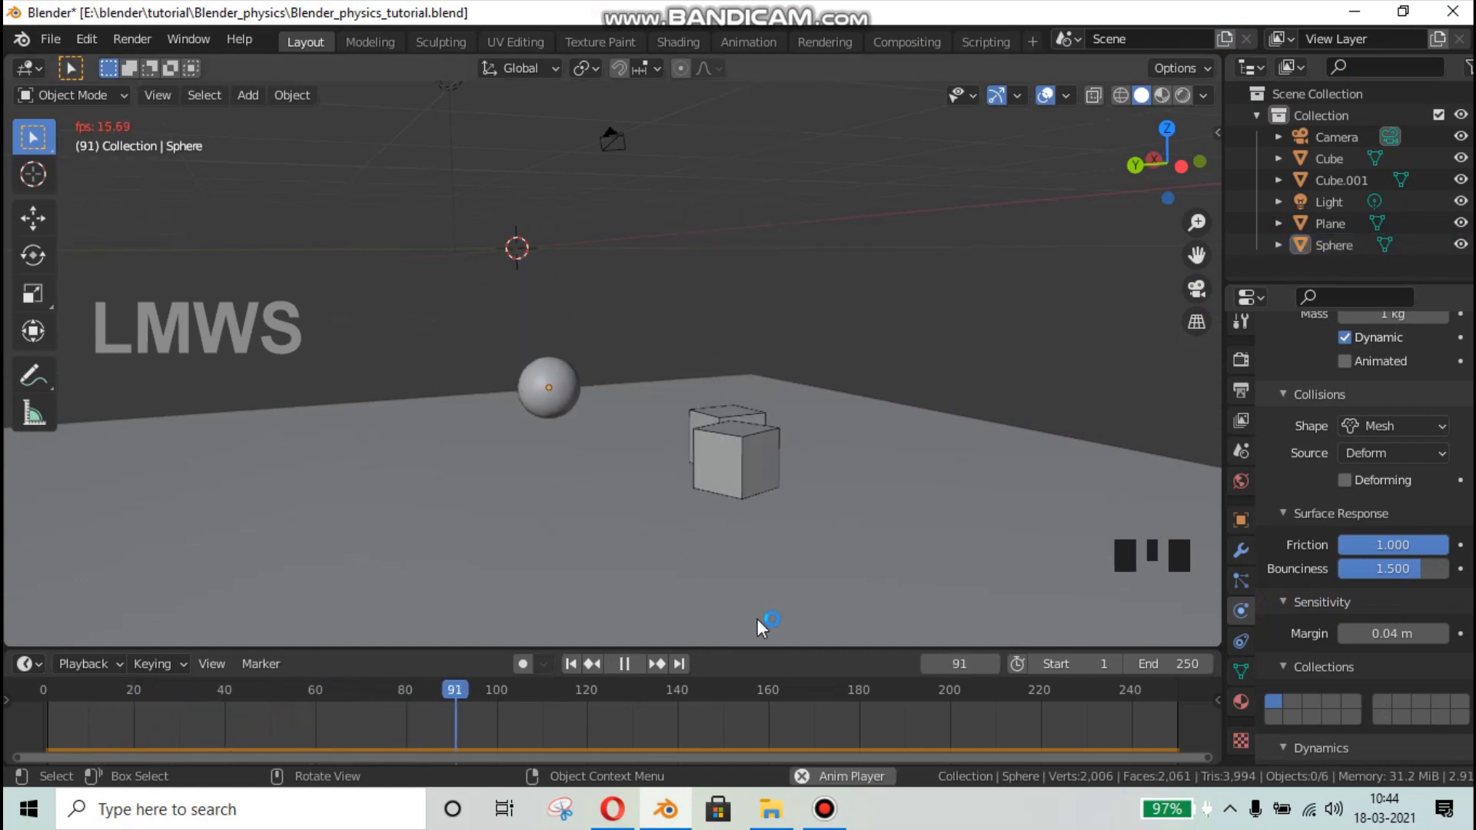
pyautogui.moveTo(824, 560); pyautogui.dragTo(630, 542, button='middle')
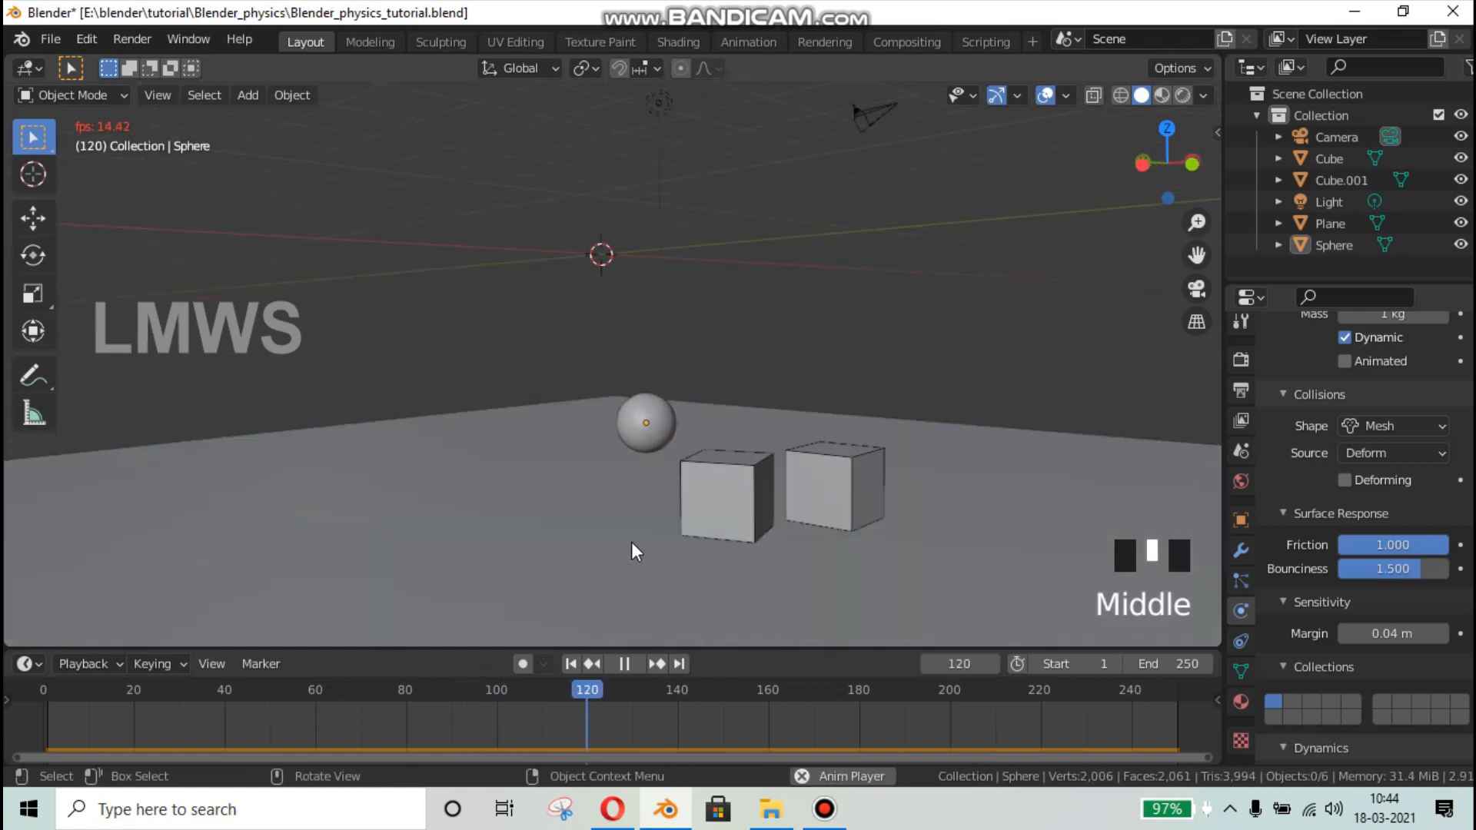
pyautogui.scroll(-2, 634, 530)
pyautogui.press('space')
pyautogui.scroll(-3, 584, 496)
pyautogui.hotkey('ctrl', 's')
pyautogui.scroll(3, 601, 491)
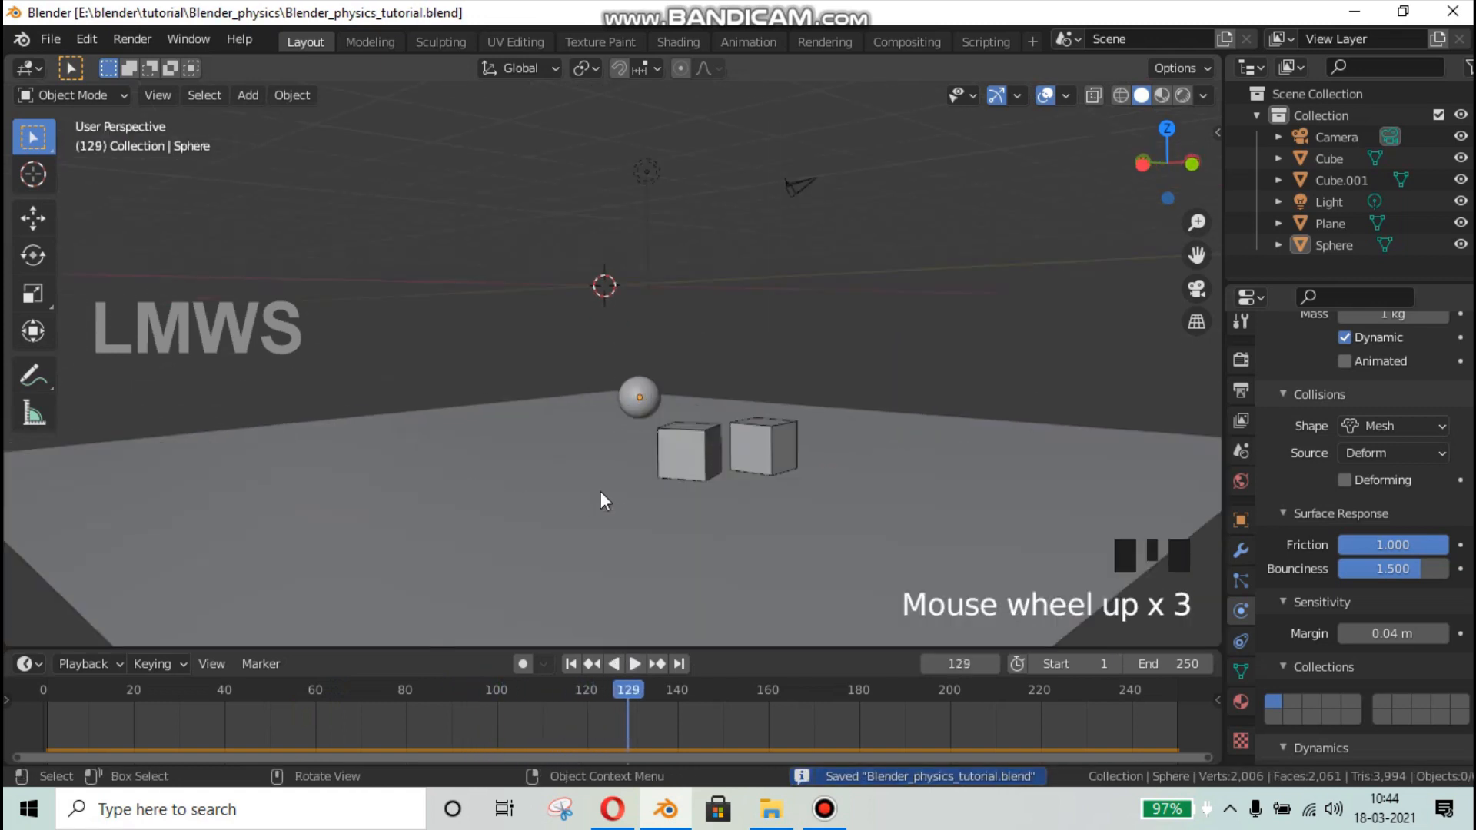
# - Open the recent file Blender_physics.blend and play its simulation of the cube wall being hit, pausing it partway through
pyautogui.moveTo(717, 520); pyautogui.dragTo(727, 522, button='middle')
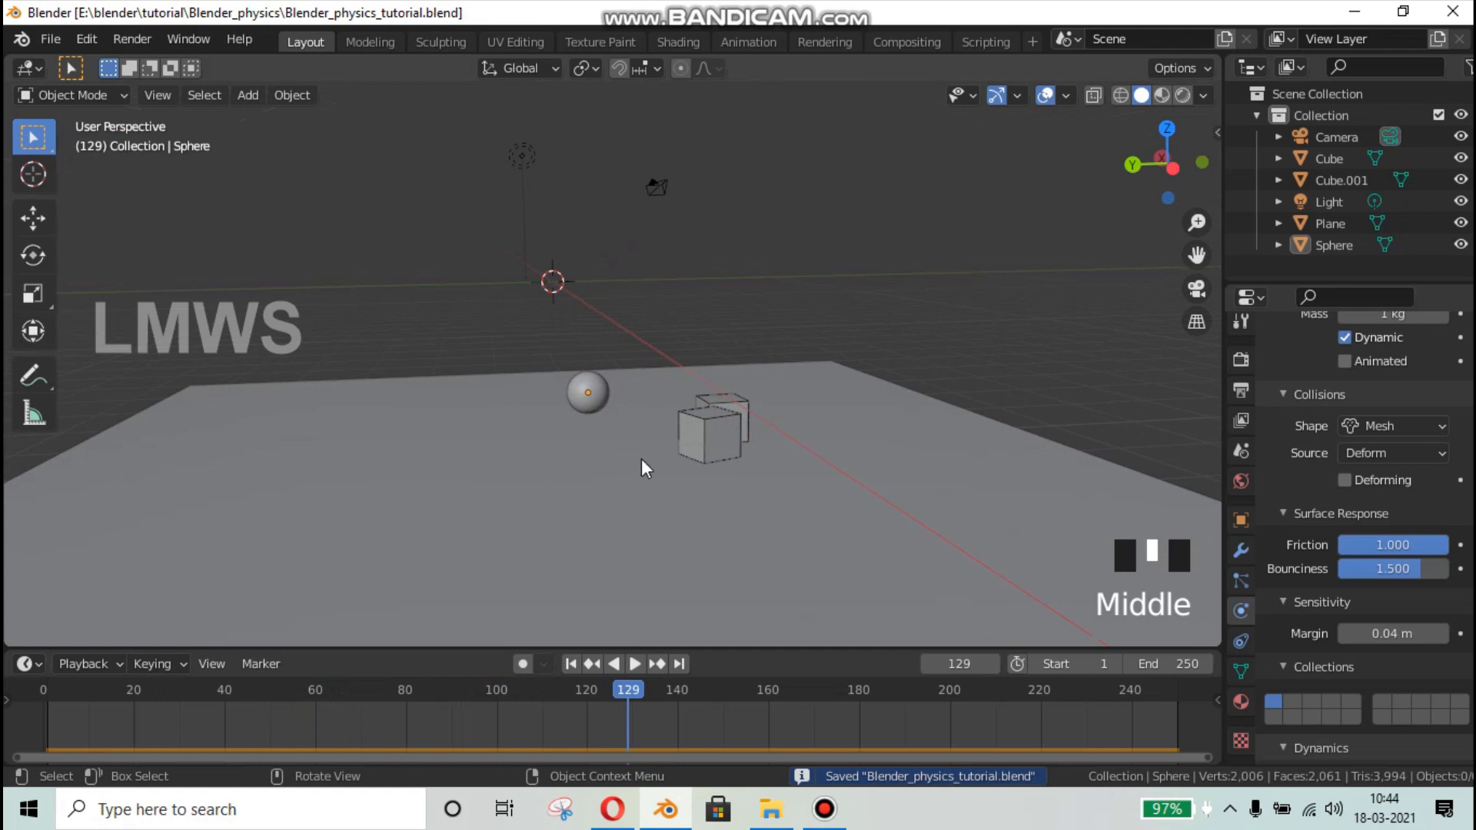
pyautogui.click(60, 39)
pyautogui.moveTo(163, 109)
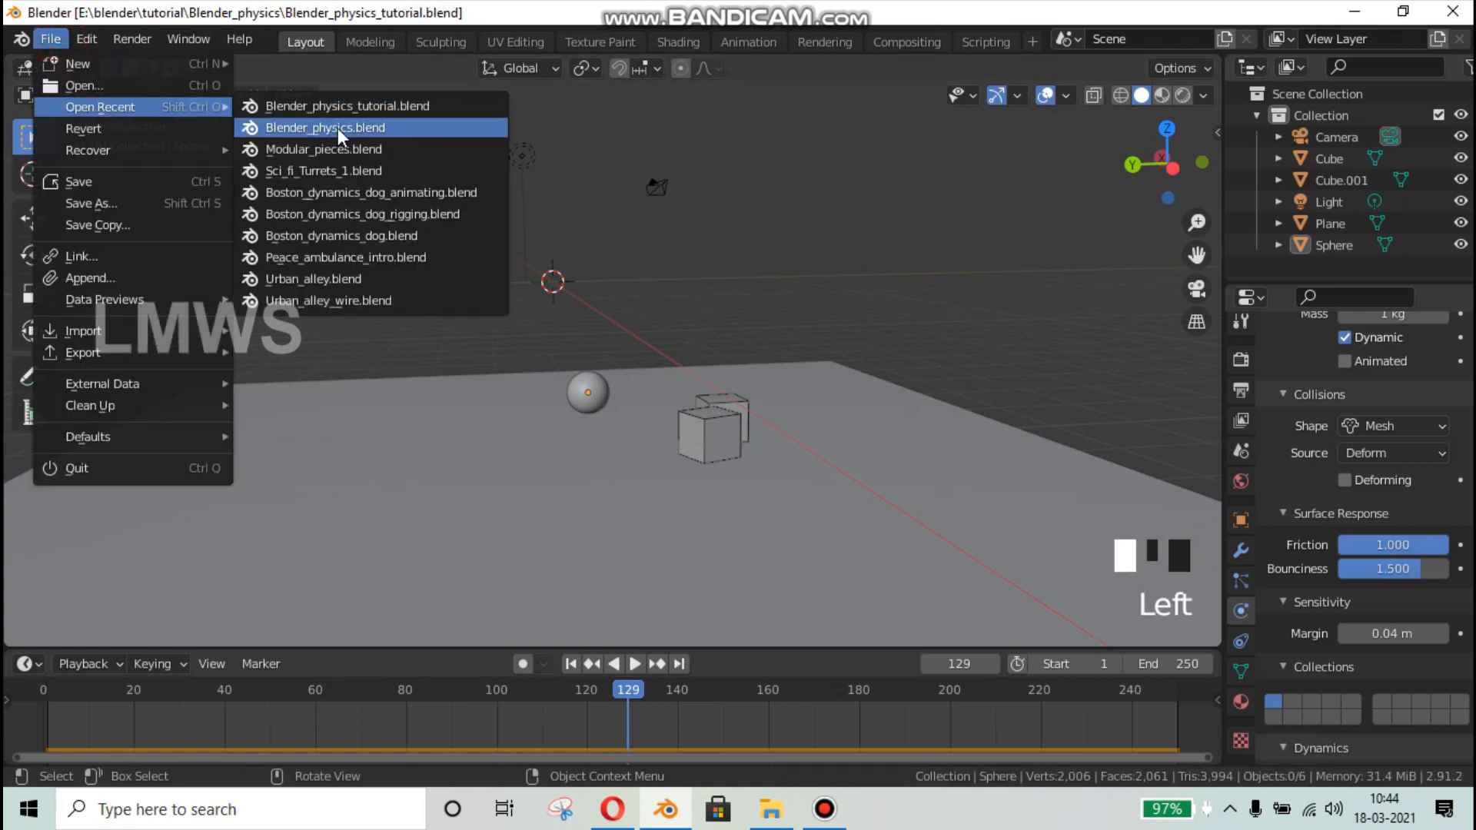
pyautogui.click(355, 129)
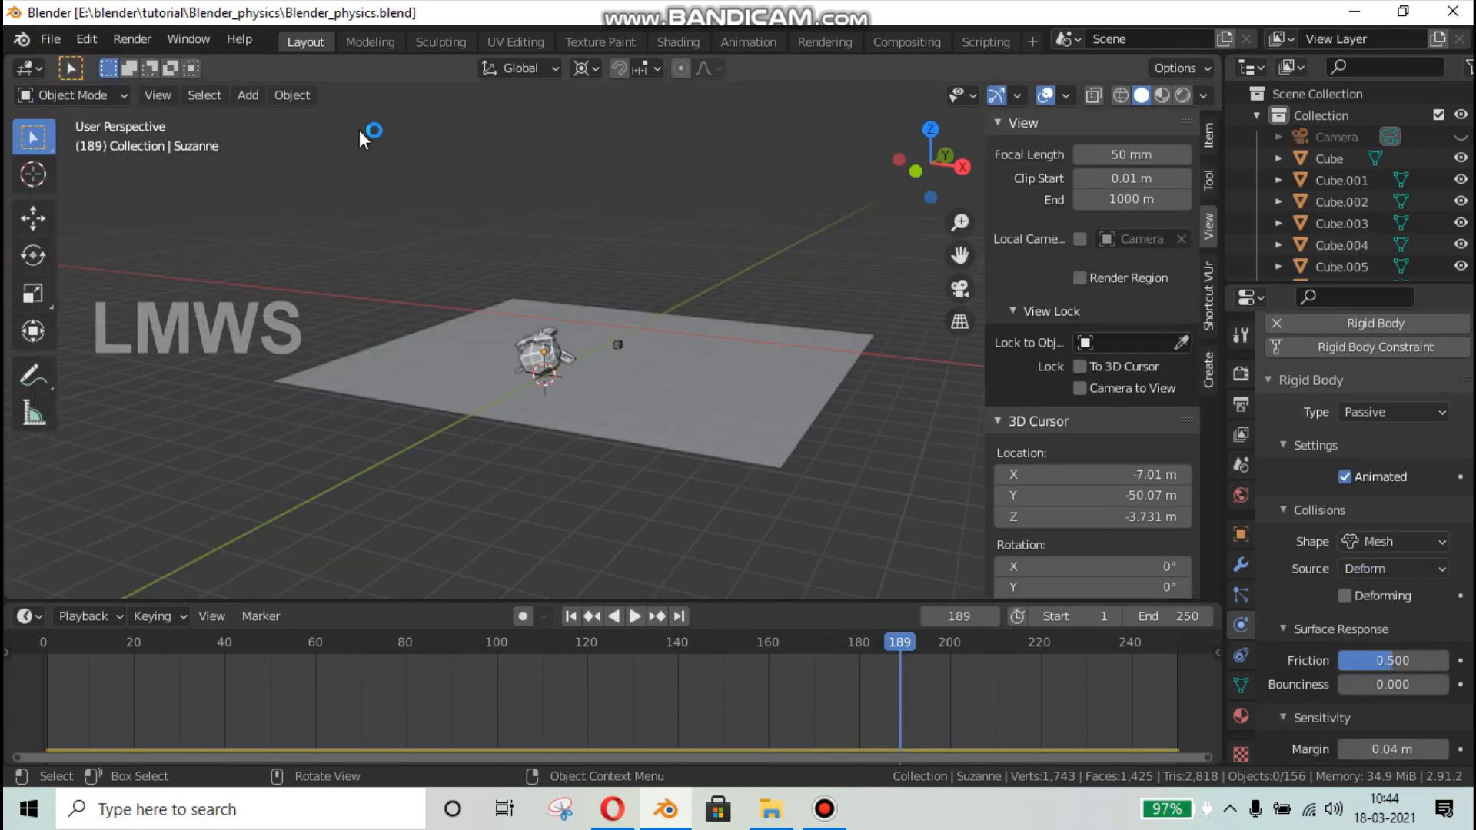
pyautogui.press('space')
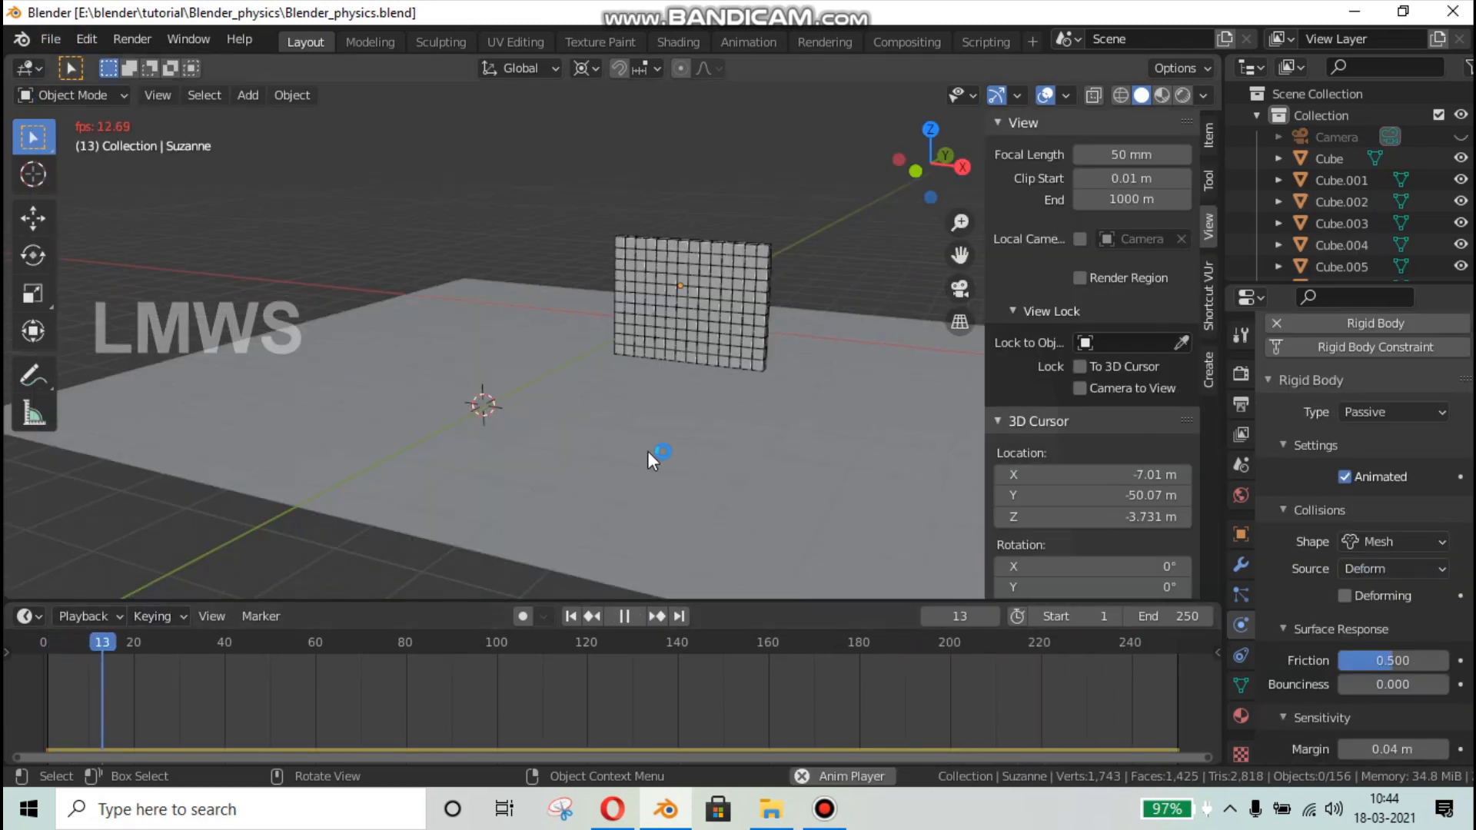
pyautogui.moveTo(647, 451); pyautogui.dragTo(597, 454, button='middle')
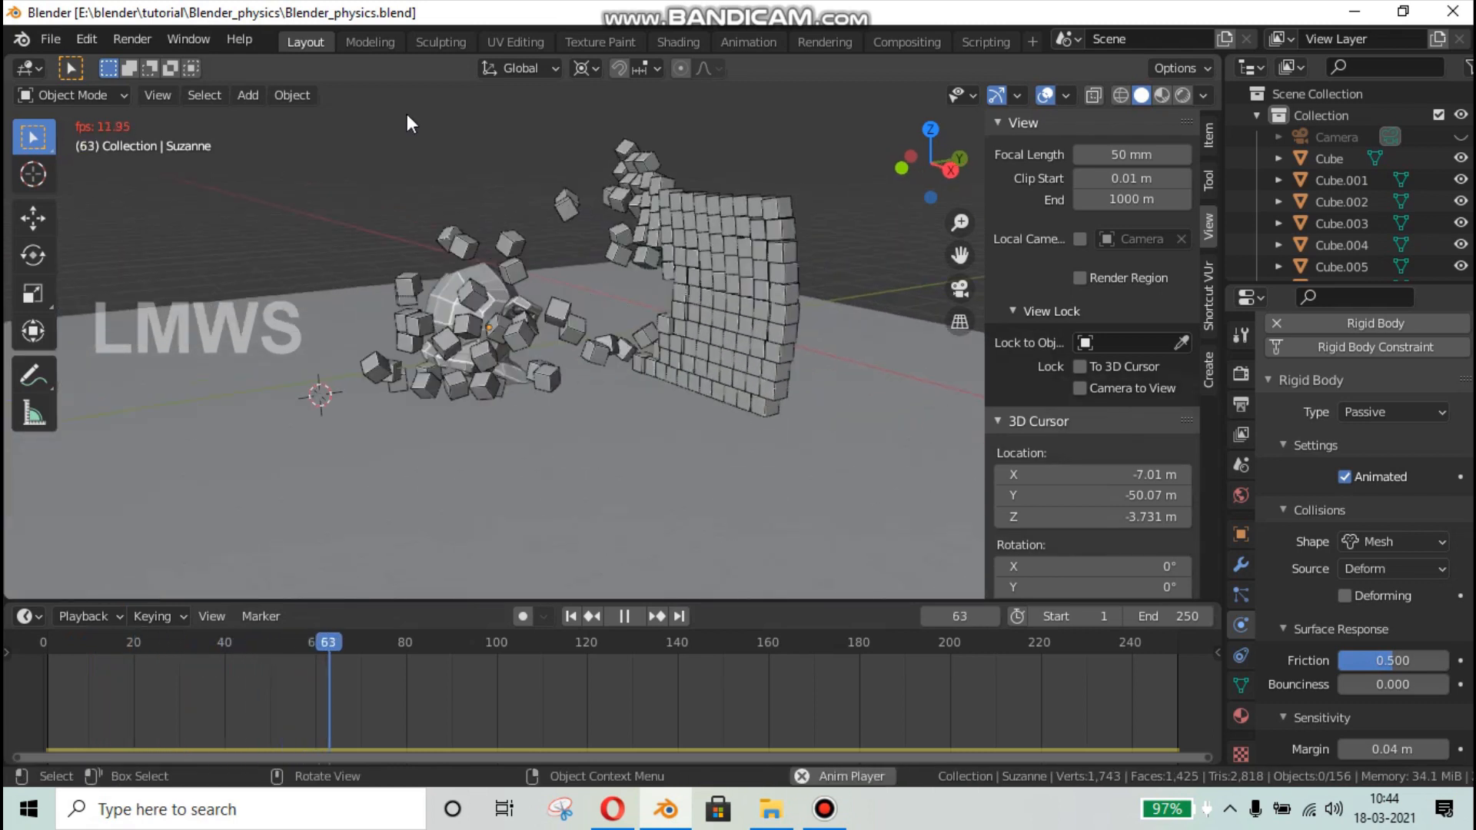
pyautogui.press('space')
# - Start a new file from the General template
pyautogui.click(54, 43)
pyautogui.moveTo(141, 62)
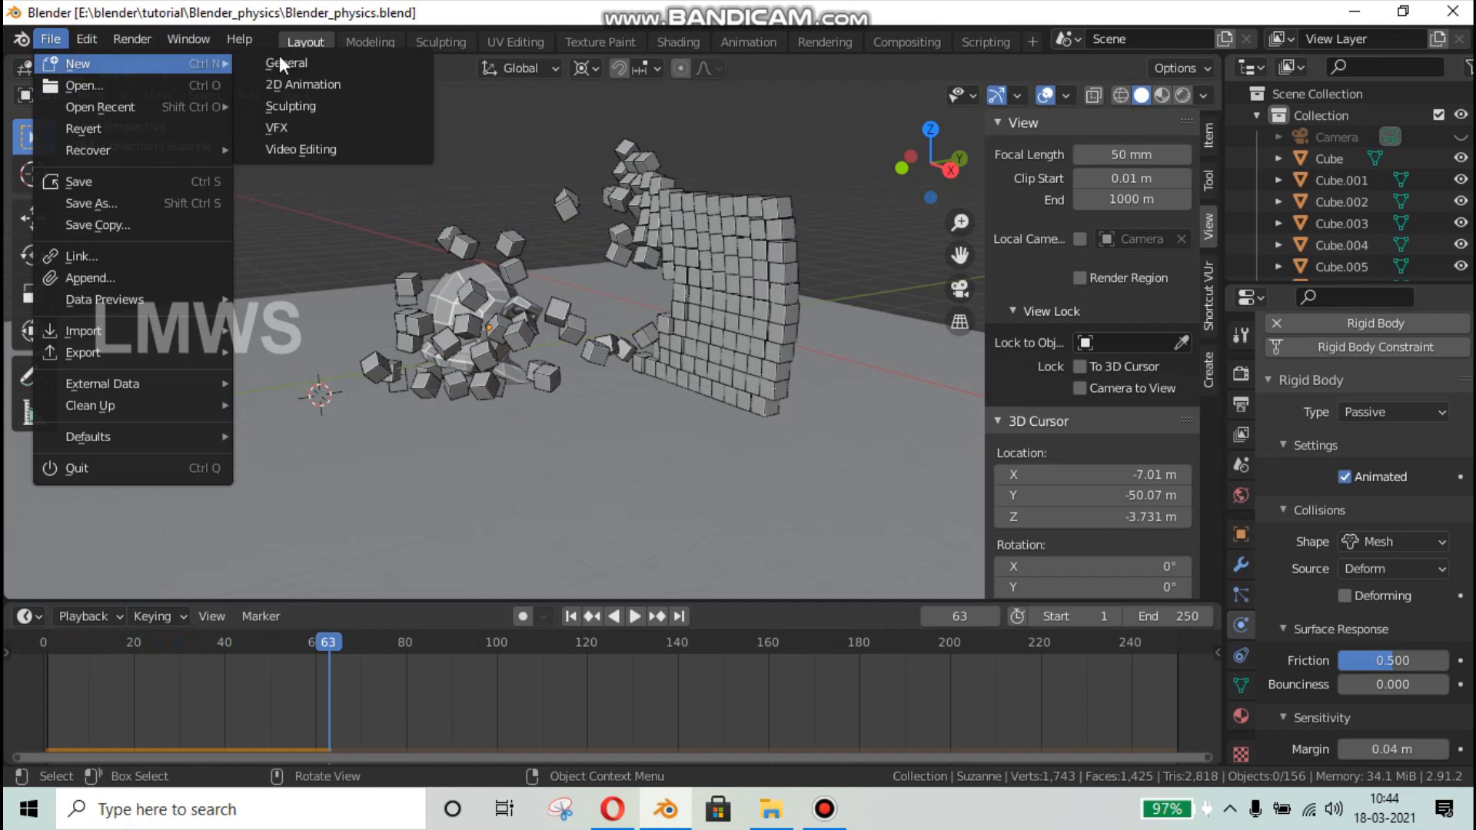
pyautogui.click(300, 61)
# - Add a mesh plane at the origin and scale it up to about 251 on all axes as the ground
pyautogui.hotkey('shift', 'a')
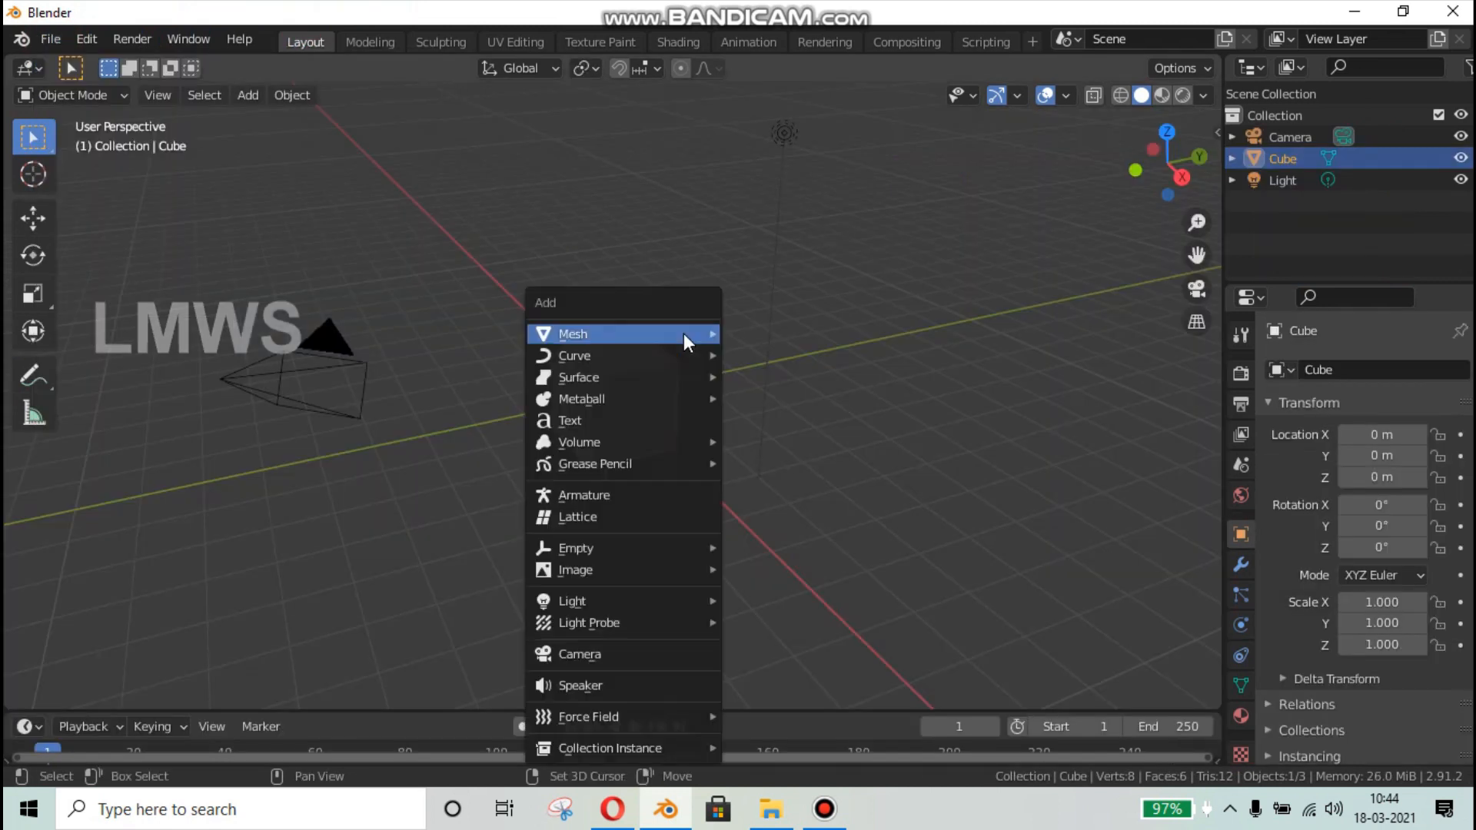
pyautogui.moveTo(684, 334)
pyautogui.click(768, 333)
pyautogui.press('s')
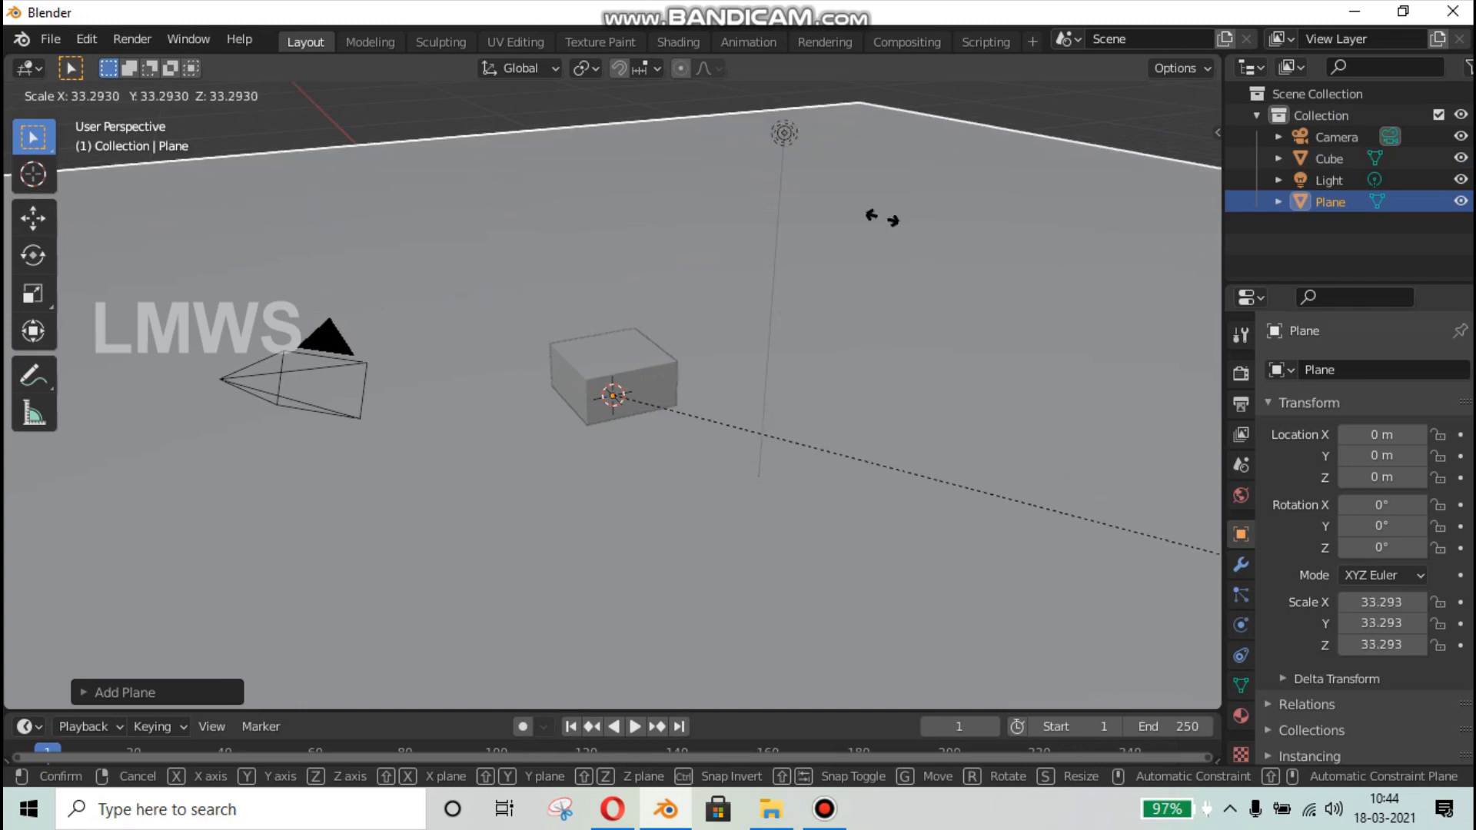
pyautogui.click(560, 445)
pyautogui.scroll(-3, 513, 391)
pyautogui.scroll(-6, 513, 390)
pyautogui.press('s')
pyautogui.click(905, 524)
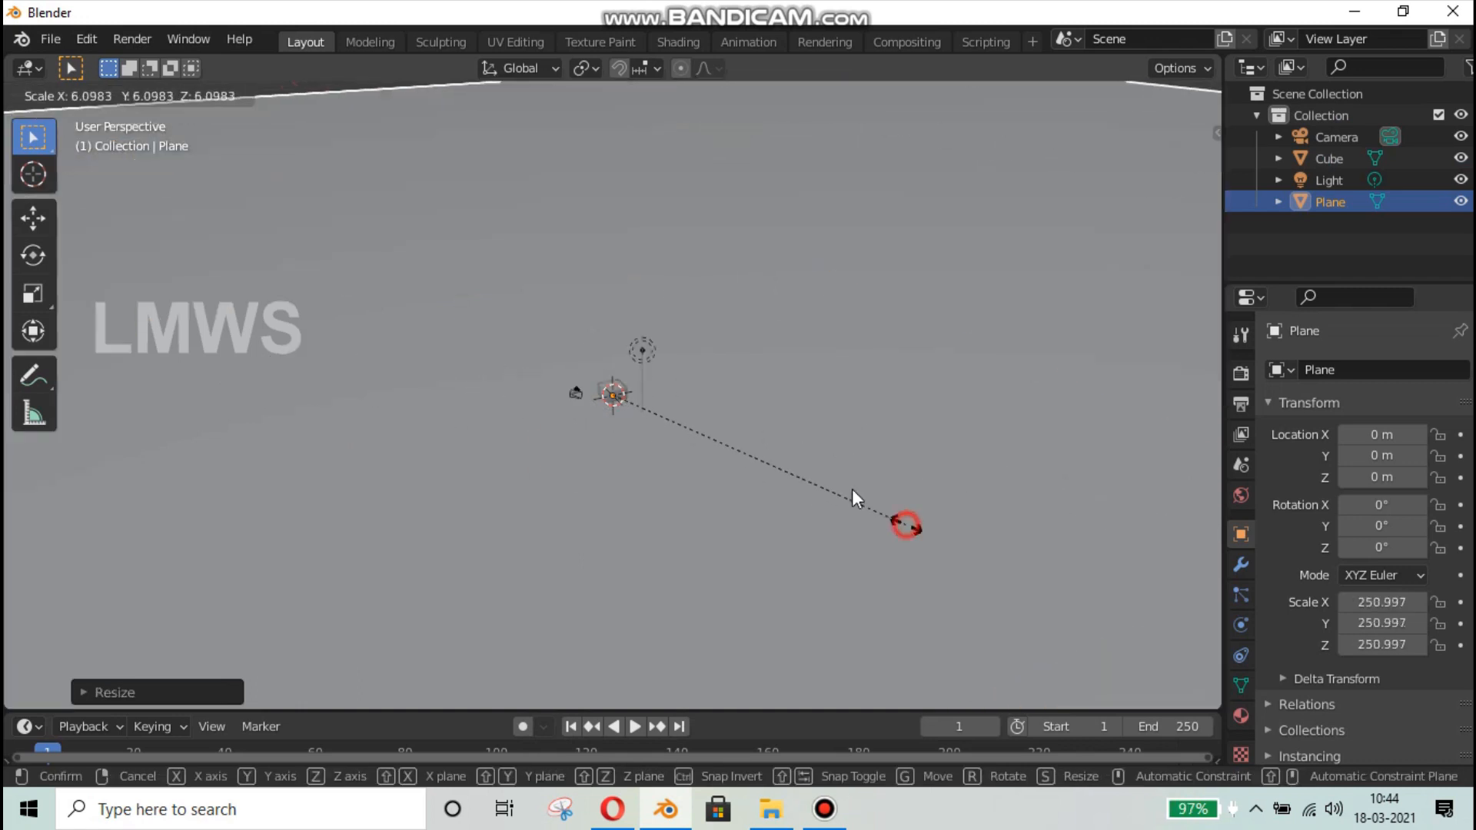
# - Select the default cube and move it up along the Z axis by about 1.02 m, above the plane
pyautogui.scroll(6, 594, 407)
pyautogui.click(619, 381)
pyautogui.click(612, 399)
pyautogui.scroll(5, 661, 392)
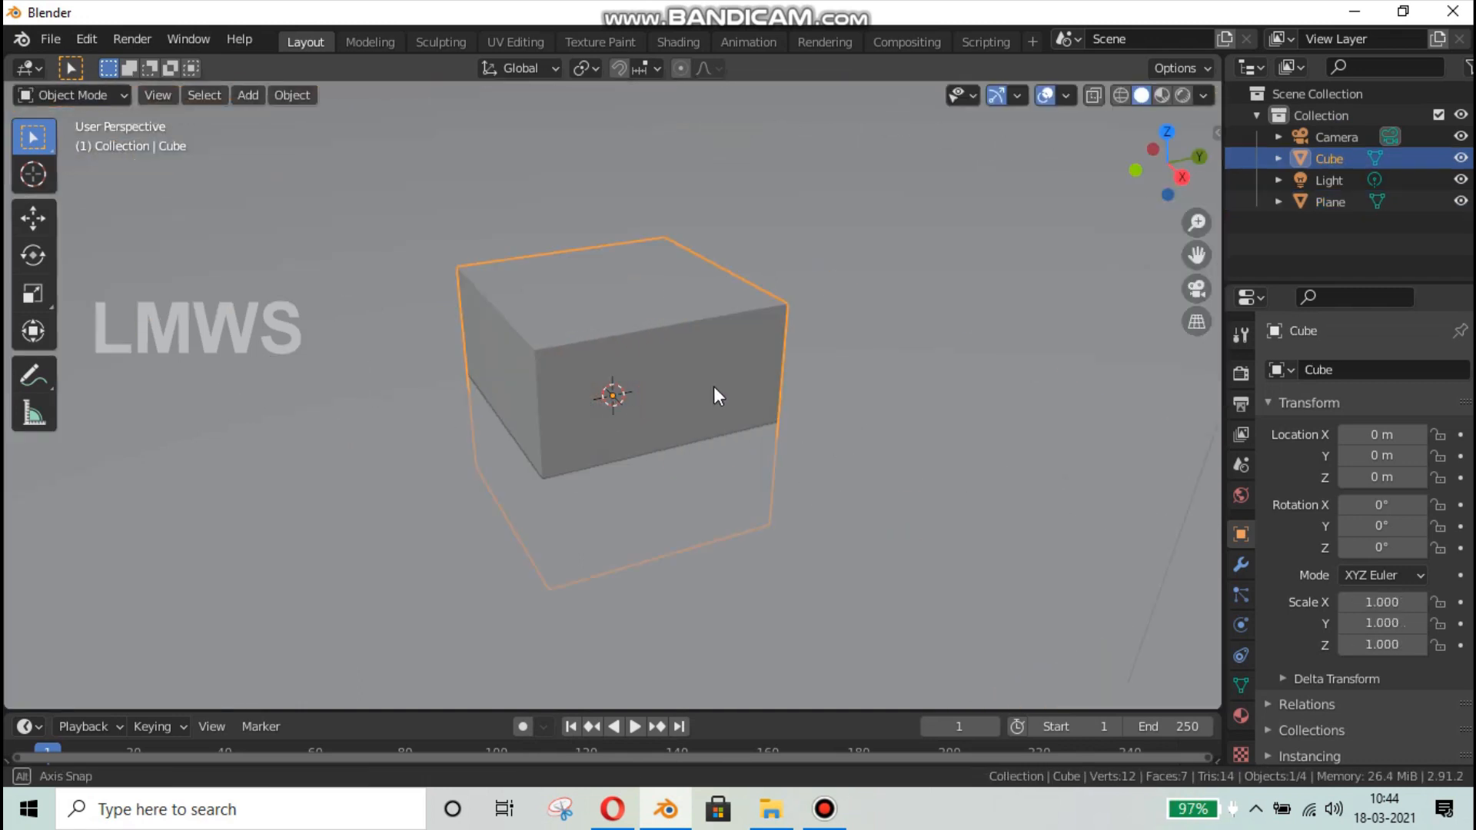
pyautogui.press('g')
pyautogui.press('z')
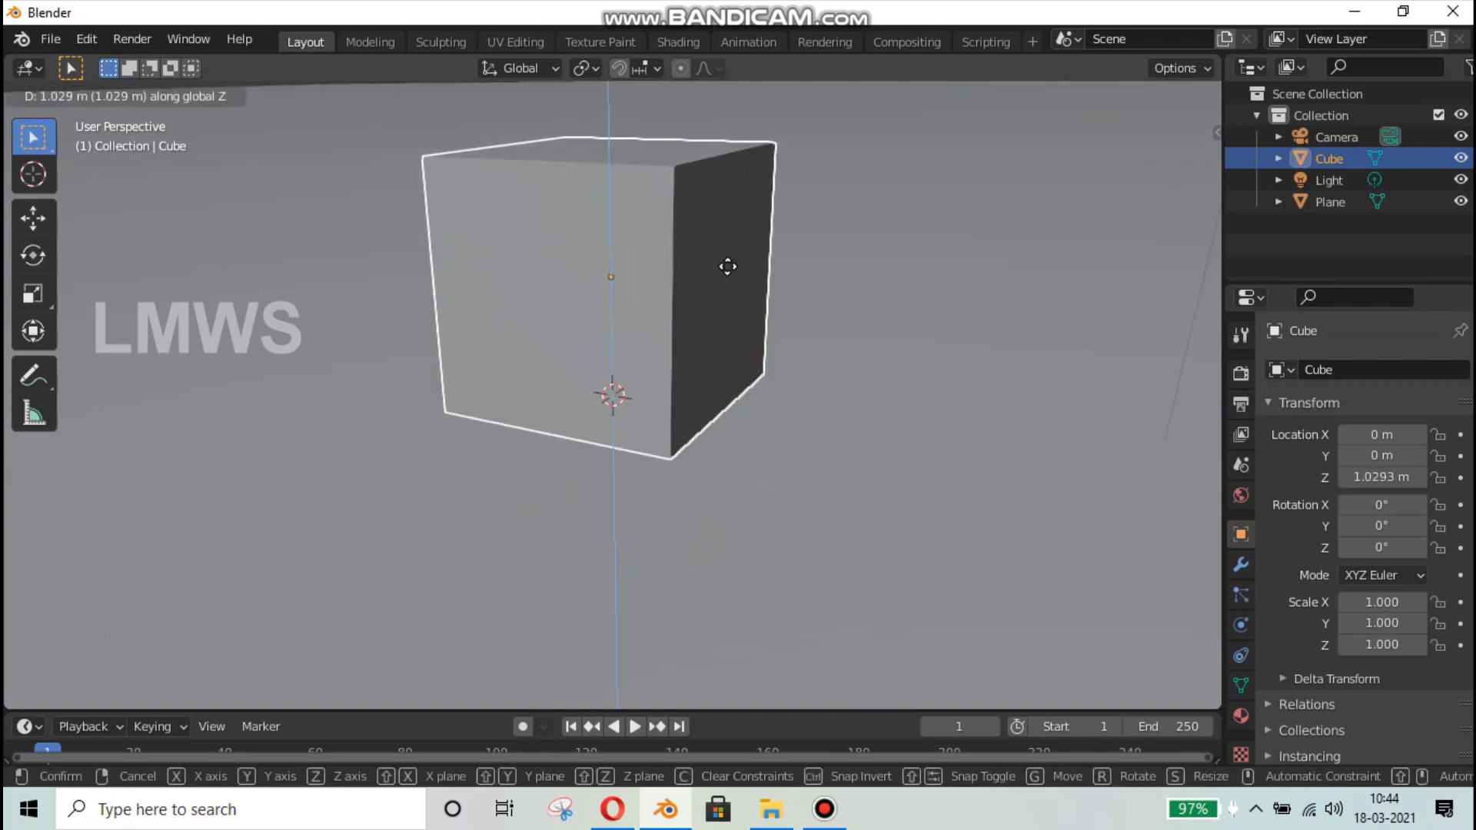
pyautogui.click(727, 269)
# - Lower the cube along Z in right orthographic view to a height of about 1.0008 m so its base meets the plane
pyautogui.moveTo(690, 343); pyautogui.dragTo(712, 328, button='middle')
pyautogui.scroll(4, 618, 401)
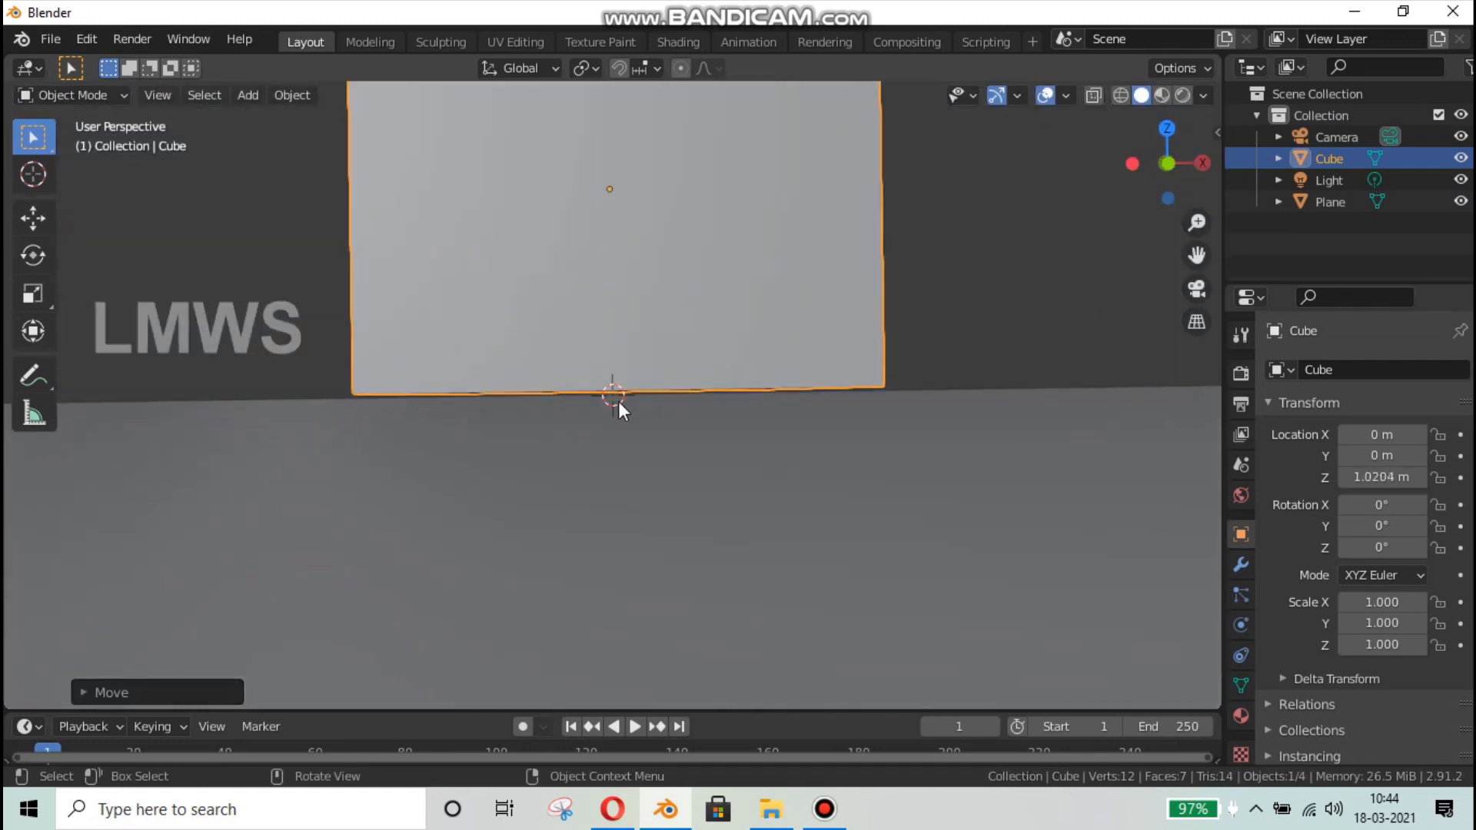
pyautogui.press('KP_5')
pyautogui.press('KP_3')
pyautogui.scroll(5, 661, 356)
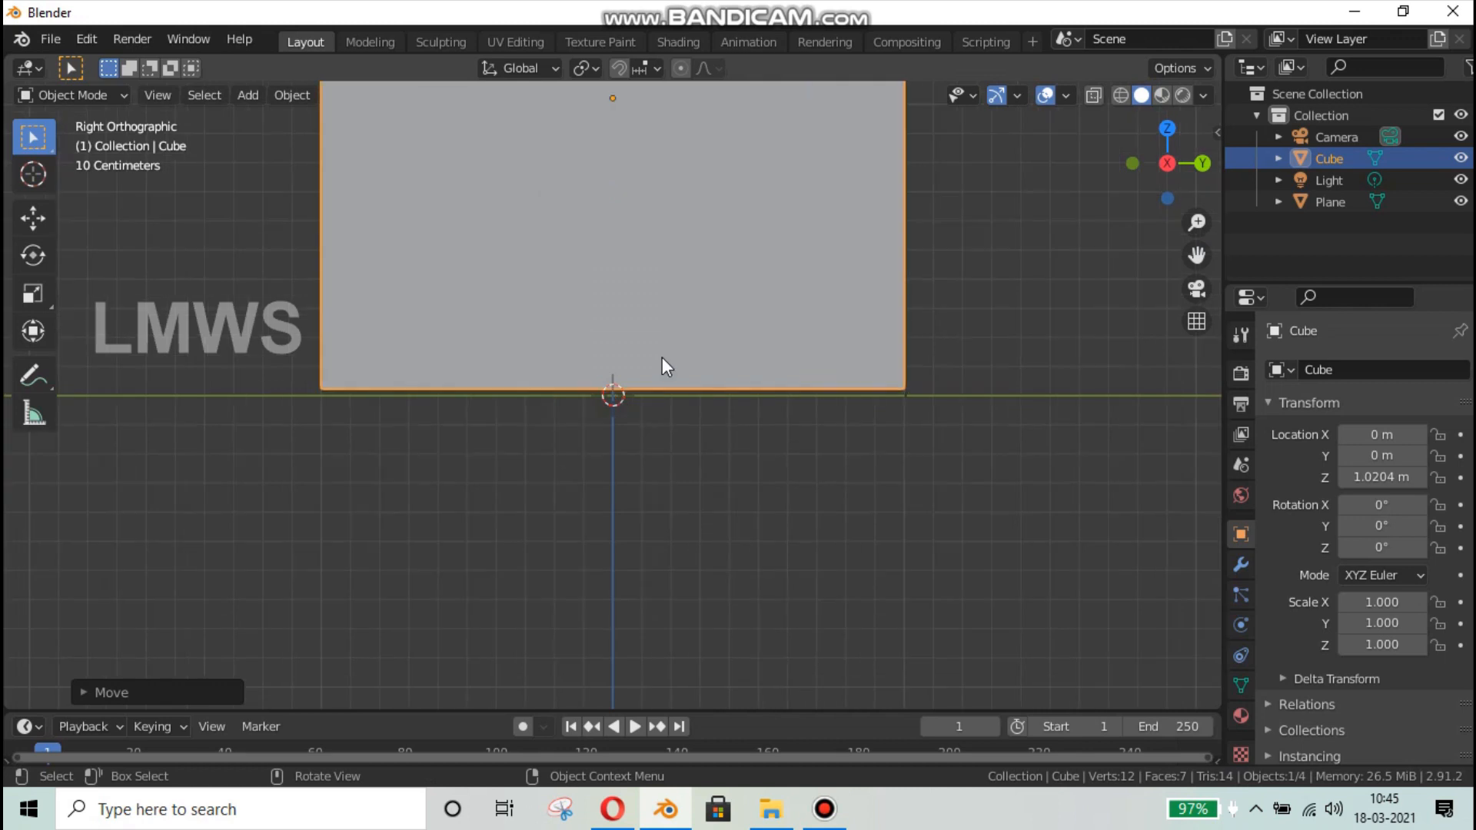
pyautogui.press('g')
pyautogui.press('z')
pyautogui.click(659, 372)
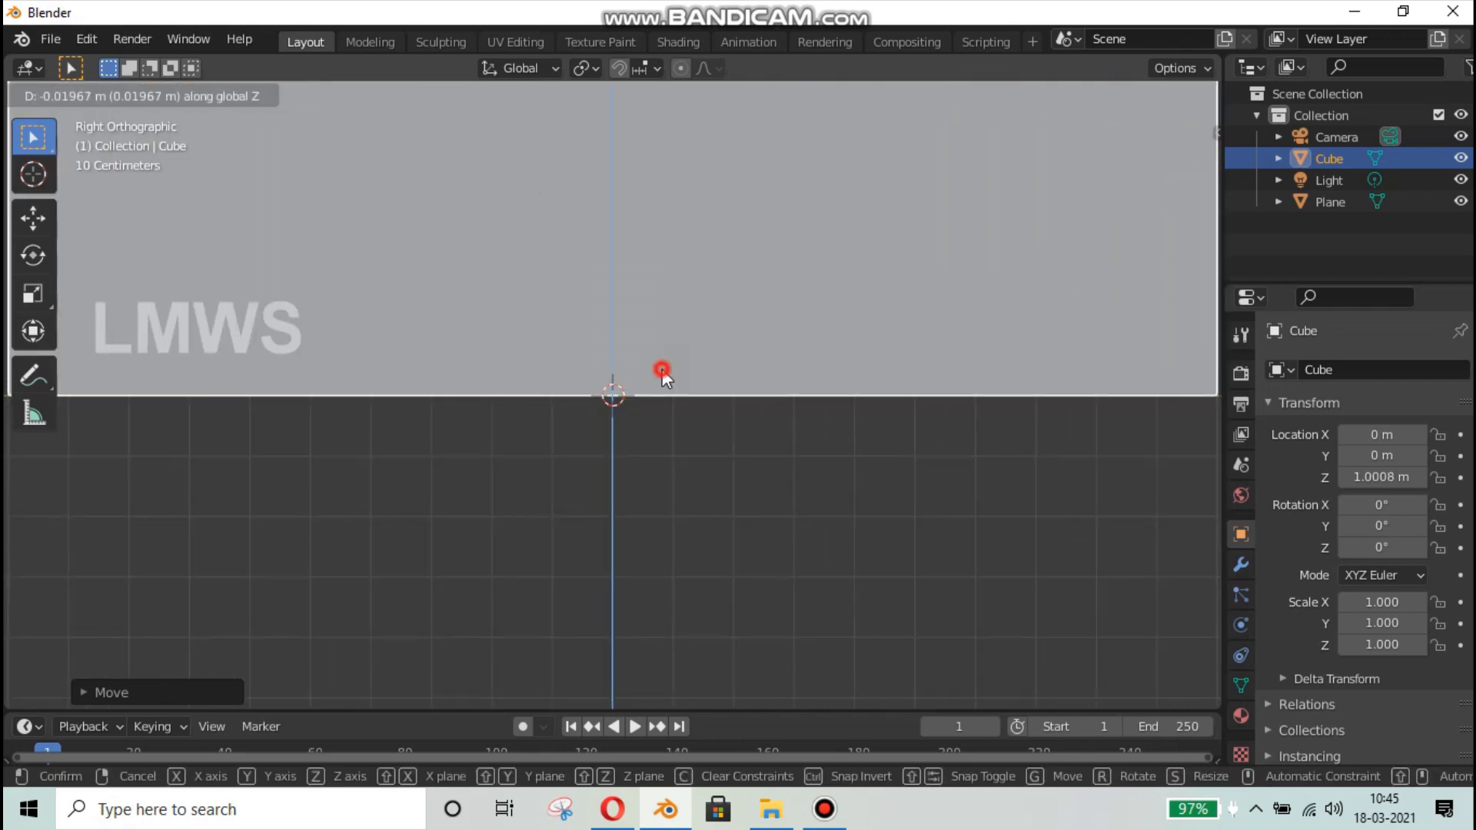
# - Save the new scene as phy_tut in the Blender_physics folder
pyautogui.scroll(-1, 681, 404)
pyautogui.moveTo(681, 404); pyautogui.dragTo(675, 348, button='middle')
pyautogui.scroll(-6, 547, 492)
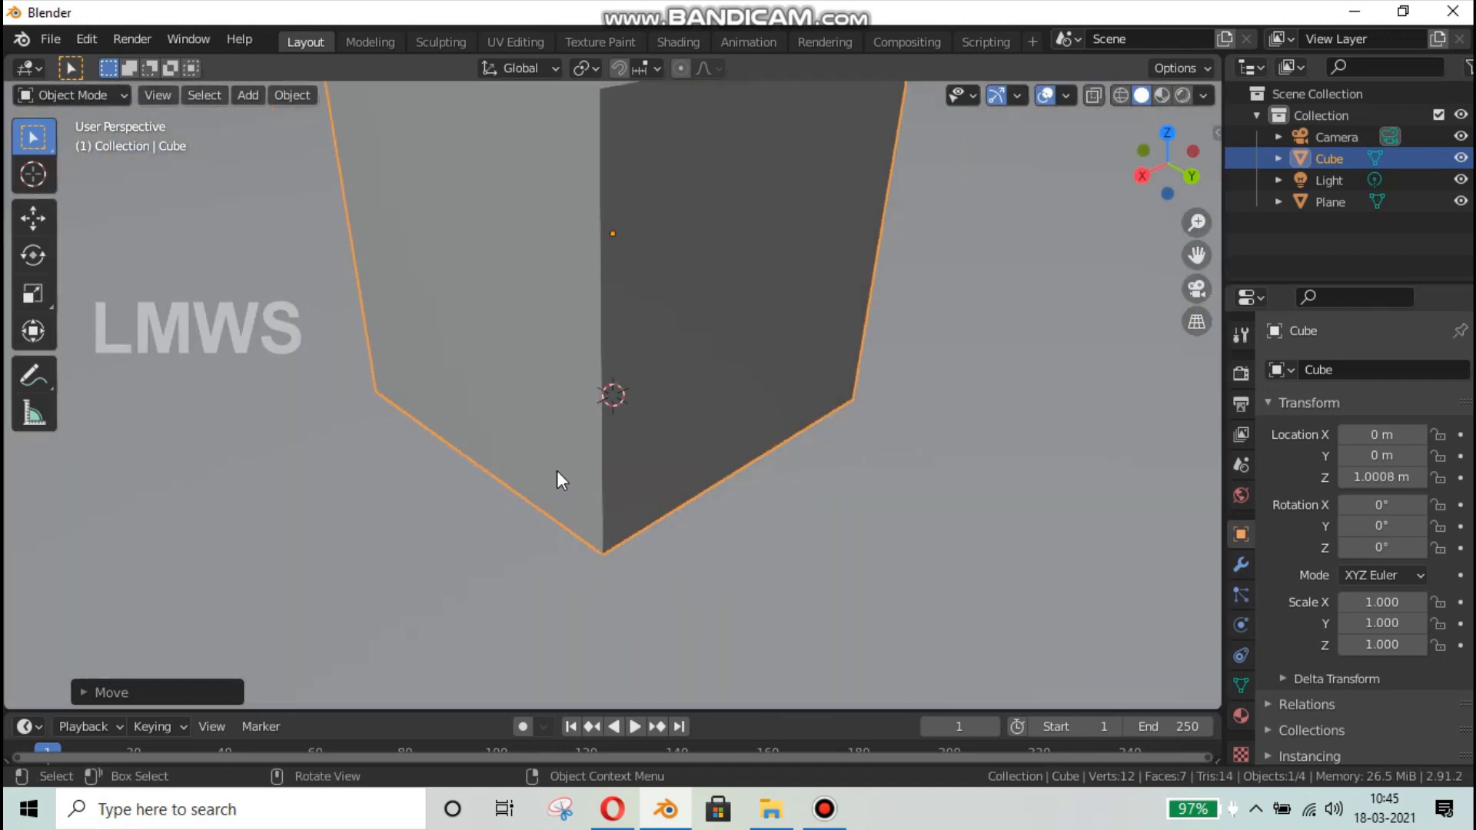
pyautogui.hotkey('ctrl', 's')
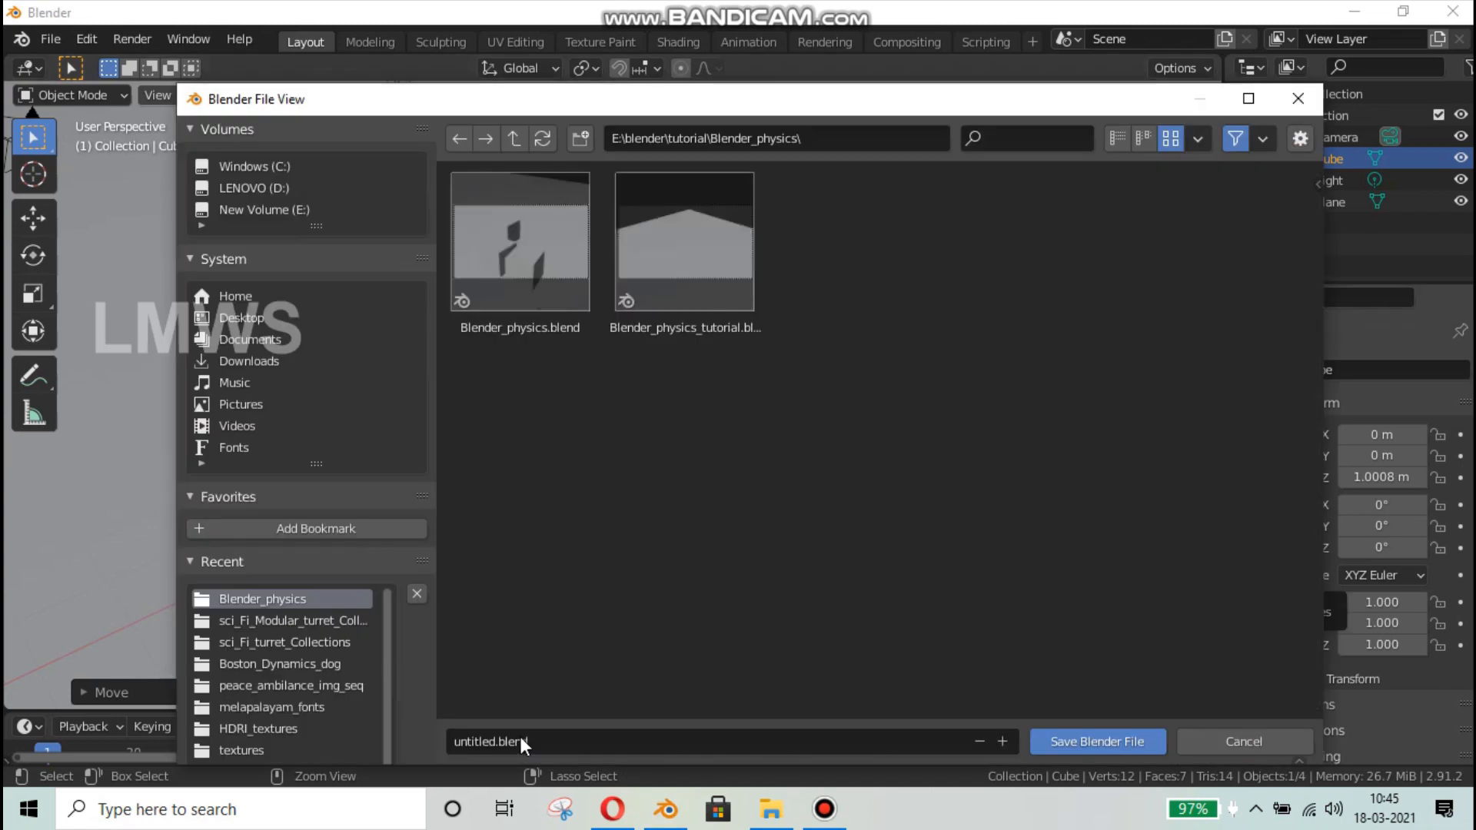
pyautogui.click(508, 742)
pyautogui.write('p')
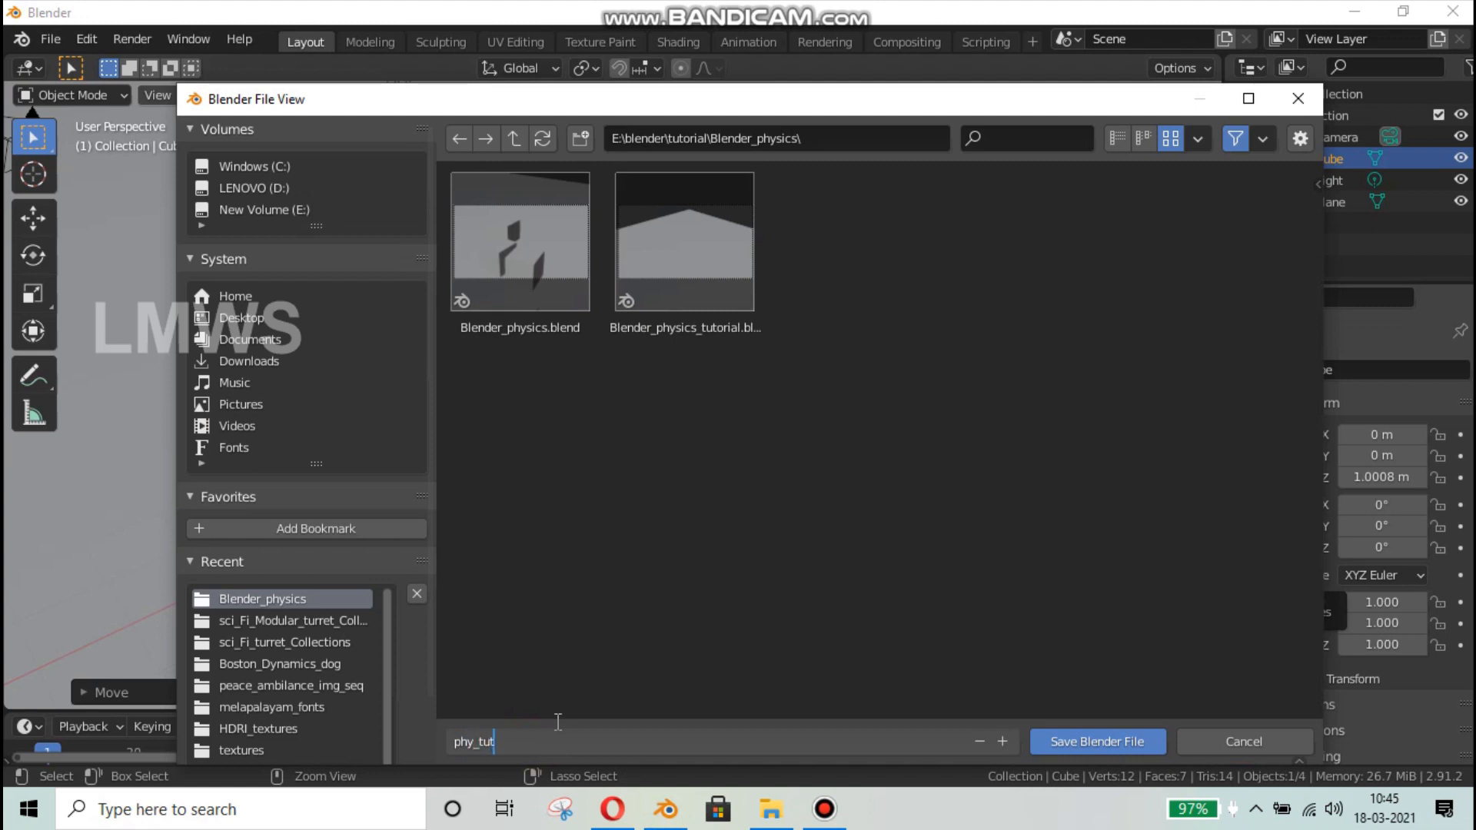
pyautogui.write('hy_tut')
pyautogui.press('Return')
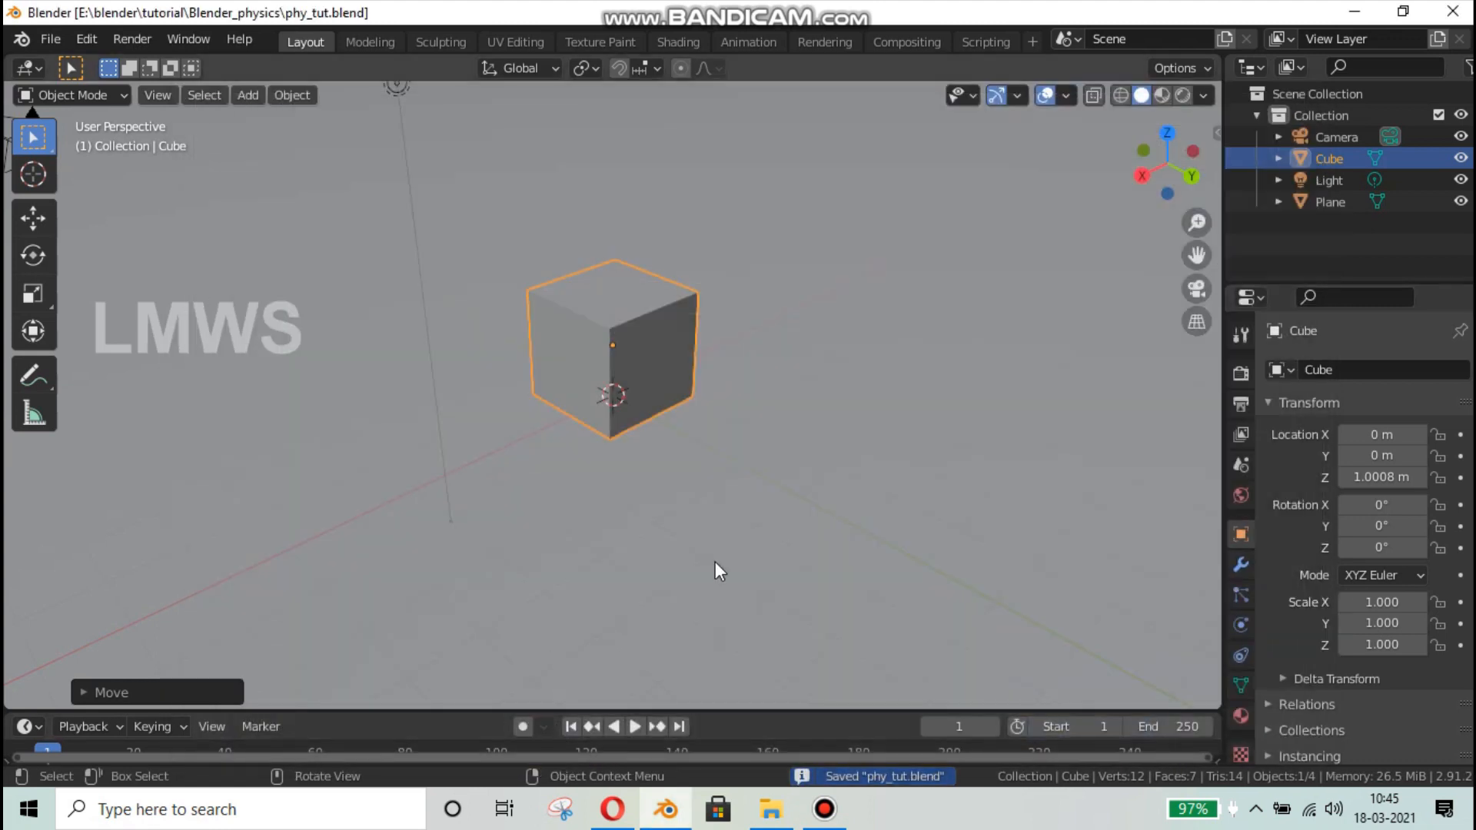
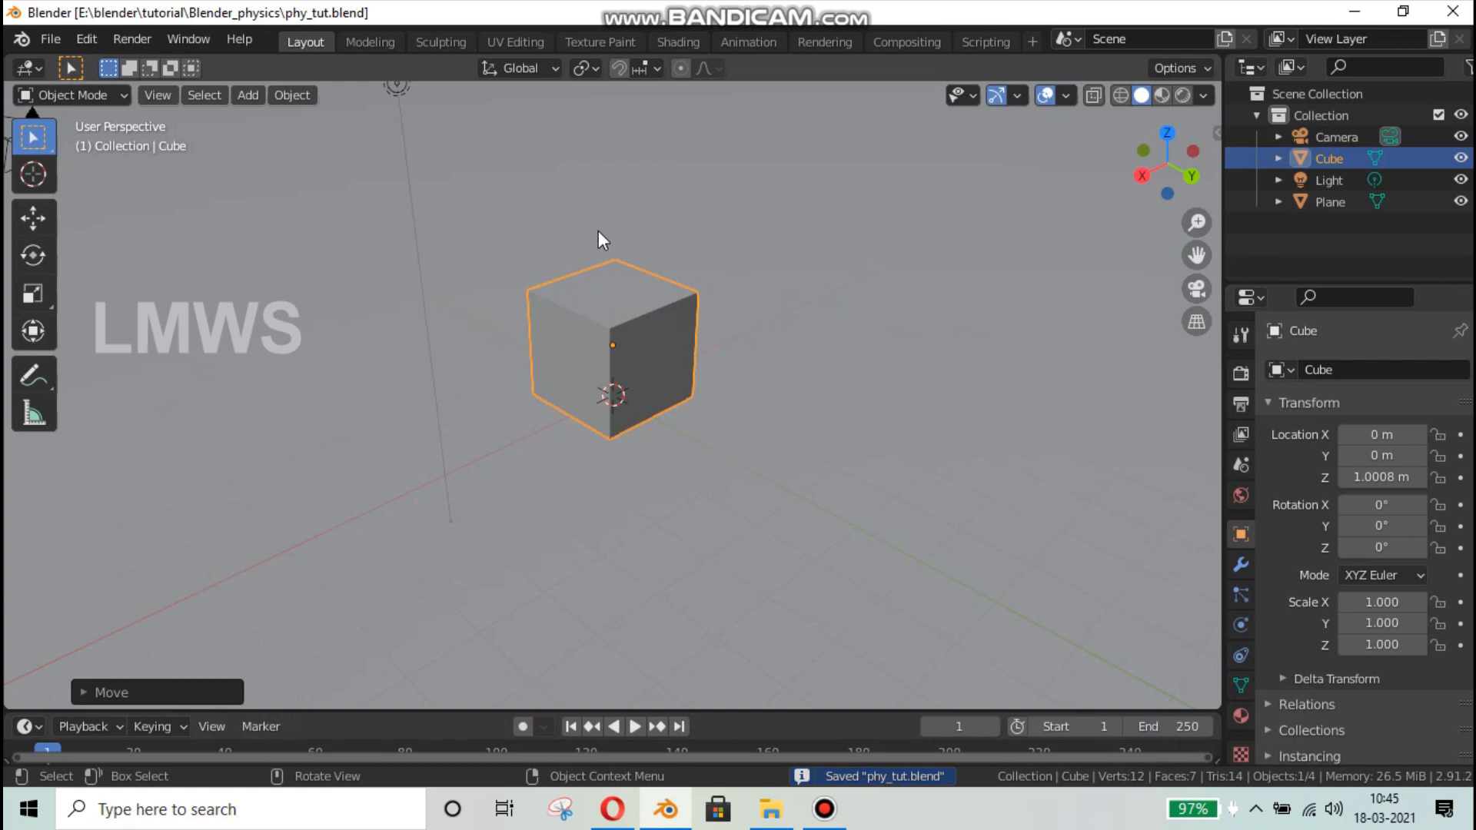
# - Add an Array modifier to the cube and set its count to 15
pyautogui.click(1240, 565)
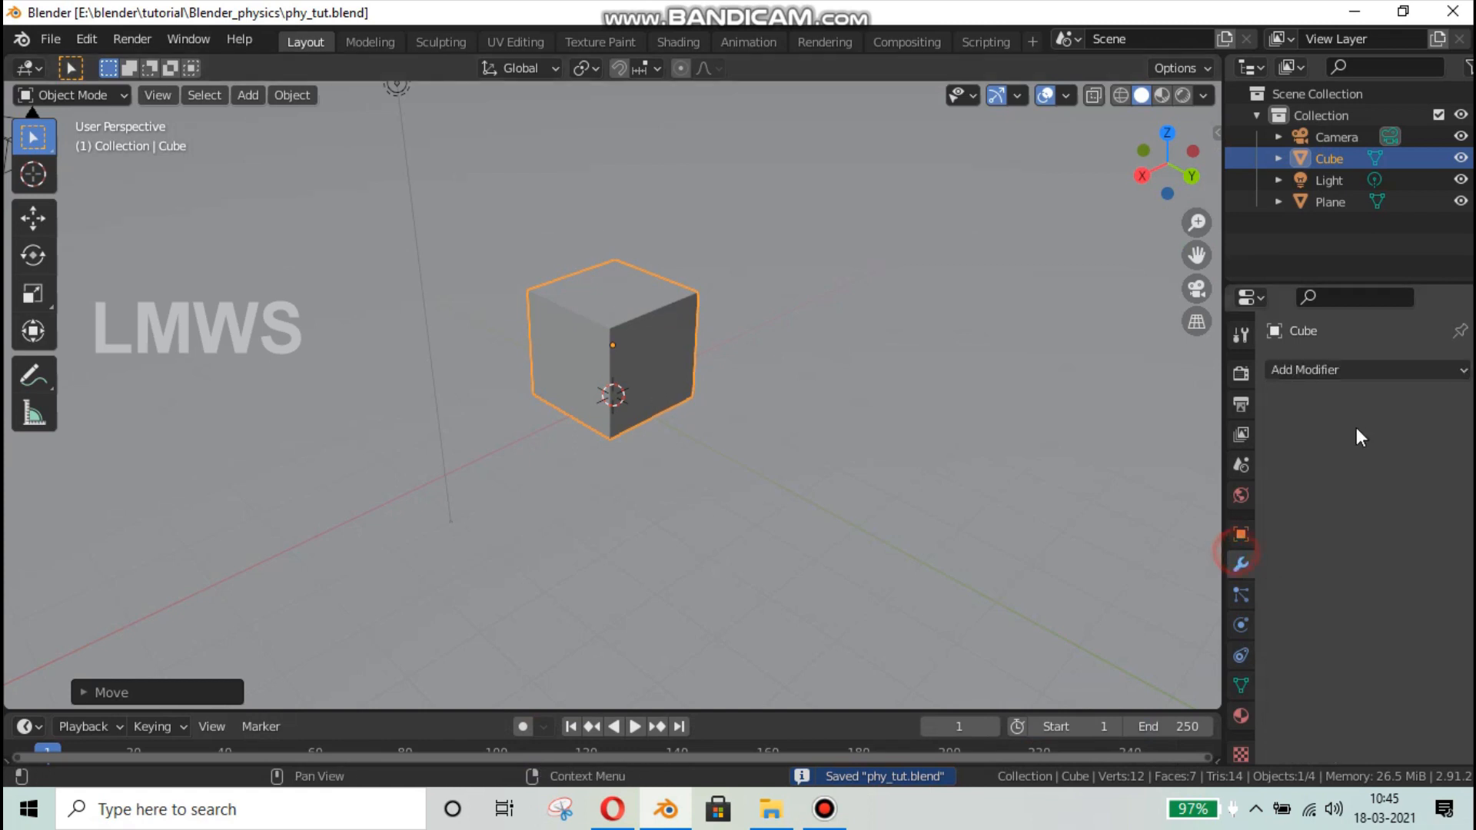
pyautogui.click(1343, 367)
pyautogui.click(1022, 430)
pyautogui.scroll(-4, 822, 420)
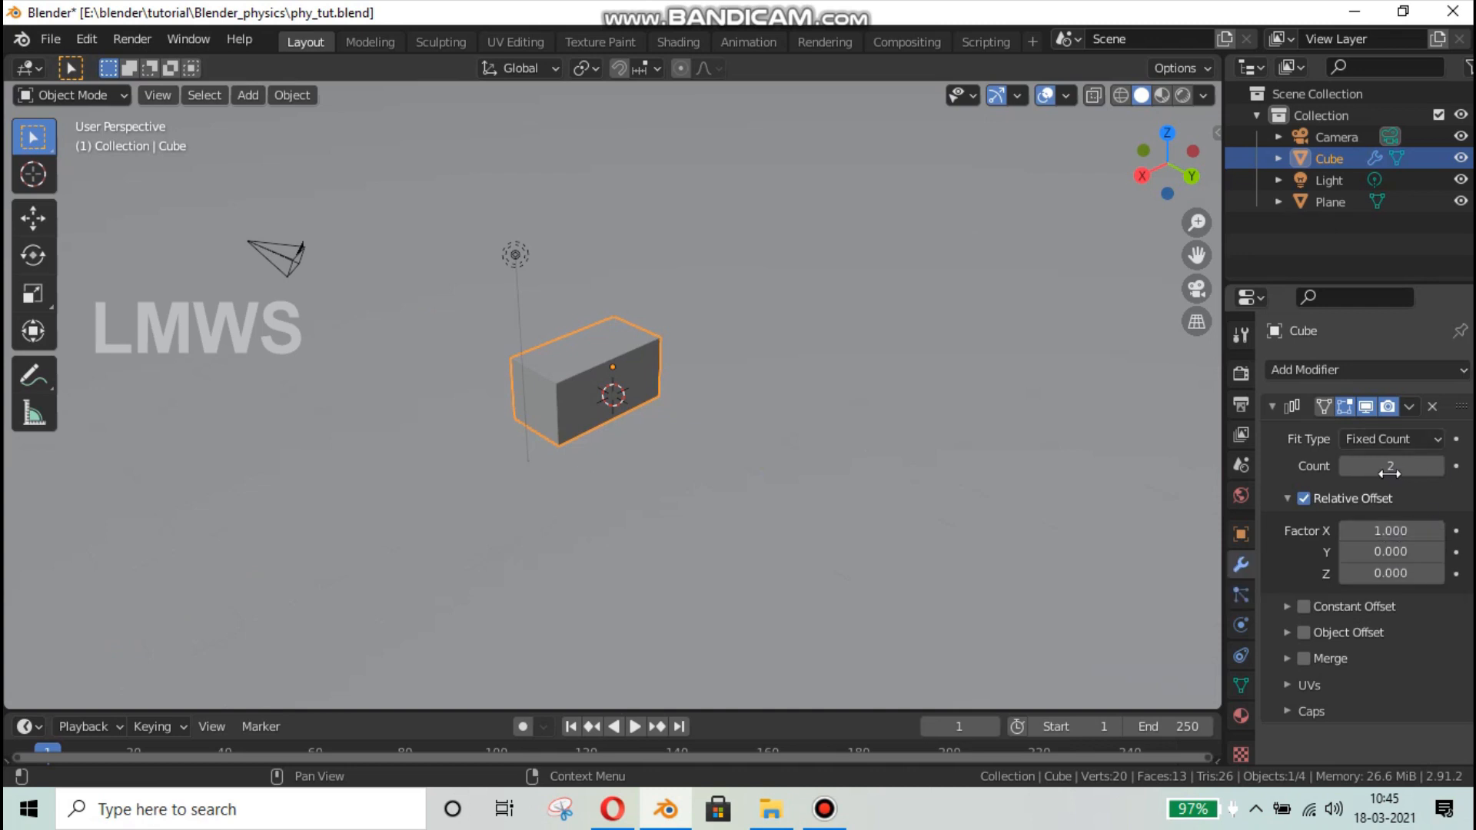
pyautogui.press('Return')
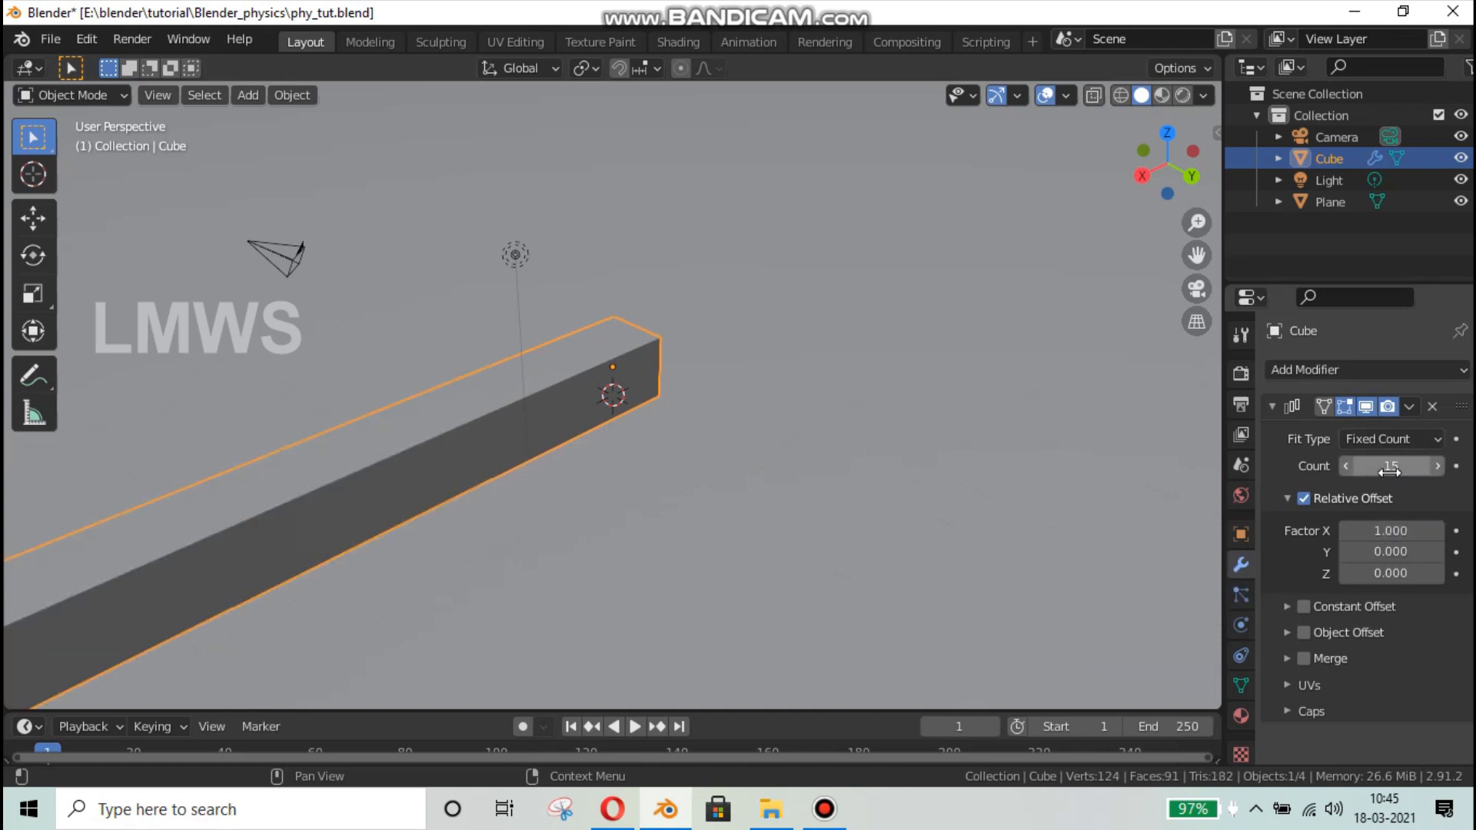
# - Increase the cube's array count to 35 for a longer row
pyautogui.scroll(-3, 390, 455)
pyautogui.moveTo(391, 455); pyautogui.dragTo(961, 447, button='middle')
pyautogui.scroll(3, 961, 447)
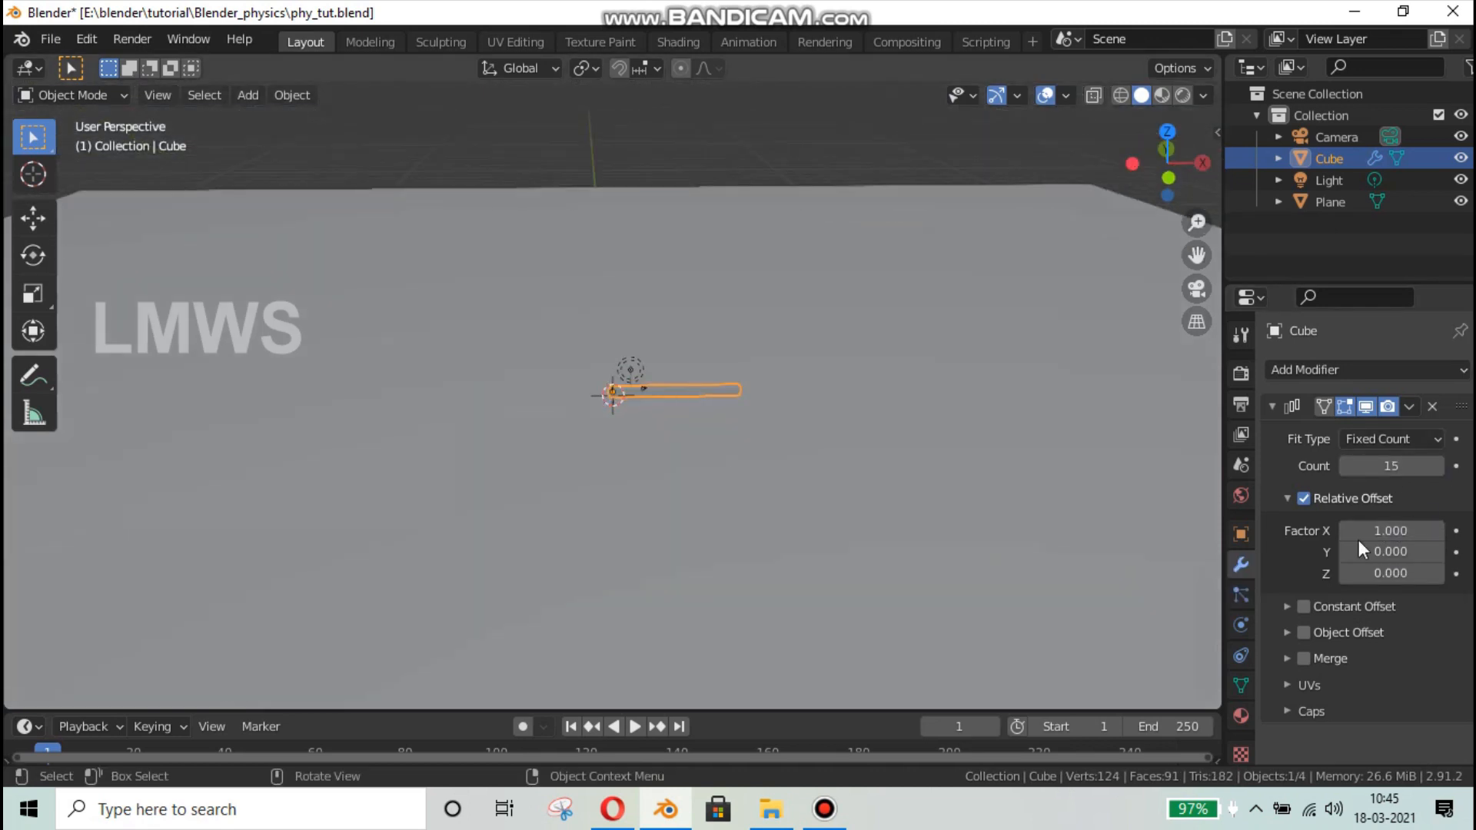
pyautogui.click(1386, 471)
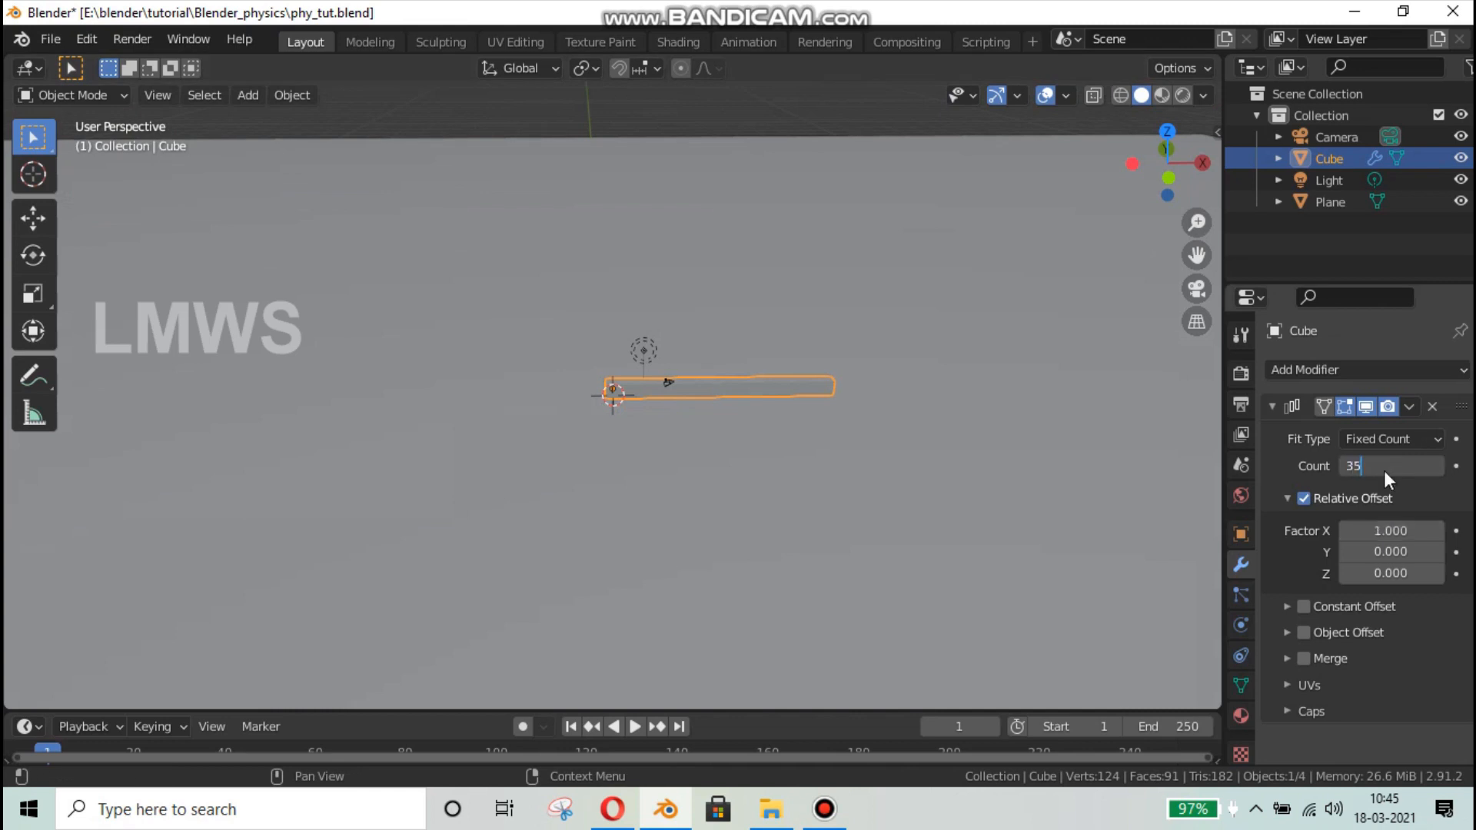
pyautogui.write('35')
pyautogui.press('Return')
# - Set the array's relative offset X factor to 1.010 to leave small gaps between the cubes, and save the file
pyautogui.scroll(3, 907, 514)
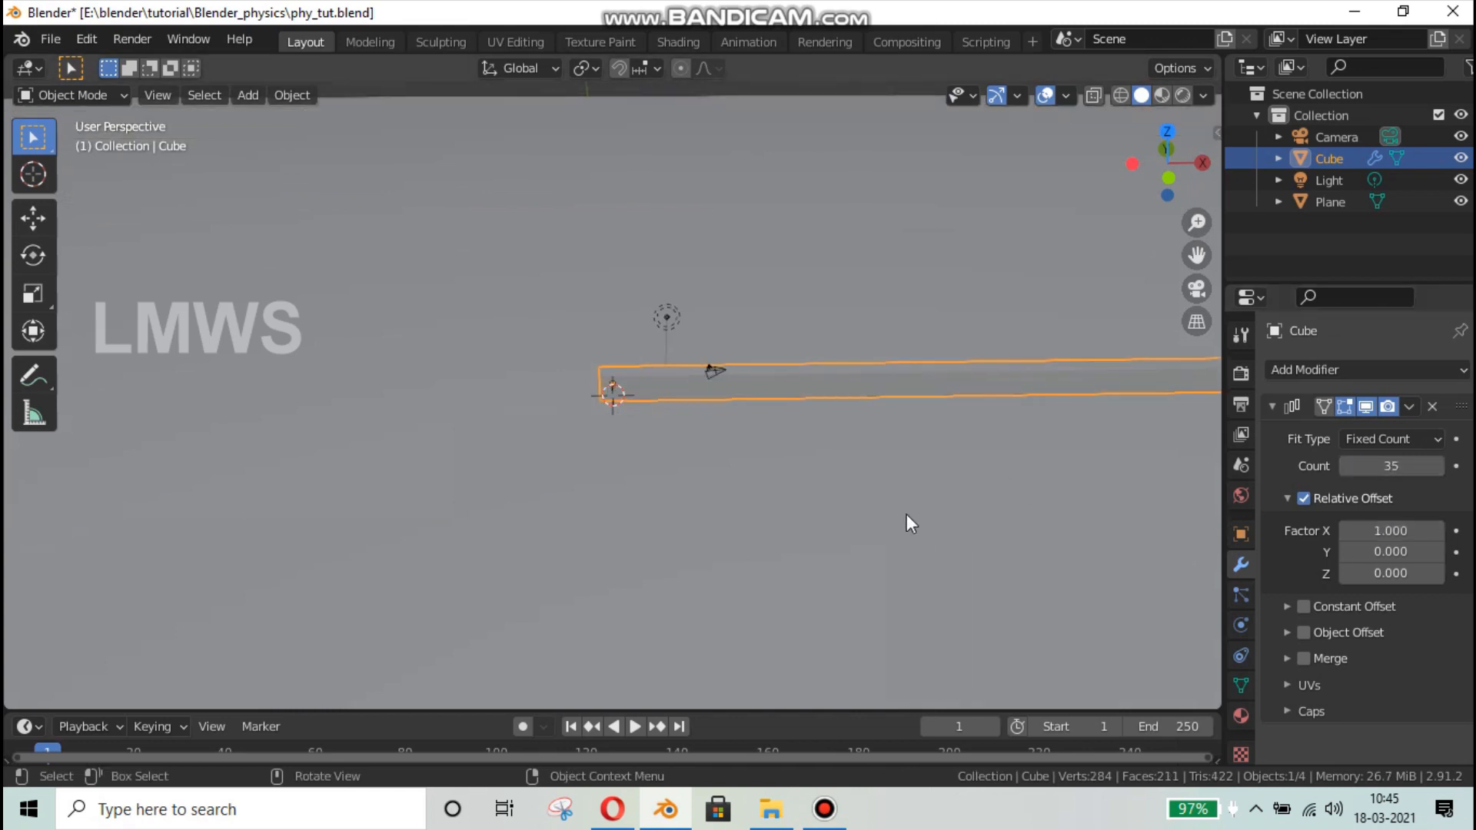
pyautogui.scroll(3, 751, 431)
pyautogui.click(1384, 530)
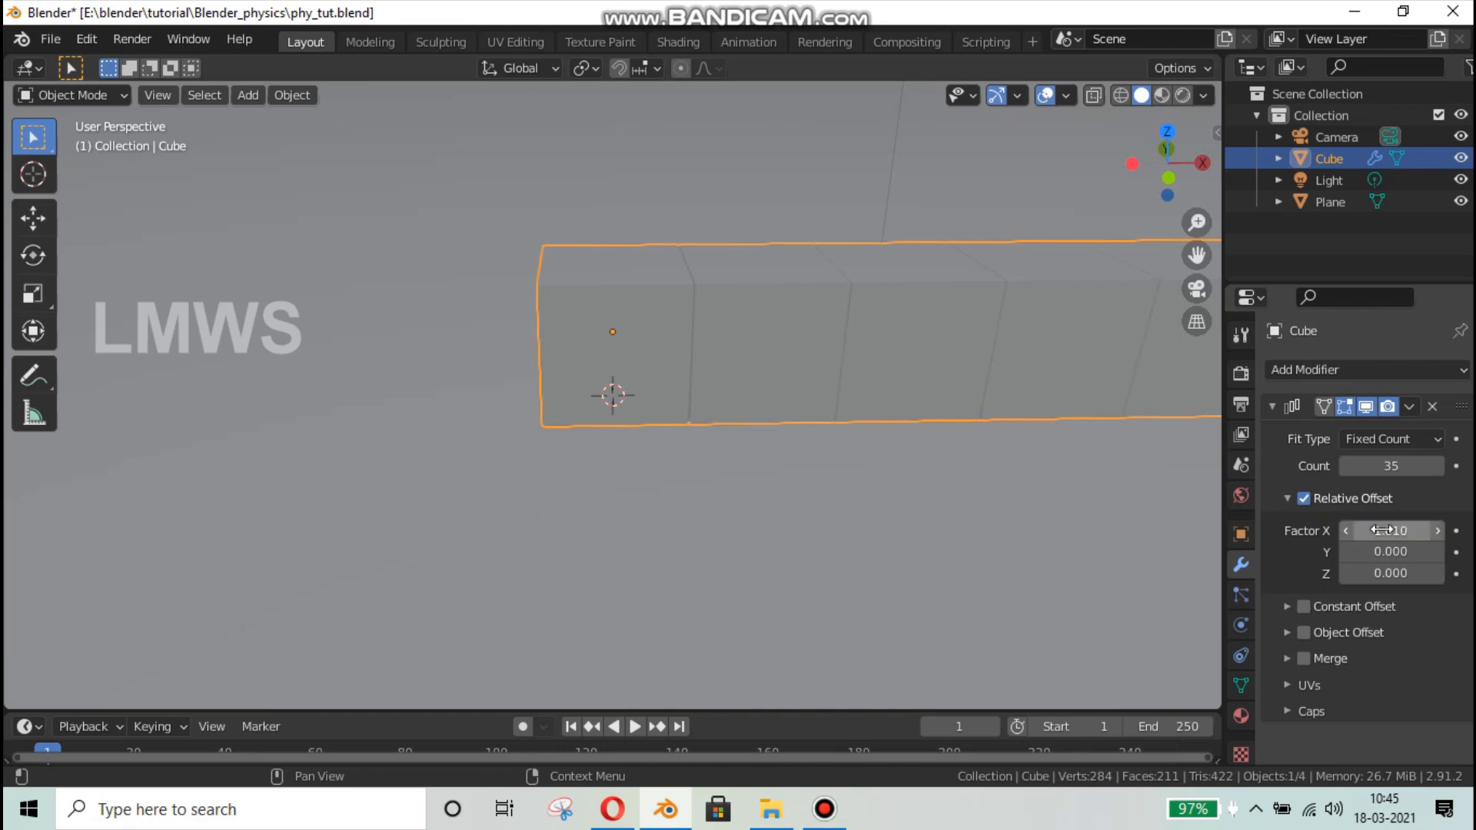
pyautogui.moveTo(665, 417); pyautogui.dragTo(580, 418, button='middle')
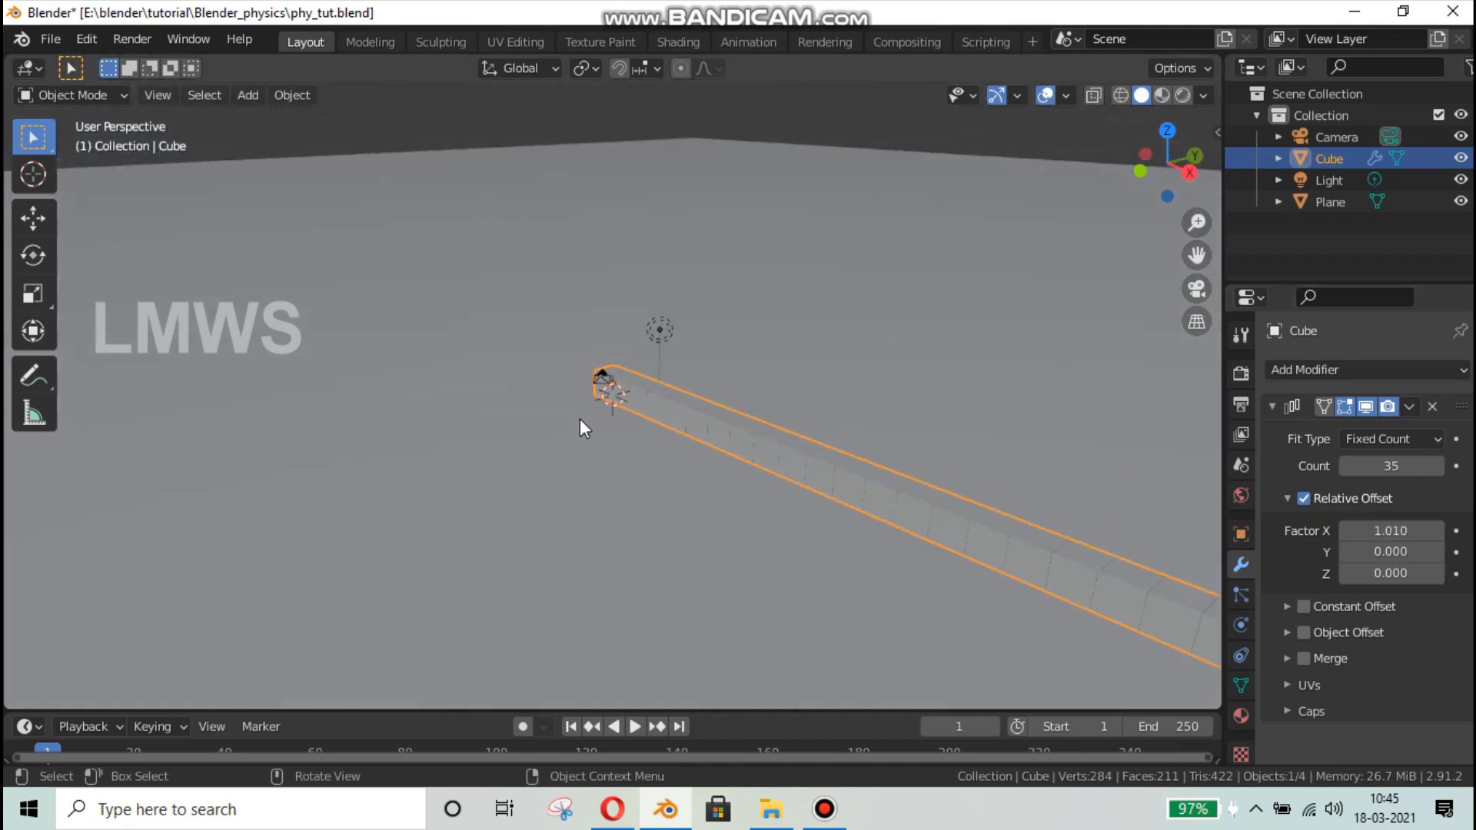
pyautogui.hotkey('ctrl', 's')
# - Collapse the first Array modifier and add a second Array modifier to the cube row
pyautogui.scroll(-2, 651, 459)
pyautogui.keyDown('shift'); pyautogui.moveTo(807, 523); pyautogui.dragTo(492, 394, button='middle'); pyautogui.keyUp('shift')
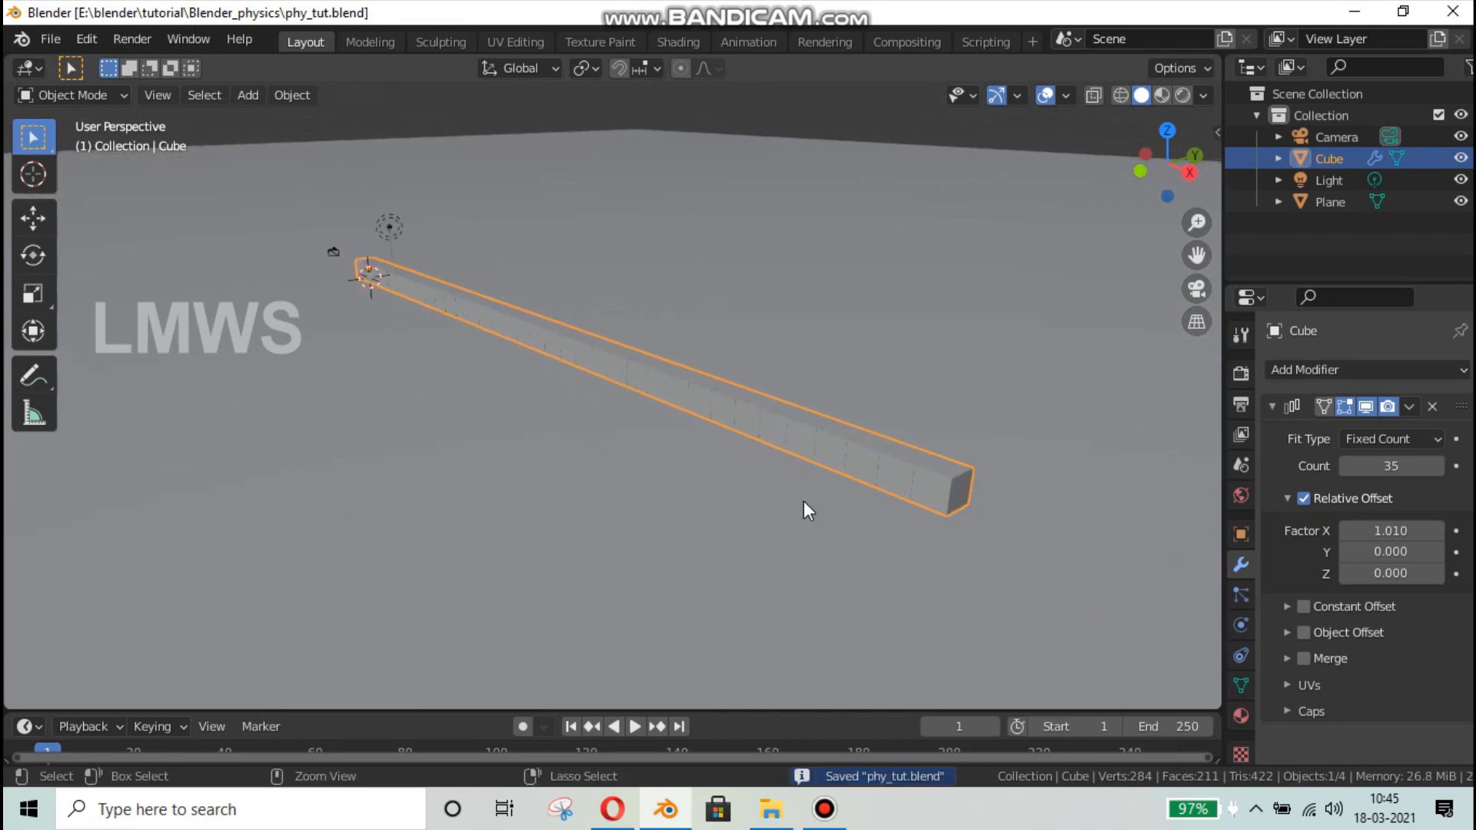
pyautogui.moveTo(892, 537); pyautogui.dragTo(838, 526, button='middle')
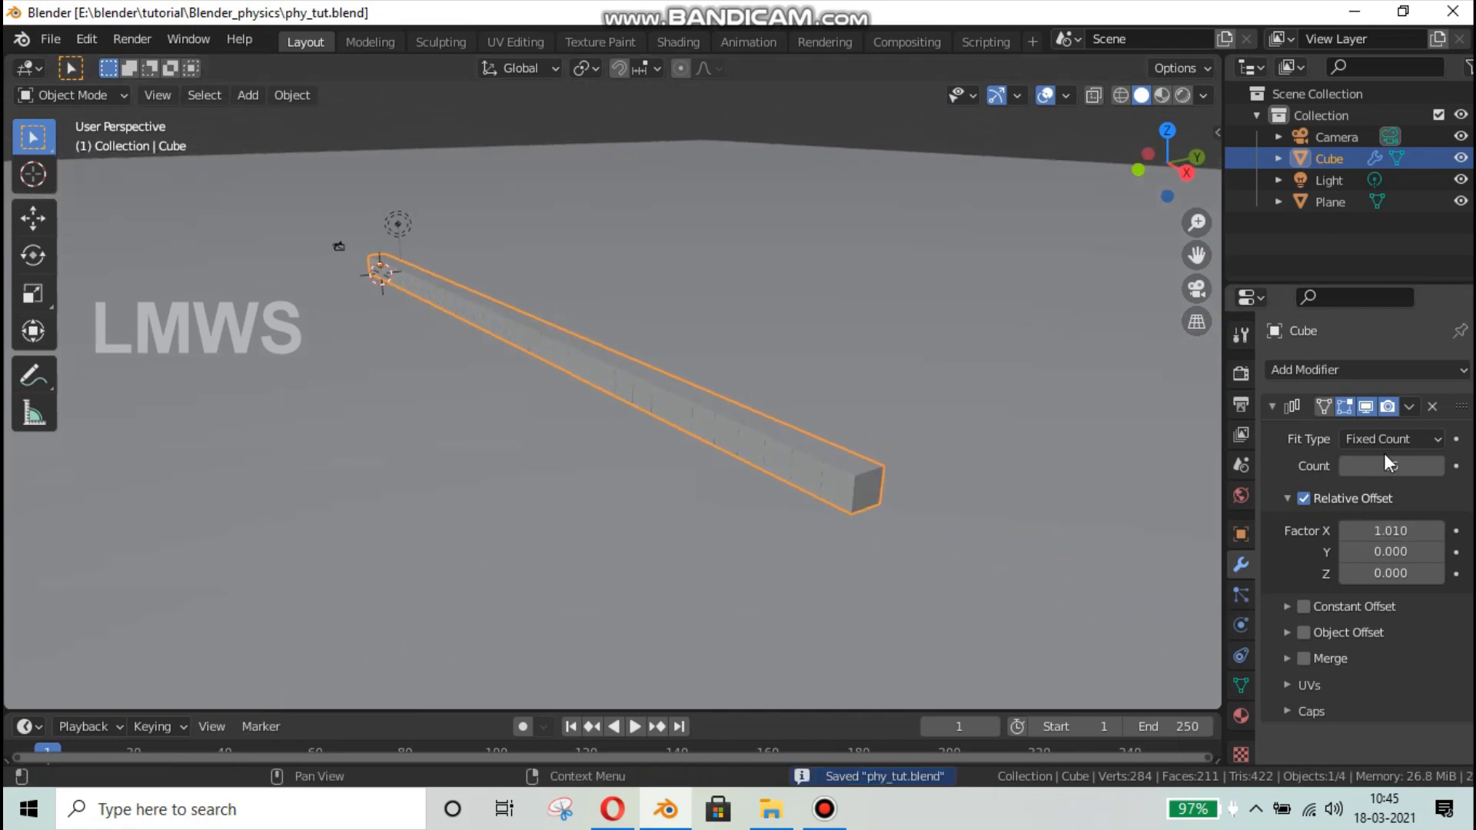
pyautogui.click(1278, 409)
pyautogui.click(1280, 370)
pyautogui.click(1031, 431)
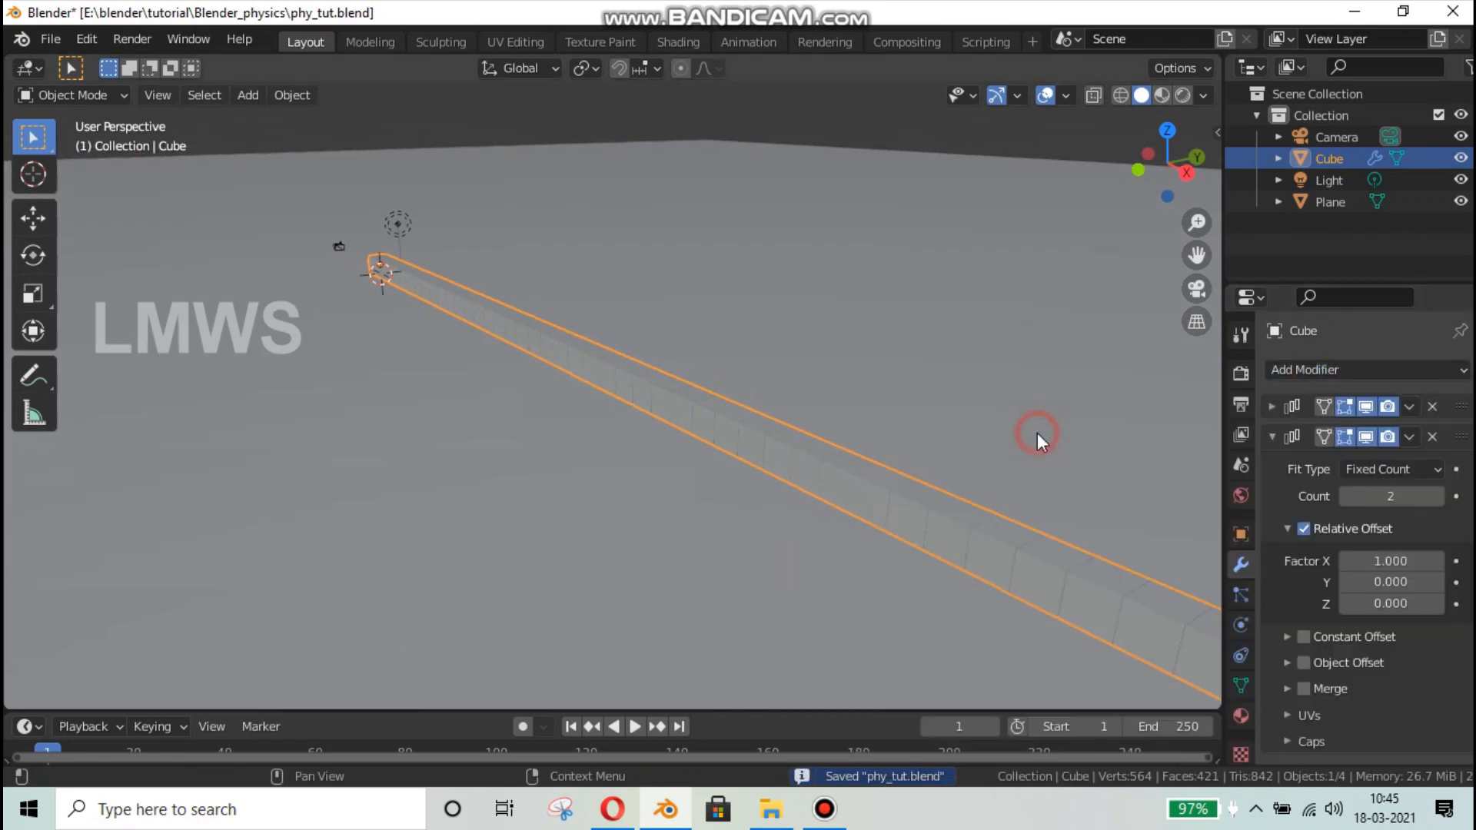
# - Set the second array's relative offset to 0 on X and 1.010 on Z so the rows stack upward
pyautogui.click(1391, 561)
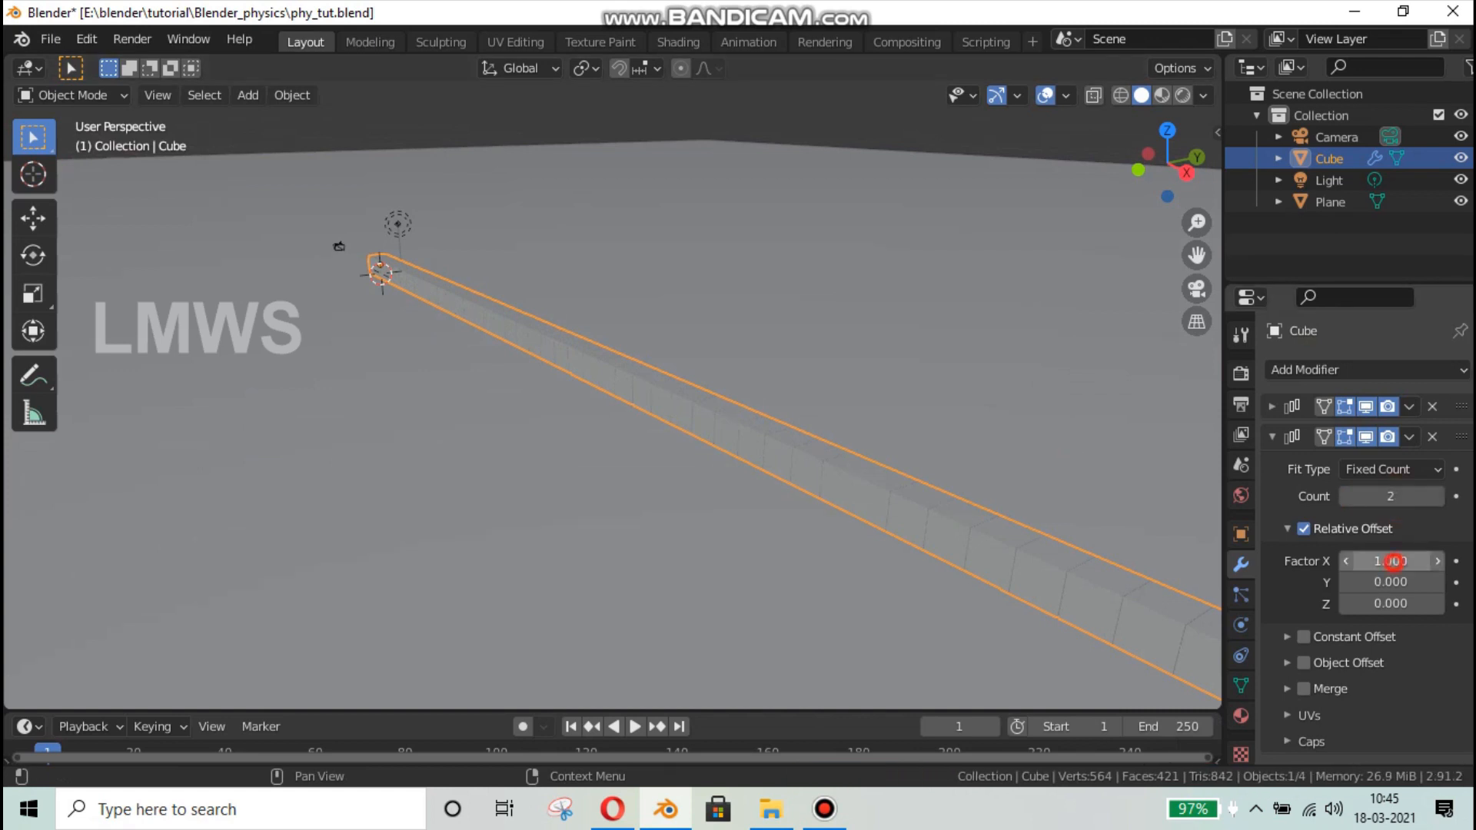
pyautogui.write('1.0')
pyautogui.press('Tab')
pyautogui.press('Tab')
pyautogui.write('0.0')
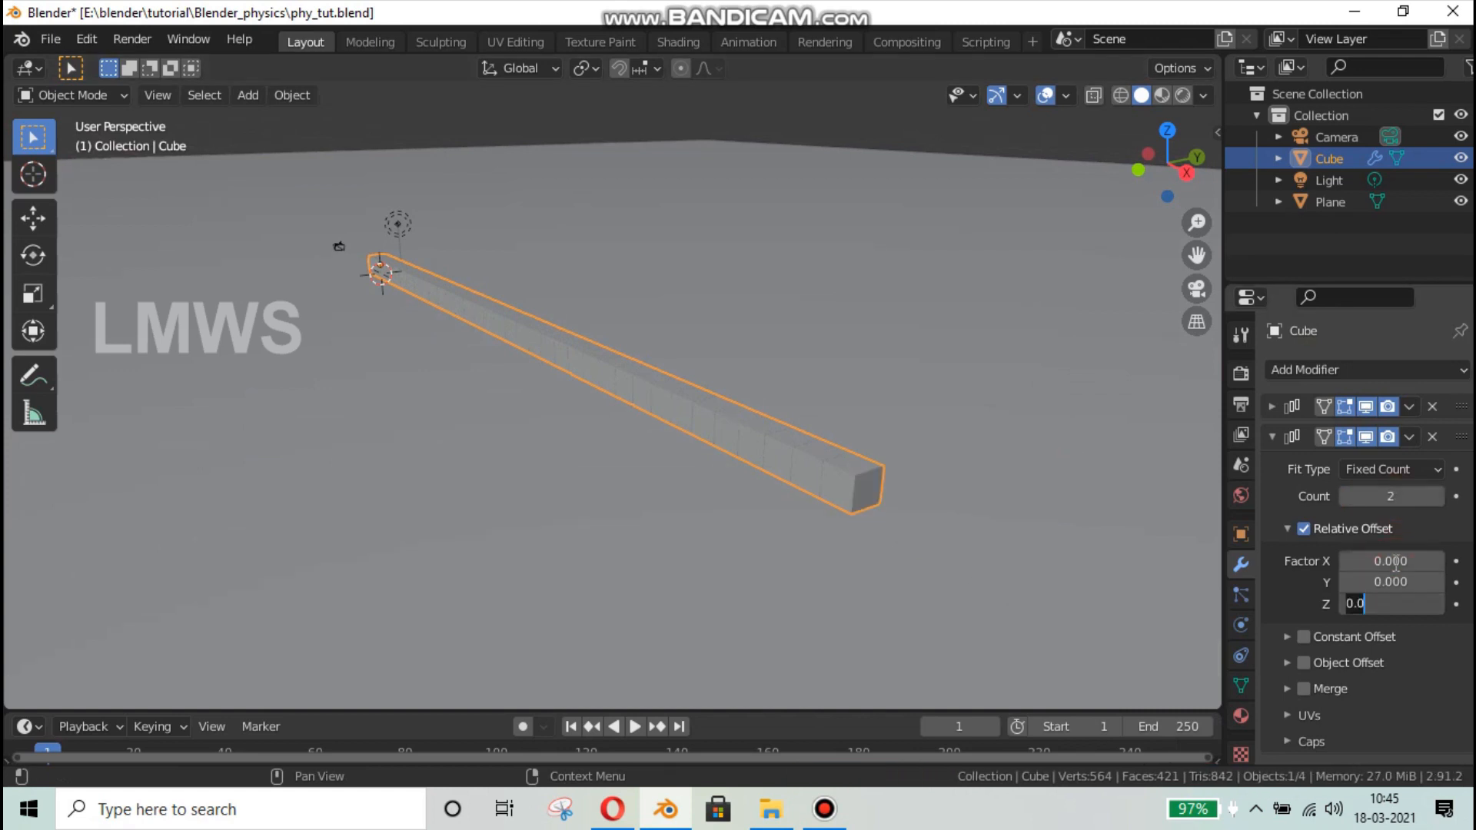
pyautogui.write('1')
pyautogui.press('Return')
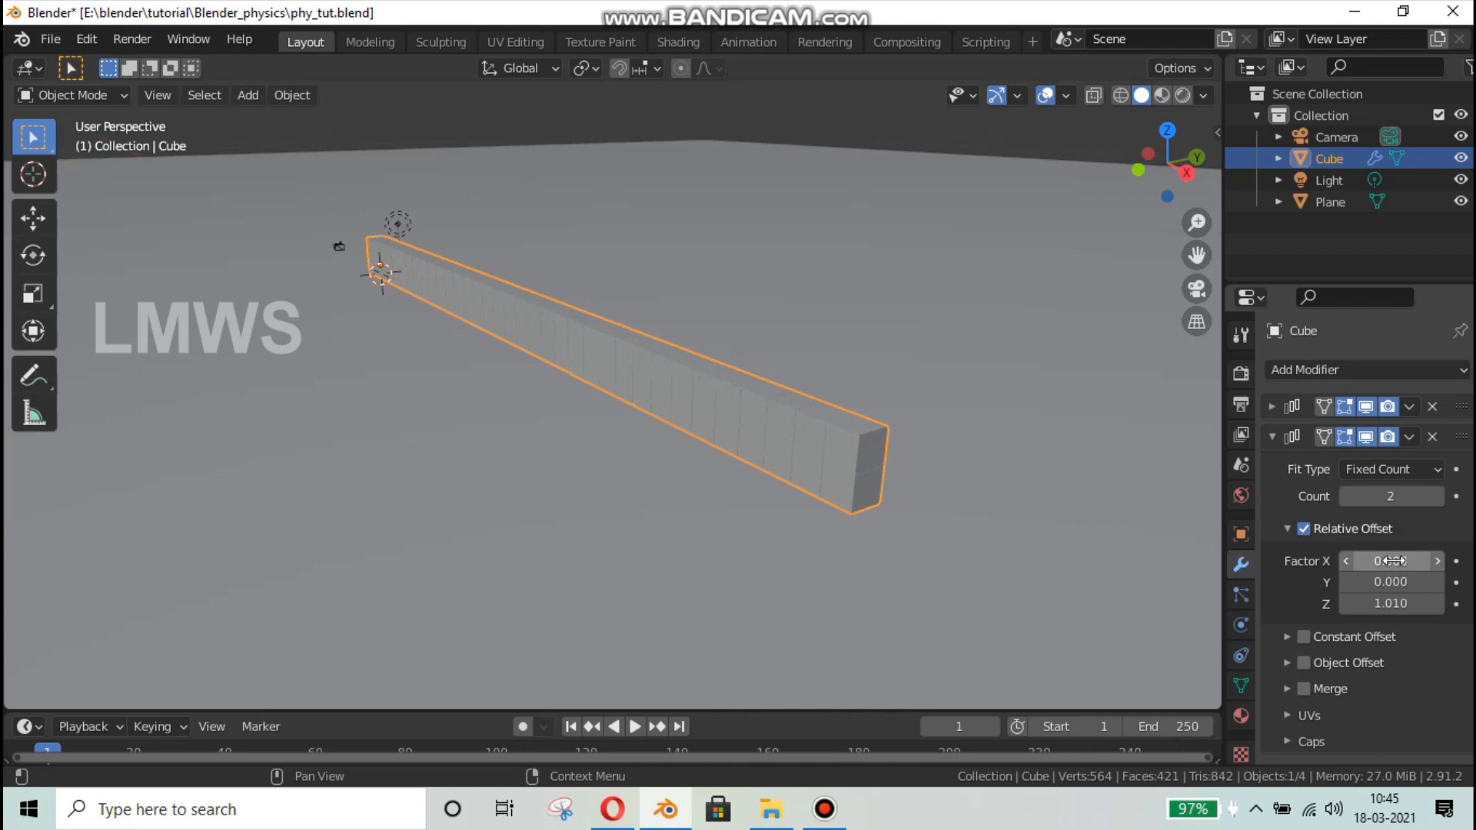
# - Set the second array's count to 9 and raise it further to 26 for a taller wall
pyautogui.click(1390, 495)
pyautogui.write('9')
pyautogui.press('Return')
pyautogui.scroll(-3, 681, 419)
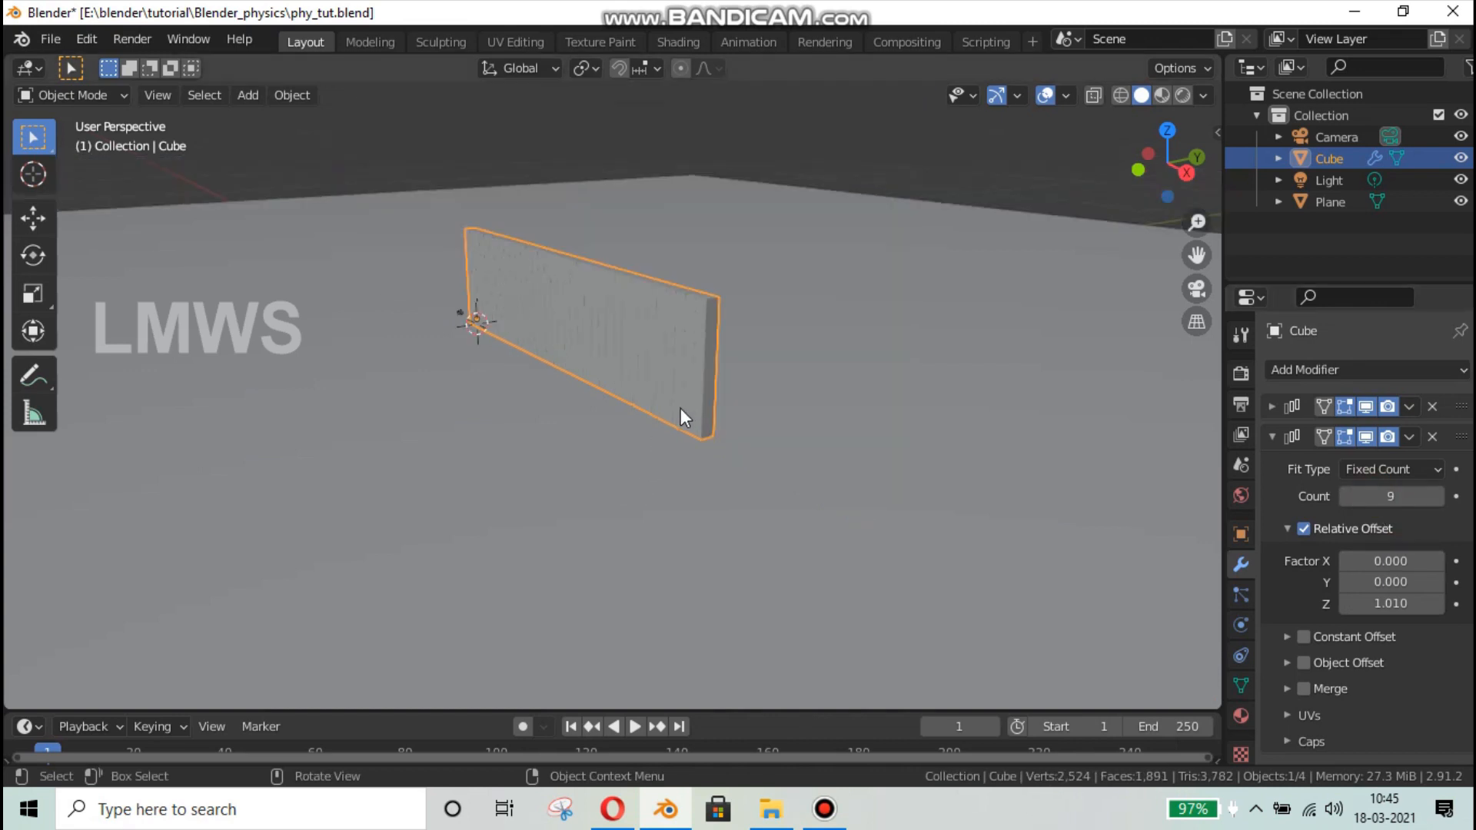
pyautogui.scroll(-1, 680, 408)
pyautogui.moveTo(1391, 498); pyautogui.dragTo(1418, 498)
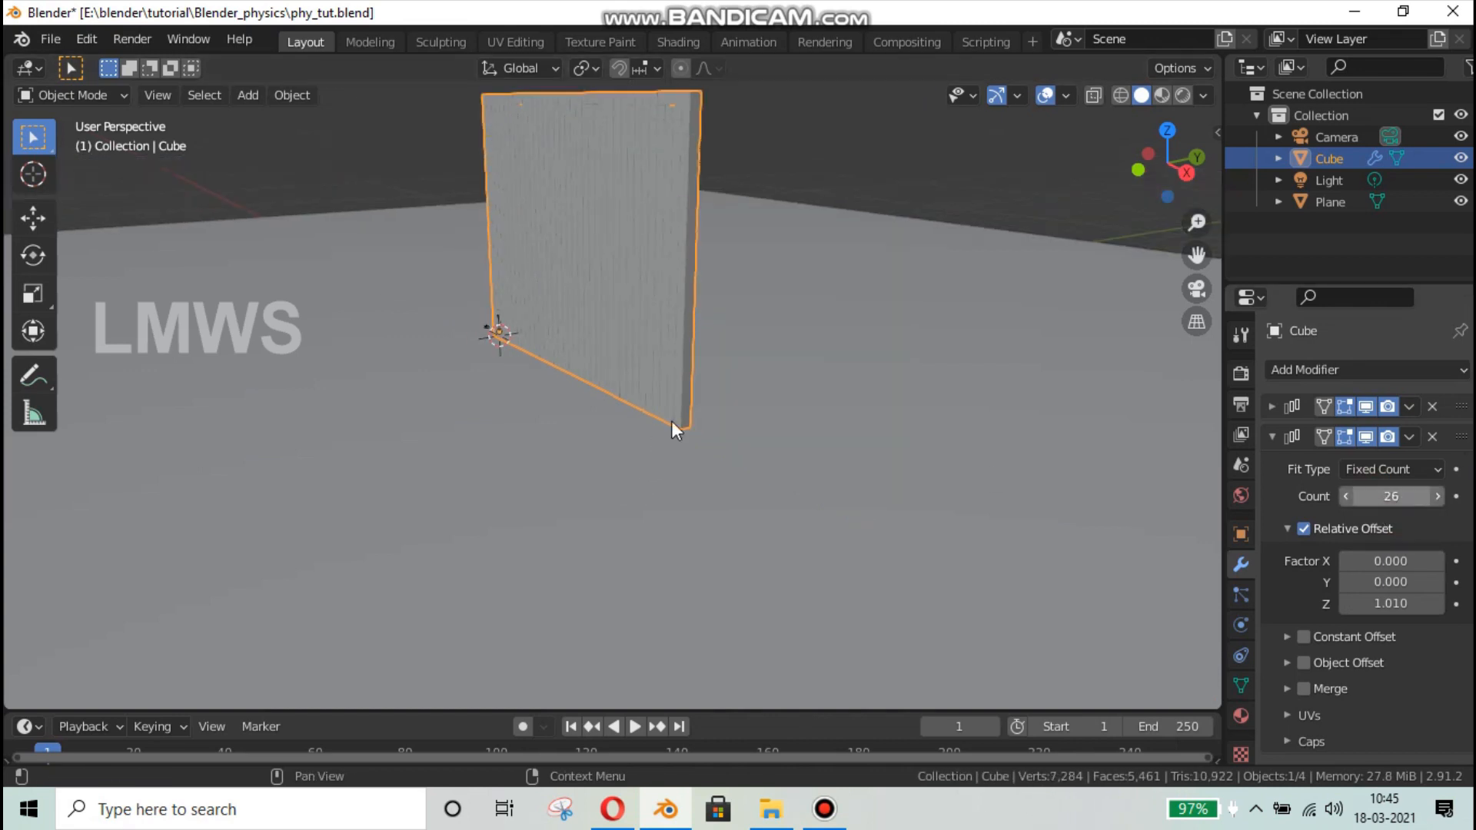
# - Reduce the second array's count to 20 and save the file
pyautogui.moveTo(671, 422); pyautogui.dragTo(584, 388, button='middle')
pyautogui.hotkey('ctrl', 's')
pyautogui.moveTo(1385, 498)
pyautogui.mouseDown()
pyautogui.moveTo(1360, 498)
pyautogui.moveTo(1378, 498)
pyautogui.mouseUp()
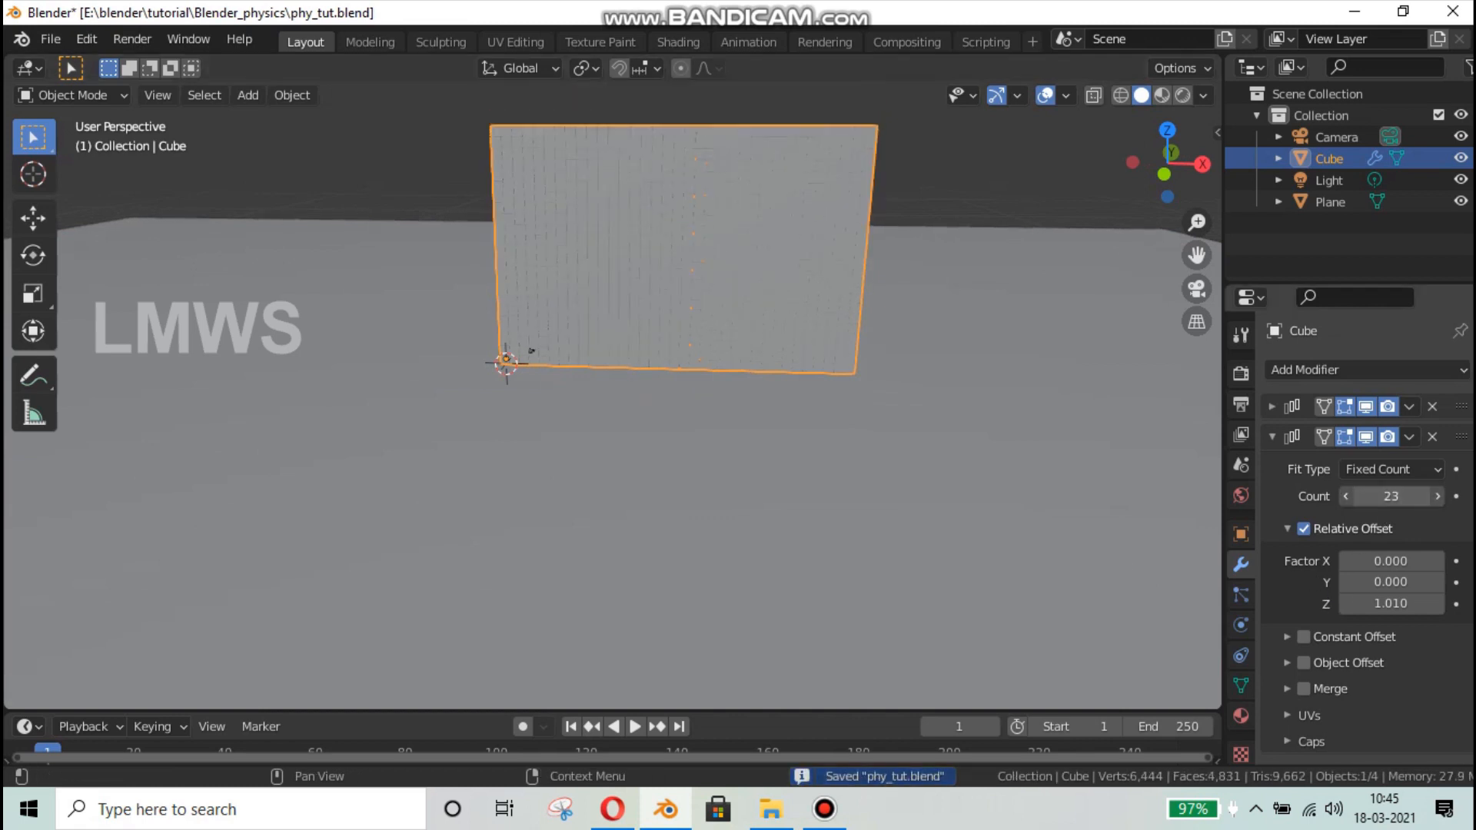
pyautogui.write('20')
pyautogui.press('Return')
pyautogui.hotkey('ctrl', 's')
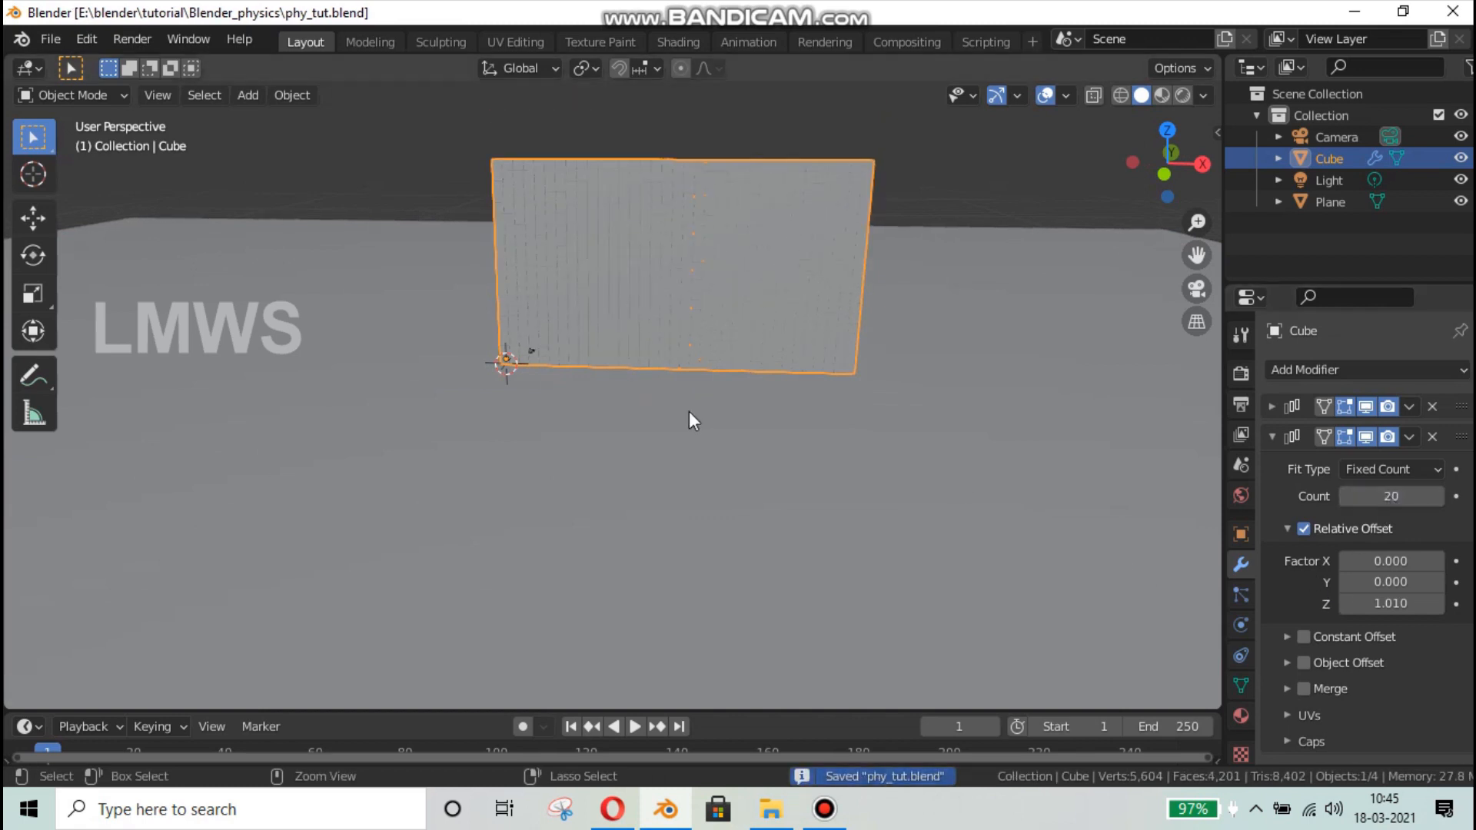
# - Apply both Array modifiers on the cube wall and save the file
pyautogui.scroll(1, 686, 411)
pyautogui.click(1412, 409)
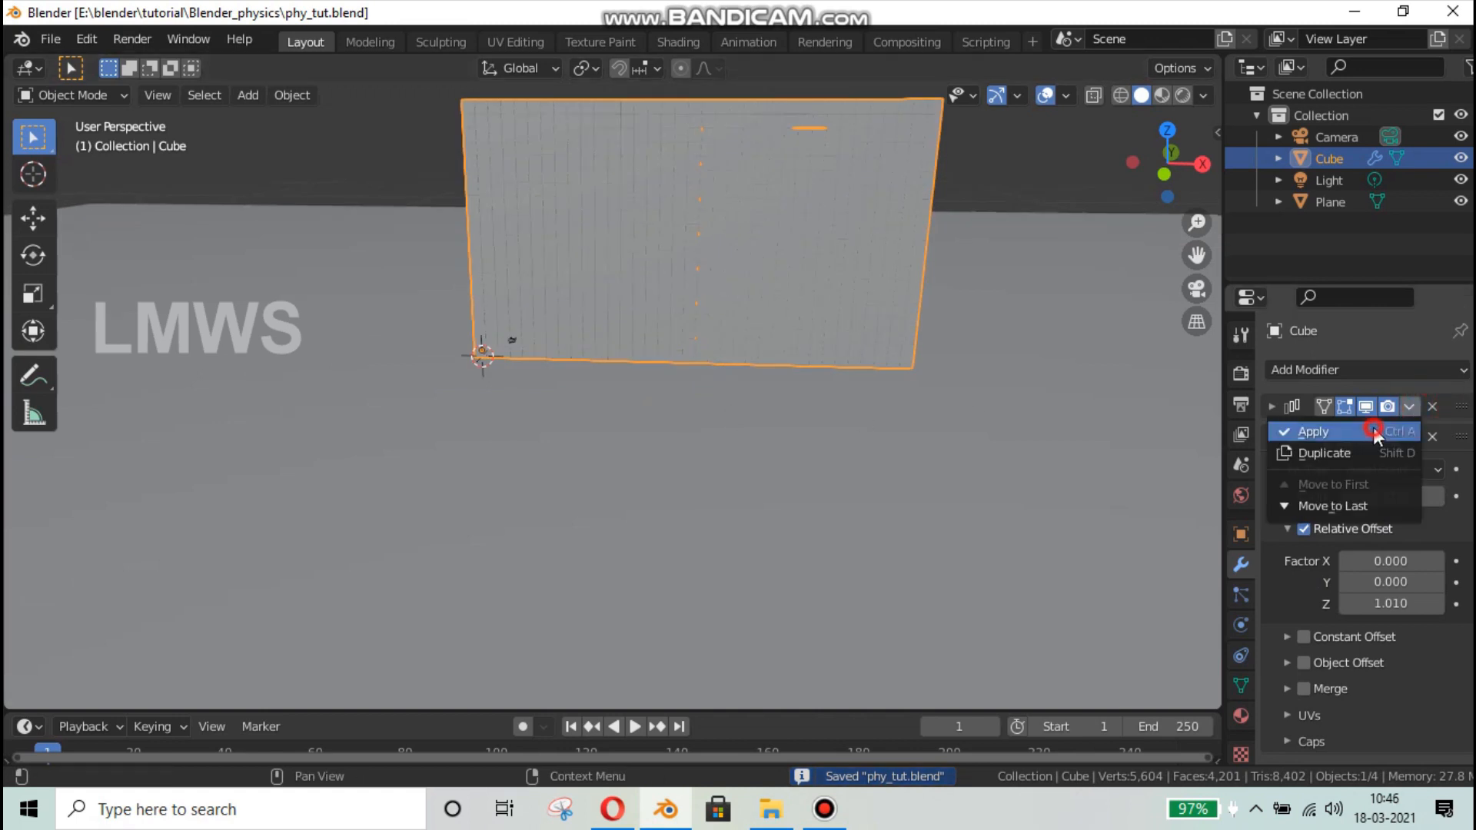
pyautogui.click(1373, 428)
pyautogui.click(1412, 408)
pyautogui.click(1390, 431)
pyautogui.moveTo(731, 379); pyautogui.dragTo(310, 134, button='middle')
pyautogui.scroll(4, 692, 446)
pyautogui.hotkey('ctrl', 's')
pyautogui.moveTo(645, 300); pyautogui.dragTo(635, 400, button='middle')
pyautogui.hotkey('ctrl', 's')
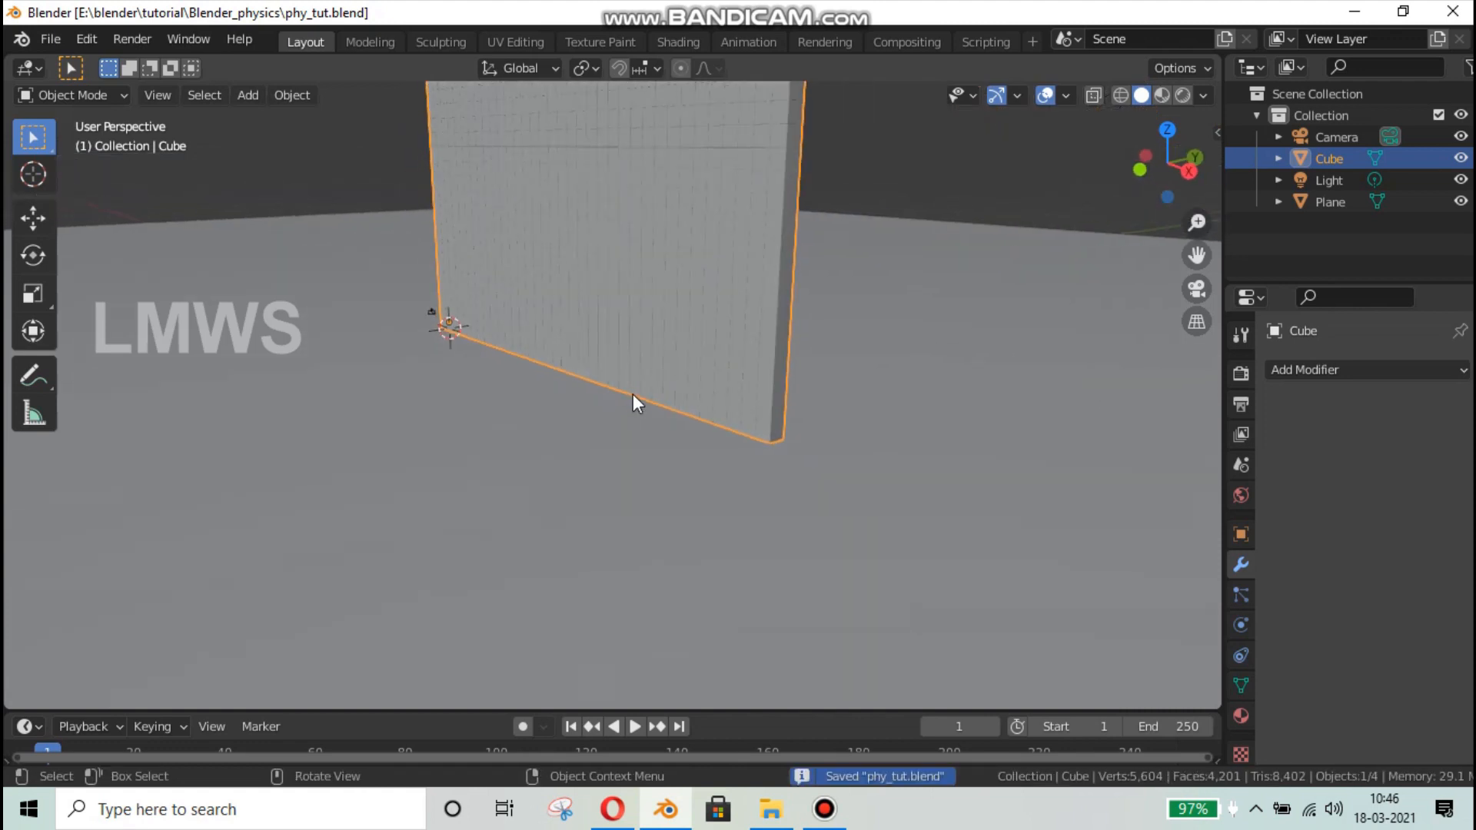
pyautogui.click(817, 807)
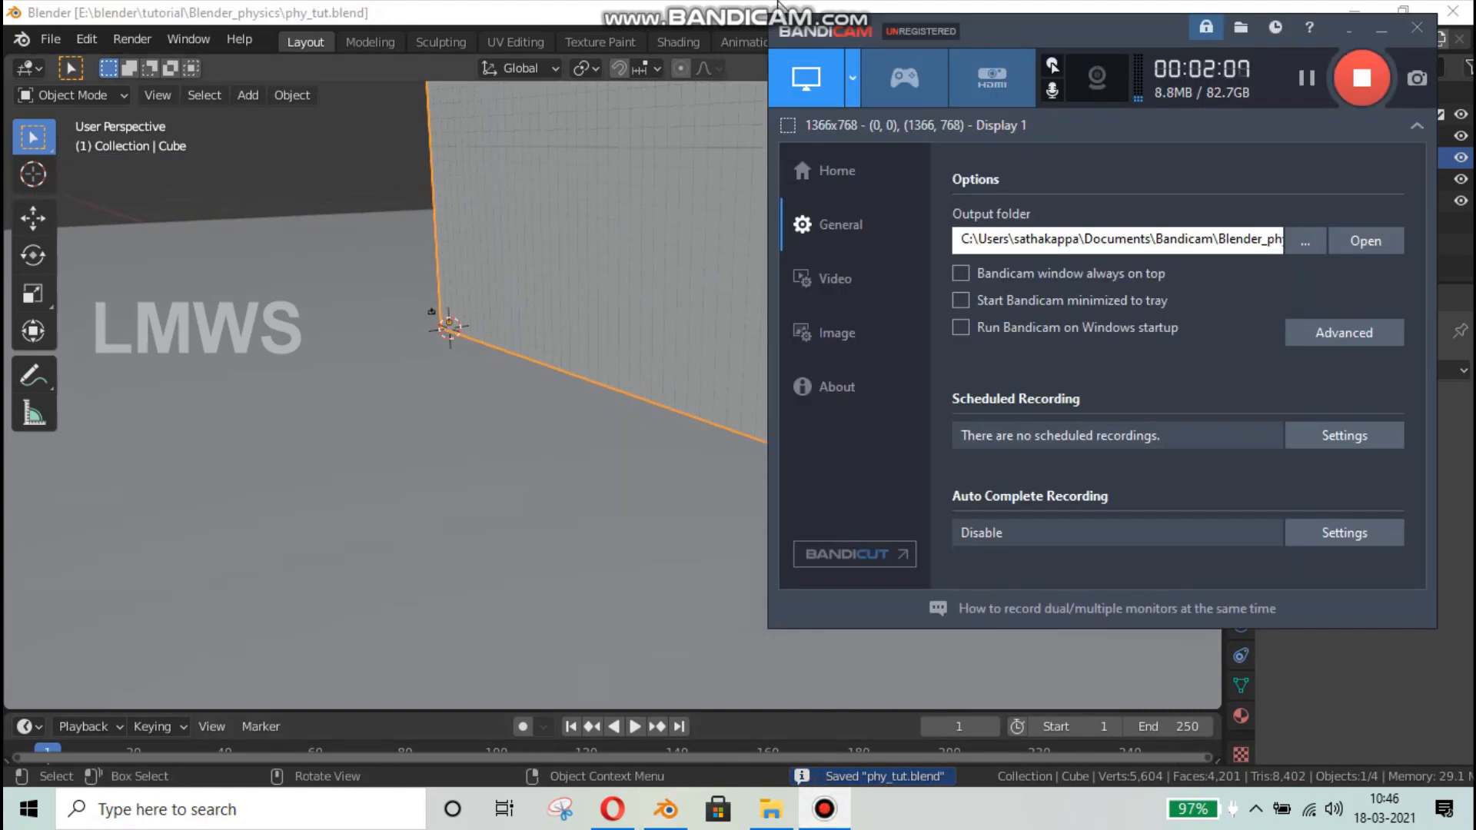
pyautogui.click(704, 6)
# - Create a new collection, move the Cube wall object into it and save the file
pyautogui.moveTo(679, 319); pyautogui.dragTo(646, 372, button='middle')
pyautogui.rightClick(1378, 240)
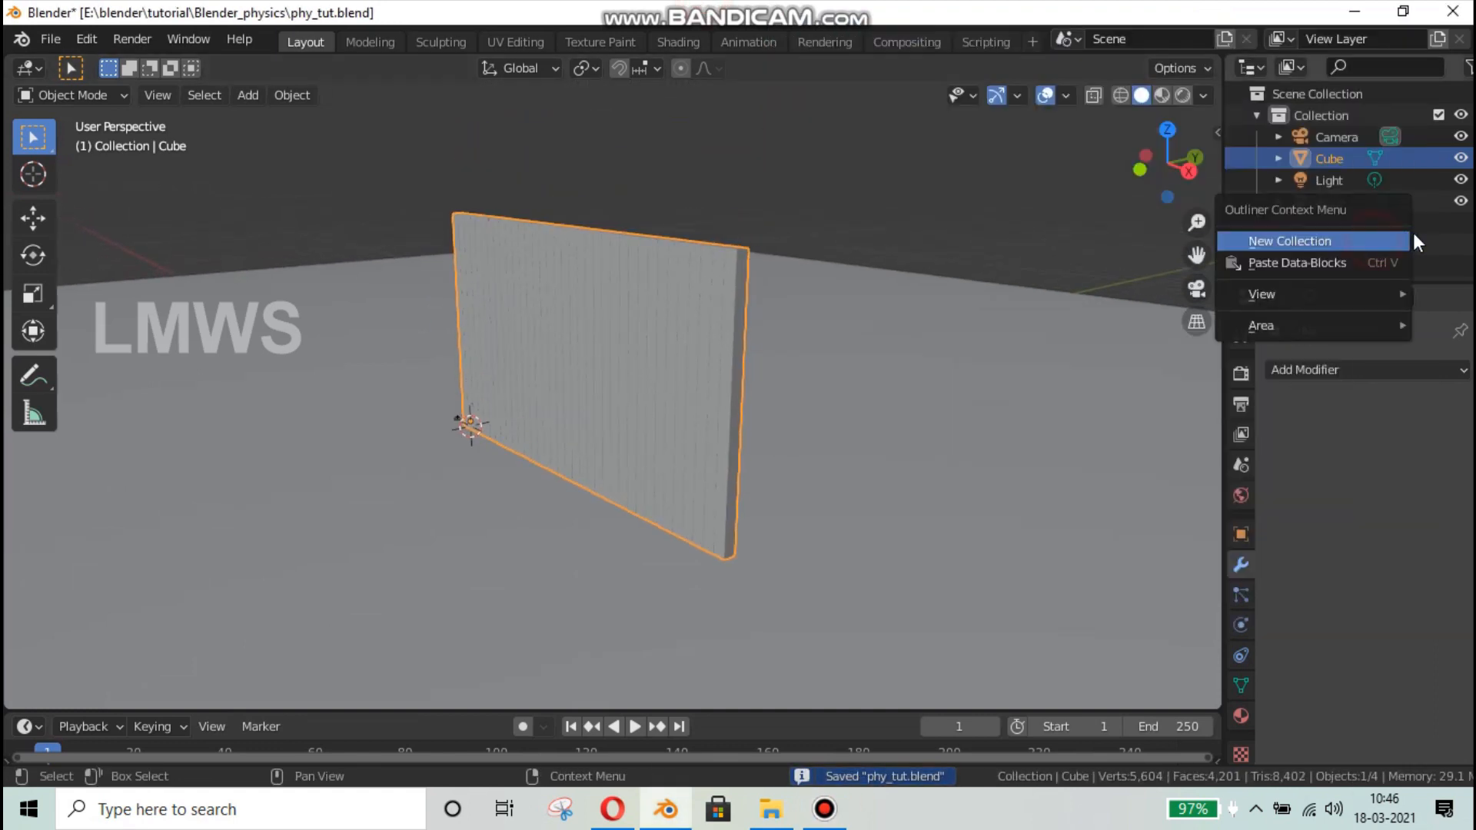
pyautogui.click(1377, 239)
pyautogui.click(1322, 176)
pyautogui.moveTo(1358, 155); pyautogui.dragTo(1330, 223)
pyautogui.scroll(4, 809, 355)
pyautogui.hotkey('ctrl', 's')
# - Enter Edit Mode on the cube wall, deselect all of its geometry and save the file
pyautogui.scroll(-2, 493, 330)
pyautogui.moveTo(646, 328); pyautogui.dragTo(953, 319, button='middle')
pyautogui.press('Tab')
pyautogui.moveTo(689, 184); pyautogui.dragTo(791, 231, button='middle')
pyautogui.scroll(5, 781, 251)
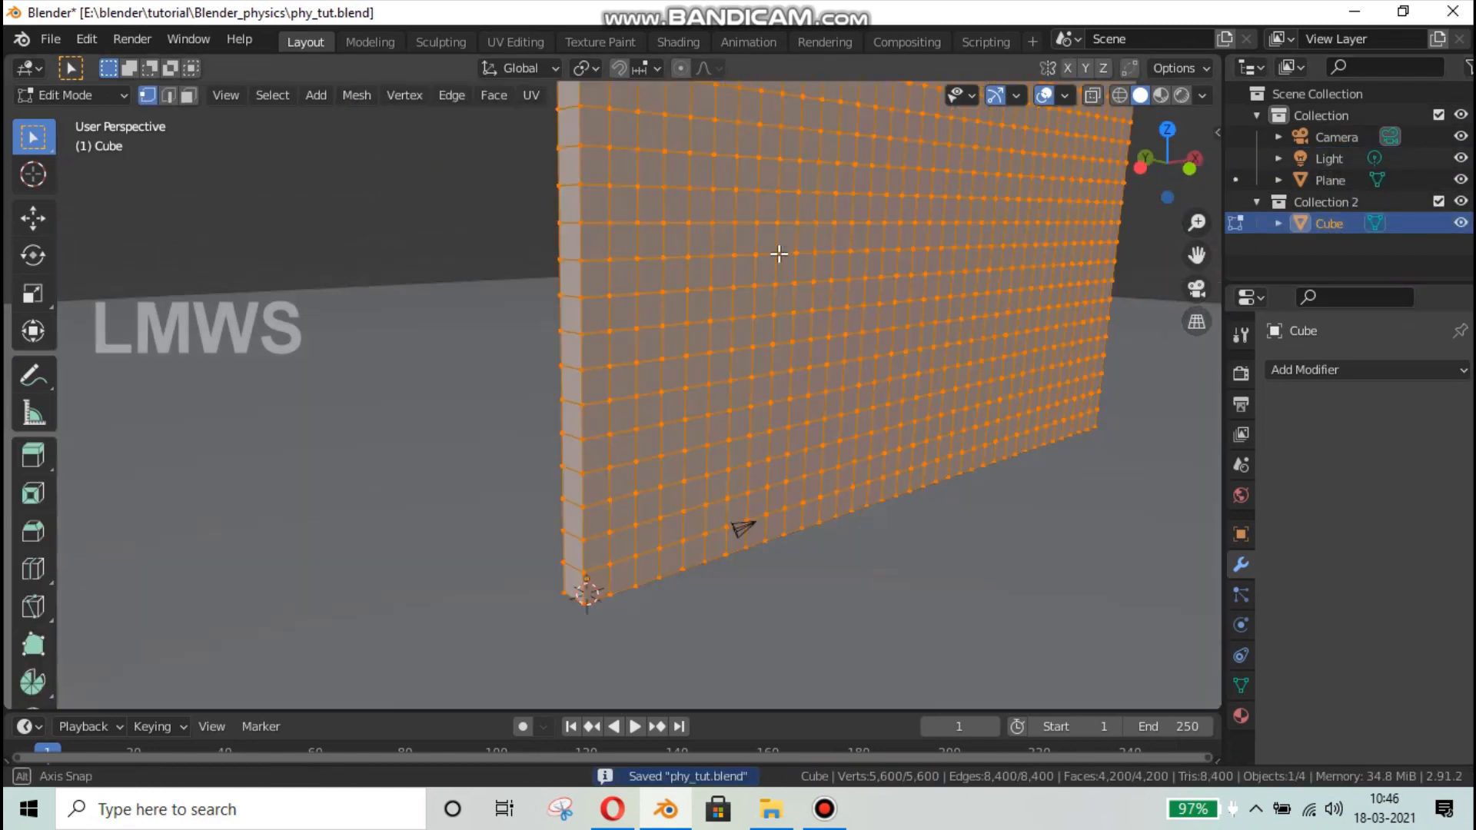
pyautogui.scroll(5, 867, 265)
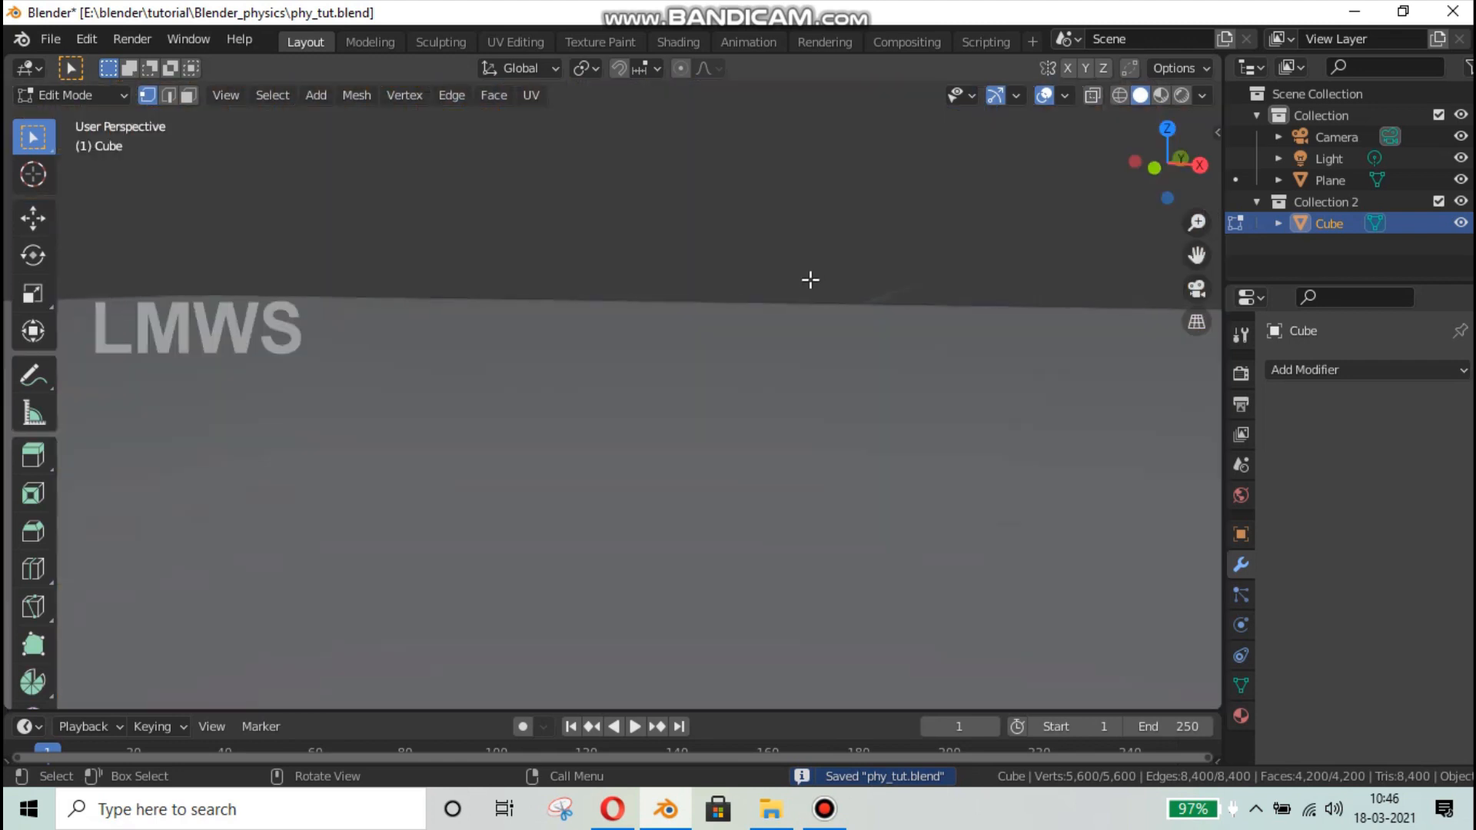
pyautogui.scroll(-5, 810, 277)
pyautogui.hotkey('alt', 'a')
pyautogui.scroll(-7, 747, 327)
pyautogui.hotkey('ctrl', 's')
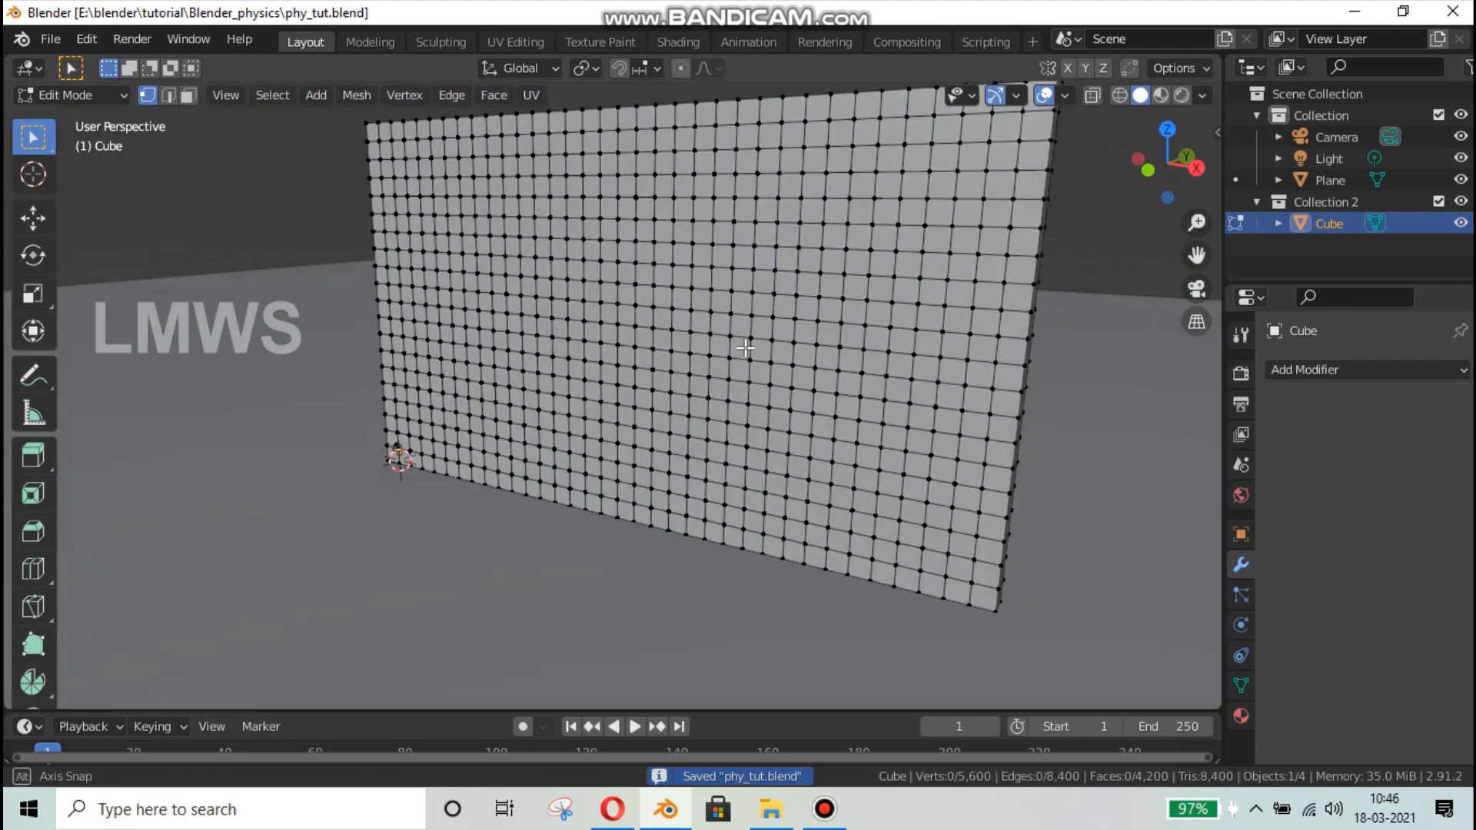
# - Open the recent file Blender_physics.blend as a reference for the finished simulation
pyautogui.click(50, 38)
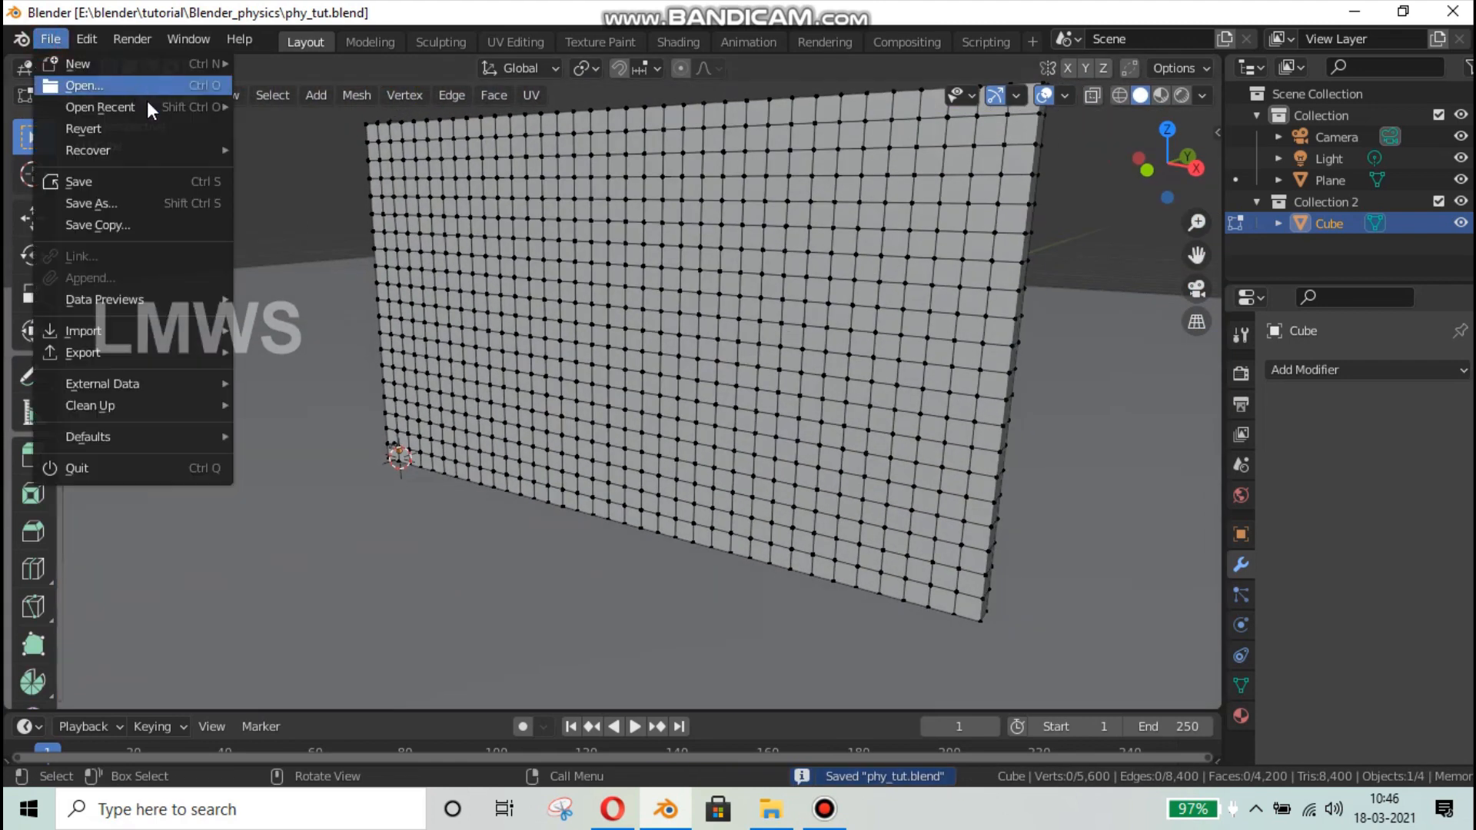
pyautogui.moveTo(146, 107)
pyautogui.click(353, 127)
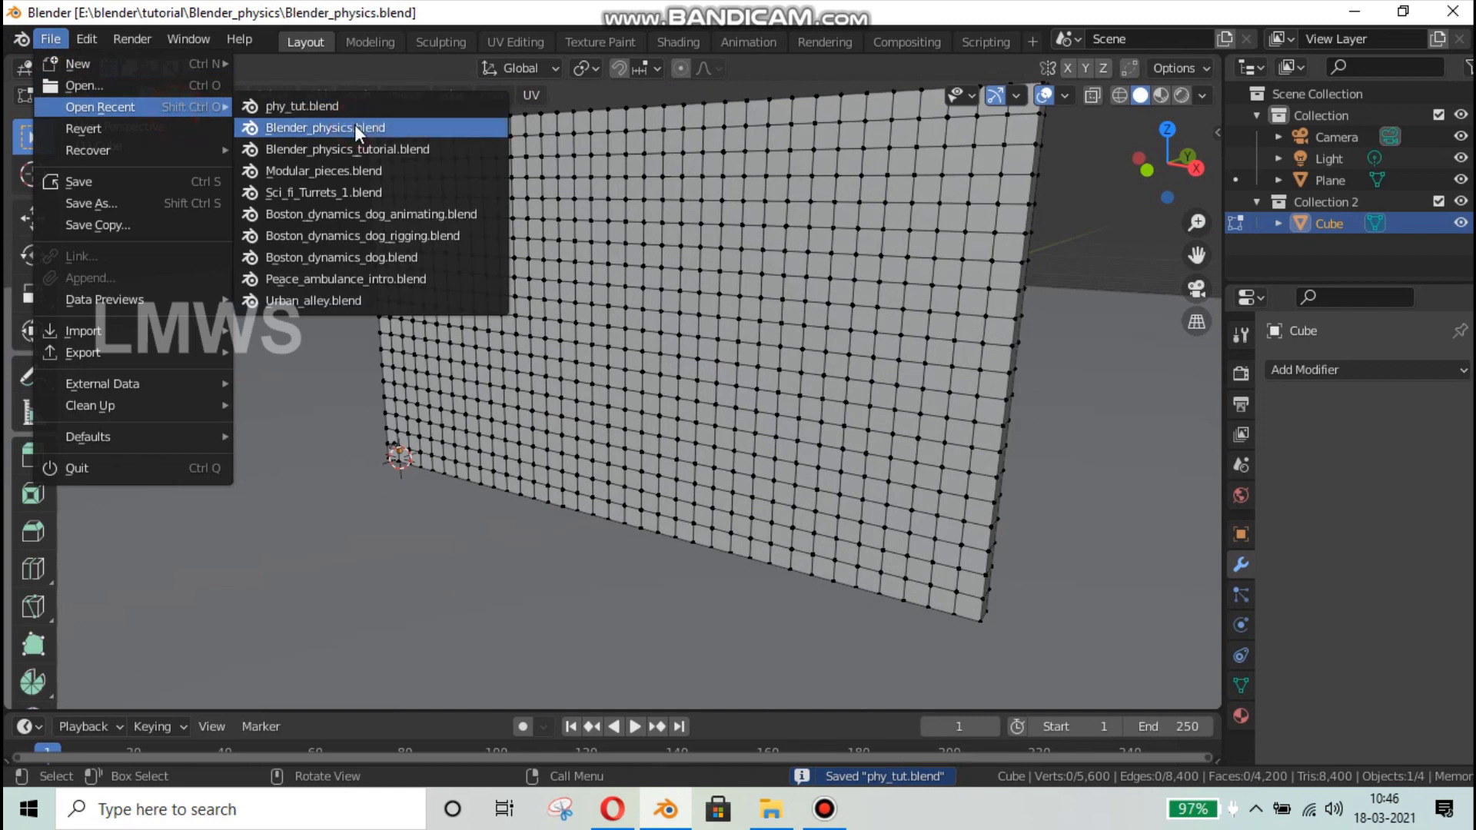
# - Play the wall collision animation and stop at frame 54 to examine the individual cubes around the monkey head
pyautogui.moveTo(436, 711); pyautogui.dragTo(115, 603)
pyautogui.hotkey('shift', 'Left')
pyautogui.press('space')
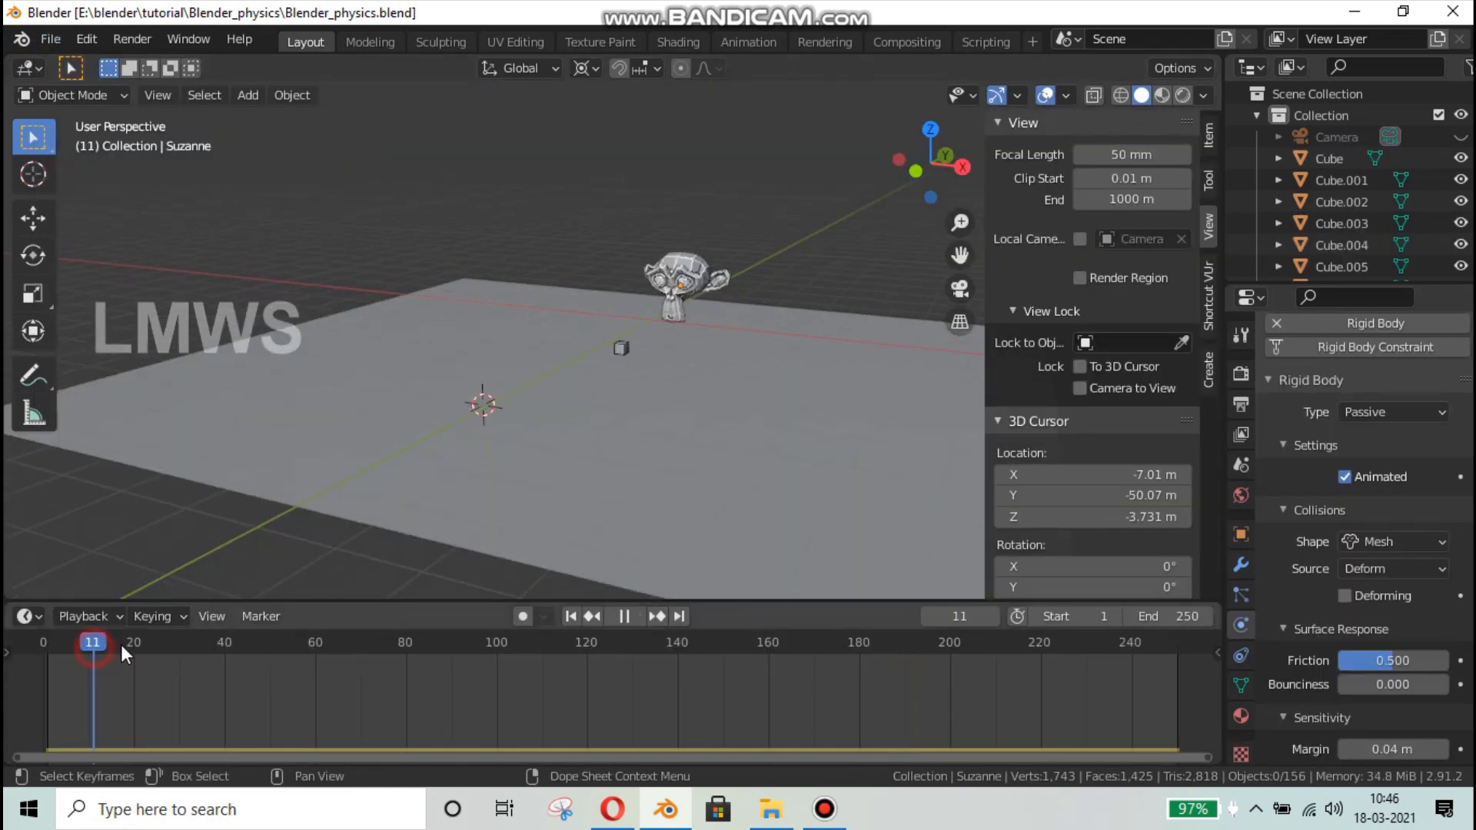
pyautogui.moveTo(147, 654); pyautogui.dragTo(44, 684)
pyautogui.click(1162, 653)
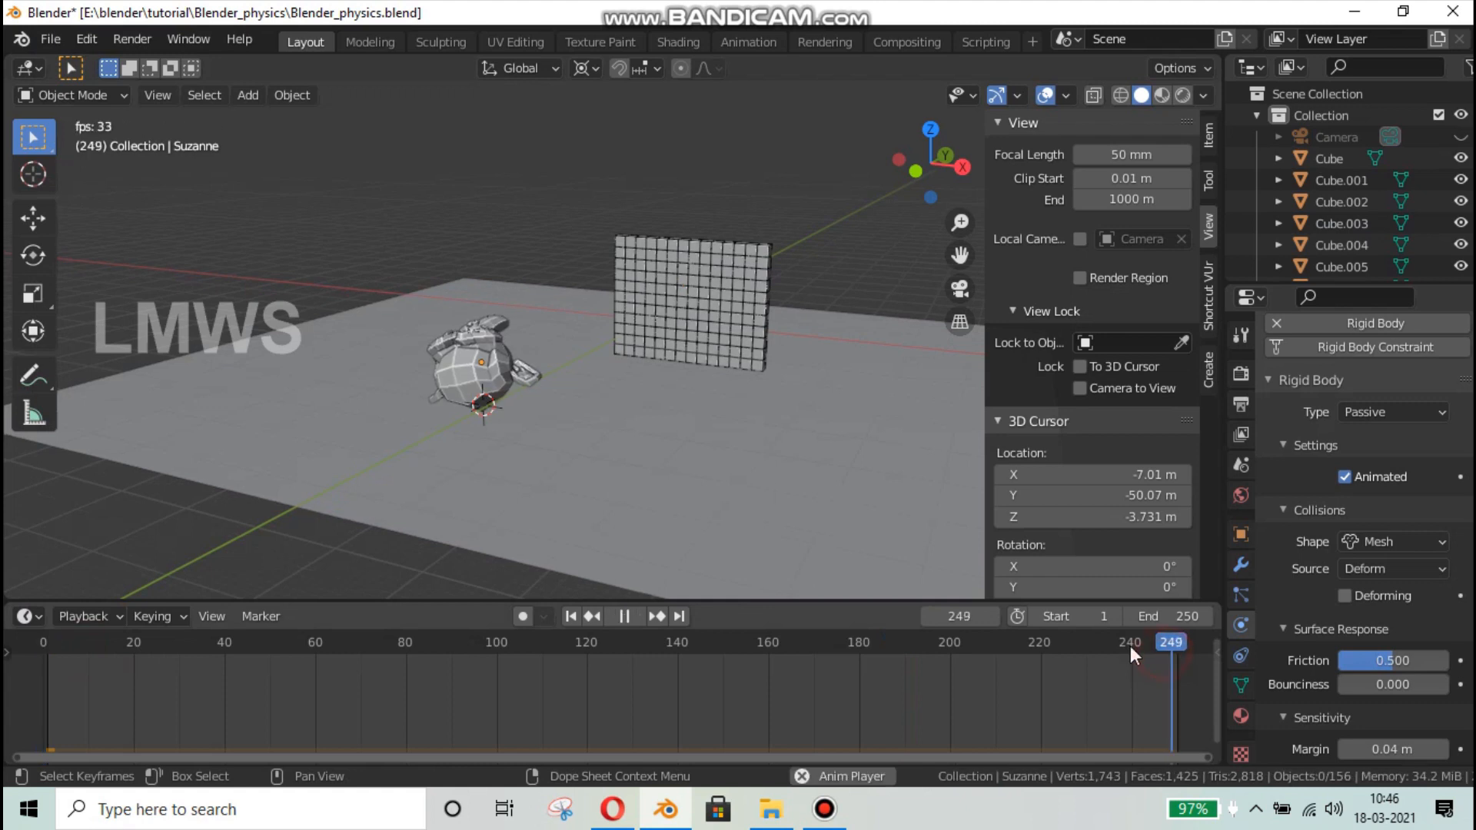
pyautogui.press('space')
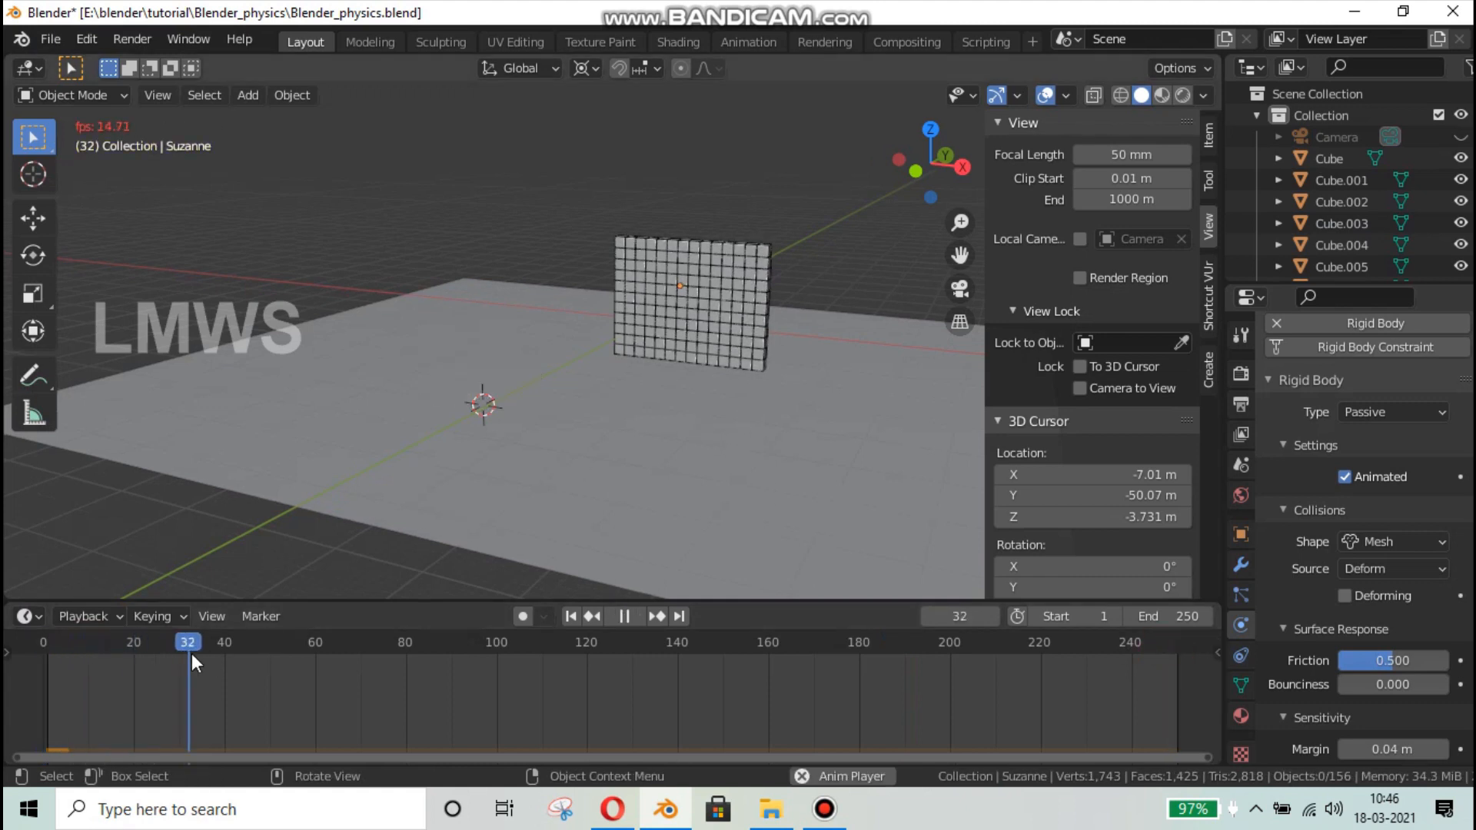
pyautogui.press('space')
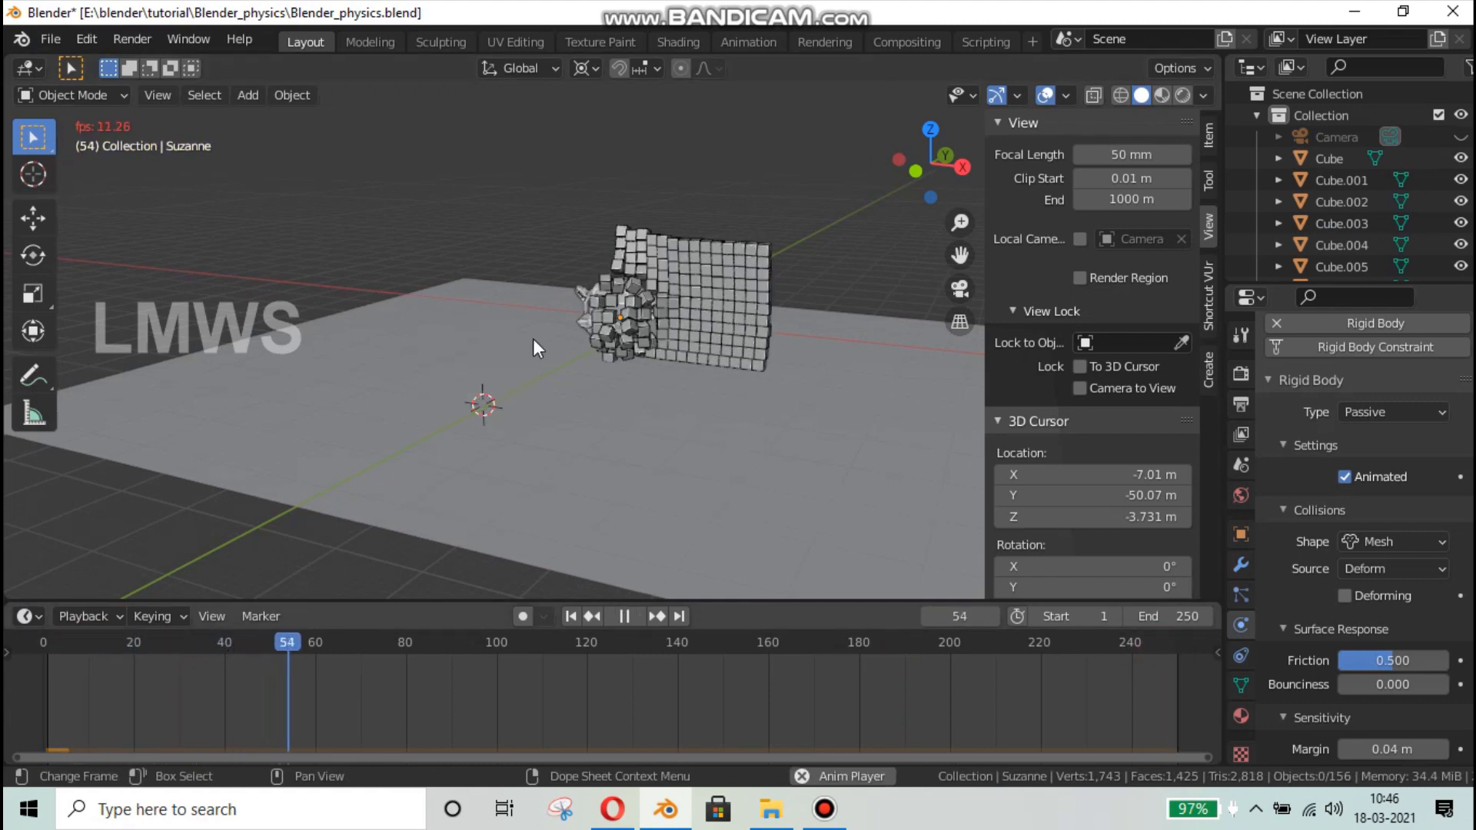
pyautogui.scroll(6, 685, 307)
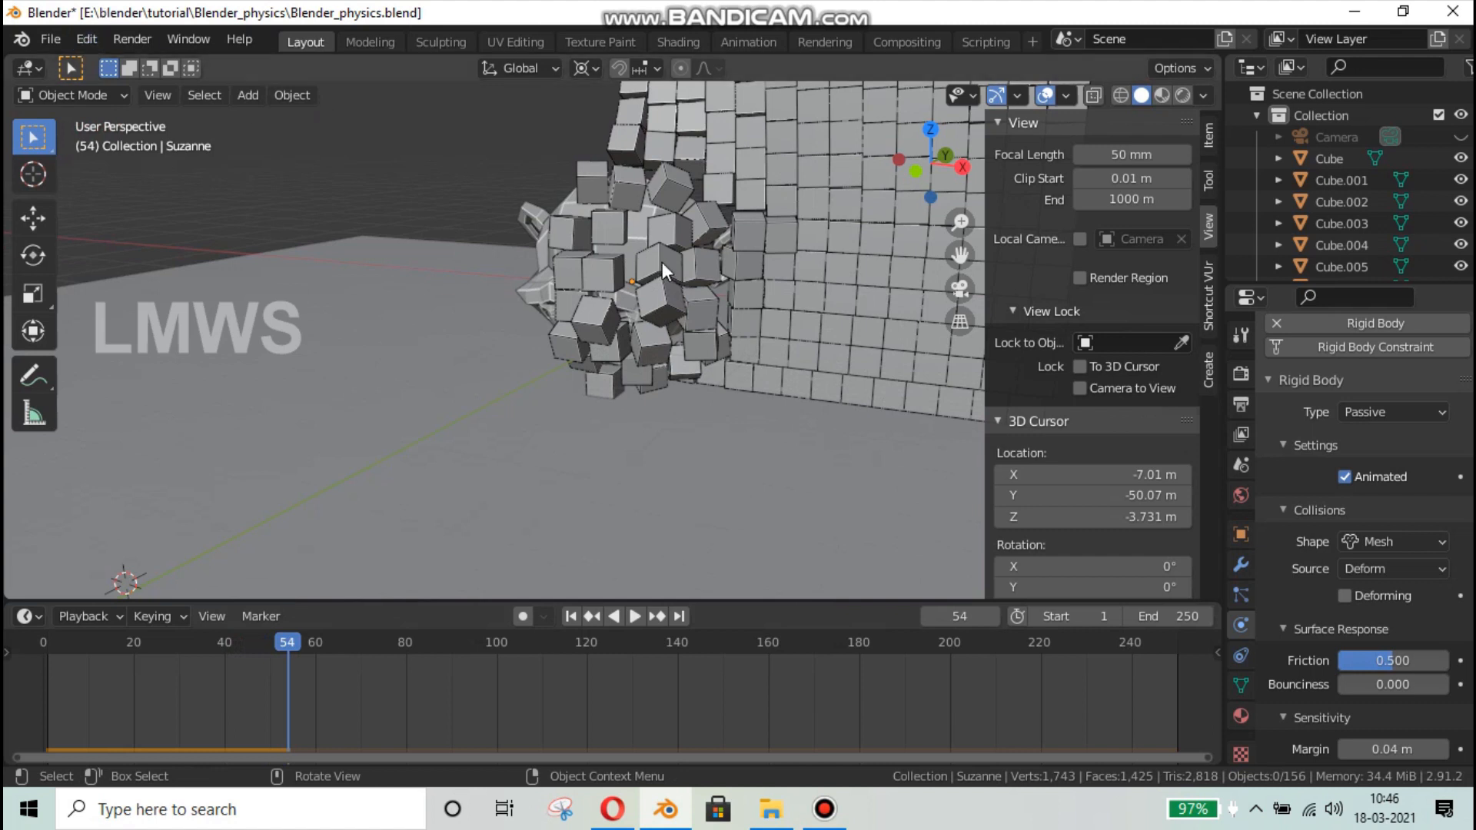
pyautogui.moveTo(662, 262); pyautogui.dragTo(520, 298, button='middle')
pyautogui.scroll(3, 538, 246)
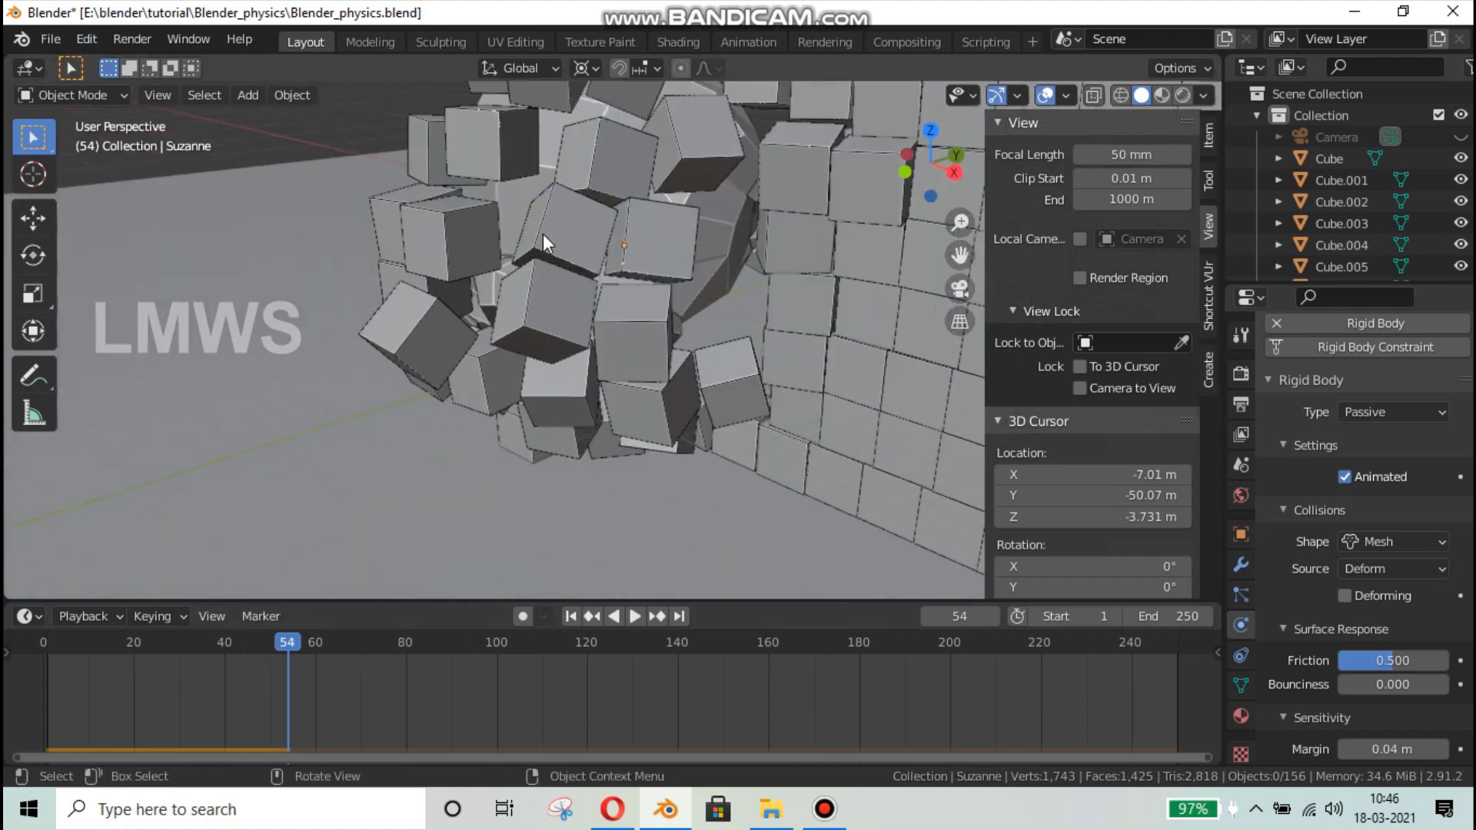
# - Reopen the recent file phy_tut.blend without saving the changes to Blender_physics
pyautogui.click(51, 39)
pyautogui.moveTo(194, 108)
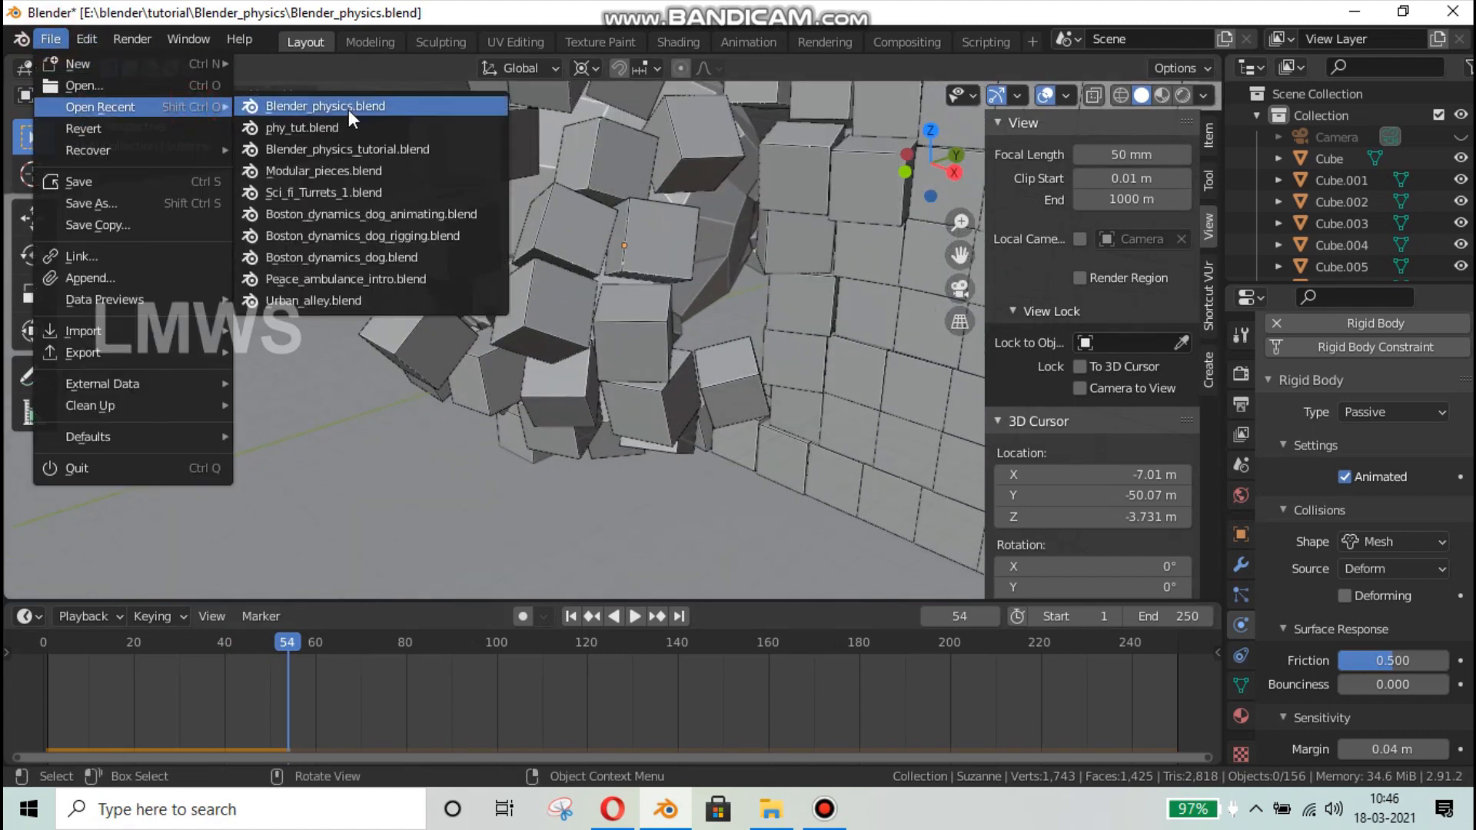
pyautogui.click(326, 127)
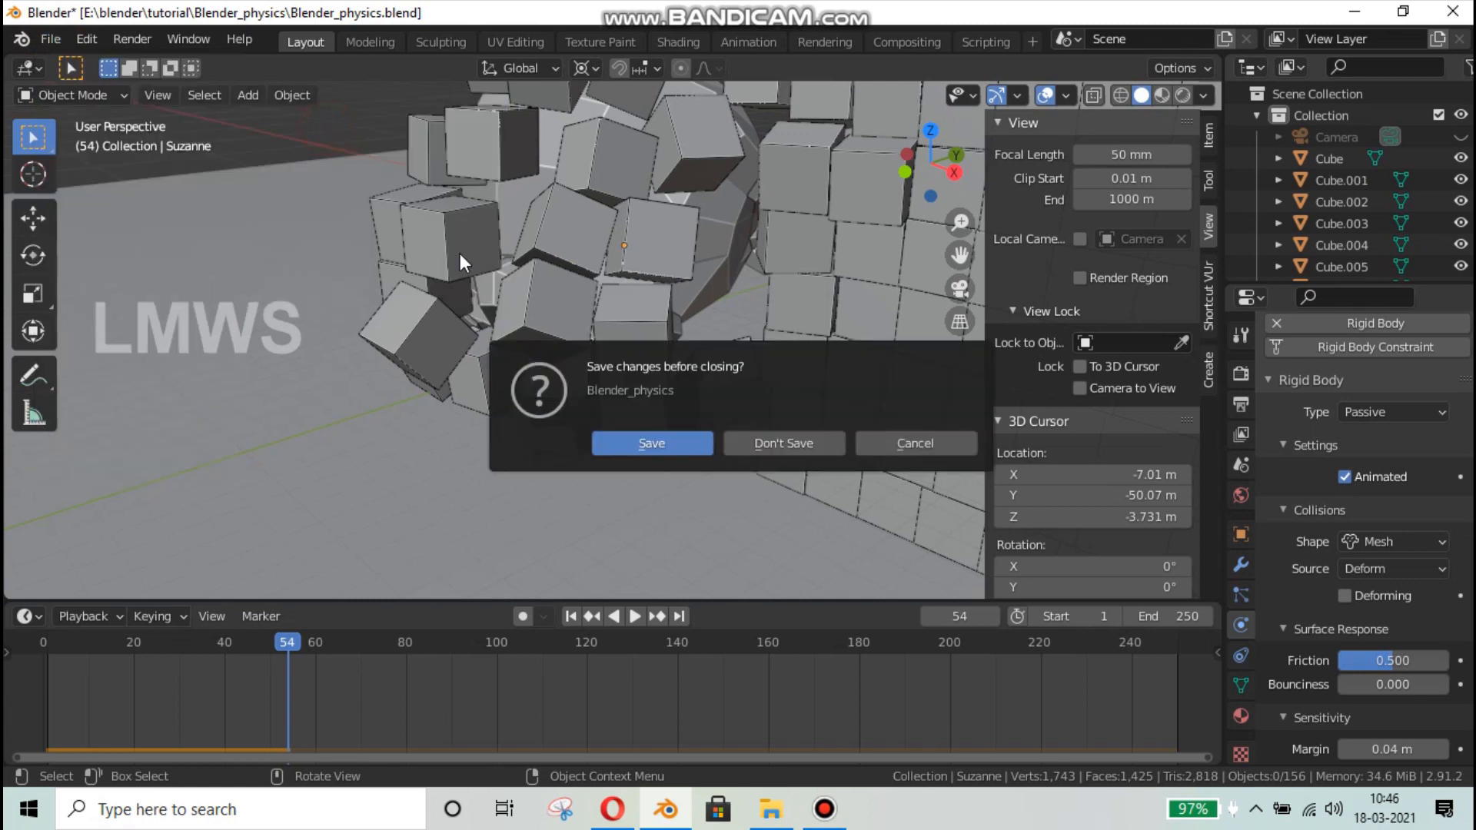
pyautogui.click(775, 432)
pyautogui.moveTo(587, 317); pyautogui.dragTo(823, 353, button='middle')
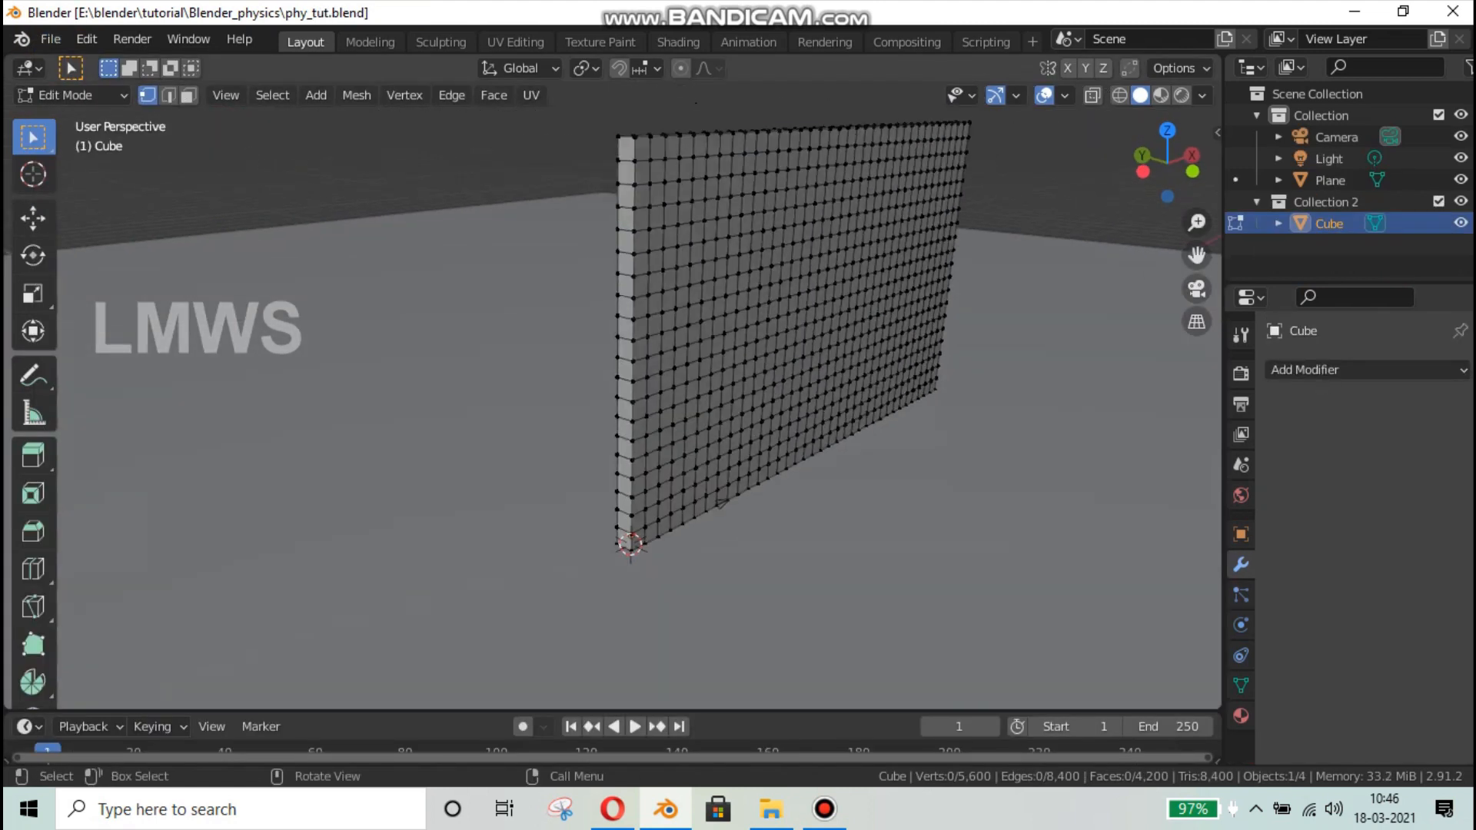
# - Check the wall in Object Mode, return to Edit Mode and save the file
pyautogui.press('Tab')
pyautogui.scroll(2, 752, 286)
pyautogui.moveTo(960, 427); pyautogui.dragTo(837, 413, button='middle')
pyautogui.press('Tab')
pyautogui.hotkey('ctrl', 's')
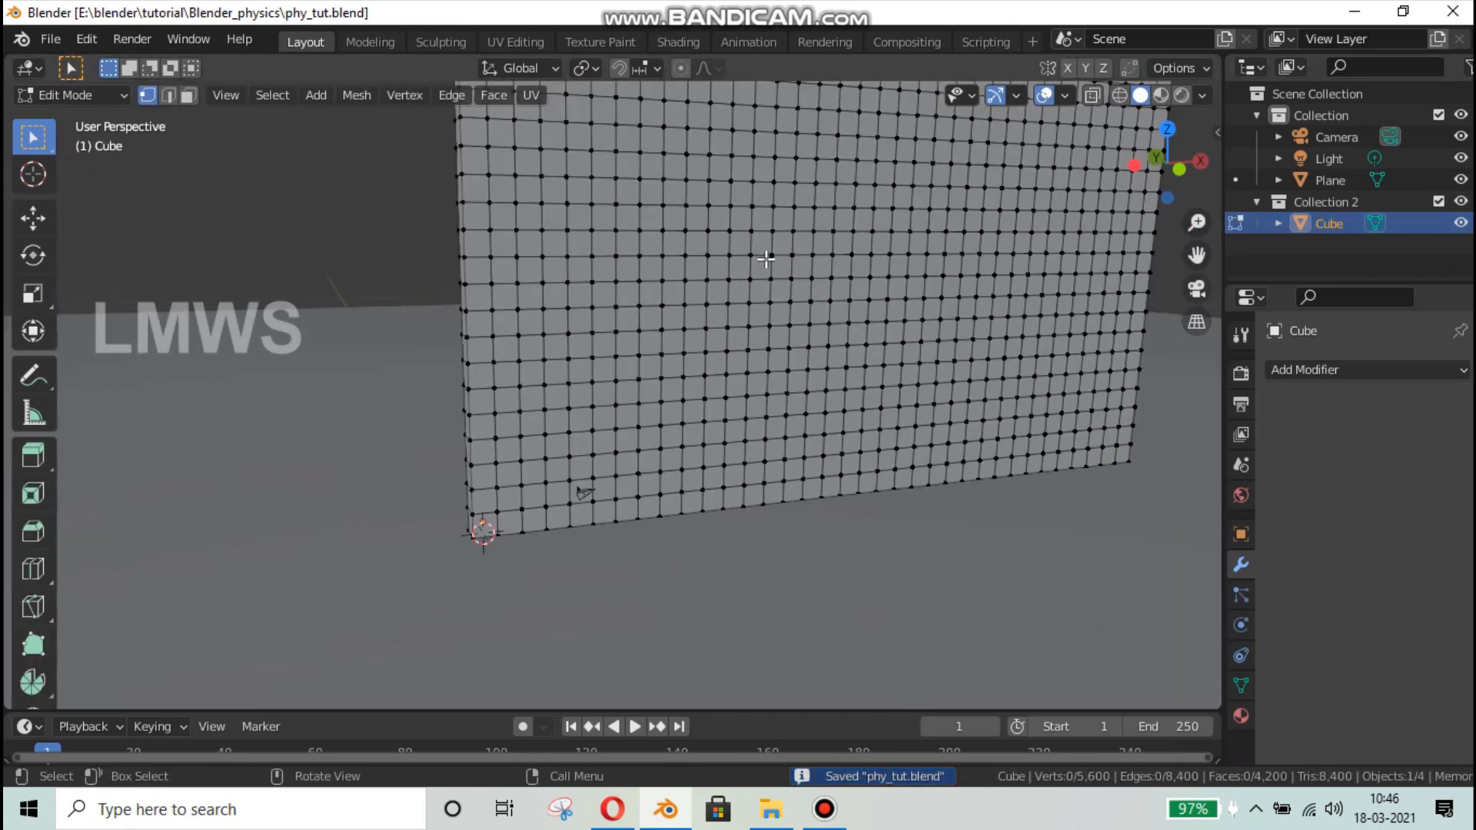
# - Rename the Cube object in Collection 2 to Brick
pyautogui.scroll(-3, 761, 258)
pyautogui.doubleClick(1341, 223)
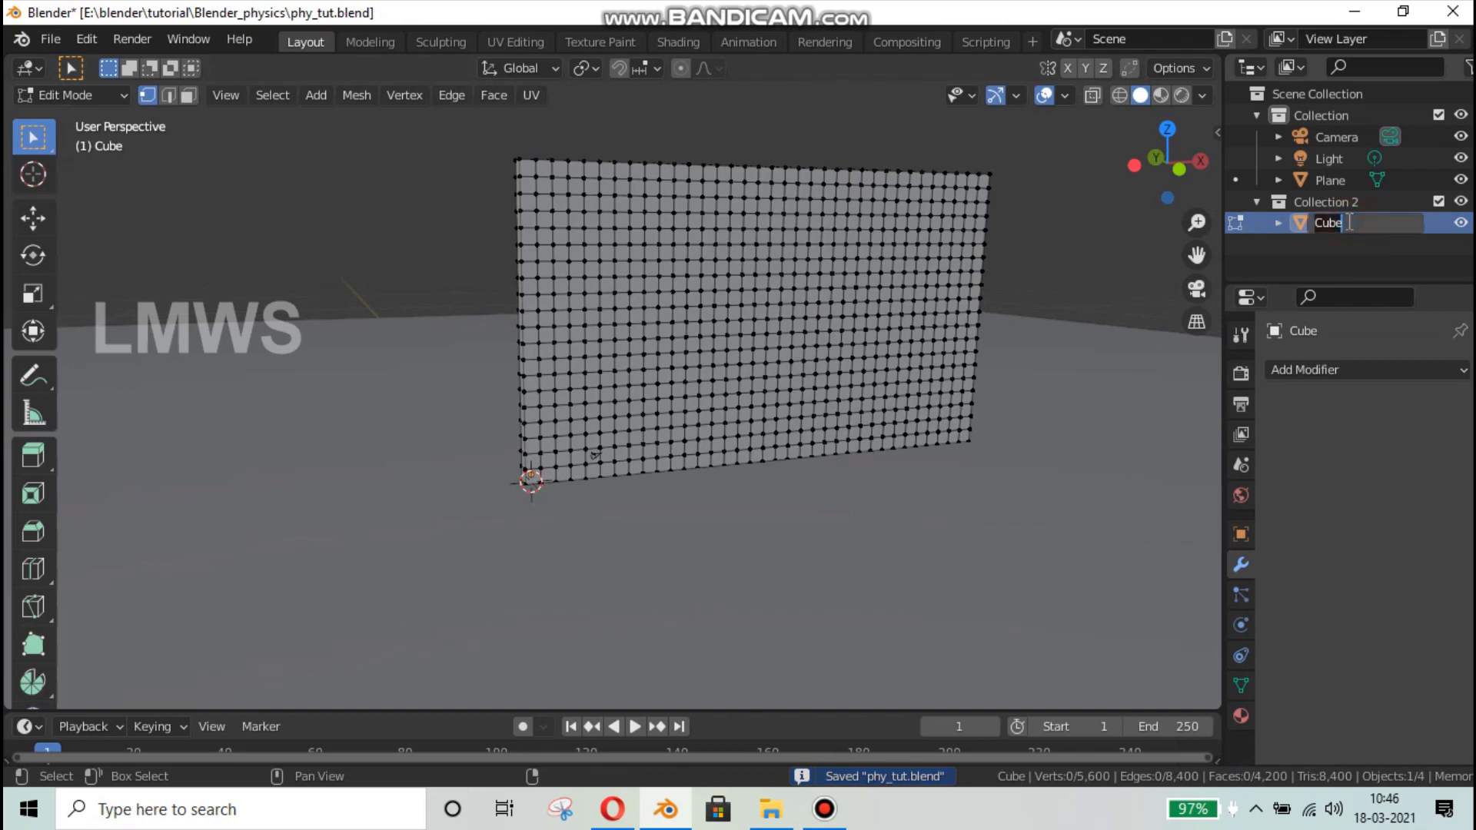
pyautogui.write('Brick')
pyautogui.press('Return')
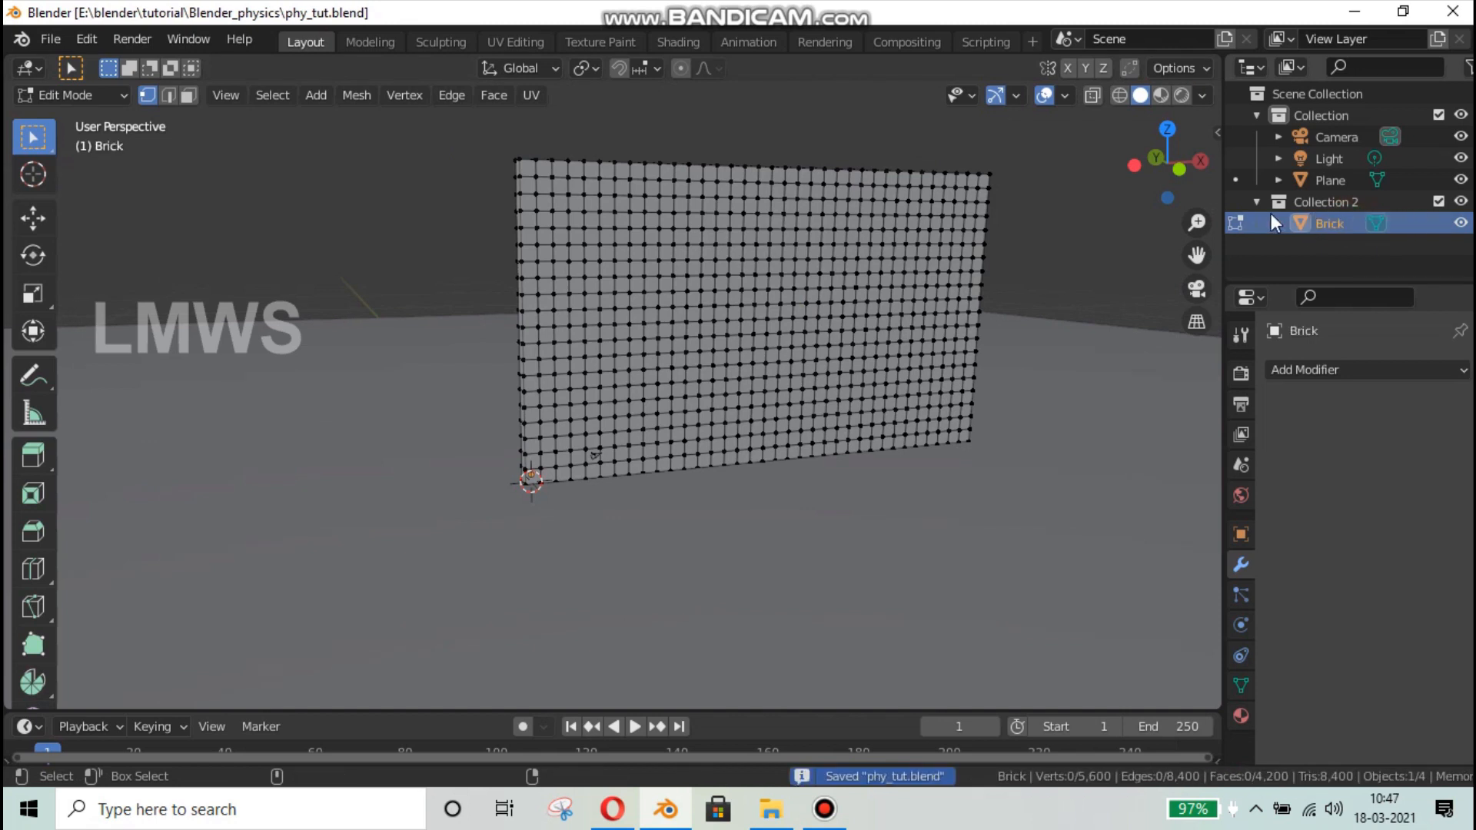
# - Select the whole Brick mesh and try to separate it by loose parts
pyautogui.scroll(2, 622, 233)
pyautogui.scroll(2, 622, 233)
pyautogui.press('a')
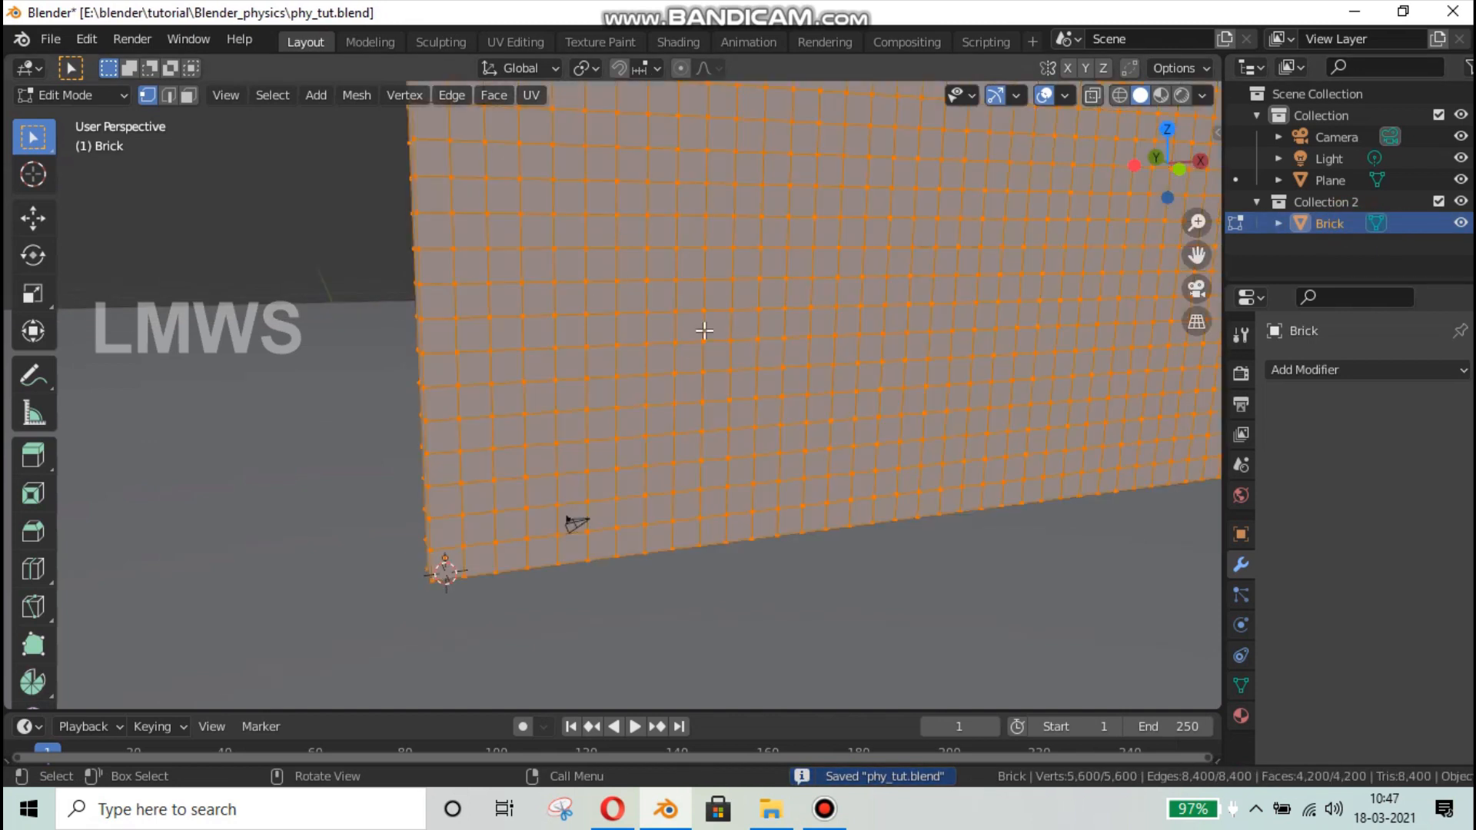
pyautogui.press('p')
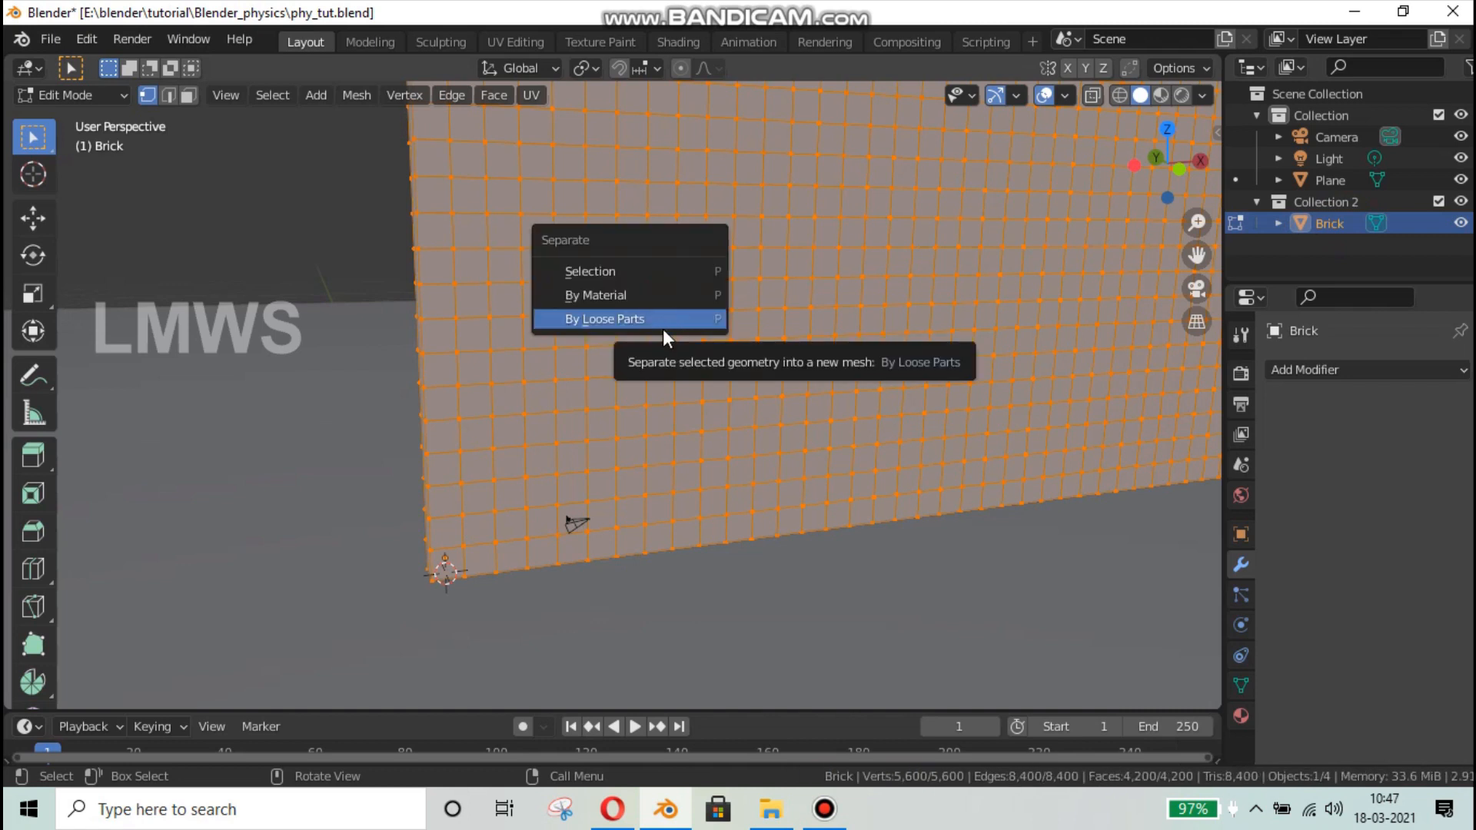
pyautogui.click(661, 325)
pyautogui.scroll(6, 589, 361)
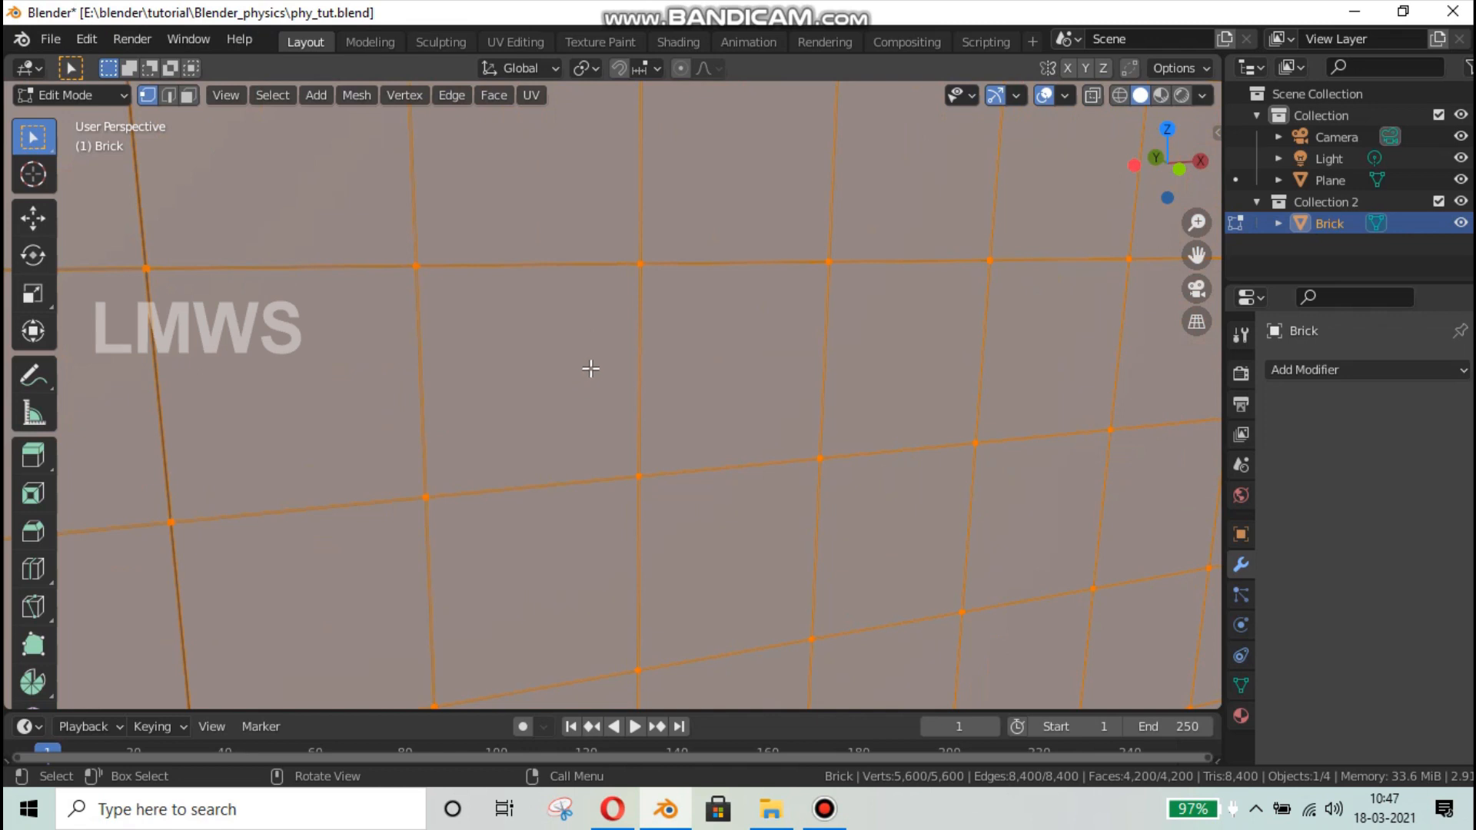
pyautogui.scroll(5, 642, 359)
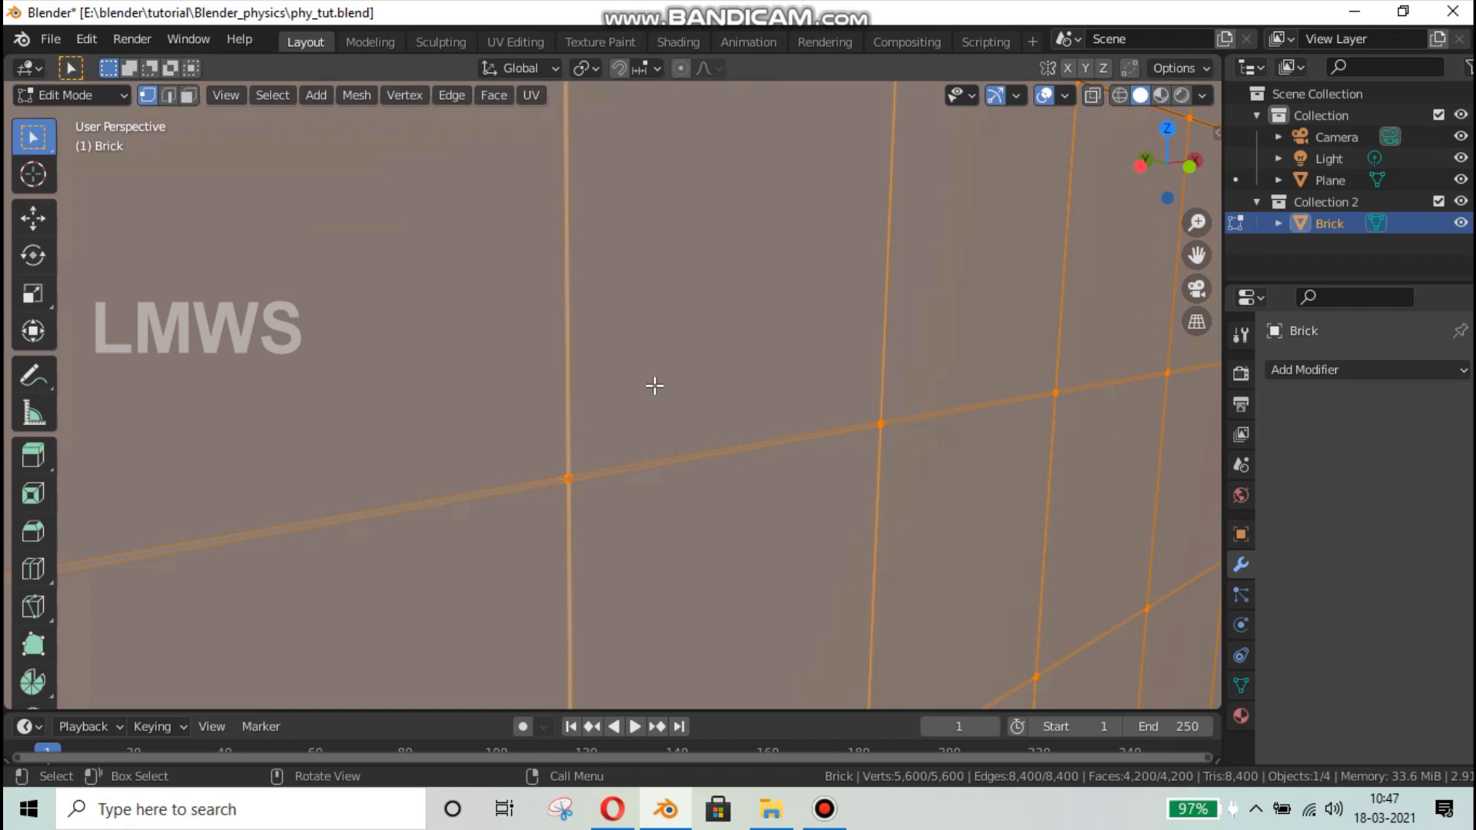
pyautogui.scroll(-6, 654, 386)
pyautogui.press('p')
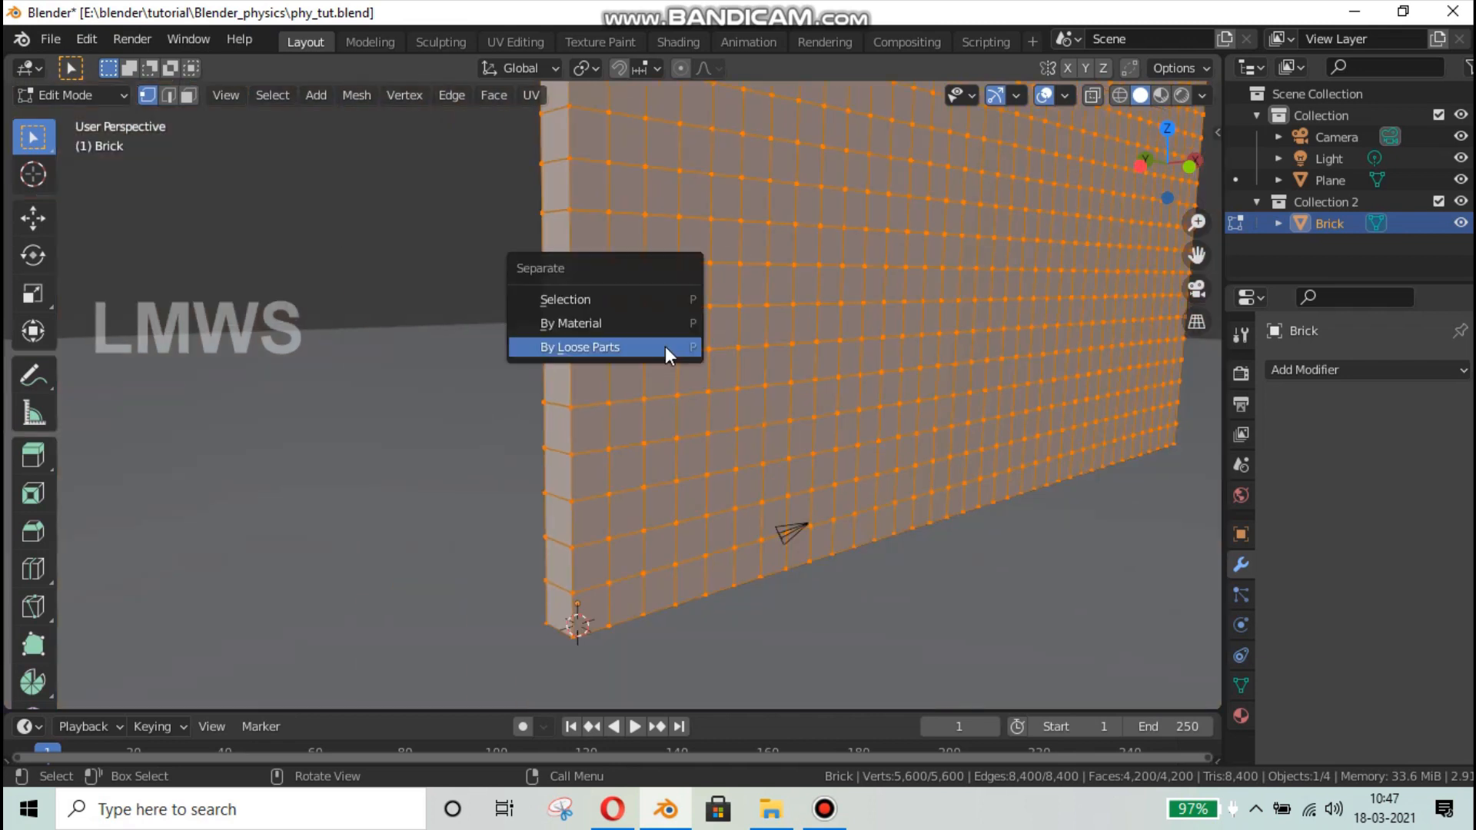
pyautogui.scroll(2, 537, 389)
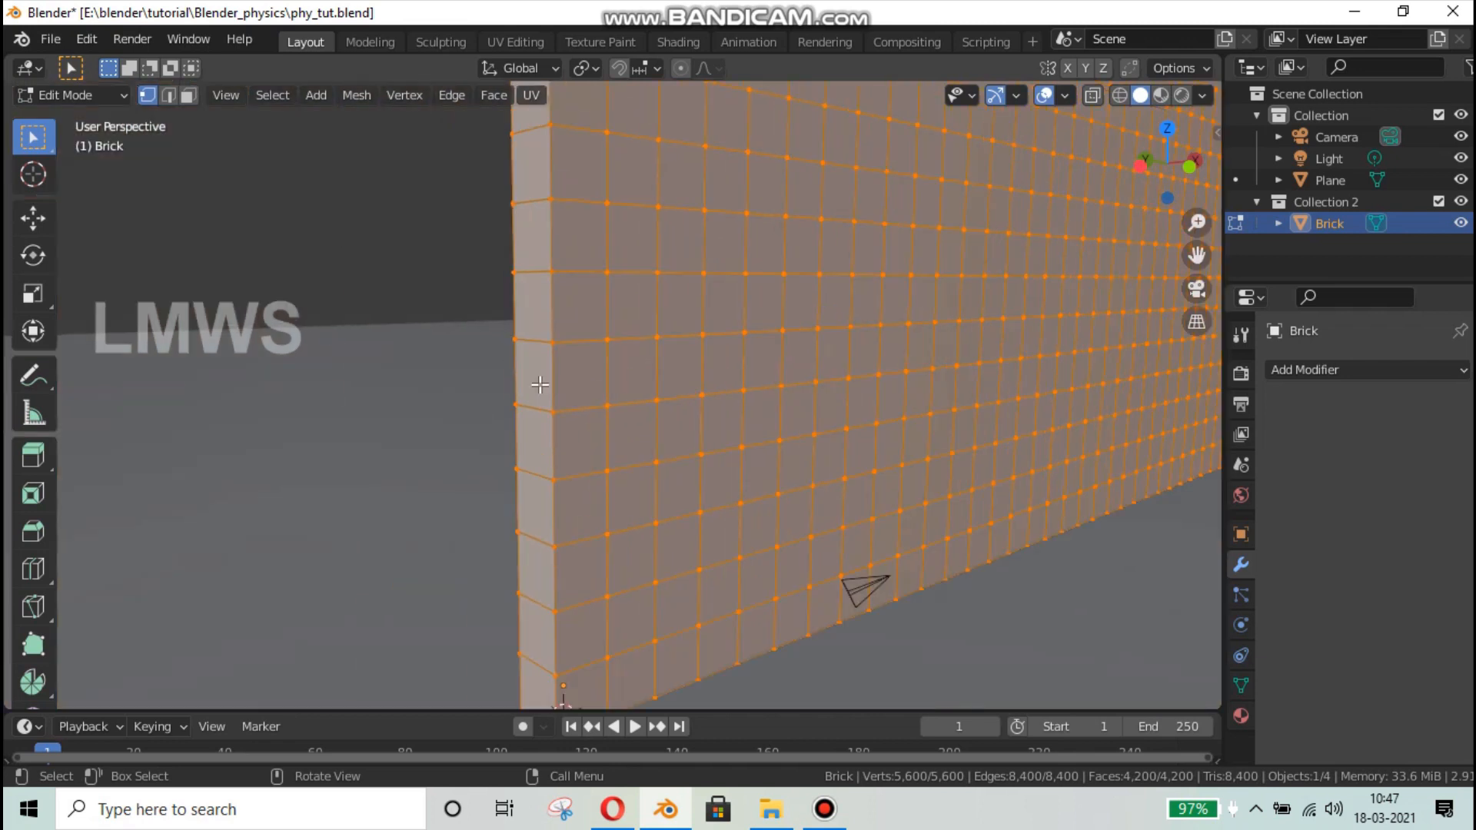
# - Clear the mesh selection and select two adjacent cubes at the wall's near edge with Select Linked
pyautogui.hotkey('alt', 'a')
pyautogui.scroll(4, 541, 377)
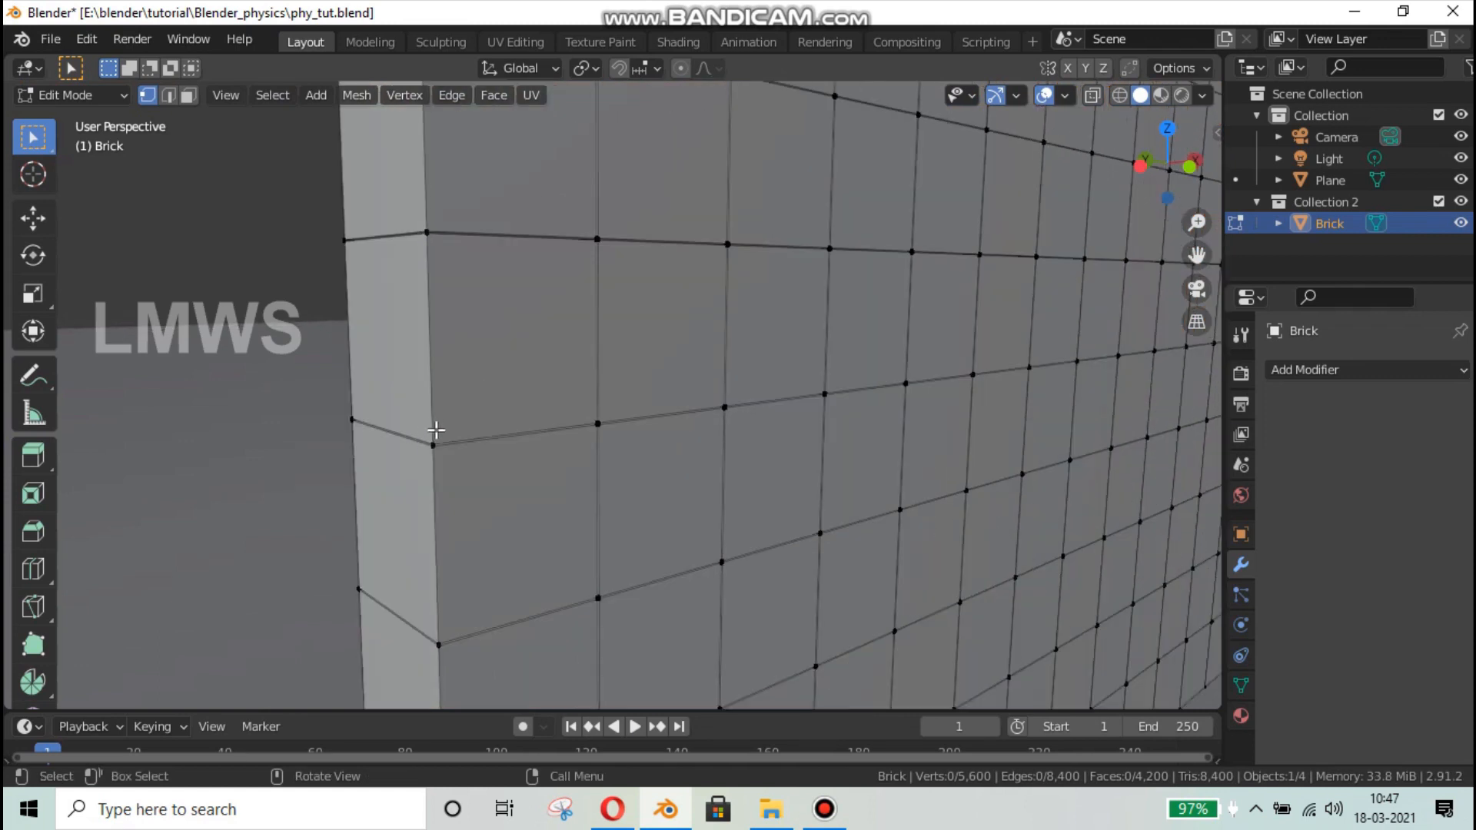
pyautogui.press('l')
pyautogui.press('l')
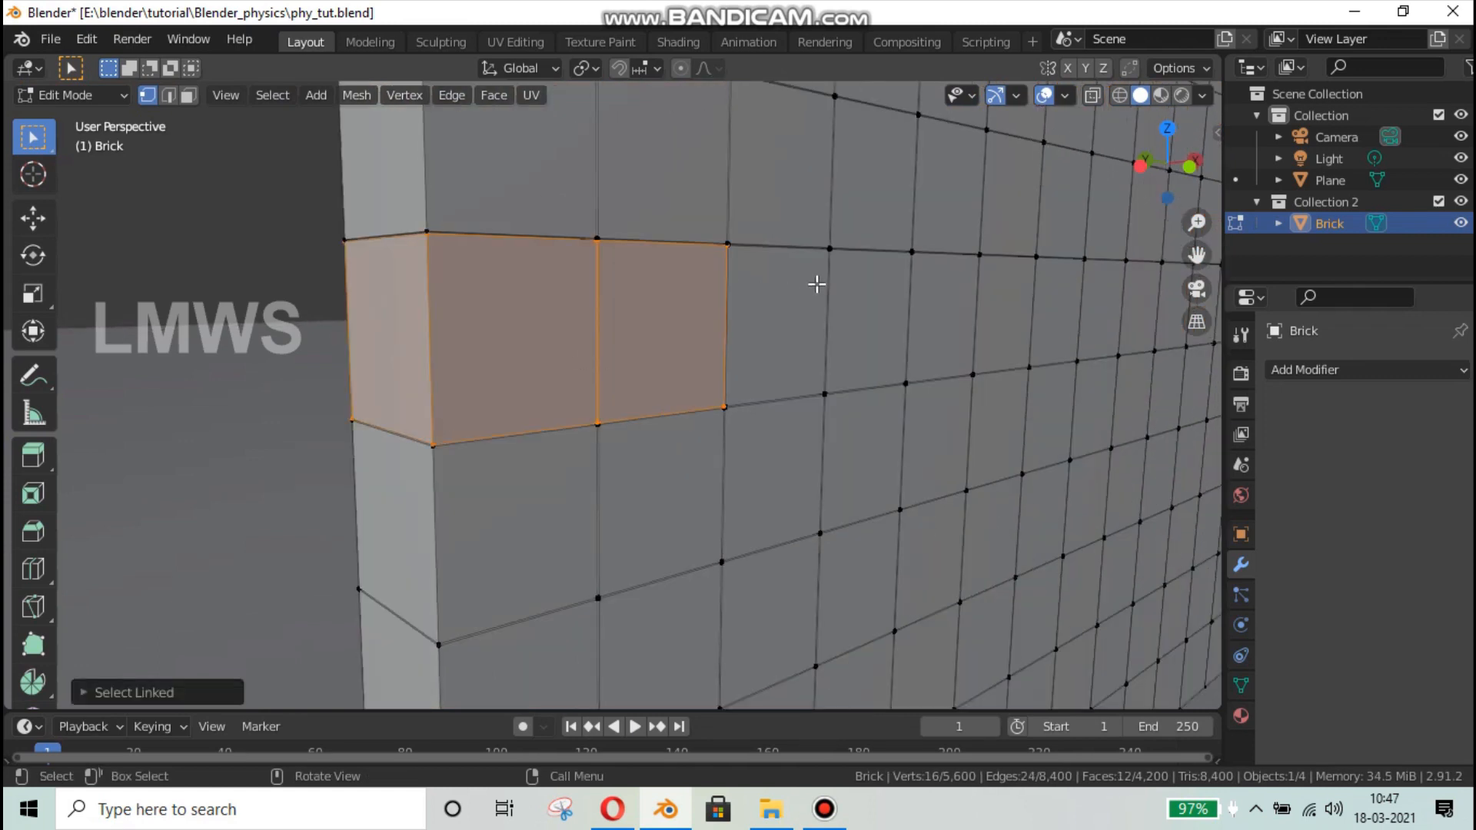
# - Reselect all the cubes of the wall and try the By Loose Parts separation again
pyautogui.press('a')
pyautogui.scroll(-4, 732, 307)
pyautogui.press('p')
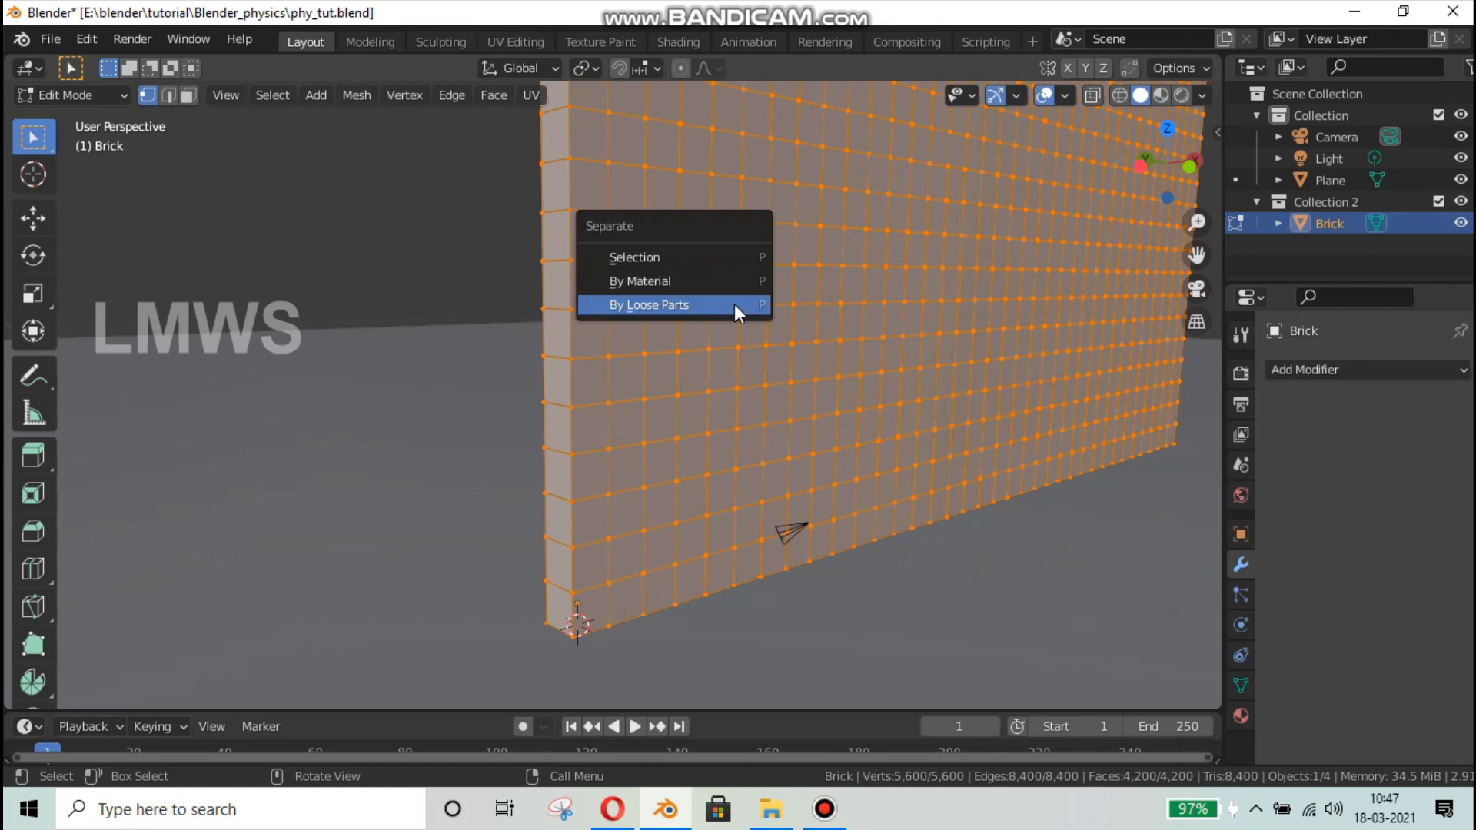
pyautogui.click(712, 305)
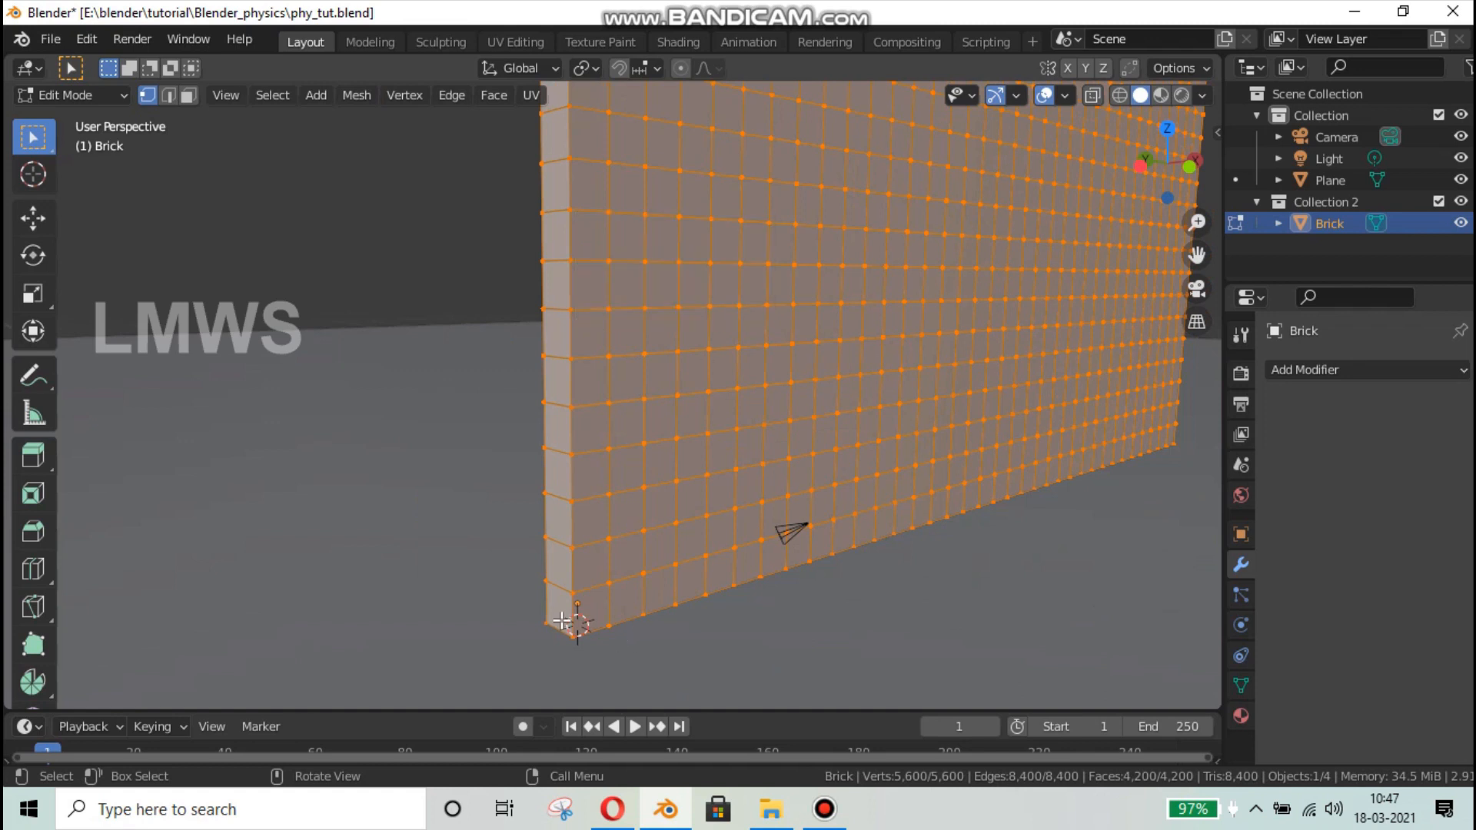
# - Deselect the linked corner cube at the base of the wall and return to Object Mode
pyautogui.hotkey('shift', 'l')
pyautogui.scroll(5, 643, 567)
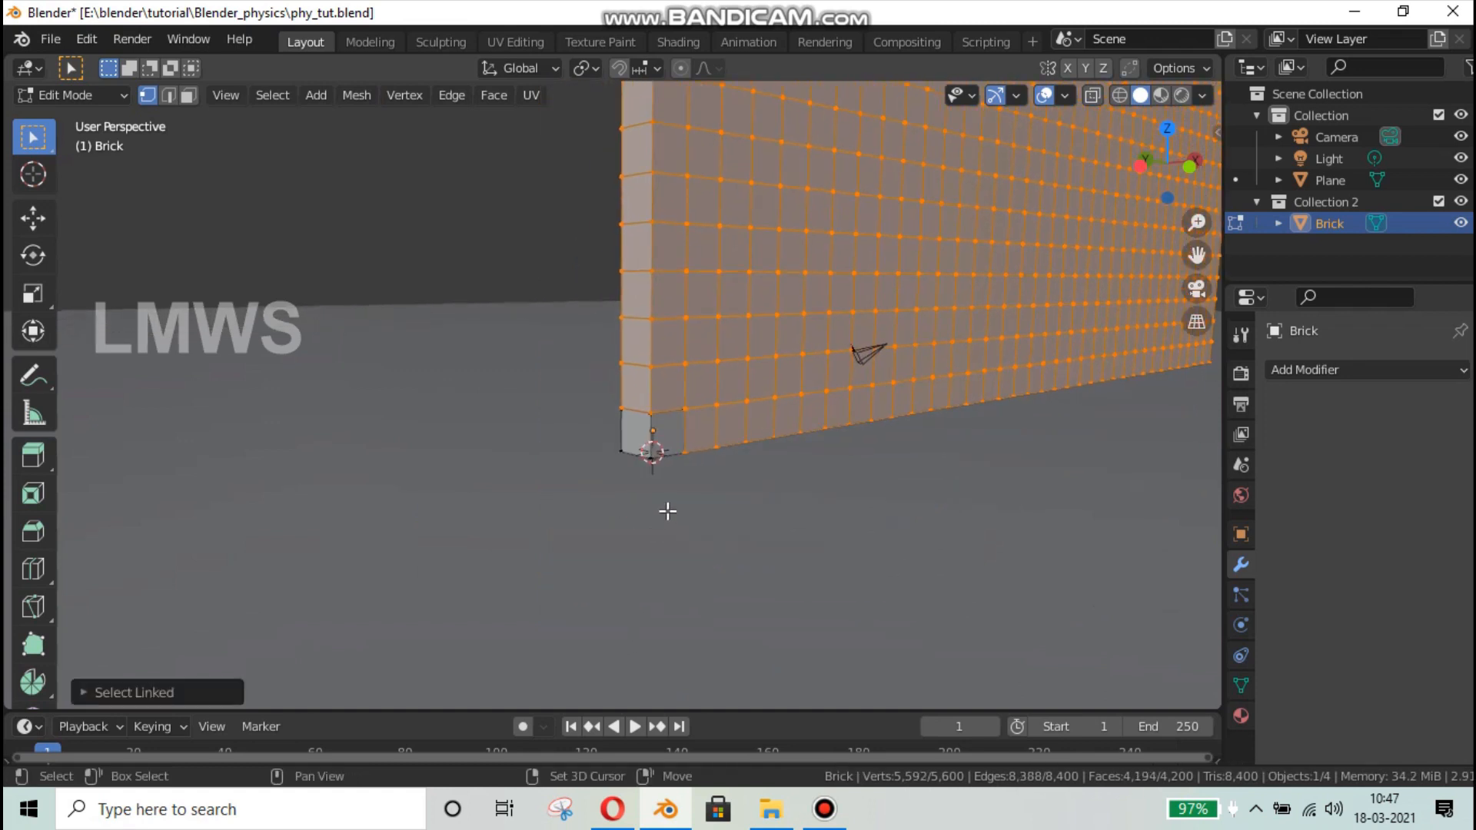
pyautogui.scroll(-2, 833, 638)
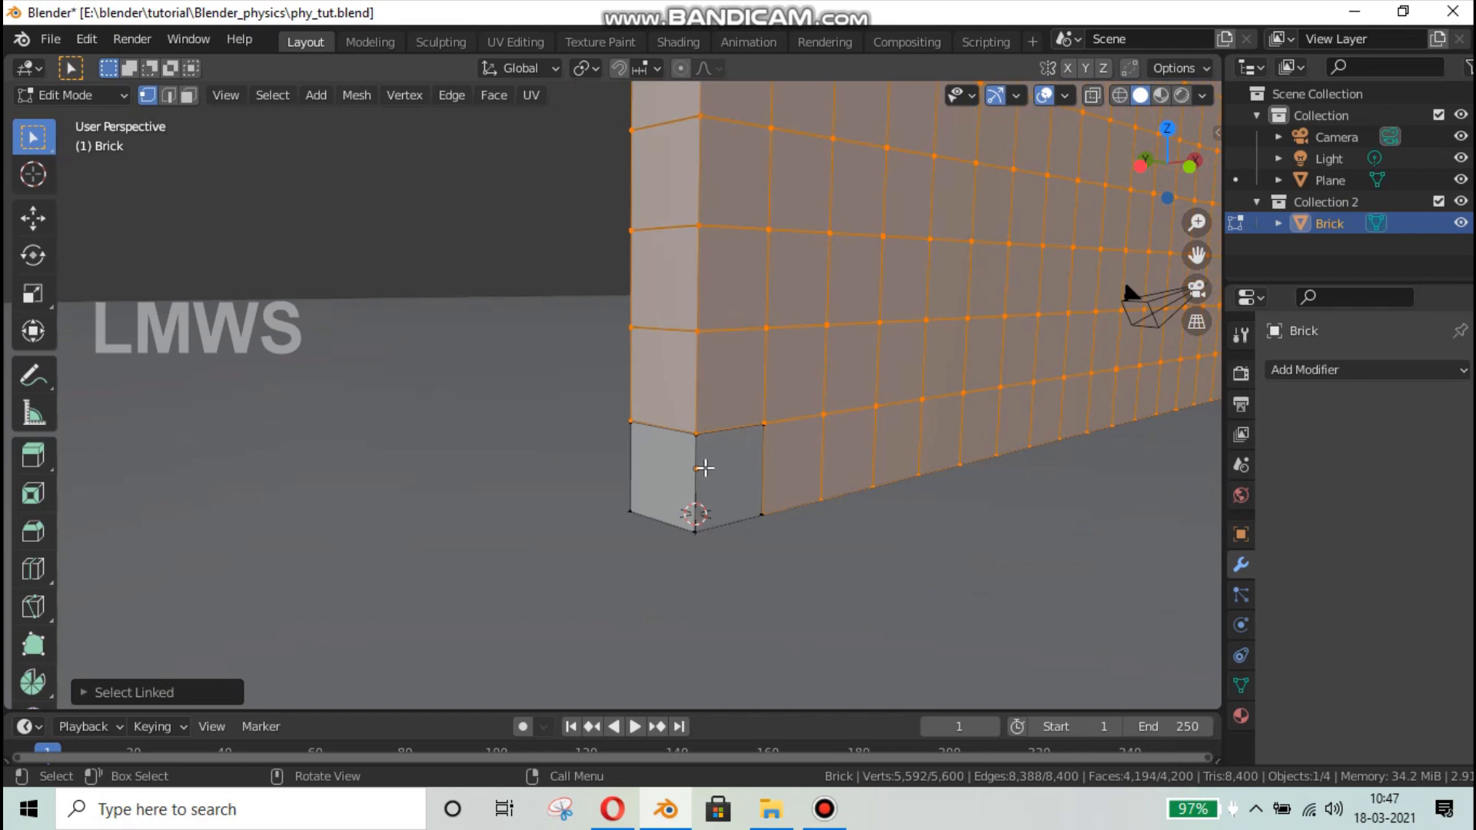
pyautogui.scroll(-4, 700, 469)
pyautogui.press('Tab')
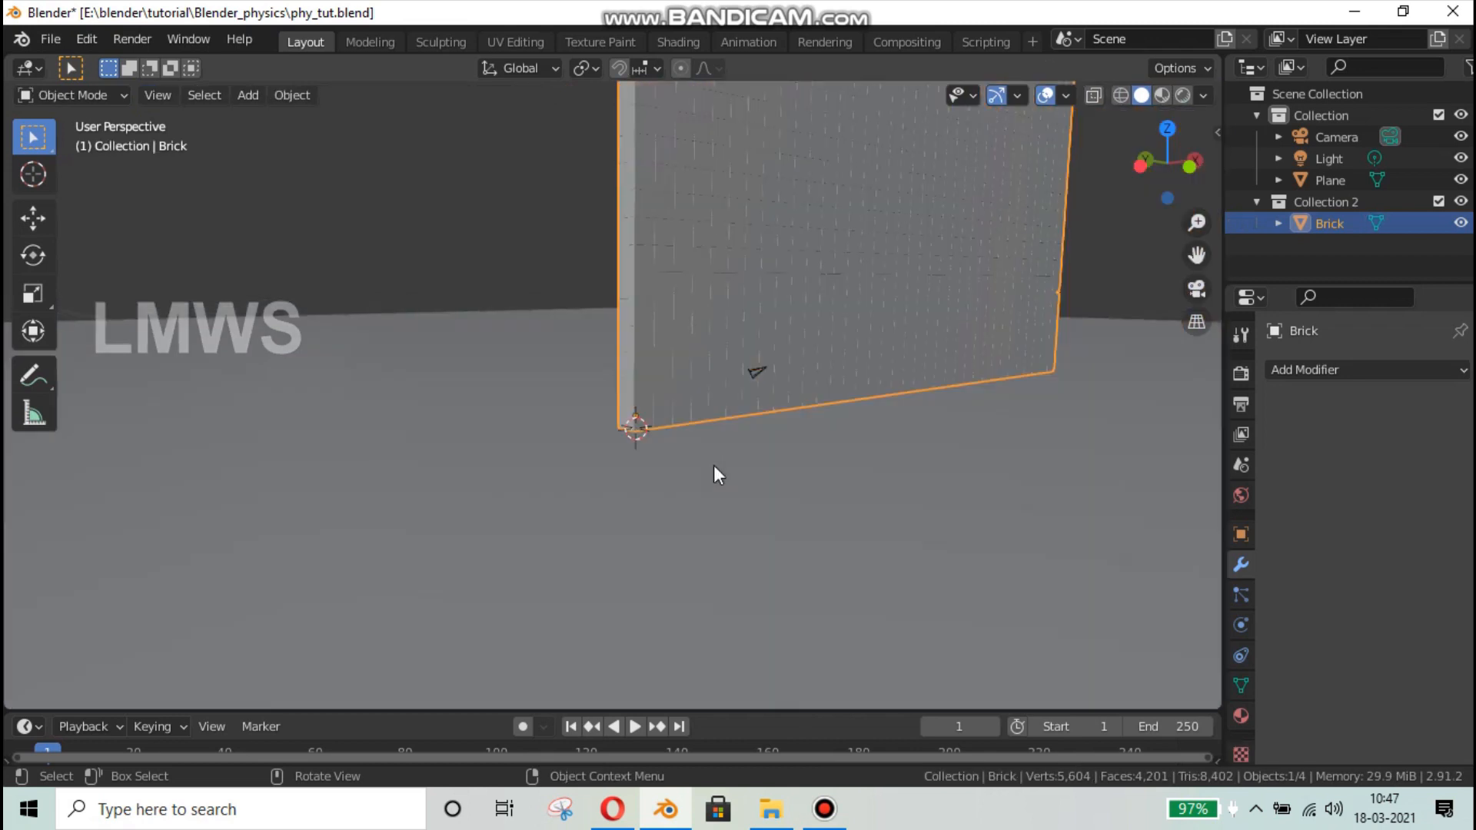
# - Enable Rigid Body physics on the Brick object
pyautogui.click(1240, 625)
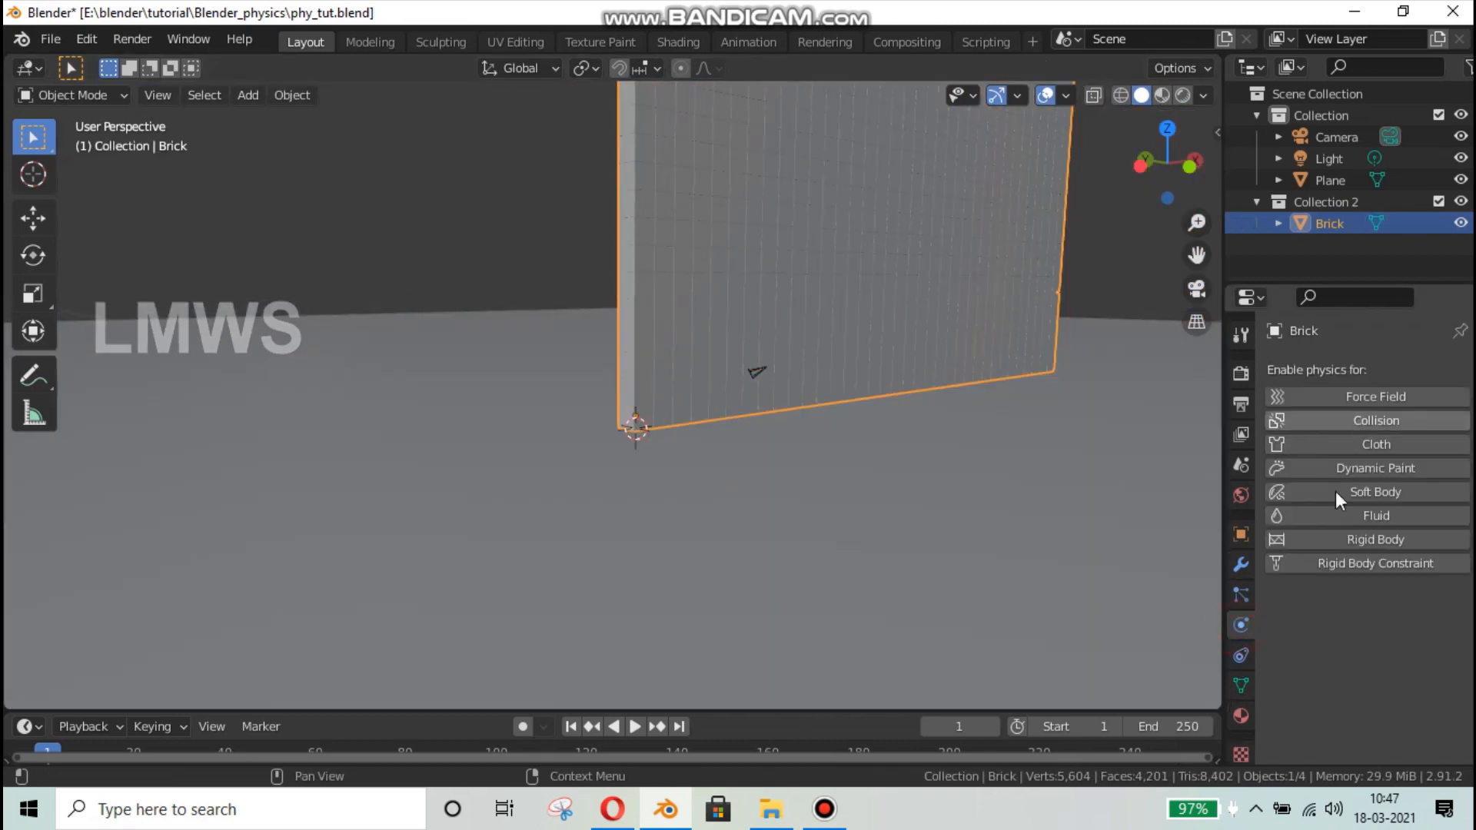
pyautogui.click(1370, 537)
pyautogui.scroll(-6, 1312, 617)
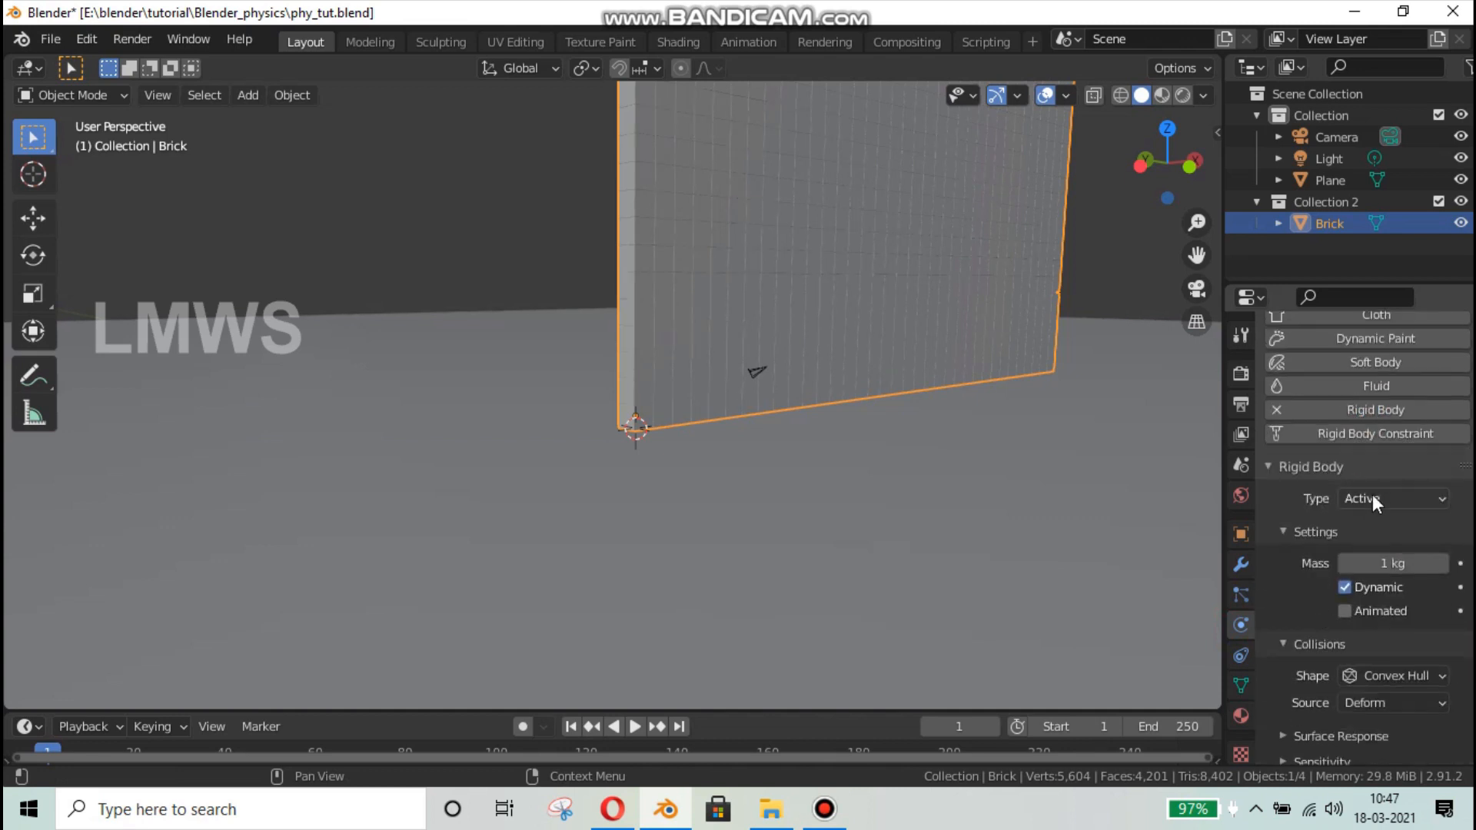
# - Set the Brick wall's rigid body collision shape to Box and play the simulation
pyautogui.click(1372, 616)
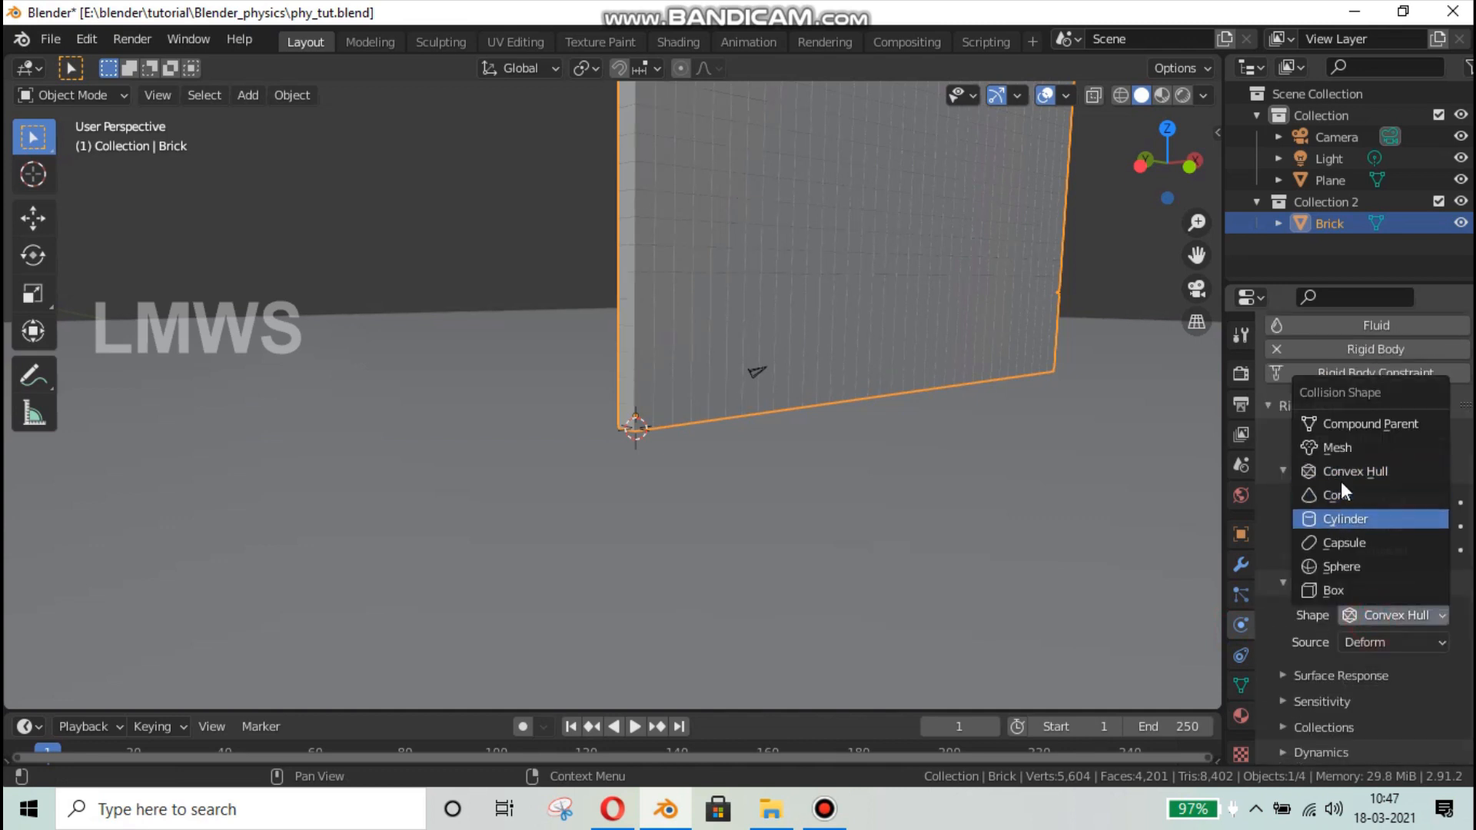
pyautogui.click(1325, 587)
pyautogui.moveTo(1114, 588); pyautogui.dragTo(780, 548, button='middle')
pyautogui.scroll(-5, 779, 558)
pyautogui.press('space')
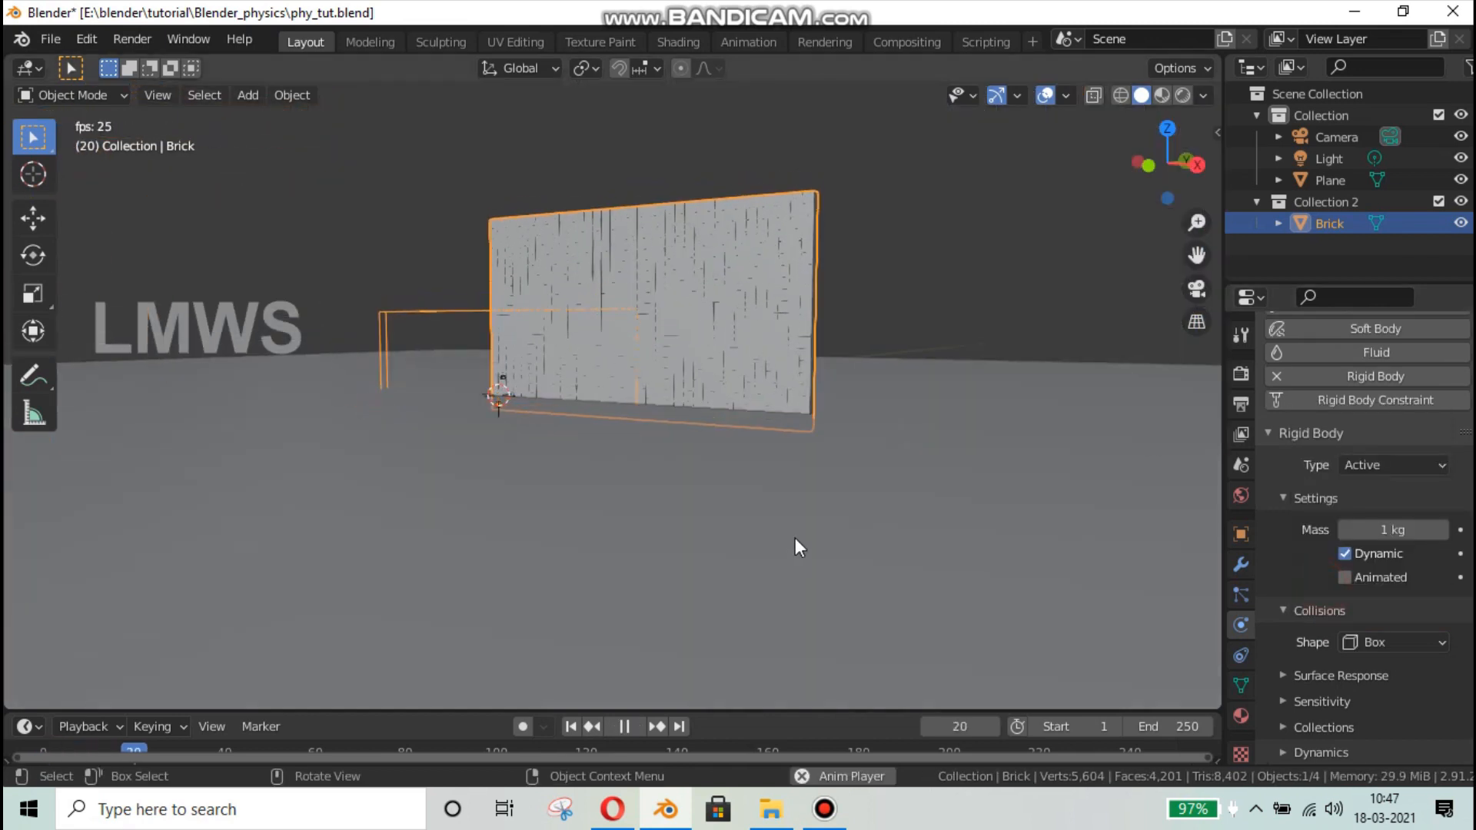
# - Rewind the animation to frame 1, enlarge the timeline area, and add rigid body physics to the ground Plane
pyautogui.click(930, 456)
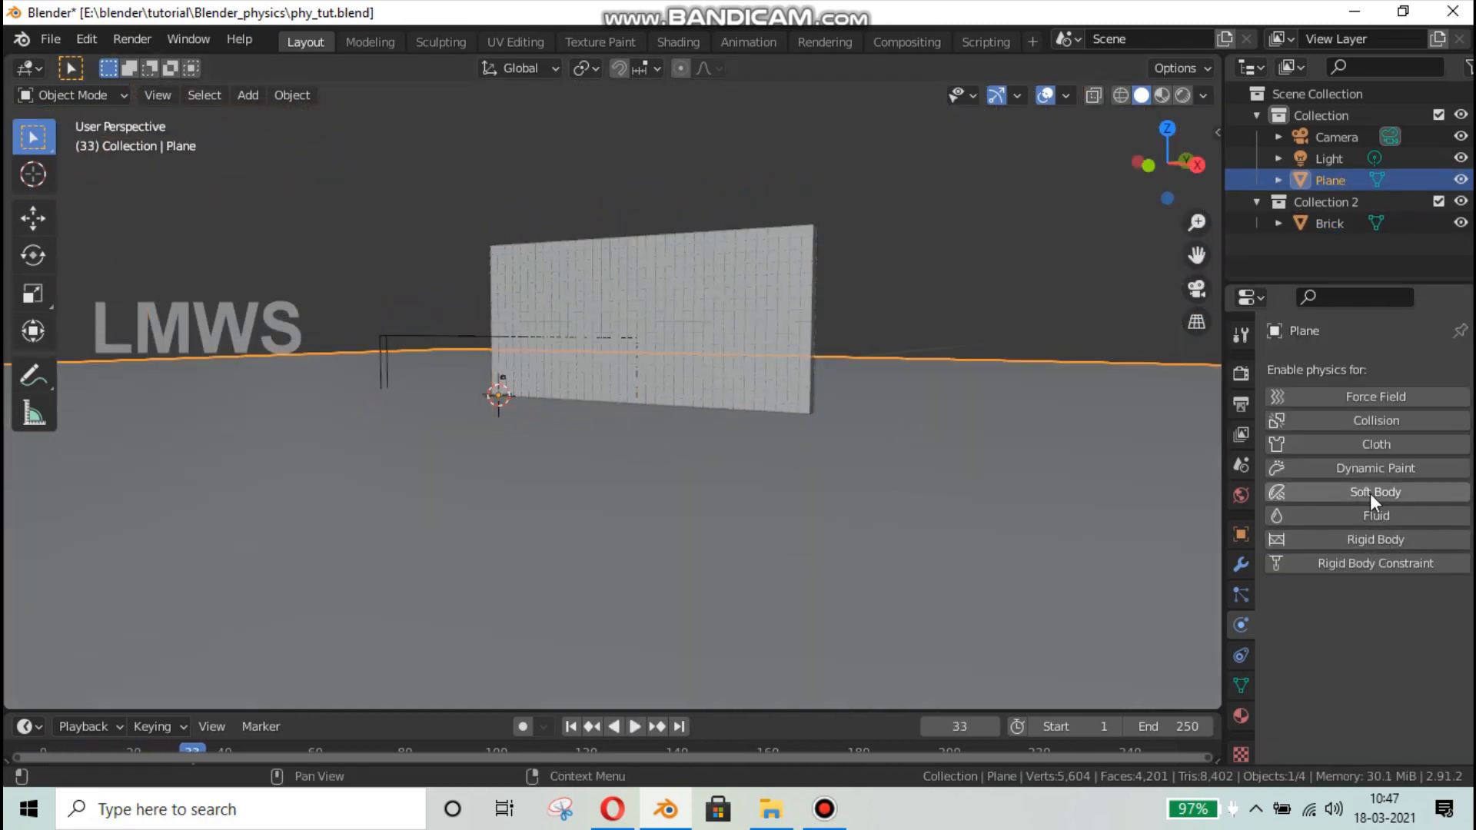
pyautogui.click(571, 727)
pyautogui.moveTo(599, 709); pyautogui.dragTo(606, 660)
pyautogui.click(1423, 541)
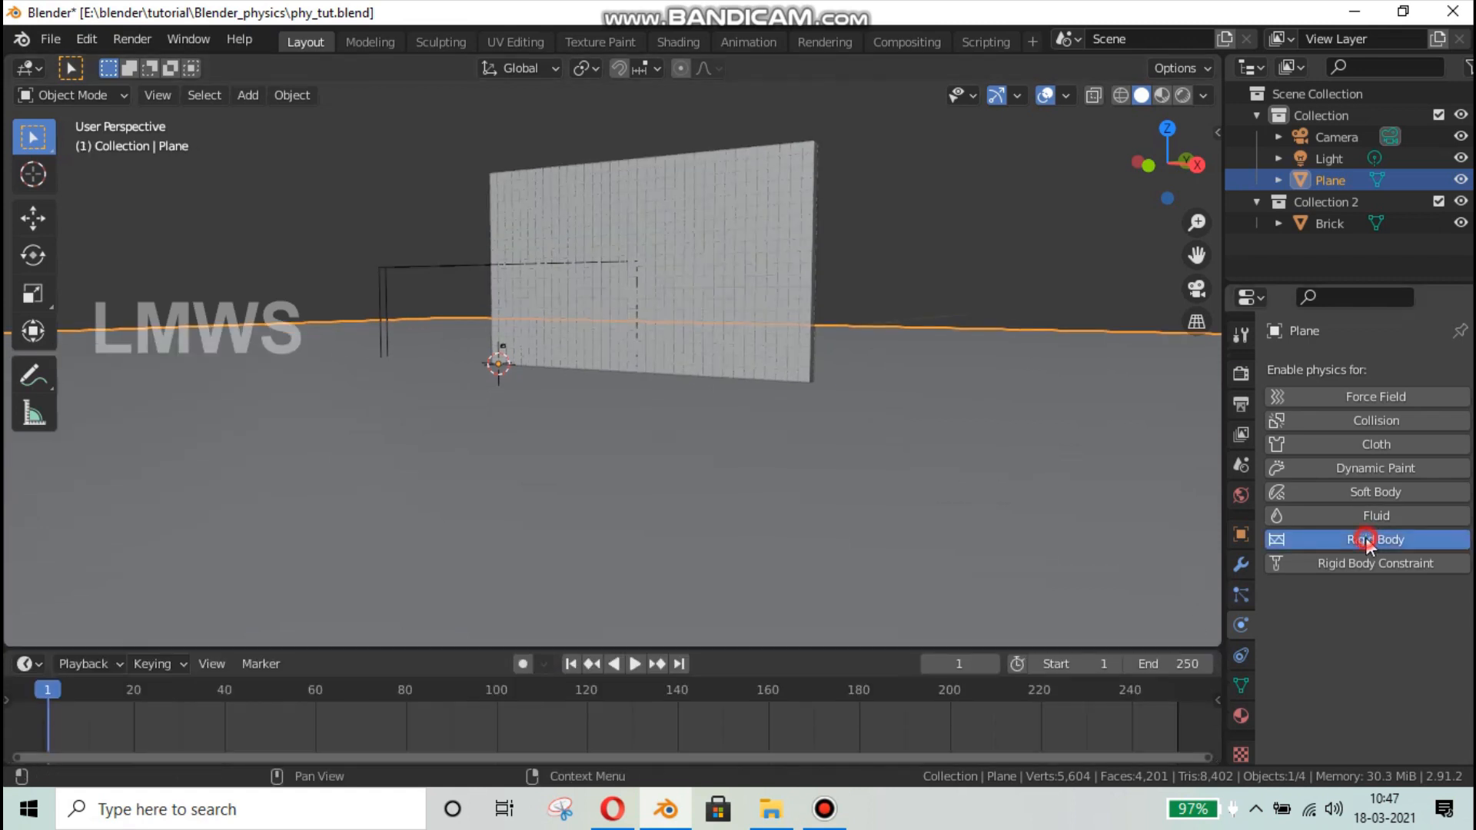
pyautogui.scroll(-3, 1407, 542)
pyautogui.click(1392, 541)
pyautogui.click(1376, 566)
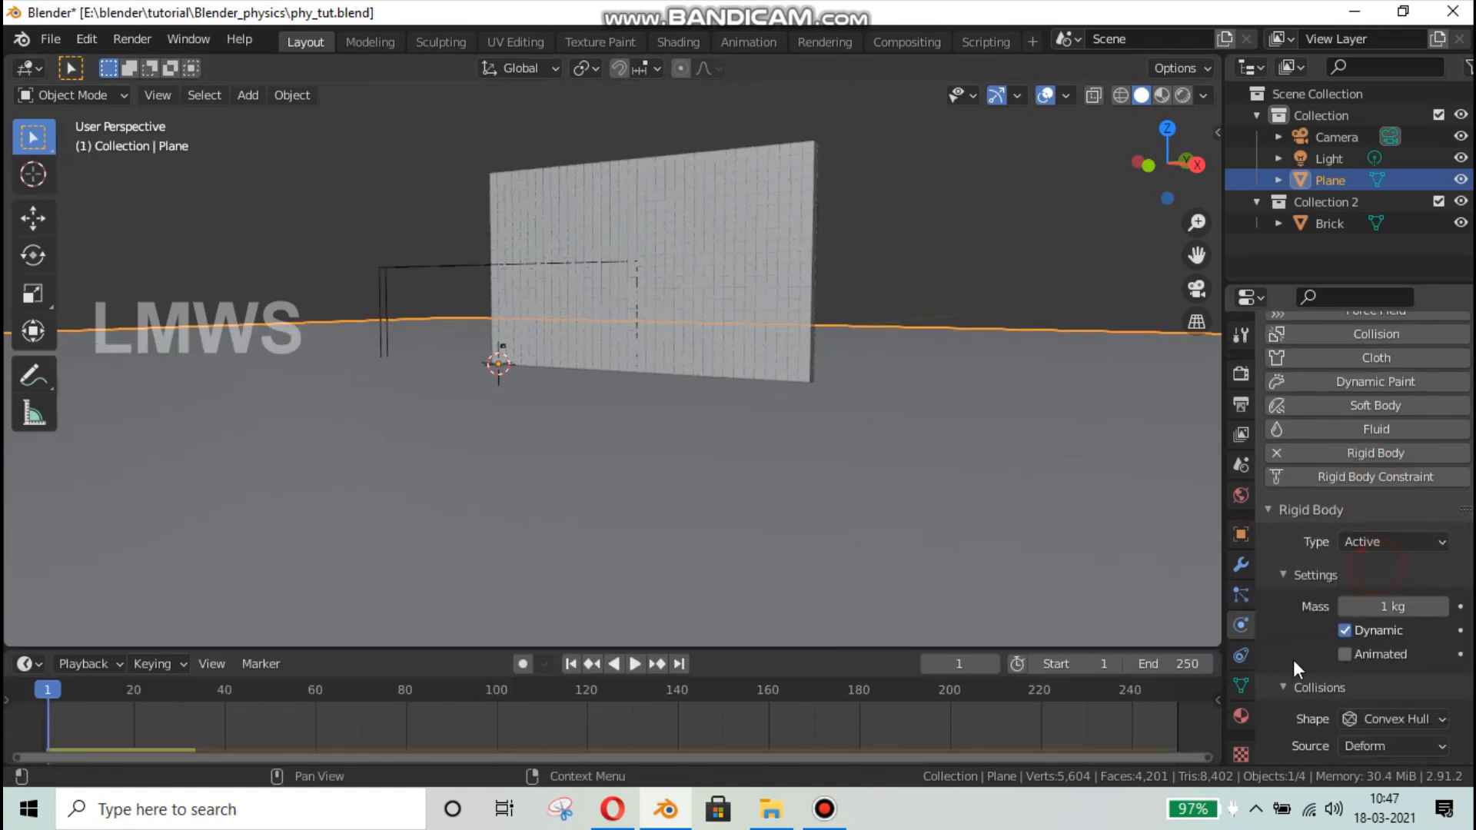
# - Play the simulation briefly to test the Plane as an active rigid body
pyautogui.scroll(-3, 1293, 659)
pyautogui.press('space')
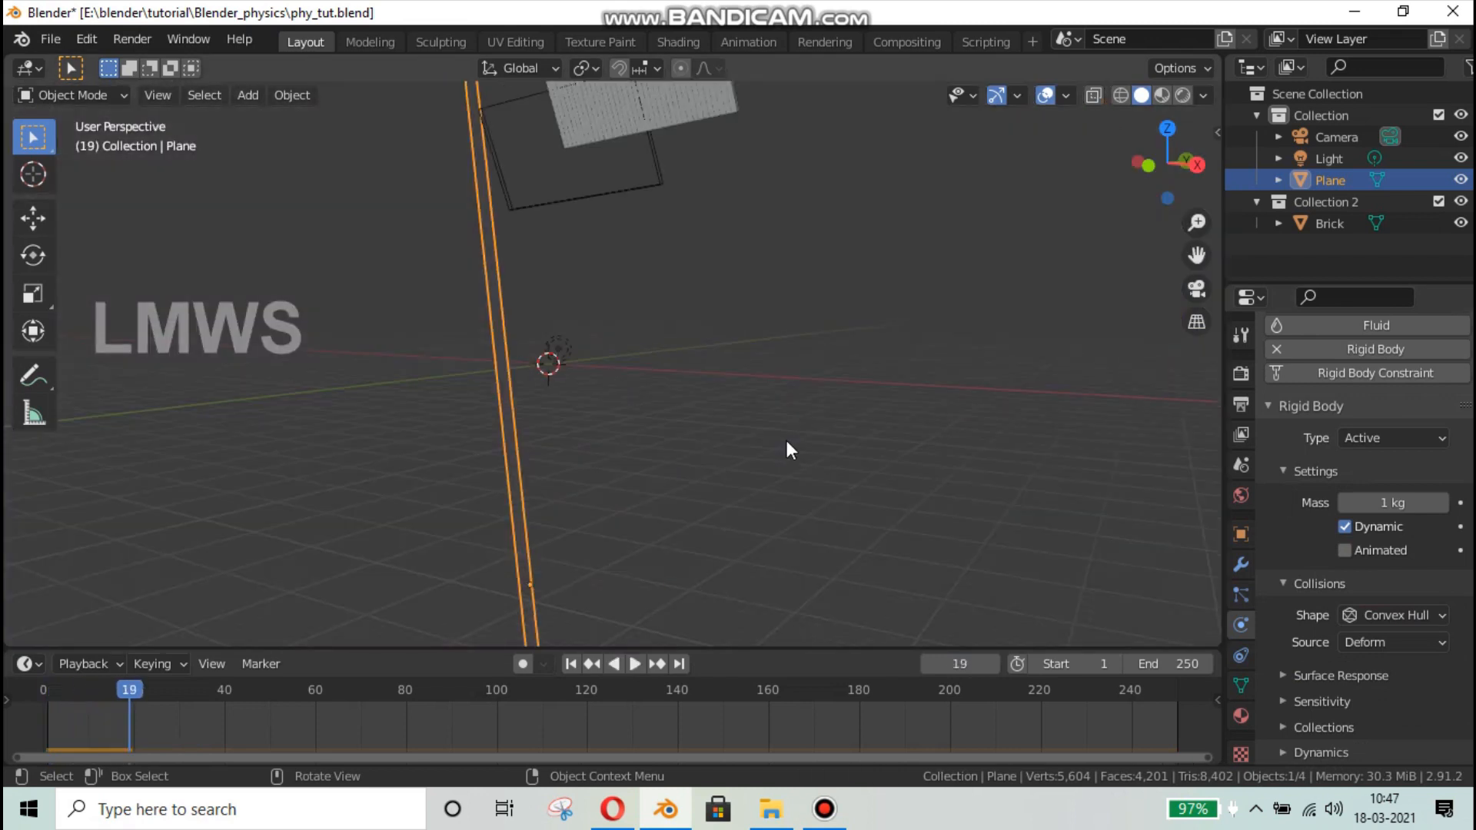
pyautogui.press('space')
# - Set the Plane's rigid body type to Passive and play the simulation from the first frame
pyautogui.click(1372, 439)
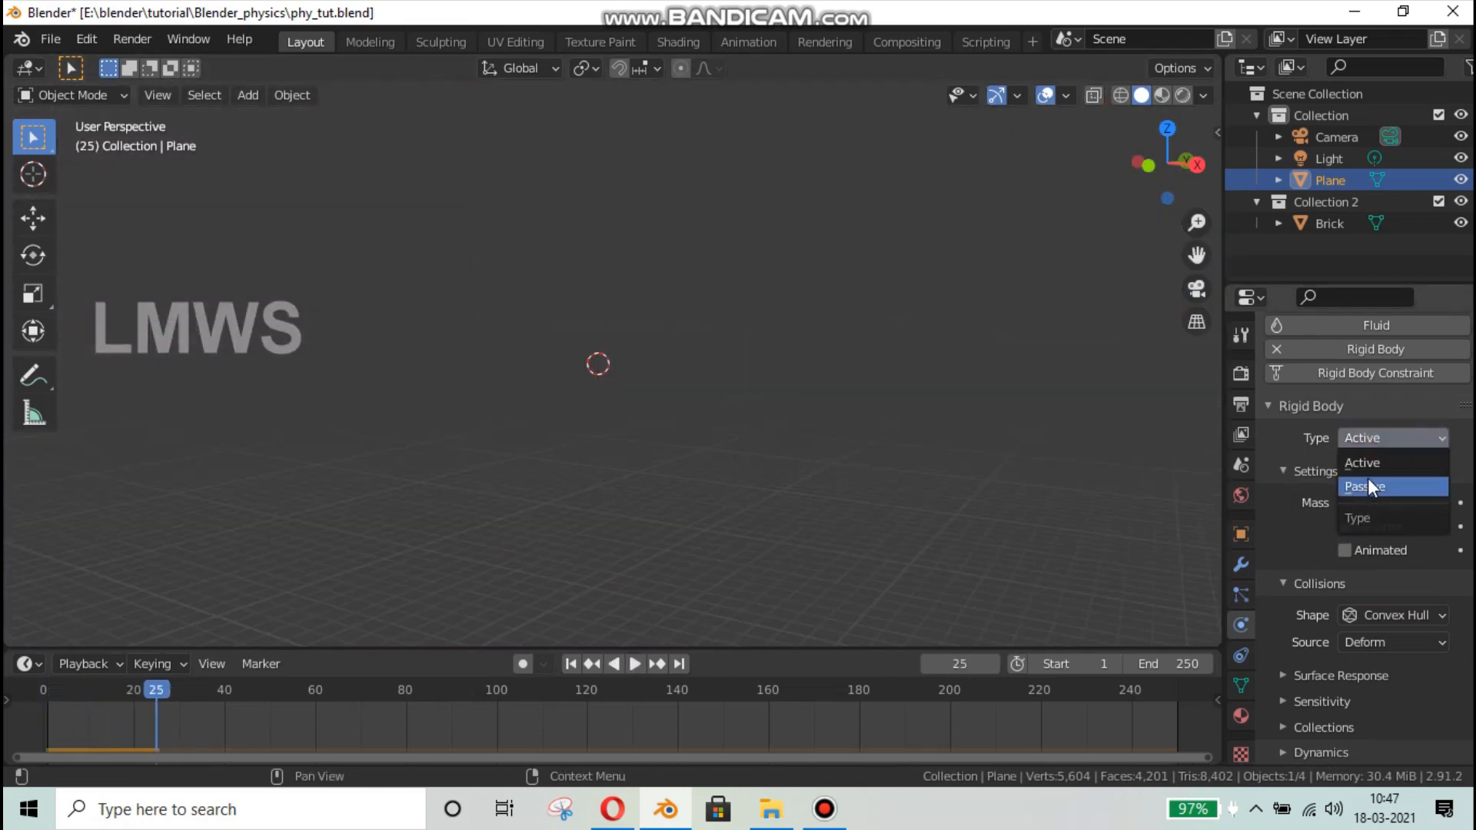
pyautogui.click(1364, 487)
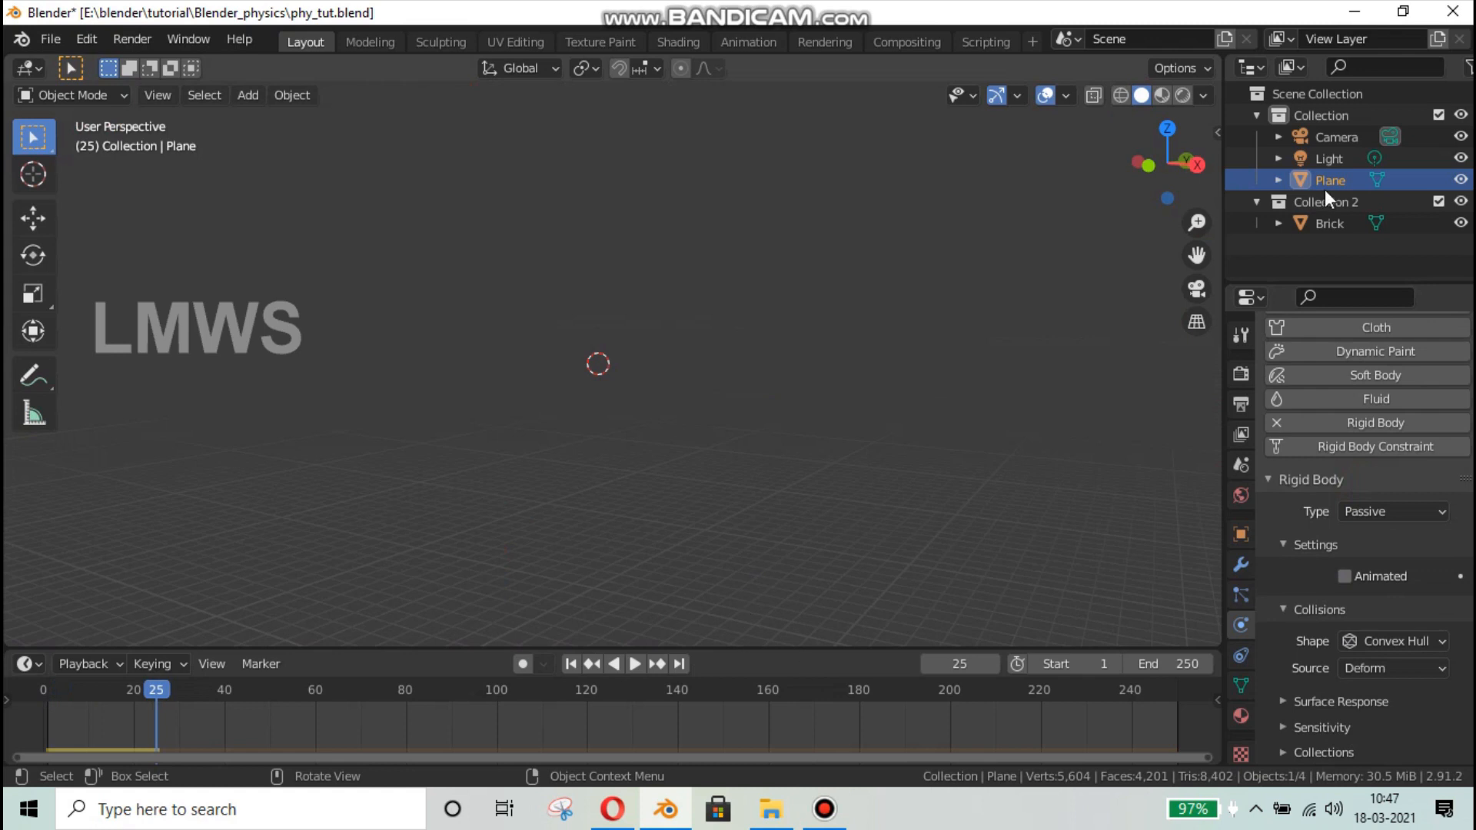
pyautogui.click(570, 663)
pyautogui.press('space')
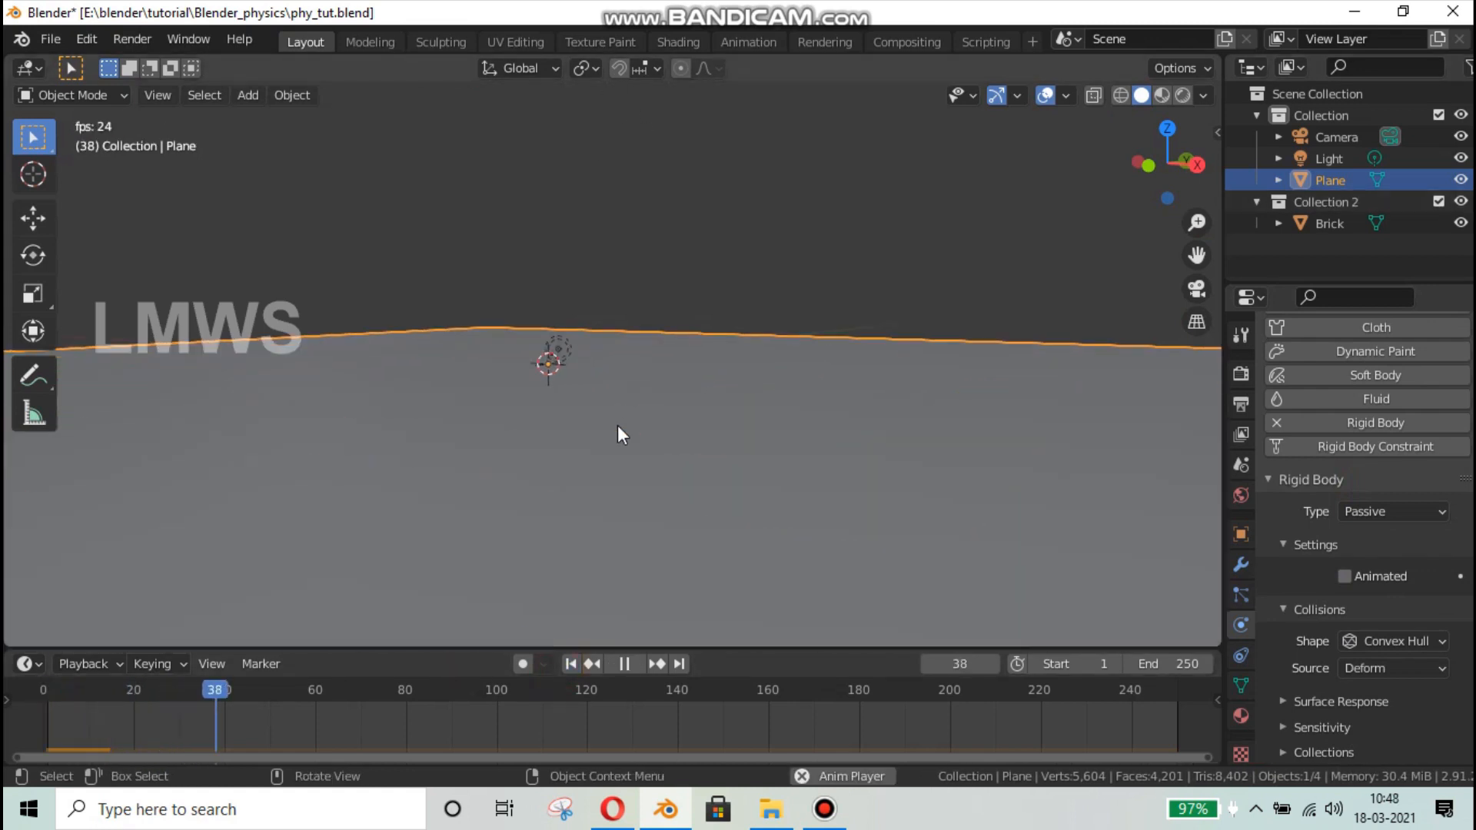
pyautogui.press('space')
# - Replay the simulation from frame 1, and set the Plane's rigid body collision shape to Mesh
pyautogui.click(571, 663)
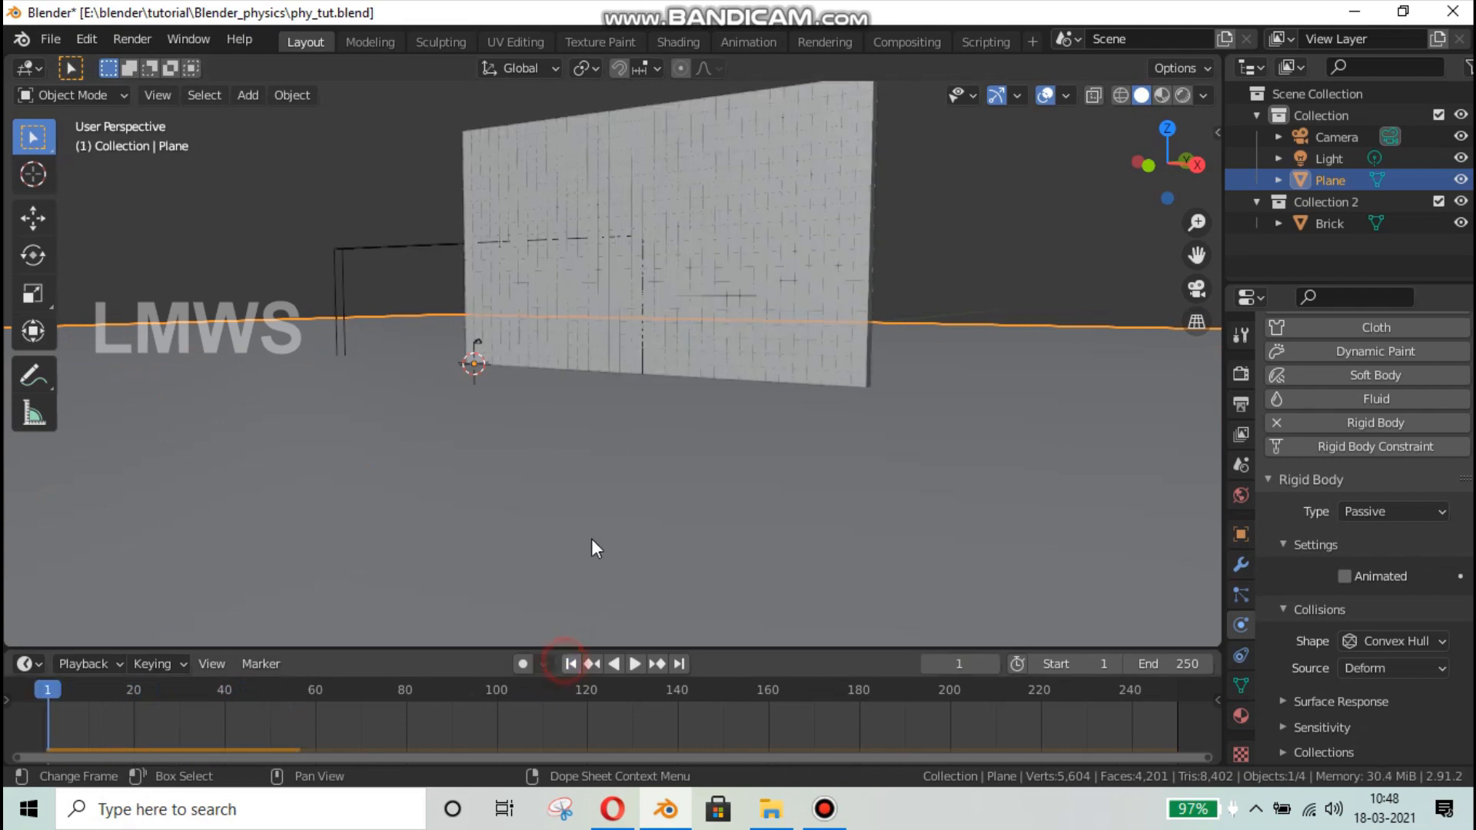
pyautogui.press('space')
pyautogui.press('space')
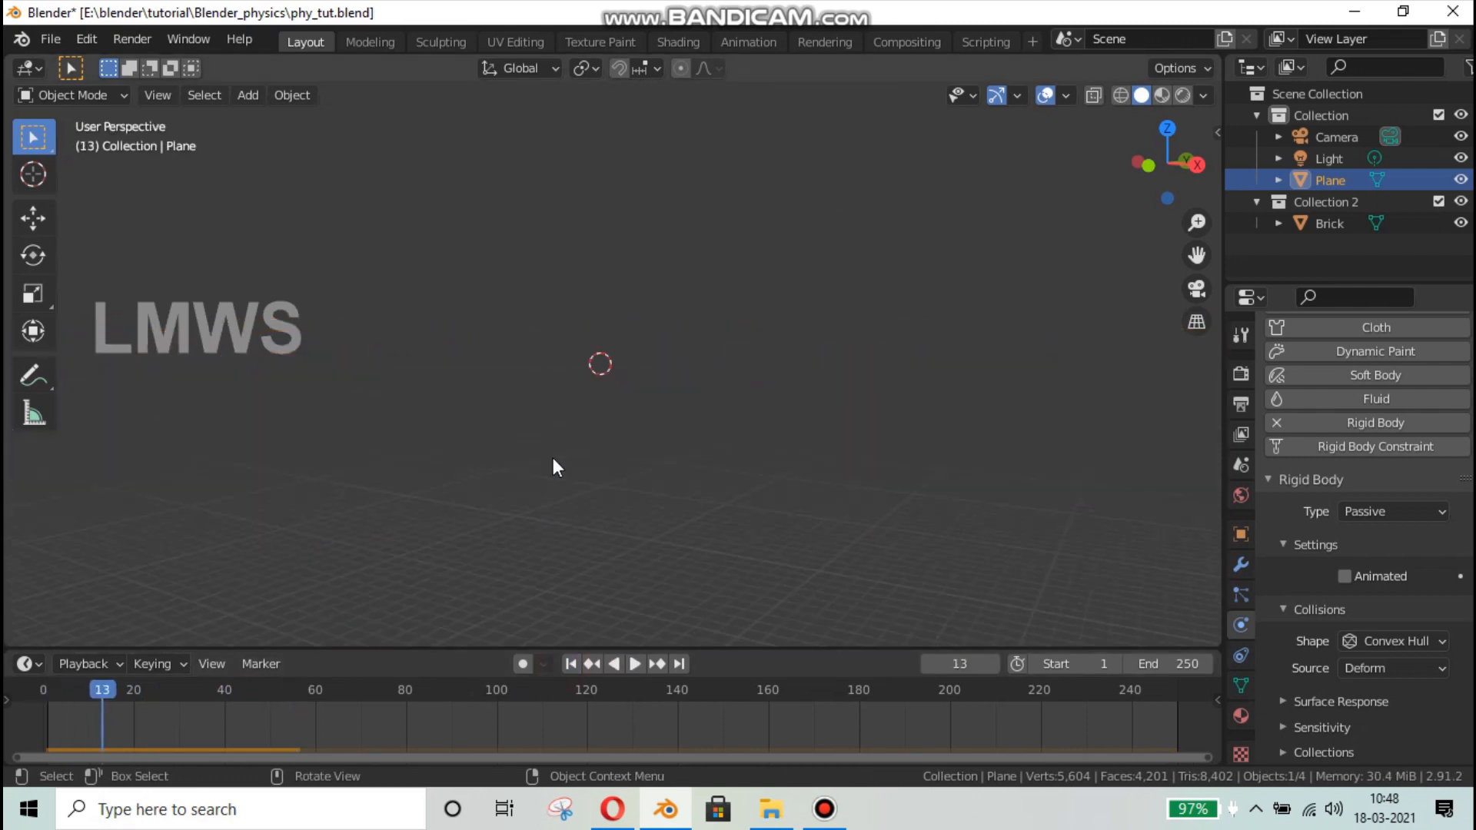
pyautogui.moveTo(551, 458); pyautogui.dragTo(666, 450, button='middle')
pyautogui.scroll(10, 666, 461)
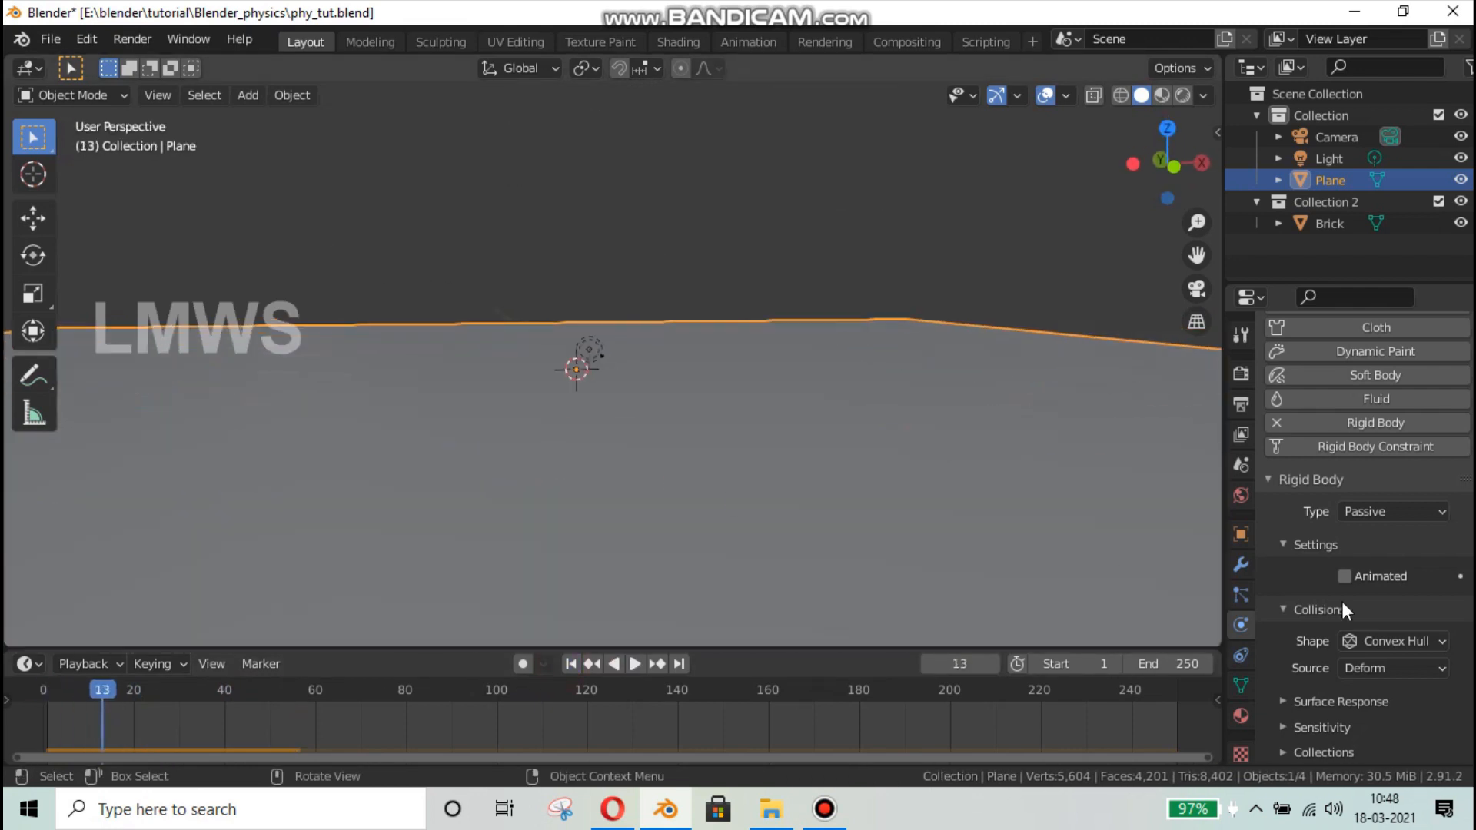
pyautogui.click(1370, 639)
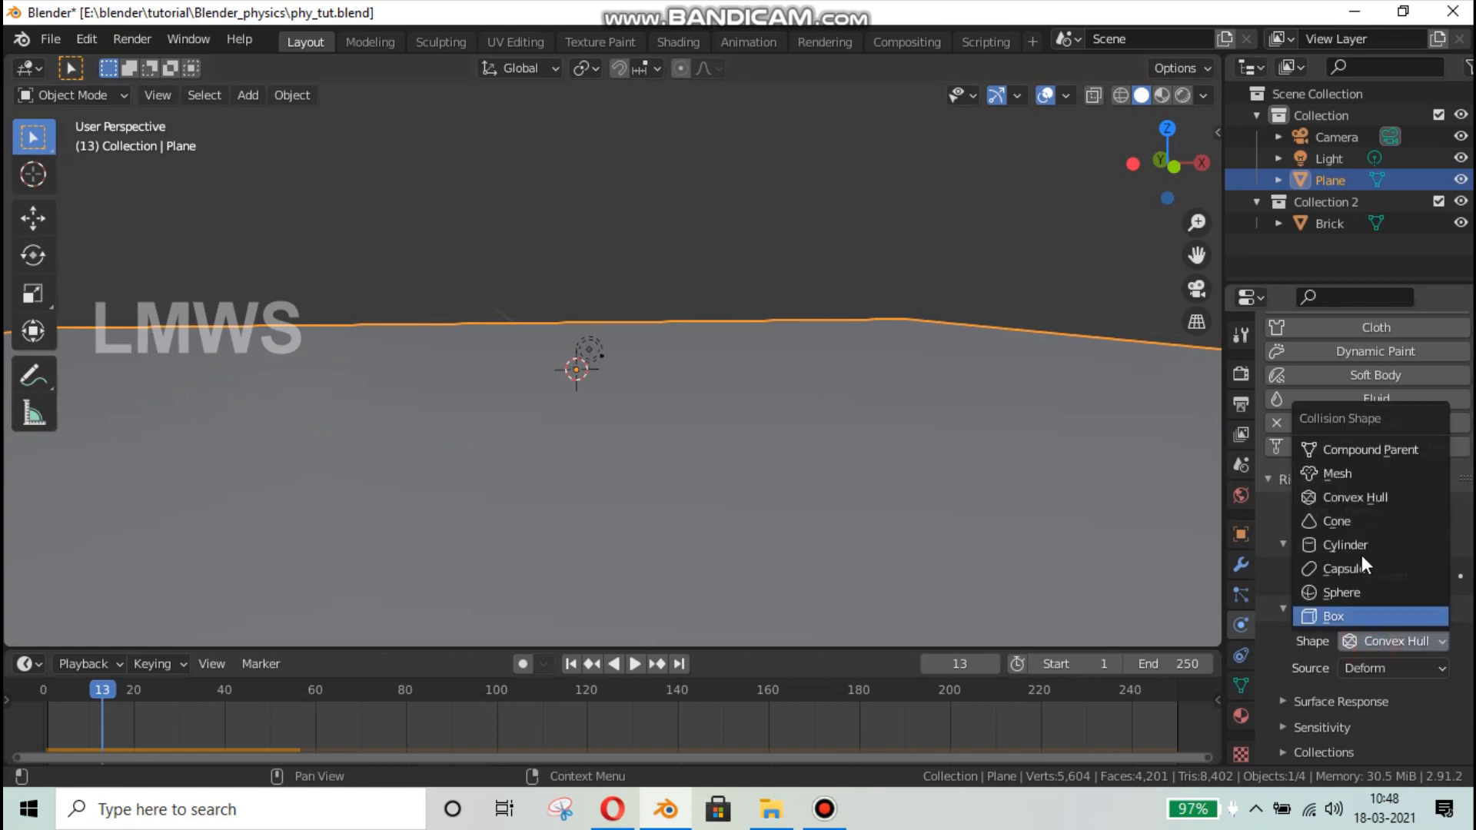
pyautogui.click(1338, 473)
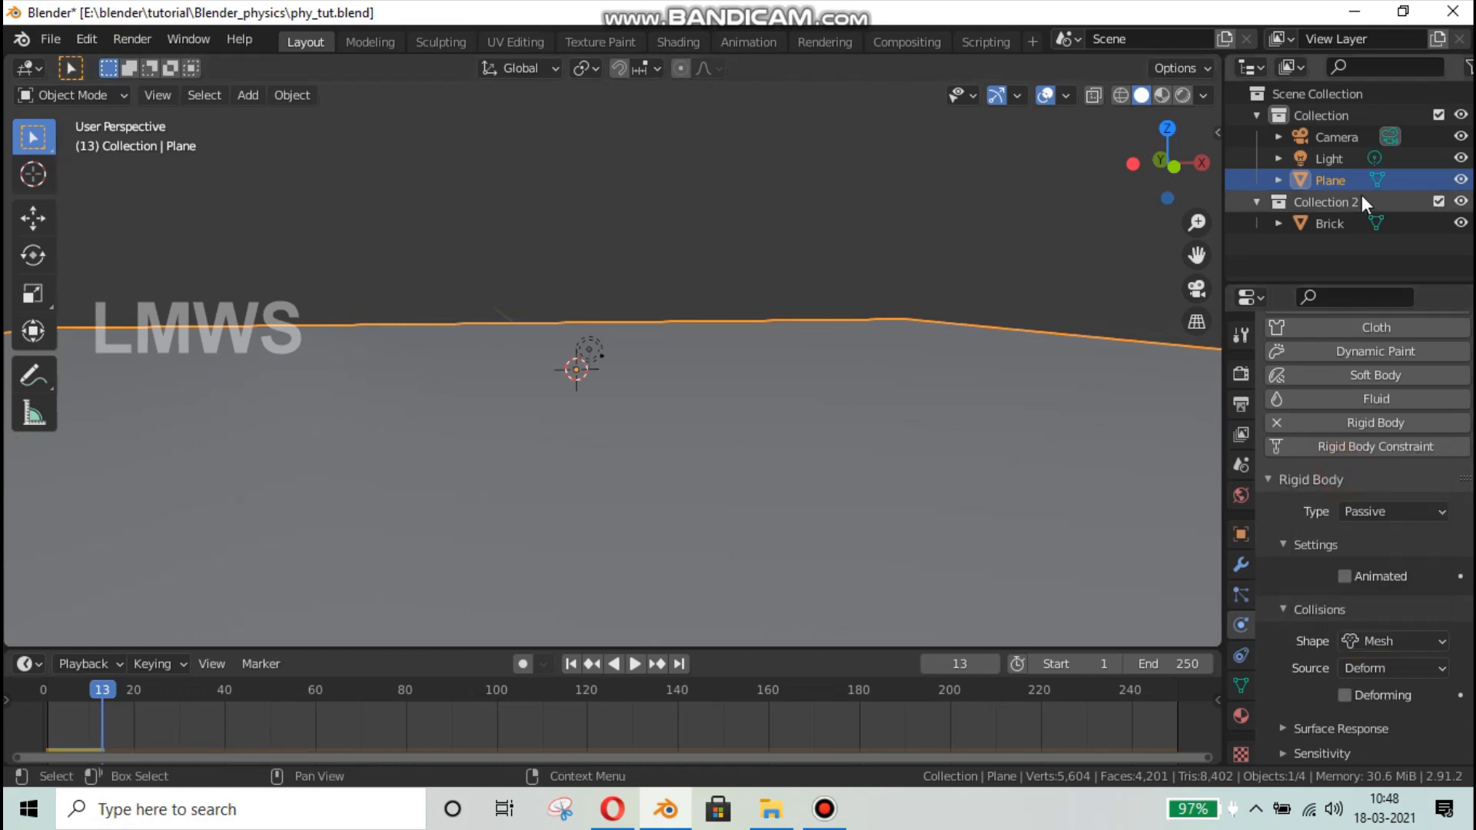
# - Set the Brick wall's rigid body surface friction to 1.000
pyautogui.click(1329, 224)
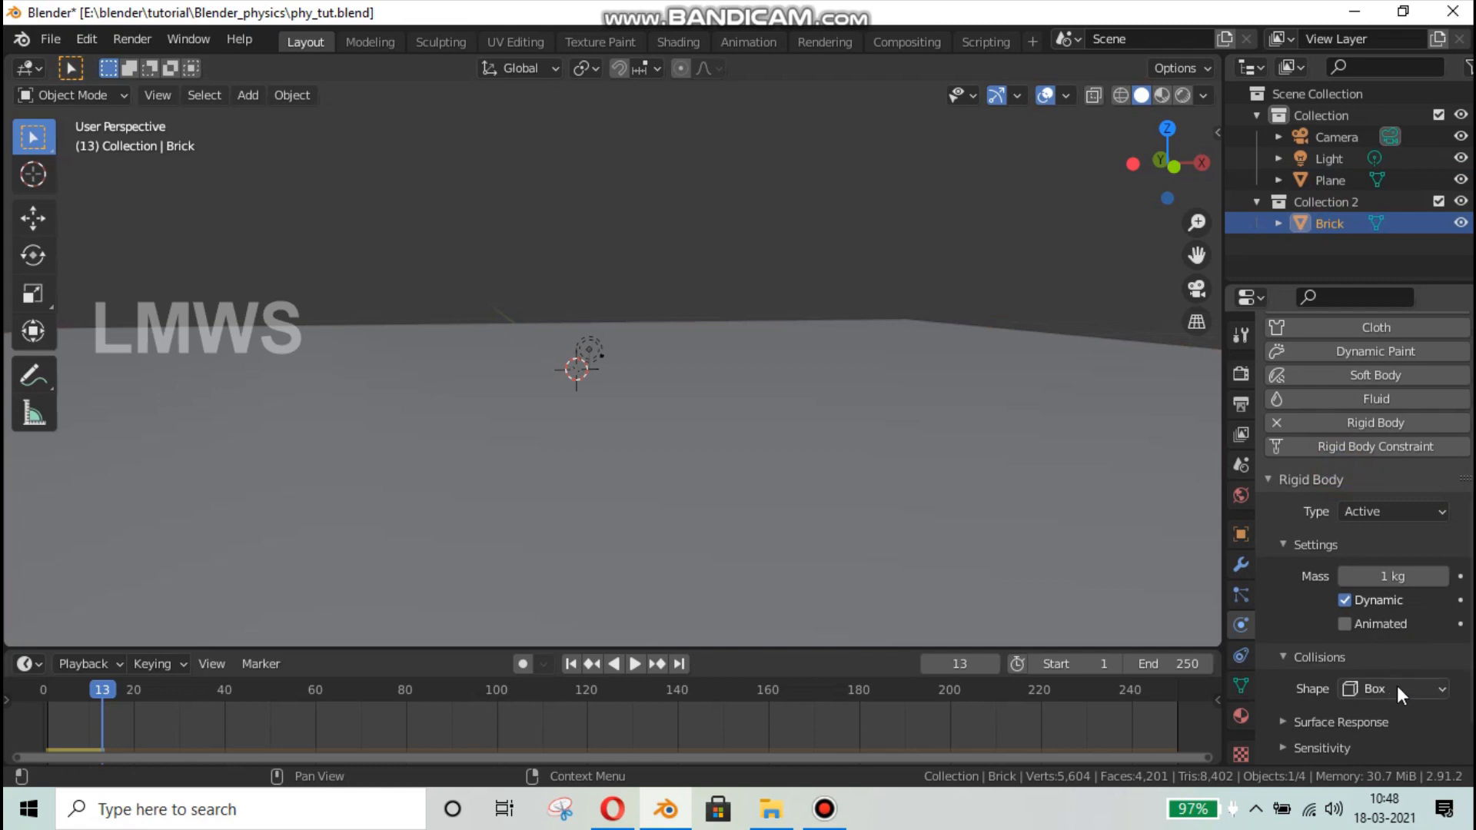
pyautogui.click(1309, 657)
pyautogui.click(1303, 615)
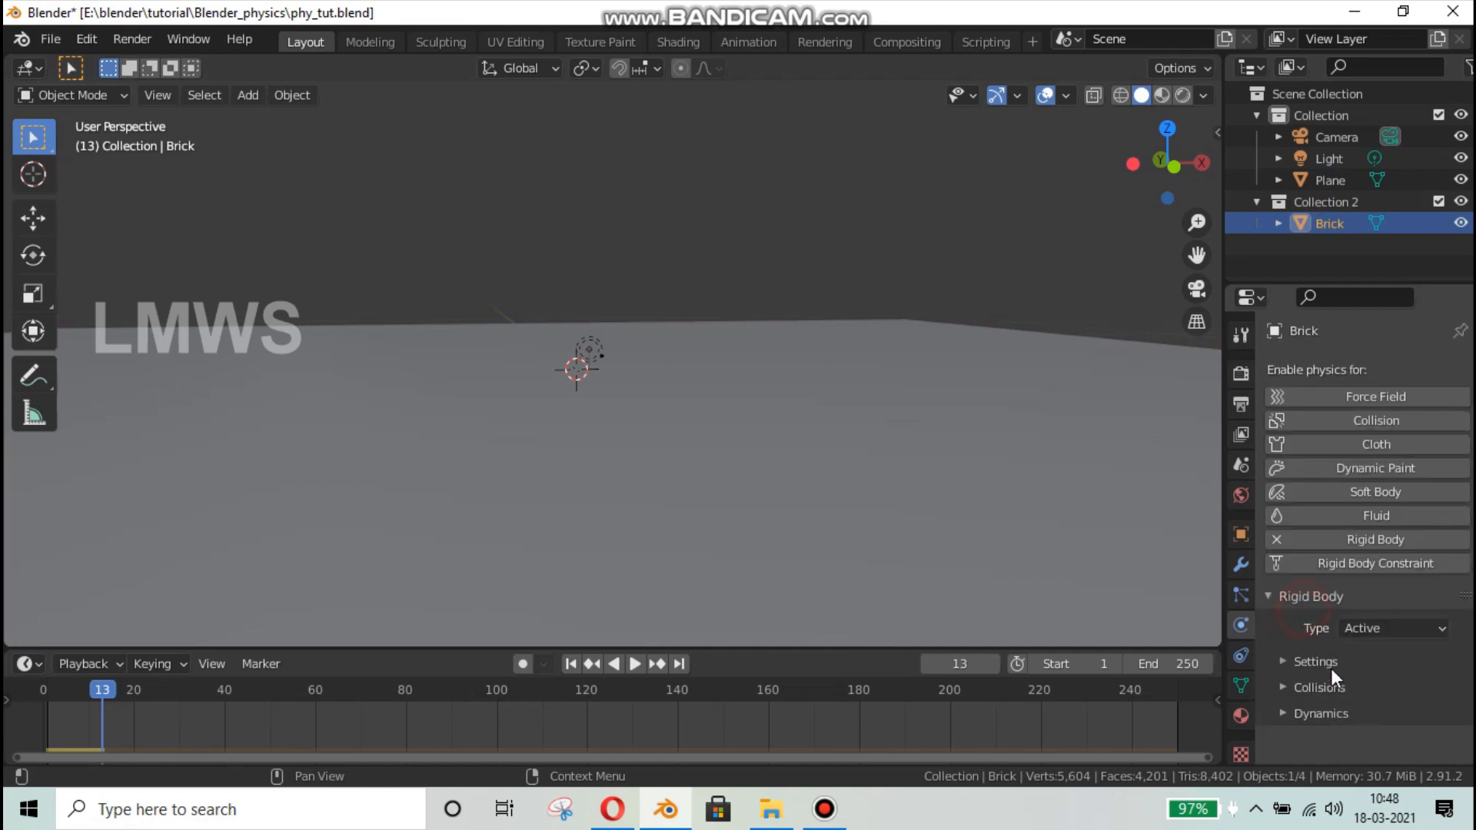
pyautogui.click(1315, 659)
pyautogui.click(1309, 726)
pyautogui.scroll(-4, 1311, 699)
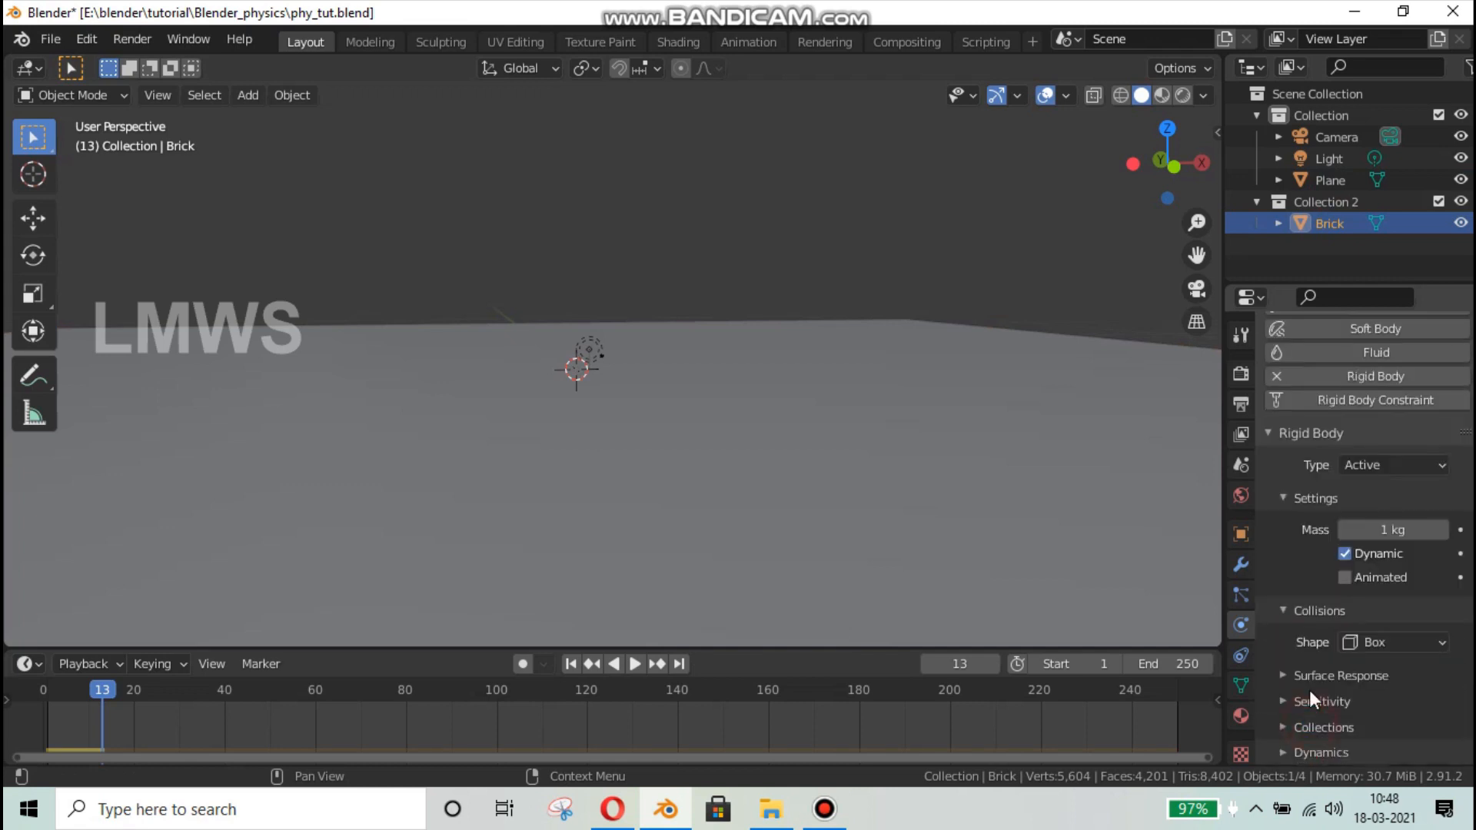
pyautogui.click(1330, 670)
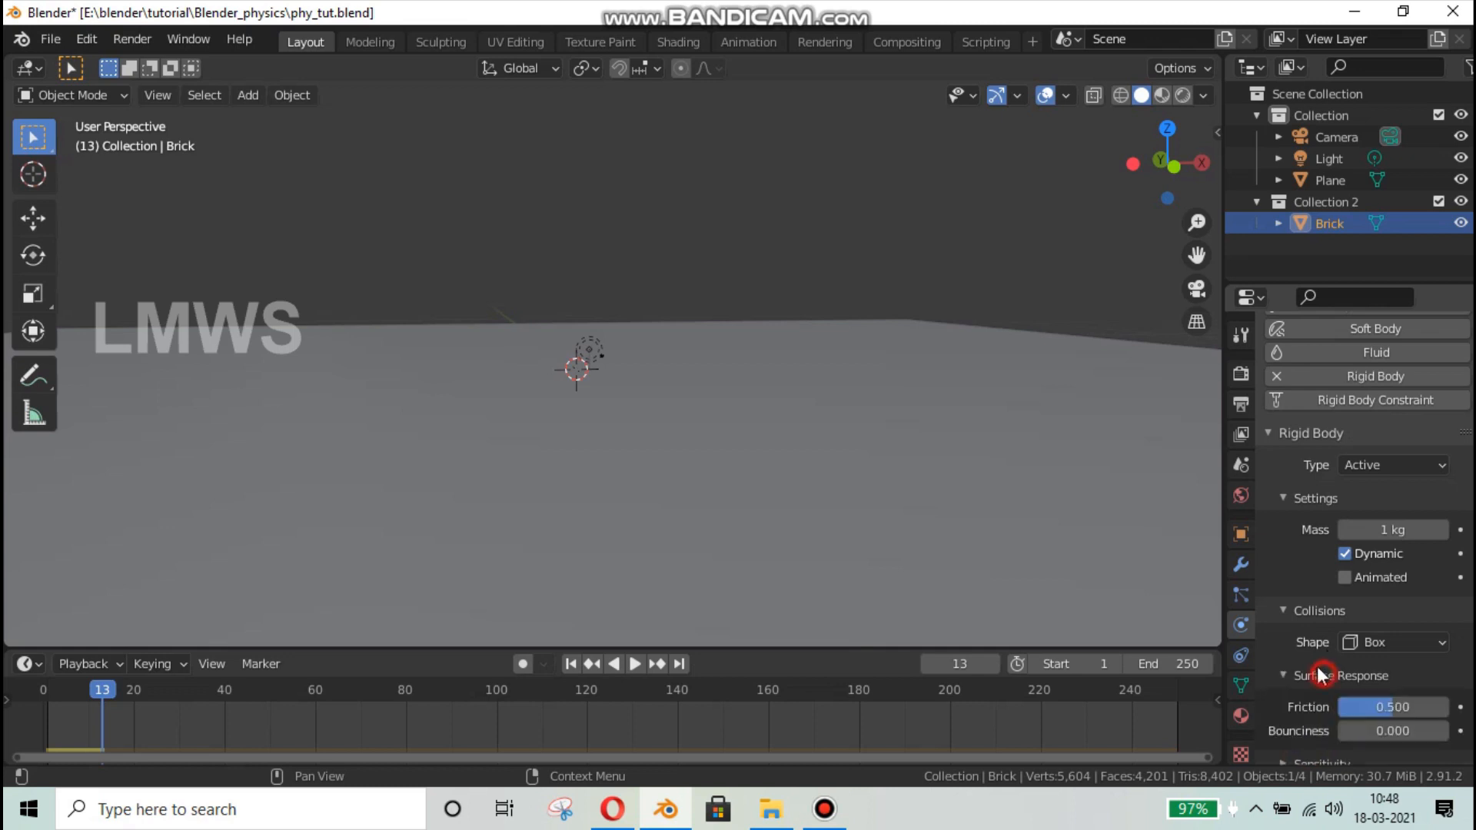
pyautogui.scroll(-2, 1385, 646)
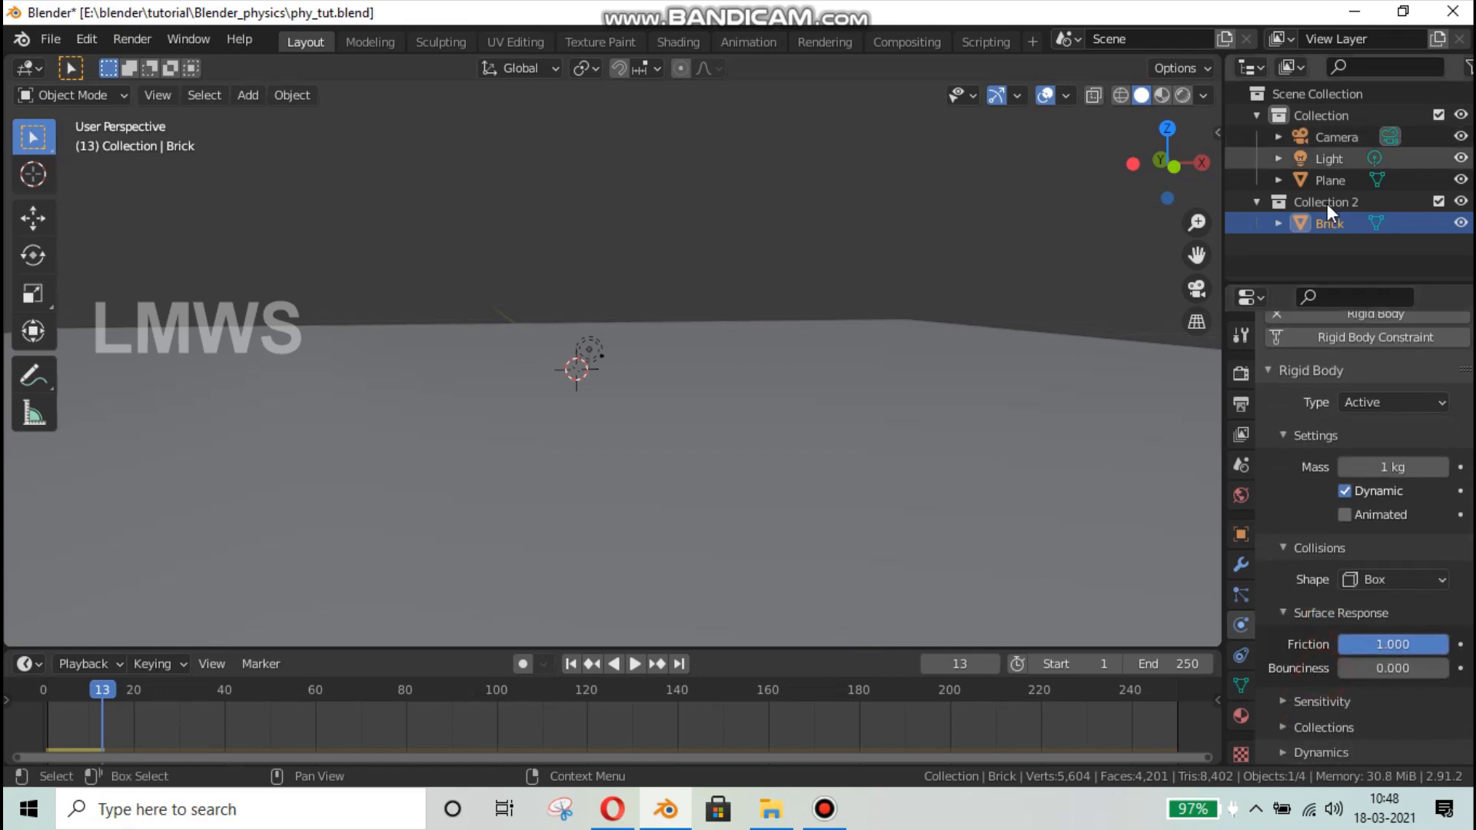
# - Set the Plane's surface friction to 1.000 and replay the simulation from the first frame
pyautogui.click(1331, 181)
pyautogui.moveTo(1374, 670); pyautogui.dragTo(1407, 670)
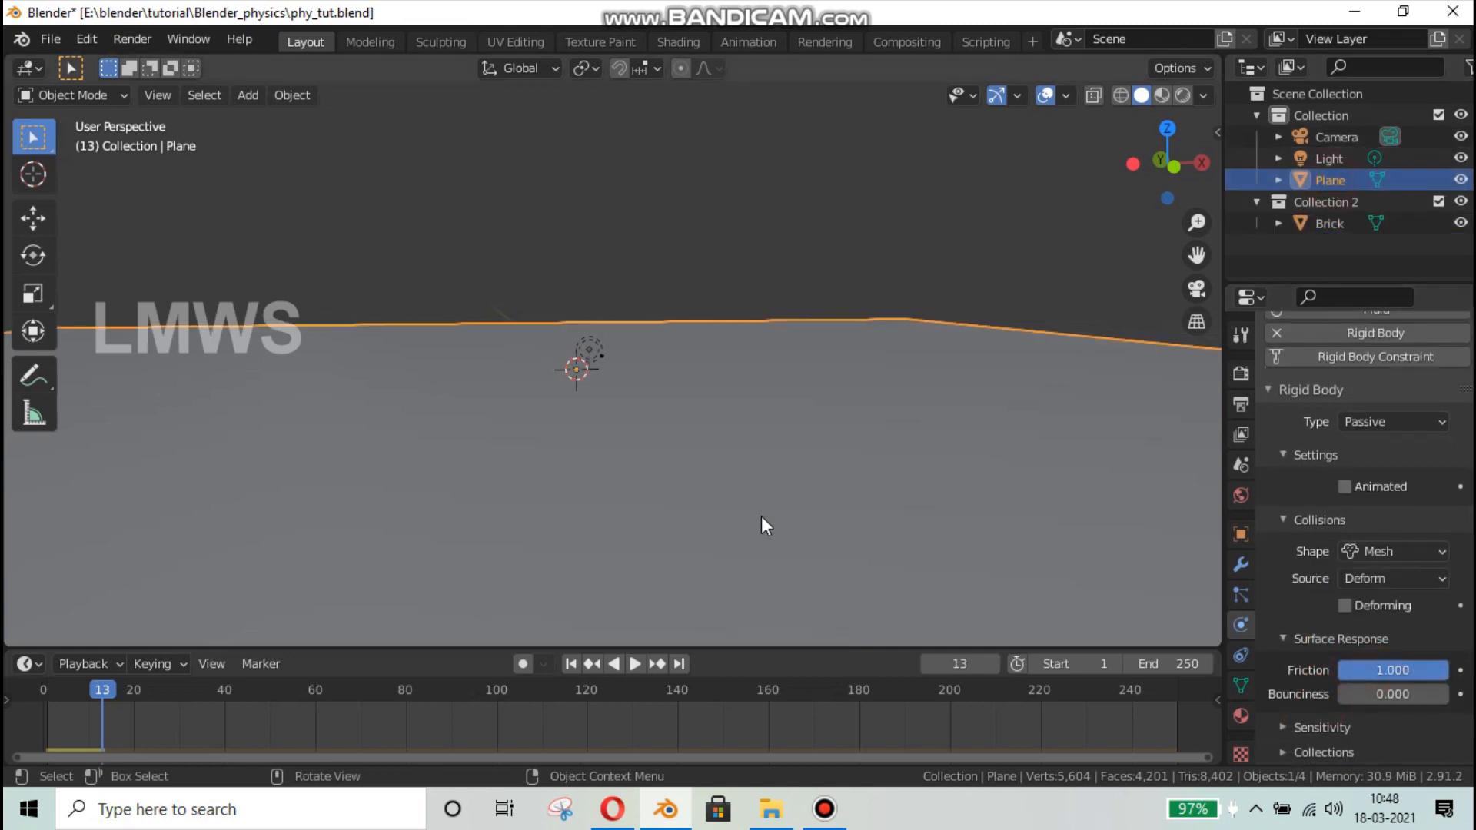
pyautogui.press('space')
pyautogui.press('space')
pyautogui.click(571, 663)
pyautogui.press('space')
pyautogui.press('space')
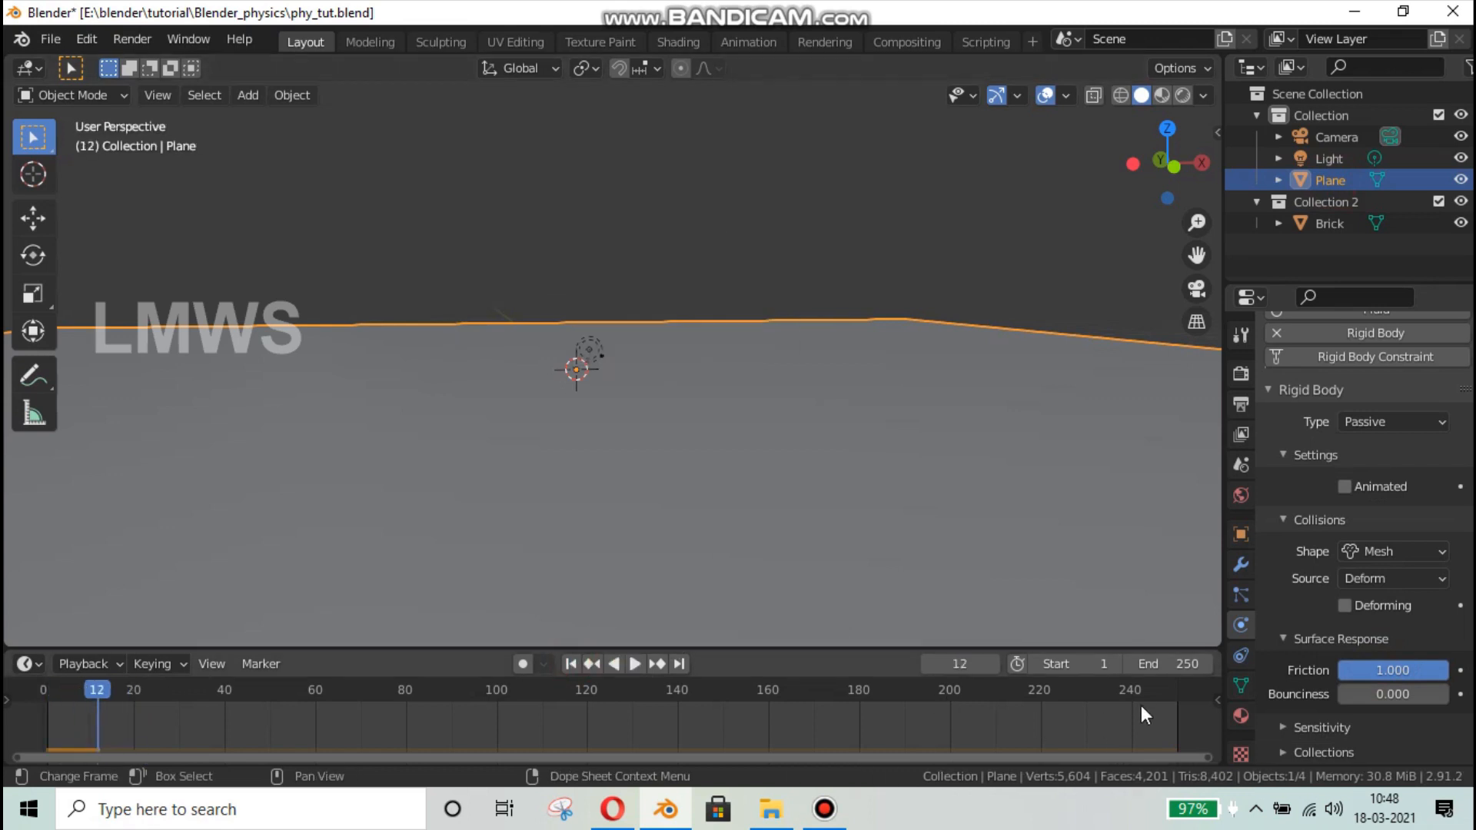
# - Check the playback near the end of the timeline and return the playhead to frame 0
pyautogui.click(1142, 700)
pyautogui.press('space')
pyautogui.press('space')
pyautogui.click(41, 695)
# - In Edit Mode on the Brick wall, select all linked bricks except the one in the lower corner by inverting the selection
pyautogui.scroll(5, 643, 277)
pyautogui.click(609, 123)
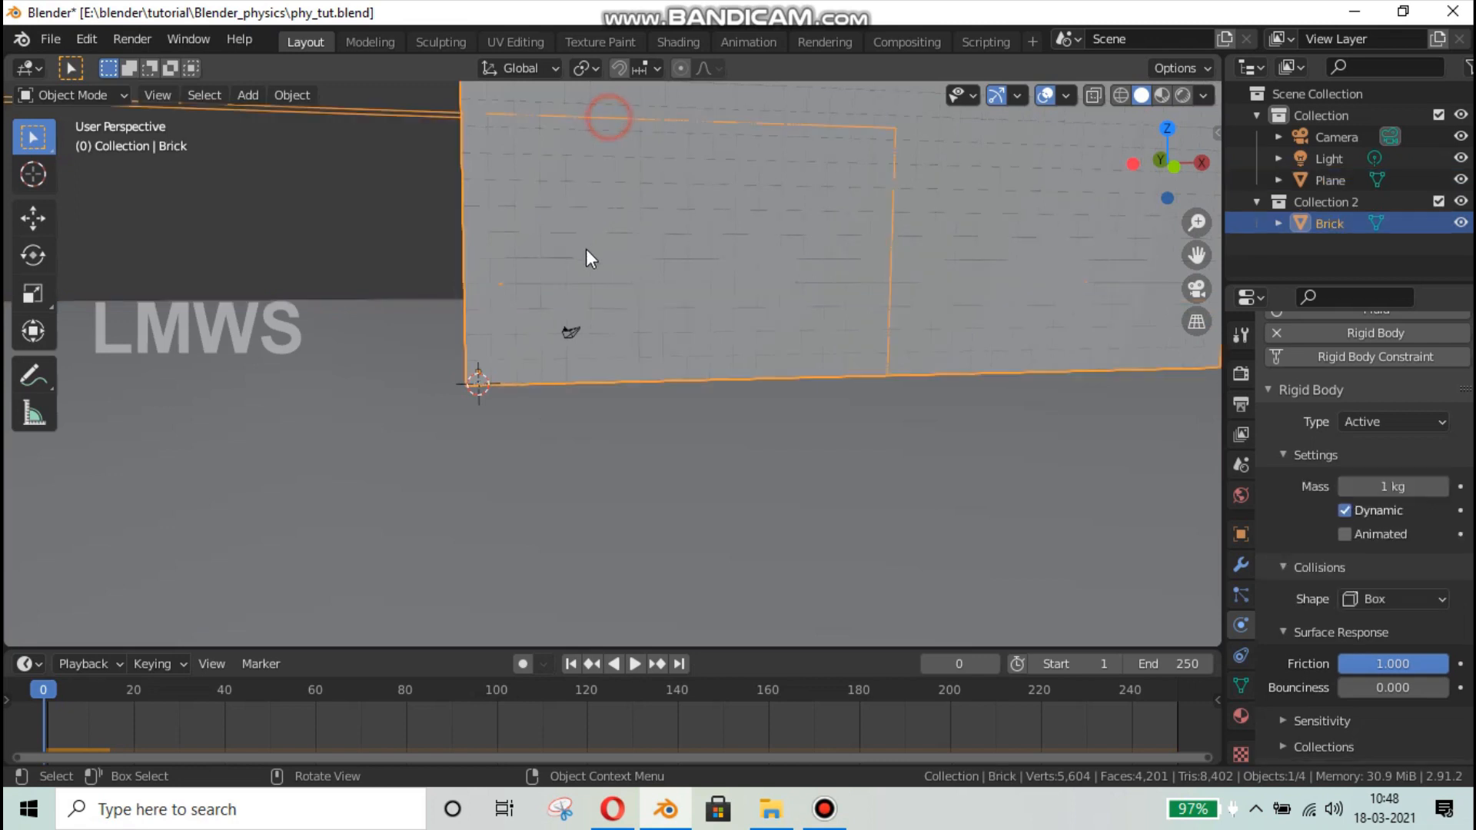
pyautogui.moveTo(587, 256); pyautogui.dragTo(797, 169, button='middle')
pyautogui.press('Tab')
pyautogui.scroll(2, 584, 461)
pyautogui.scroll(3, 667, 335)
pyautogui.scroll(2, 667, 336)
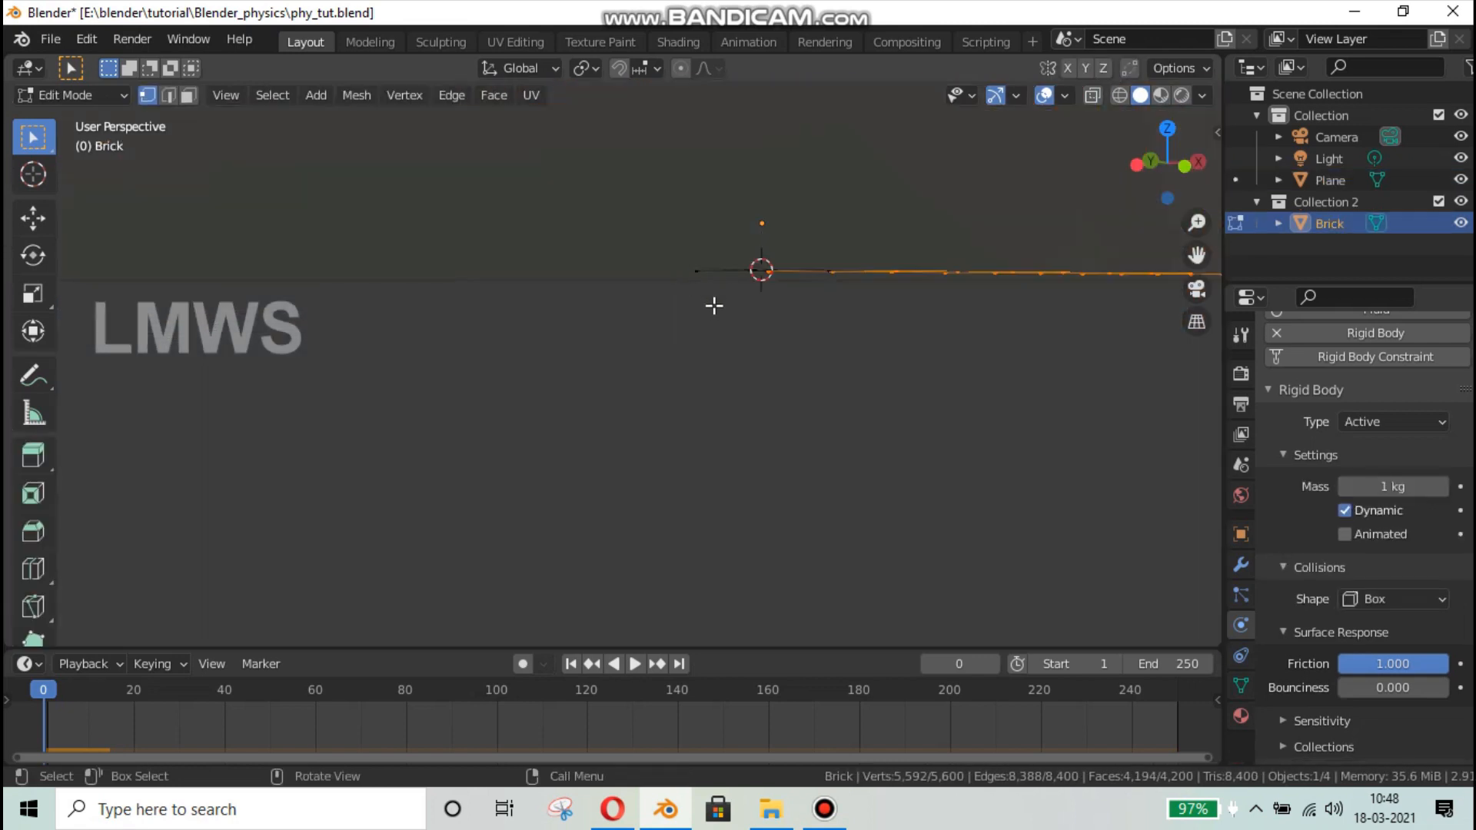
pyautogui.scroll(-2, 713, 306)
pyautogui.keyDown('shift'); pyautogui.moveTo(704, 269); pyautogui.dragTo(658, 337, button='middle'); pyautogui.keyUp('shift')
pyautogui.hotkey('alt', 'a')
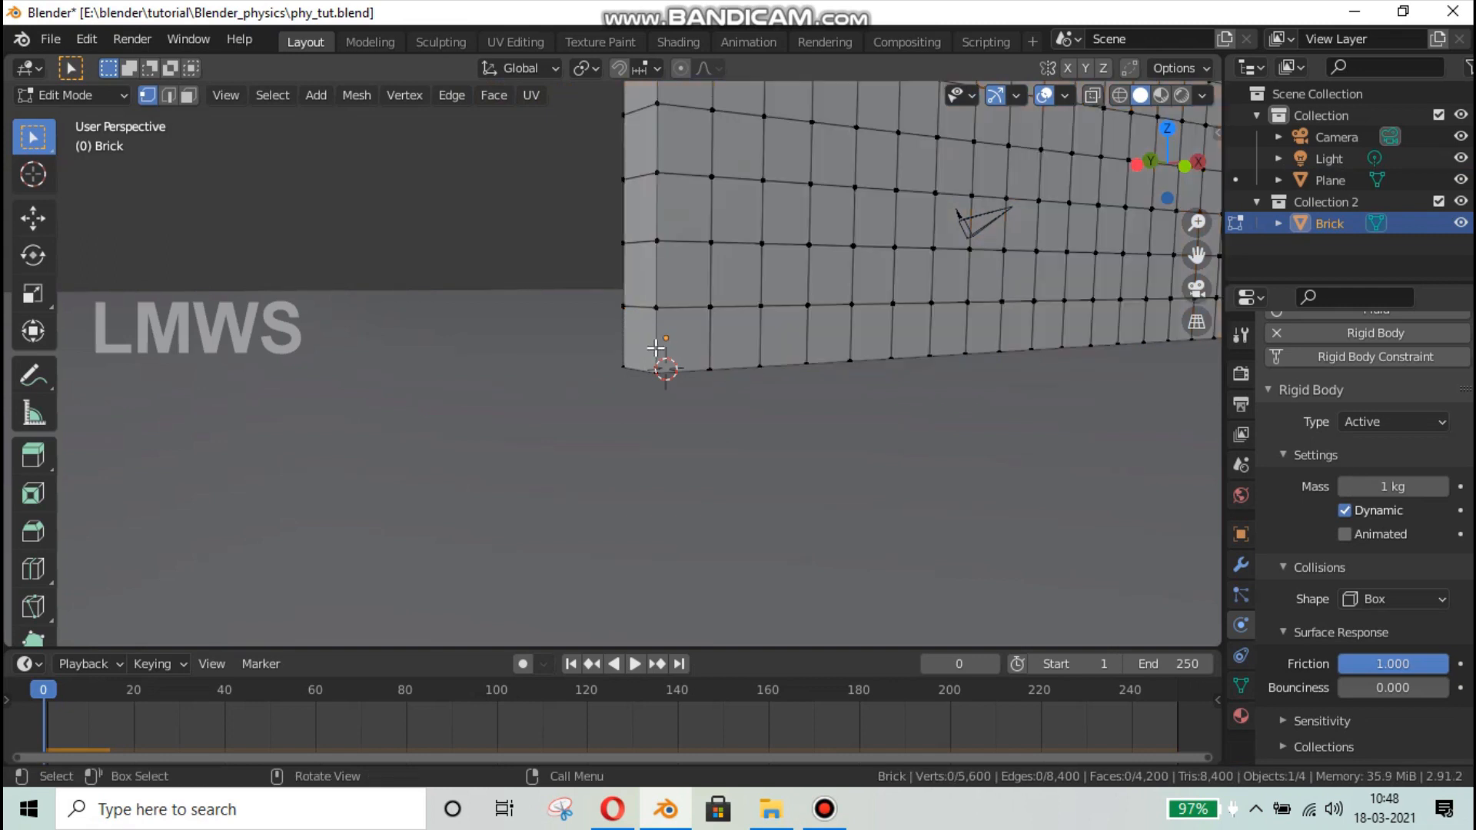
pyautogui.press('l')
pyautogui.hotkey('ctrl', 'i')
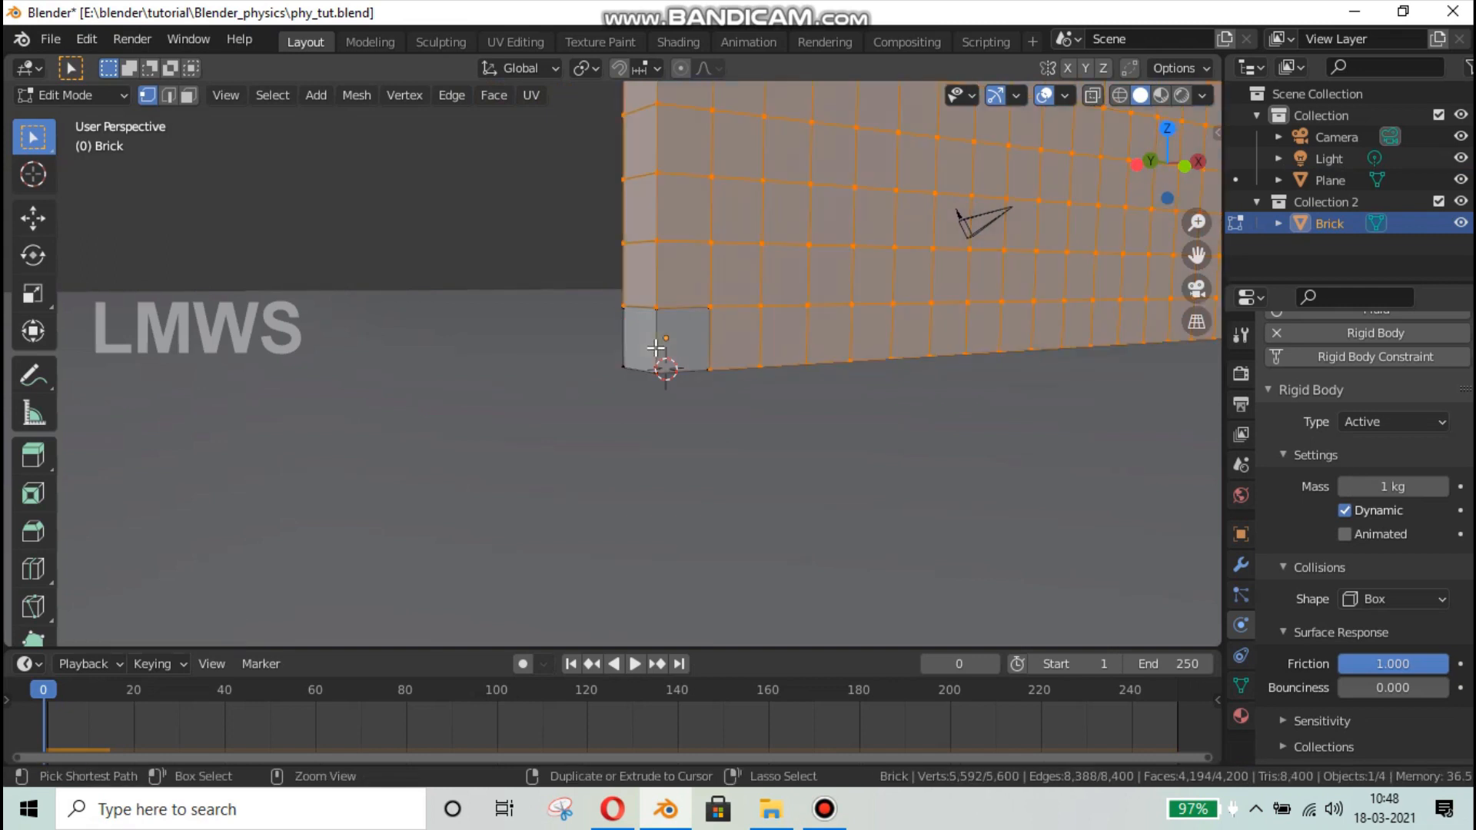
pyautogui.moveTo(662, 356)
pyautogui.mouseDown(button='middle')
pyautogui.moveTo(652, 368)
pyautogui.moveTo(669, 343)
pyautogui.mouseUp(button='middle')
# - Separate the Brick mesh into individual objects by loose parts and return to Object Mode
pyautogui.press('p')
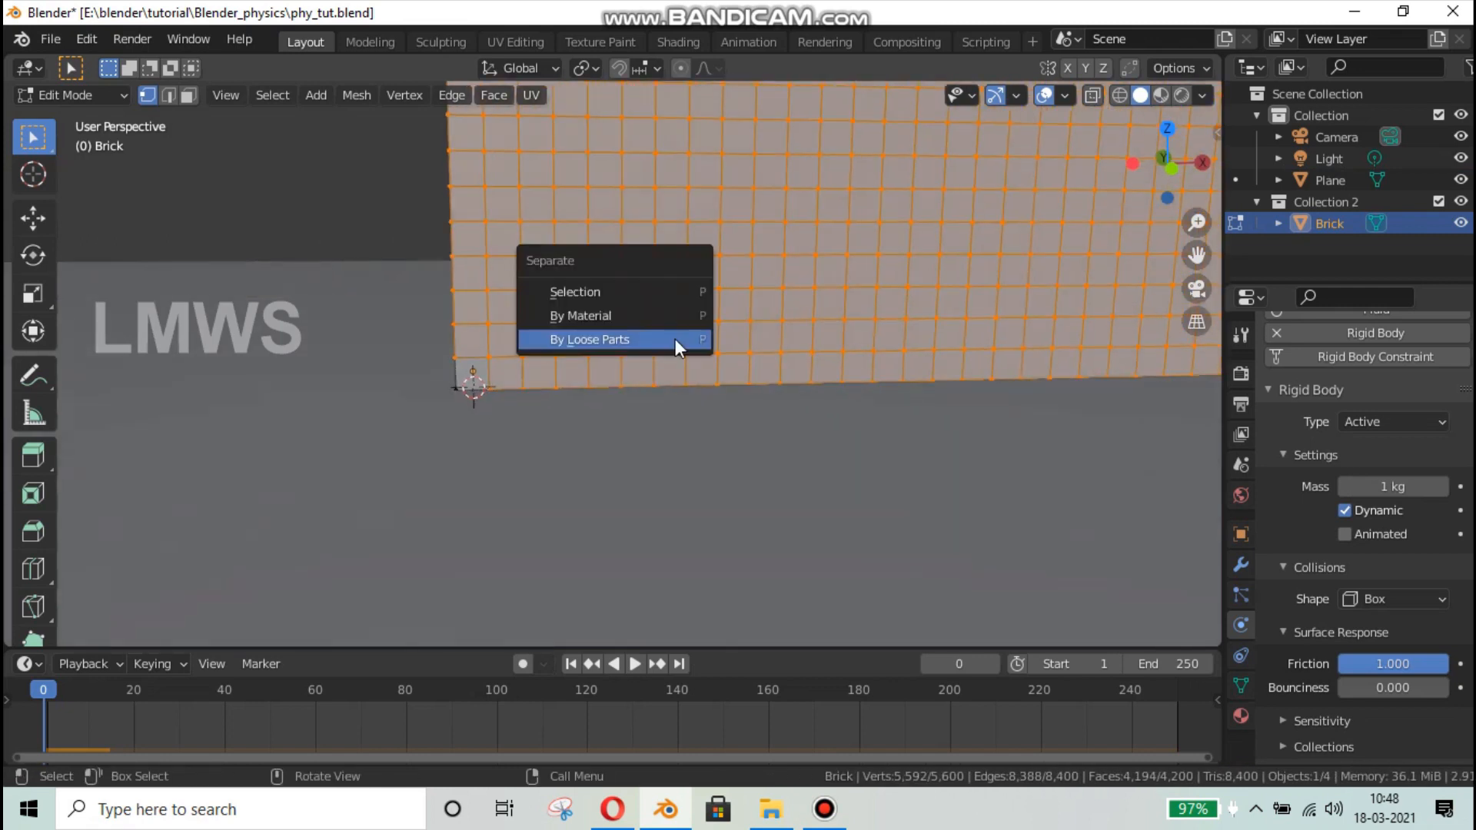
pyautogui.click(674, 339)
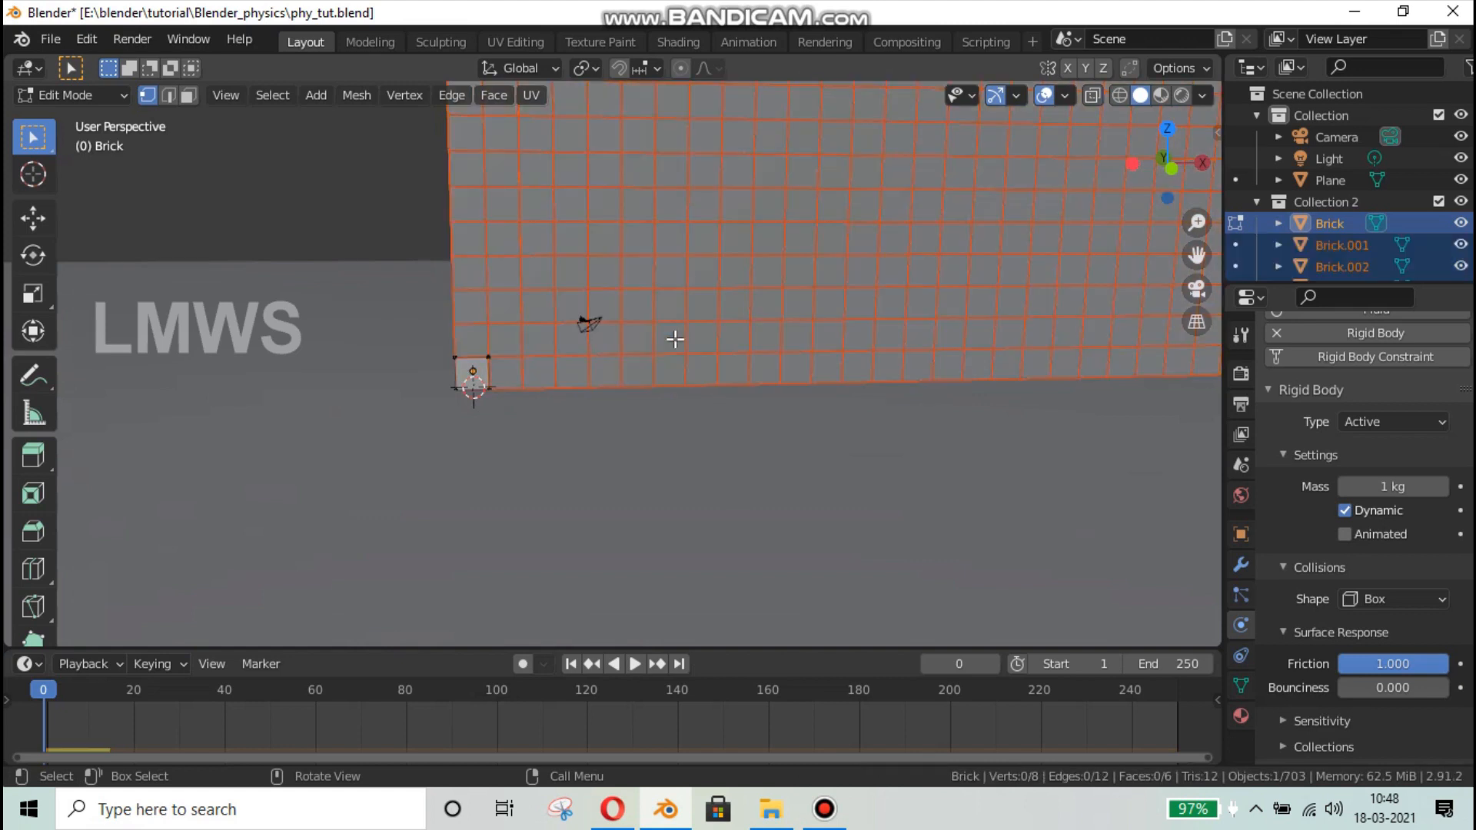
pyautogui.scroll(-6, 1379, 231)
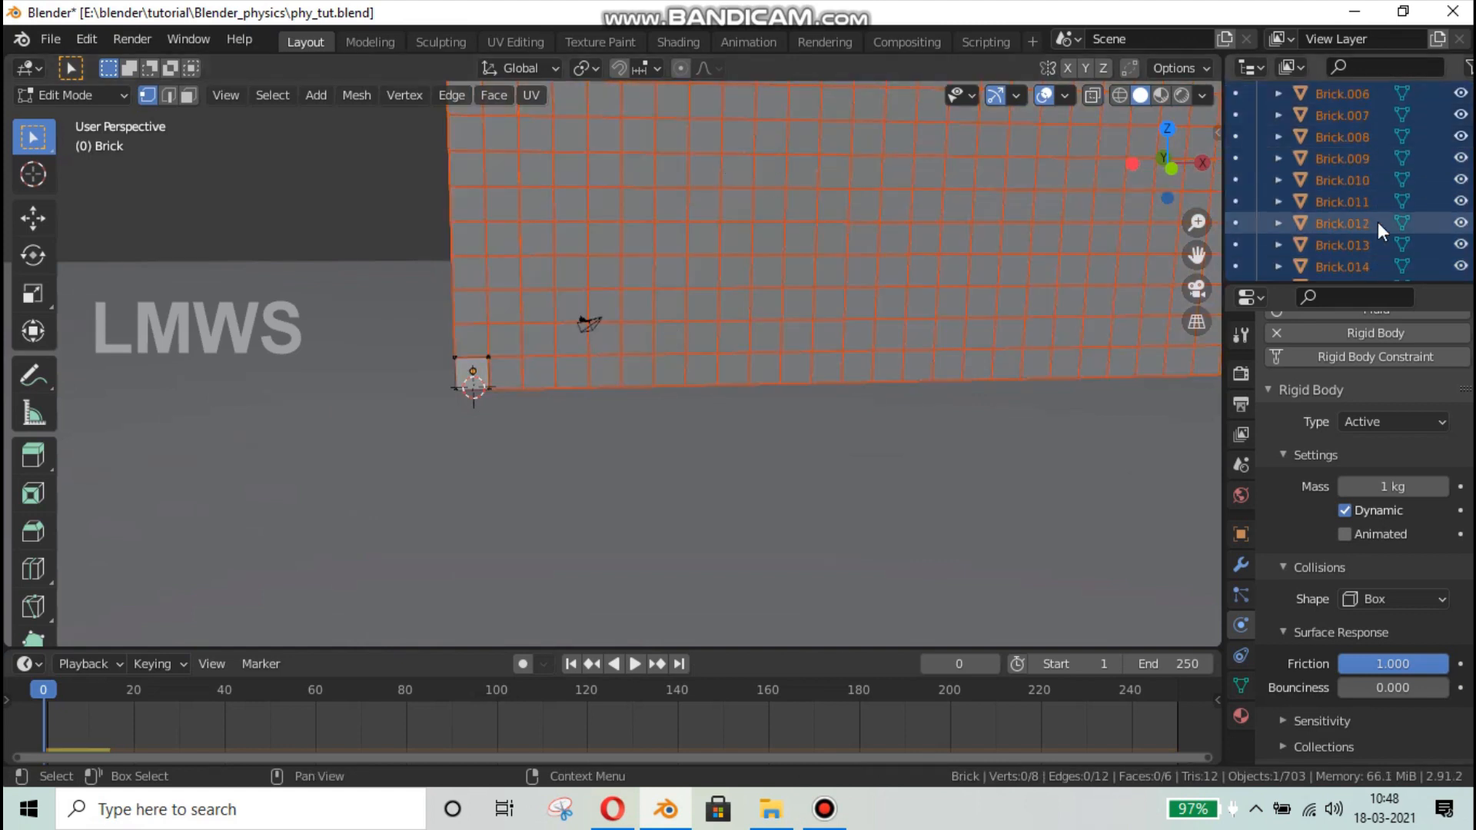
pyautogui.press('Tab')
pyautogui.scroll(-5, 742, 395)
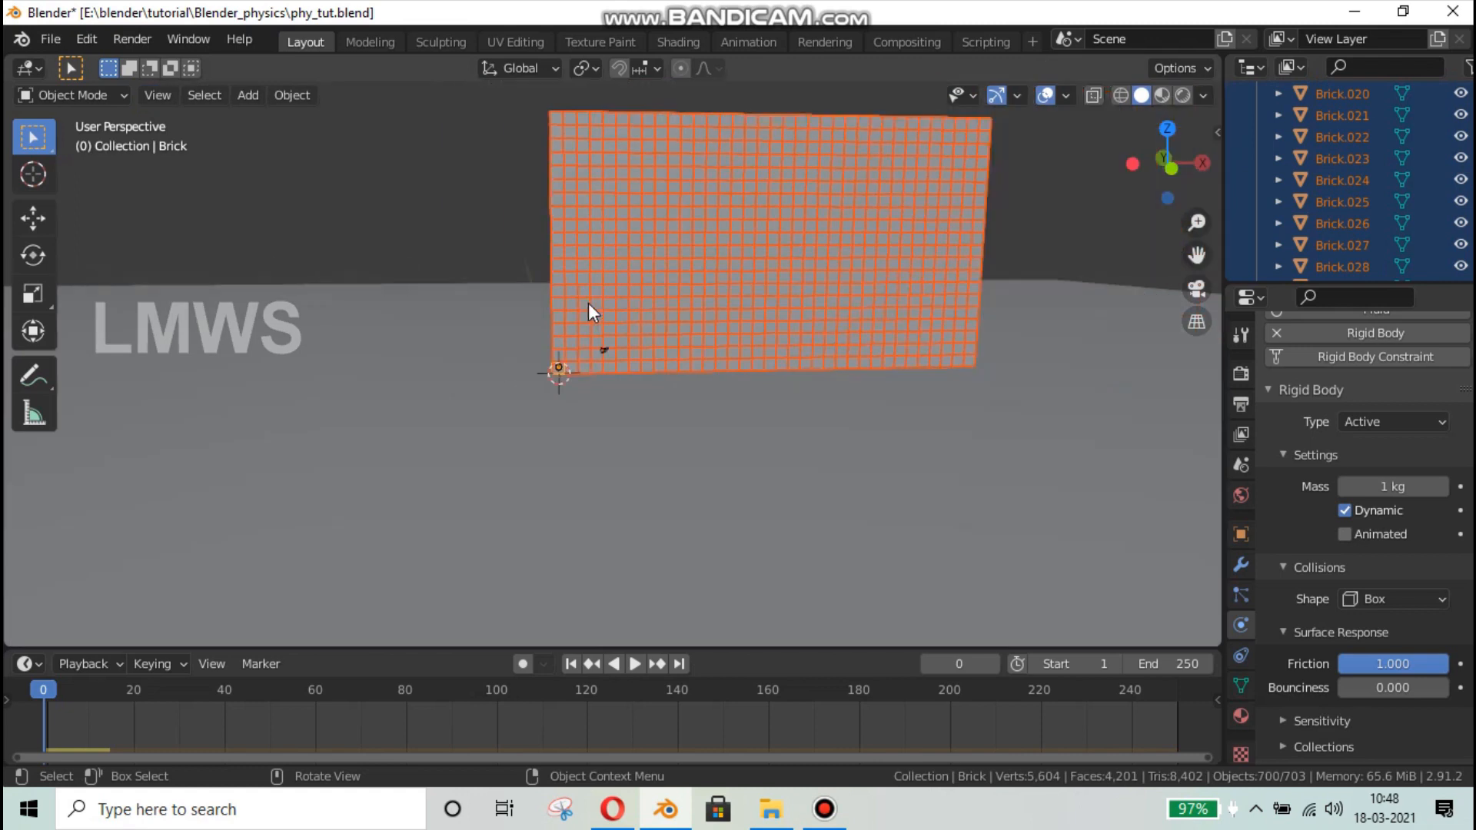
# - Try to box-select only the brick in the wall's lower corner
pyautogui.keyDown('shift'); pyautogui.moveTo(742, 388); pyautogui.dragTo(712, 438, button='middle'); pyautogui.keyUp('shift')
pyautogui.scroll(7, 708, 387)
pyautogui.keyDown('shift'); pyautogui.moveTo(672, 327); pyautogui.dragTo(933, 77, button='middle'); pyautogui.keyUp('shift')
pyautogui.moveTo(567, 415); pyautogui.dragTo(617, 441)
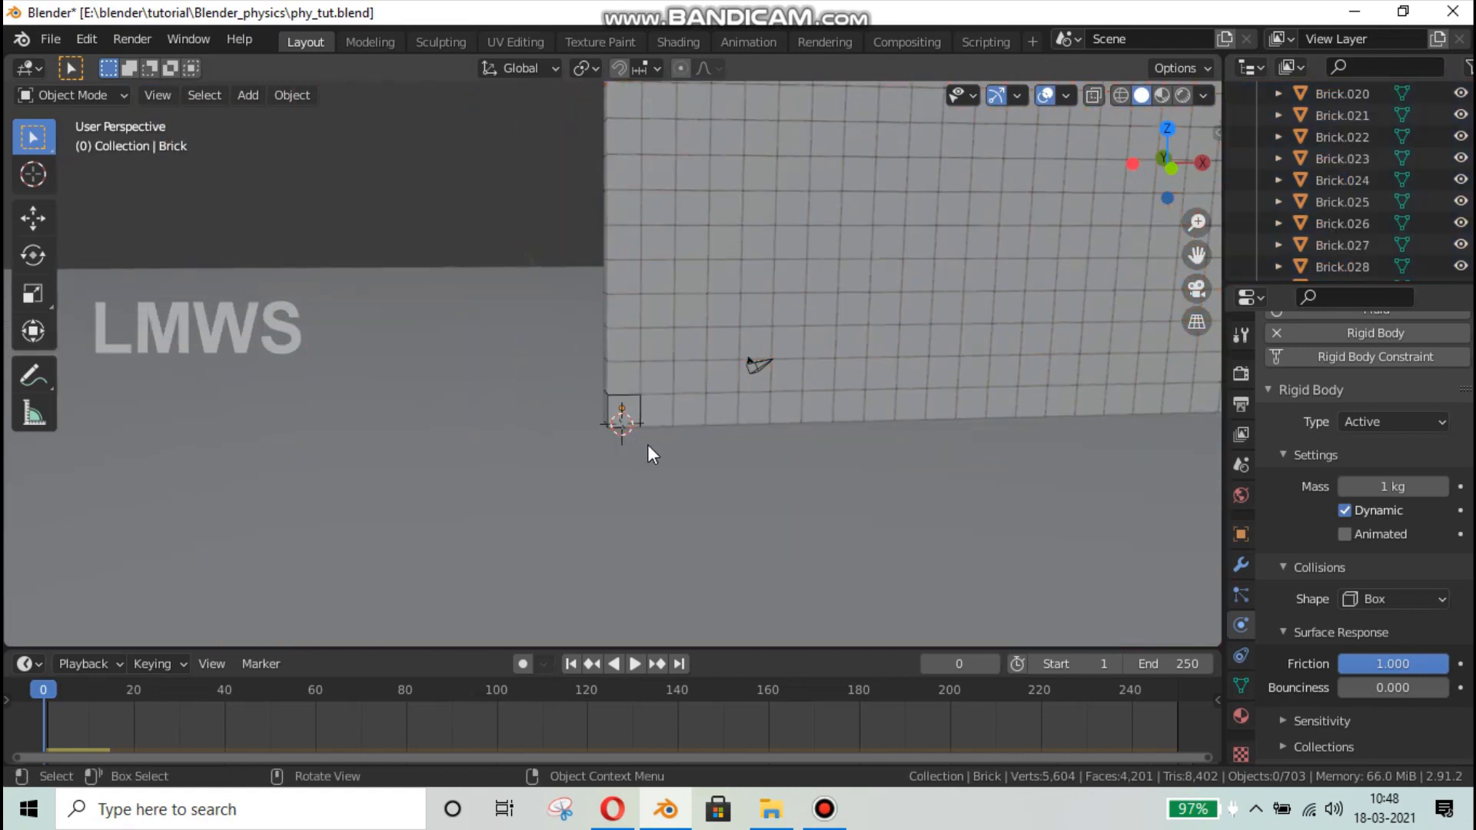
# - Hide the collection holding the camera, light and plane in the viewport
pyautogui.scroll(-3, 644, 443)
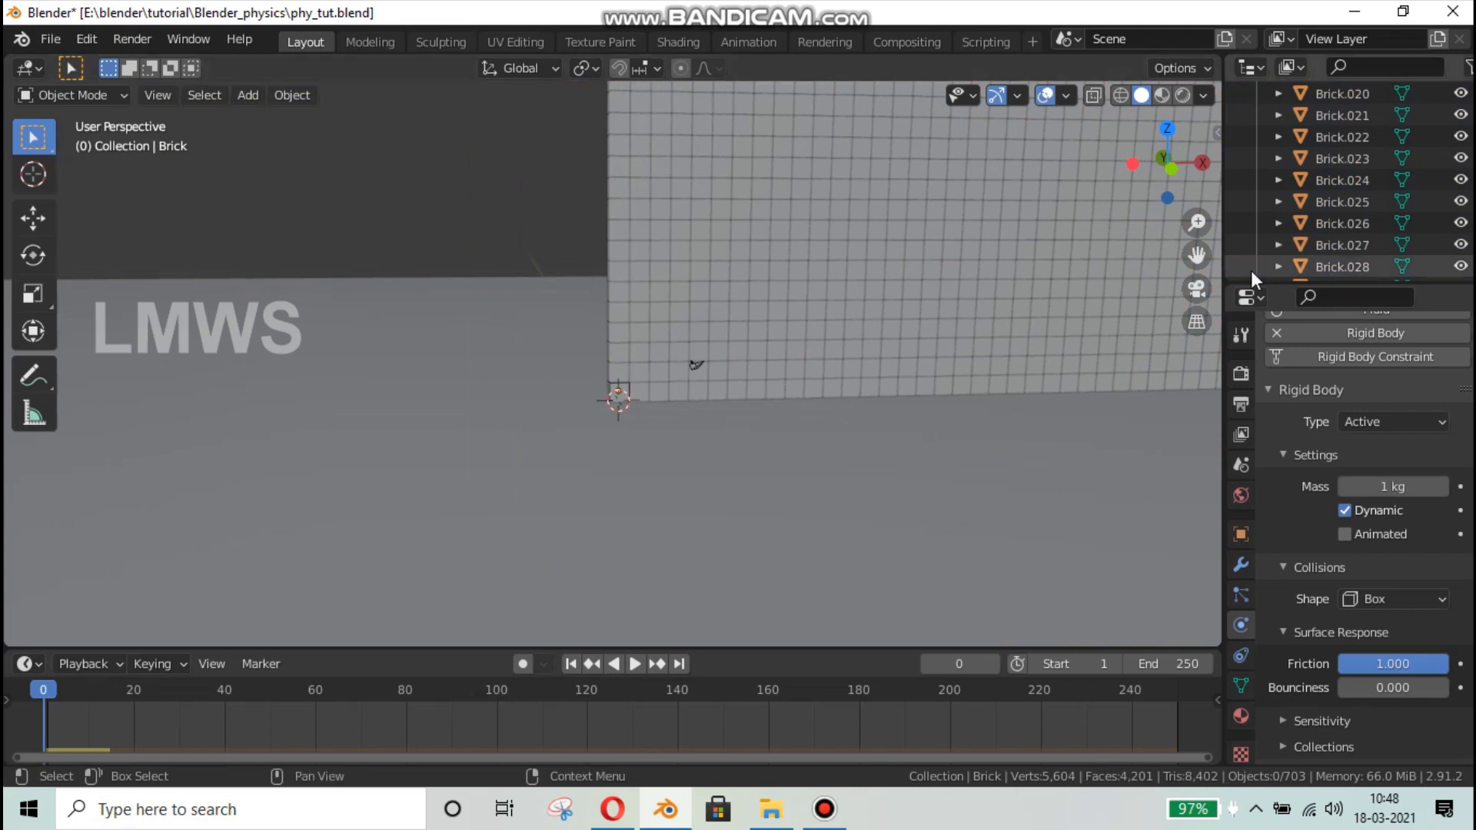
pyautogui.scroll(10, 1407, 155)
pyautogui.scroll(4, 1407, 155)
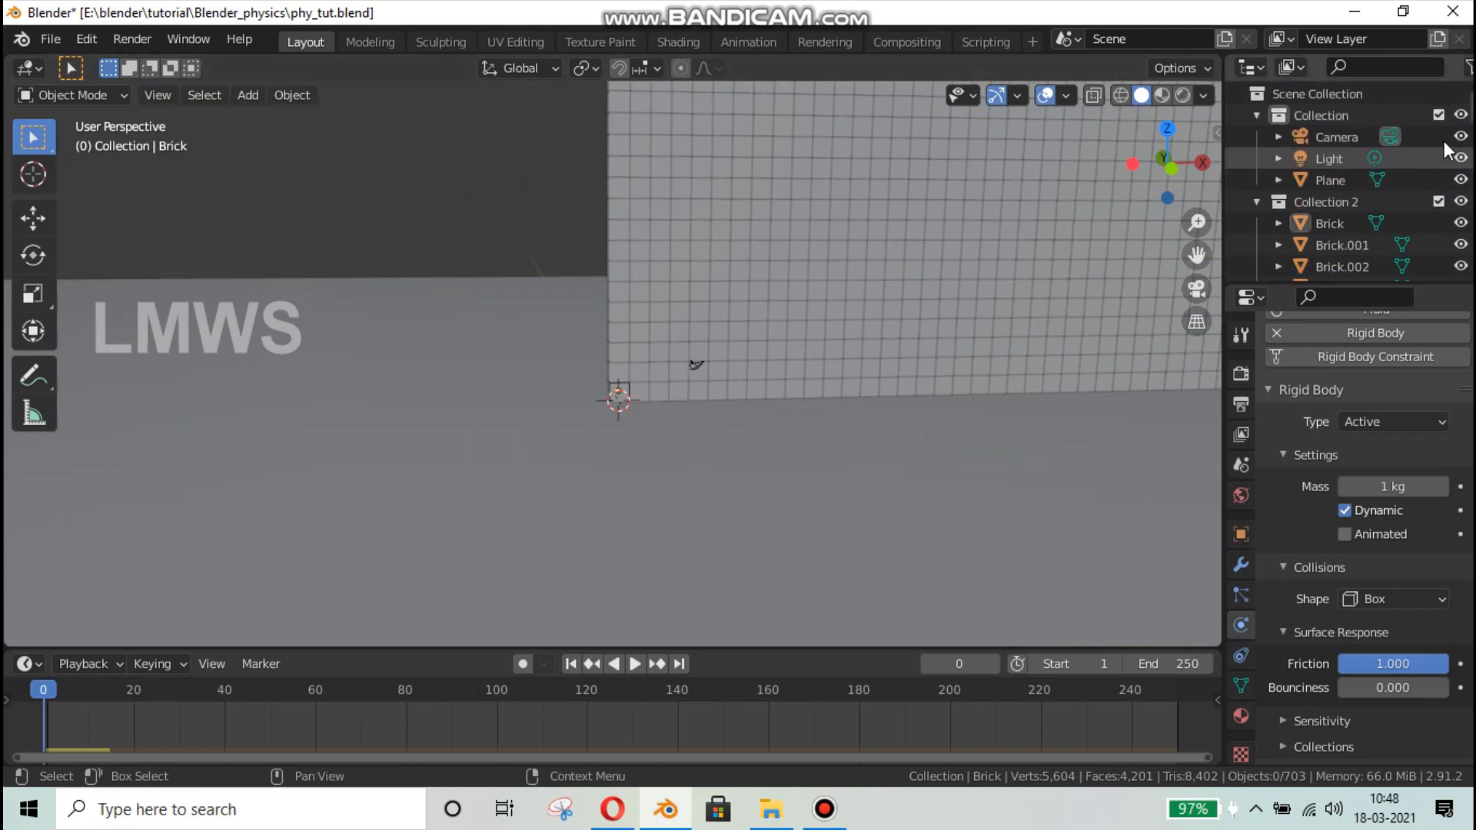
pyautogui.click(1460, 115)
pyautogui.scroll(4, 611, 482)
pyautogui.scroll(5, 607, 478)
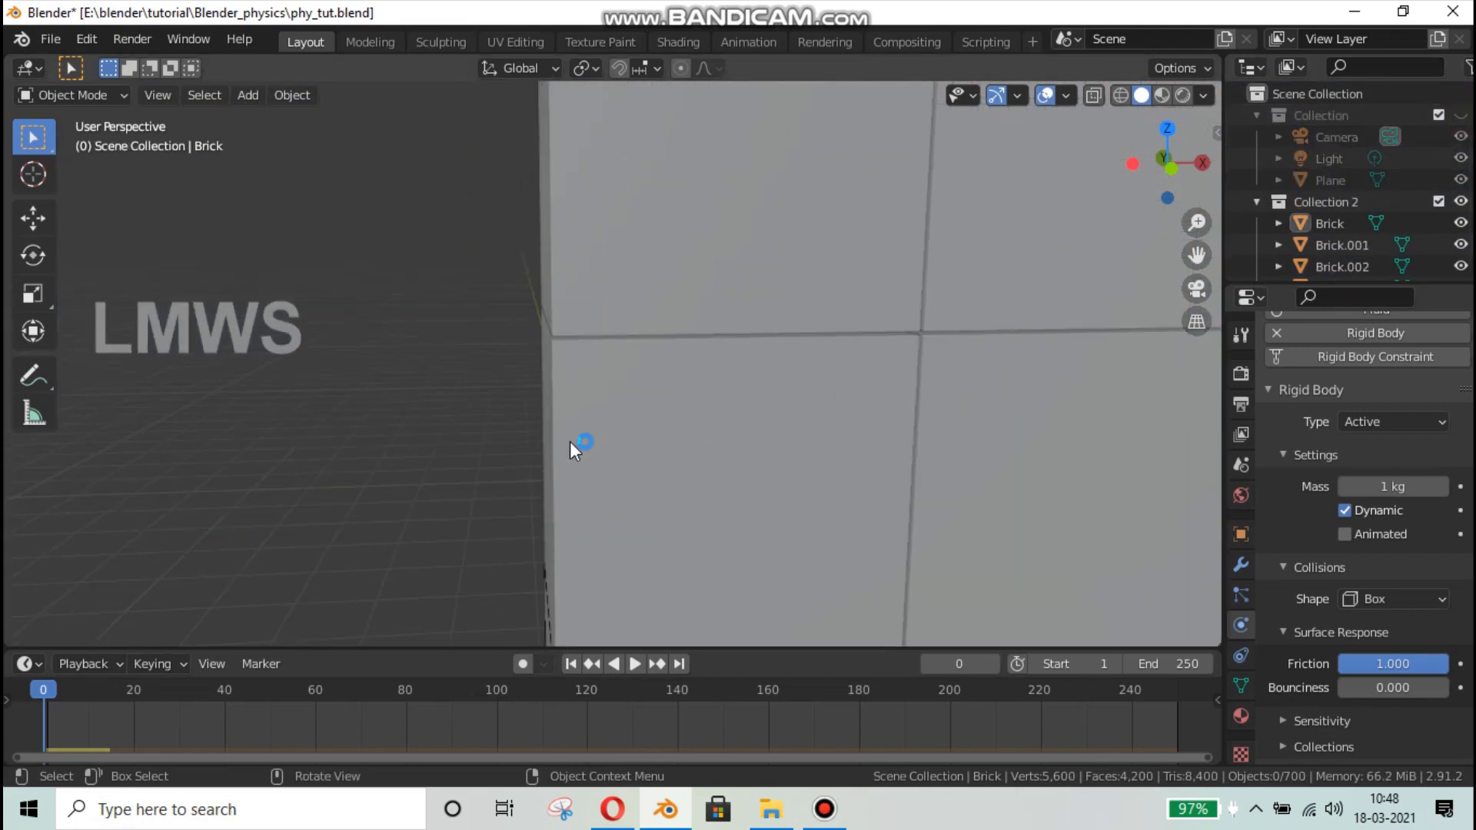
pyautogui.scroll(-5, 572, 449)
# - Switch the corner brick into Edit Mode and back to Object Mode
pyautogui.press('Tab')
pyautogui.press('Tab')
pyautogui.click(607, 439)
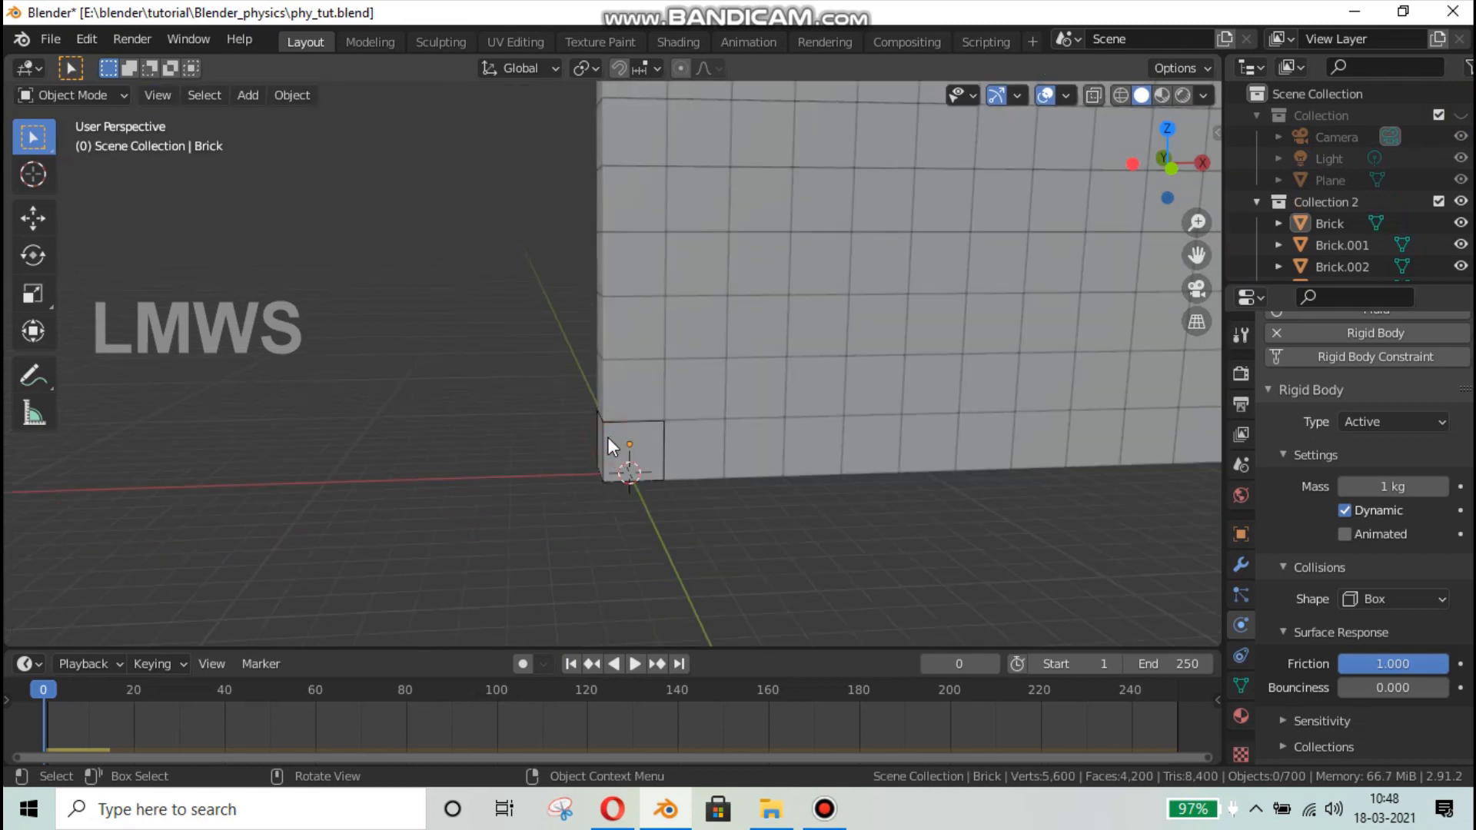
pyautogui.press('Tab')
pyautogui.click(114, 104)
pyautogui.click(97, 123)
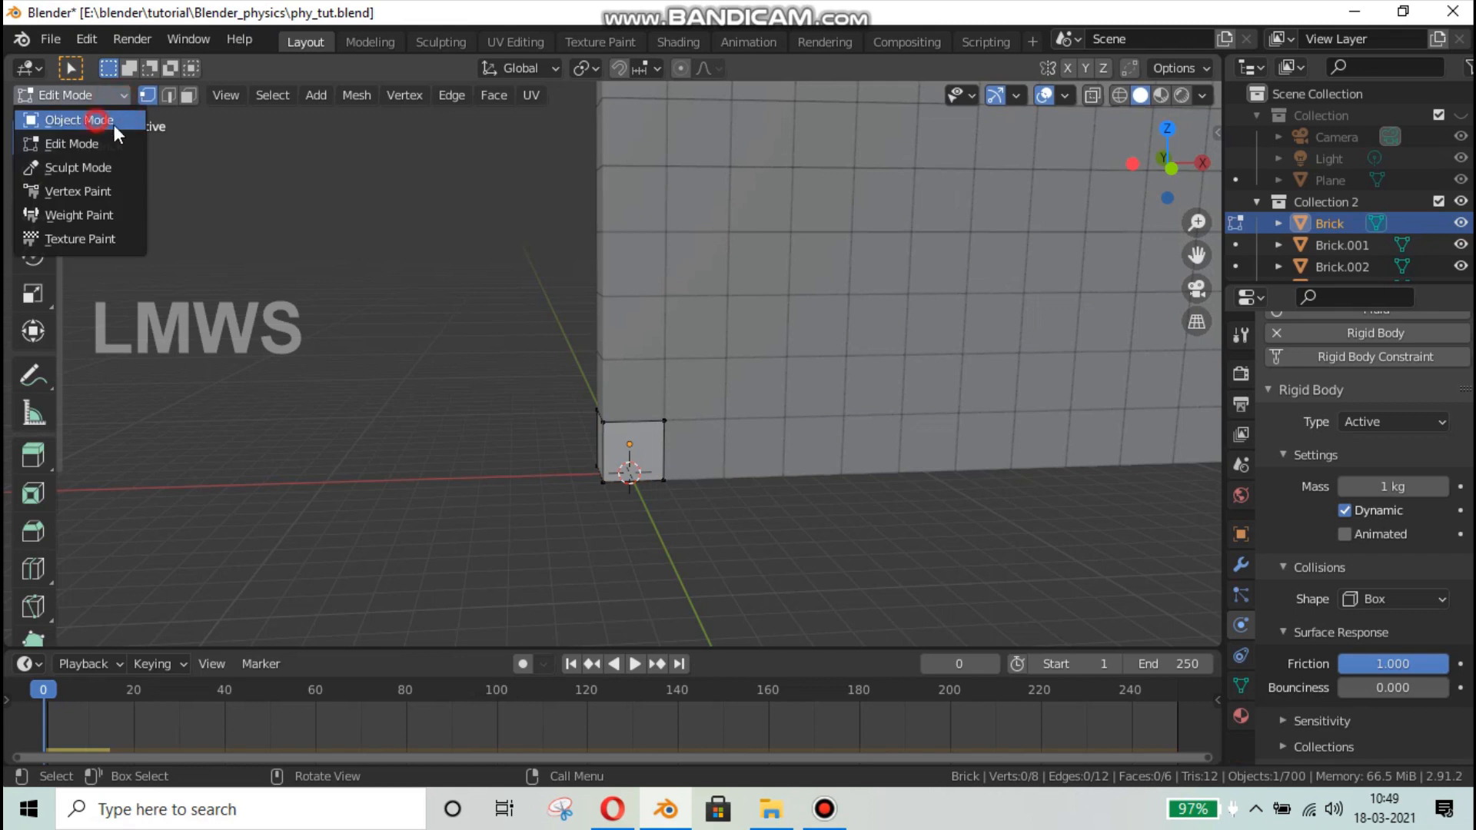
# - Select every brick except the wall's lower corner brick by selecting that one and inverting the selection
pyautogui.click(712, 259)
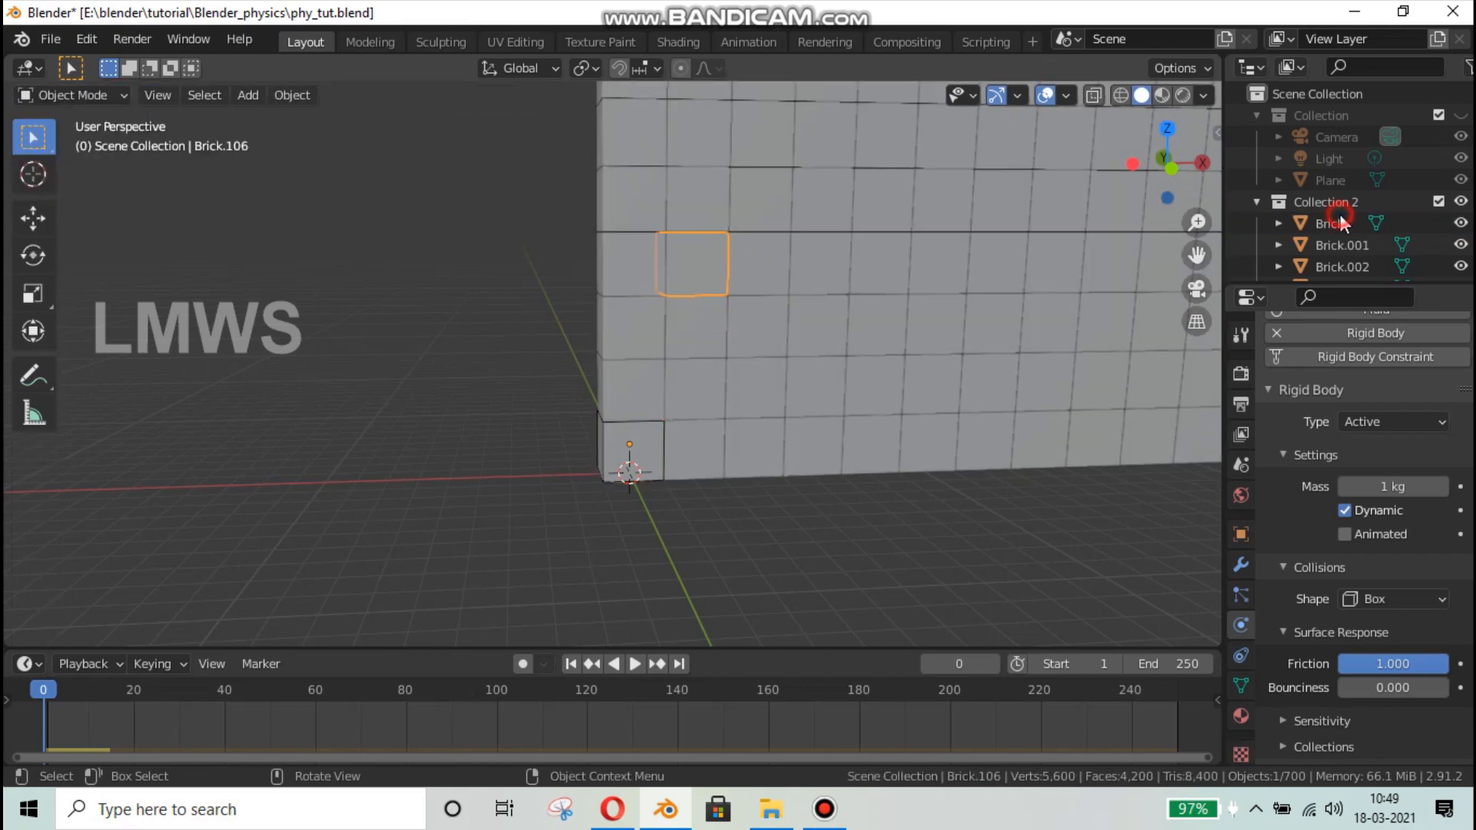
pyautogui.scroll(-3, 1343, 239)
pyautogui.click(740, 368)
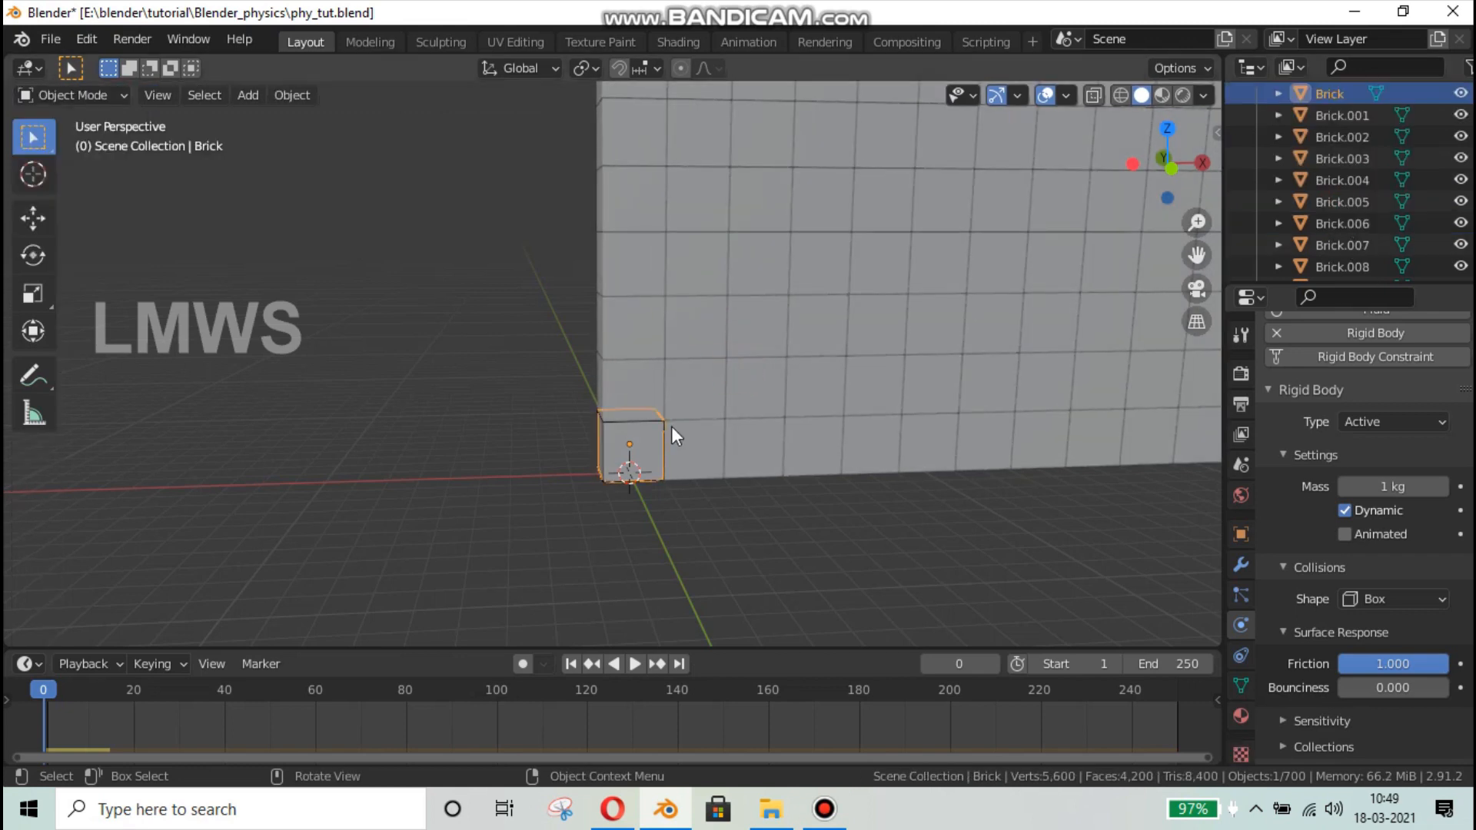
pyautogui.click(631, 435)
pyautogui.hotkey('ctrl', 'i')
pyautogui.scroll(-5, 644, 423)
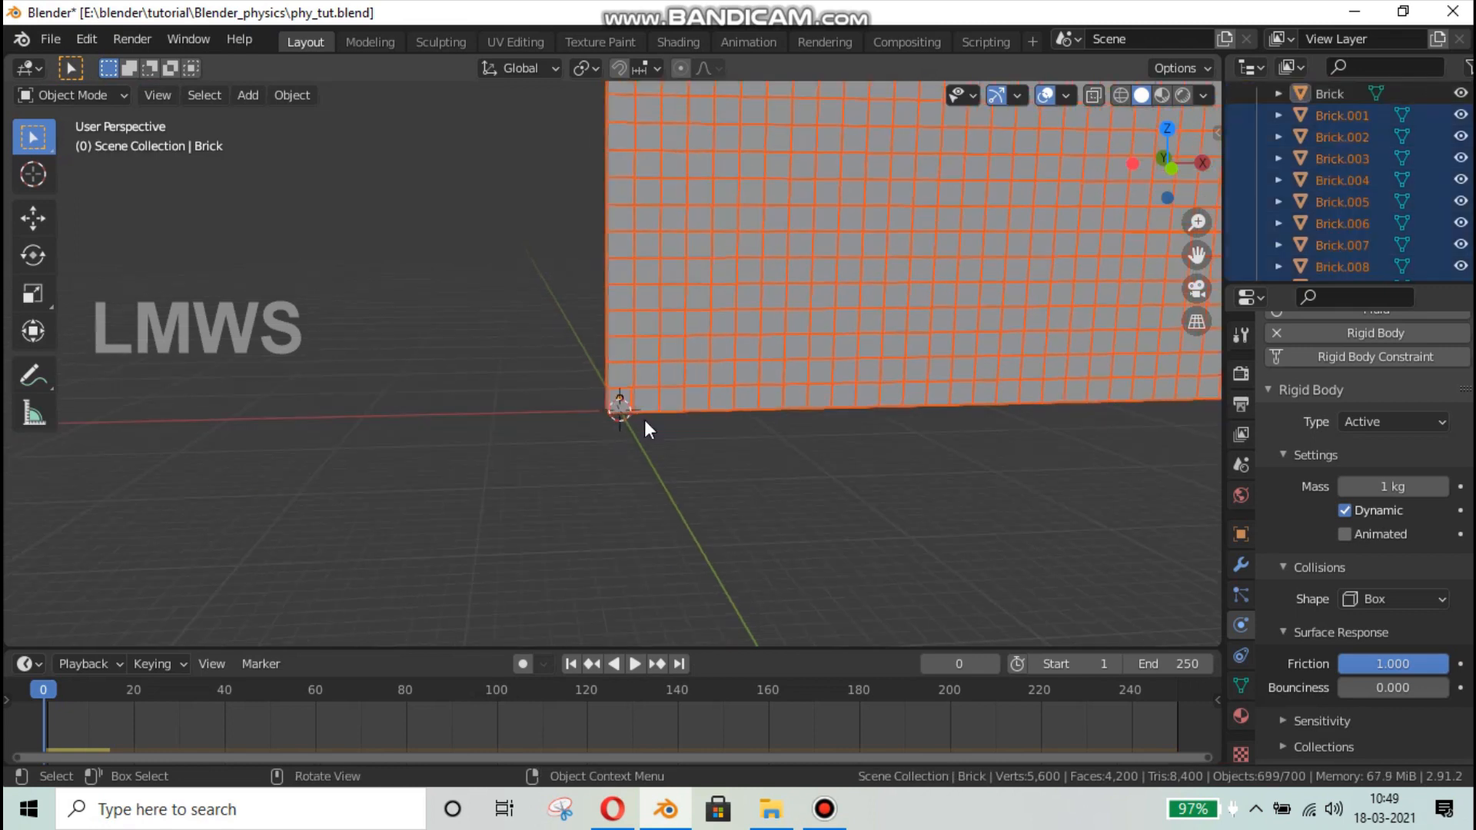
pyautogui.scroll(3, 686, 439)
pyautogui.scroll(6, 532, 603)
pyautogui.scroll(-5, 569, 577)
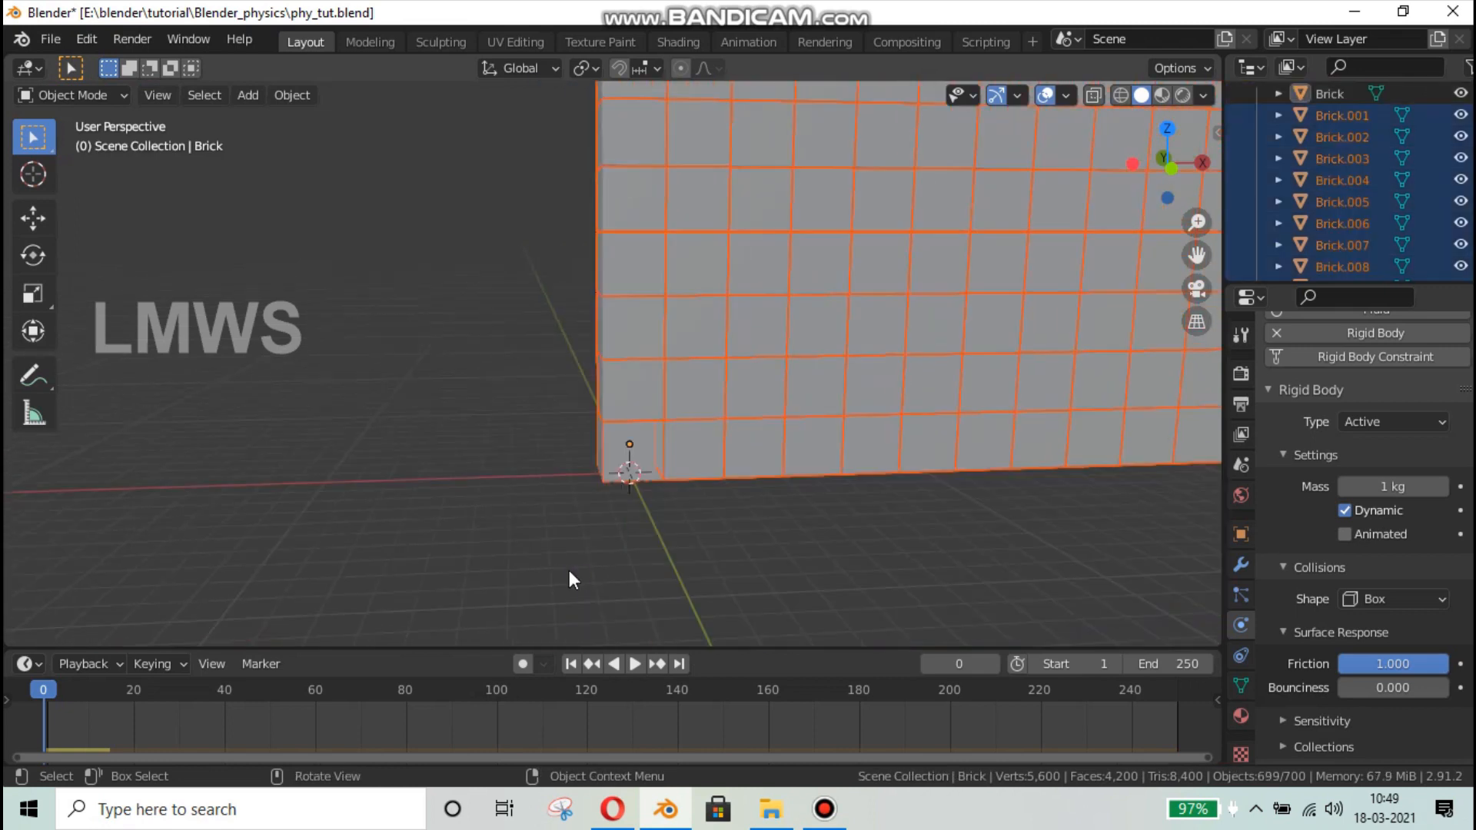
pyautogui.scroll(-2, 648, 557)
pyautogui.press('g')
pyautogui.press('Escape')
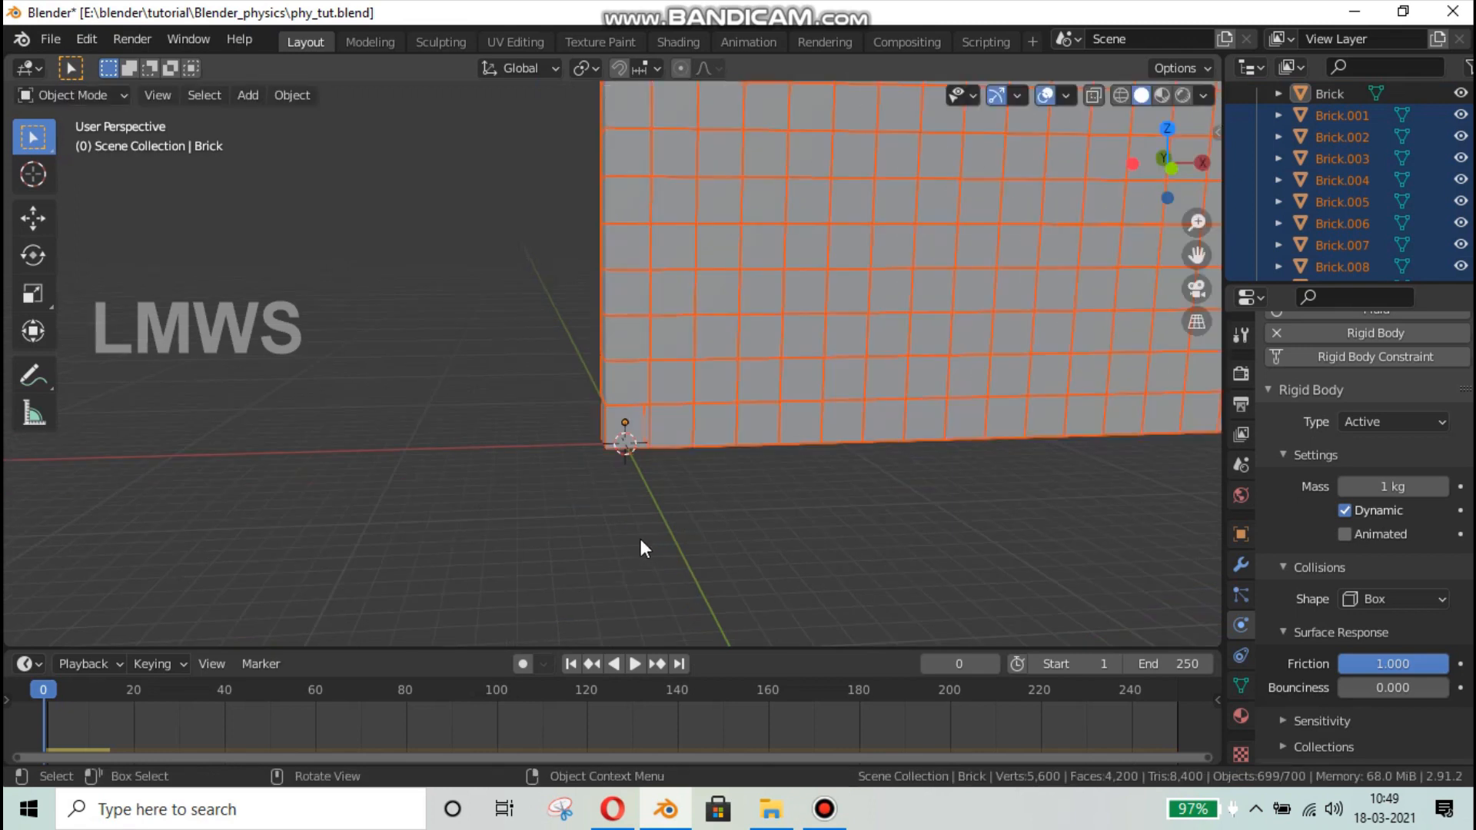
pyautogui.scroll(3, 666, 479)
pyautogui.scroll(-5, 666, 477)
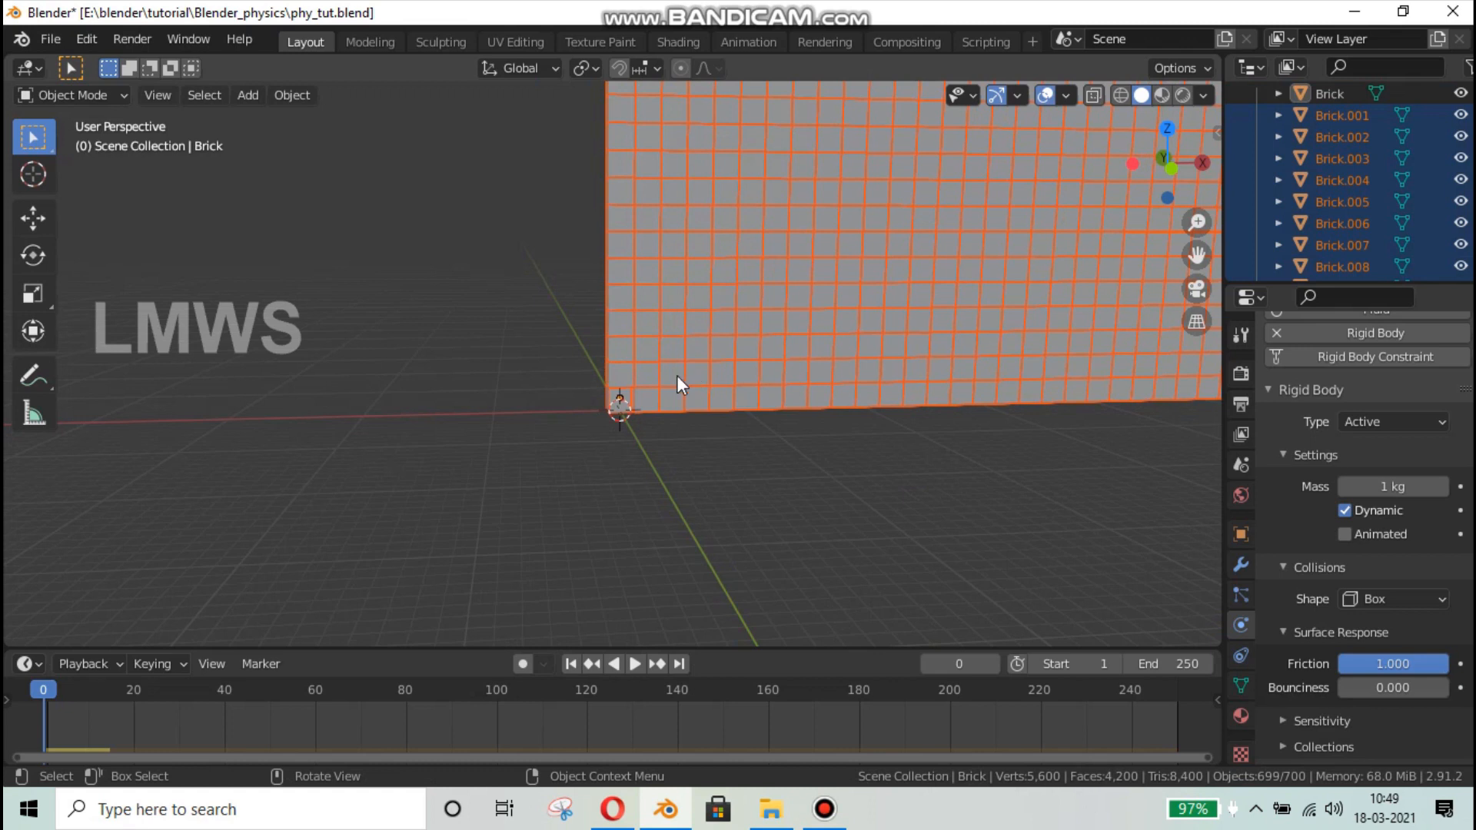
pyautogui.scroll(2, 595, 452)
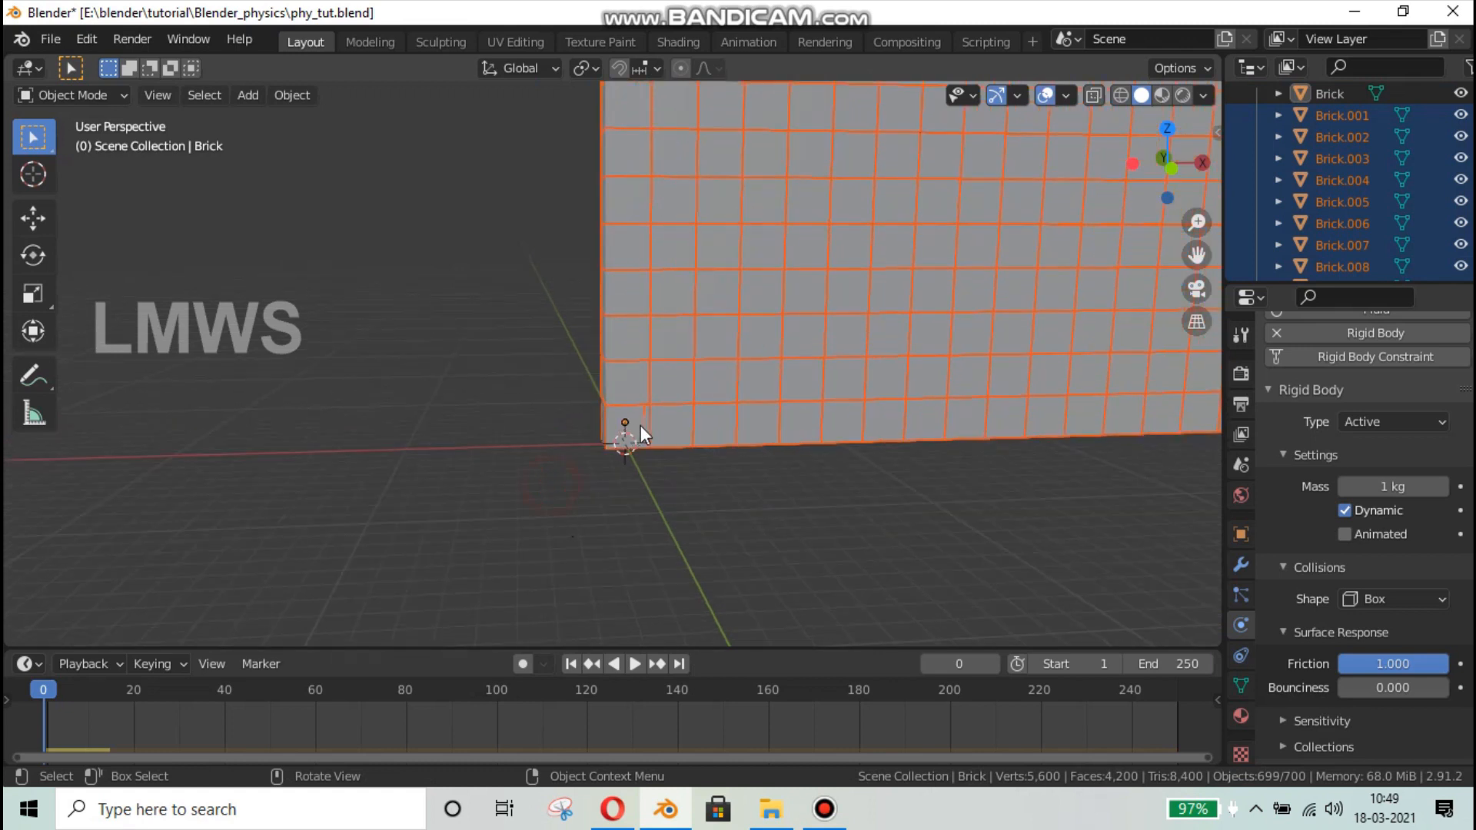
# - Select the lower corner brick, and extend the selection to all bricks while keeping it as the active object
pyautogui.click(623, 444)
pyautogui.scroll(6, 581, 477)
pyautogui.moveTo(559, 504); pyautogui.dragTo(557, 513)
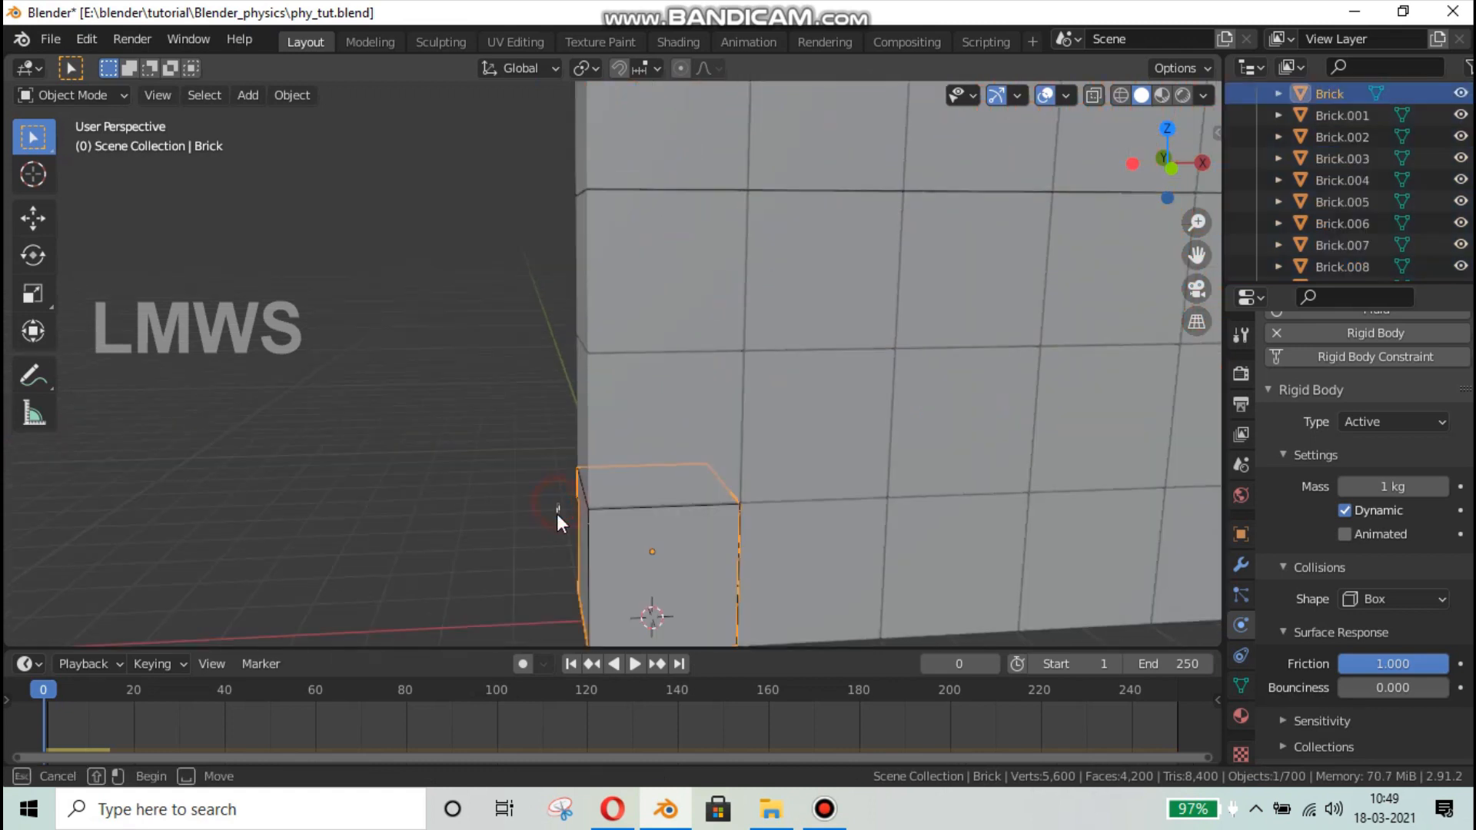
pyautogui.scroll(-4, 547, 482)
pyautogui.press('a')
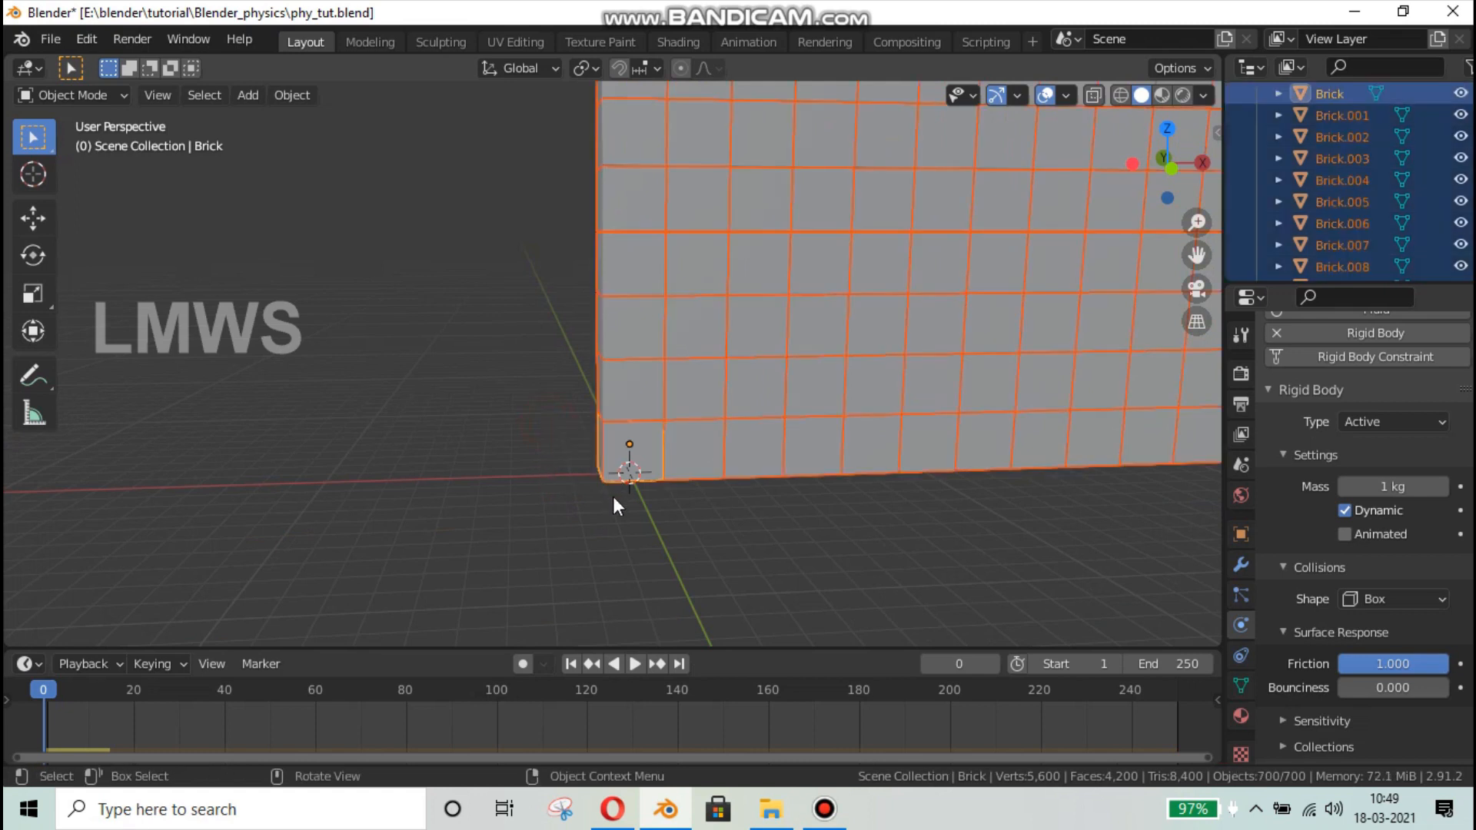
pyautogui.scroll(2, 532, 500)
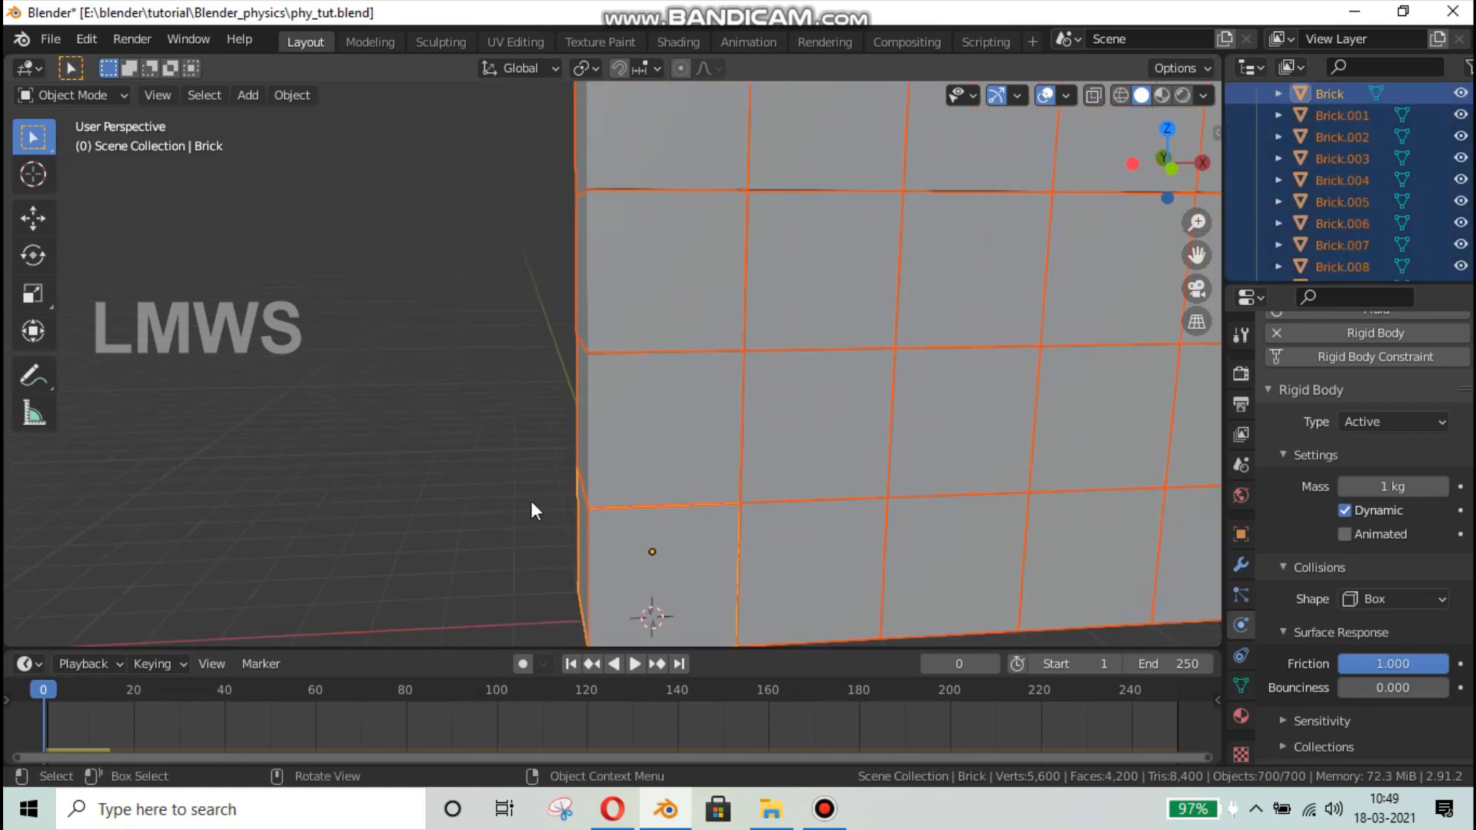
# - Select only the wall's lower corner brick and hide it in the viewport
pyautogui.click(596, 532)
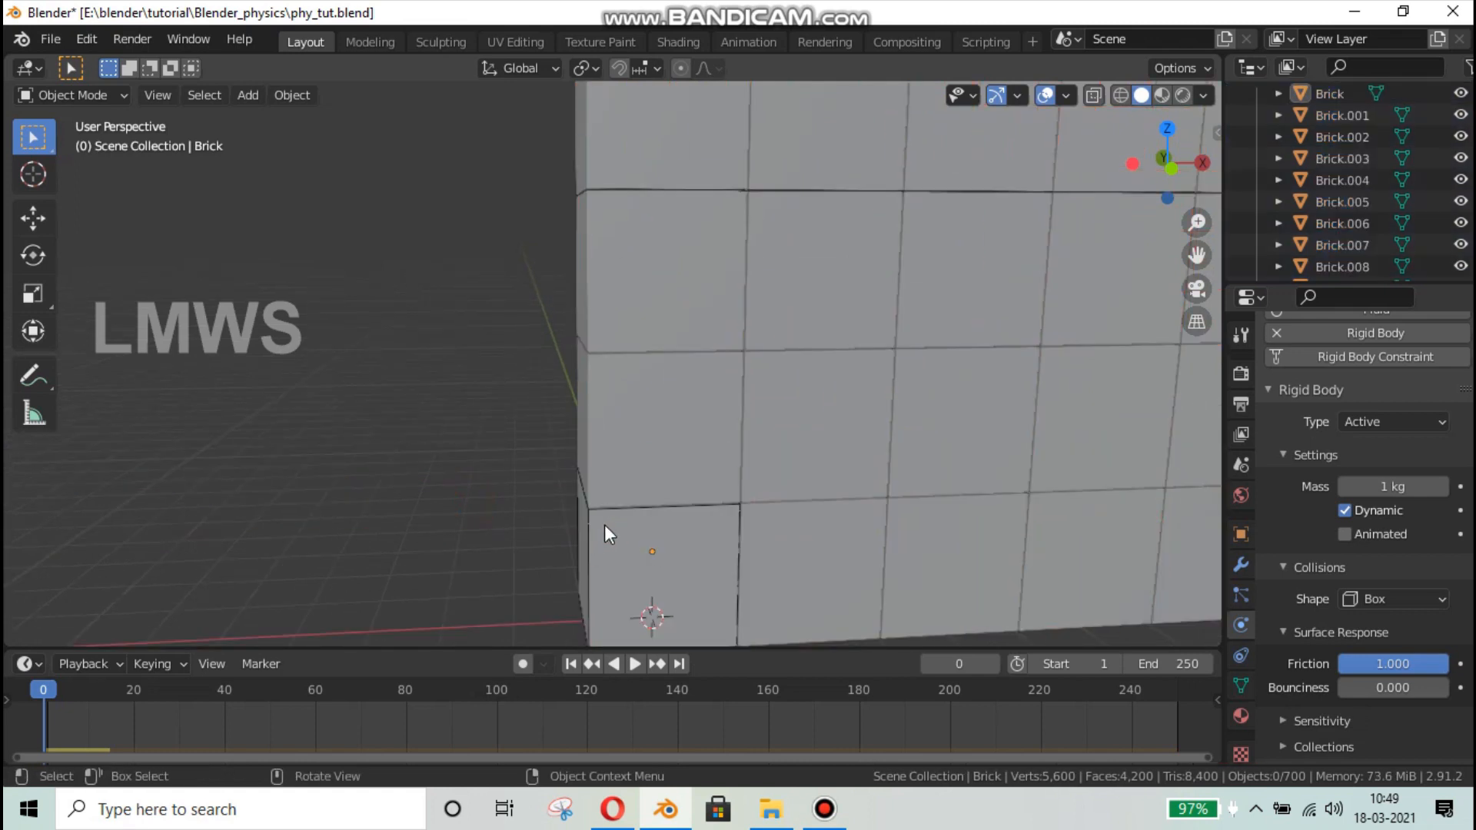
pyautogui.scroll(-4, 603, 524)
pyautogui.scroll(2, 611, 471)
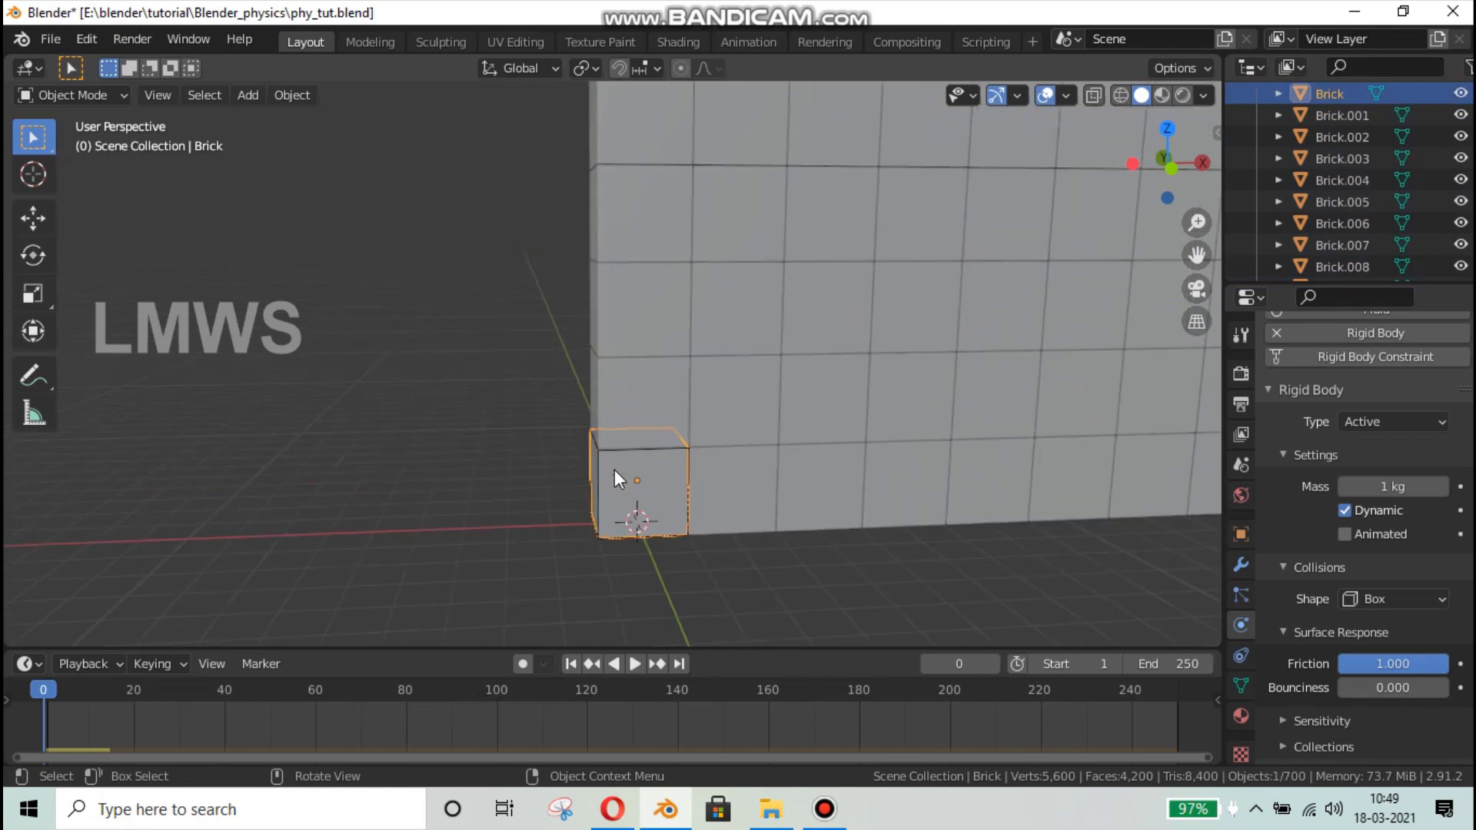
pyautogui.press('g')
pyautogui.rightClick(624, 500)
pyautogui.scroll(-1, 630, 498)
pyautogui.press('h')
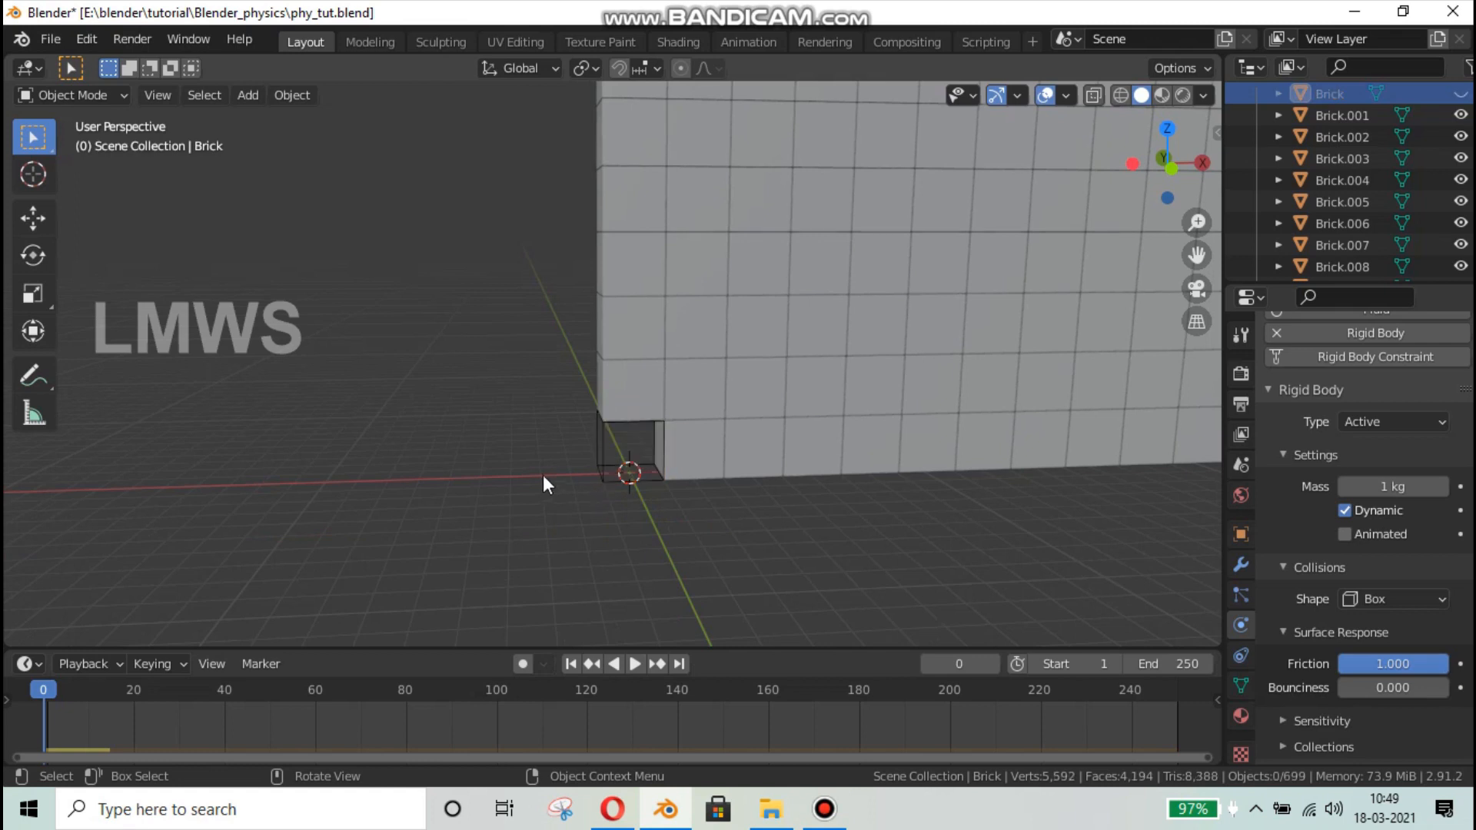
# - Select the full range of visible bricks from Brick.001 through Brick.699 with Brick.001 as the active object
pyautogui.press('a')
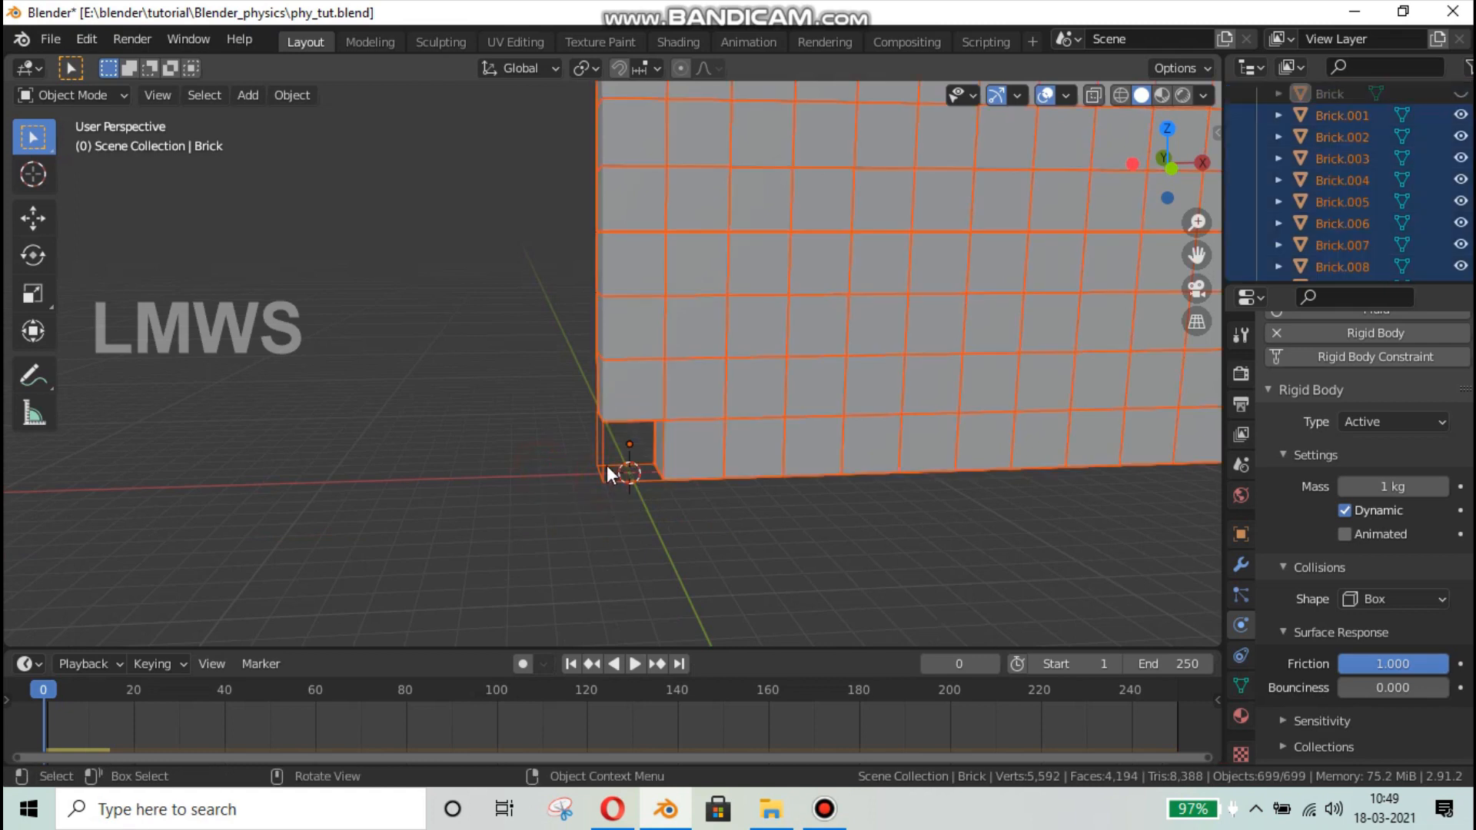
pyautogui.doubleClick(1345, 115)
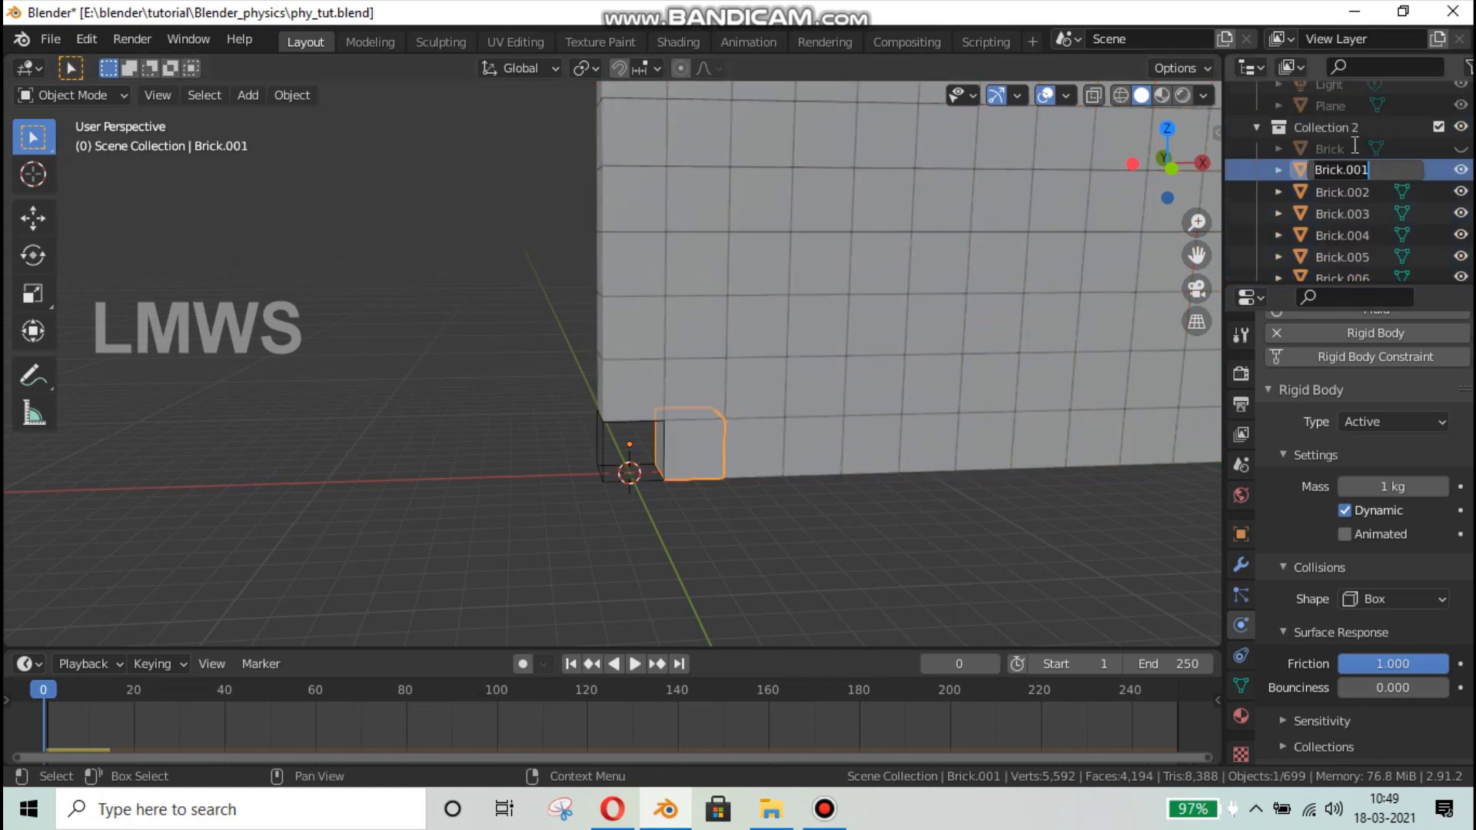
pyautogui.moveTo(1471, 112); pyautogui.dragTo(1469, 329)
pyautogui.keyDown('shift'); pyautogui.click(1336, 262); pyautogui.keyUp('shift')
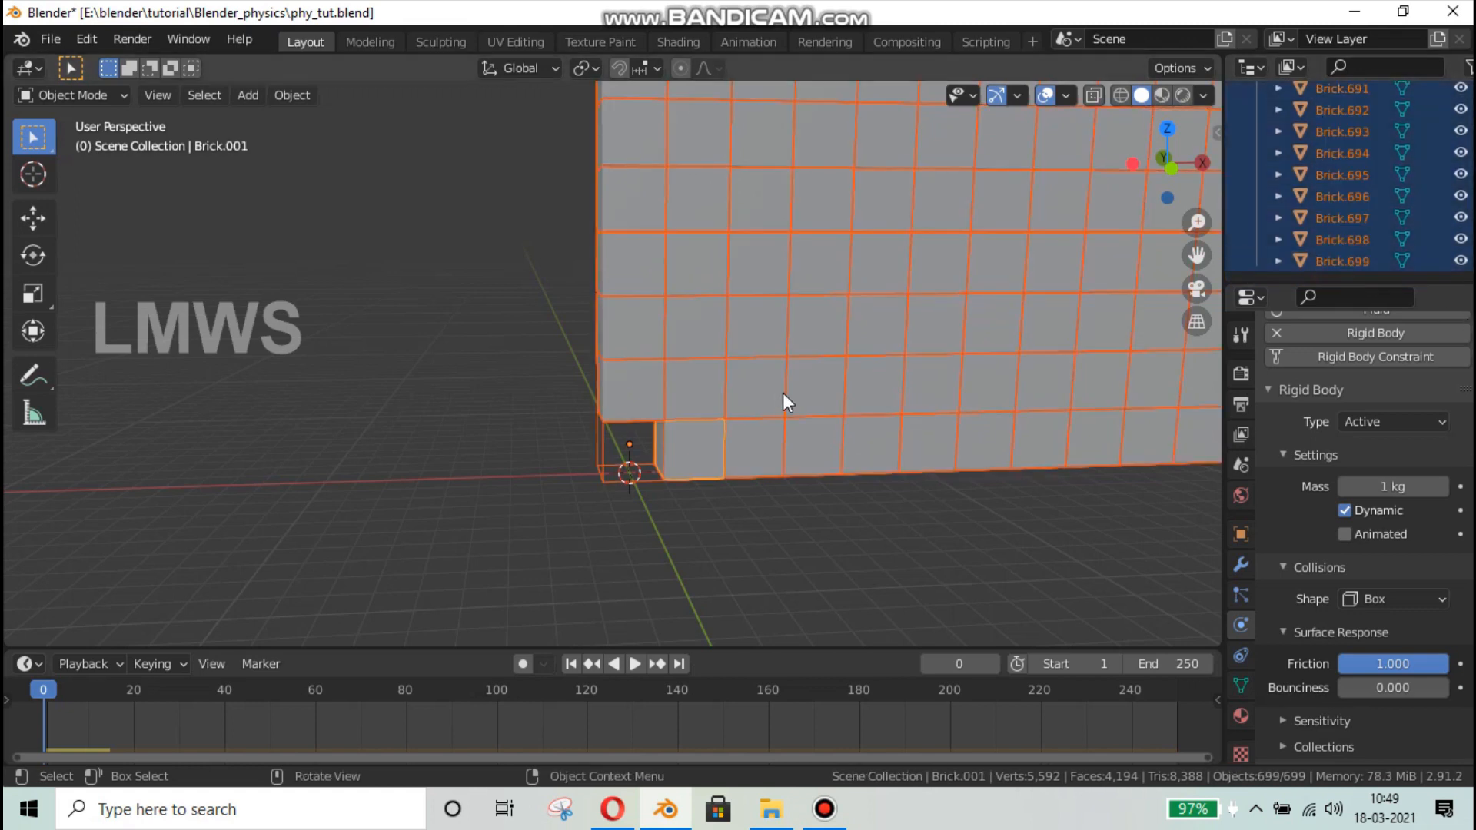
# - Set the transform pivot point to Individual Origins and apply Origin to Geometry to all selected bricks
pyautogui.scroll(-6, 782, 393)
pyautogui.scroll(3, 737, 400)
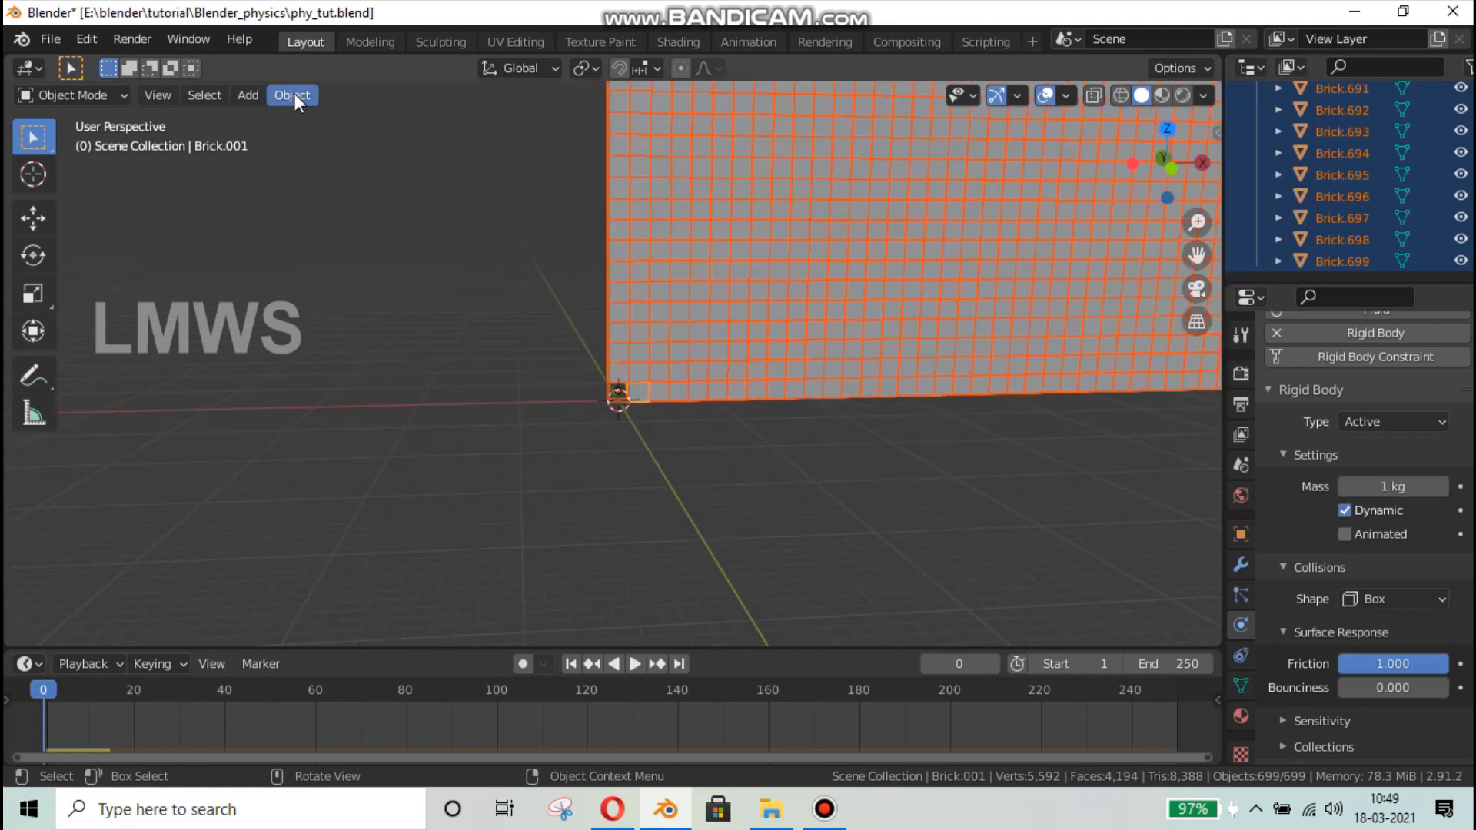
pyautogui.click(584, 68)
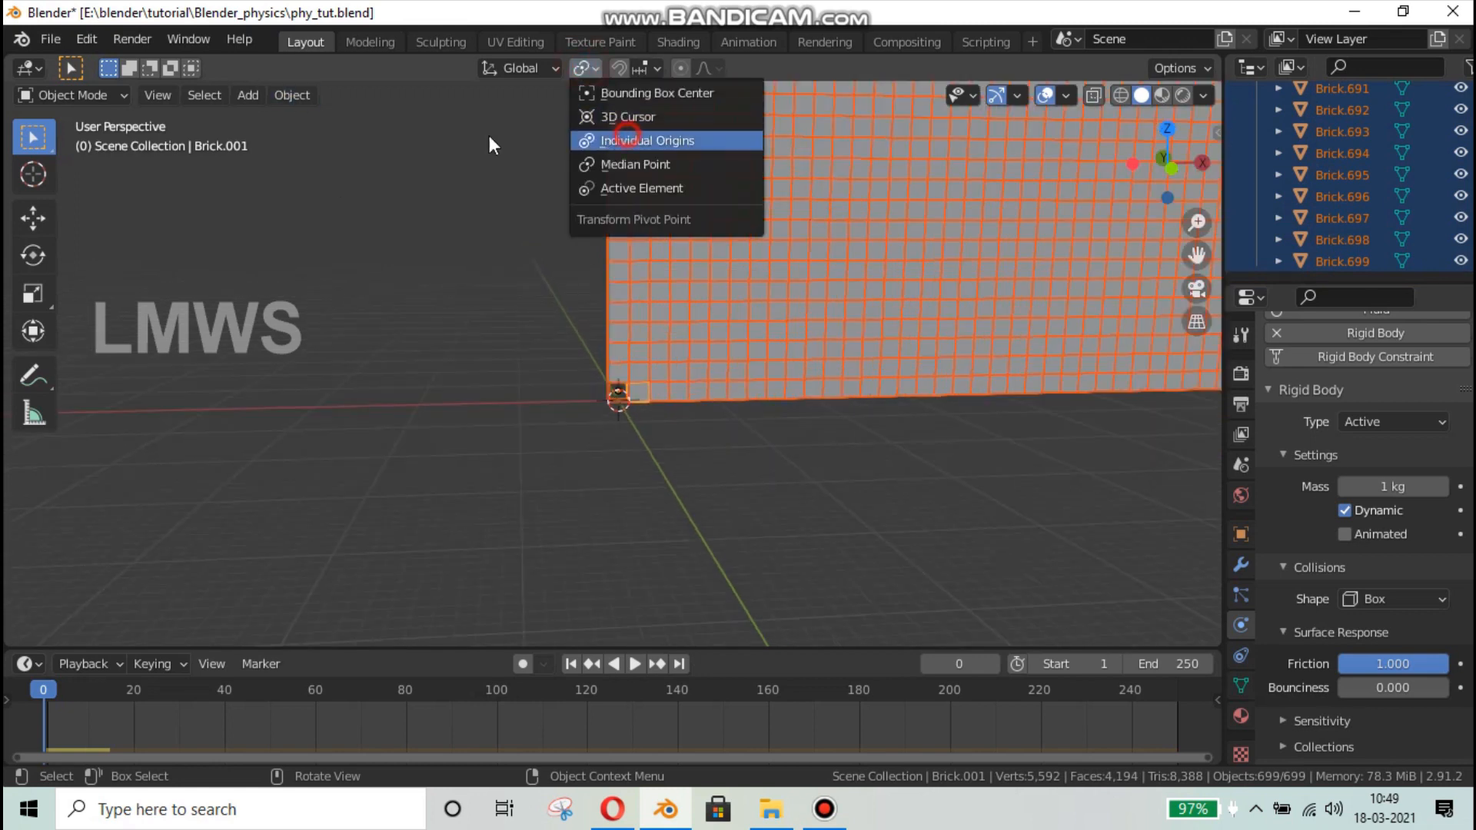
pyautogui.press('F3')
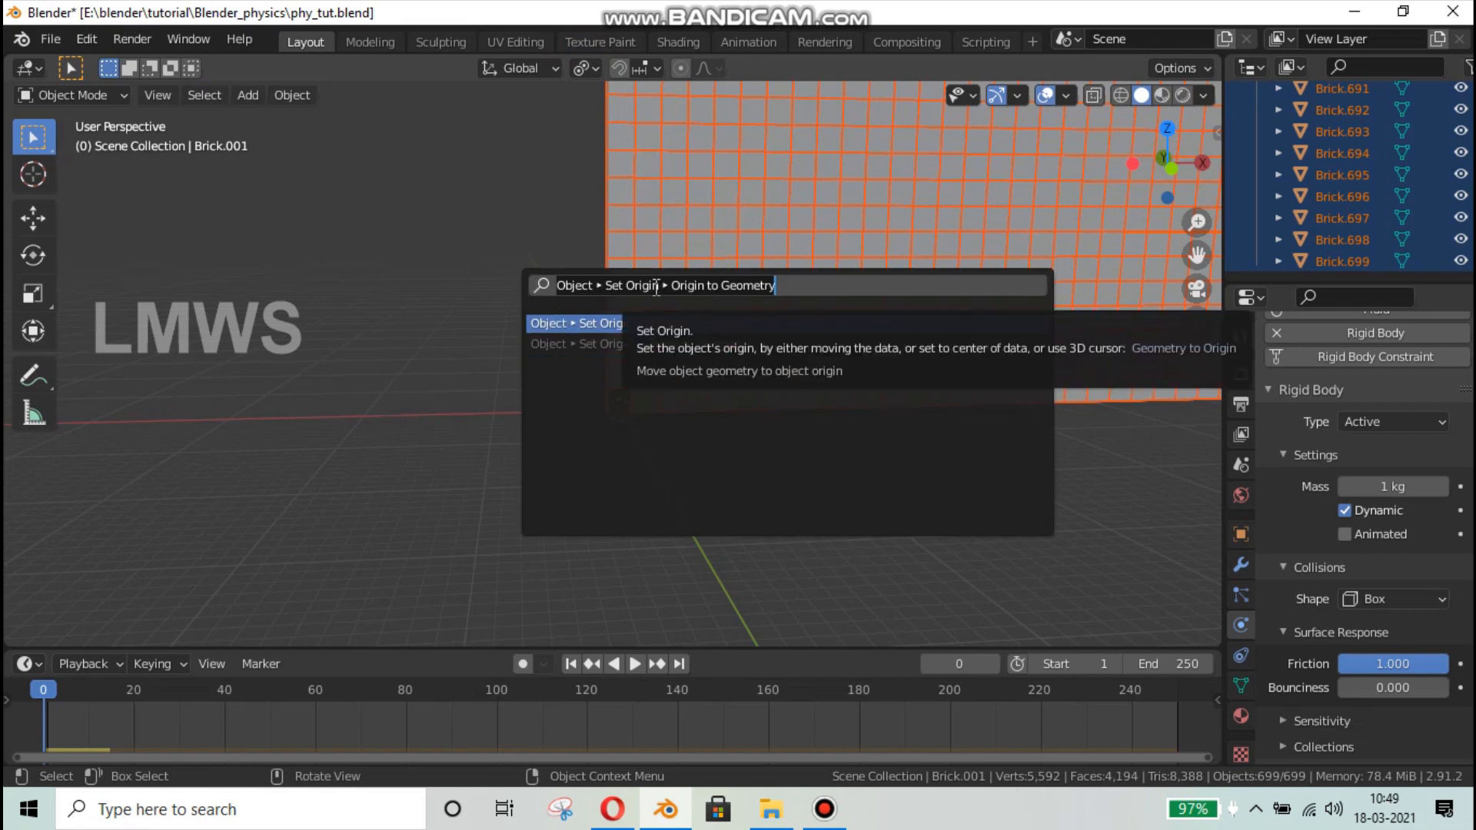
pyautogui.write('set origi')
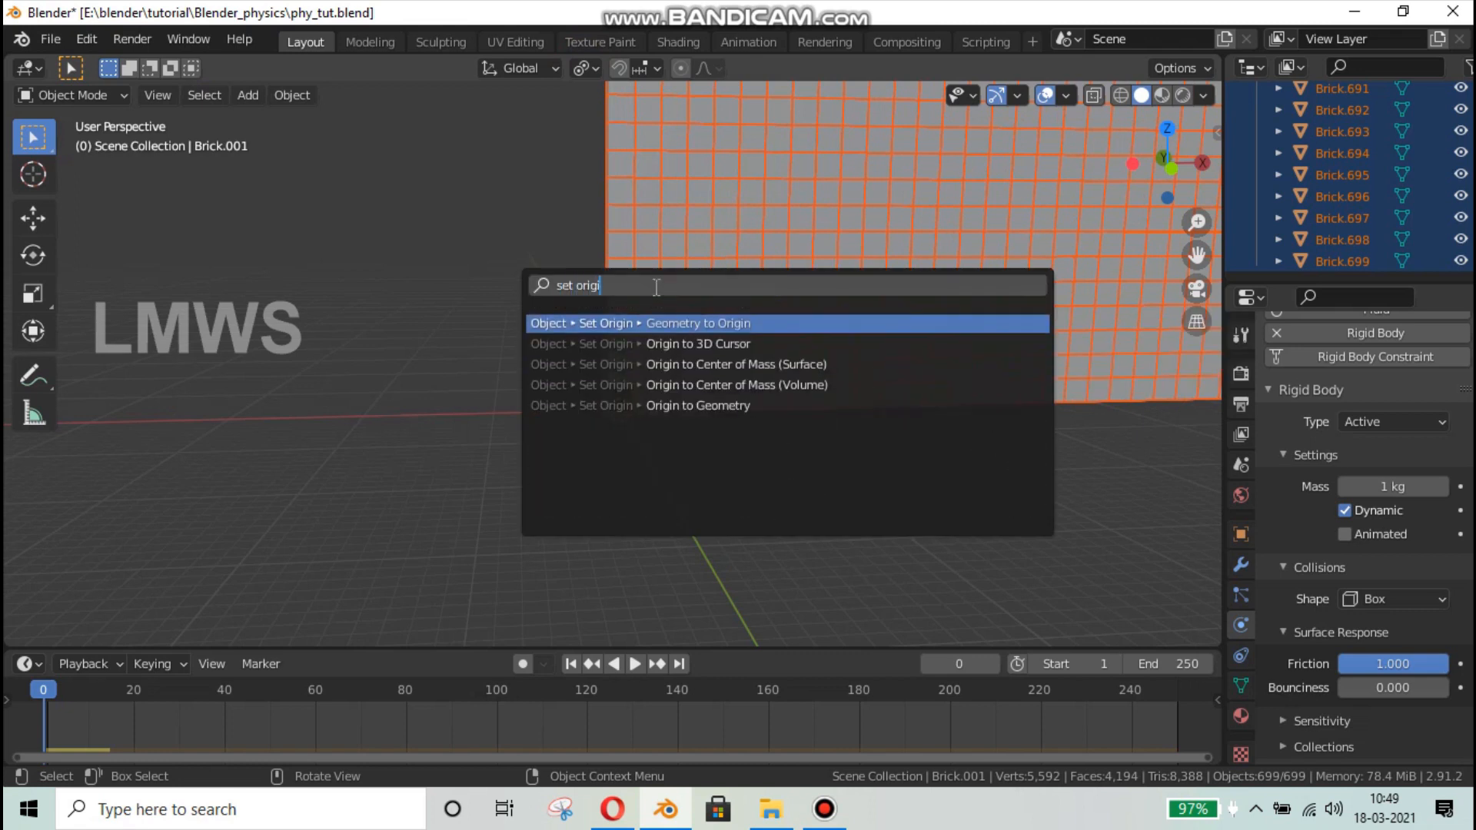
pyautogui.click(716, 406)
pyautogui.moveTo(754, 375); pyautogui.dragTo(751, 418, button='middle')
pyautogui.scroll(3, 769, 385)
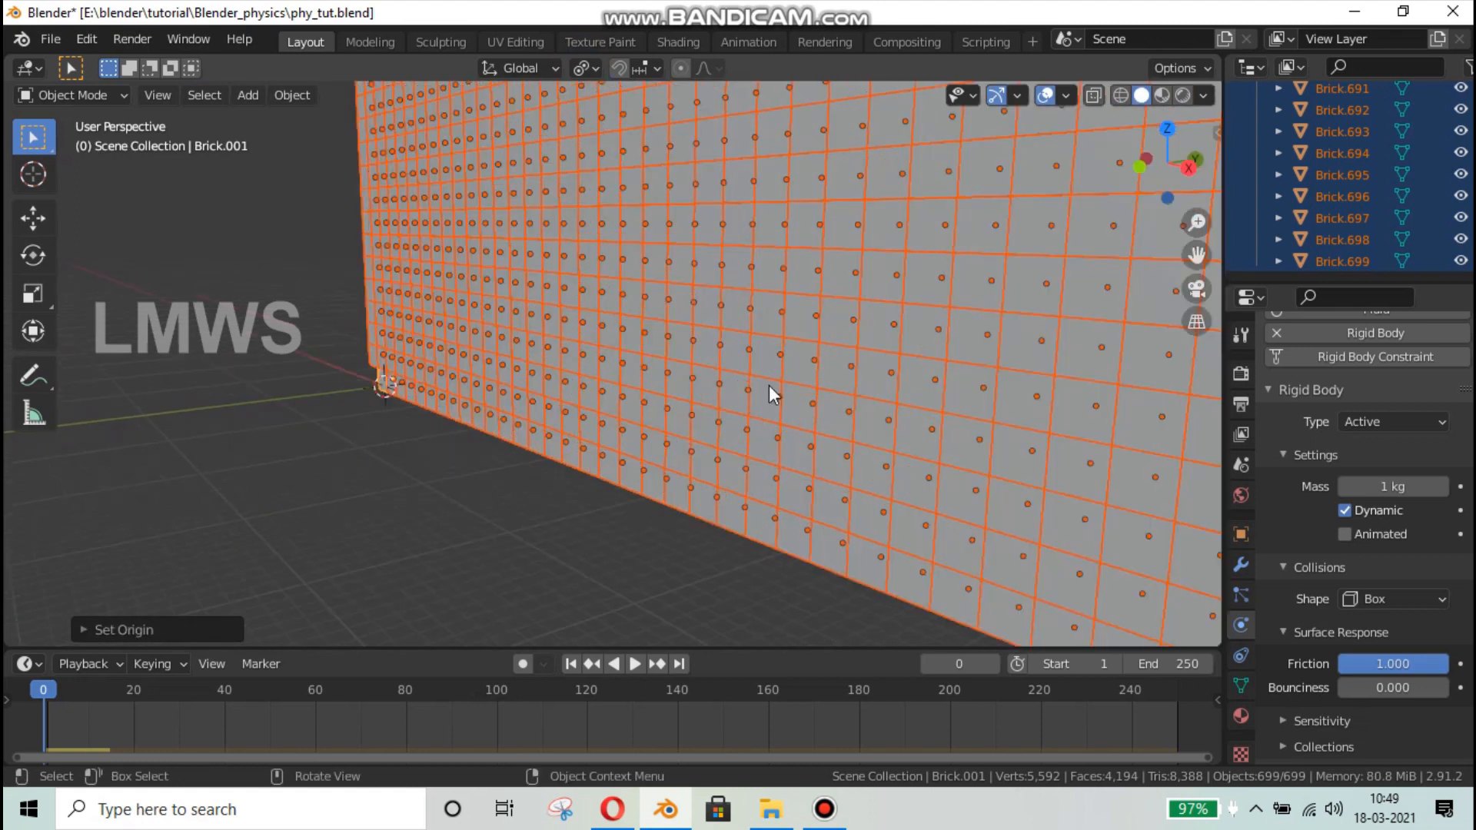
# - Inspect the origin points across the wall, around its lower corner, and the selected bricks in the object list
pyautogui.scroll(2, 686, 364)
pyautogui.moveTo(692, 375); pyautogui.dragTo(728, 360, button='middle')
pyautogui.scroll(5, 633, 364)
pyautogui.scroll(-4, 624, 348)
pyautogui.moveTo(624, 348); pyautogui.dragTo(837, 369, button='middle')
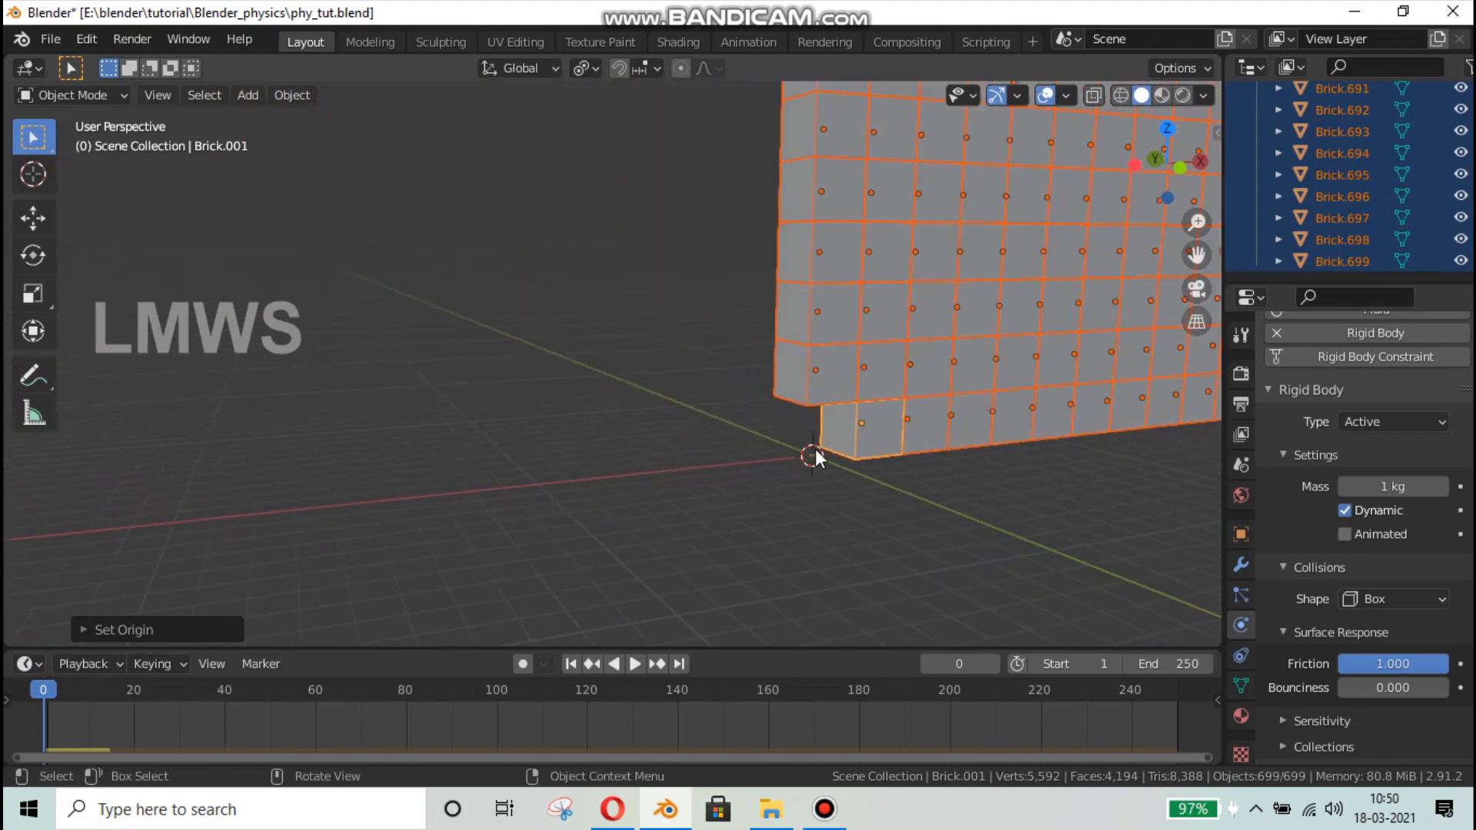
pyautogui.scroll(2, 815, 455)
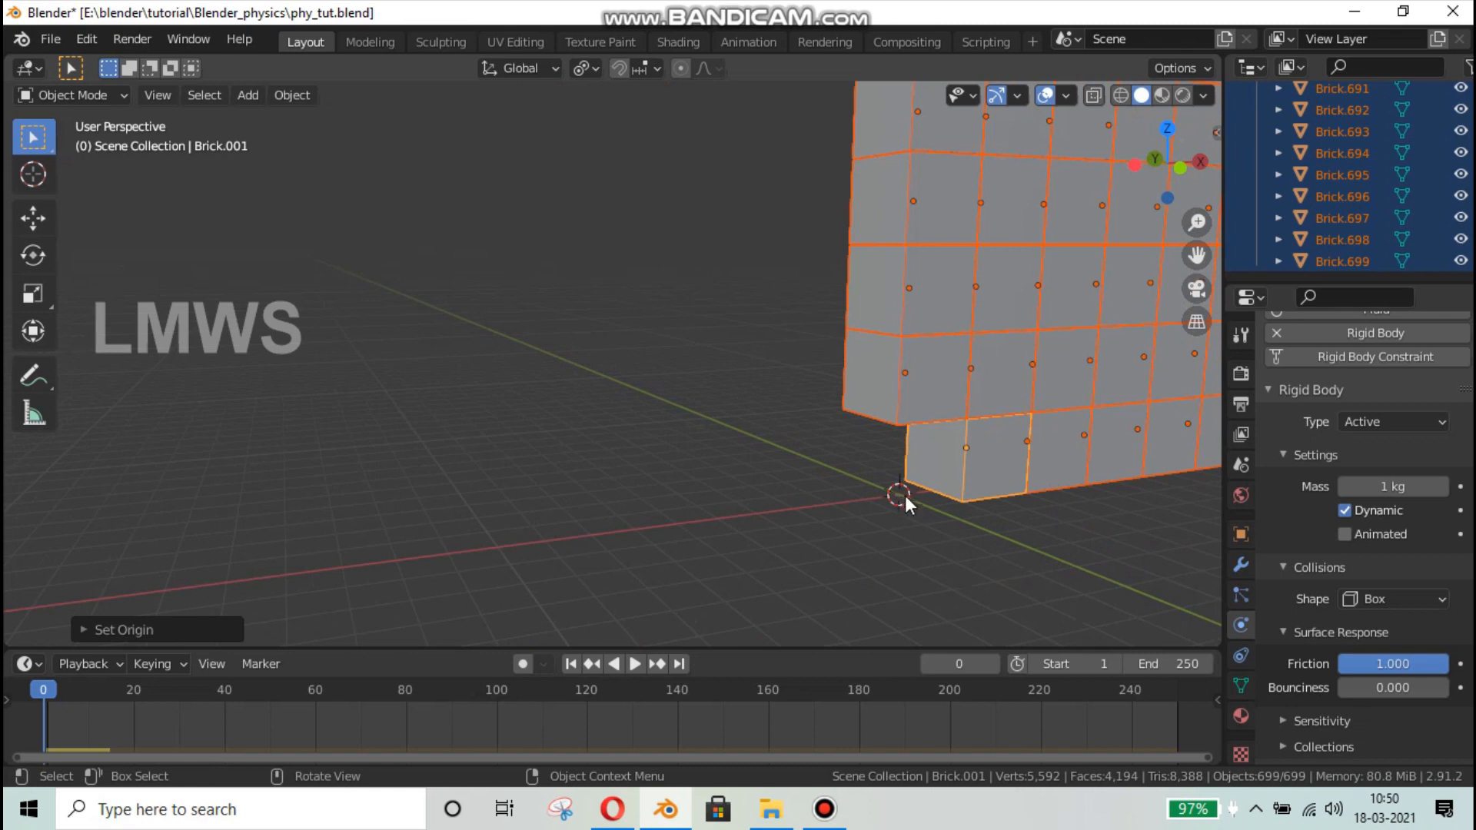
pyautogui.moveTo(906, 495); pyautogui.dragTo(841, 484, button='middle')
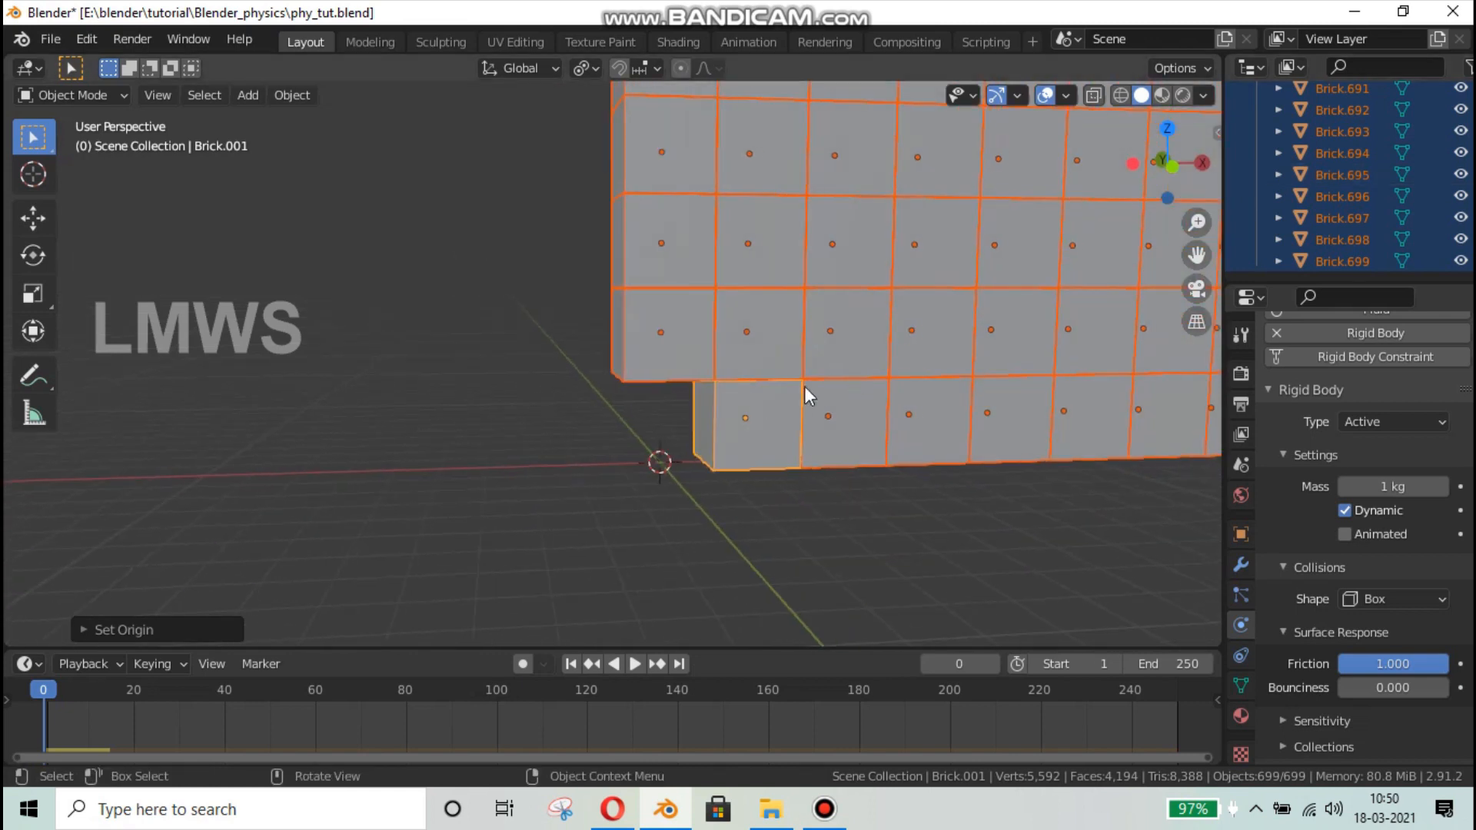
pyautogui.scroll(20, 1349, 178)
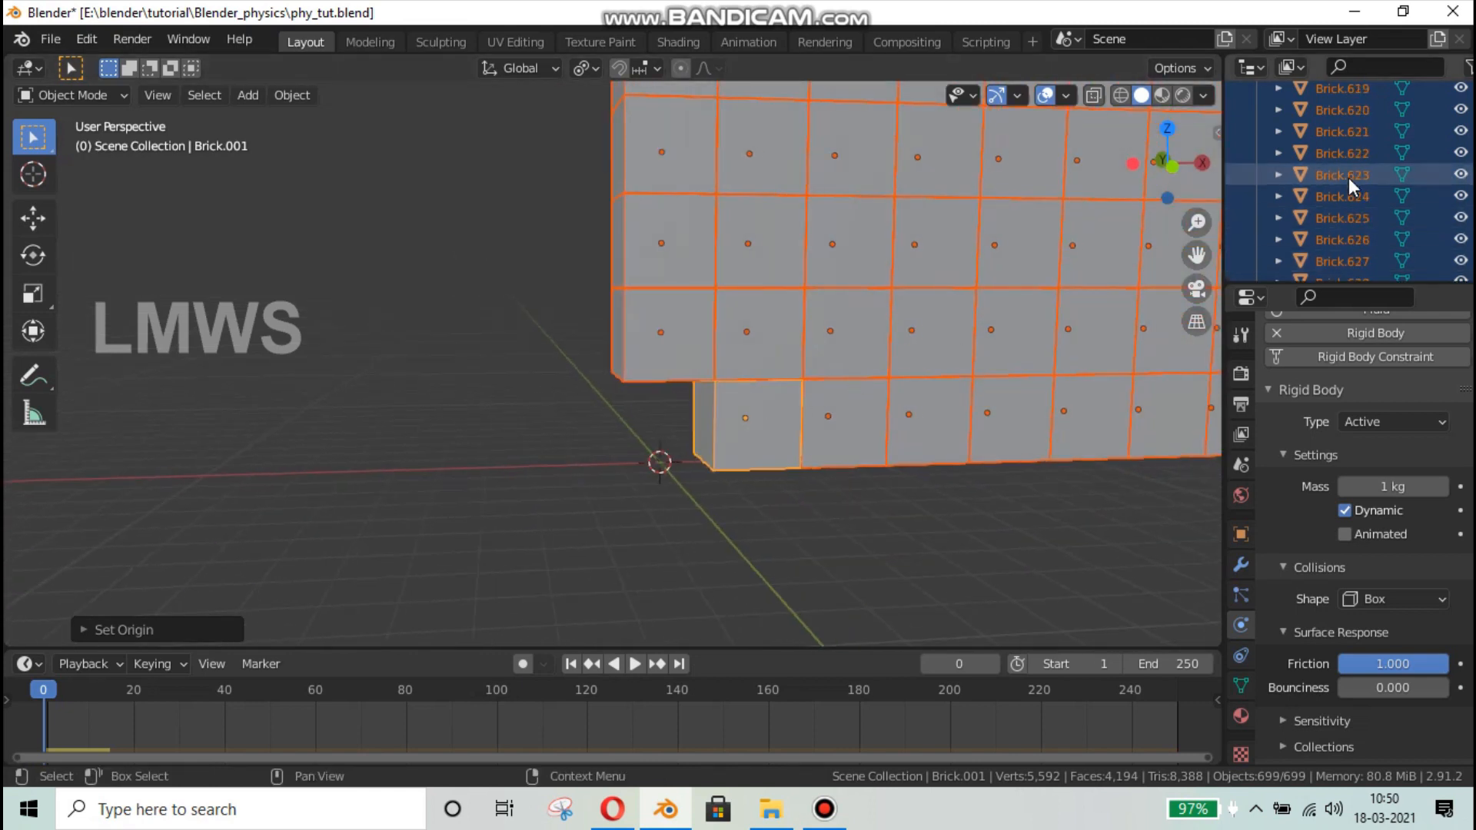
pyautogui.scroll(20, 1356, 167)
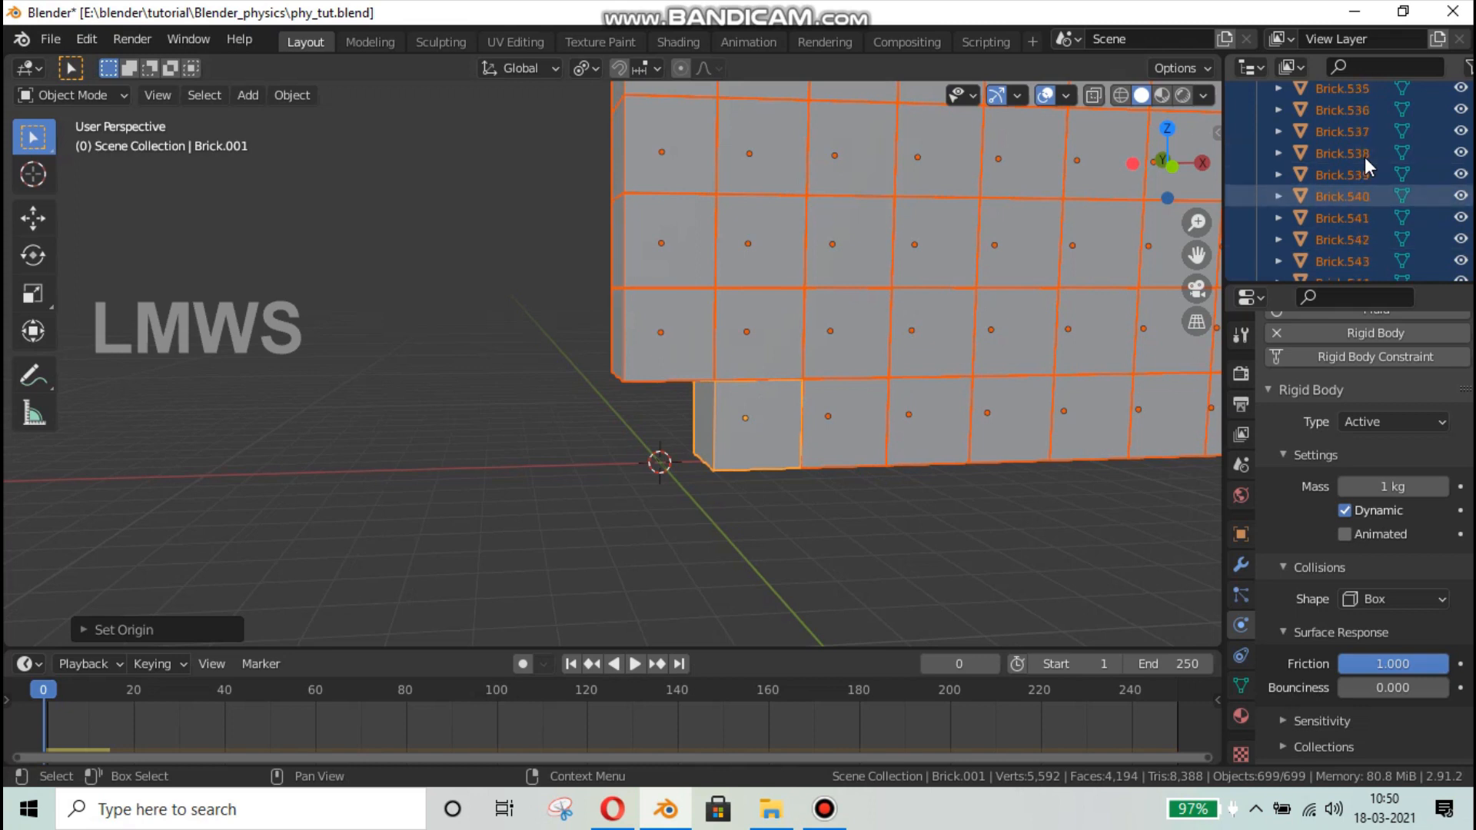
pyautogui.scroll(12, 1364, 154)
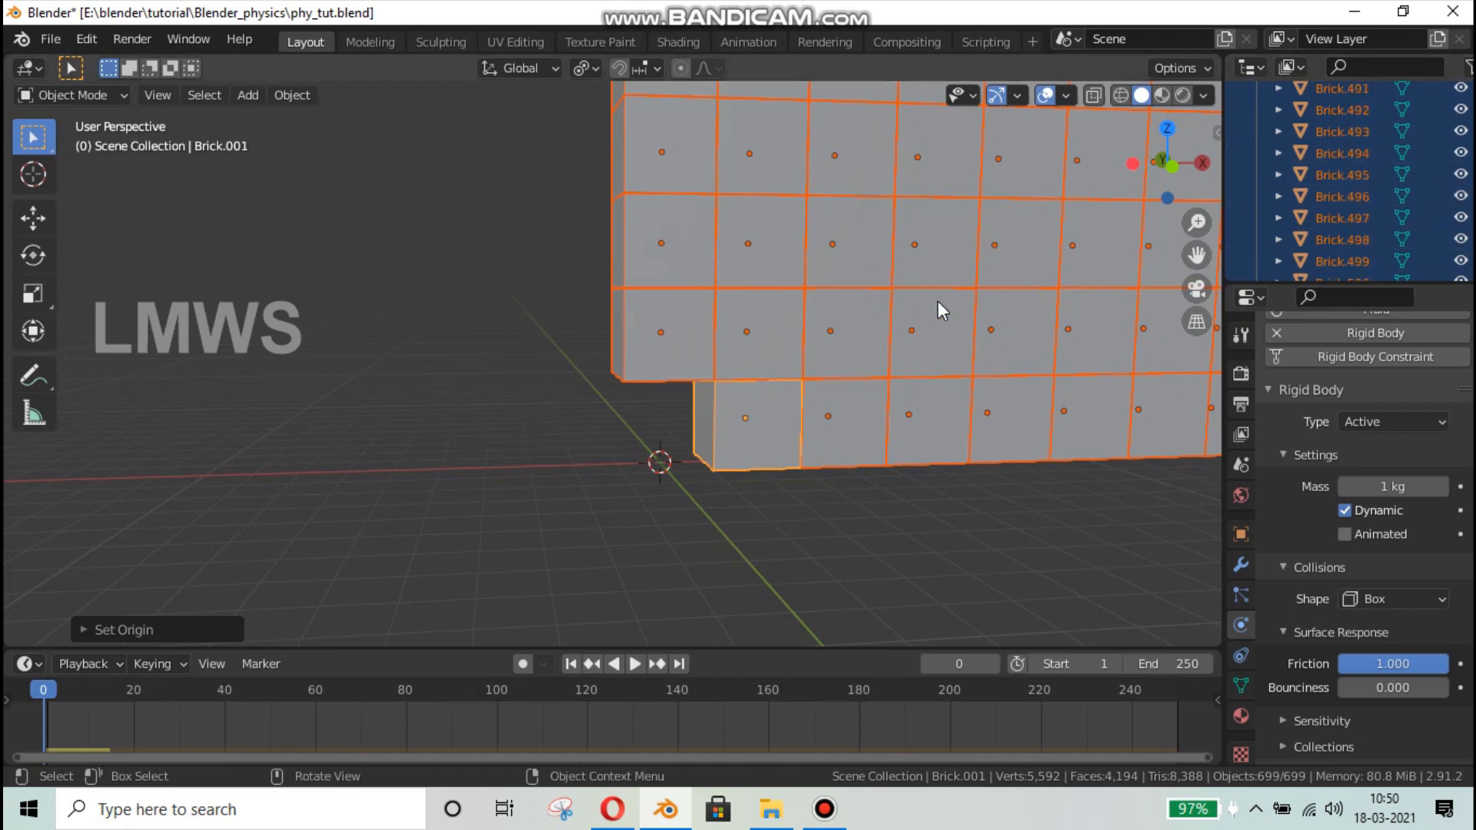
pyautogui.moveTo(938, 302); pyautogui.dragTo(823, 293, button='middle')
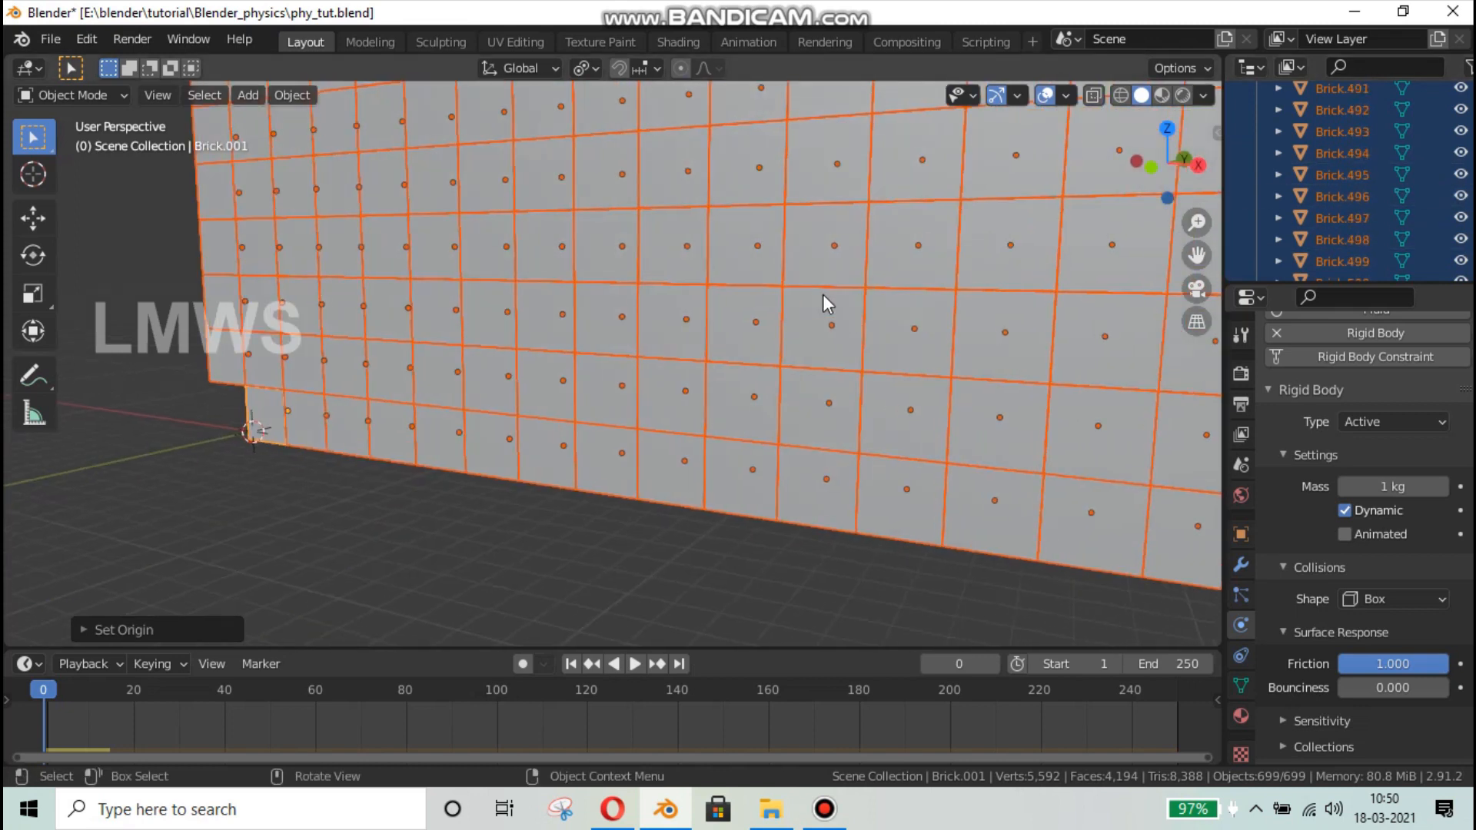
# - Select a single brick in the wall and set the transform pivot point to Median Point
pyautogui.click(910, 278)
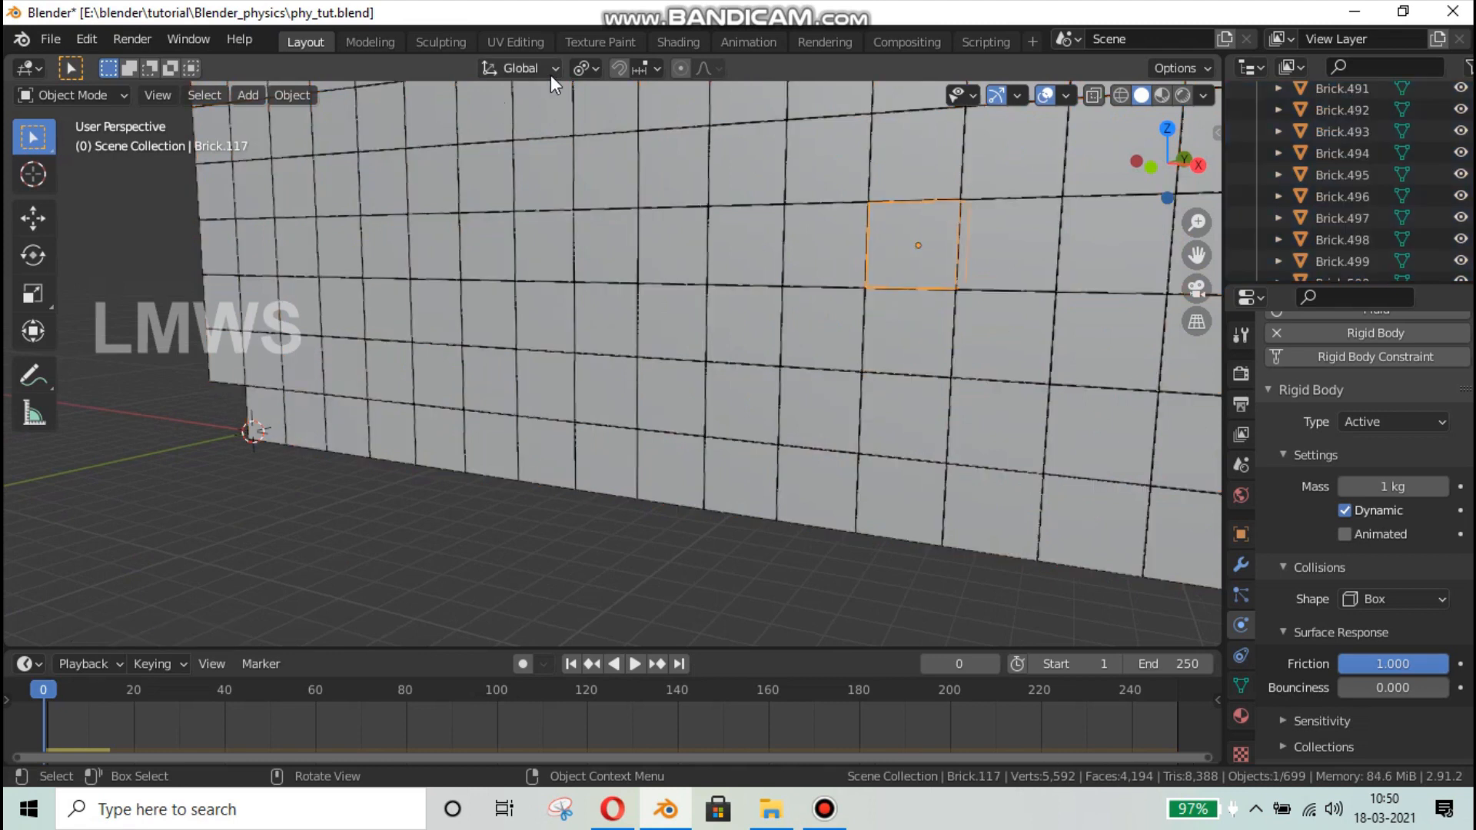
pyautogui.click(586, 67)
pyautogui.click(604, 164)
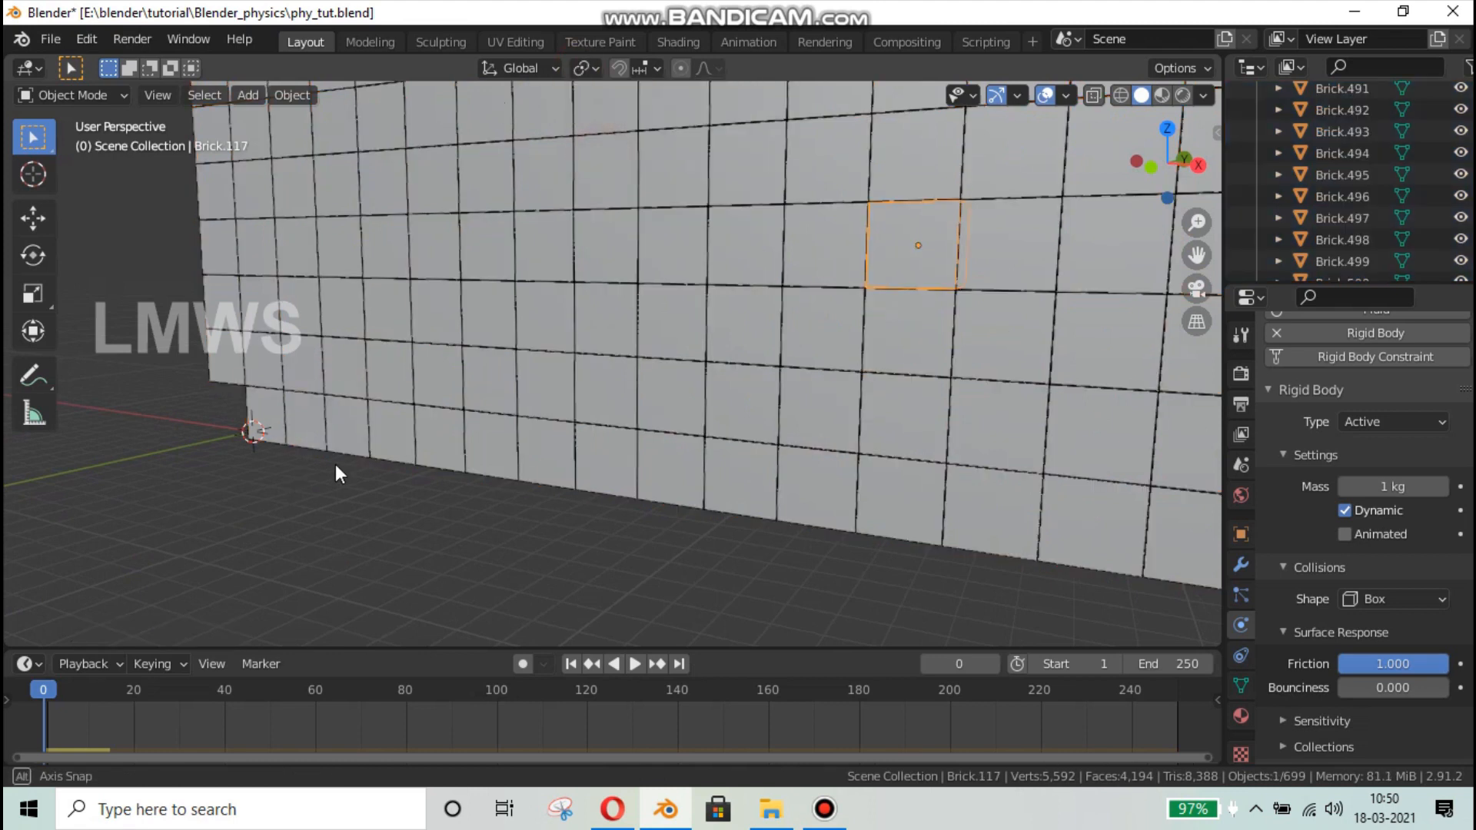
# - Unhide the corner brick, deselect everything, and show the collection holding the camera, light and plane again
pyautogui.moveTo(335, 464); pyautogui.dragTo(269, 343, button='middle')
pyautogui.scroll(4, 242, 352)
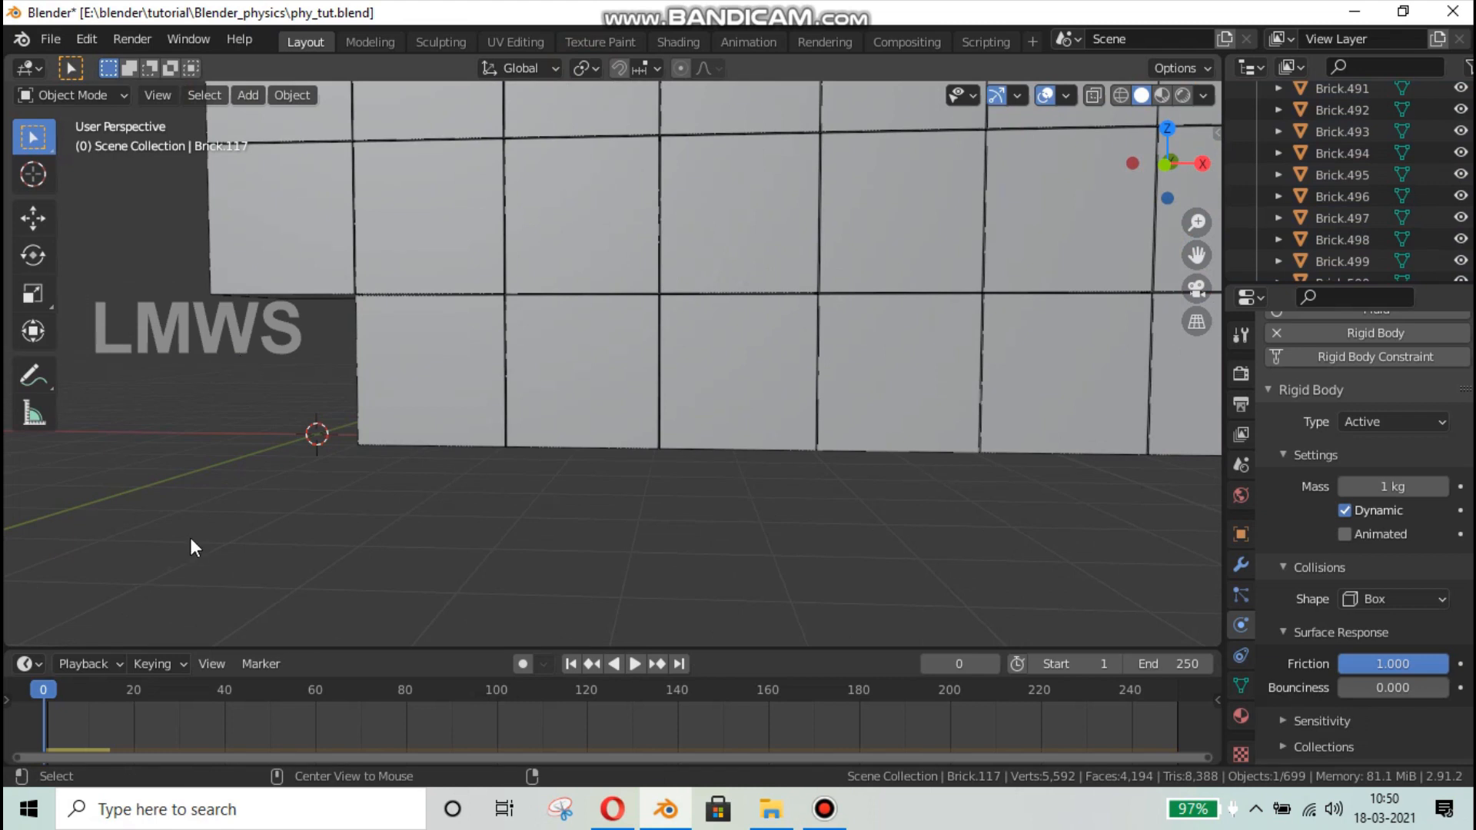
pyautogui.hotkey('alt', 'h')
pyautogui.scroll(-12, 454, 509)
pyautogui.click(480, 511)
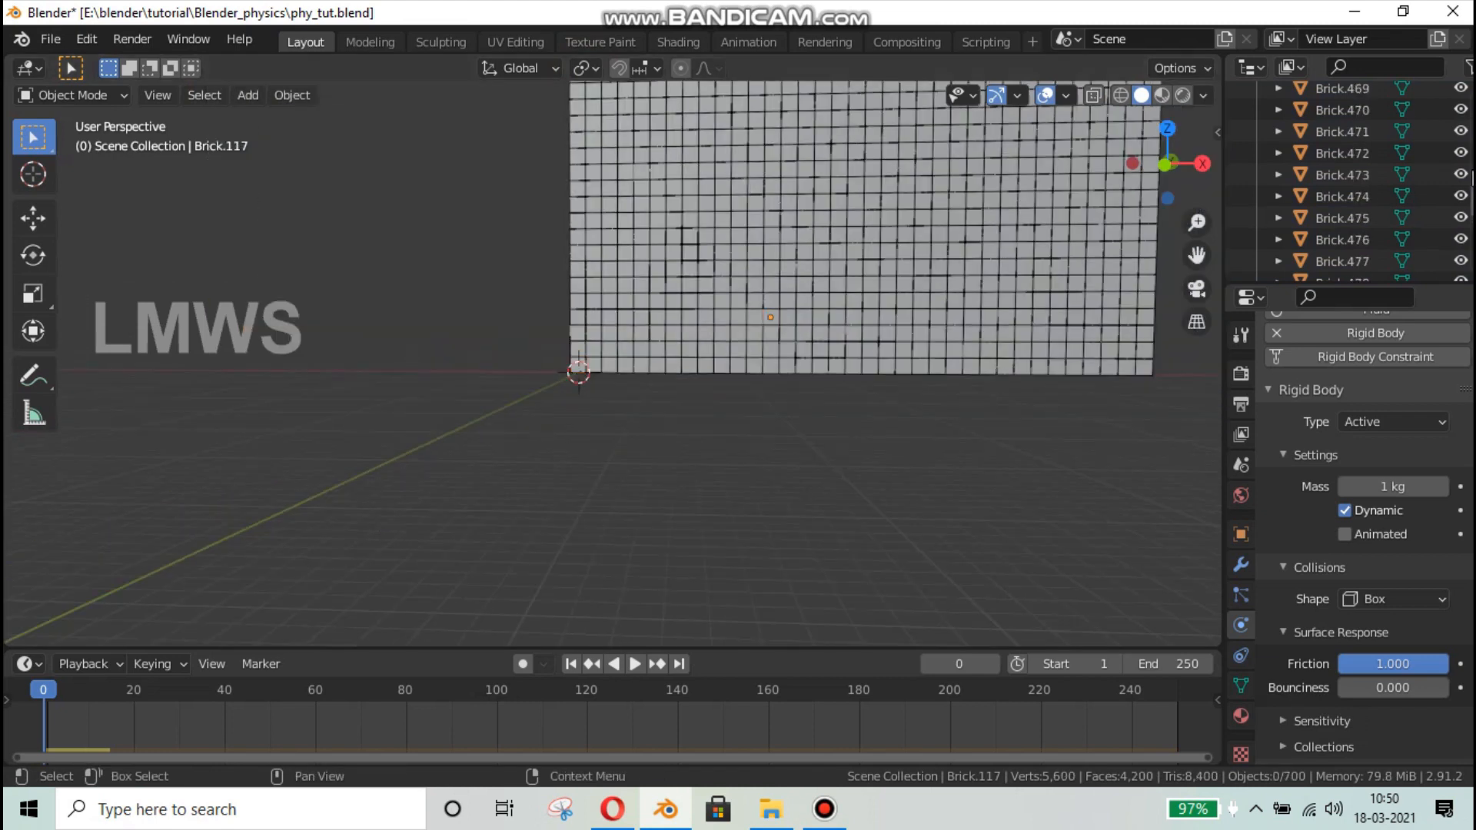
pyautogui.moveTo(1471, 196); pyautogui.dragTo(1469, 82)
pyautogui.click(1465, 117)
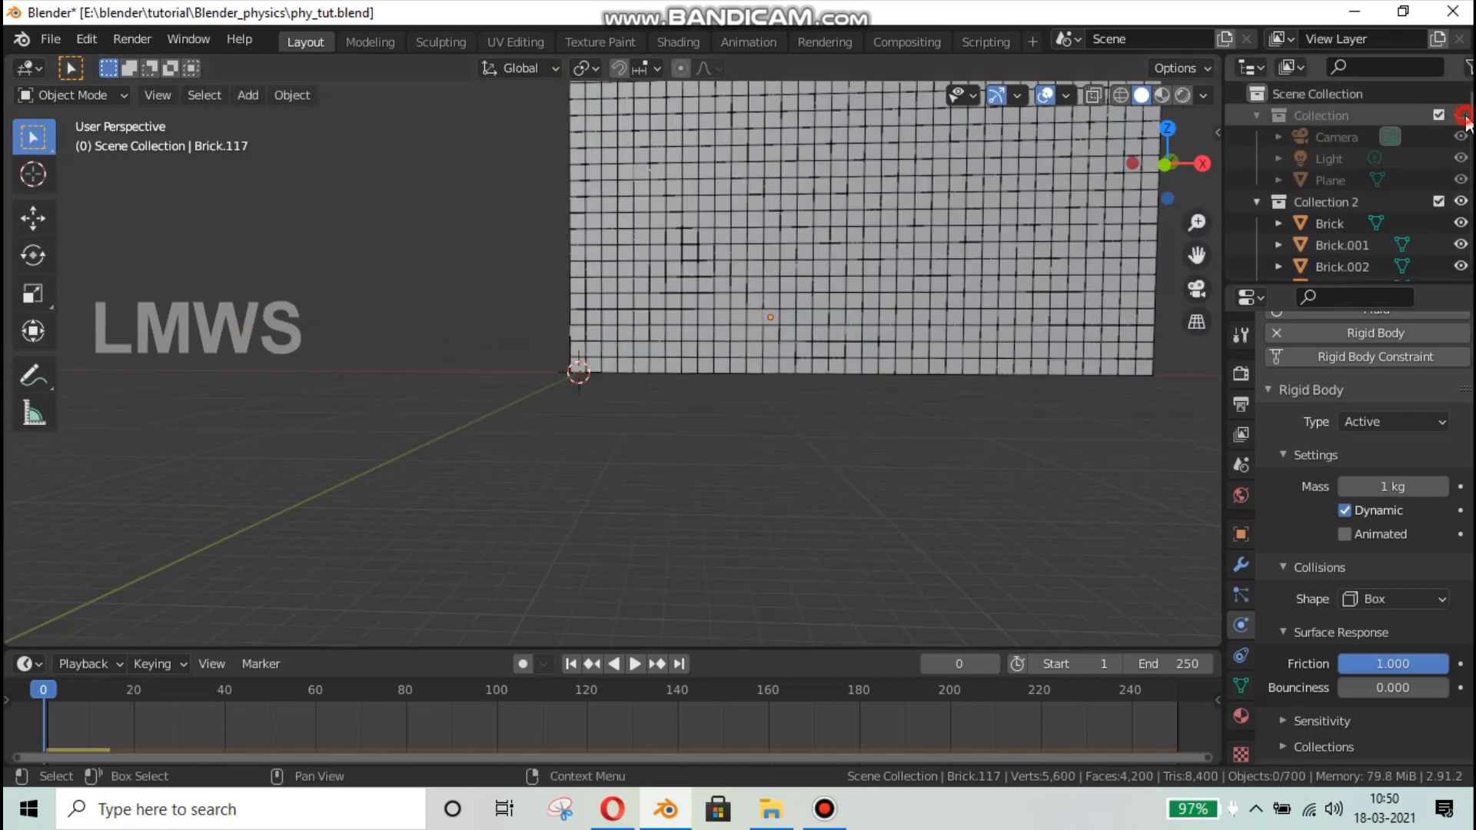
# - Play the rigid body simulation from the start and watch the whole brick wall standing on the ground plane
pyautogui.moveTo(629, 380); pyautogui.dragTo(731, 399, button='middle')
pyautogui.press('space')
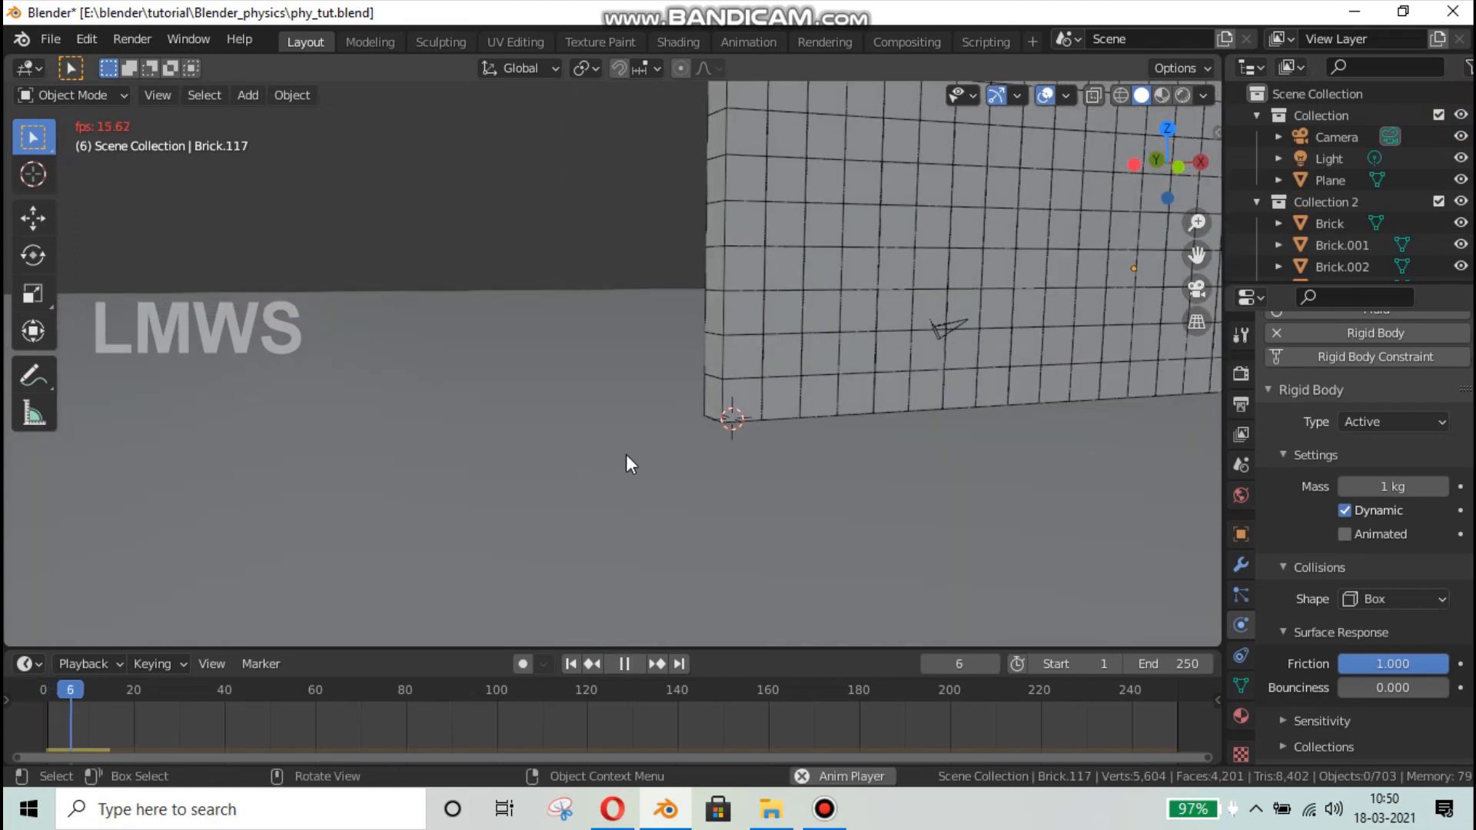
pyautogui.scroll(-5, 677, 458)
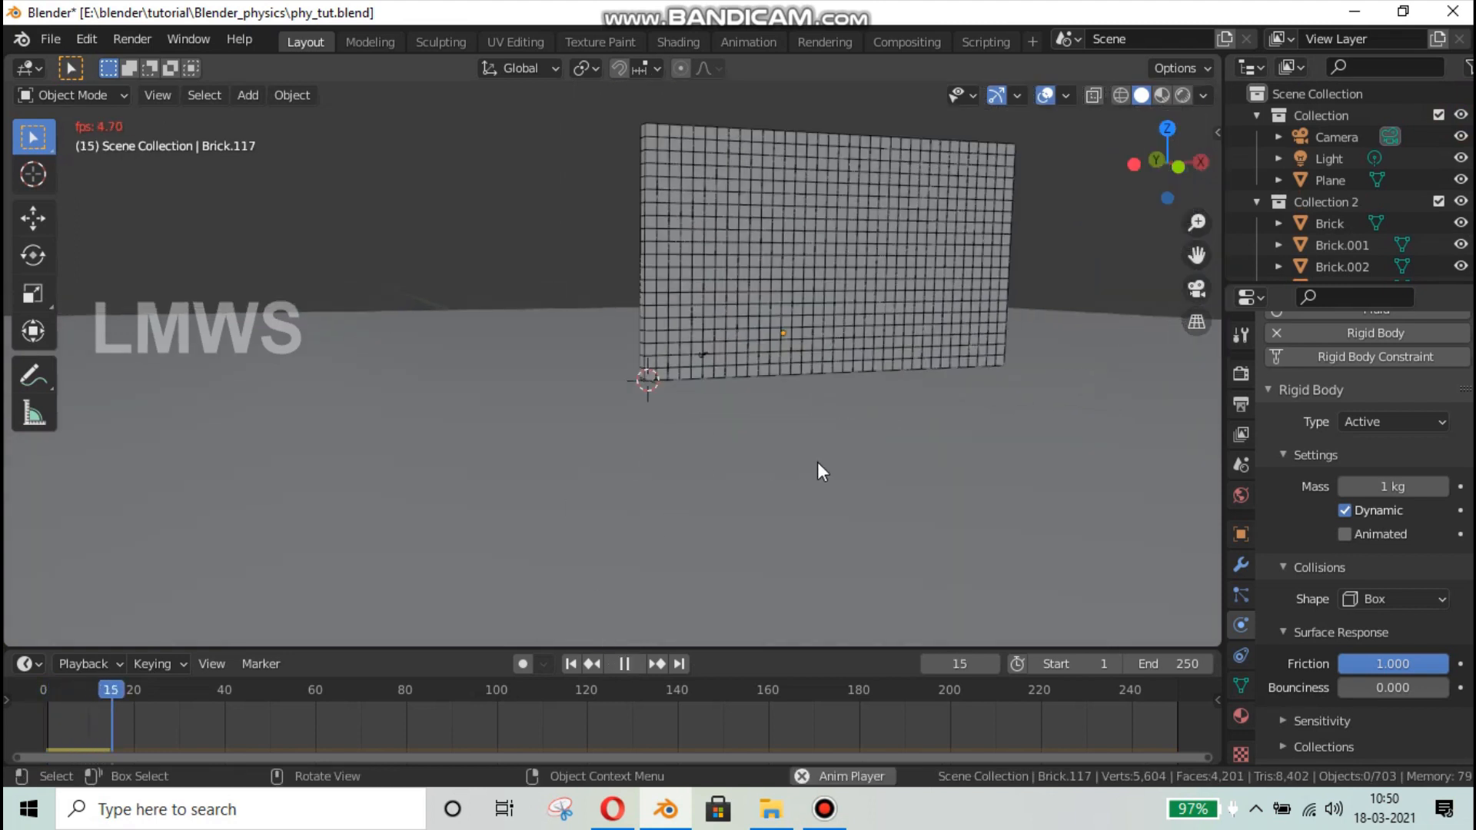
# - Check the brick wall from the side during playback, then stop it at frame 1 and save the file
pyautogui.moveTo(734, 476); pyautogui.dragTo(751, 386, button='middle')
pyautogui.scroll(3, 769, 381)
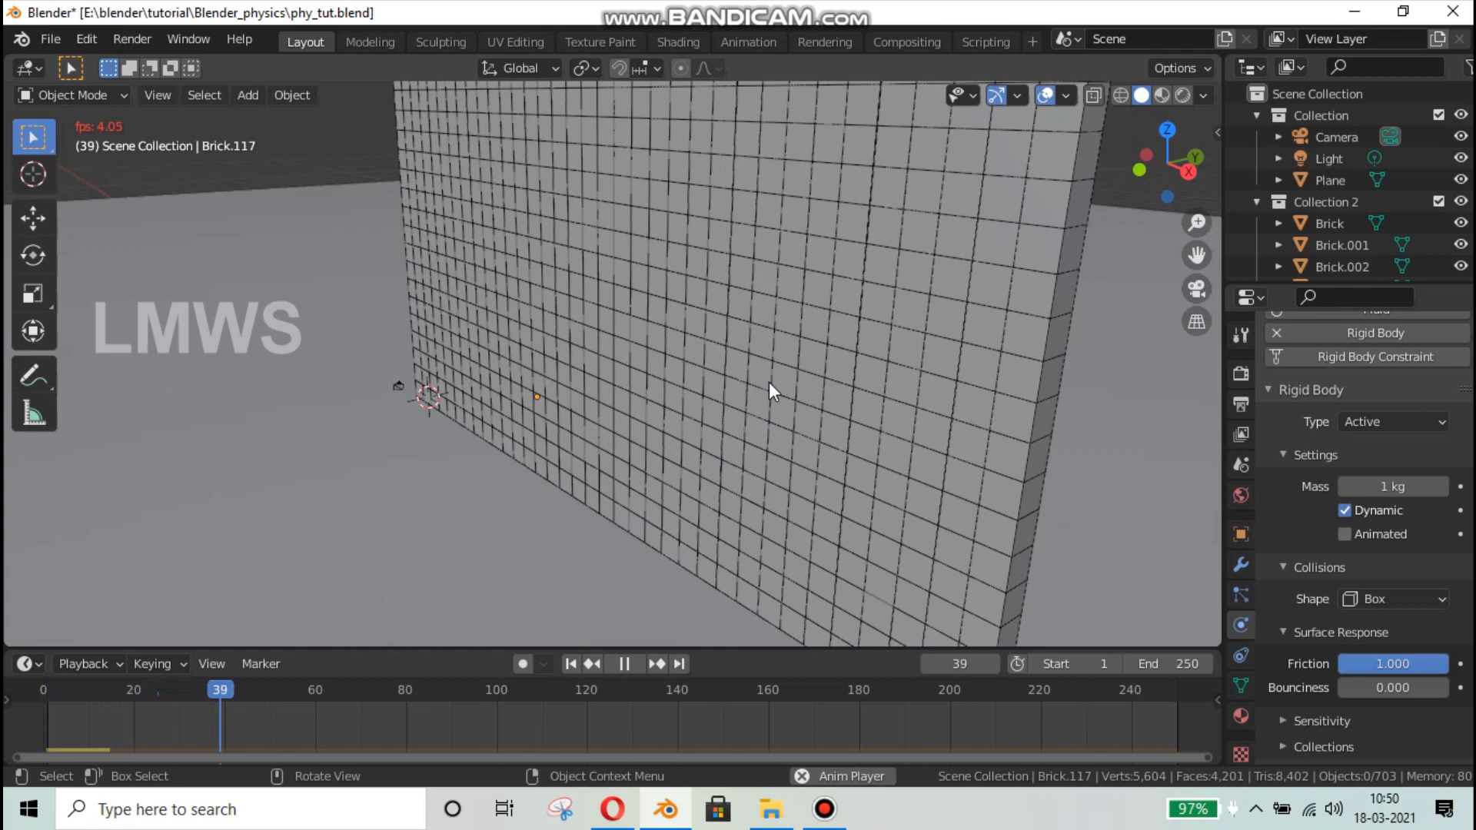
pyautogui.scroll(-3, 768, 382)
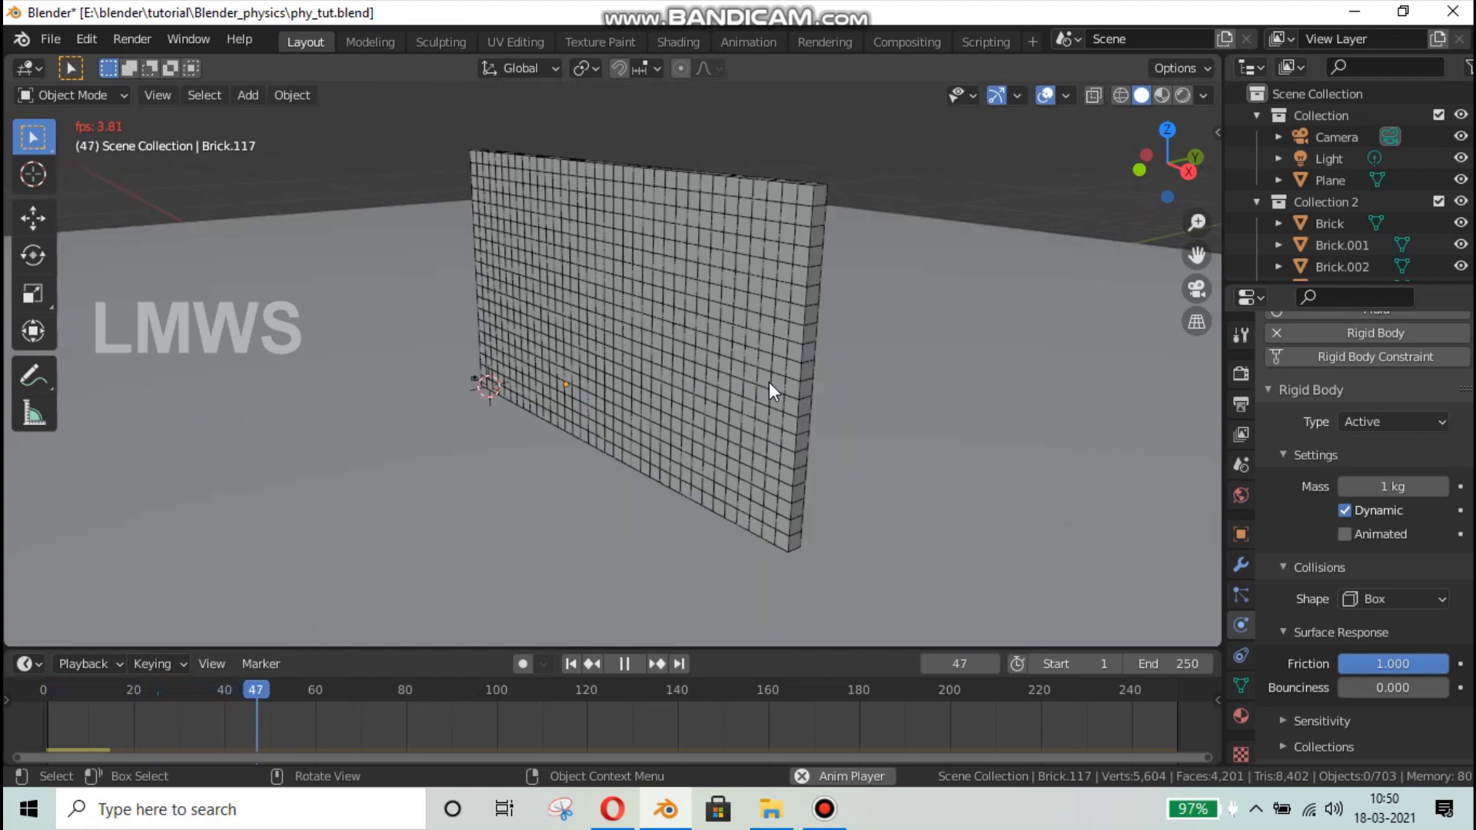
pyautogui.press('space')
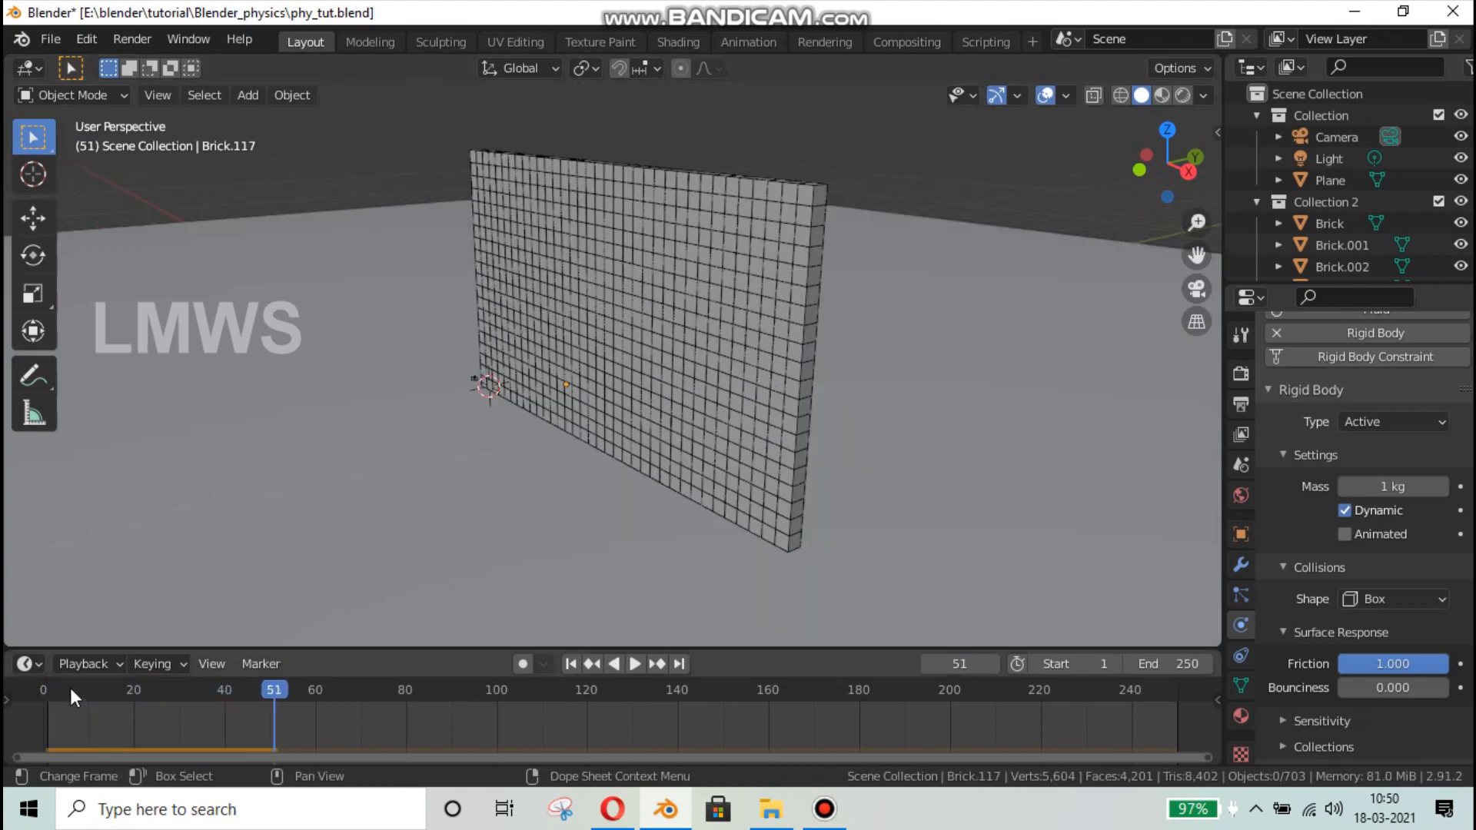
pyautogui.click(49, 690)
pyautogui.hotkey('ctrl', 's')
# - Add a monkey head mesh at the wall's lower corner and scale it up to a large size relative to the bricks
pyautogui.hotkey('shift', 'a')
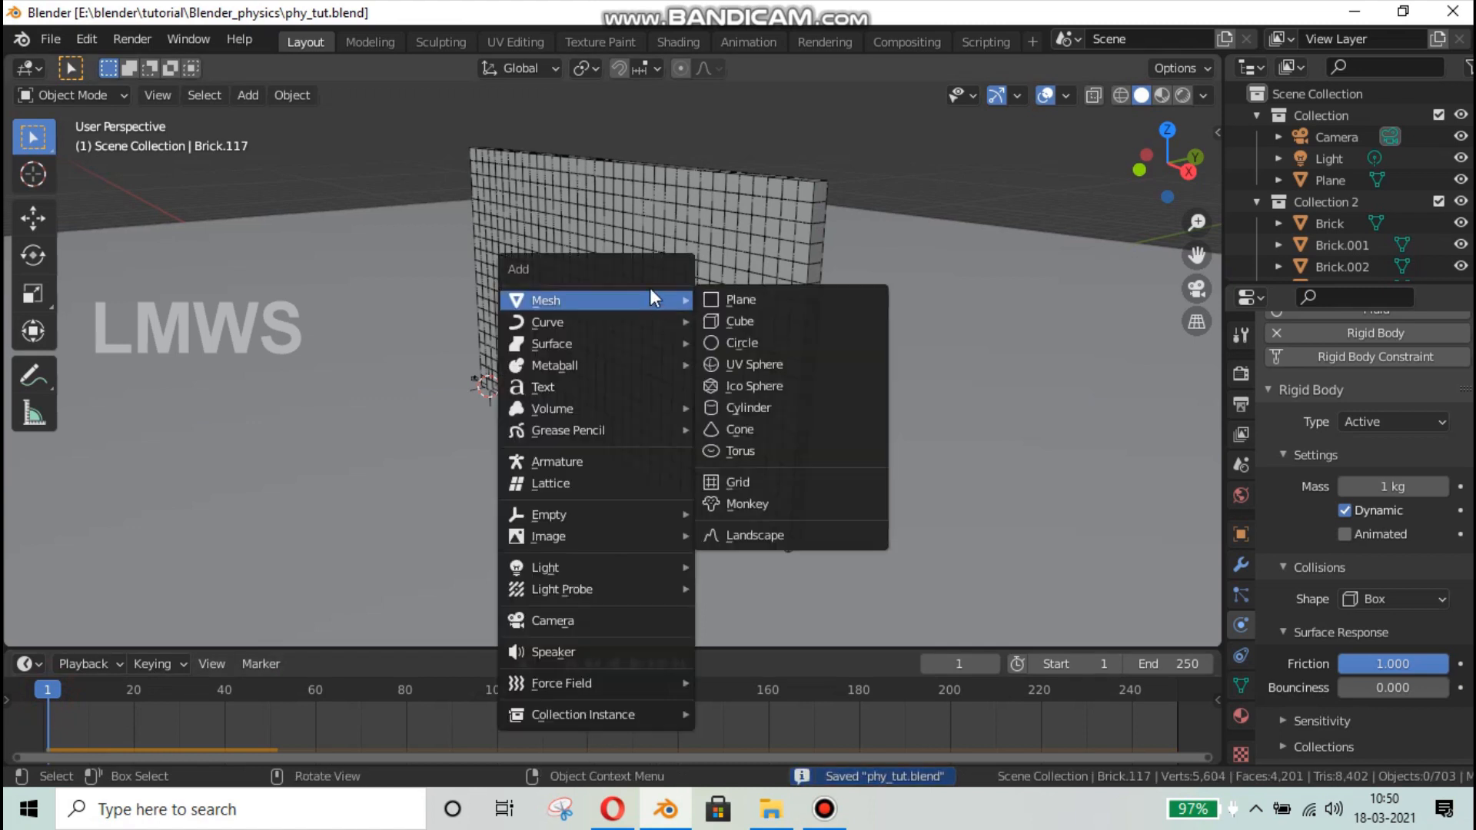
pyautogui.moveTo(631, 299)
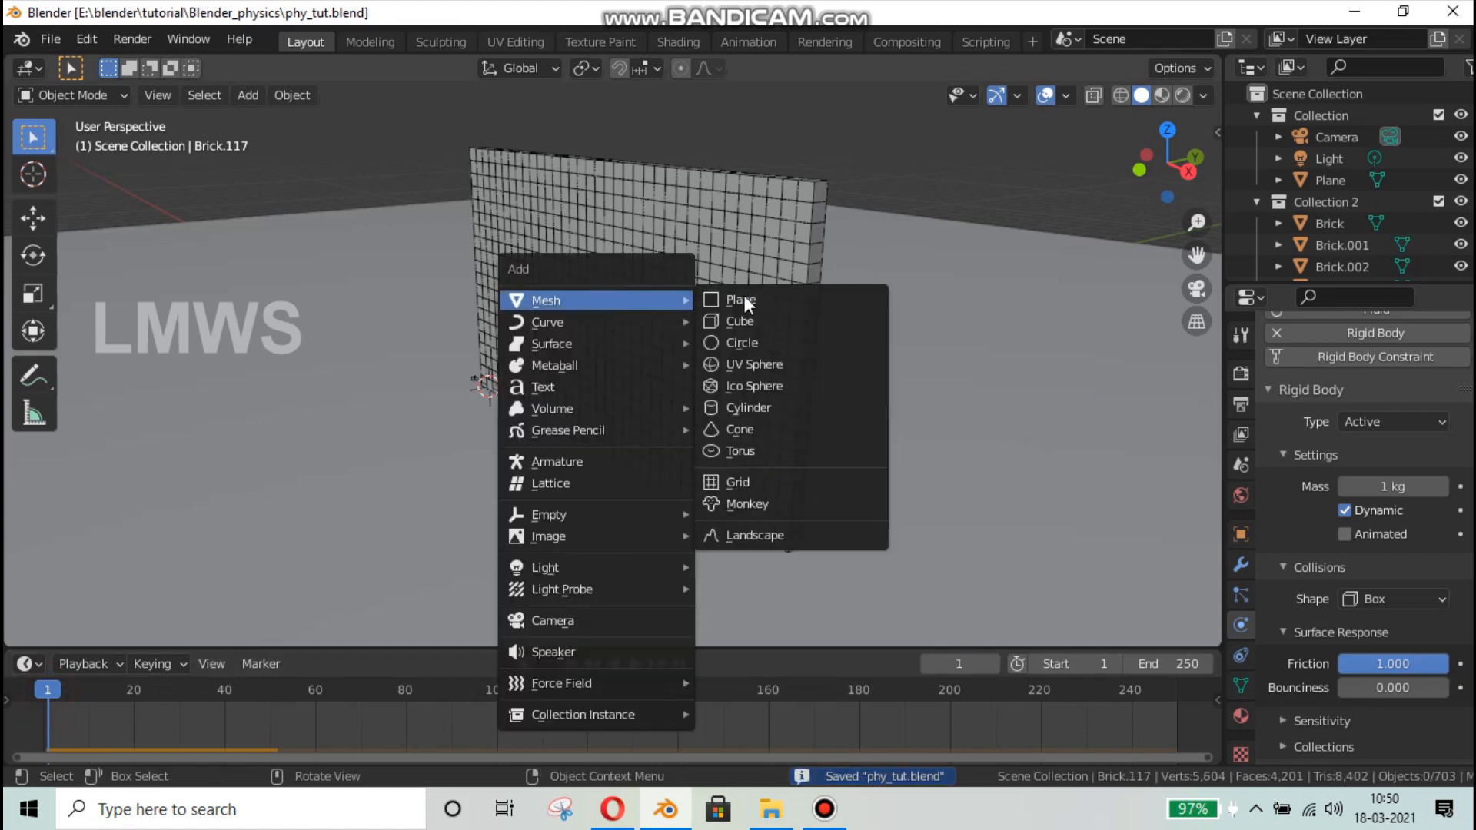
pyautogui.click(729, 498)
pyautogui.press('s')
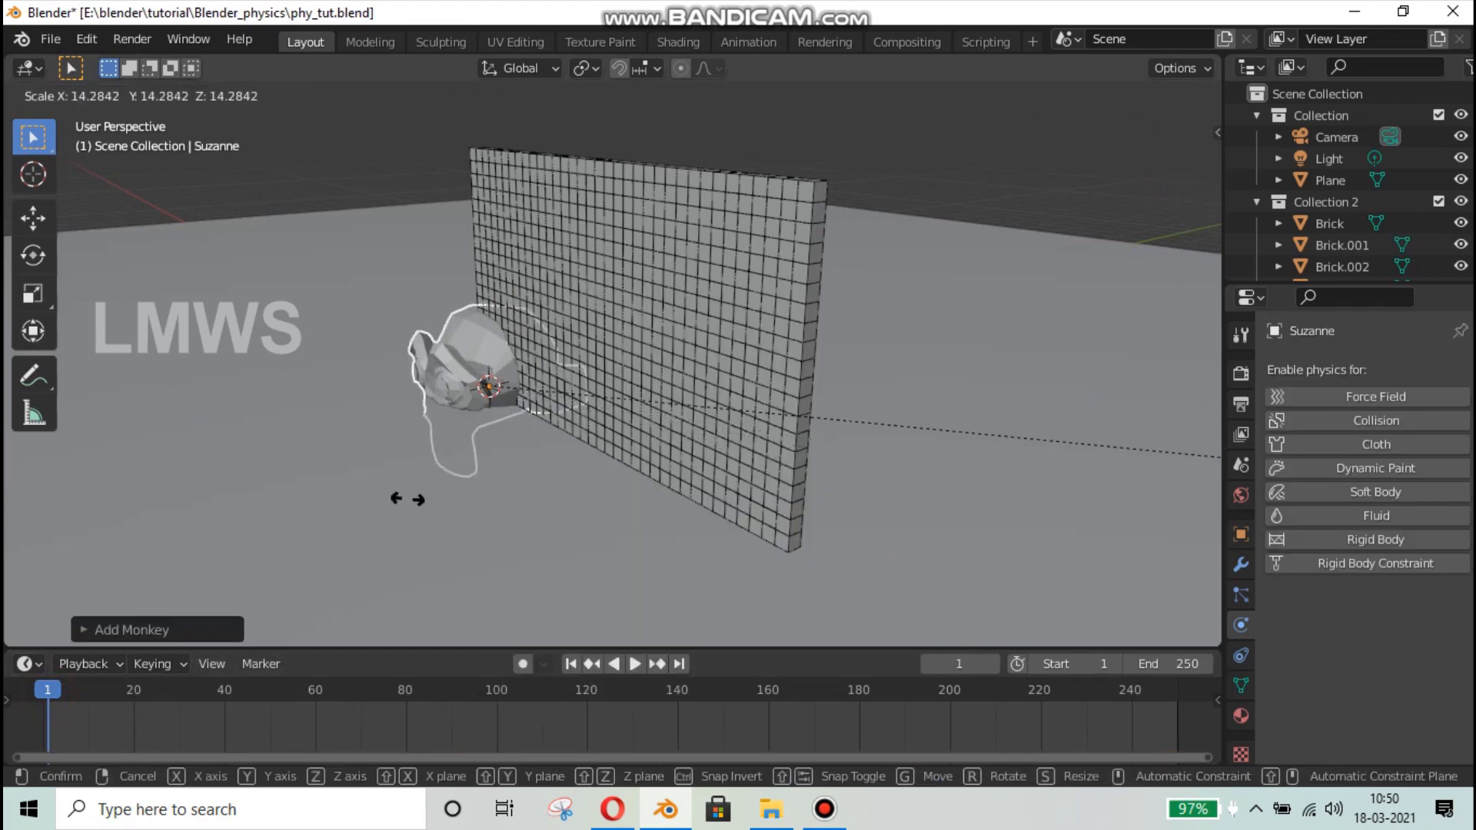
pyautogui.click(578, 505)
# - Raise the monkey head above the ground and move it along Y and X to face the middle of the wall
pyautogui.press('g')
pyautogui.press('z')
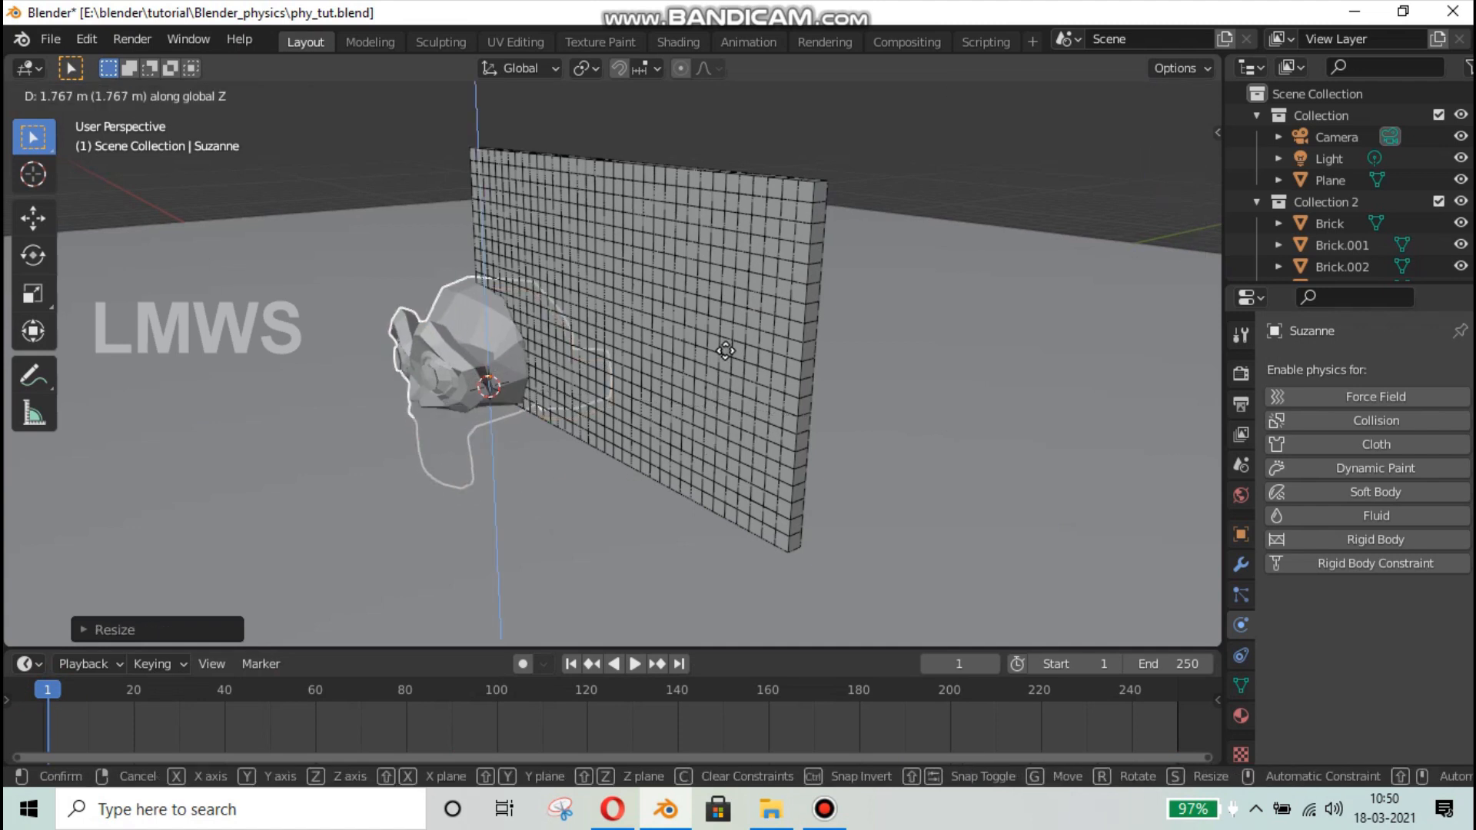
pyautogui.click(724, 344)
pyautogui.press('g')
pyautogui.press('y')
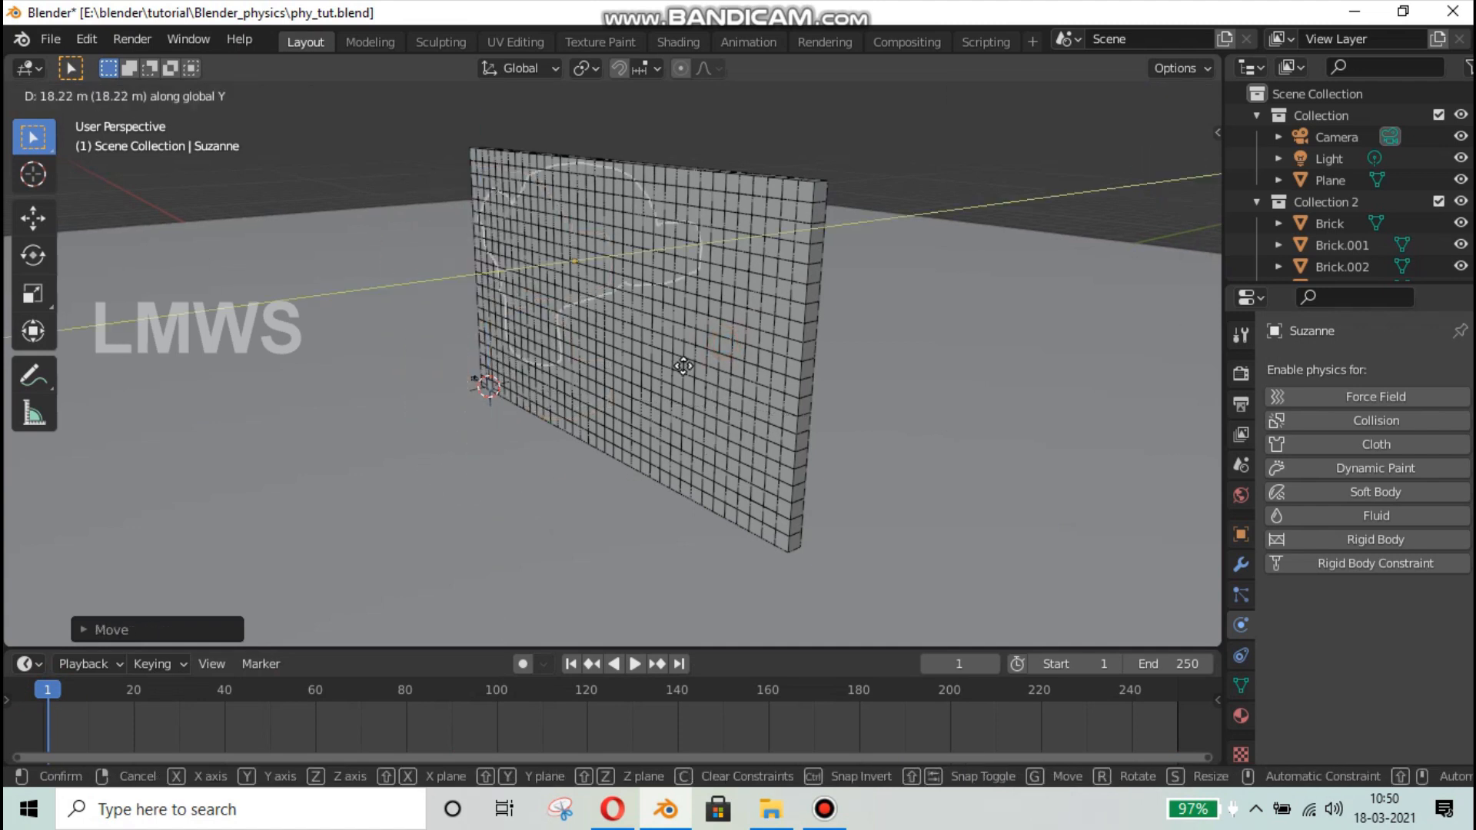
pyautogui.click(727, 361)
pyautogui.moveTo(724, 404); pyautogui.dragTo(750, 427, button='middle')
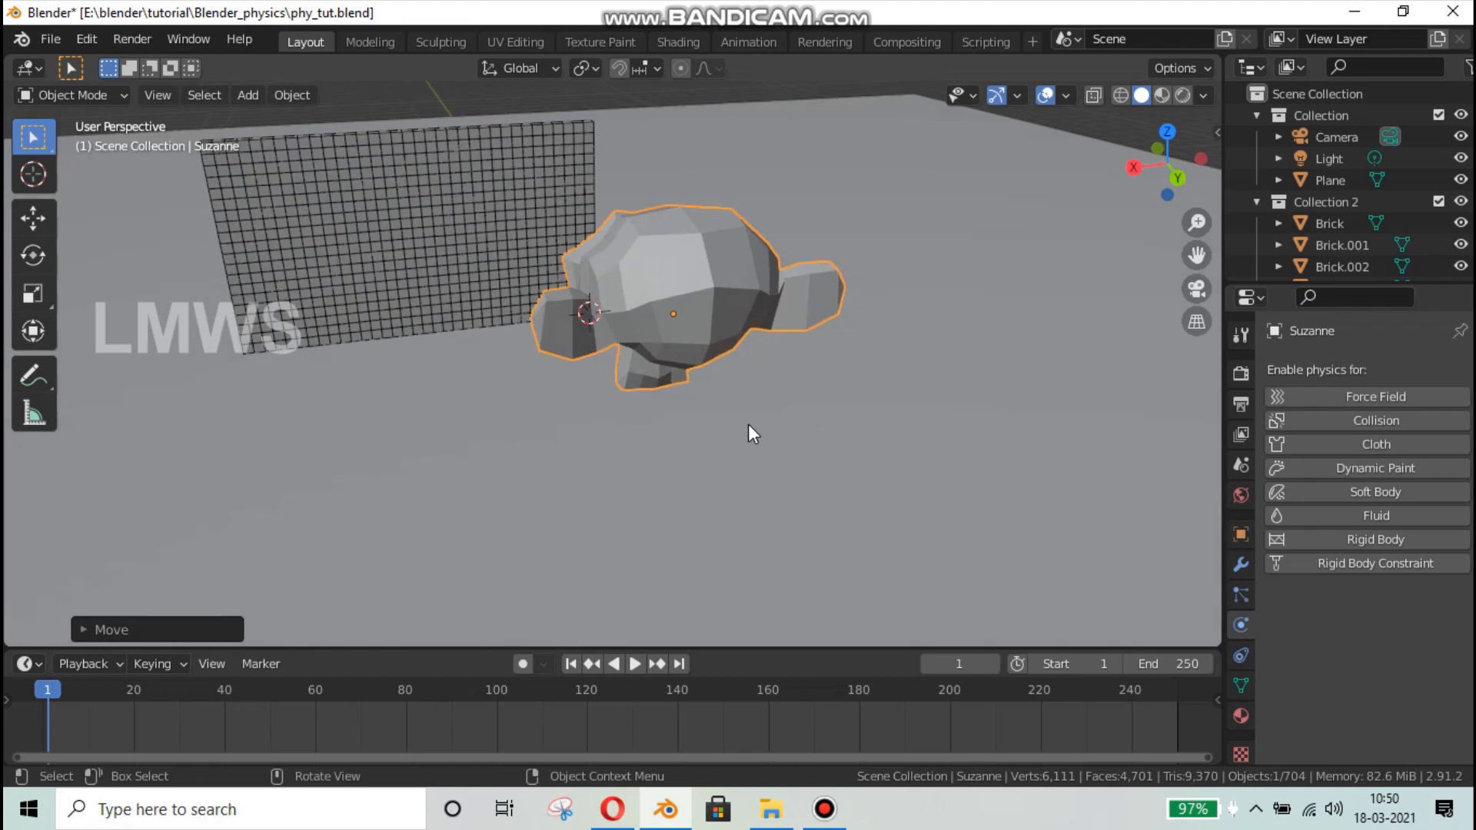
pyautogui.press('g')
pyautogui.press('x')
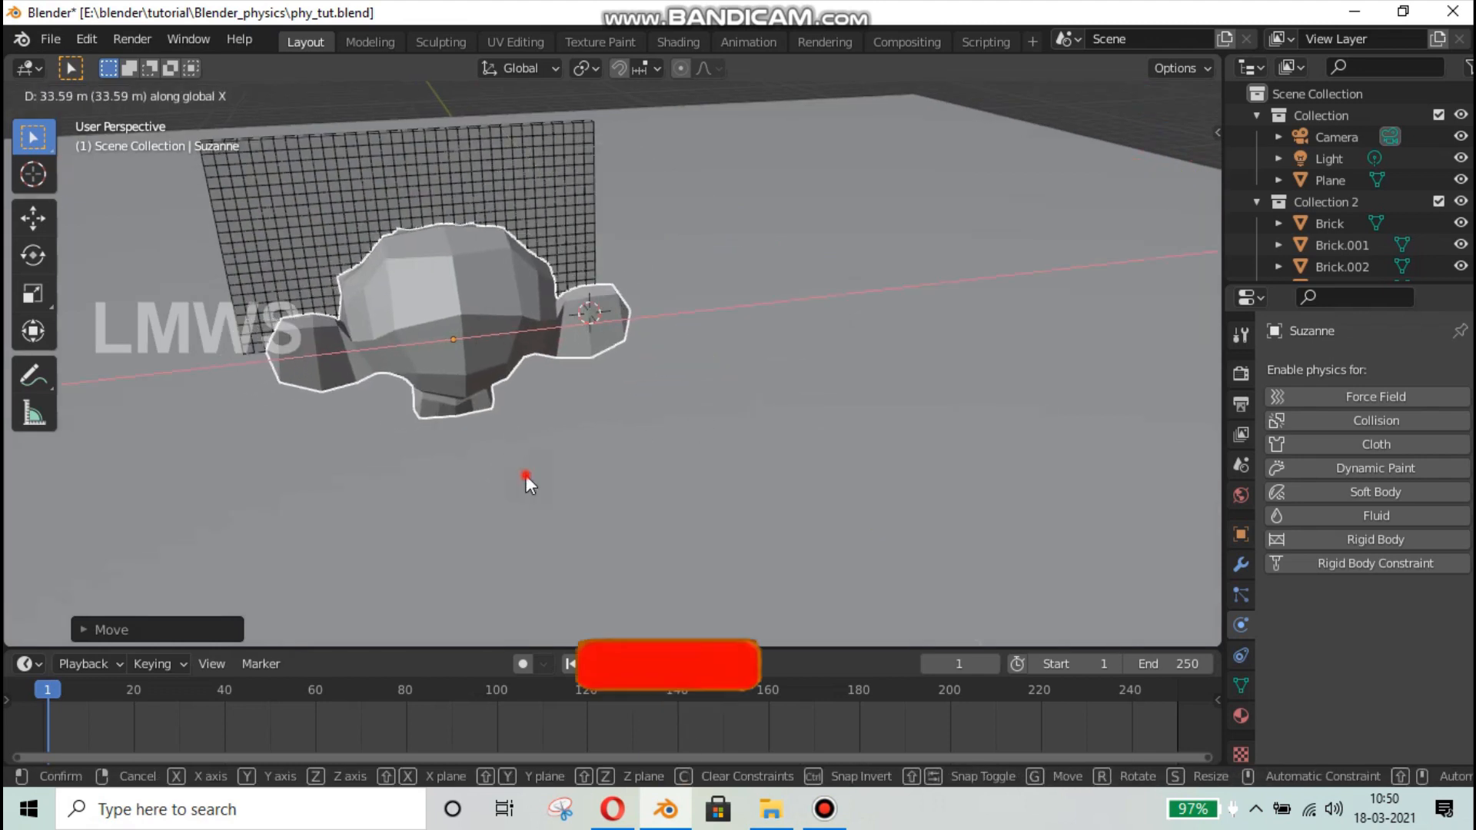
pyautogui.click(601, 423)
# - Adjust the monkey head's overall size and save the file
pyautogui.moveTo(601, 423); pyautogui.dragTo(840, 418, button='middle')
pyautogui.press('s')
pyautogui.click(771, 415)
pyautogui.hotkey('ctrl', 's')
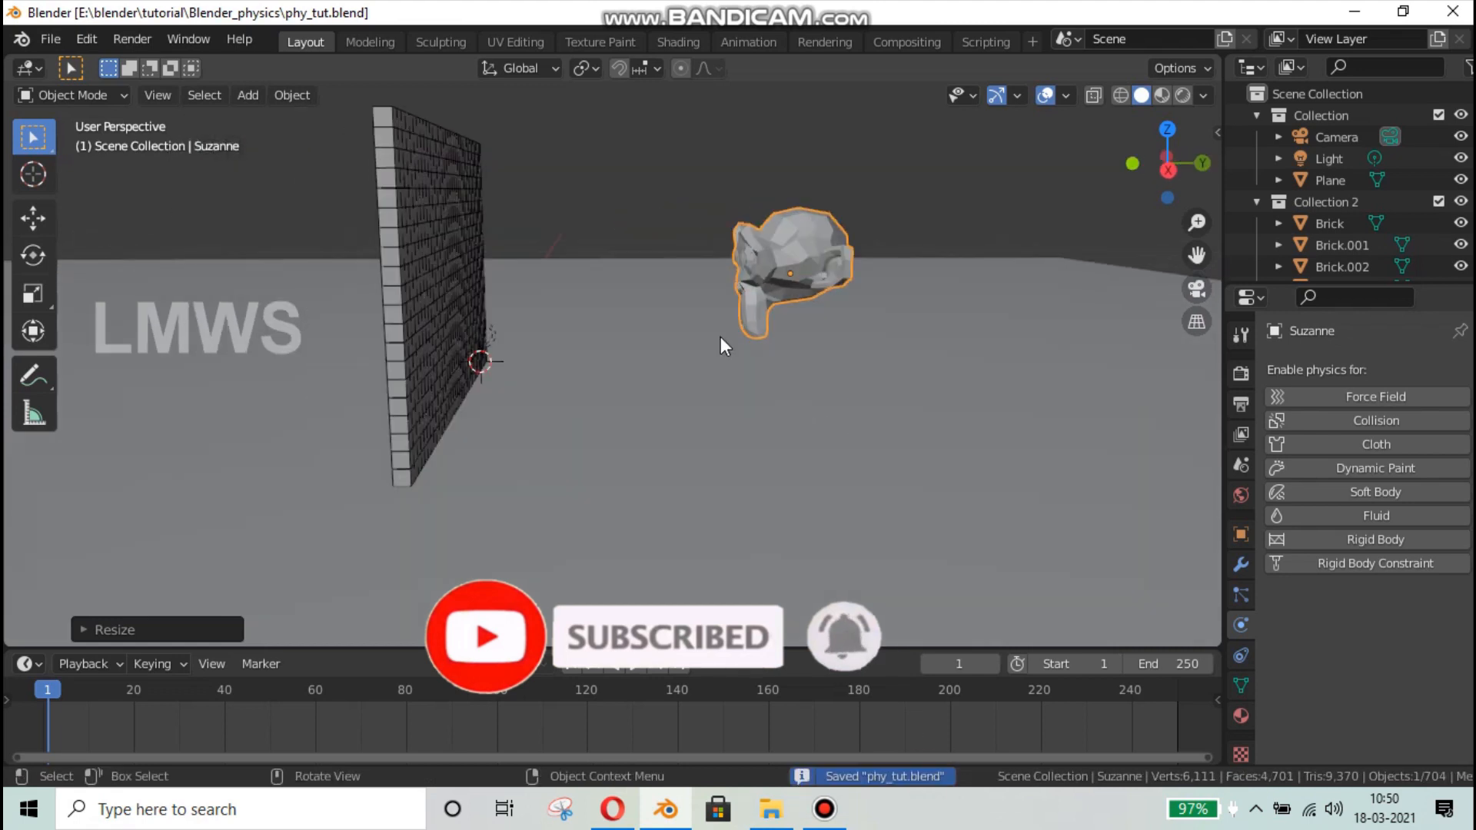
# - Move the monkey head farther away from the wall along the Y axis
pyautogui.moveTo(725, 343); pyautogui.dragTo(737, 447, button='middle')
pyautogui.press('g')
pyautogui.press('y')
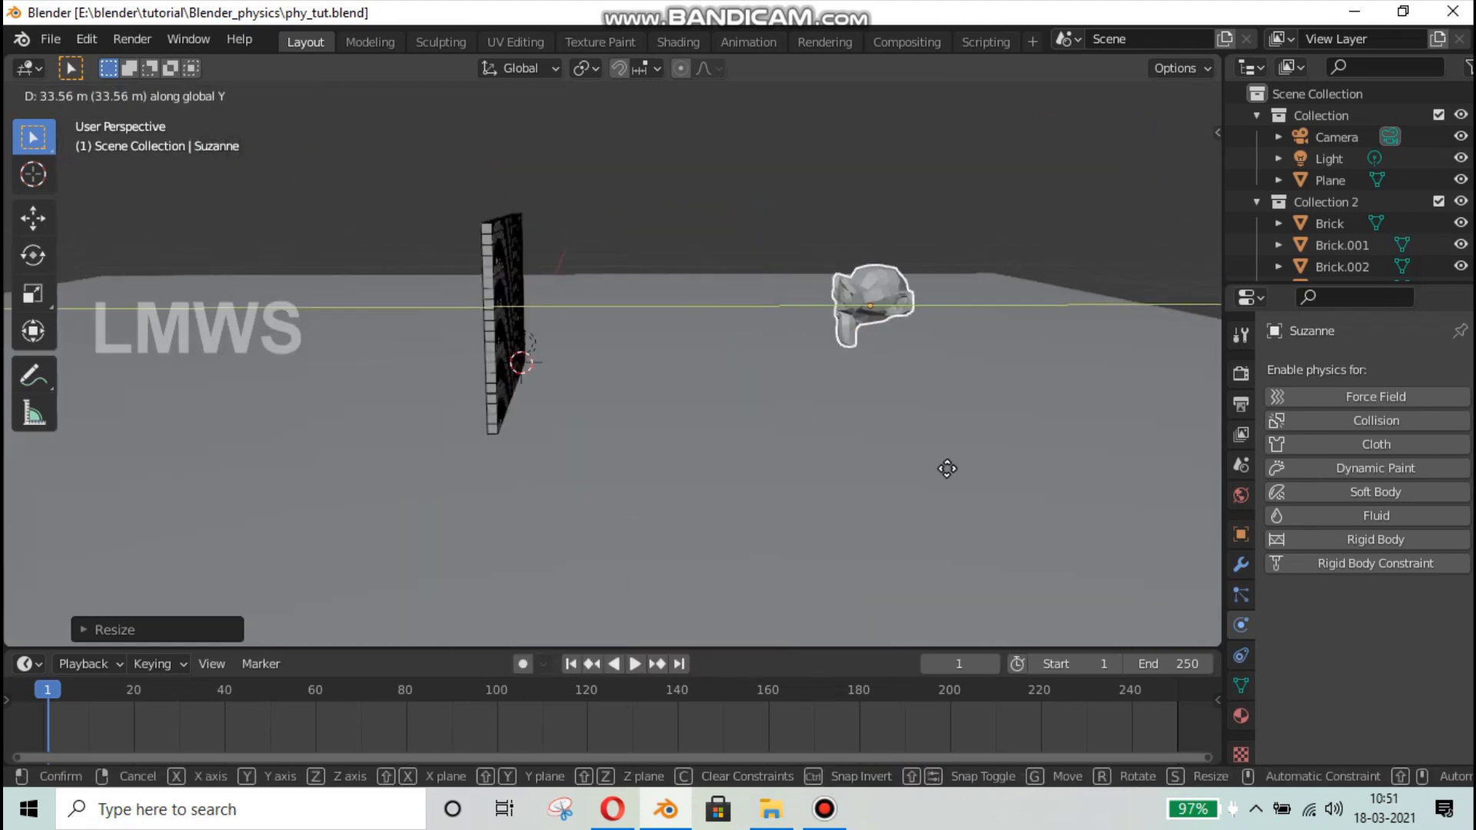
pyautogui.click(966, 475)
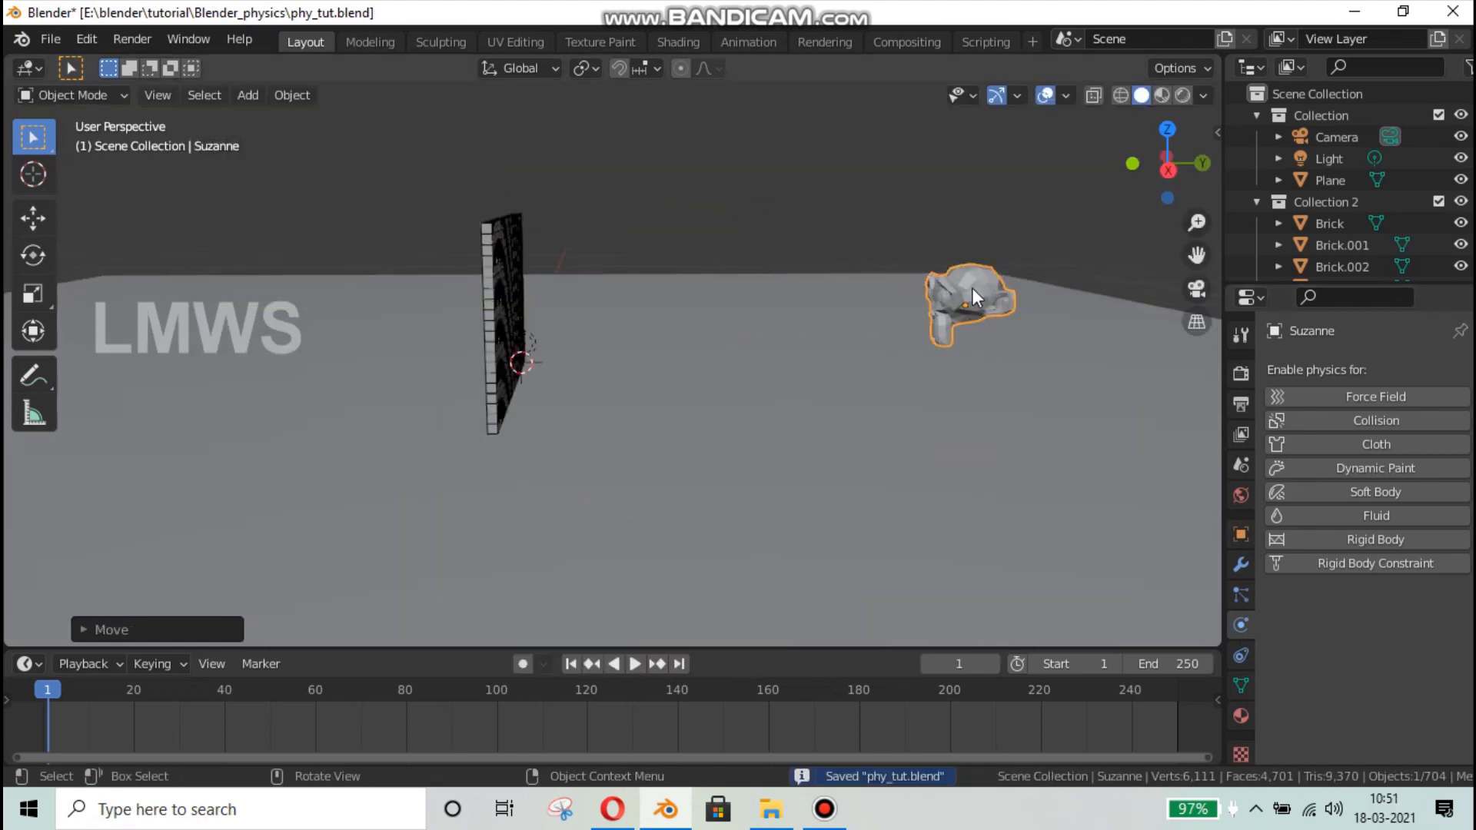
# - Insert a keyframe for the monkey head's starting position at frame 30
pyautogui.press('i')
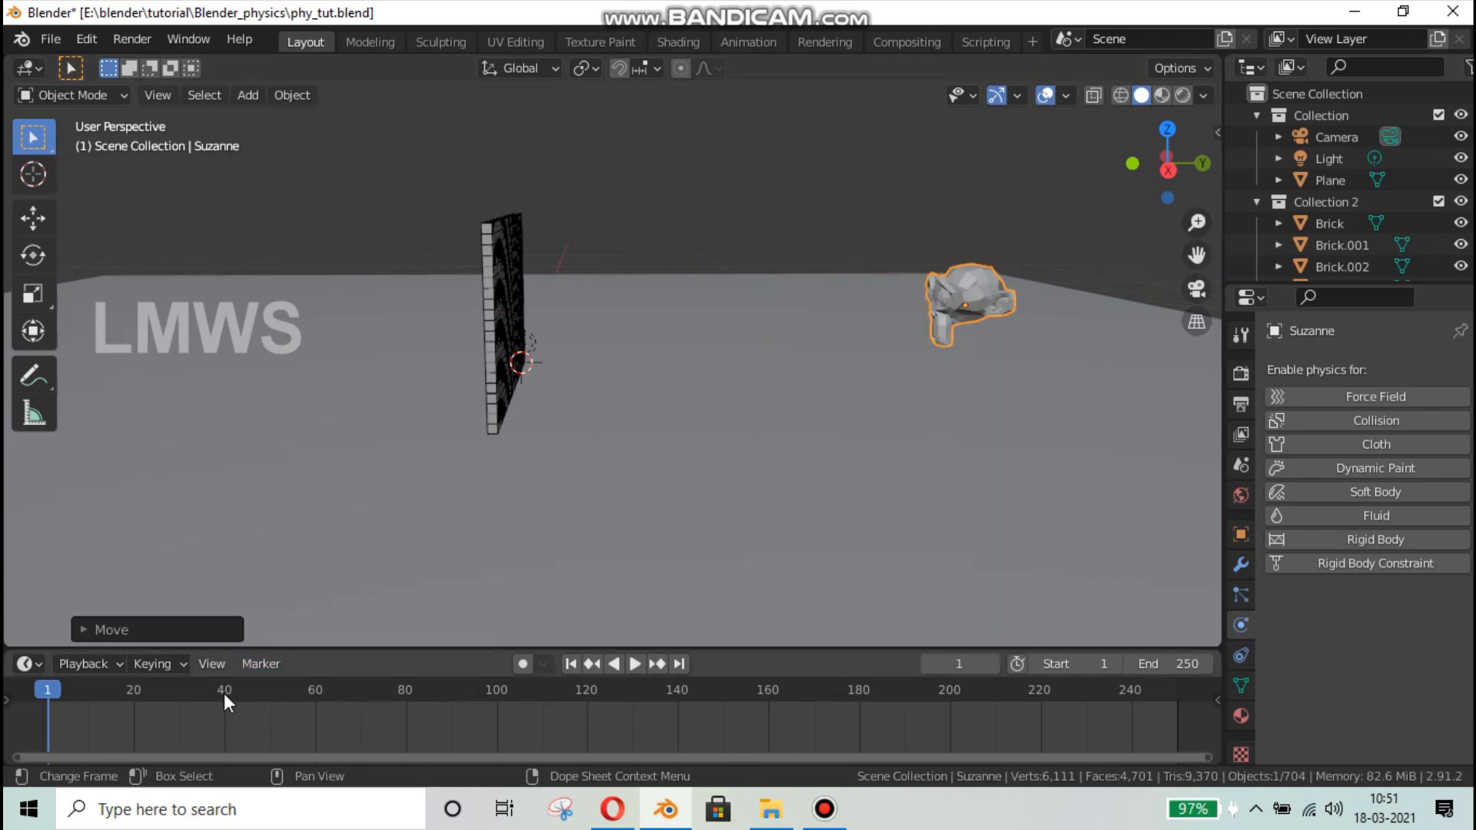
pyautogui.moveTo(223, 694); pyautogui.dragTo(175, 700)
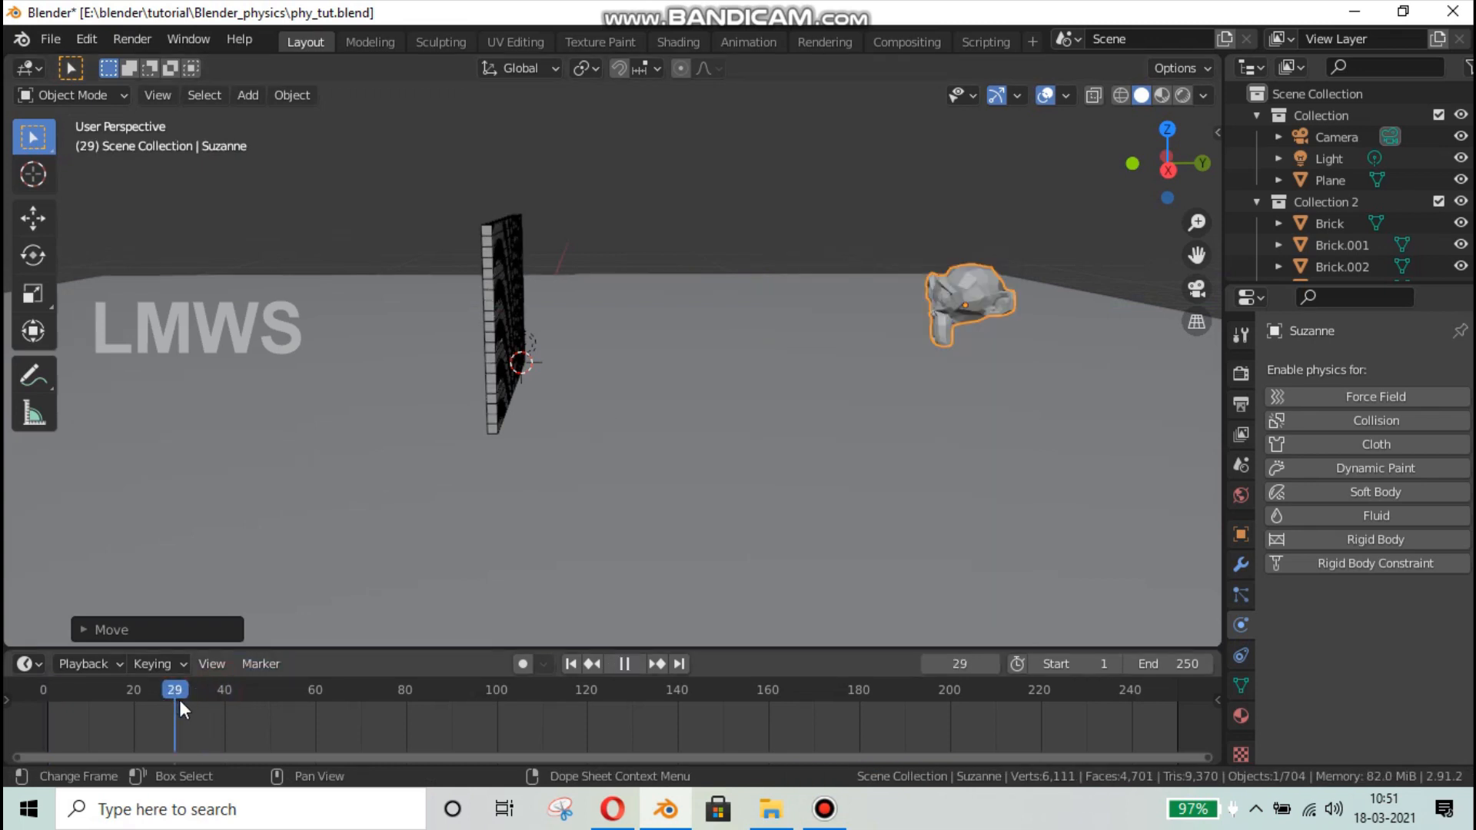
pyautogui.press('space')
pyautogui.click(932, 329)
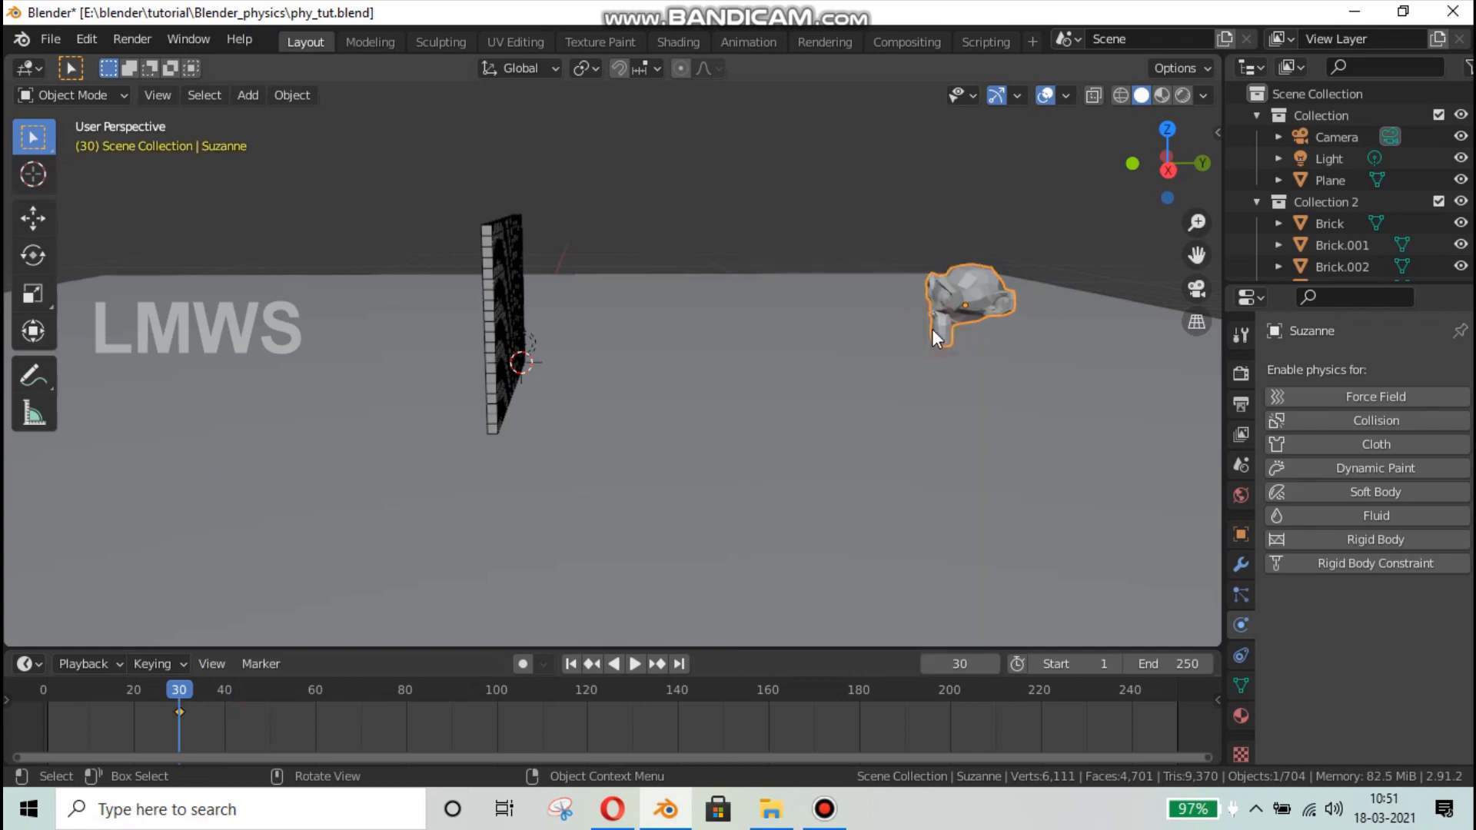
# - At frame 80, move the monkey head along Y to the opposite side of the wall and insert a keyframe
pyautogui.click(408, 692)
pyautogui.moveTo(407, 694); pyautogui.dragTo(405, 694)
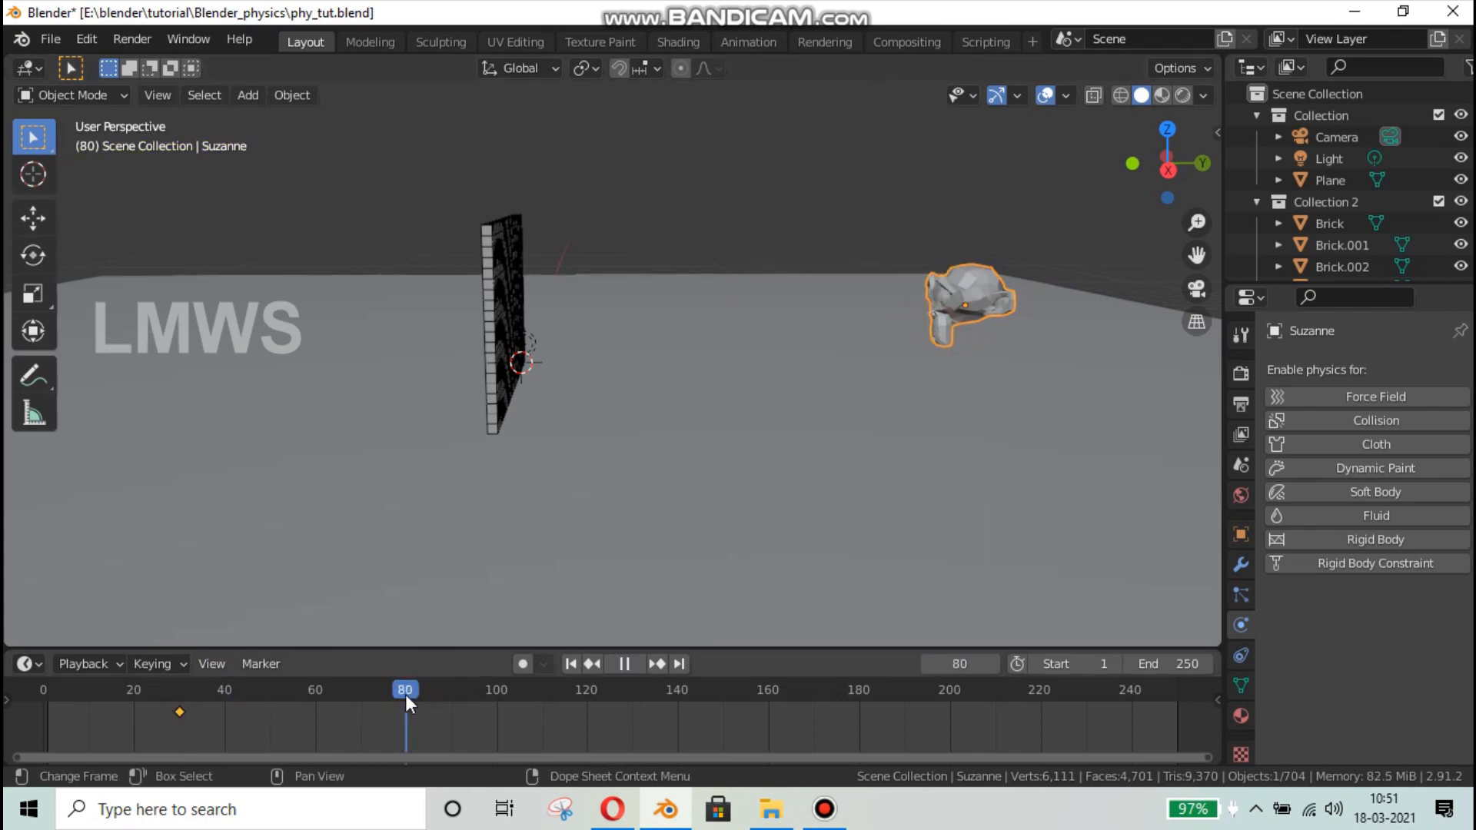
pyautogui.press('g')
pyautogui.press('y')
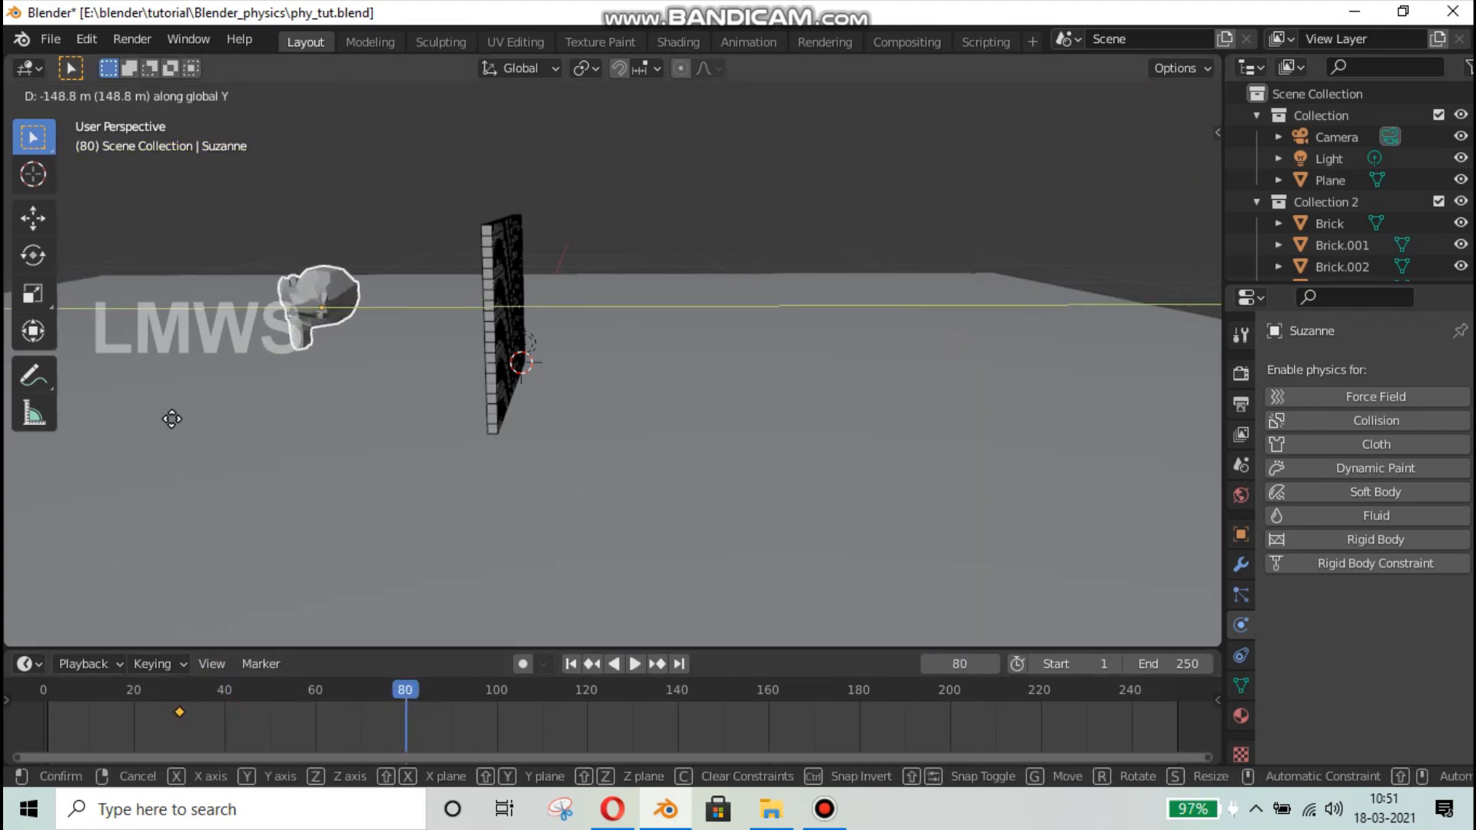
pyautogui.click(150, 414)
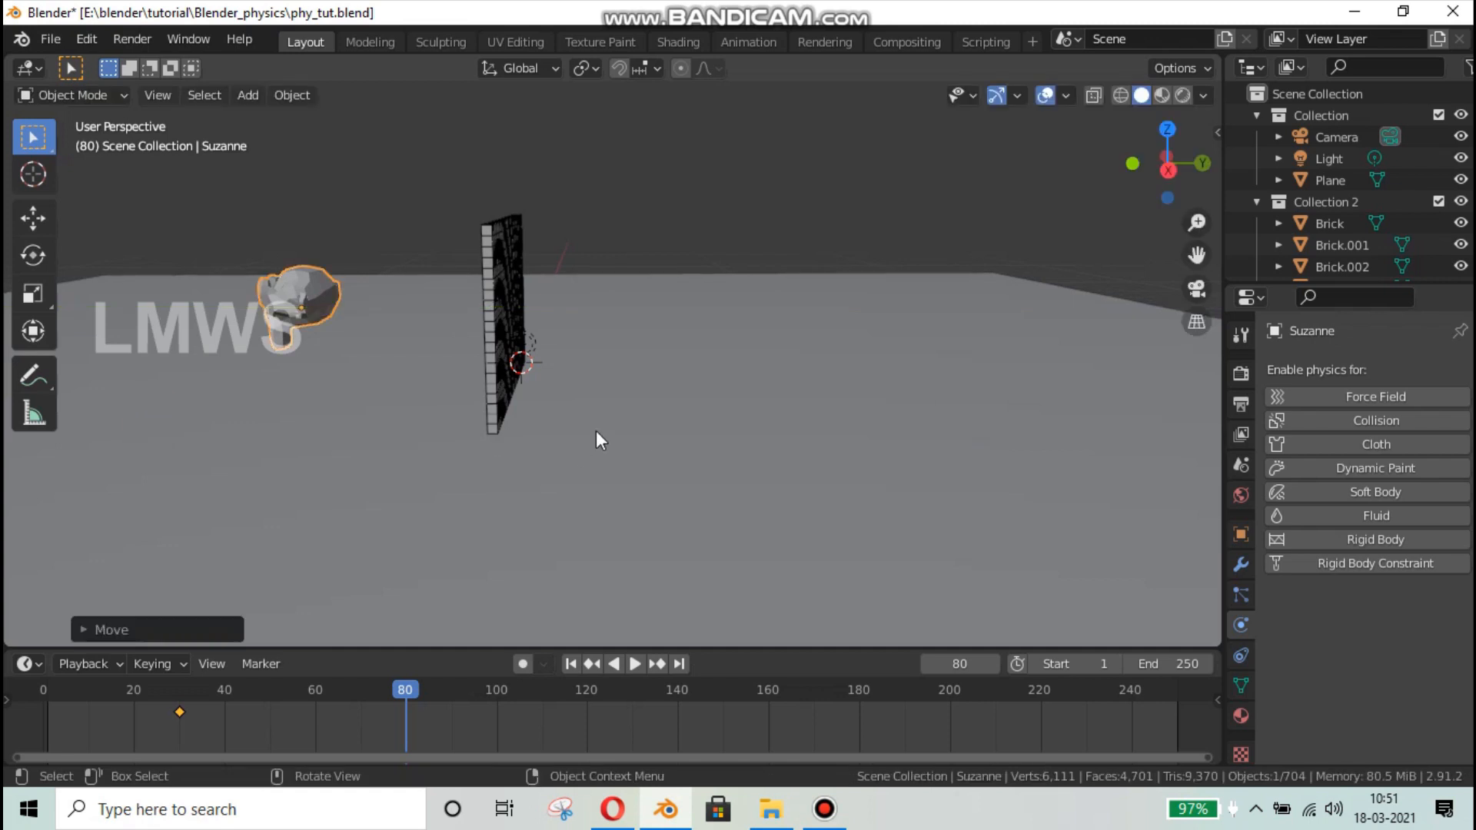
pyautogui.press('i')
pyautogui.click(649, 439)
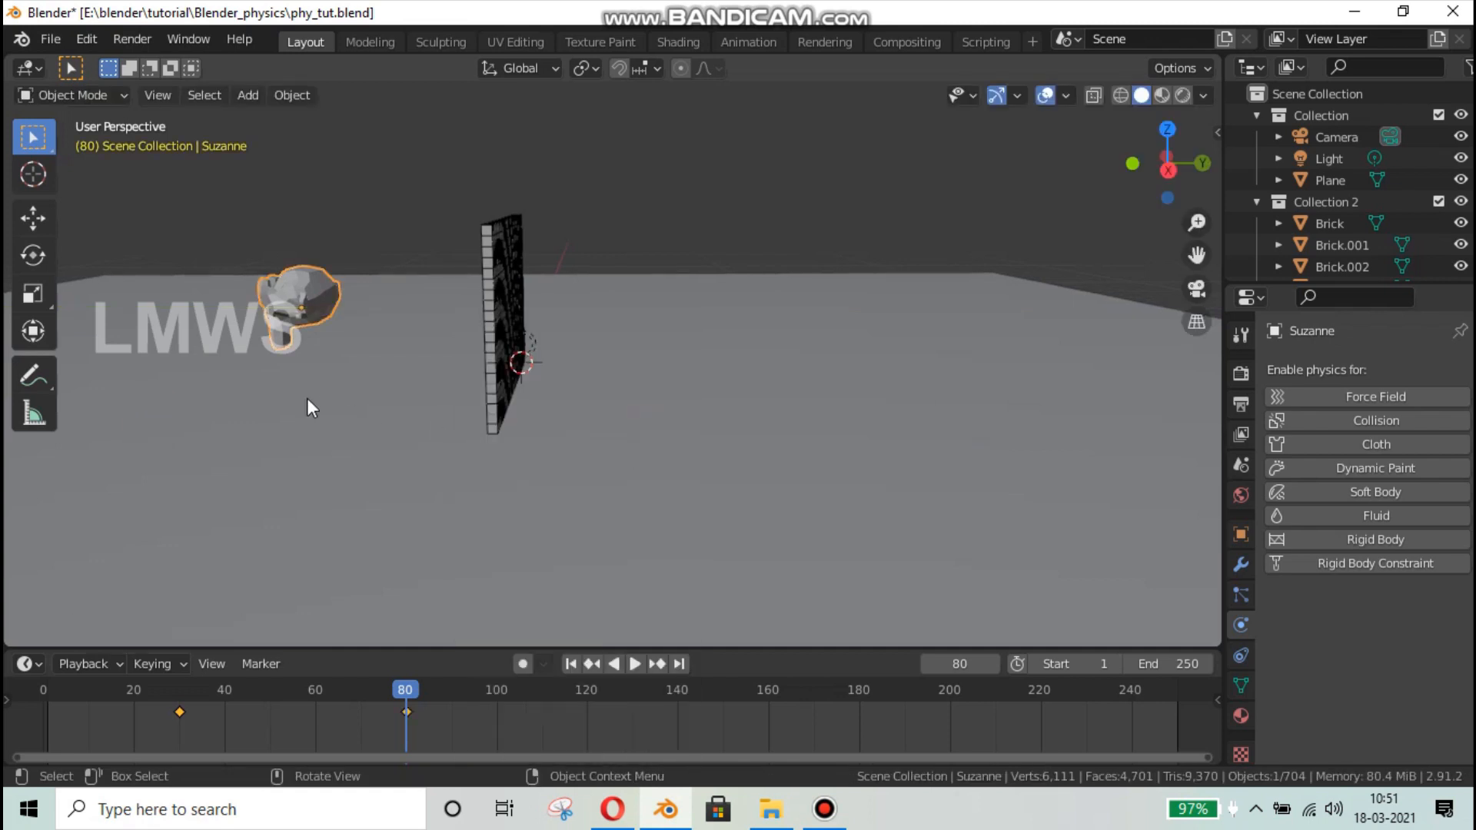
# - Rotate the monkey head about the X axis and lower it along Z towards the ground plane
pyautogui.moveTo(307, 405); pyautogui.dragTo(411, 418, button='middle')
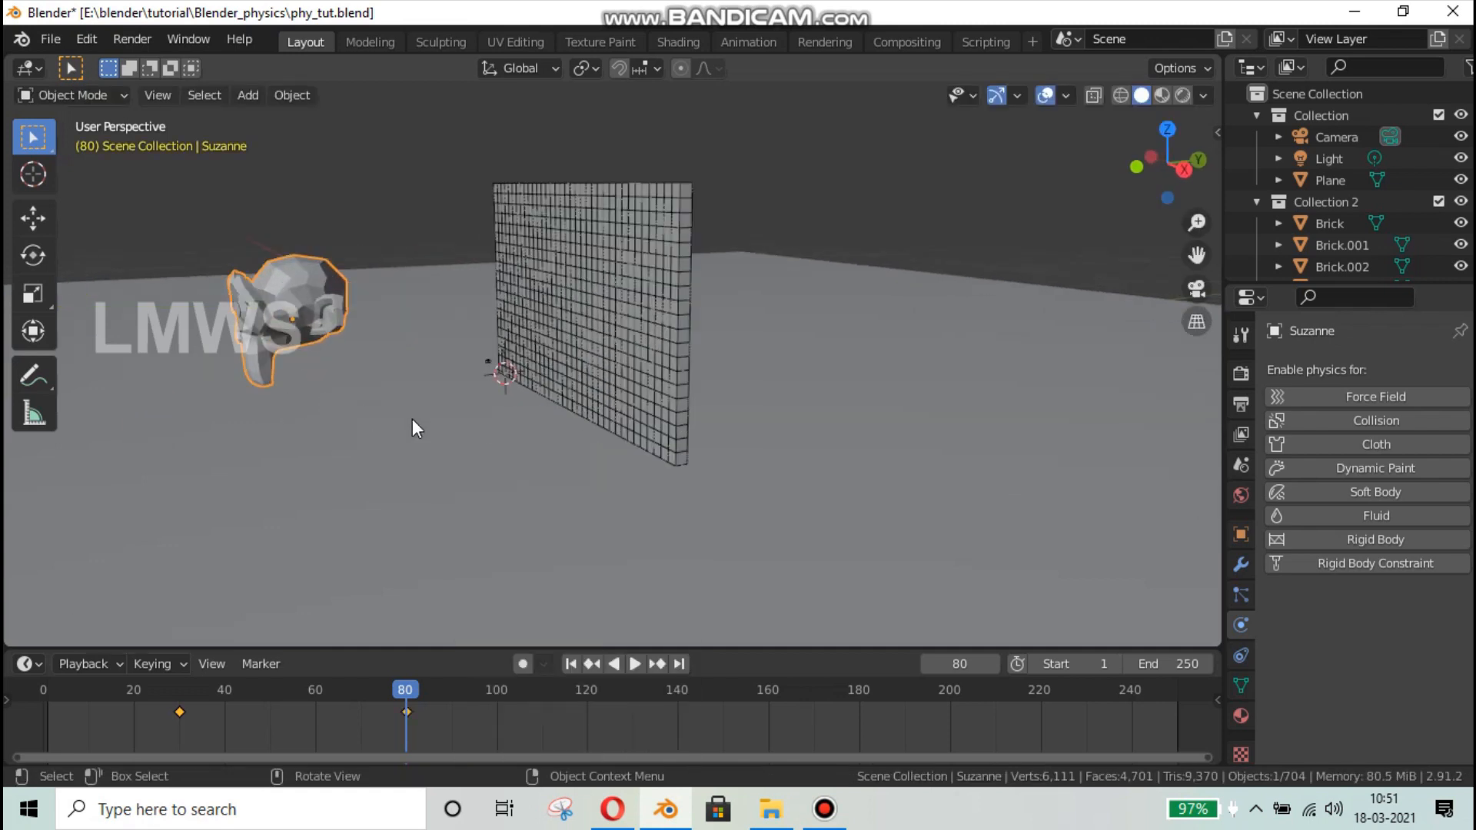
pyautogui.press('r')
pyautogui.press('x')
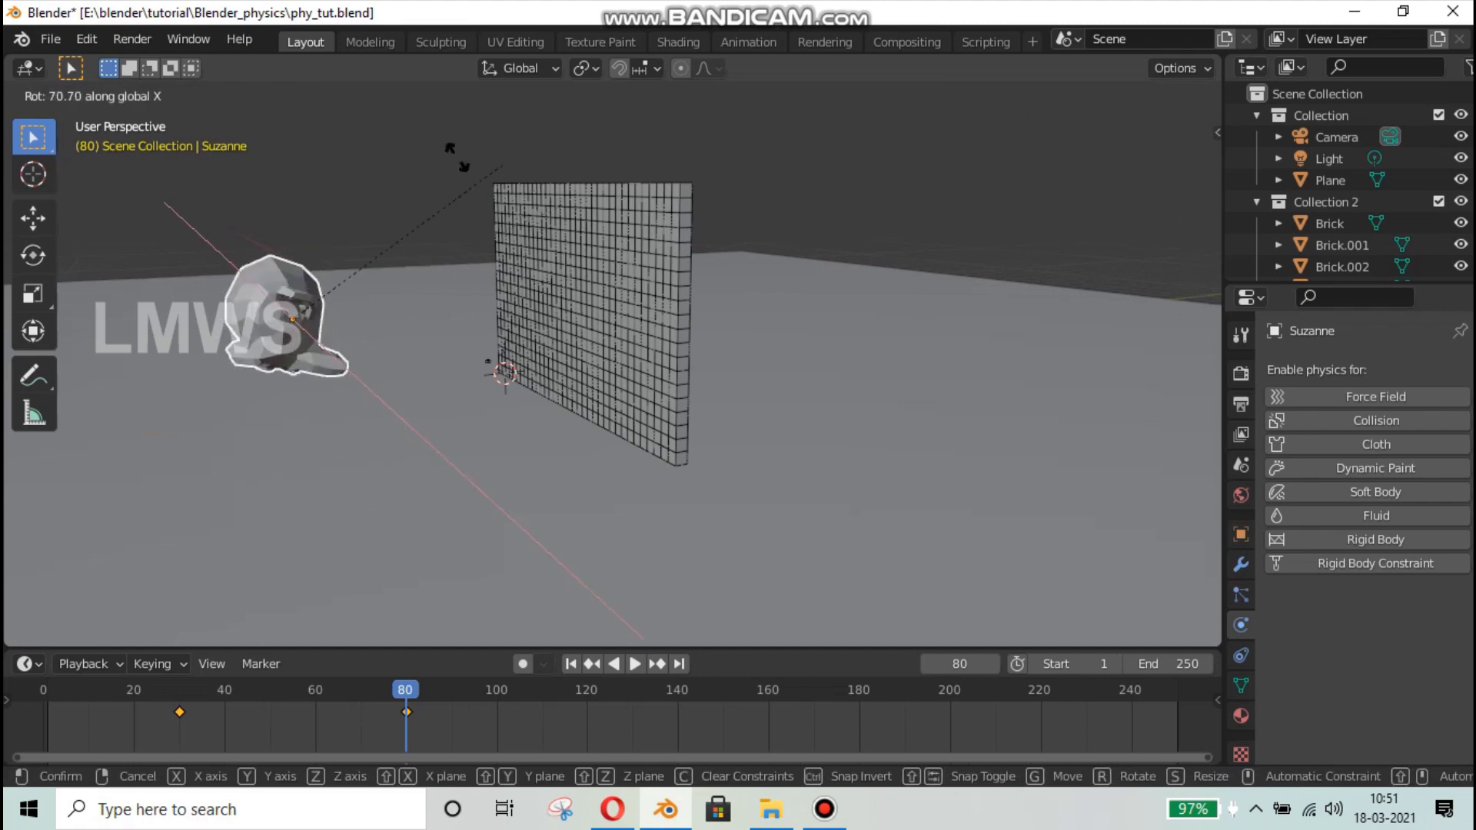
pyautogui.click(415, 342)
pyautogui.press('g')
pyautogui.press('z')
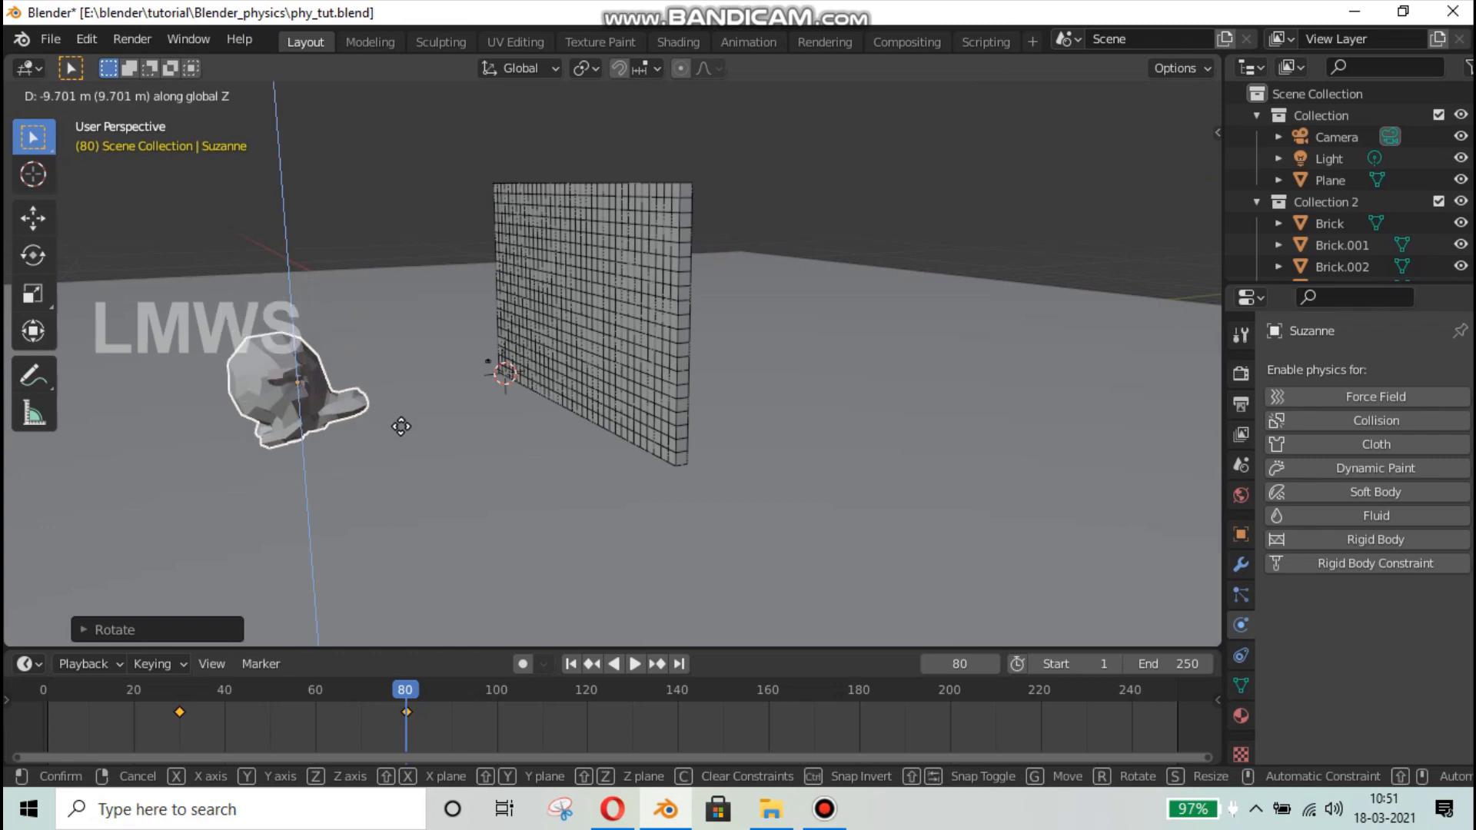
pyautogui.click(400, 414)
# - Fine-tune the monkey head's height above the ground and insert a Location & Rotation keyframe at frame 80
pyautogui.moveTo(392, 408); pyautogui.dragTo(453, 370, button='middle')
pyautogui.scroll(2, 454, 372)
pyautogui.press('g')
pyautogui.press('z')
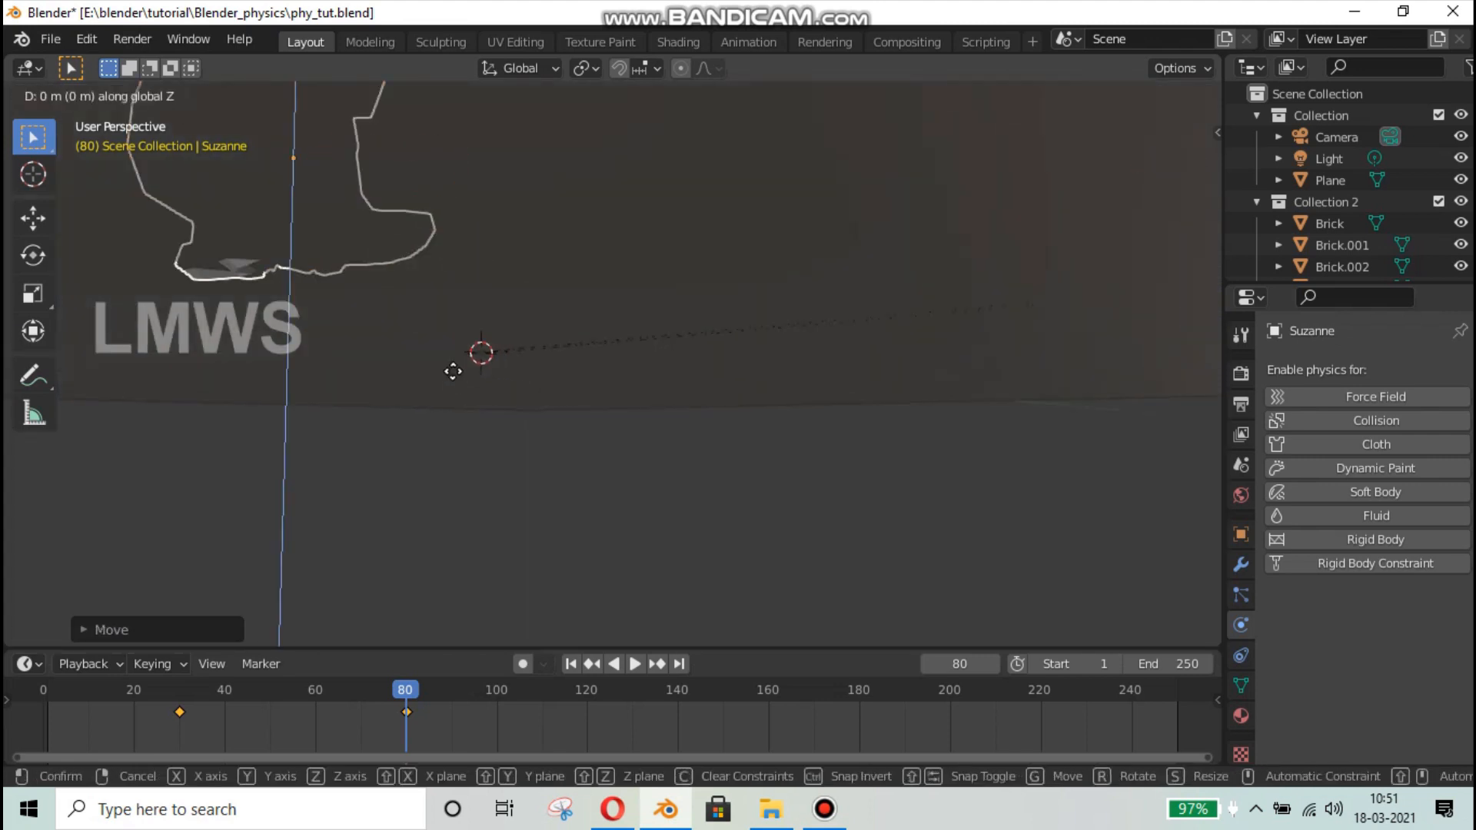
pyautogui.click(467, 327)
pyautogui.press('i')
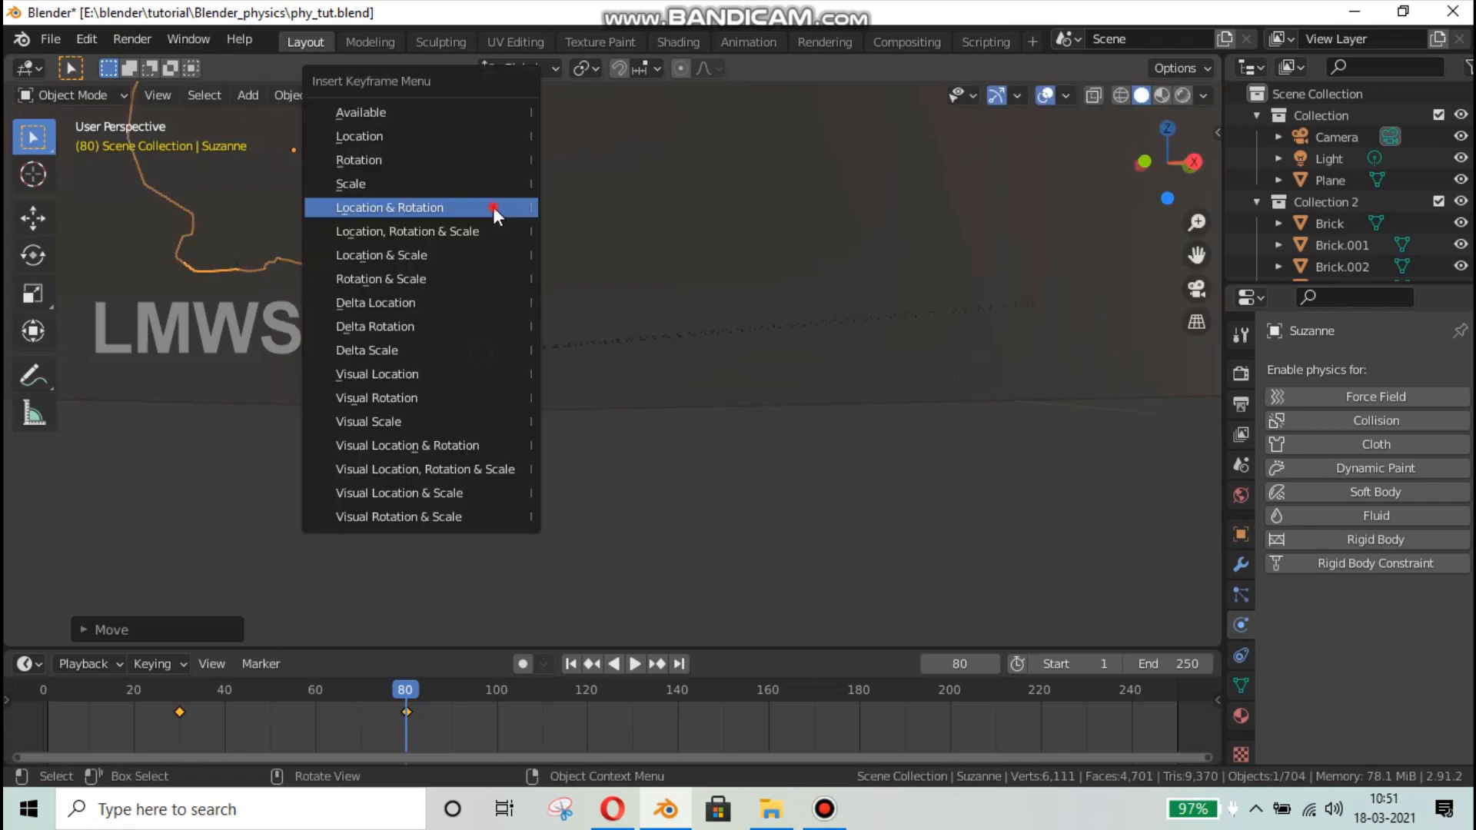
pyautogui.click(492, 206)
# - Play the monkey head's animation from shortly before frame 30, stop it at frame 70, and save the file
pyautogui.moveTo(578, 378); pyautogui.dragTo(478, 460, button='middle')
pyautogui.click(334, 604)
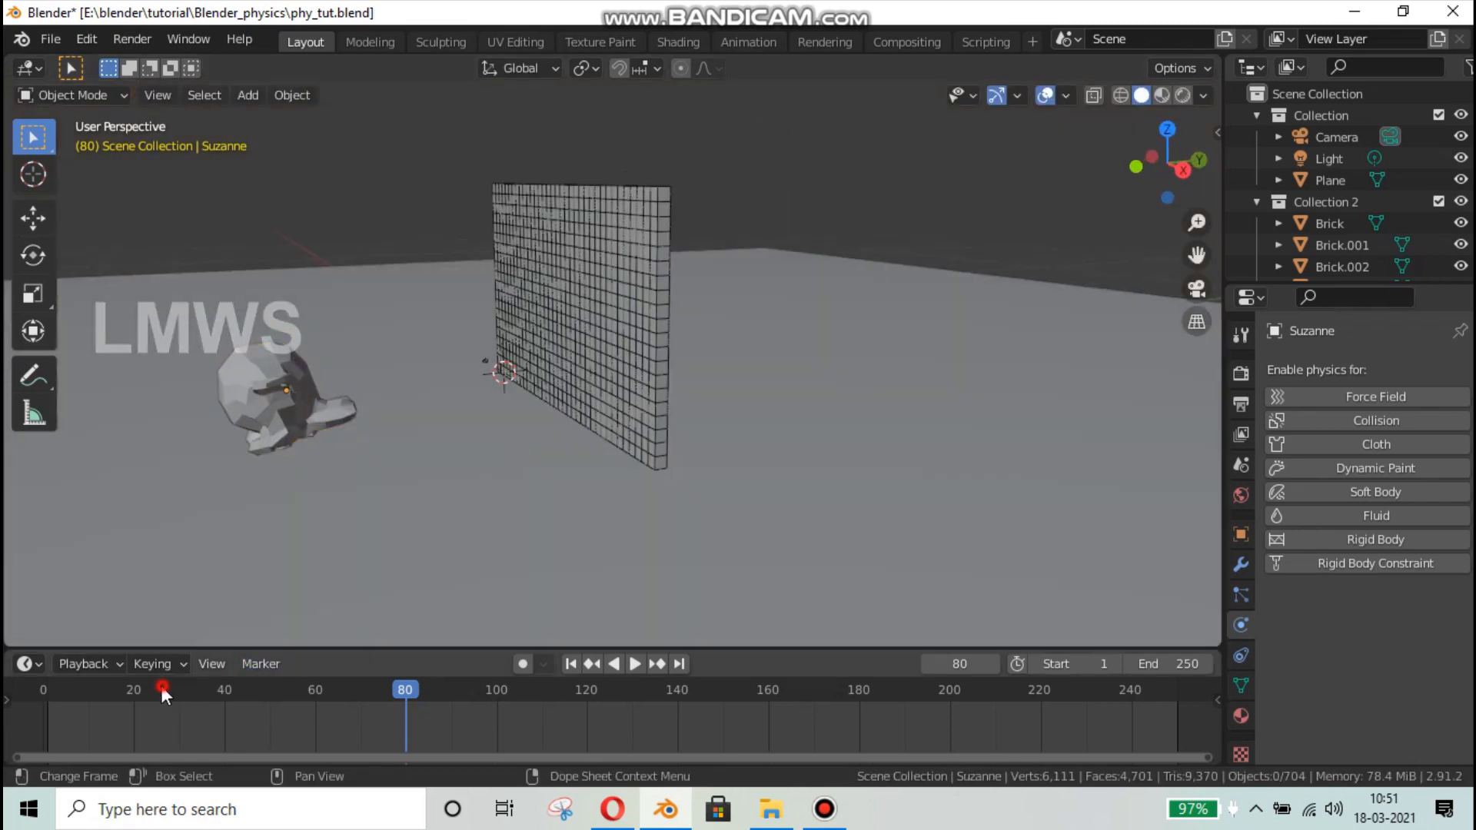
pyautogui.click(162, 689)
pyautogui.press('space')
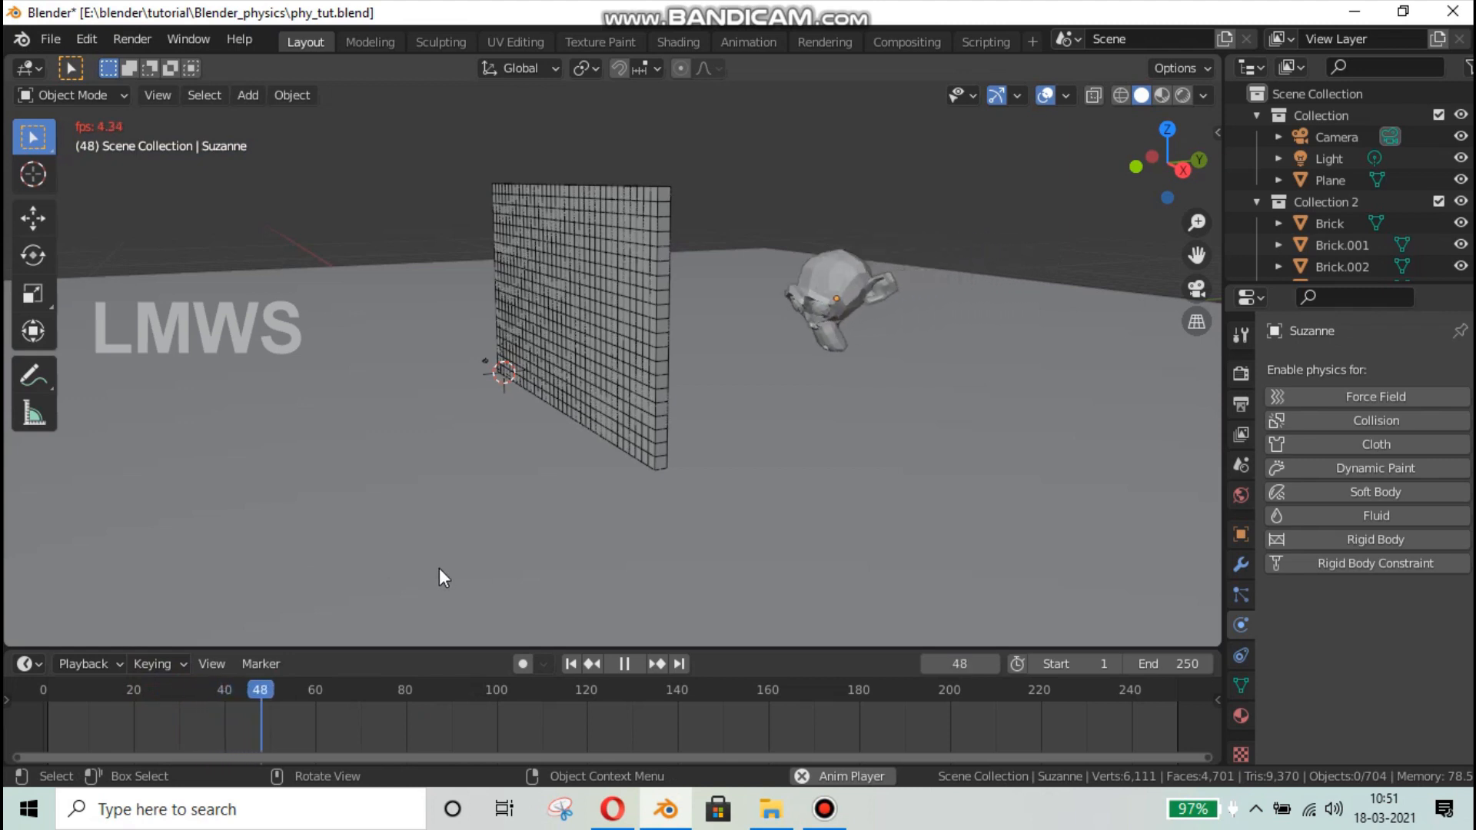
pyautogui.moveTo(599, 546); pyautogui.dragTo(598, 550, button='middle')
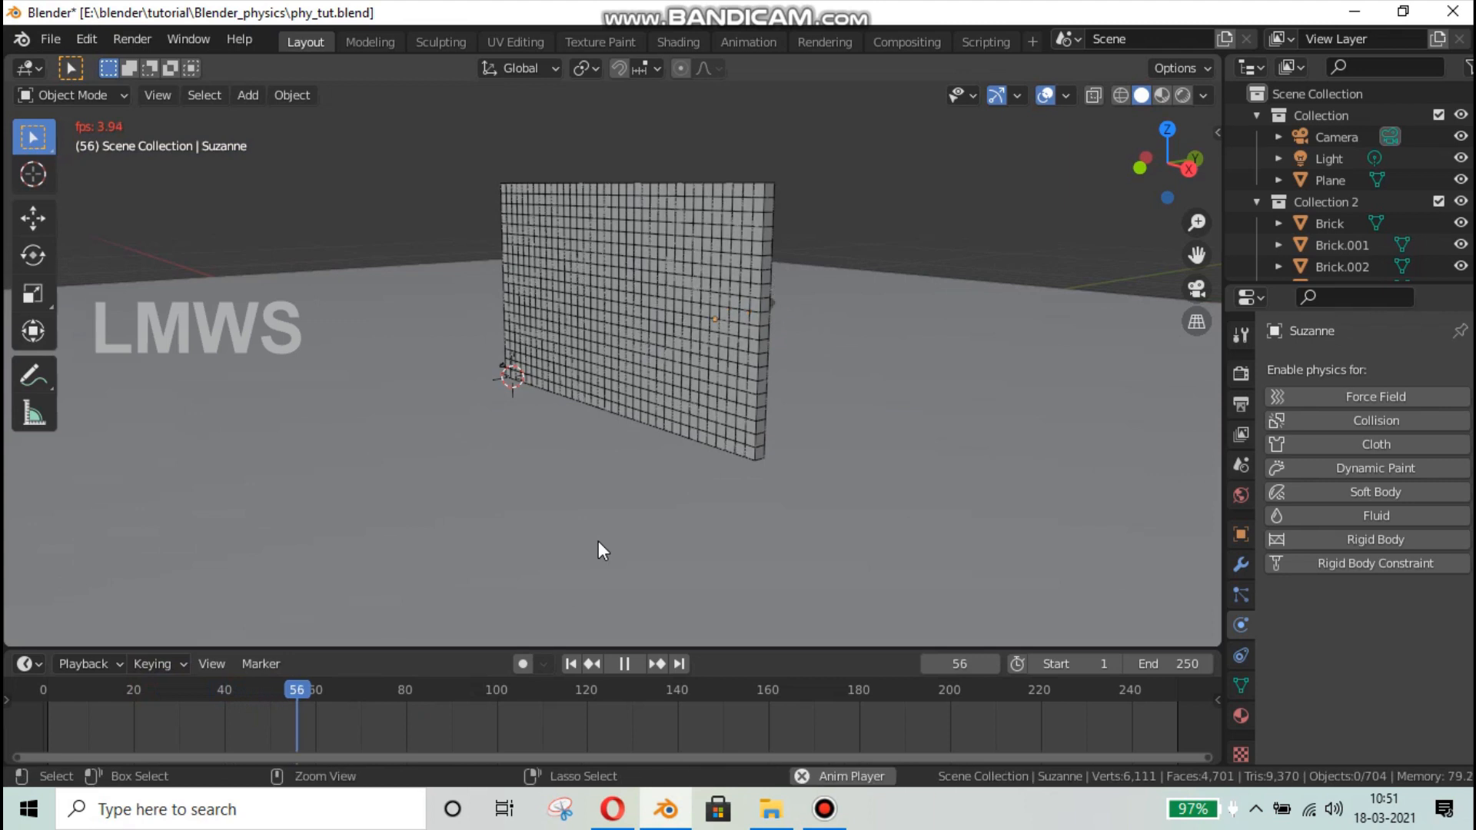
pyautogui.hotkey('ctrl', 's')
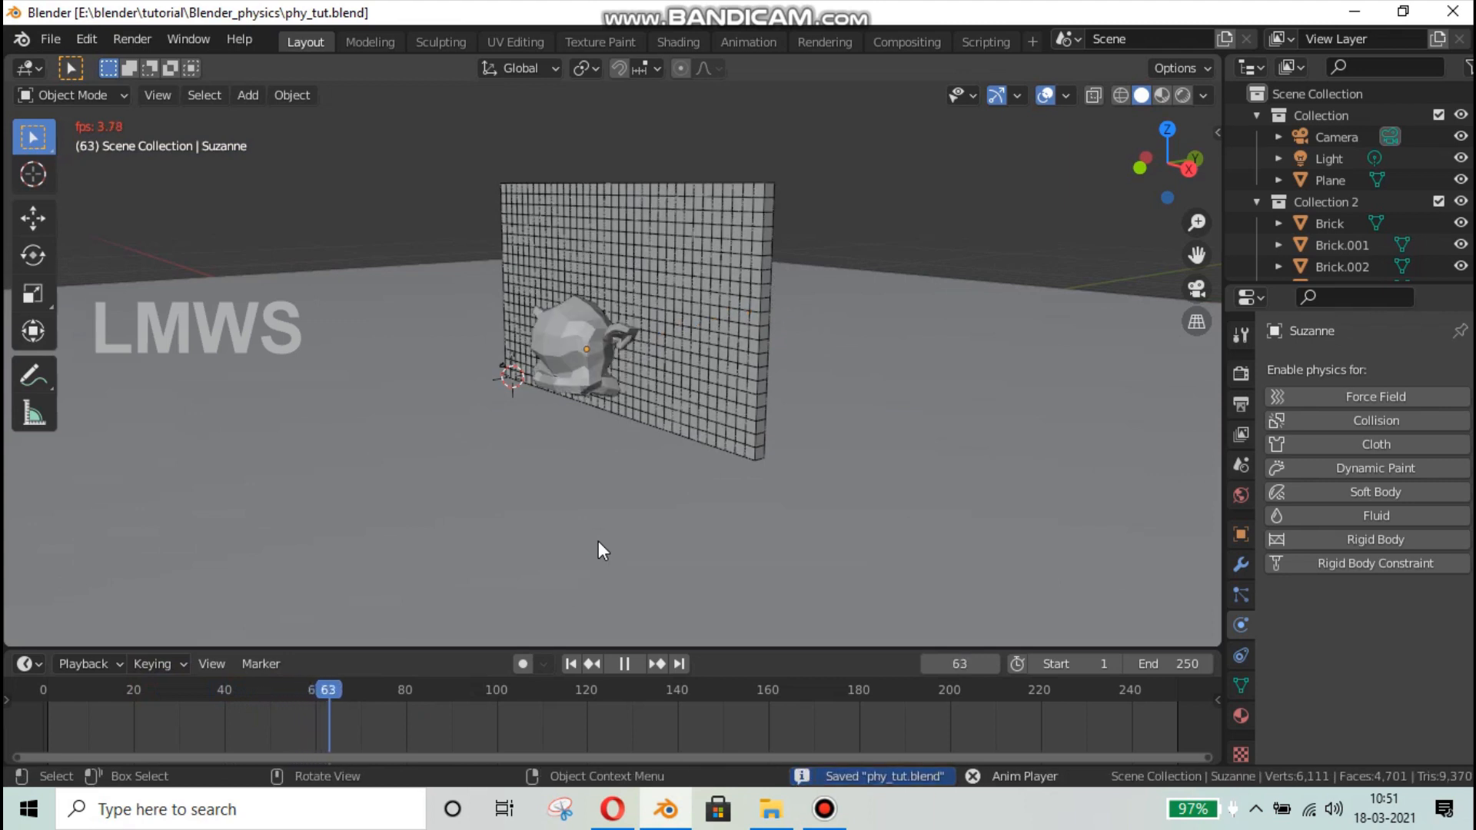
pyautogui.press('space')
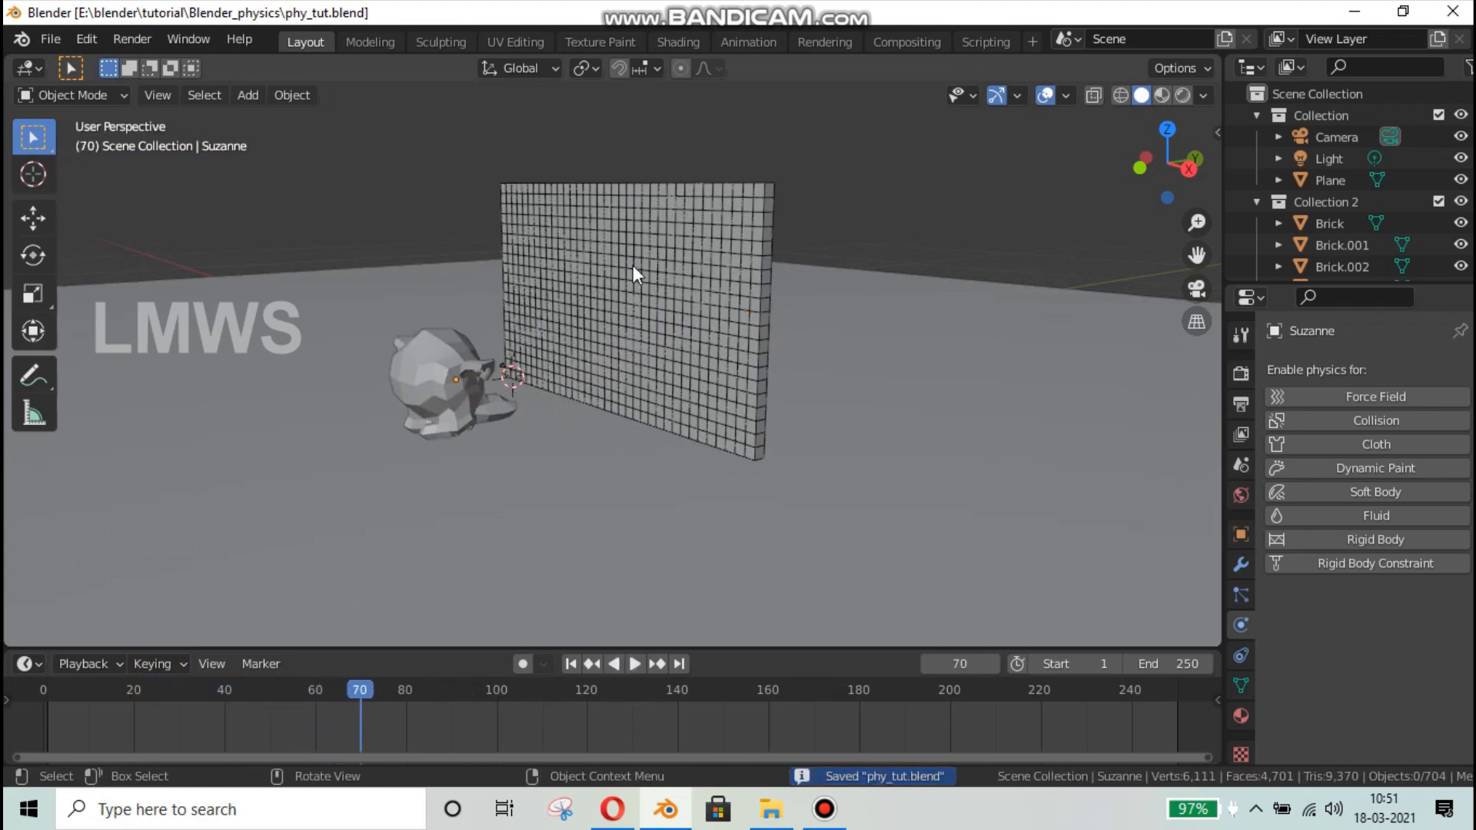
pyautogui.click(288, 466)
pyautogui.hotkey('ctrl', 's')
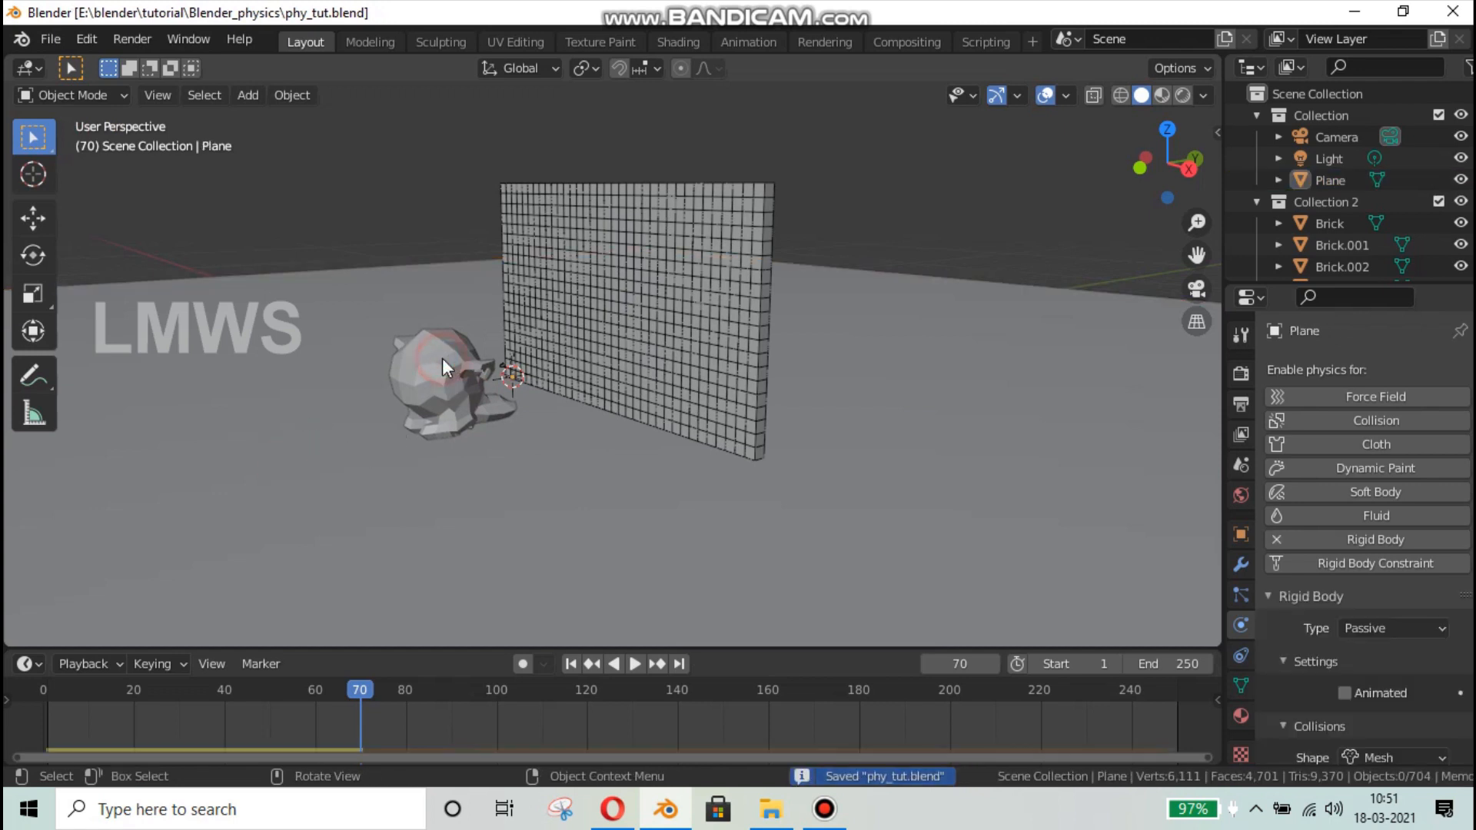
# - Make the monkey head a Passive rigid body with its collision shape set to Mesh
pyautogui.click(442, 361)
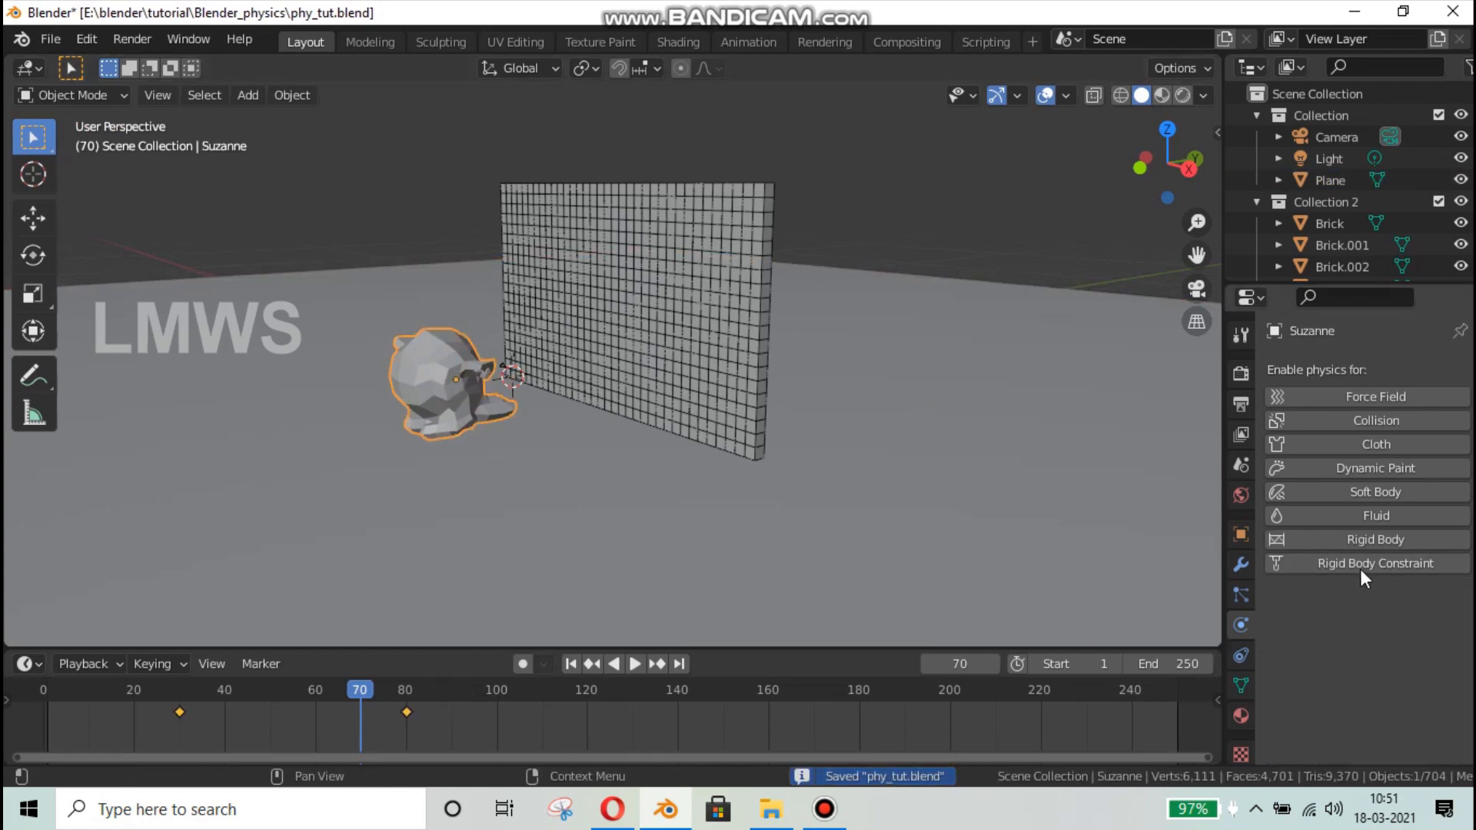
pyautogui.click(1379, 542)
pyautogui.scroll(-3, 1353, 600)
pyautogui.click(1380, 542)
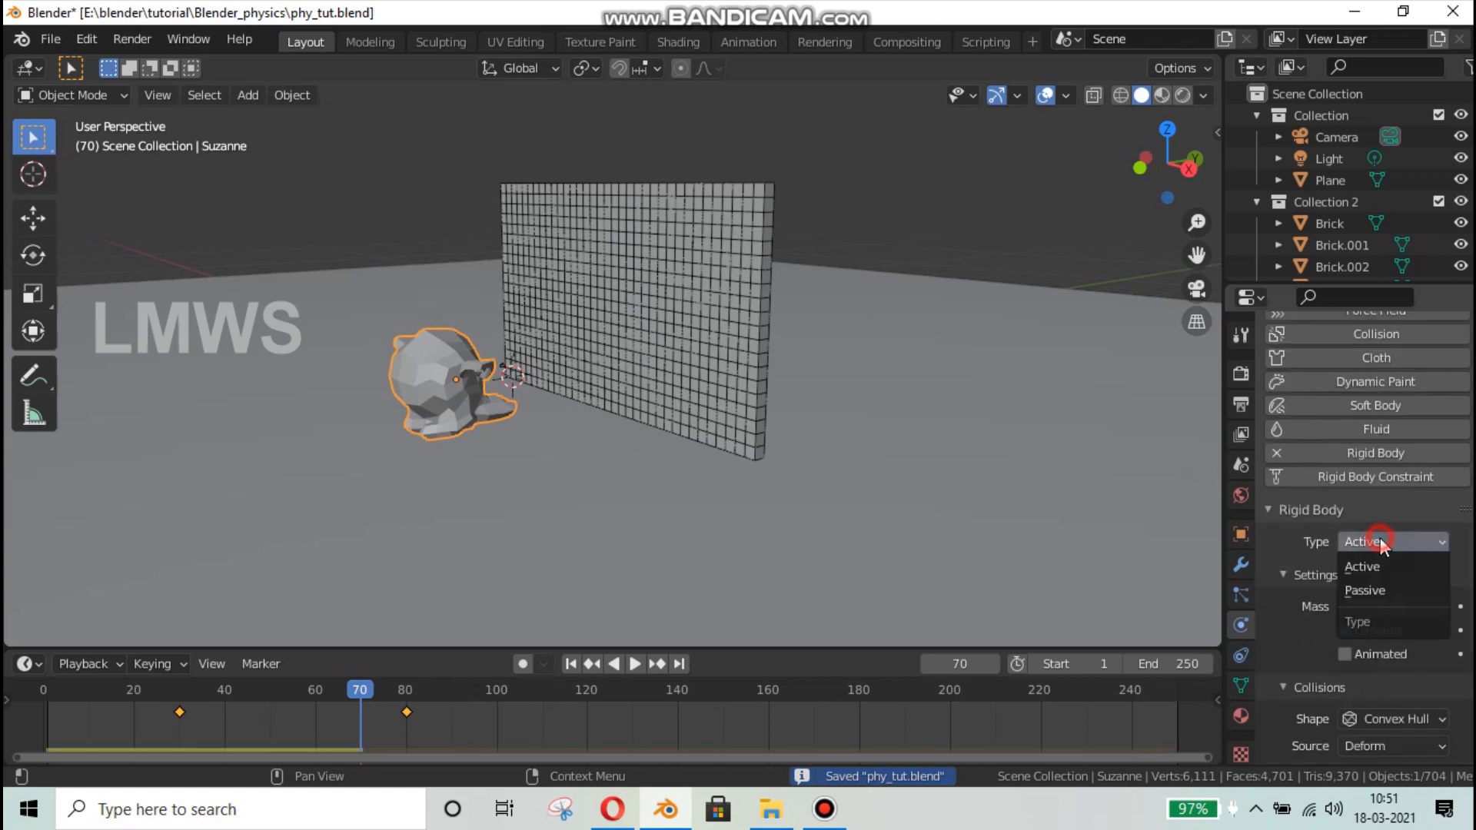
pyautogui.click(1368, 590)
pyautogui.click(1396, 674)
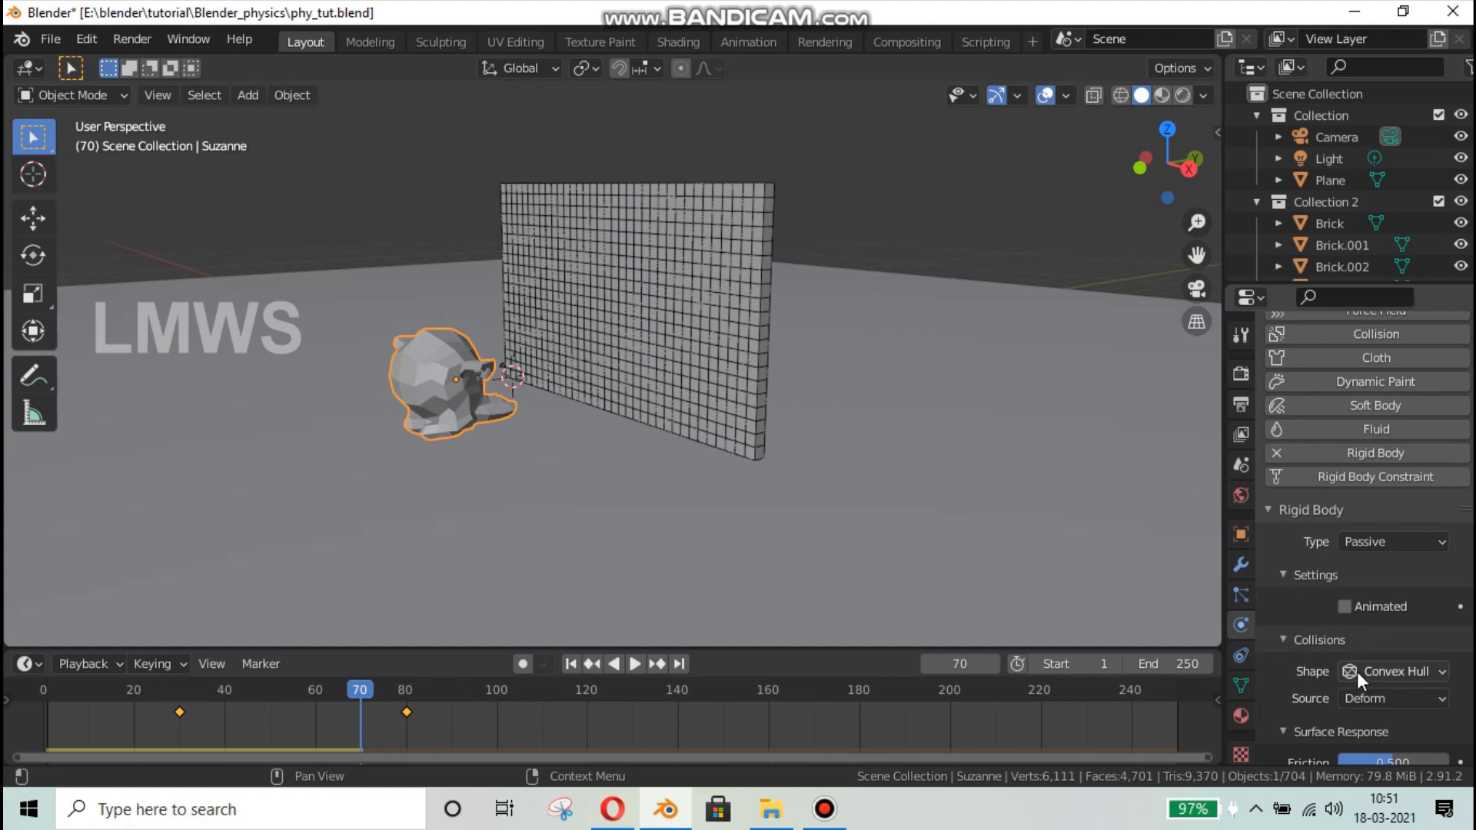
pyautogui.click(1357, 671)
pyautogui.click(1341, 508)
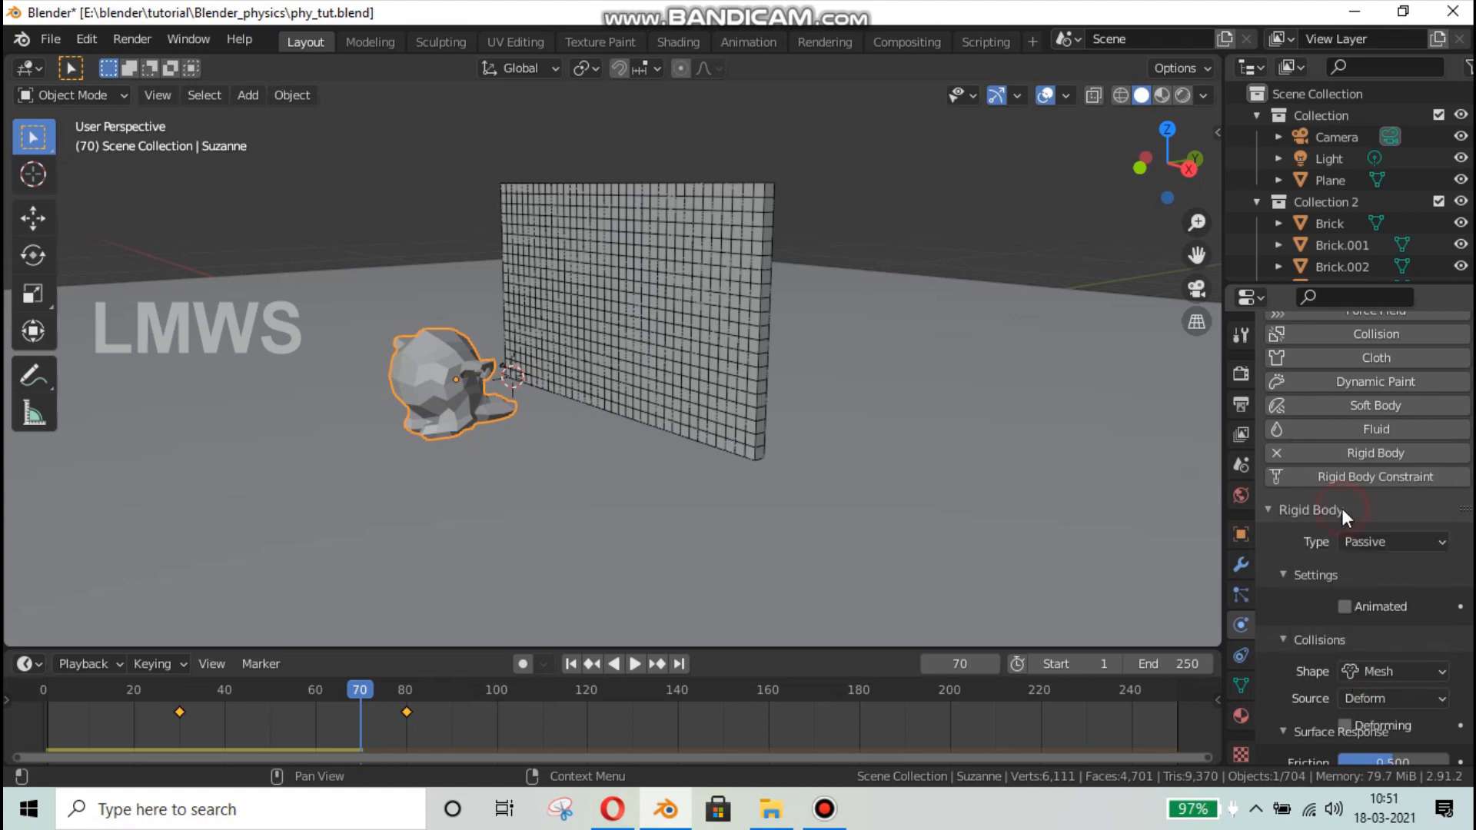
# - Save the scene file with the monkey head's current rigid body setup
pyautogui.scroll(2, 501, 395)
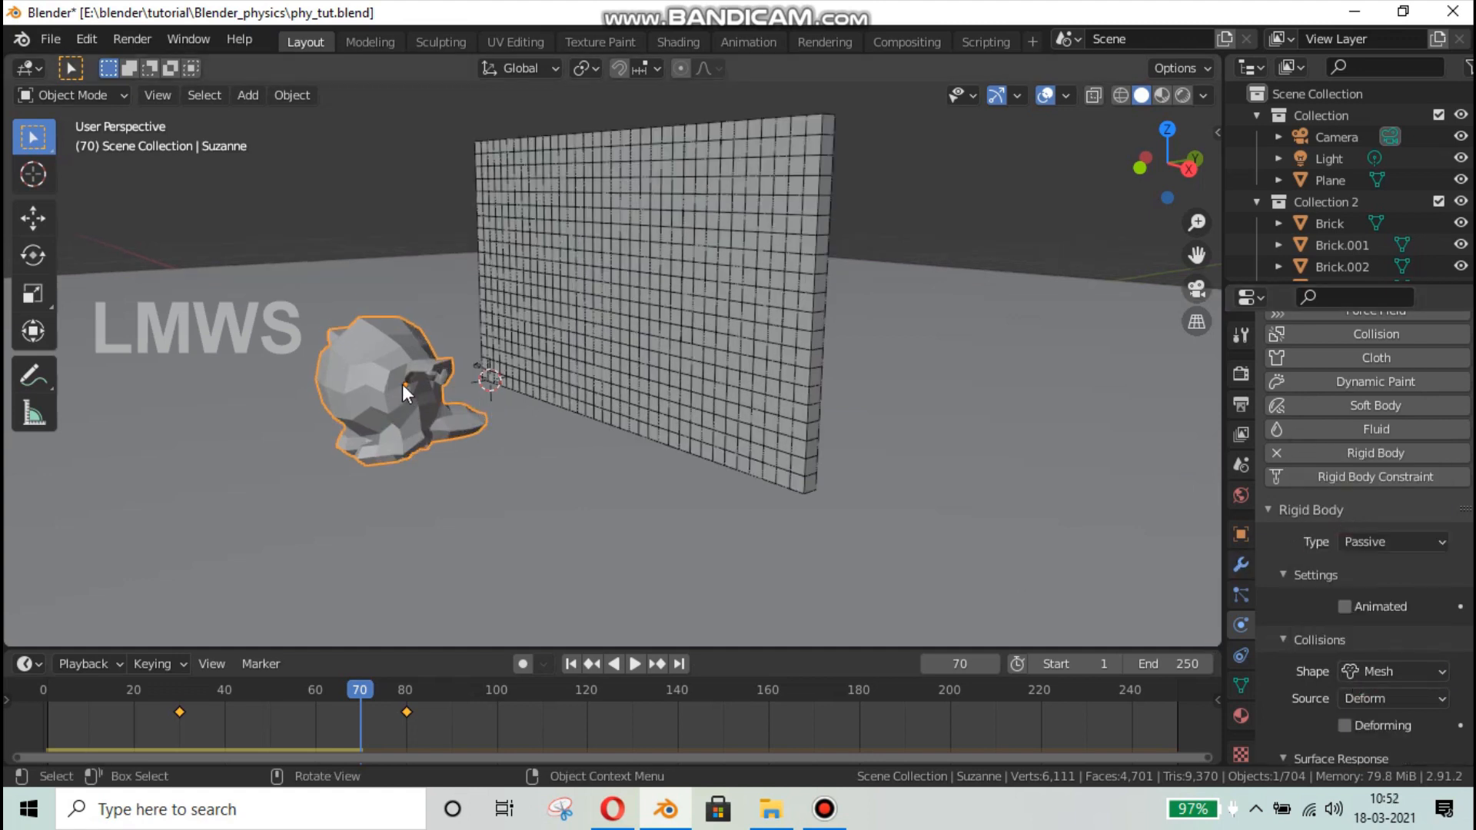
pyautogui.press('Tab')
pyautogui.press('Tab')
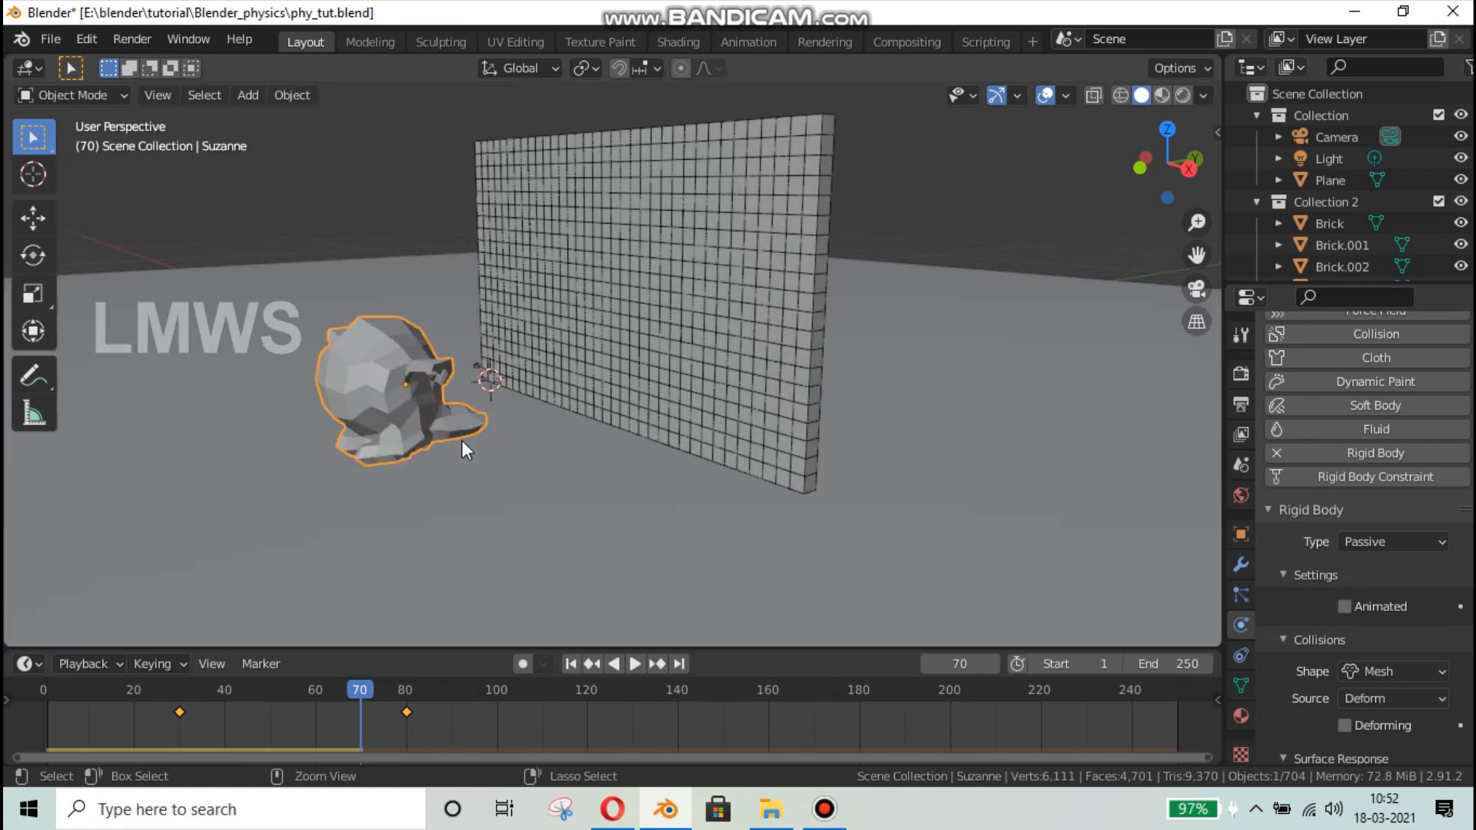
pyautogui.hotkey('ctrl', 's')
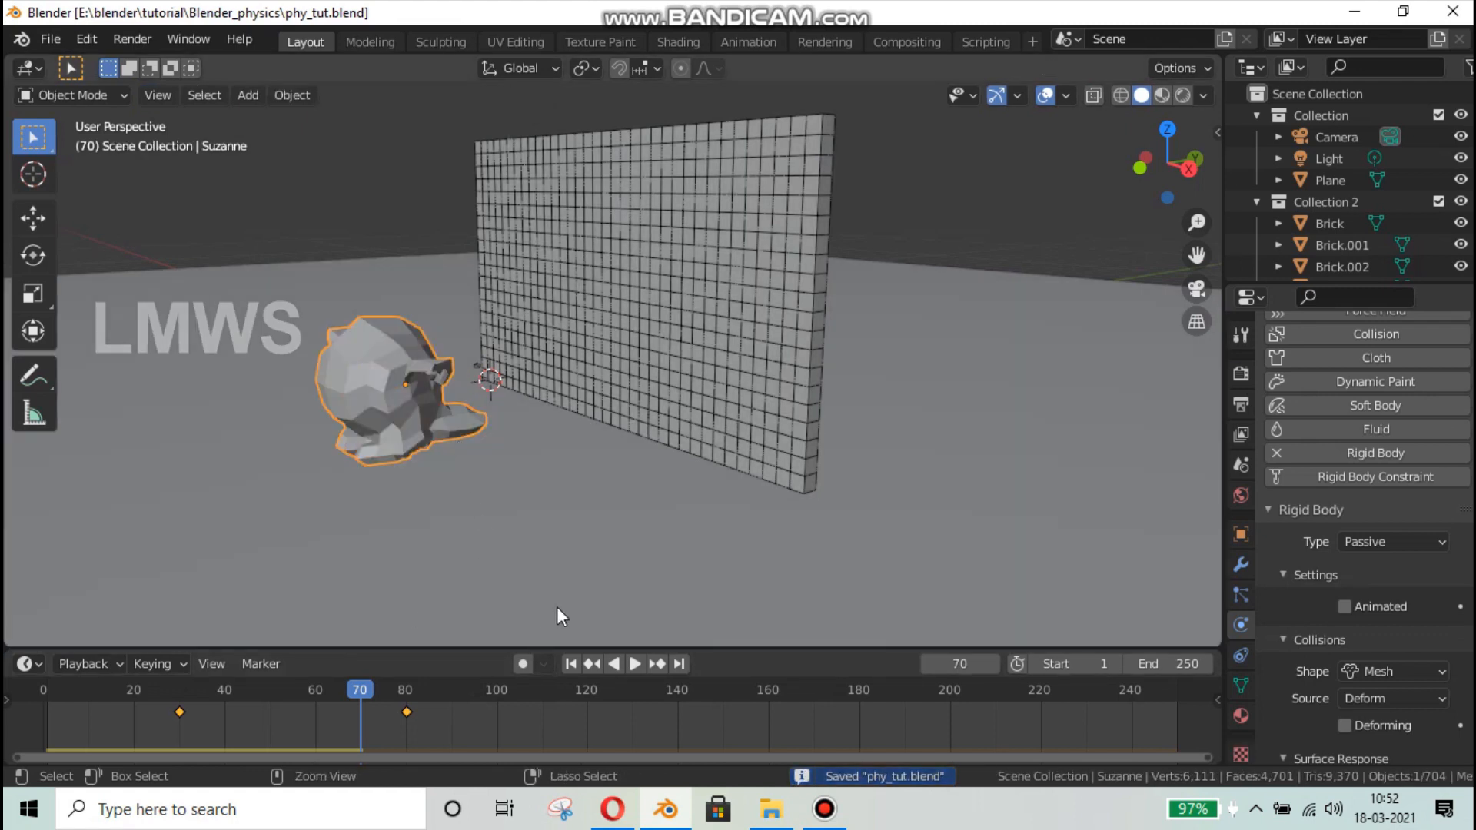
# - Play the simulation on from frame 70, stop it at frame 7, and enable Animated in the monkey head's rigid body settings
pyautogui.scroll(-2, 557, 584)
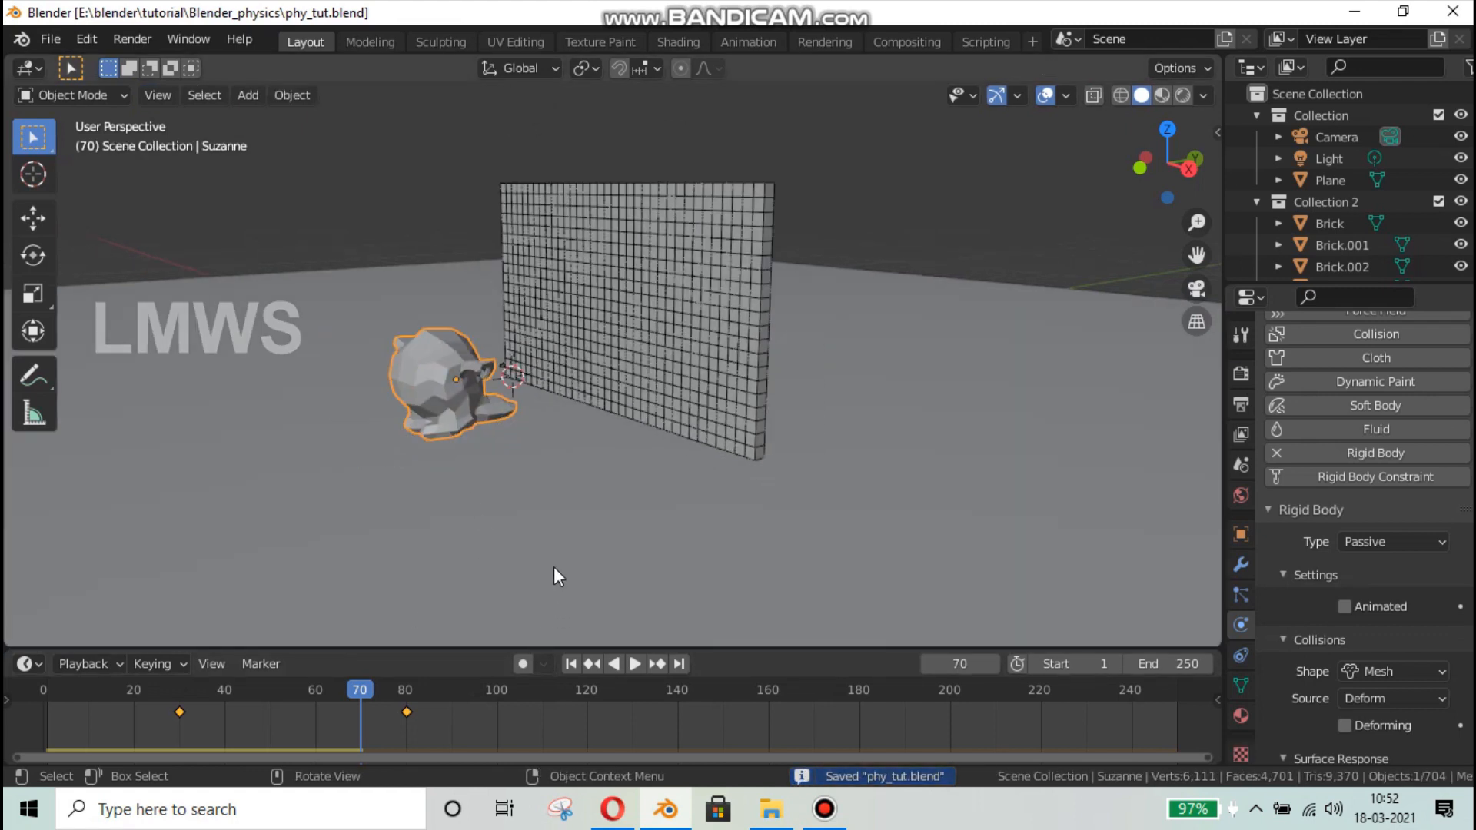
pyautogui.press('space')
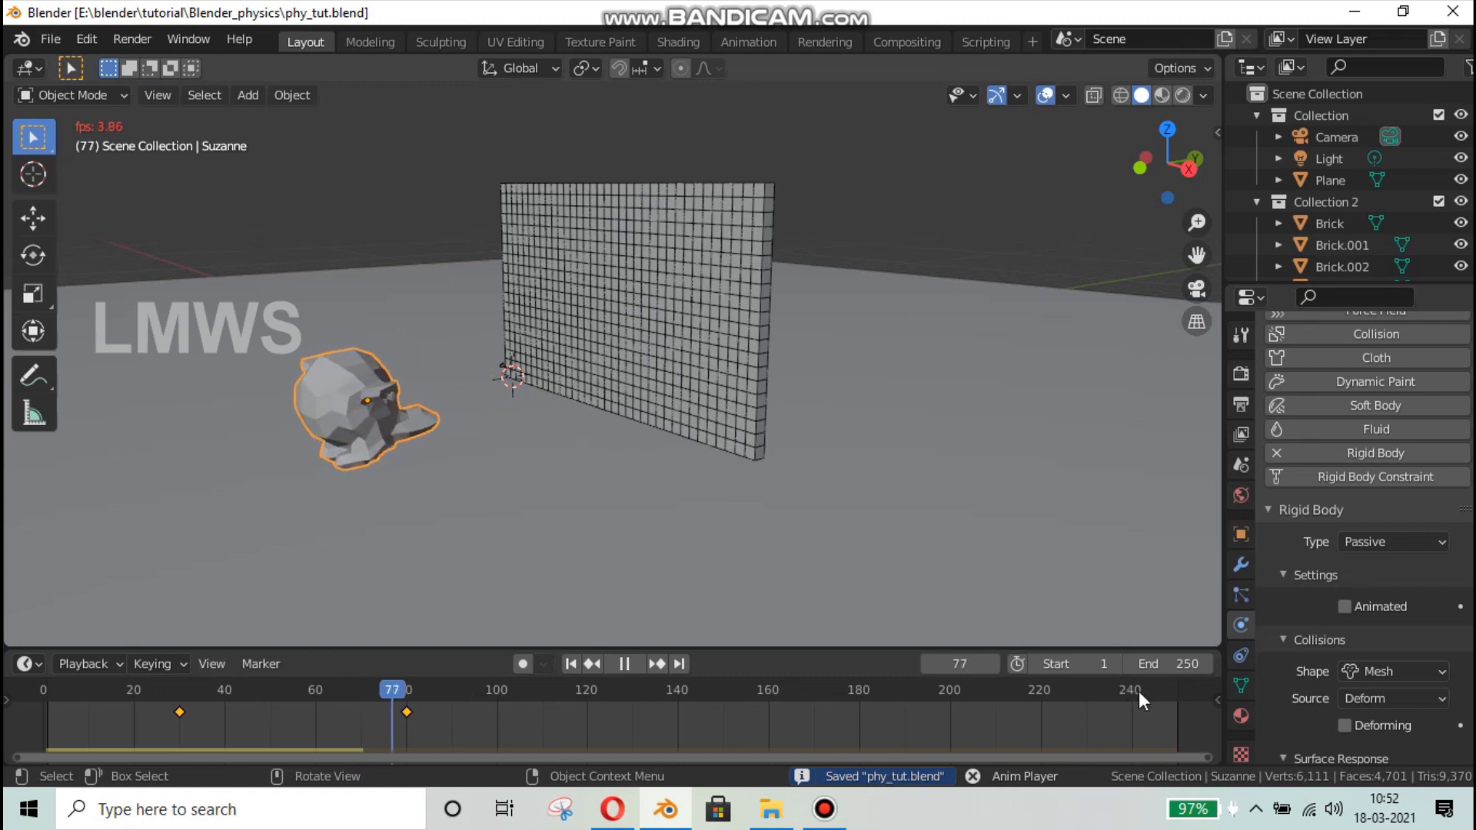
pyautogui.click(1140, 691)
pyautogui.scroll(-3, 797, 478)
pyautogui.press('space')
pyautogui.click(1345, 606)
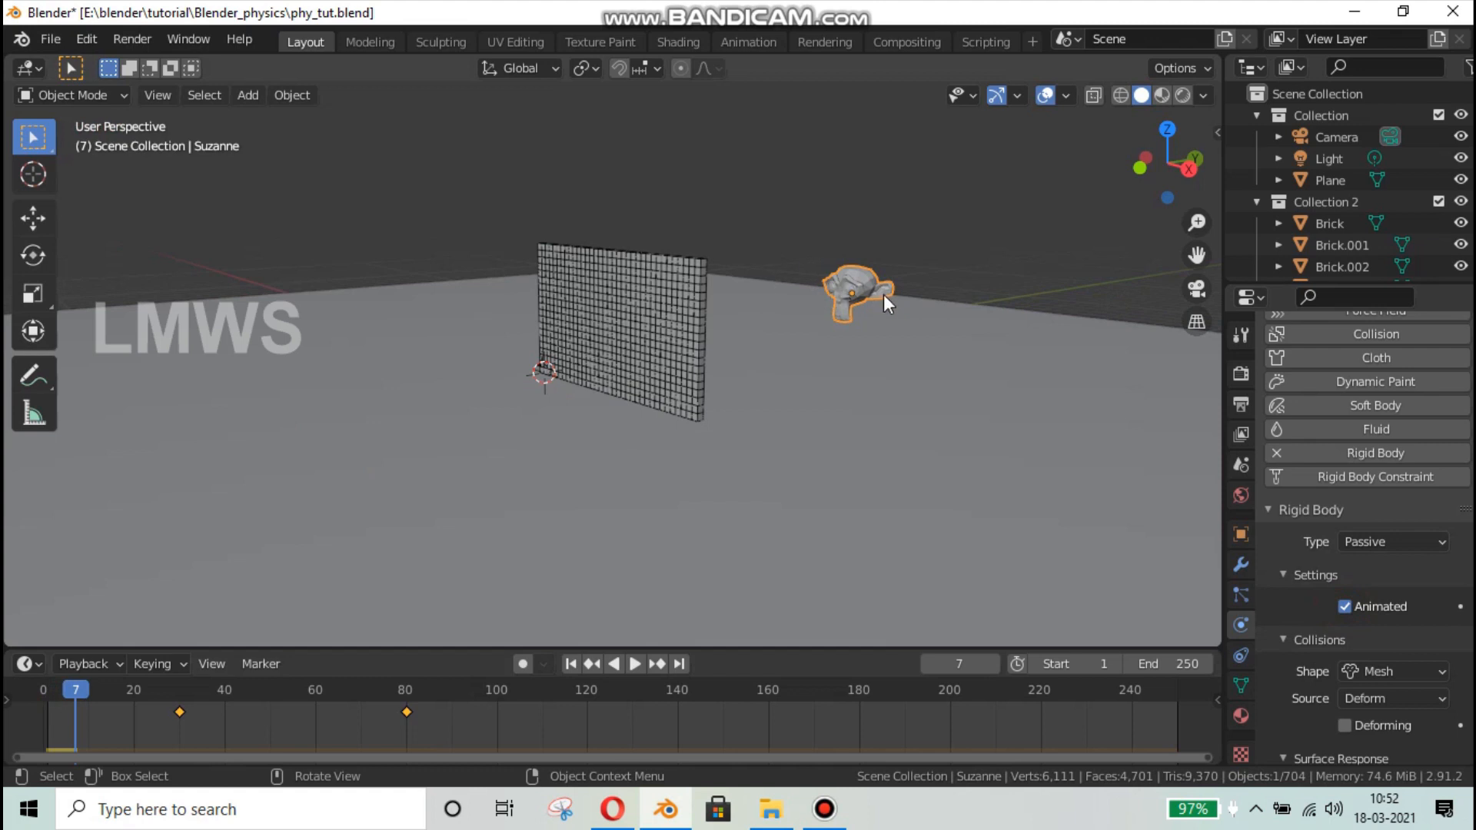
# - Play the simulation from frame 7, watch the monkey head's impact on the wall from behind, and save the file during playback
pyautogui.press('space')
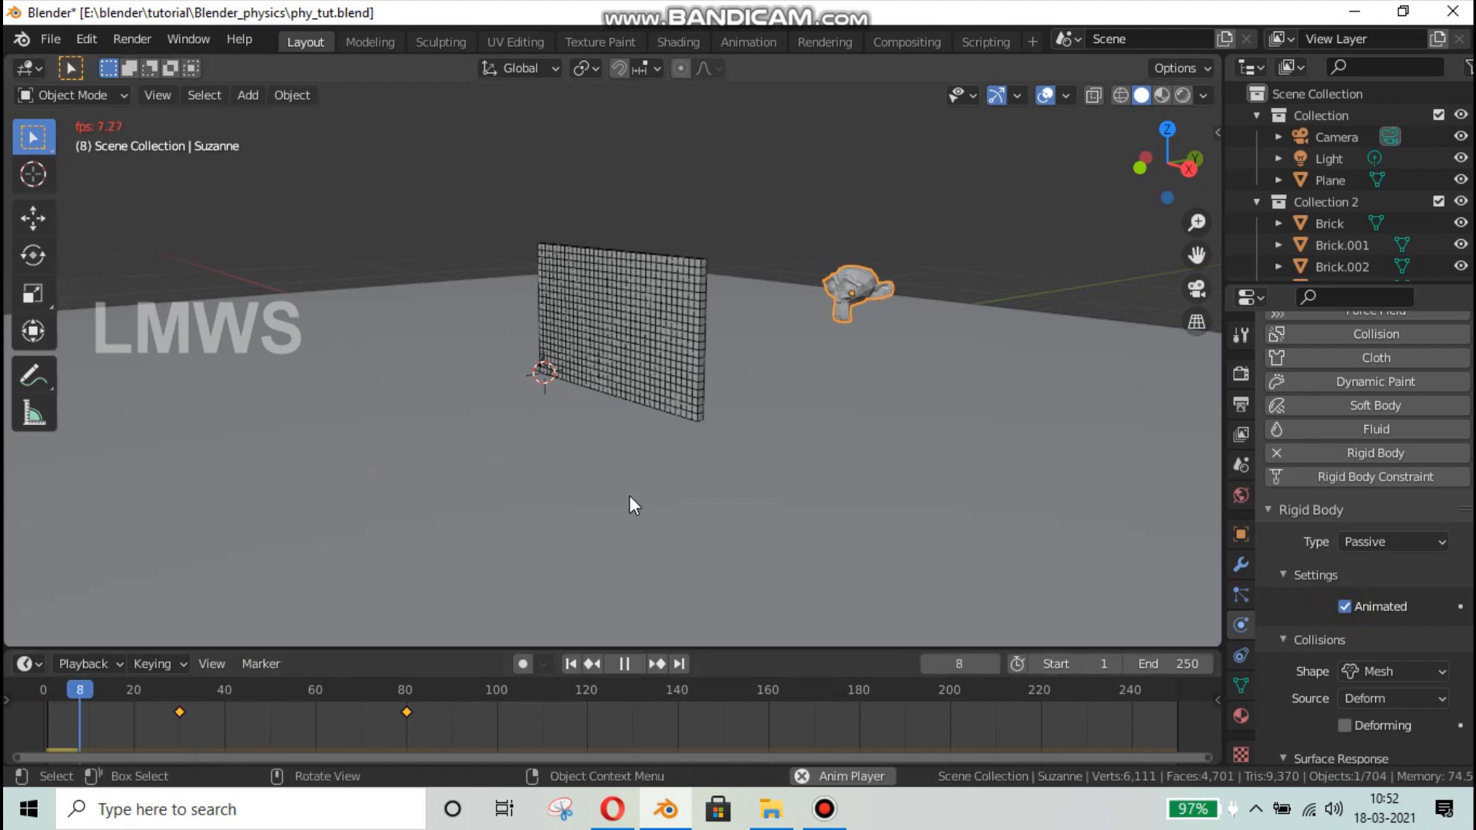
pyautogui.scroll(1, 1216, 518)
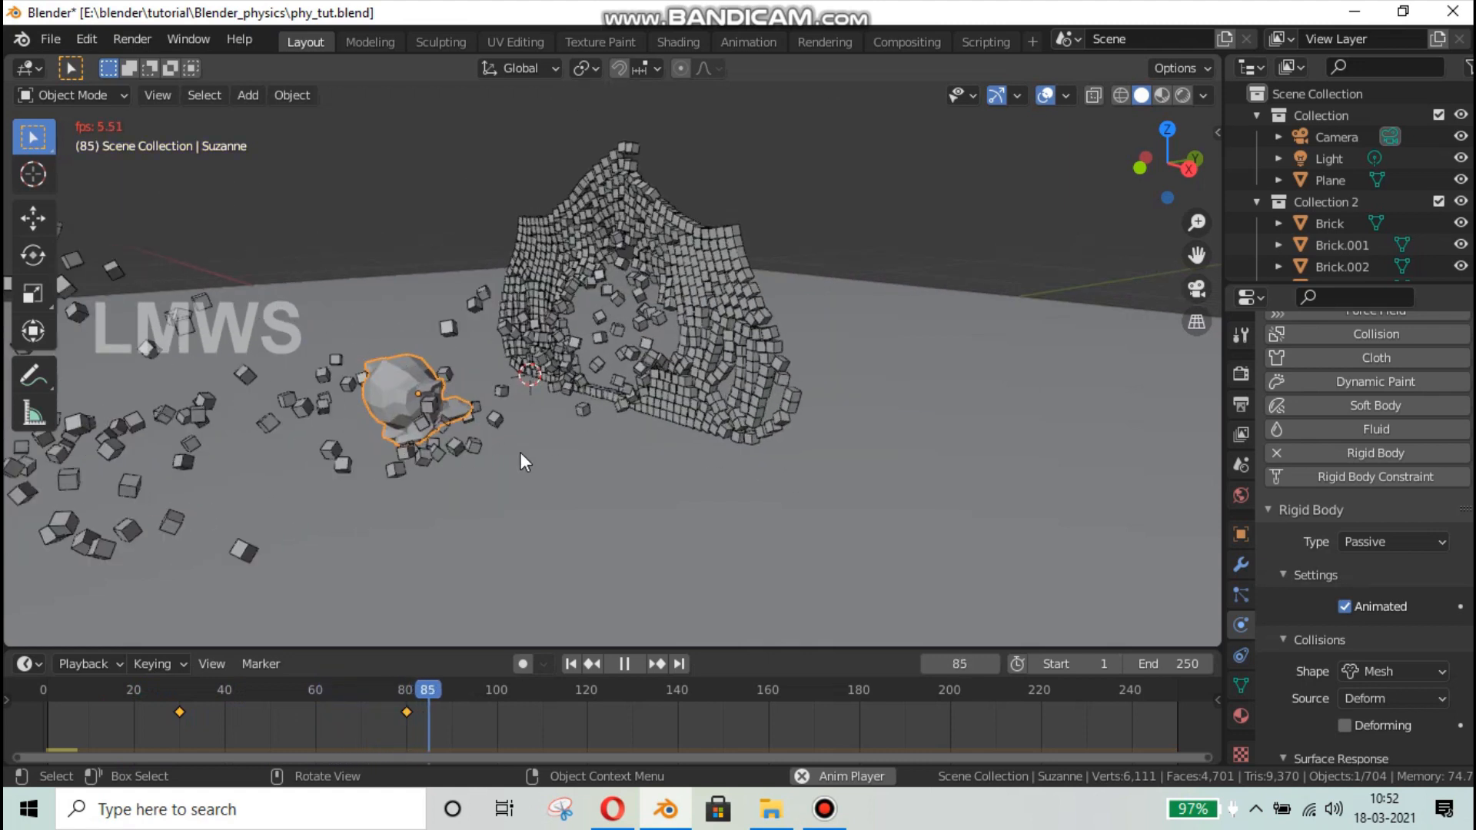
pyautogui.scroll(-1, 483, 465)
pyautogui.moveTo(483, 466); pyautogui.dragTo(524, 464, button='middle')
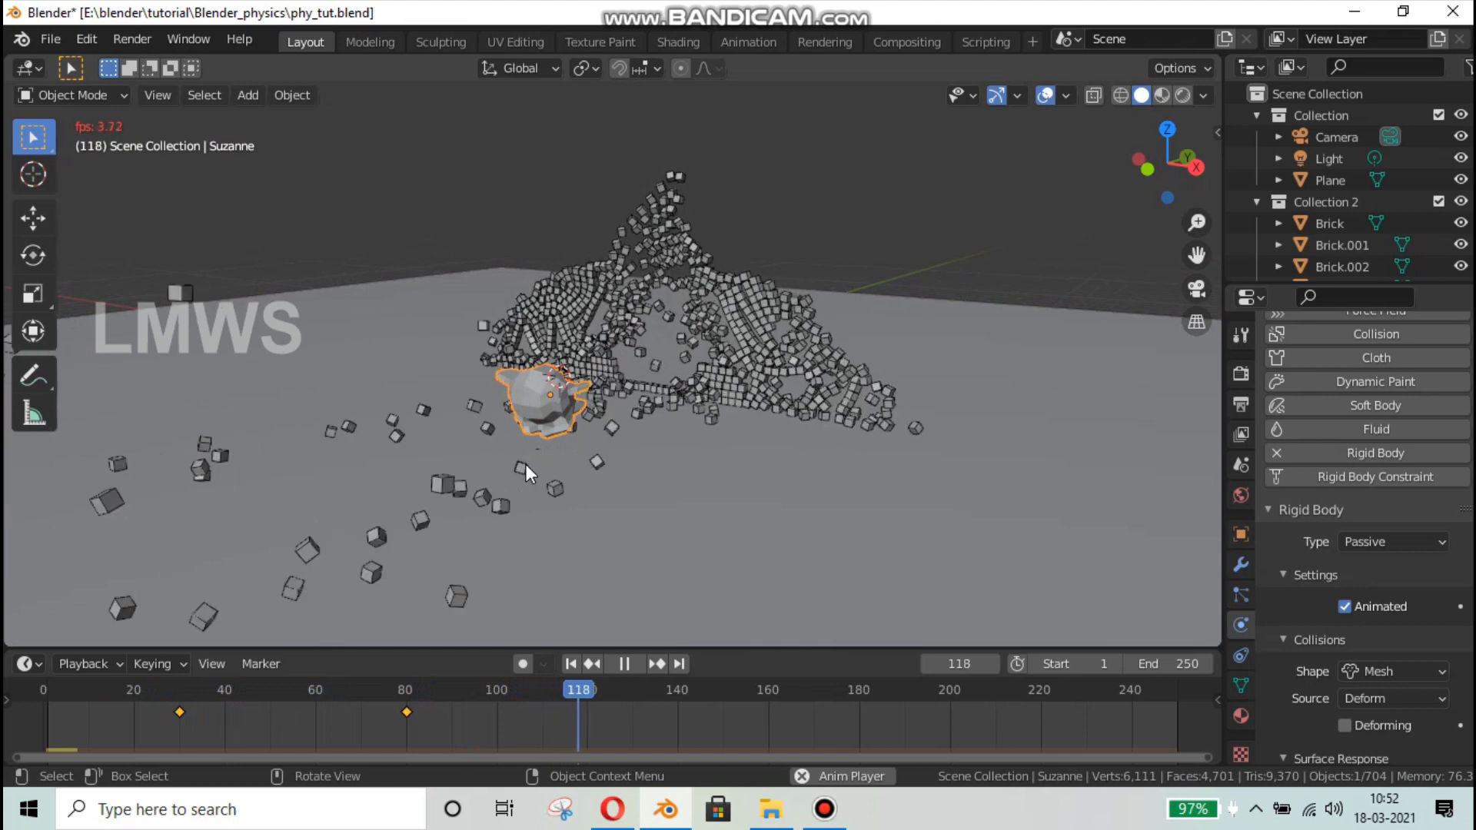
pyautogui.moveTo(524, 464)
pyautogui.mouseDown(button='middle')
pyautogui.moveTo(492, 464)
pyautogui.moveTo(546, 460)
pyautogui.mouseUp(button='middle')
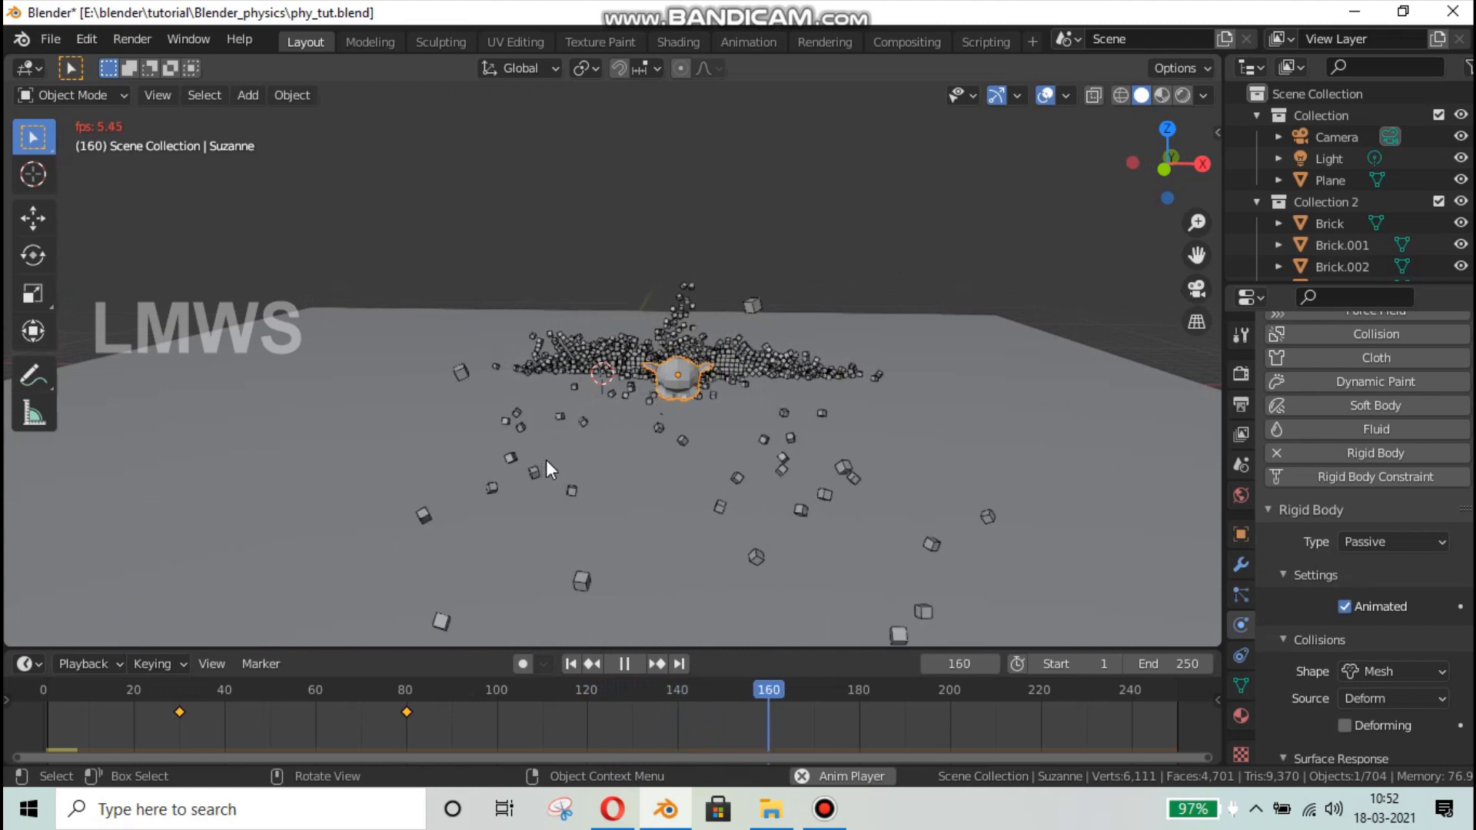
pyautogui.hotkey('ctrl', 's')
# - Inspect the scattered bricks up close while playback runs to frame 250, and save the file
pyautogui.scroll(4, 715, 476)
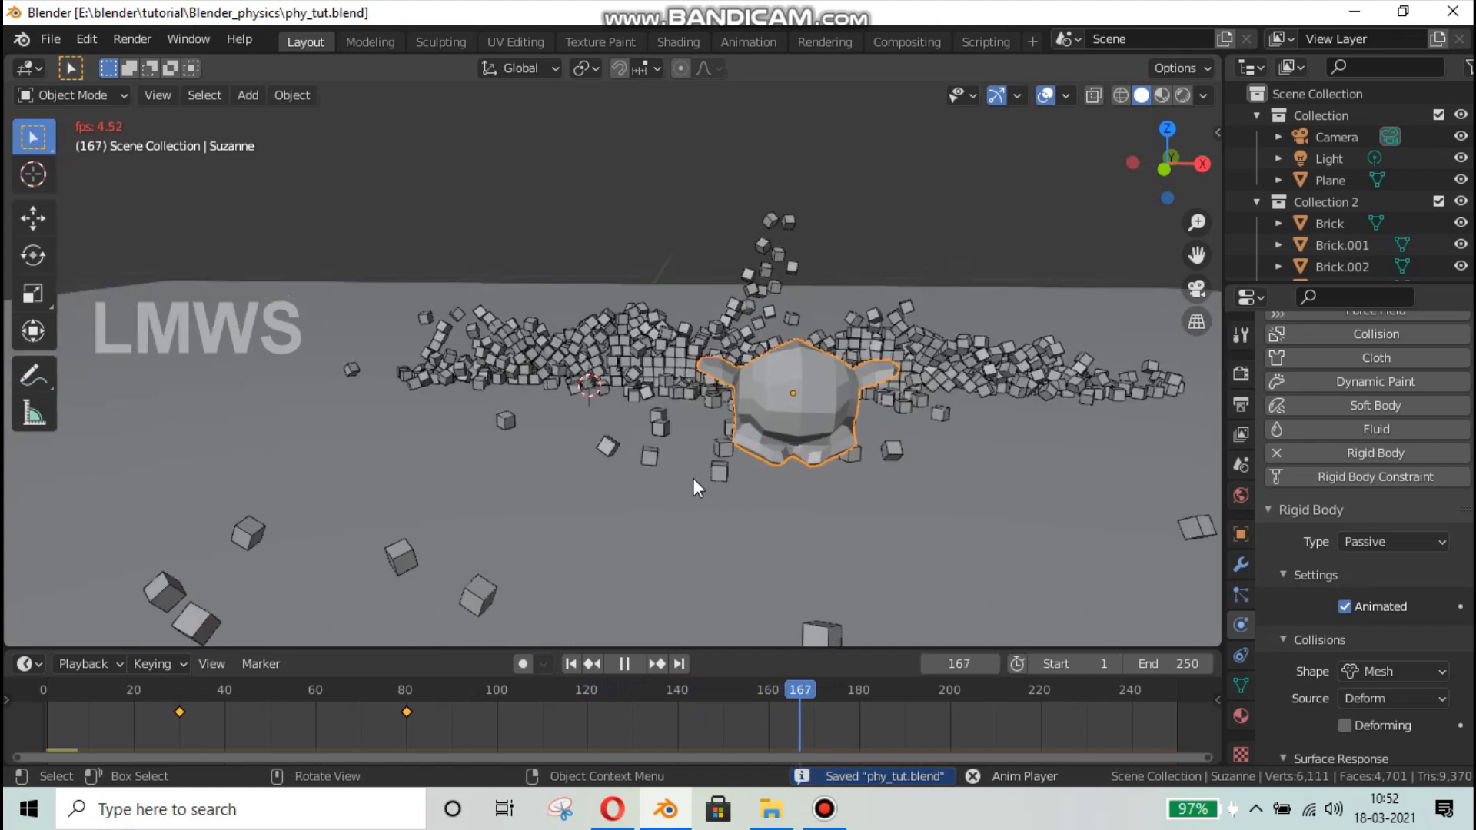
pyautogui.moveTo(693, 478); pyautogui.dragTo(667, 477, button='middle')
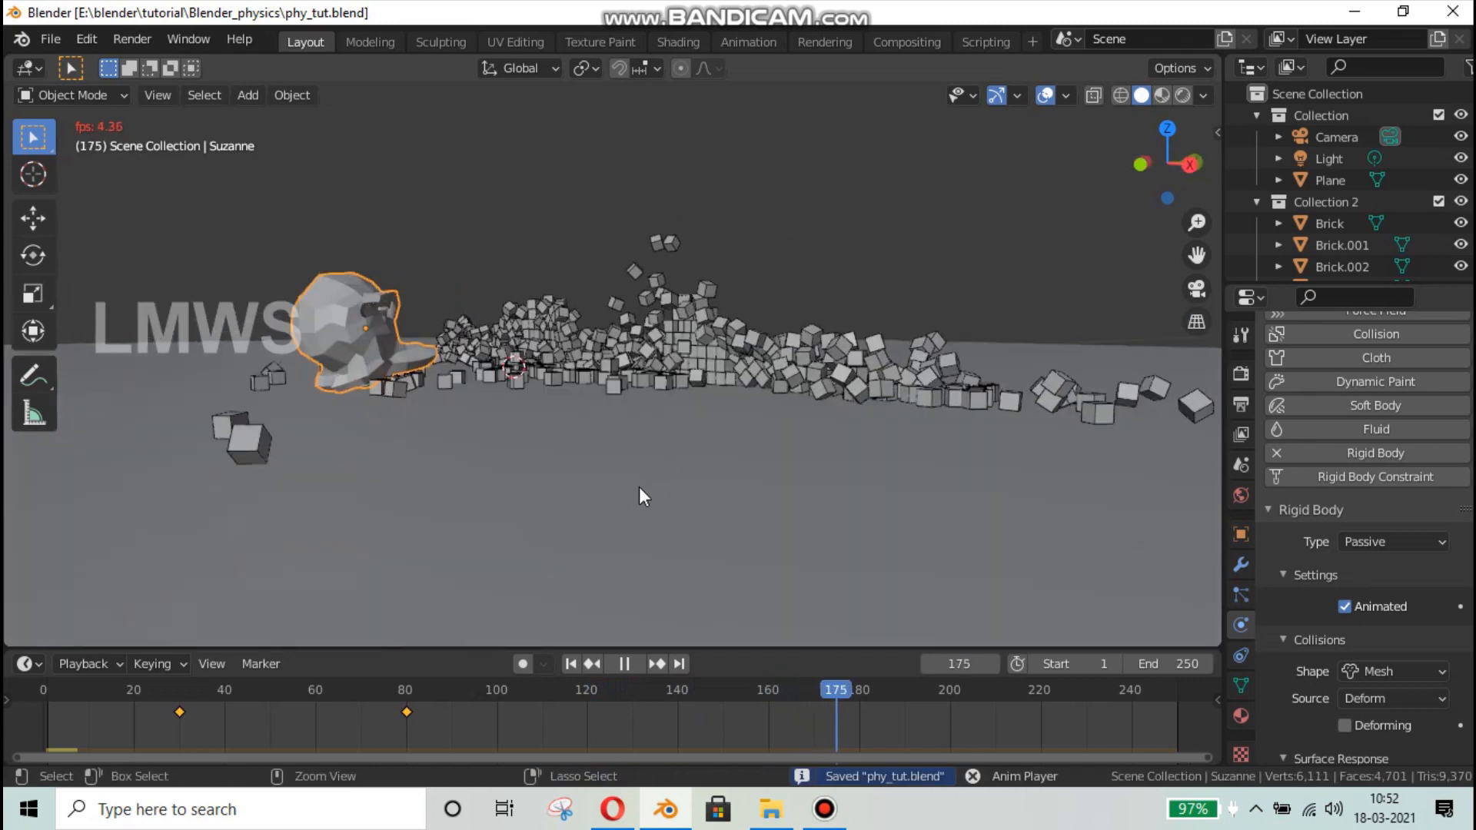
pyautogui.scroll(4, 639, 487)
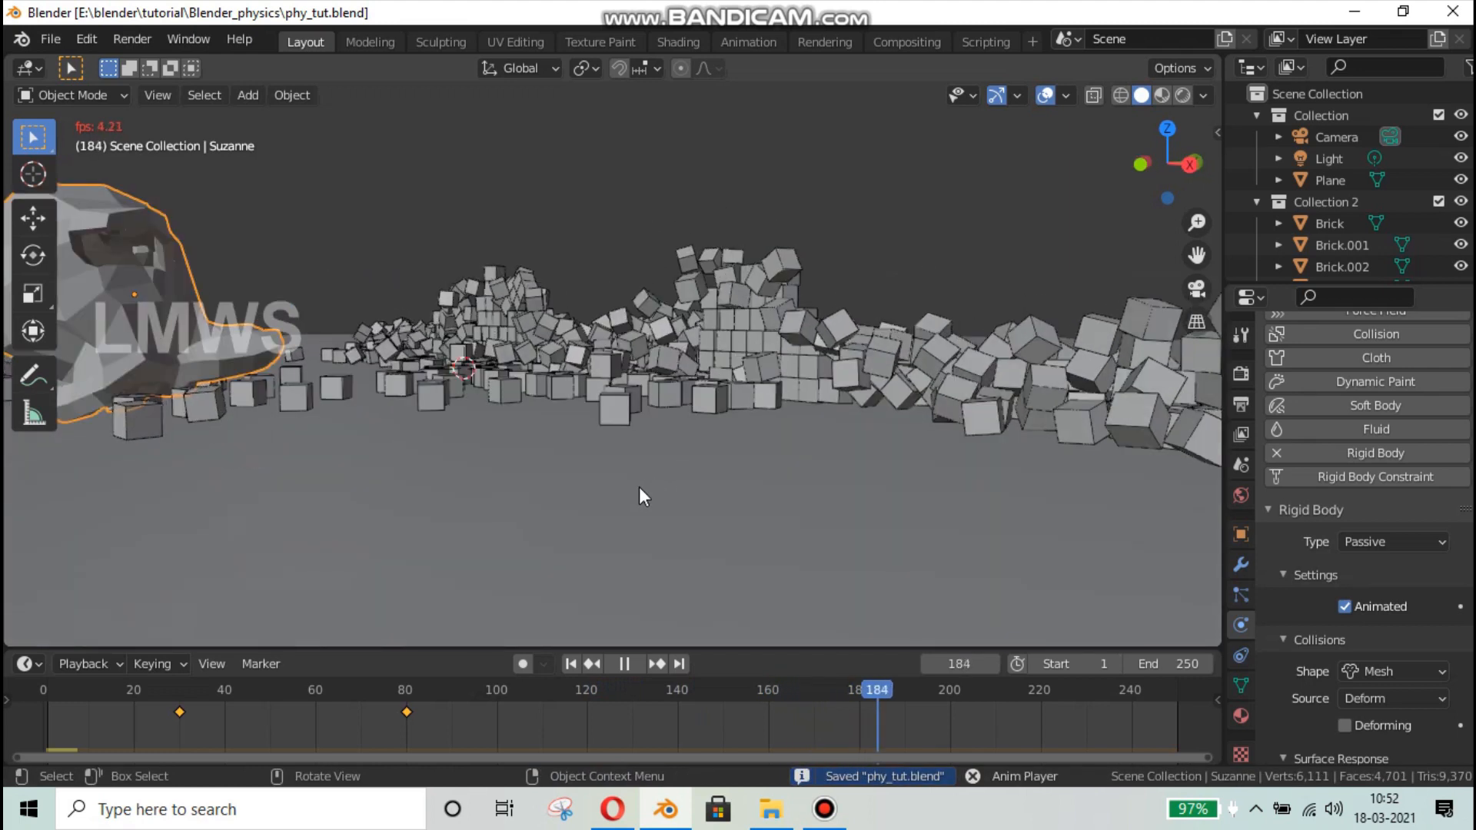
pyautogui.moveTo(606, 523); pyautogui.dragTo(592, 527, button='middle')
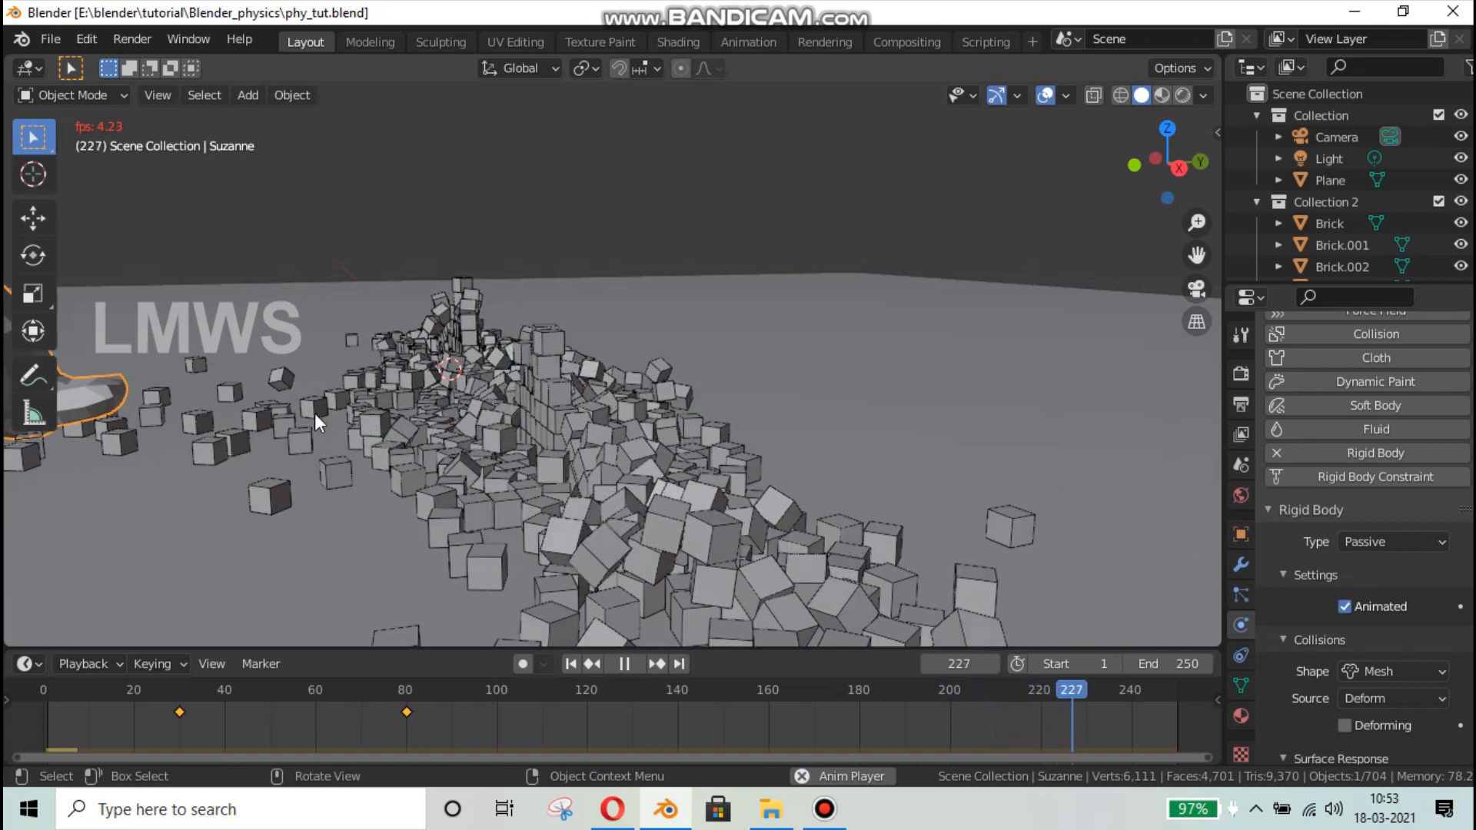
pyautogui.scroll(-5, 323, 459)
pyautogui.moveTo(368, 460); pyautogui.dragTo(1383, 340, button='middle')
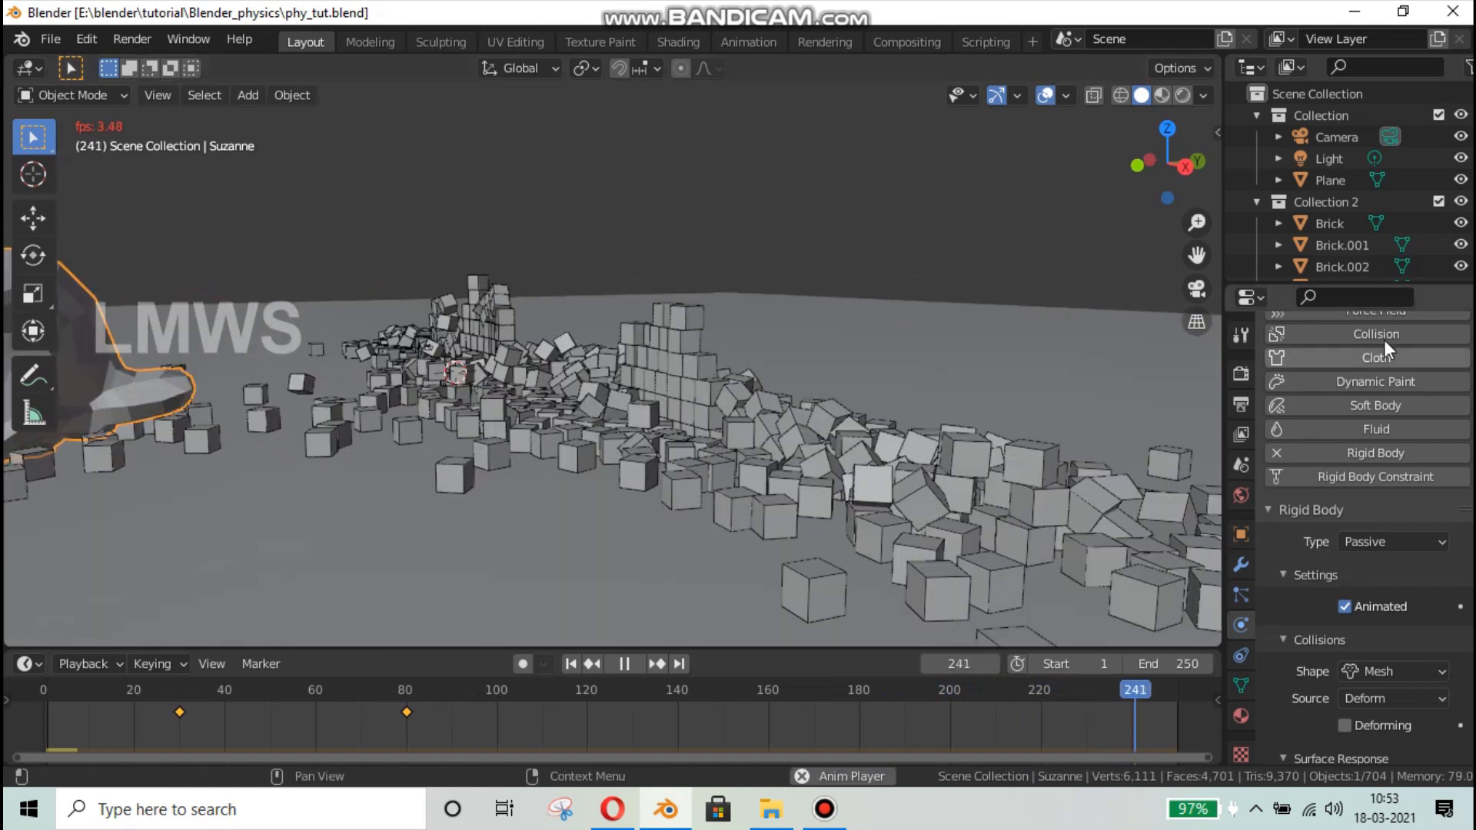
pyautogui.scroll(-4, 652, 438)
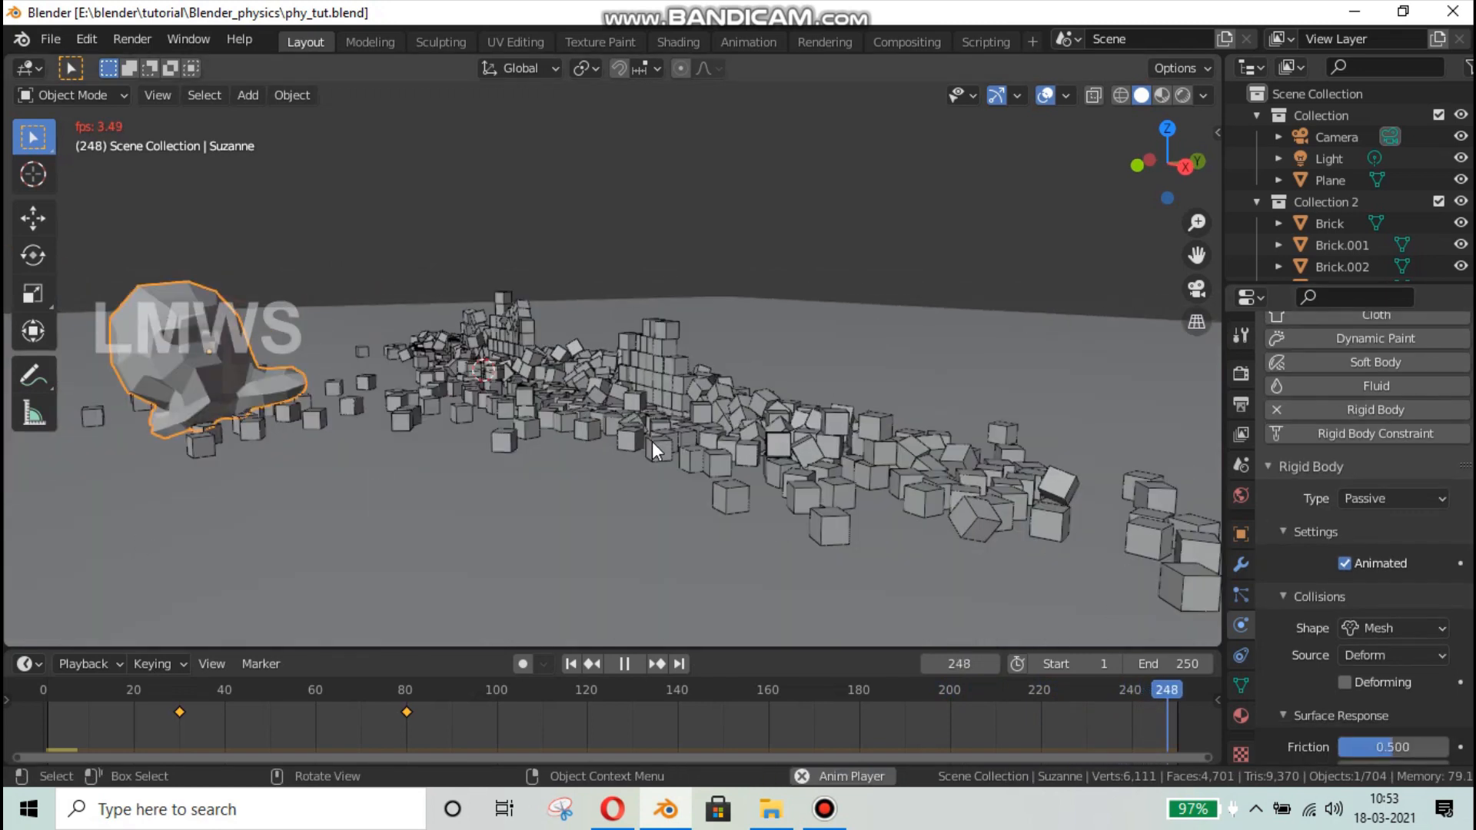
pyautogui.hotkey('ctrl', 's')
pyautogui.scroll(3, 1372, 395)
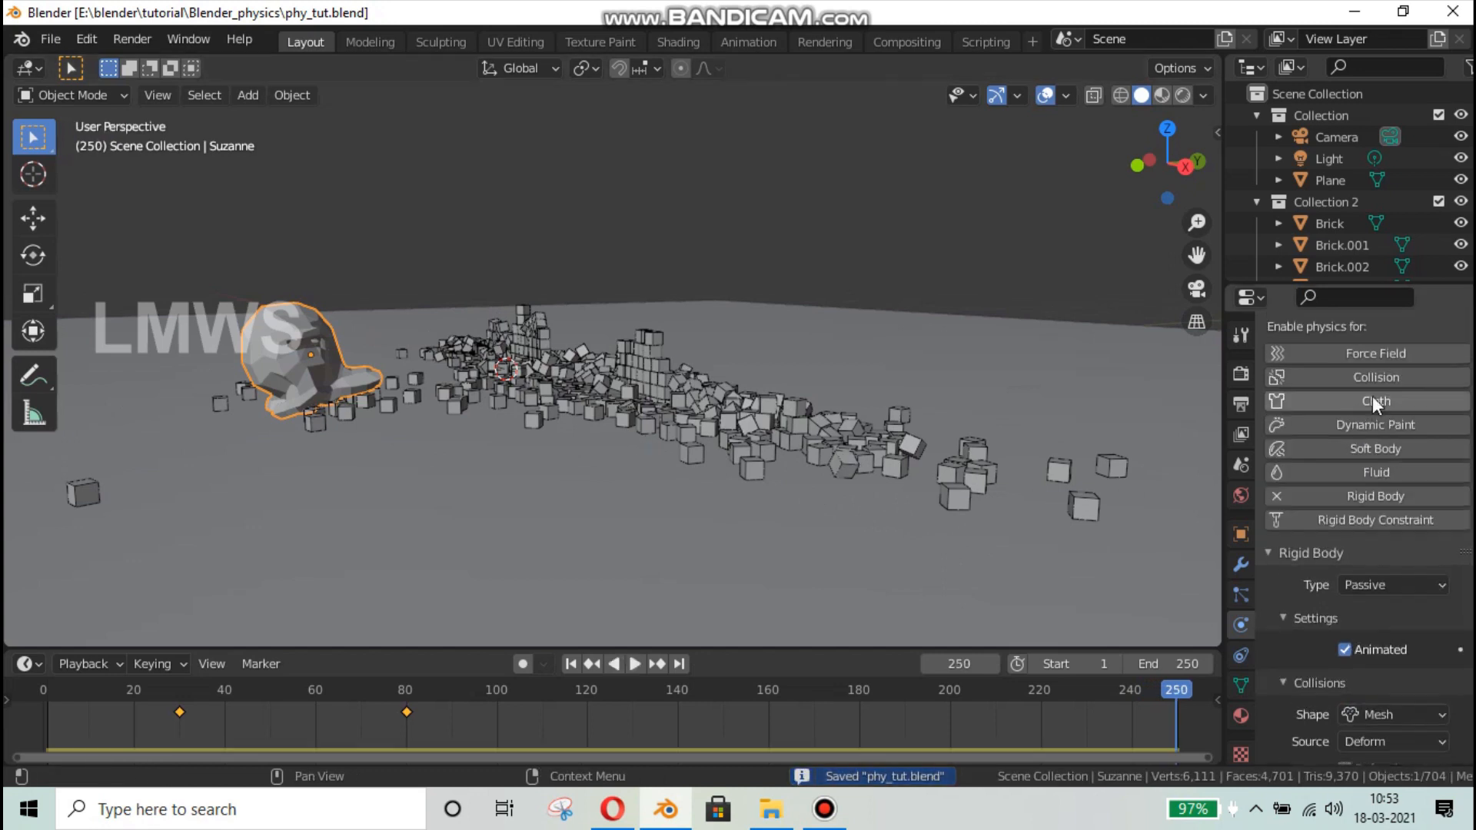
# - Replay the simulation and set the timeline's End frame to 150 during playback
pyautogui.press('space')
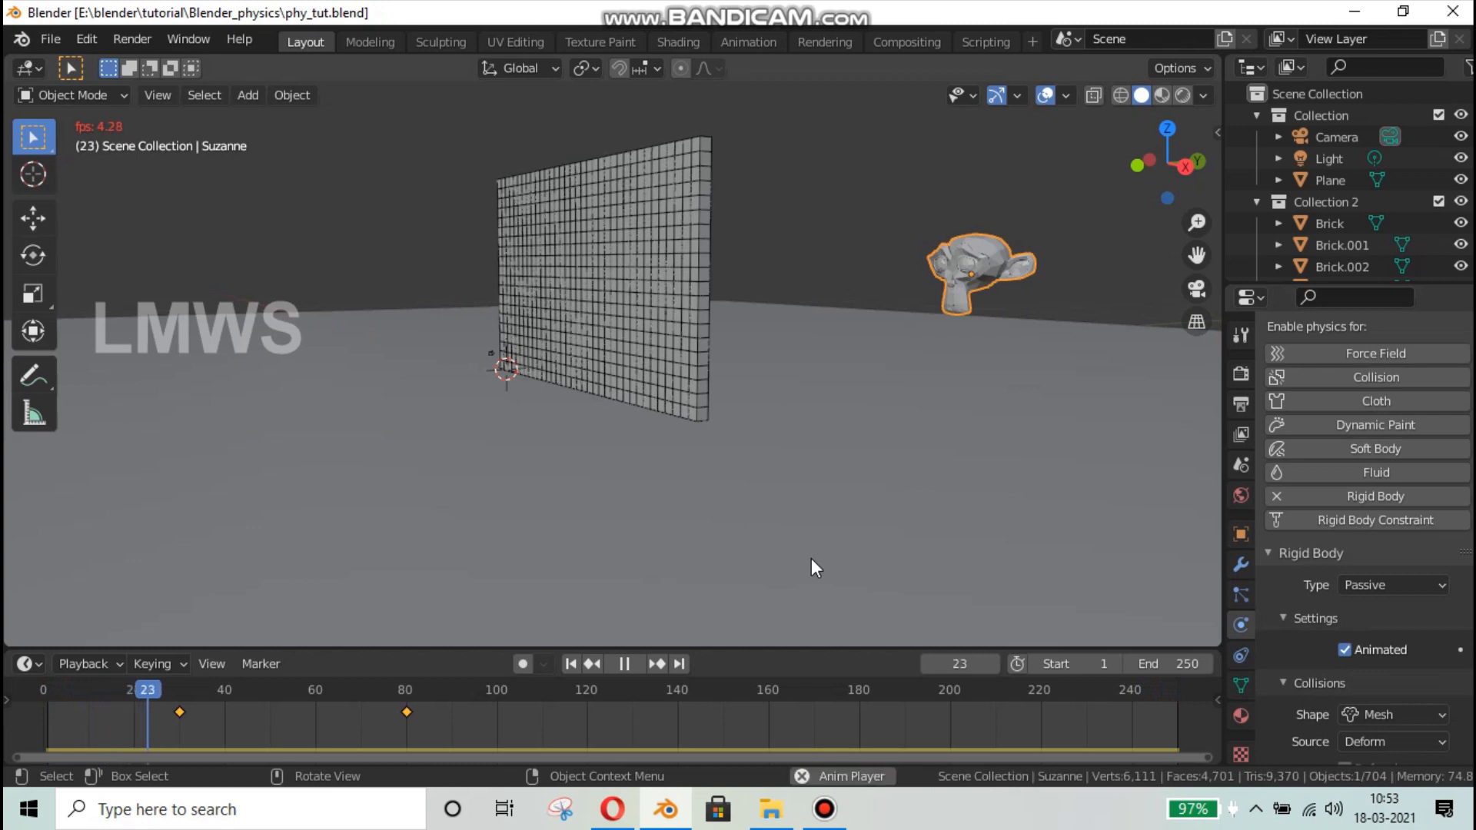
pyautogui.click(1148, 665)
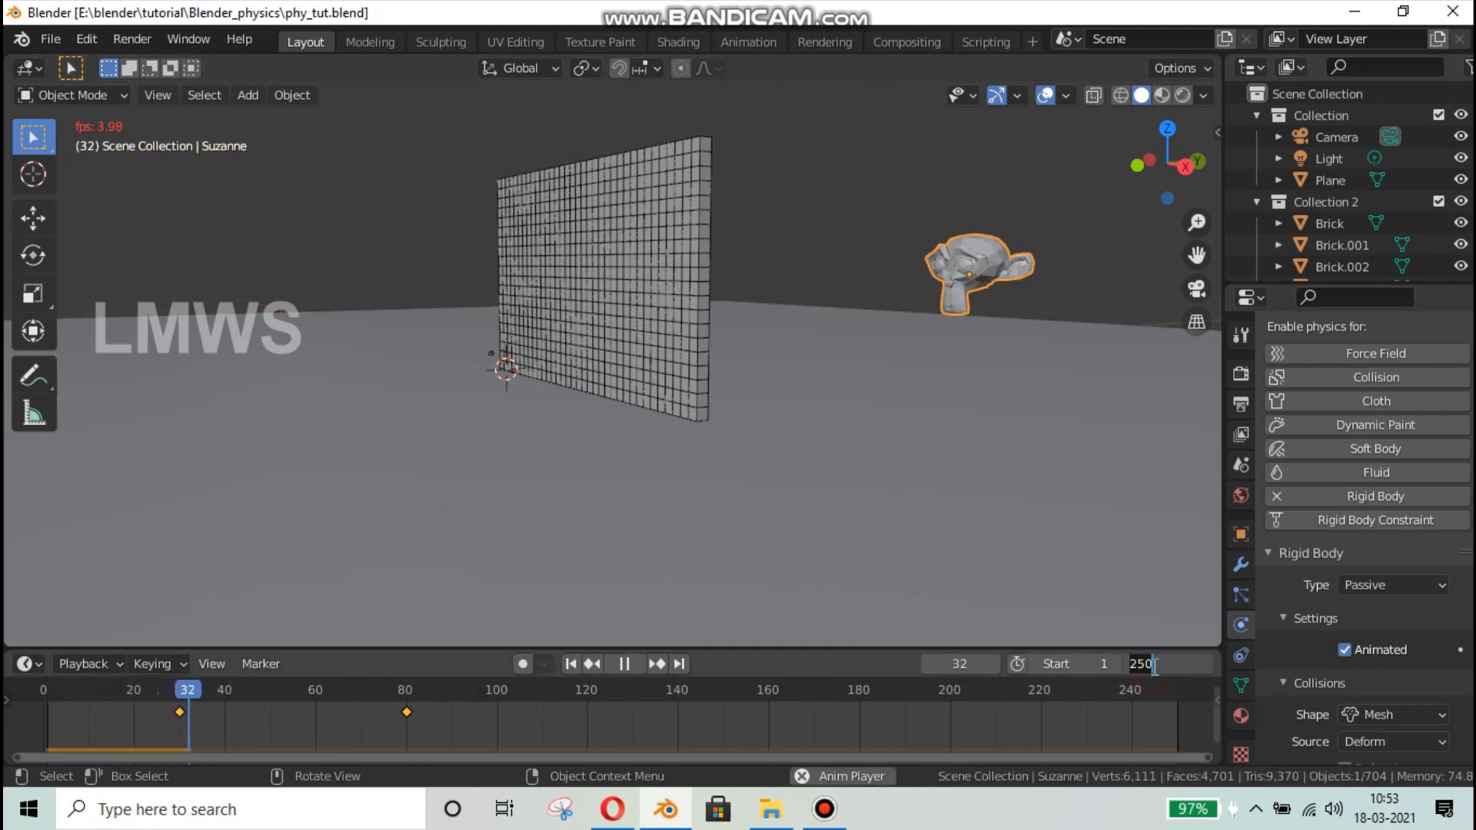
pyautogui.write('1')
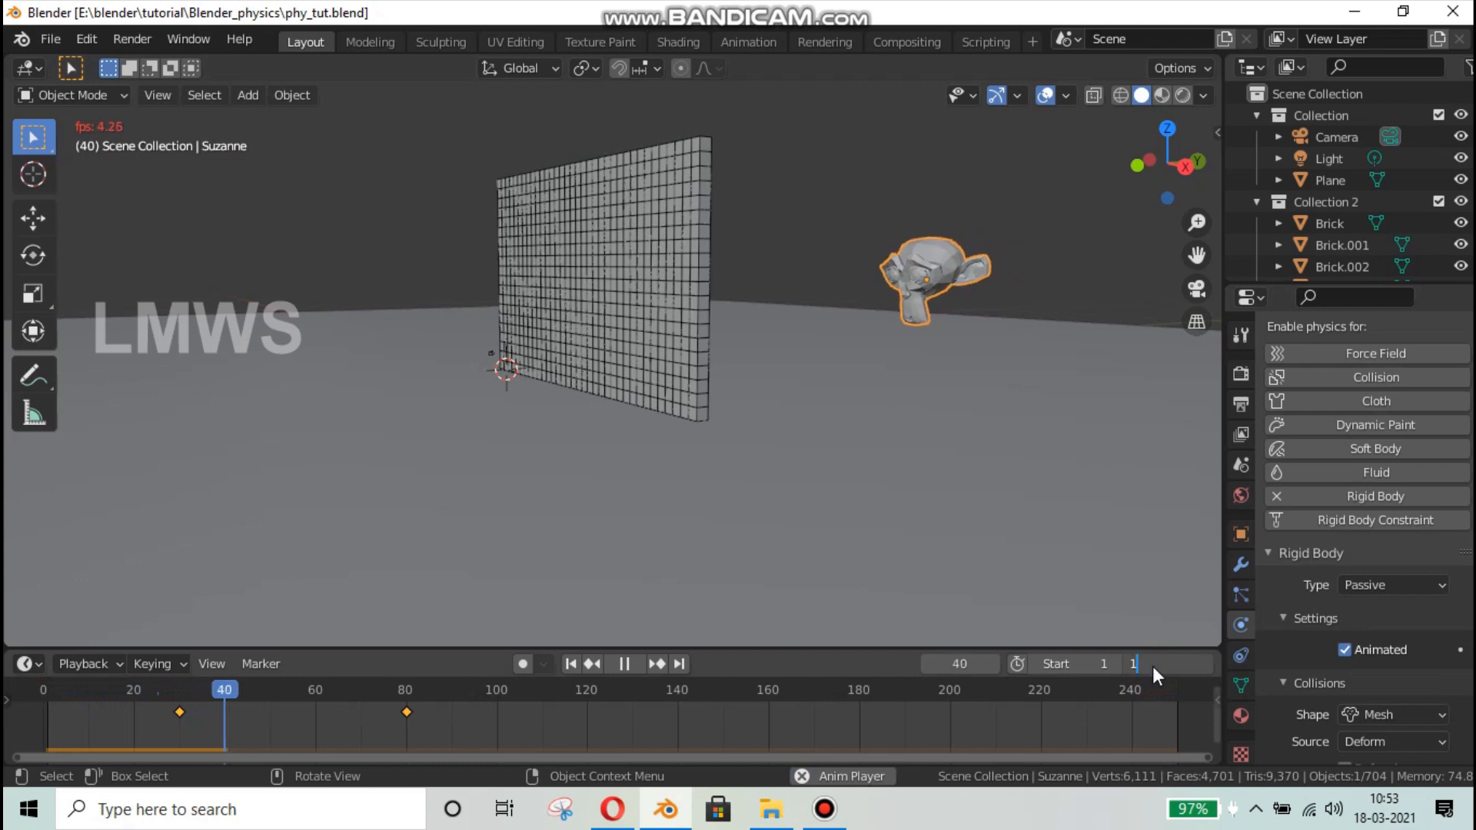
pyautogui.write('50')
pyautogui.press('Return')
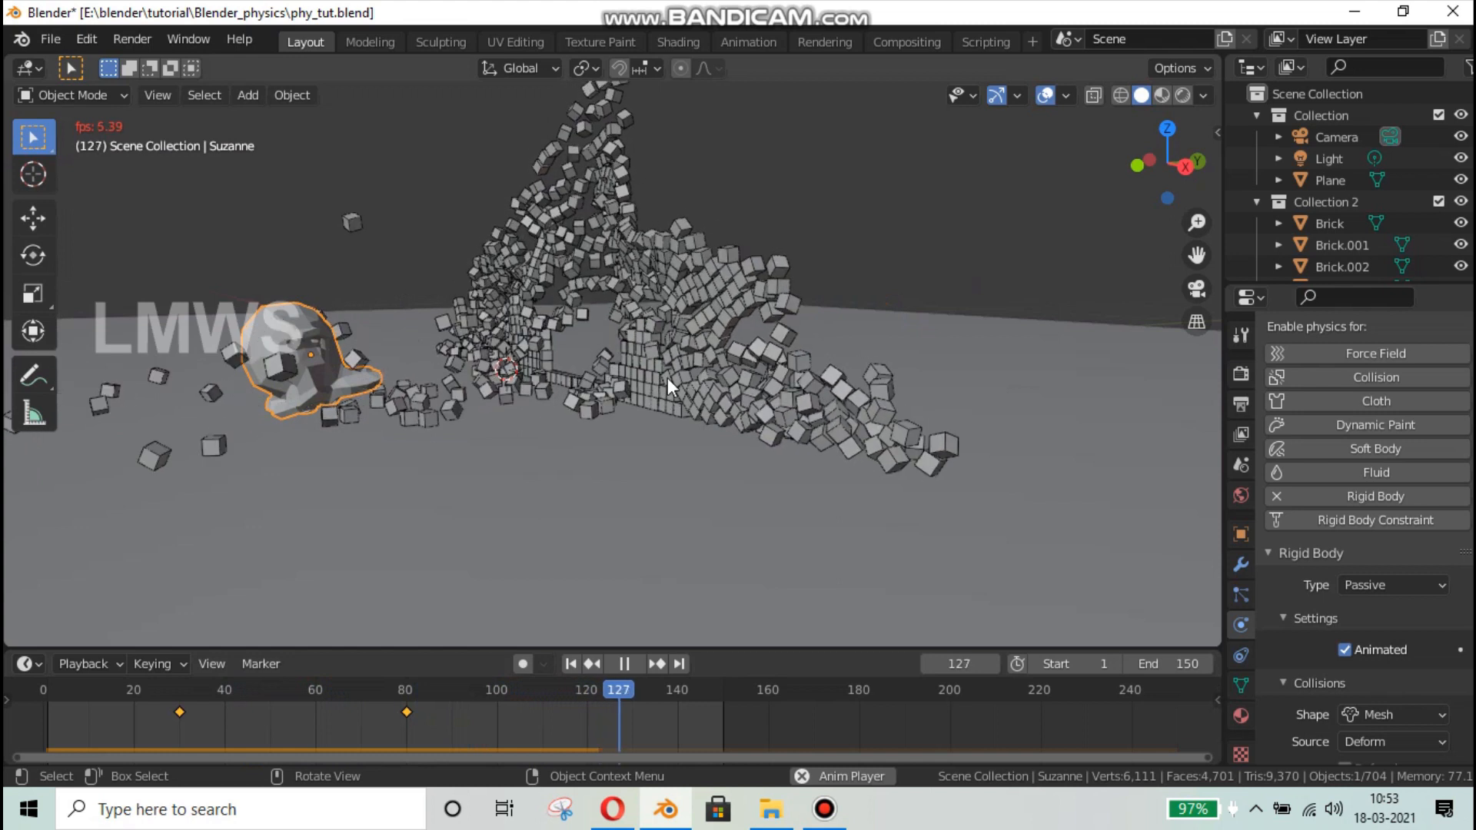
pyautogui.scroll(-3, 672, 483)
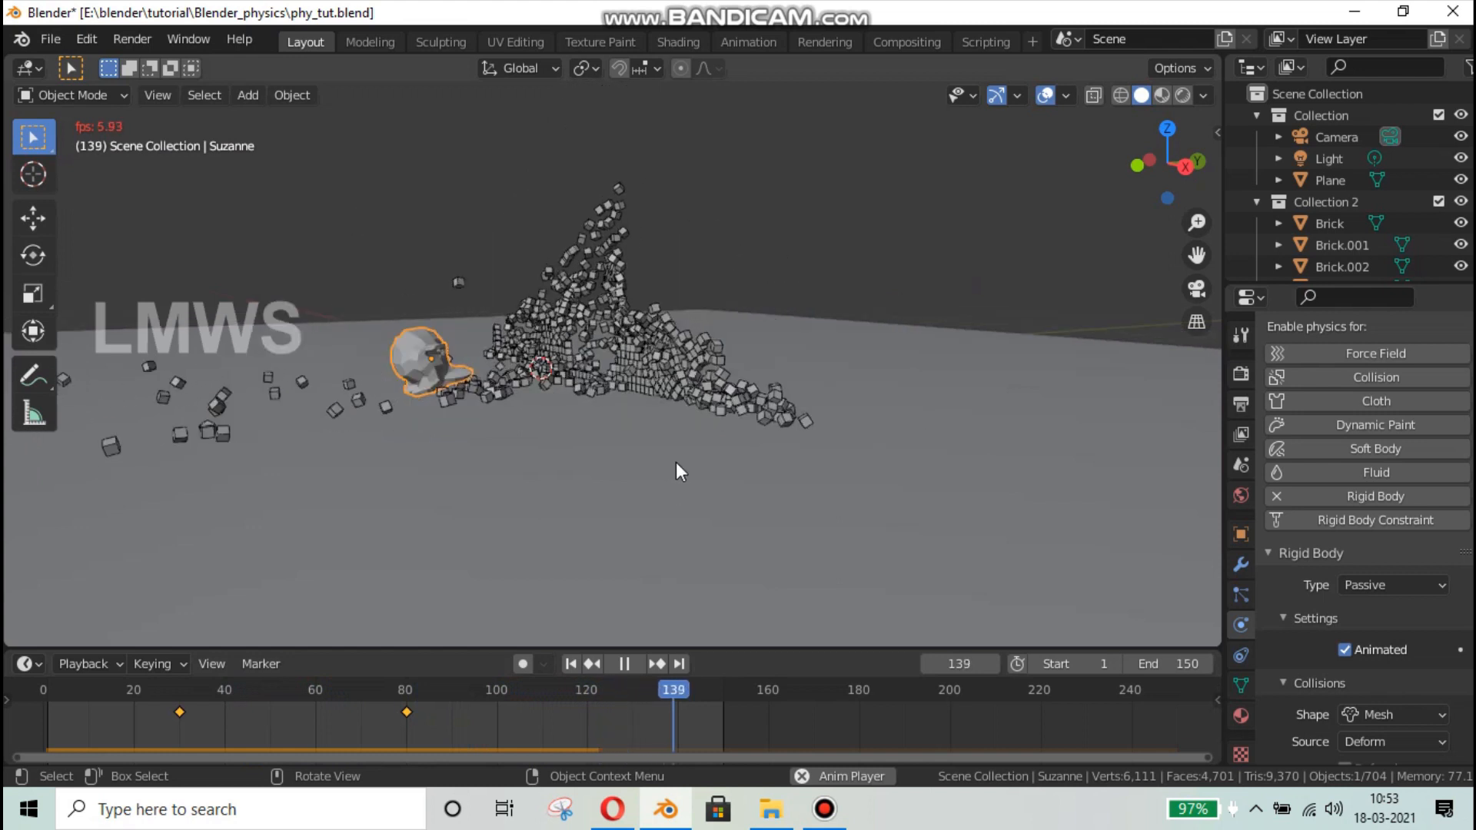
pyautogui.click(824, 809)
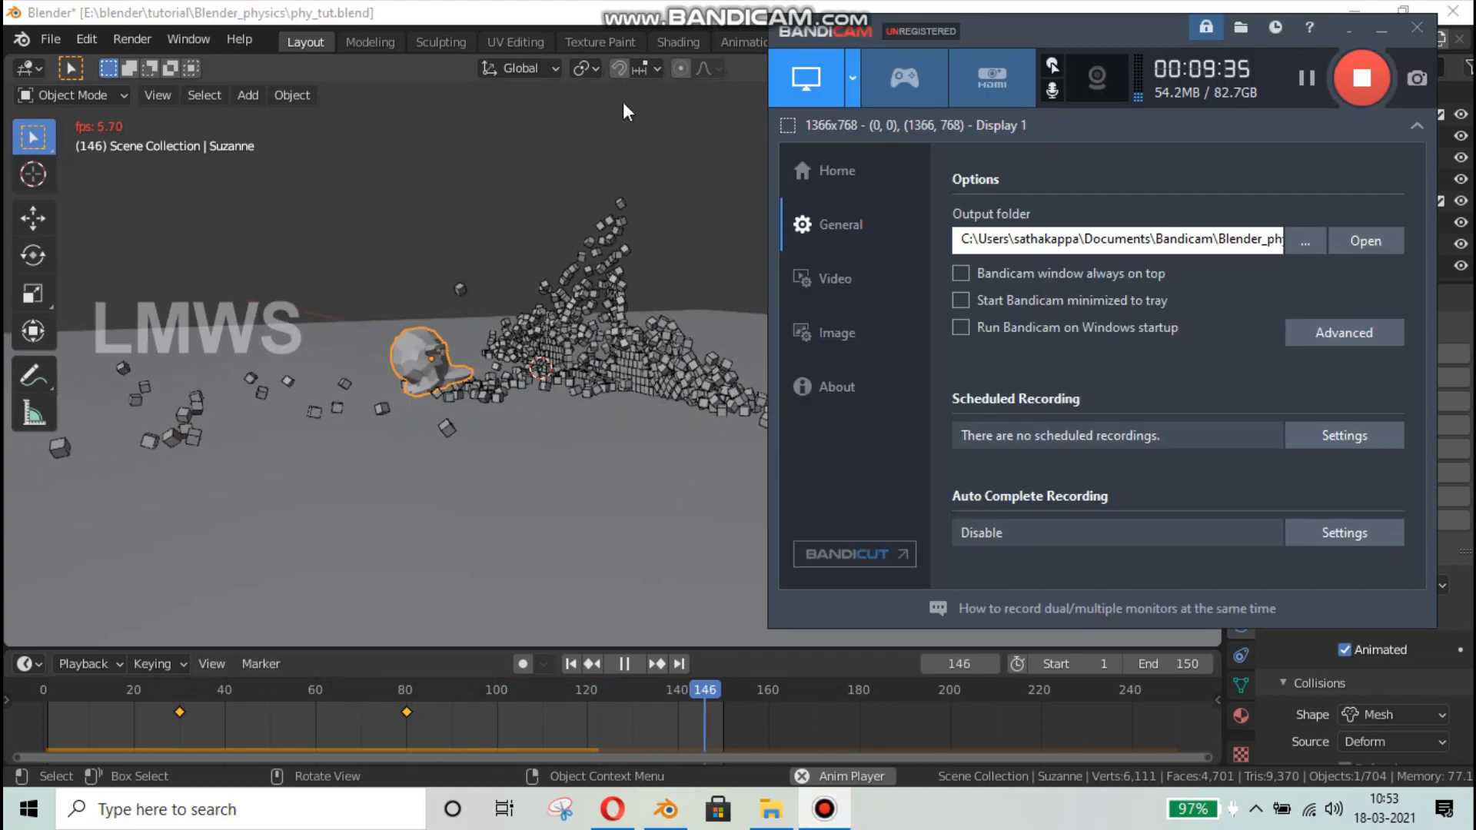
pyautogui.click(733, 19)
pyautogui.scroll(1, 707, 362)
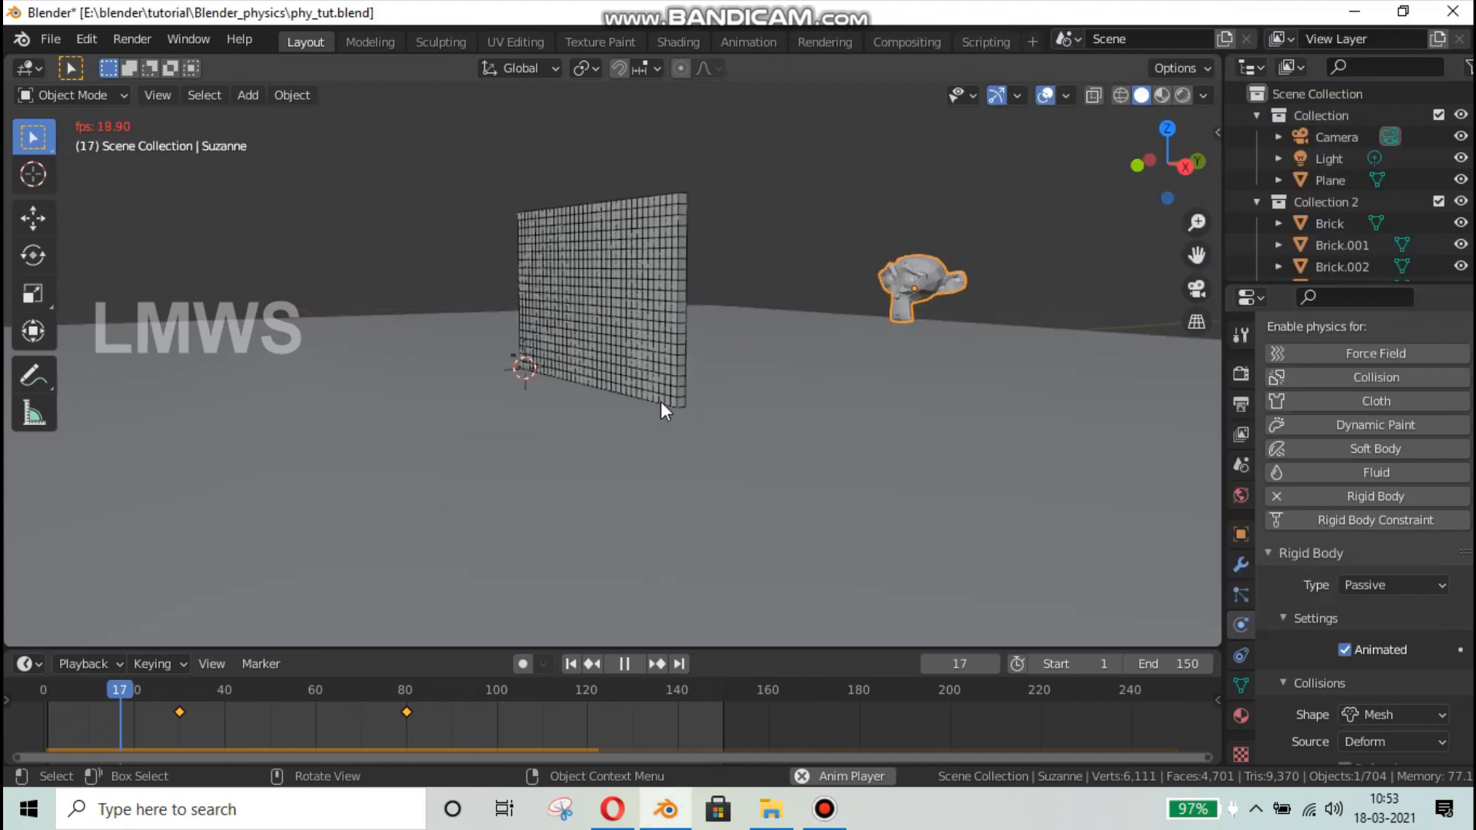
pyautogui.click(824, 808)
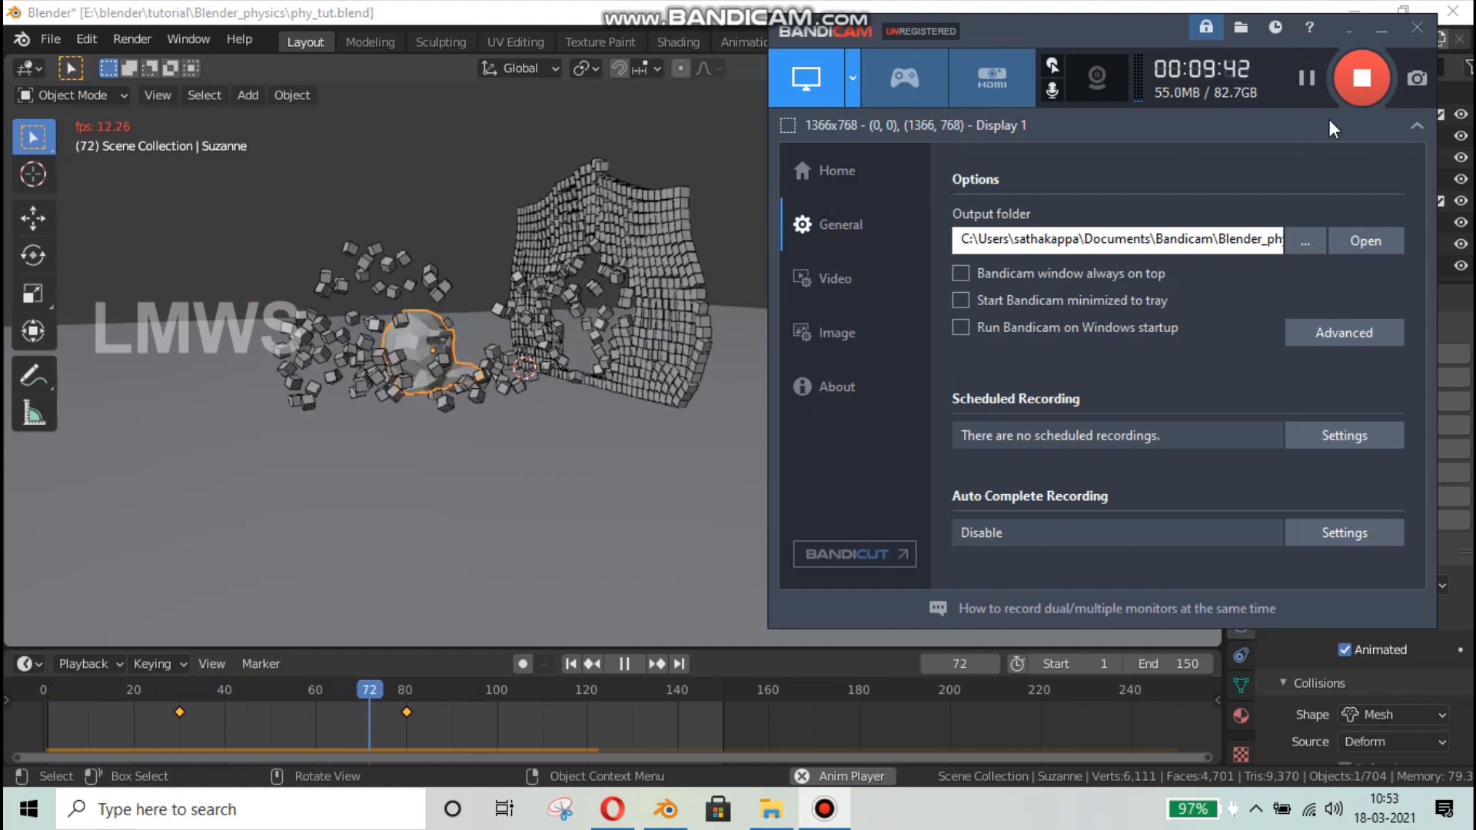
pyautogui.click(1351, 81)
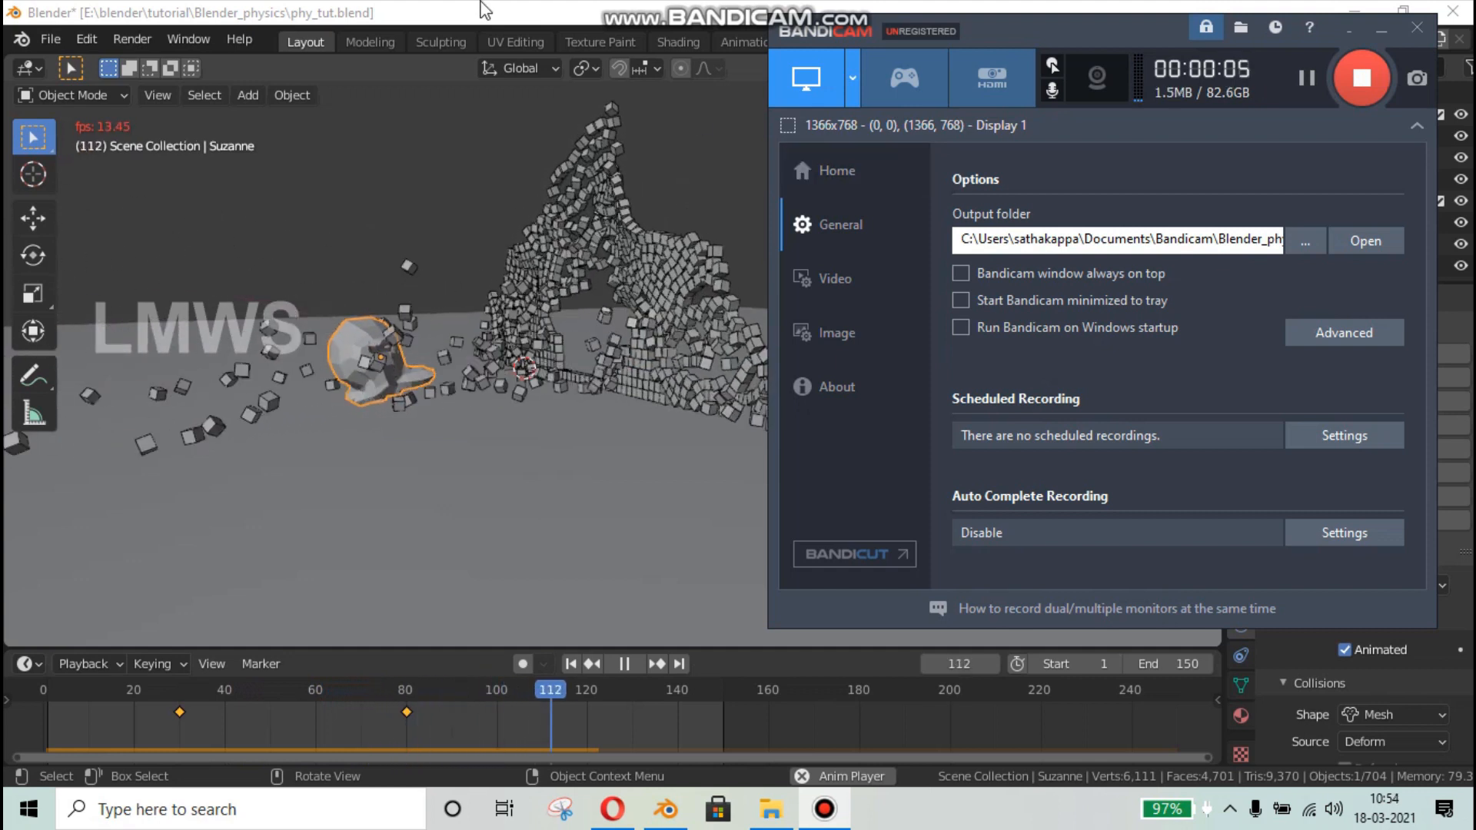
# - Save the file while viewing the looping simulation from another angle, and stop playback at frame 52
pyautogui.moveTo(633, 396); pyautogui.dragTo(496, 427, button='middle')
pyautogui.scroll(-3, 495, 428)
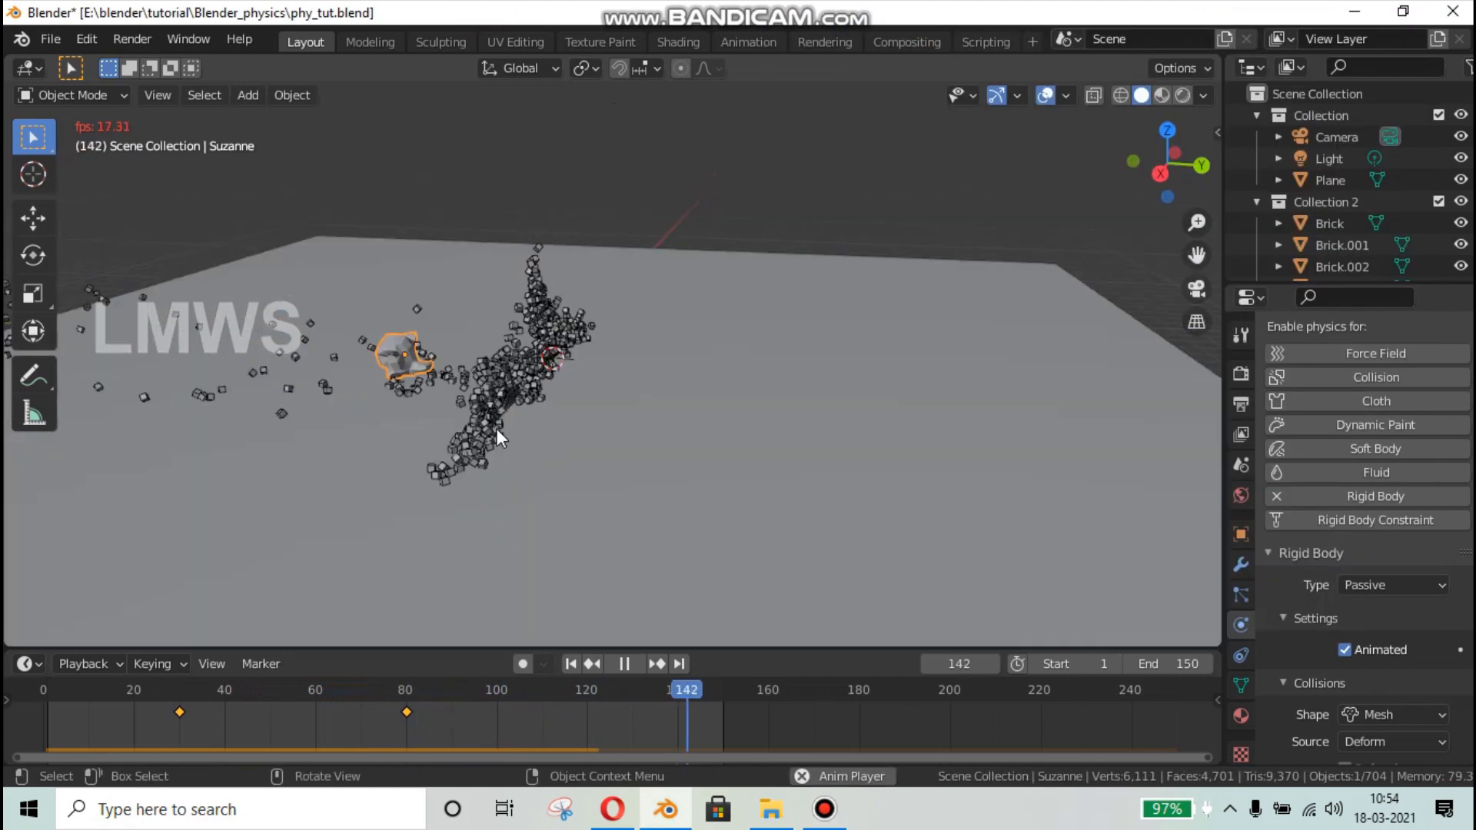
pyautogui.hotkey('ctrl', 's')
pyautogui.moveTo(627, 446); pyautogui.dragTo(703, 454, button='middle')
pyautogui.scroll(2, 661, 477)
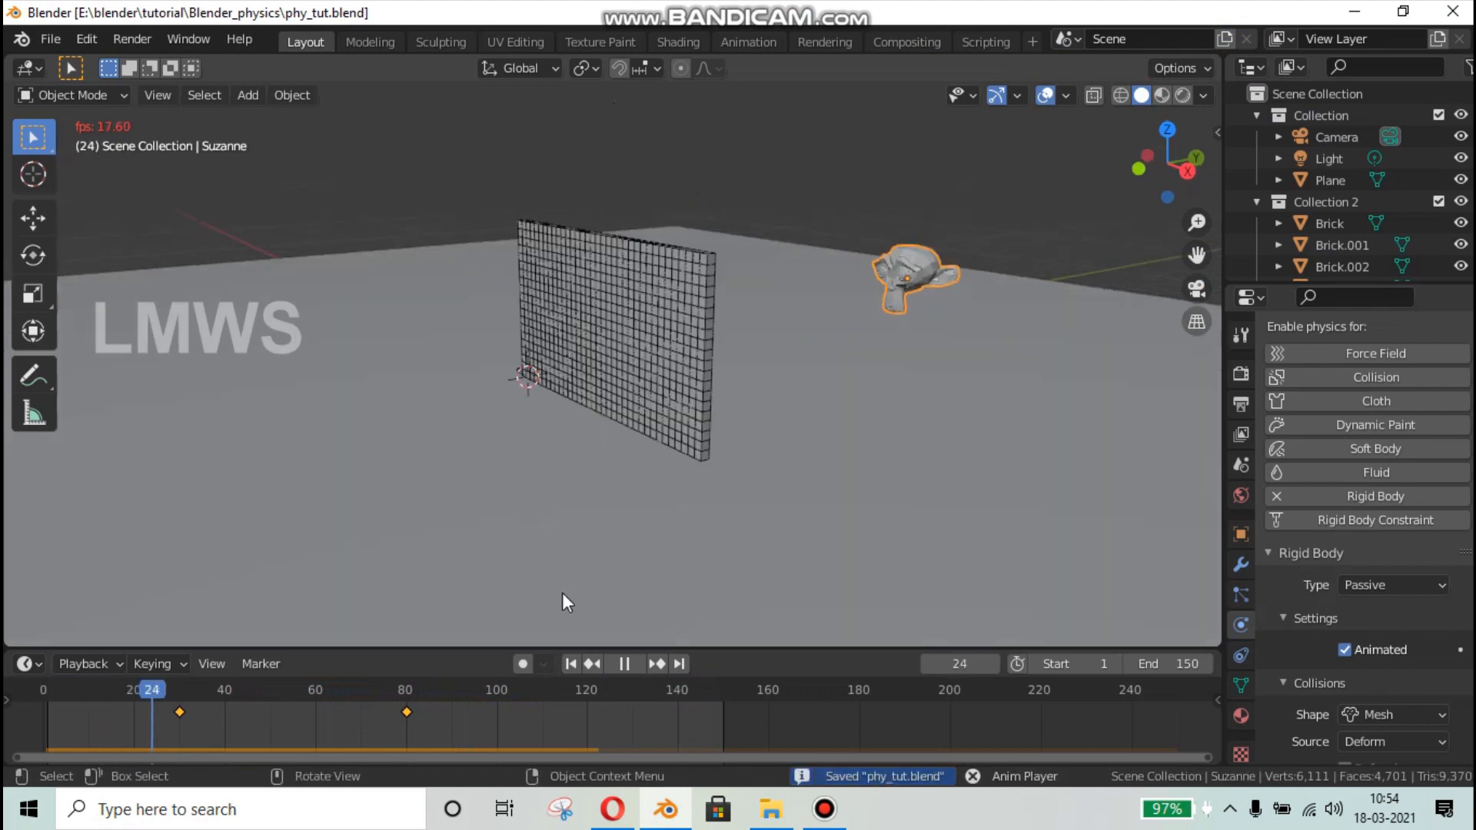
pyautogui.press('space')
pyautogui.press('space')
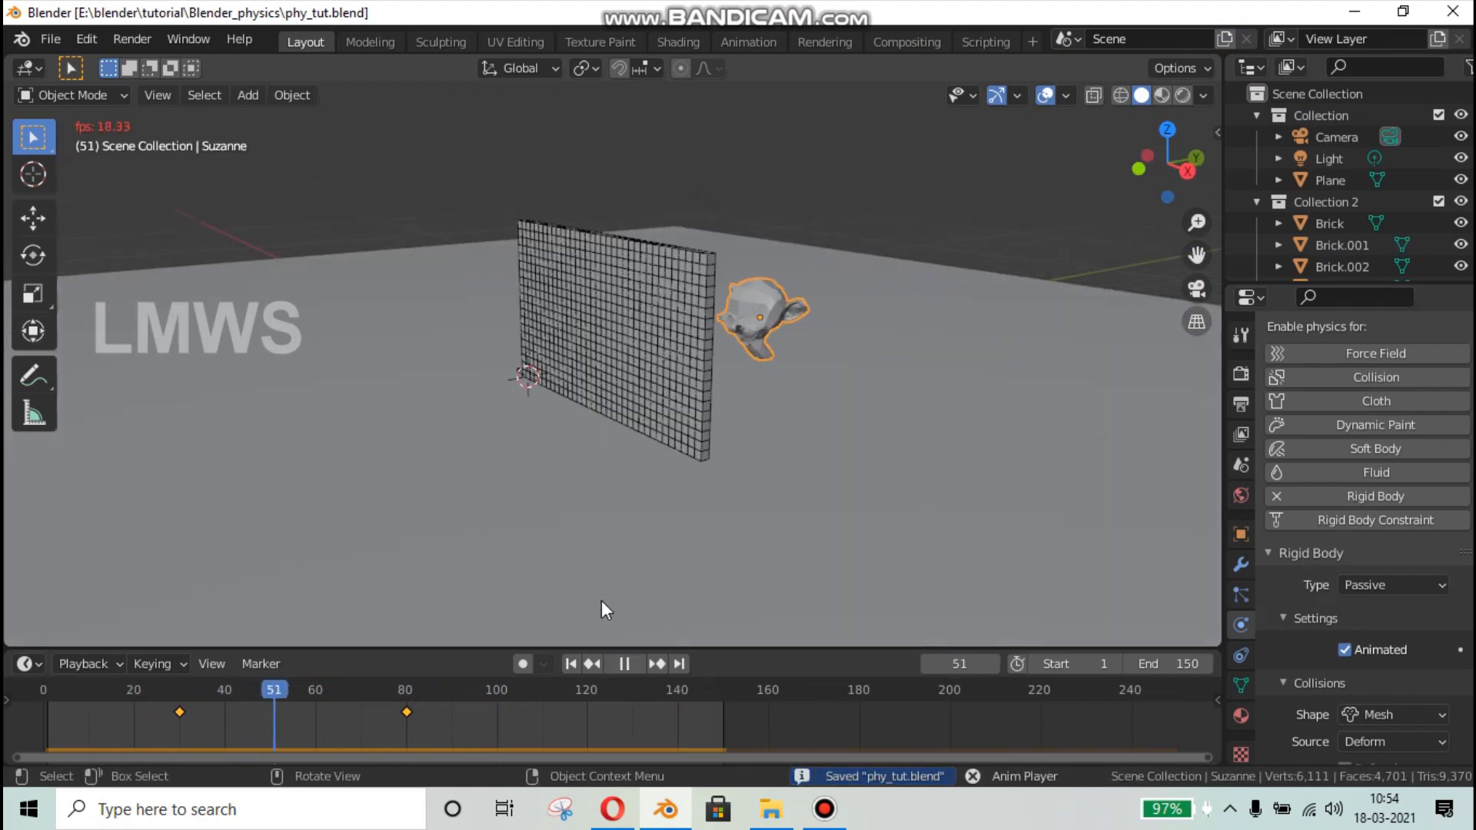
pyautogui.press('space')
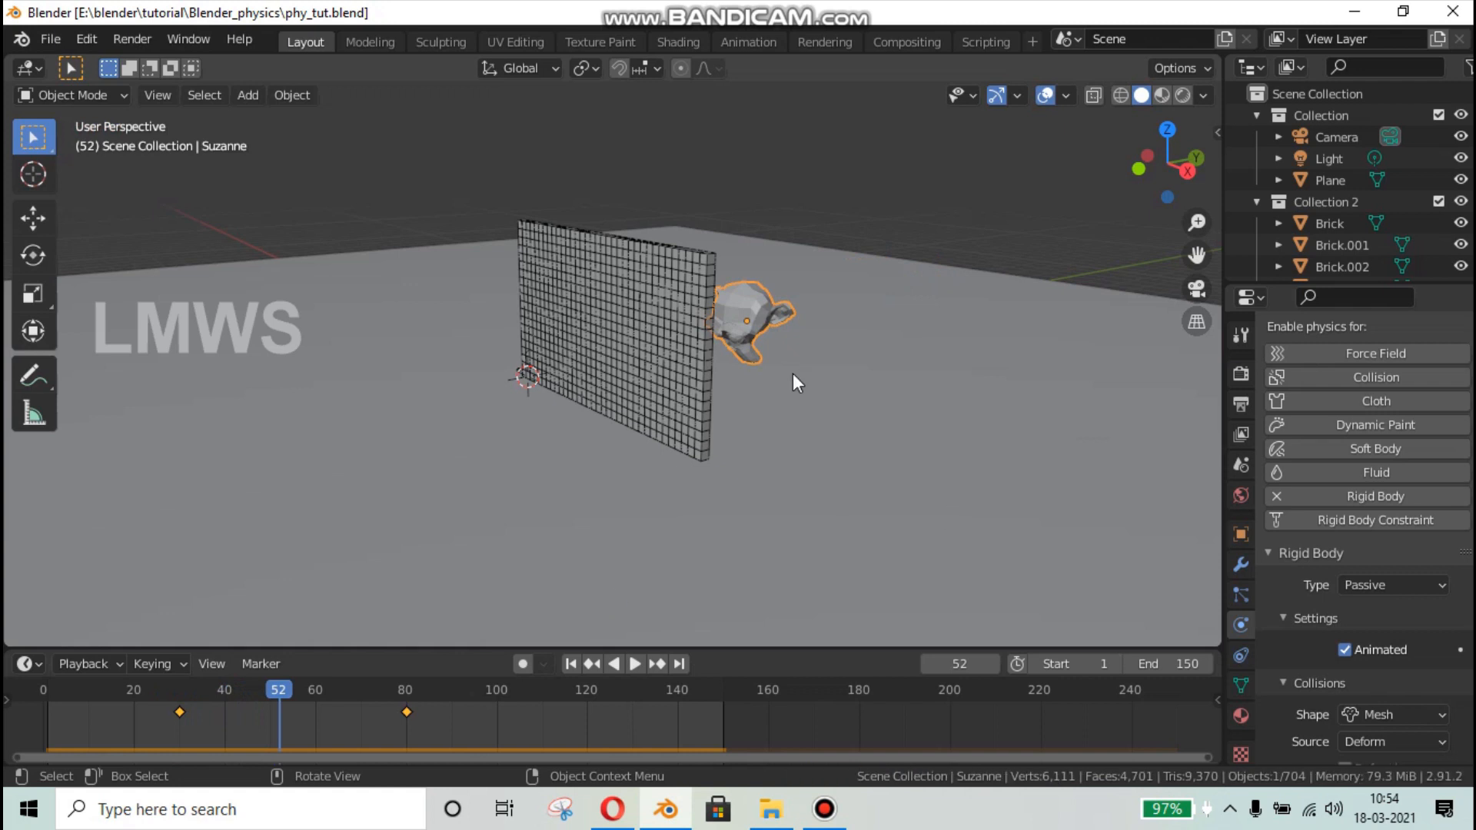
# - Deselect the monkey head, save the file, and select the wall's top corner brick nearest the monkey head
pyautogui.scroll(2, 797, 382)
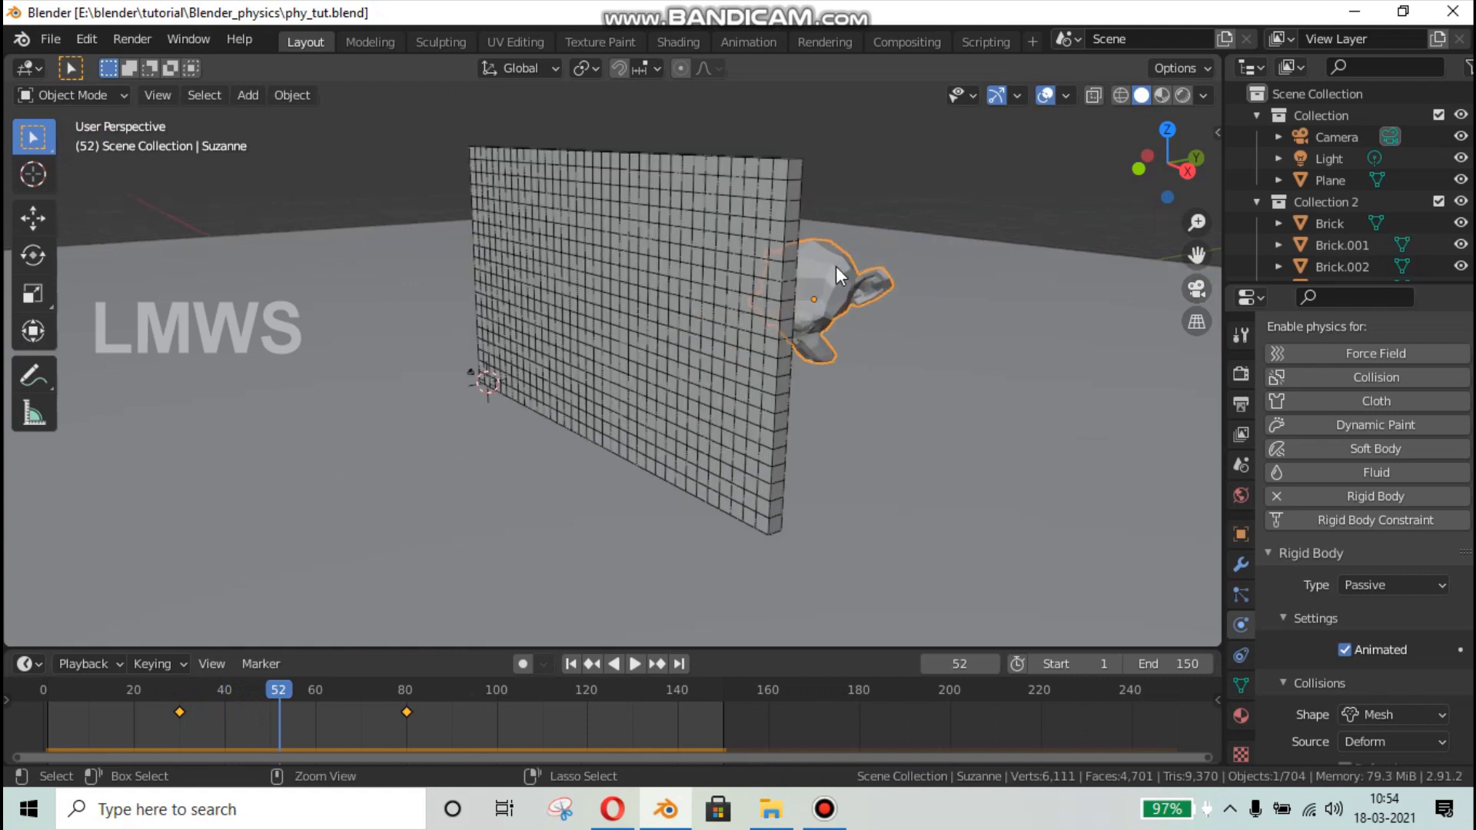
pyautogui.hotkey('alt', 'a')
pyautogui.hotkey('ctrl', 's')
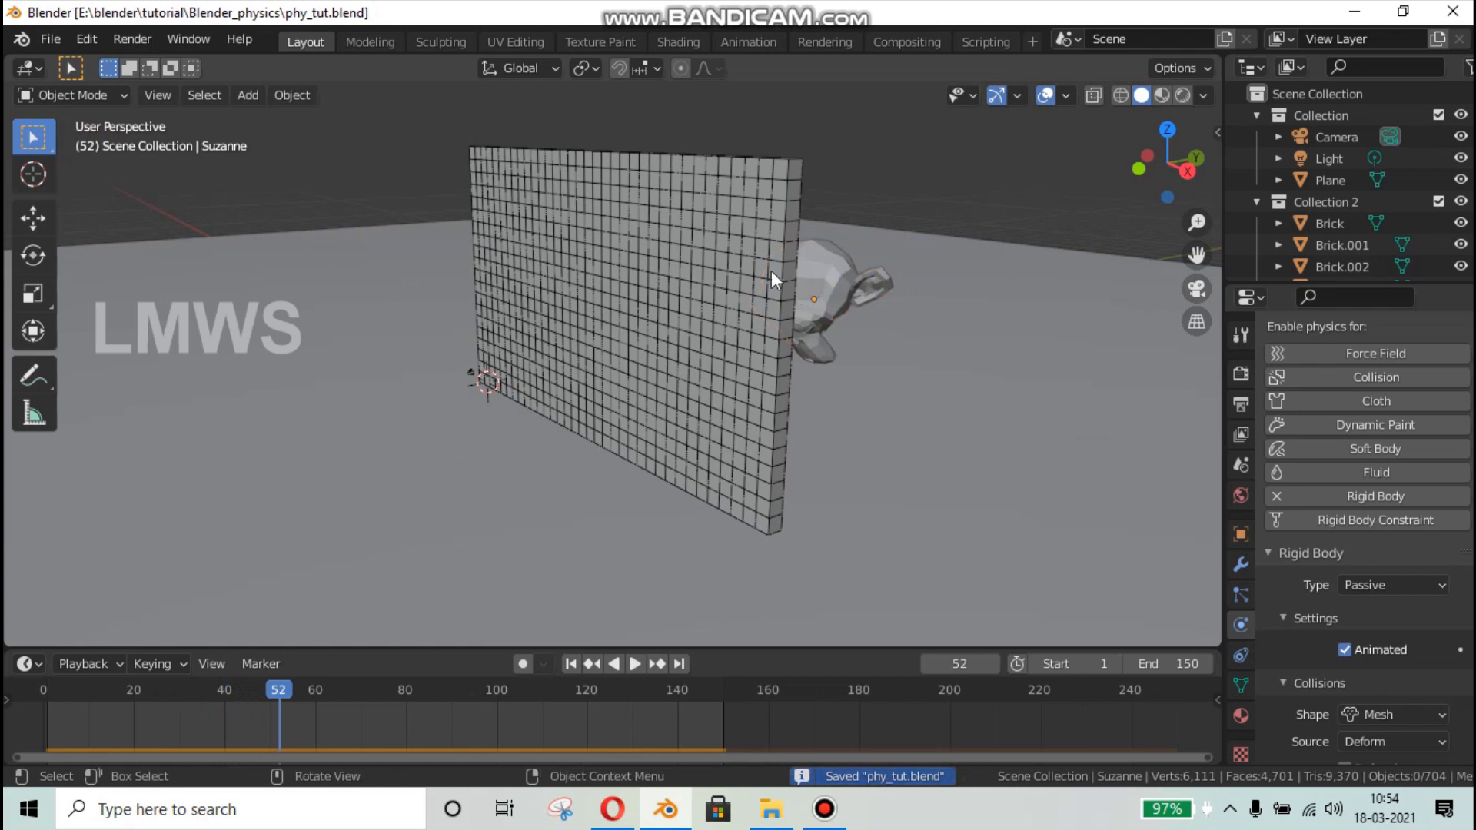
pyautogui.click(785, 165)
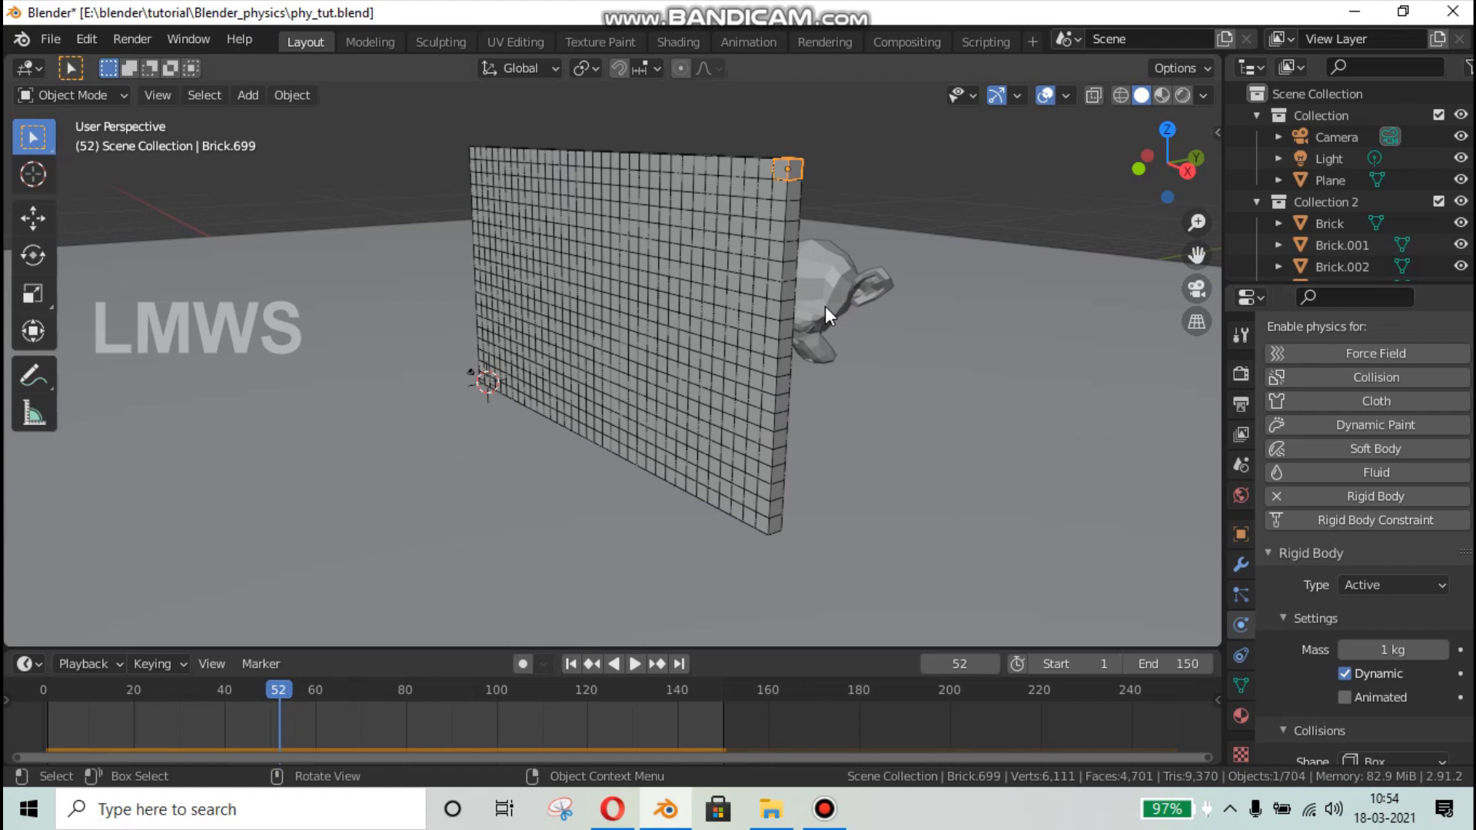
# - Switch to the Right Orthographic view and hide the Camera and the Light in the viewport
pyautogui.moveTo(826, 307); pyautogui.dragTo(920, 322, button='middle')
pyautogui.press('KP_5')
pyautogui.press('KP_3')
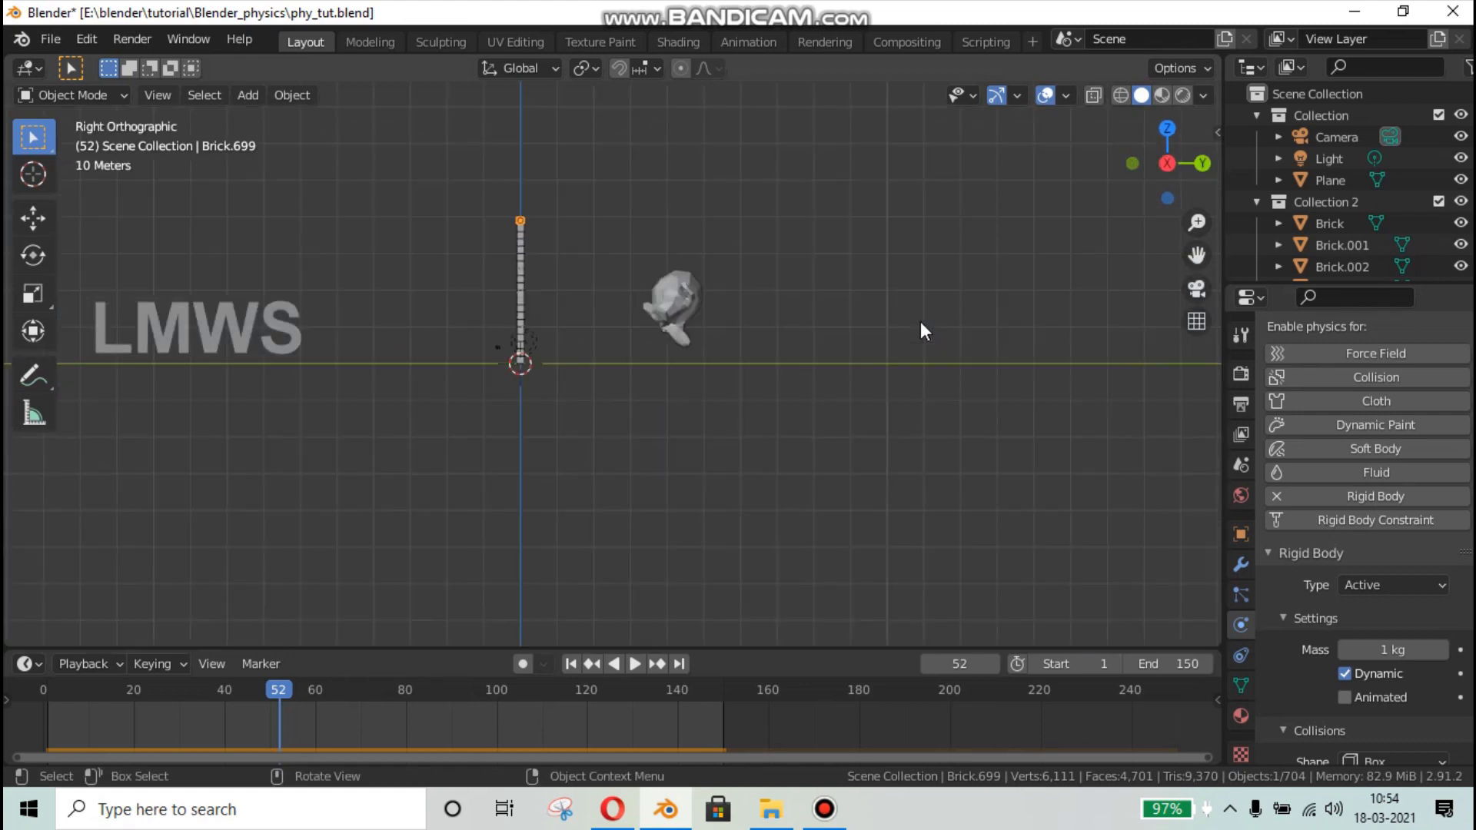
pyautogui.scroll(4, 920, 321)
pyautogui.click(1459, 159)
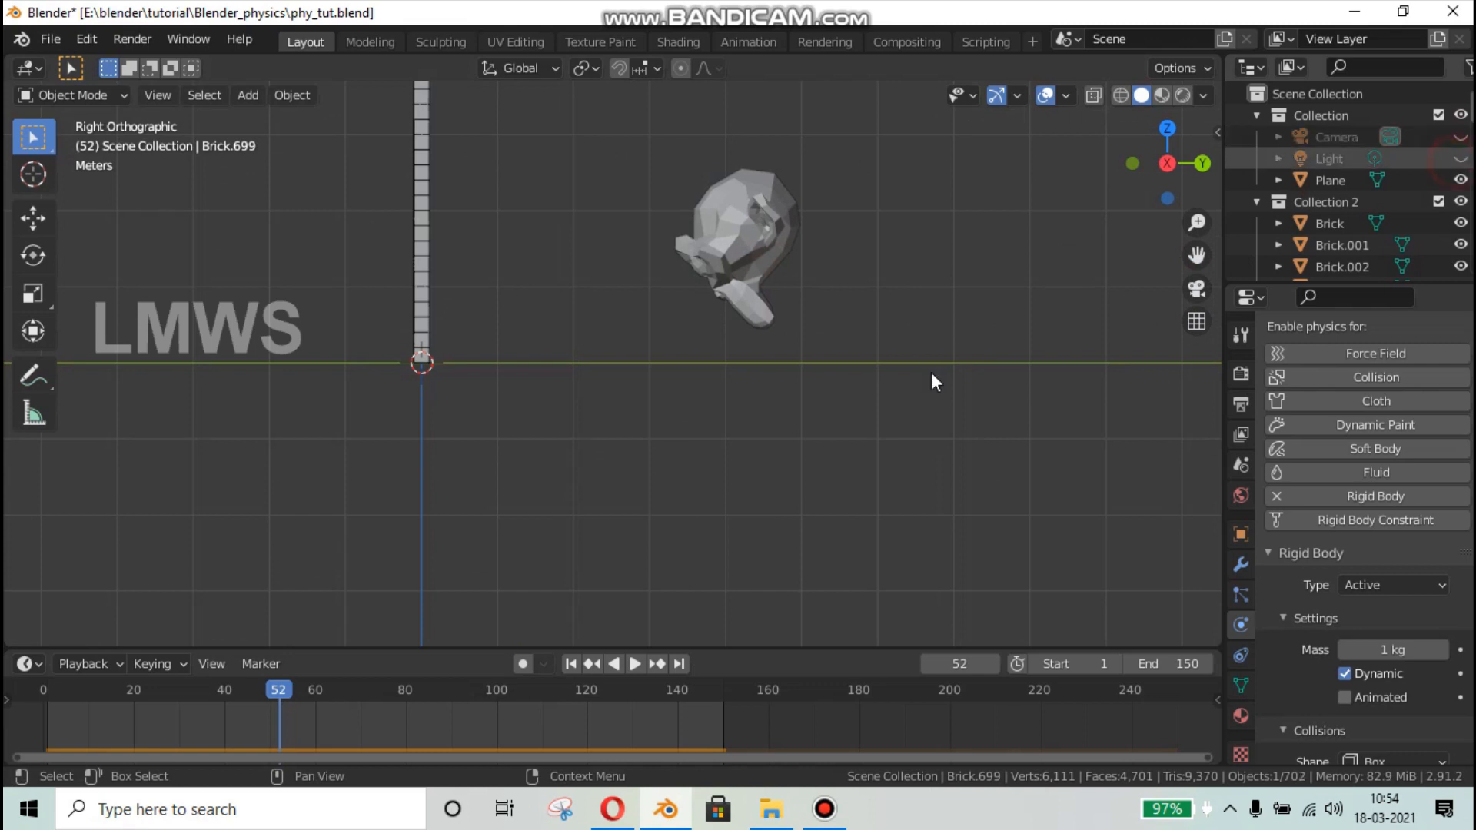
# - Select the plane, the whole brick wall and the monkey head together in a perspective view
pyautogui.moveTo(932, 379); pyautogui.dragTo(822, 456, button='middle')
pyautogui.moveTo(879, 477); pyautogui.dragTo(803, 386, button='middle')
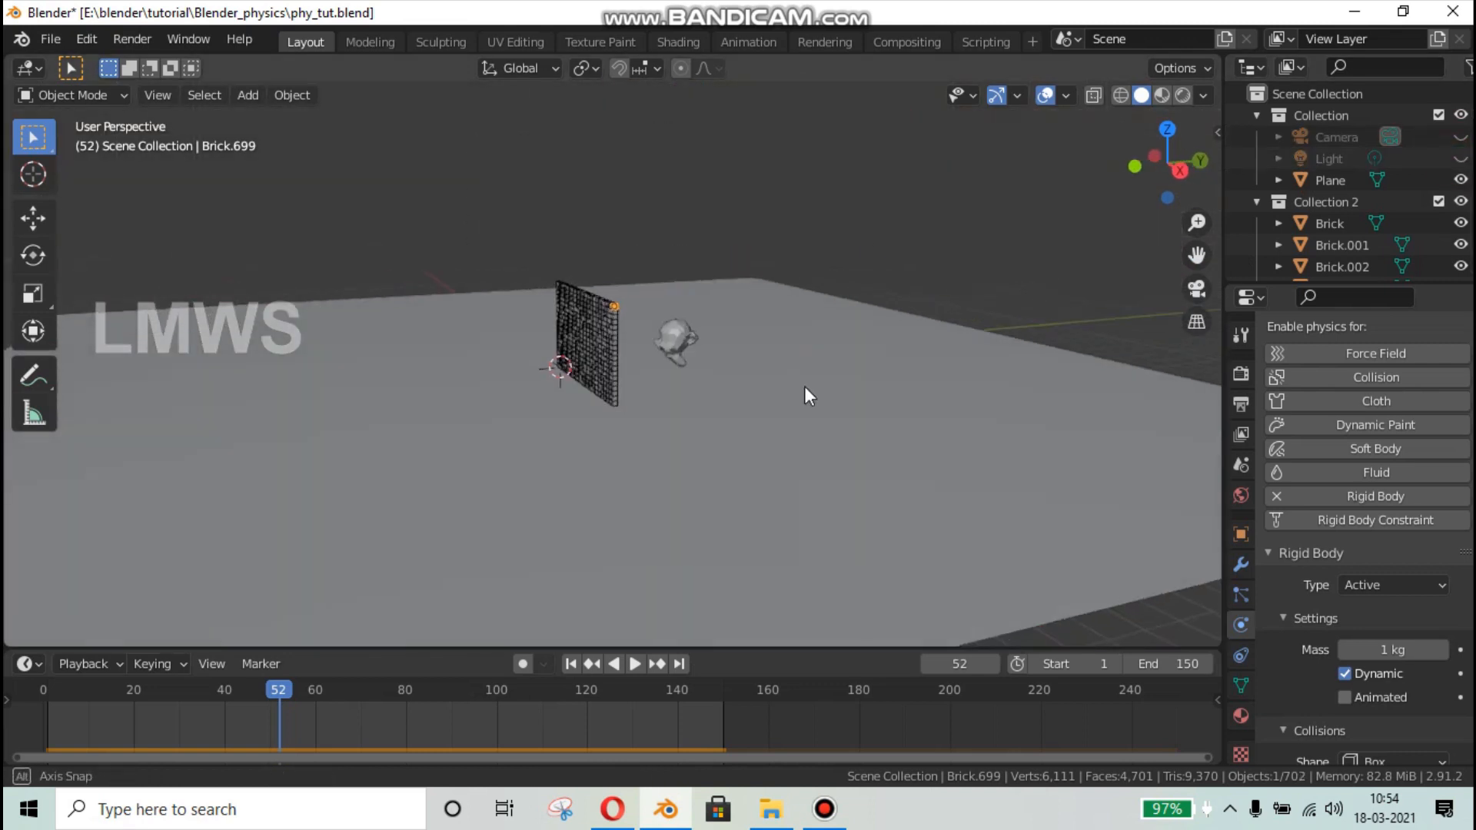
pyautogui.moveTo(884, 211); pyautogui.dragTo(460, 490)
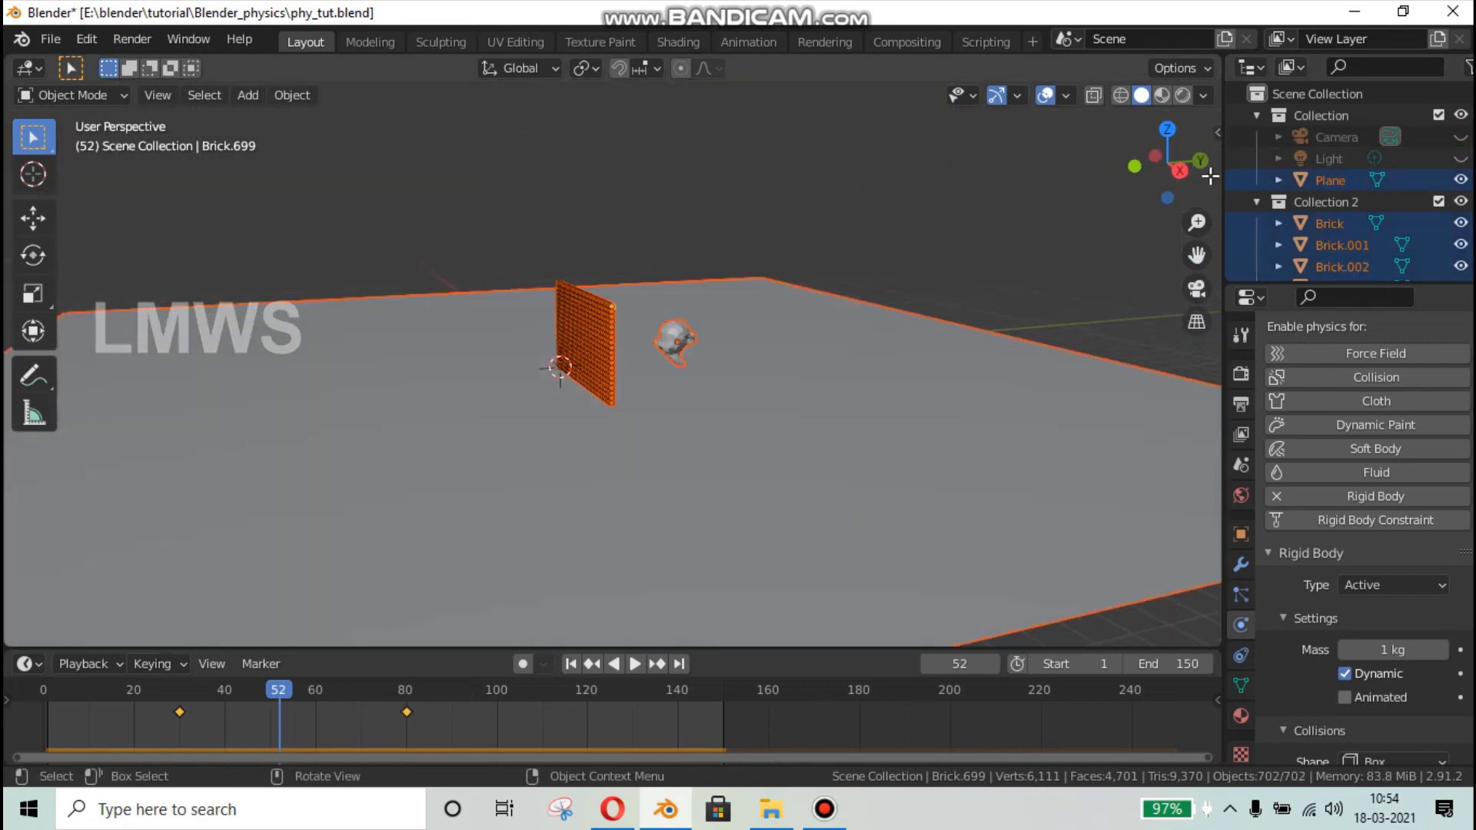
pyautogui.scroll(-3, 1345, 184)
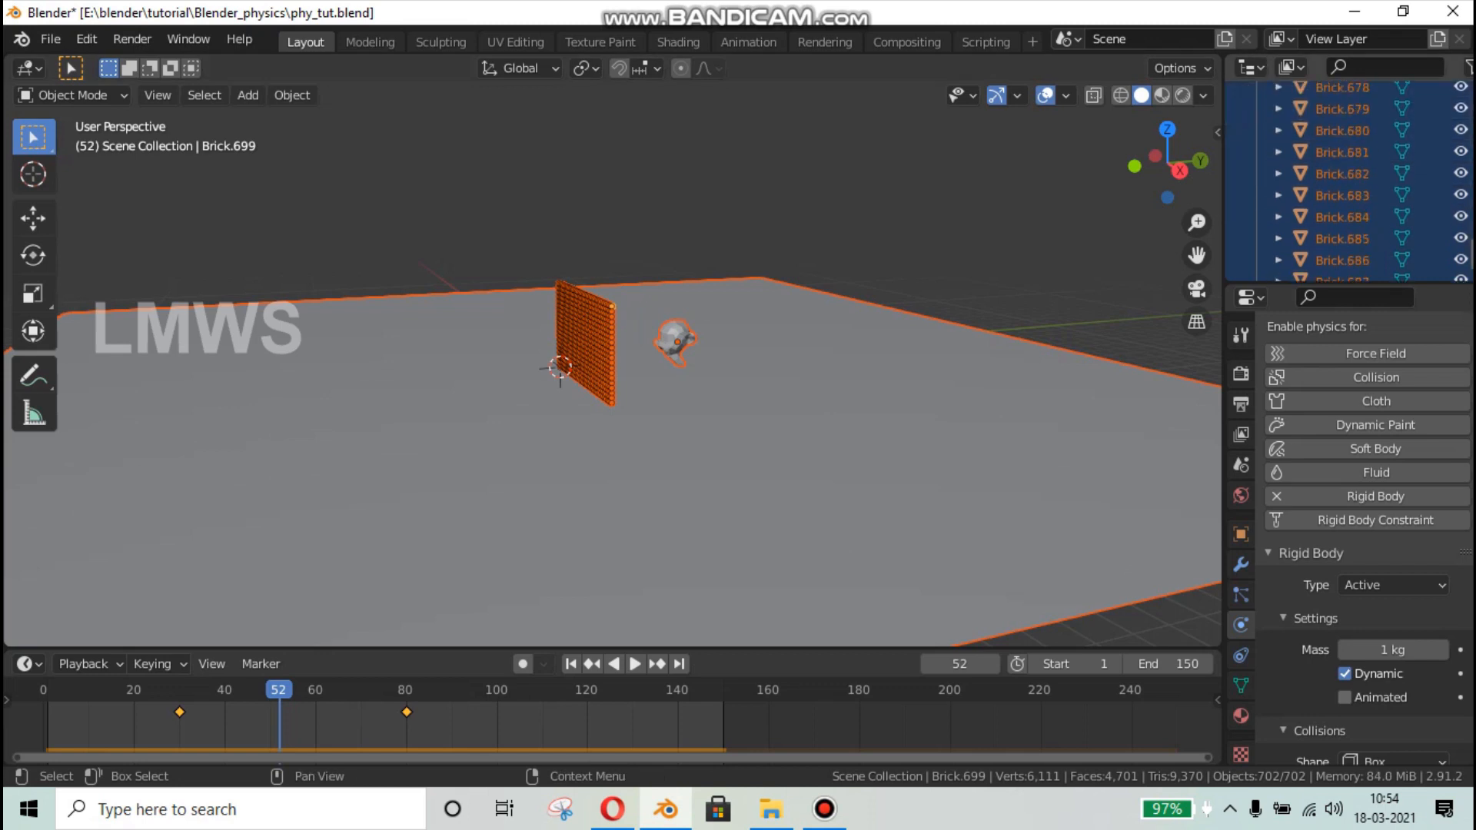
pyautogui.scroll(3, 1345, 185)
pyautogui.scroll(3, 732, 303)
pyautogui.scroll(1, 688, 370)
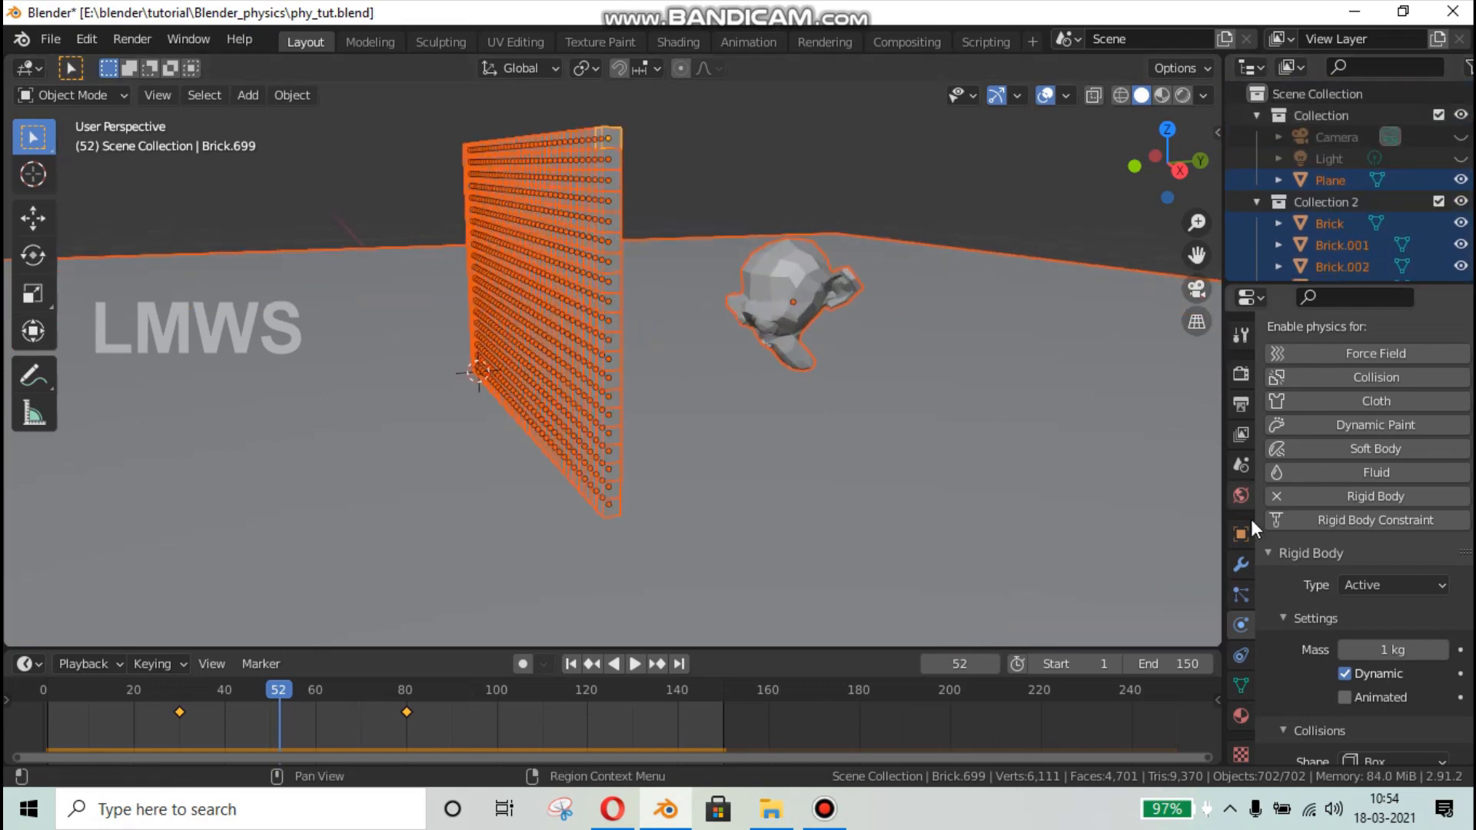
# - Open the scene's Rigid Body World settings and set the simulation speed to 1.5
pyautogui.click(1240, 463)
pyautogui.click(1350, 588)
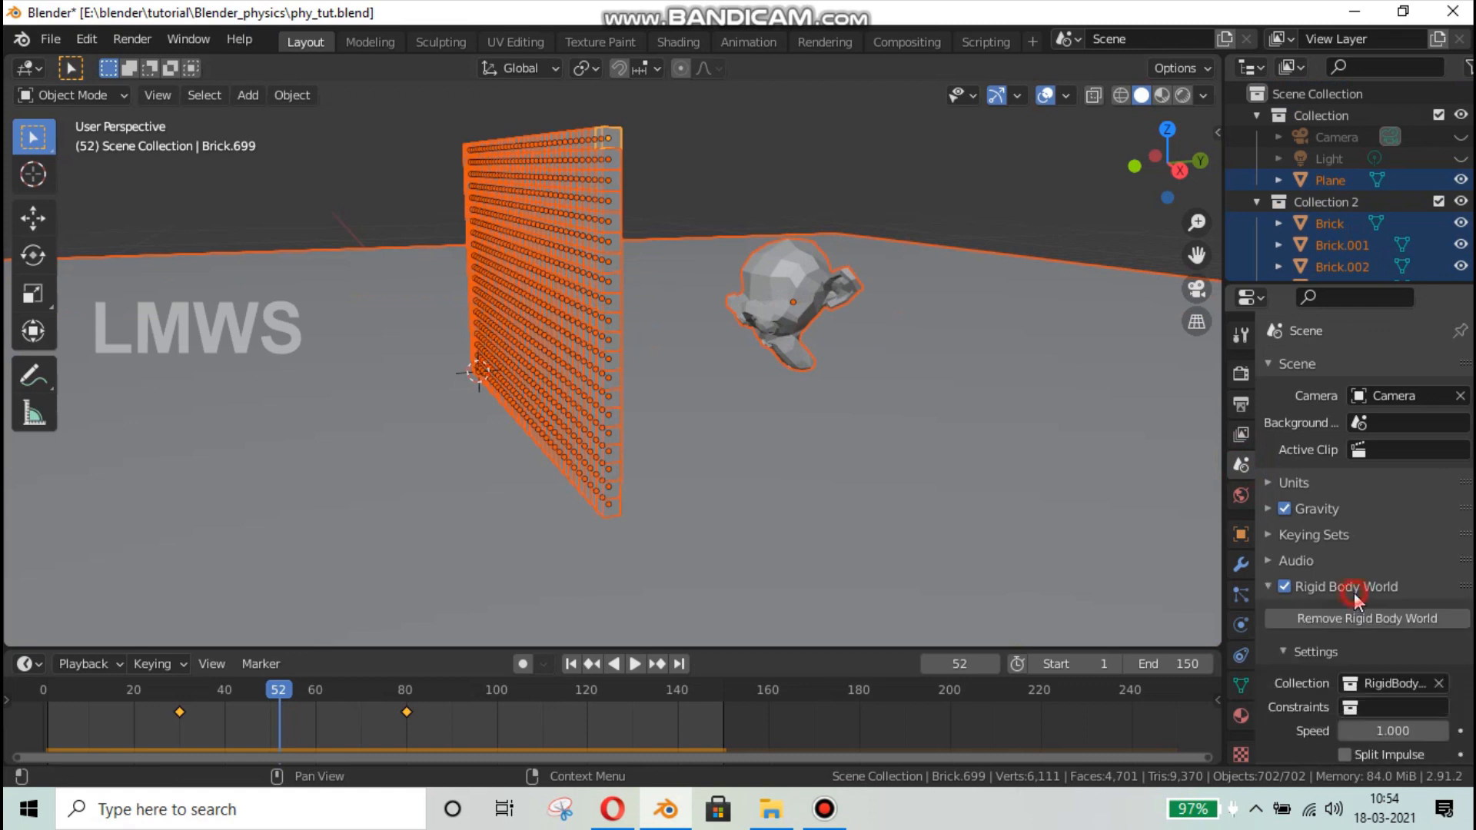
pyautogui.scroll(-5, 1306, 615)
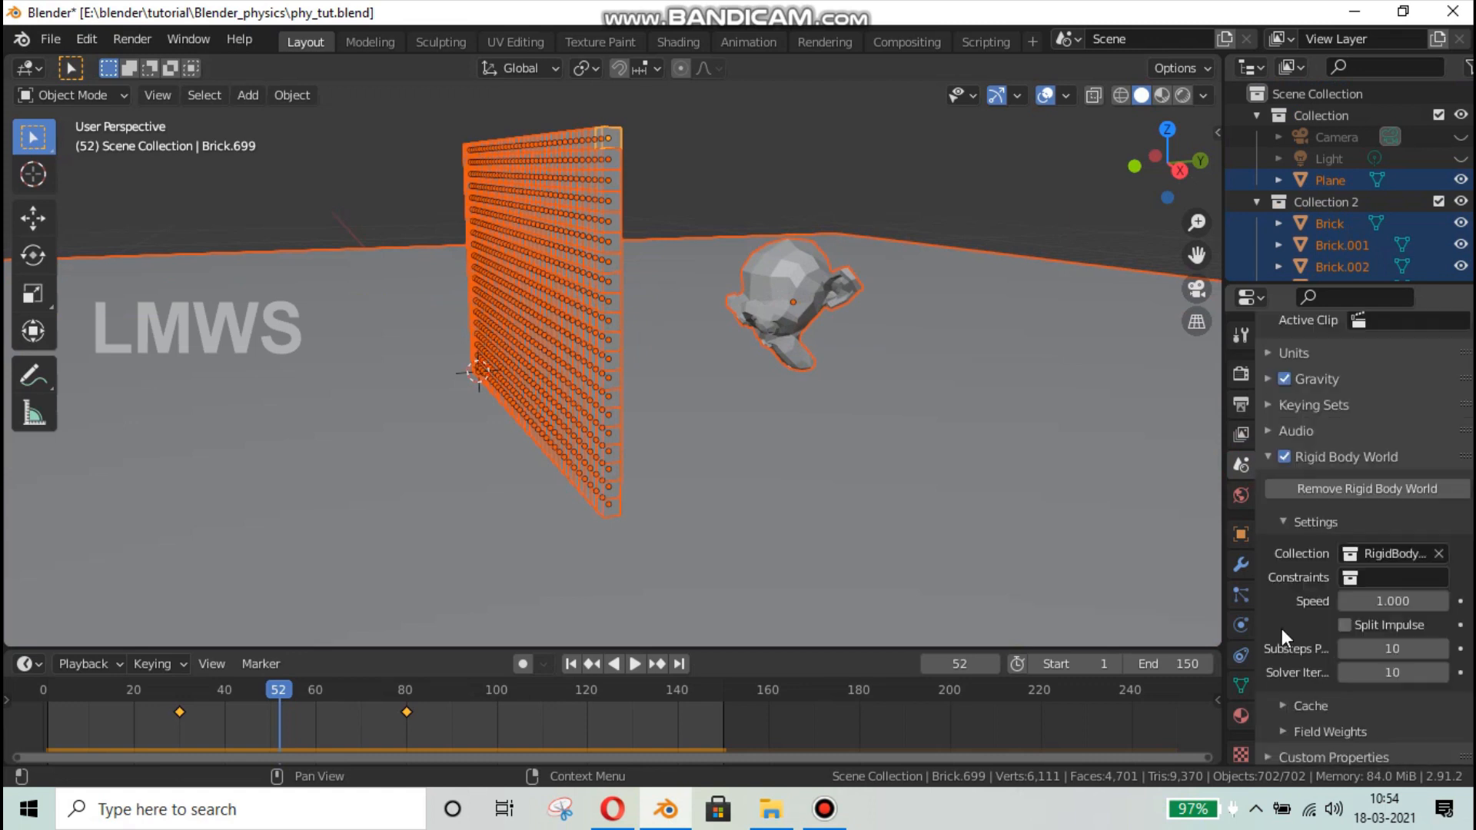
pyautogui.click(1376, 599)
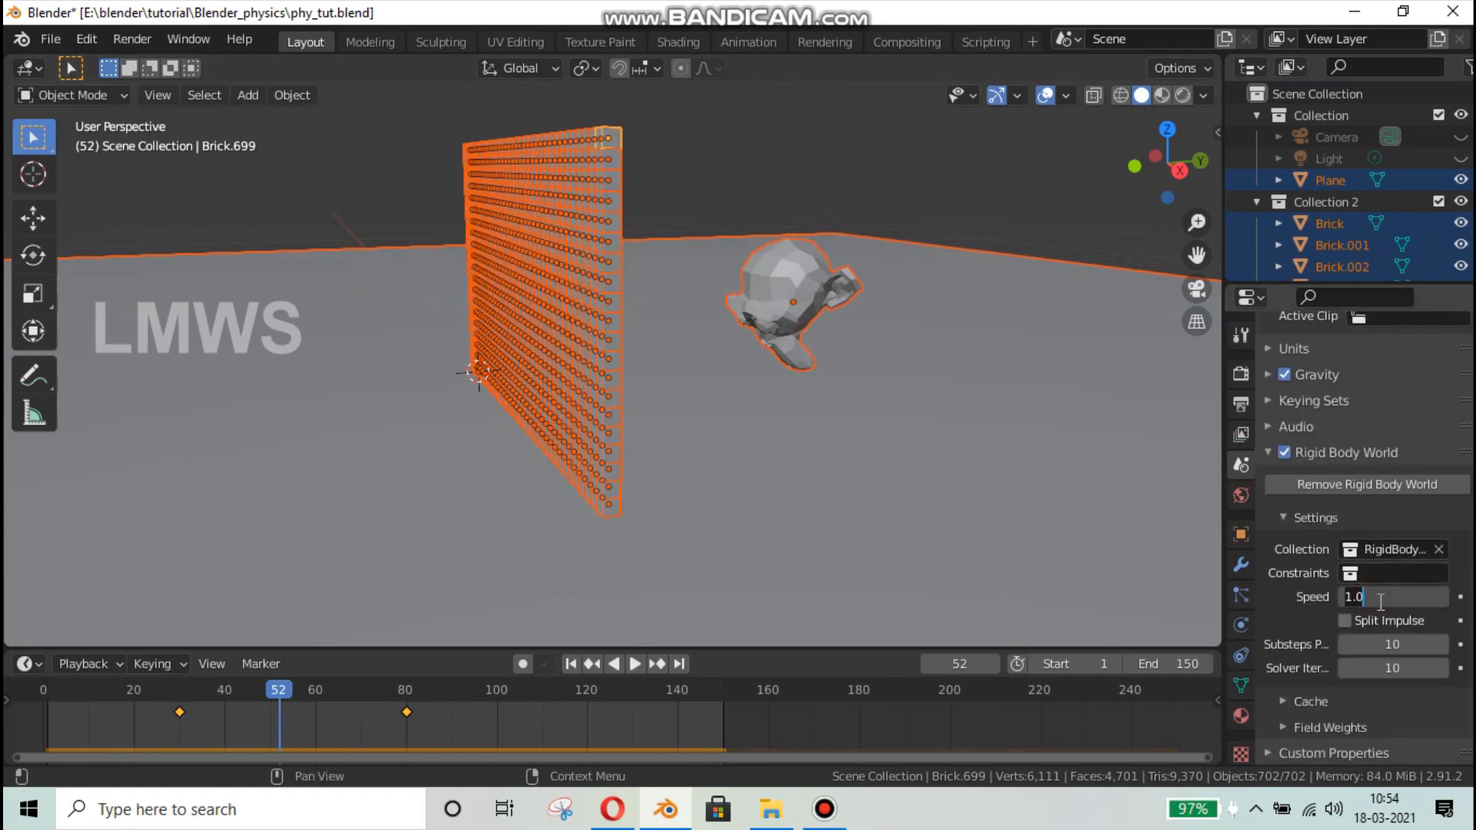
pyautogui.write('1.5')
pyautogui.press('Return')
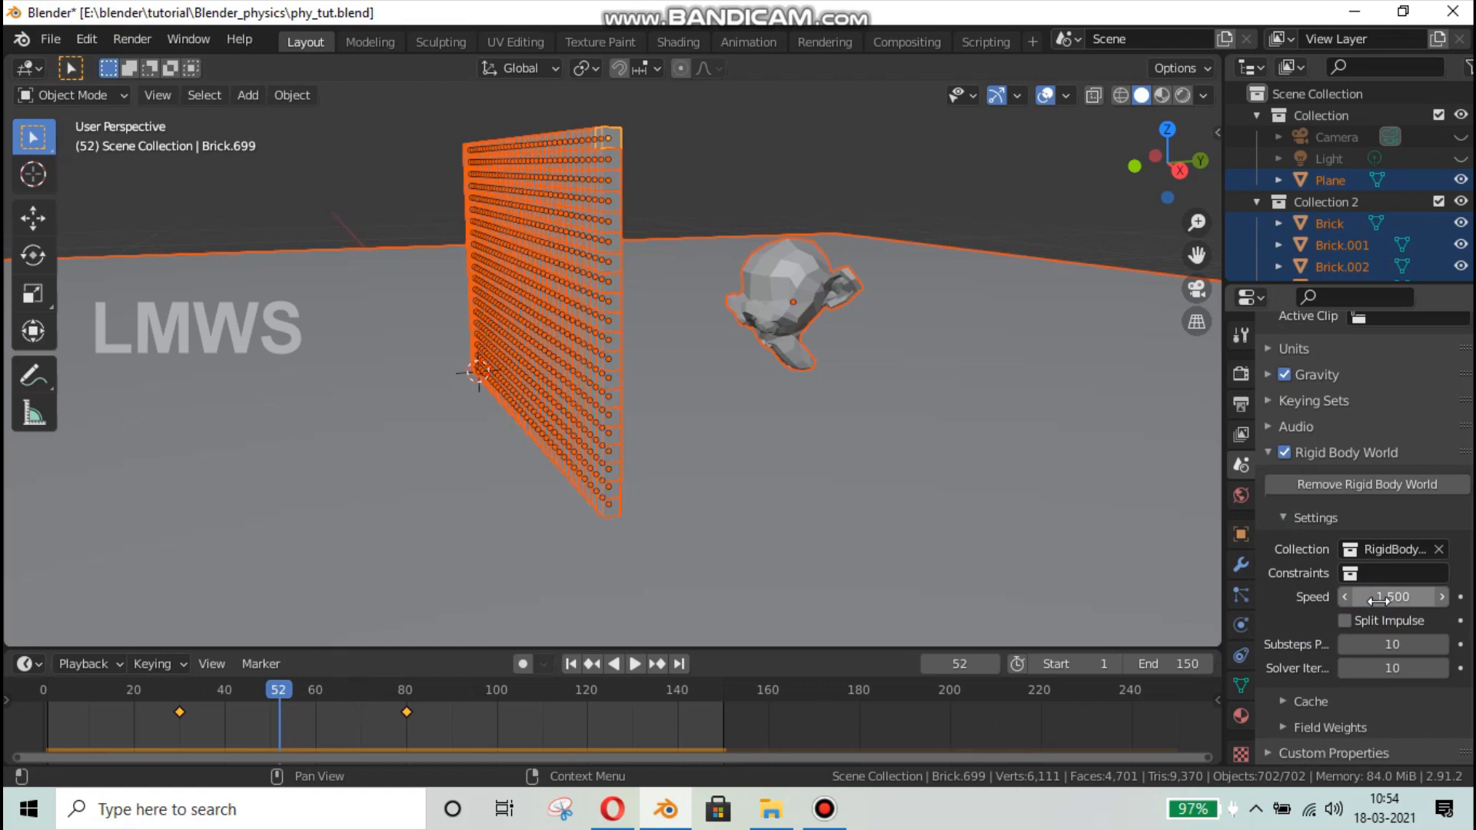
# - Replay the simulation from the first frame and examine the collapsing wall from another angle and up close
pyautogui.click(570, 664)
pyautogui.scroll(-2, 884, 430)
pyautogui.press('space')
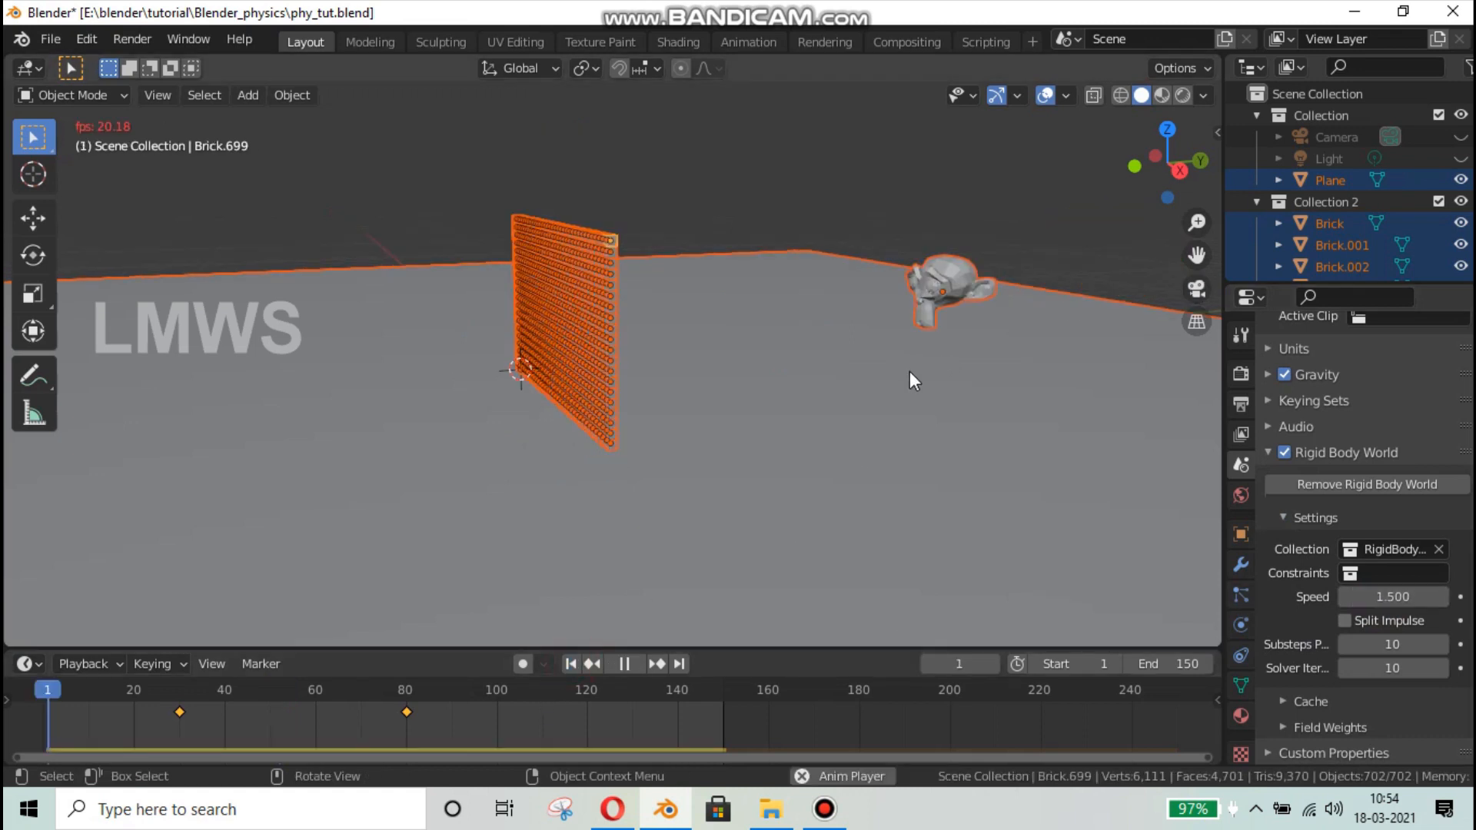
pyautogui.moveTo(702, 446); pyautogui.dragTo(764, 443, button='middle')
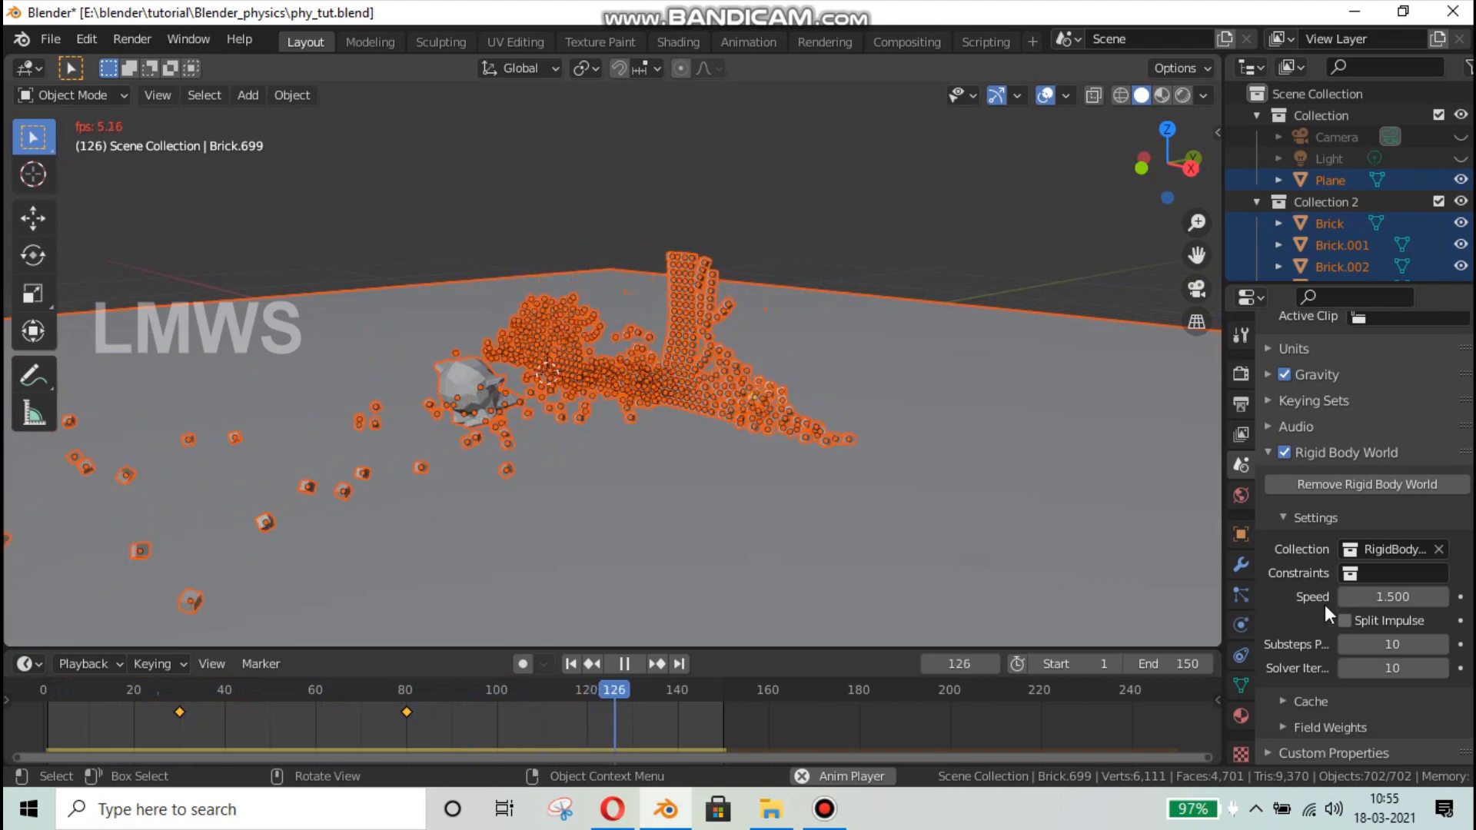
pyautogui.scroll(4, 717, 311)
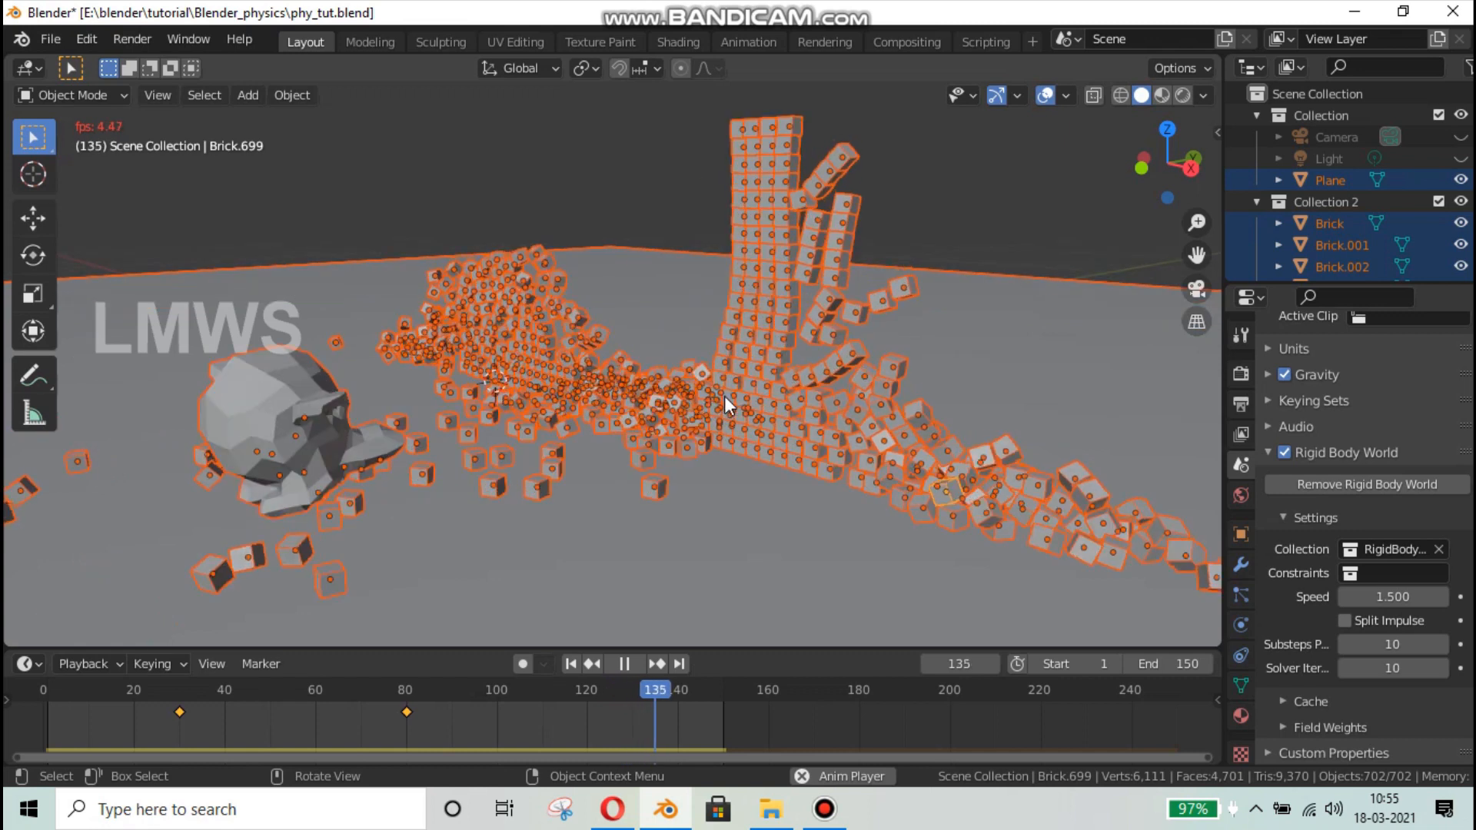
pyautogui.rightClick(1363, 594)
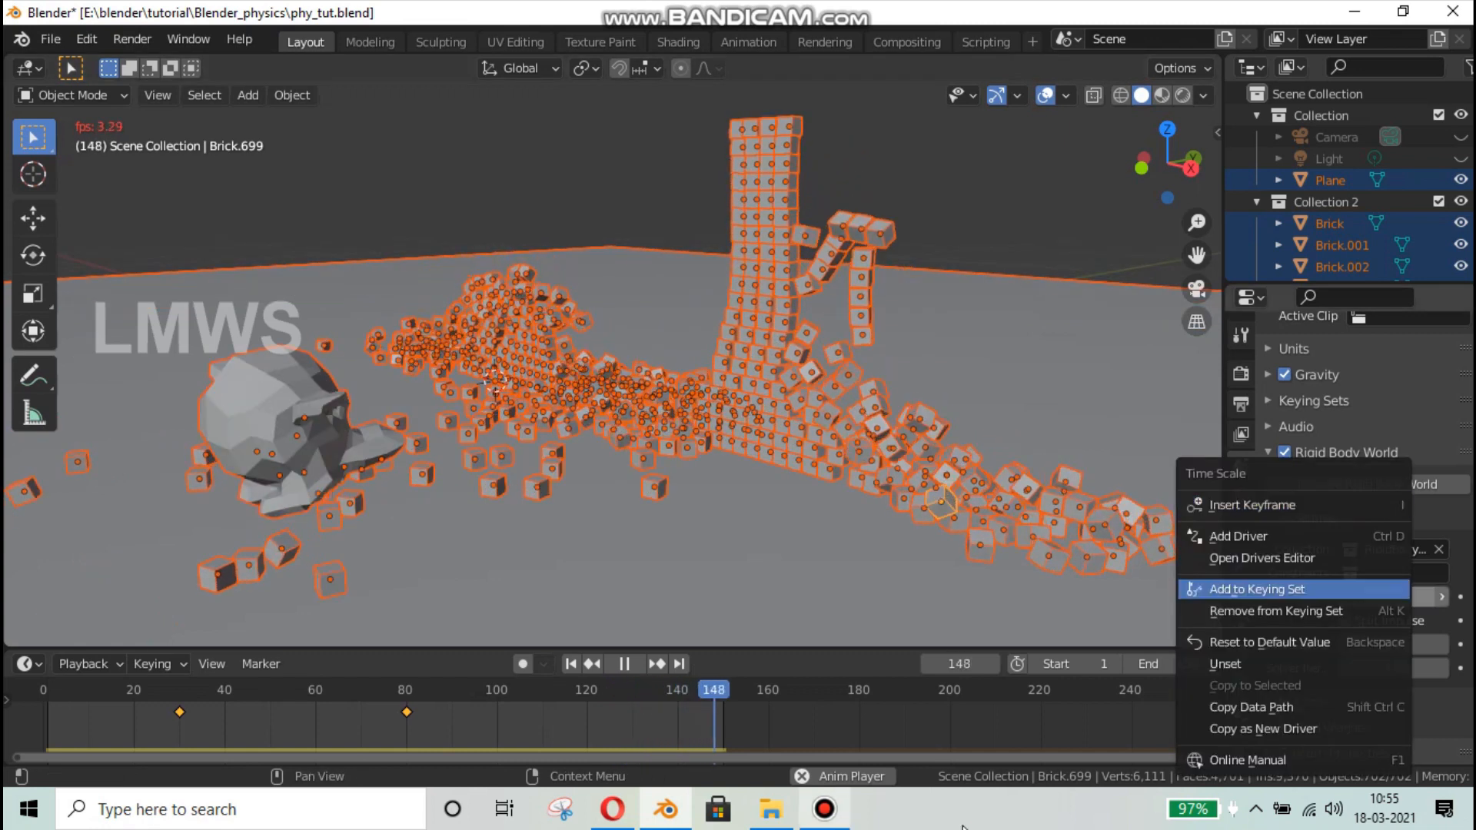
pyautogui.click(1351, 590)
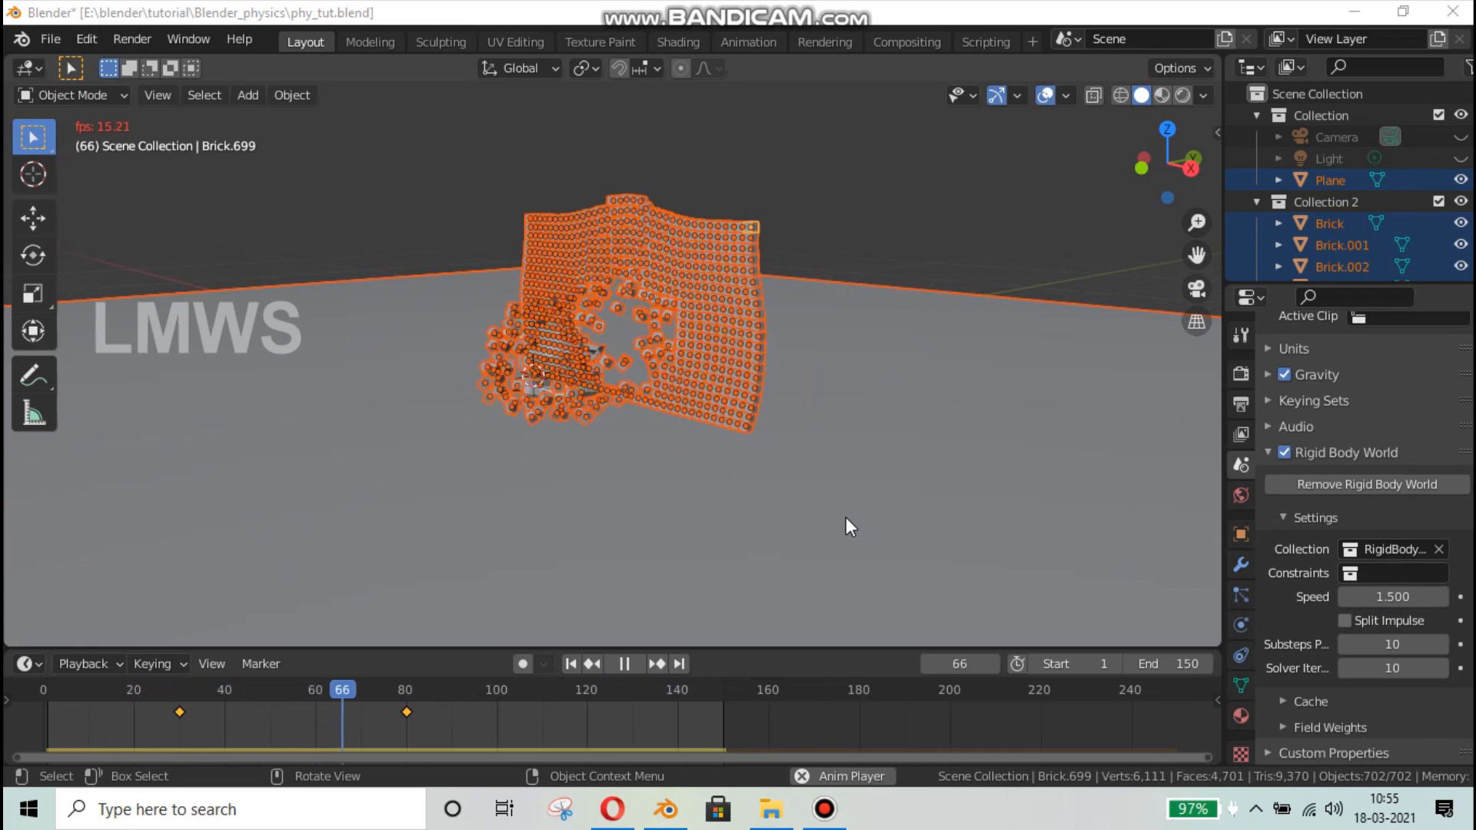
# - Set the Rigid Body World speed to 1.2 and stop playback at frame 11
pyautogui.click(1388, 596)
pyautogui.press('BackSpace')
pyautogui.write('2')
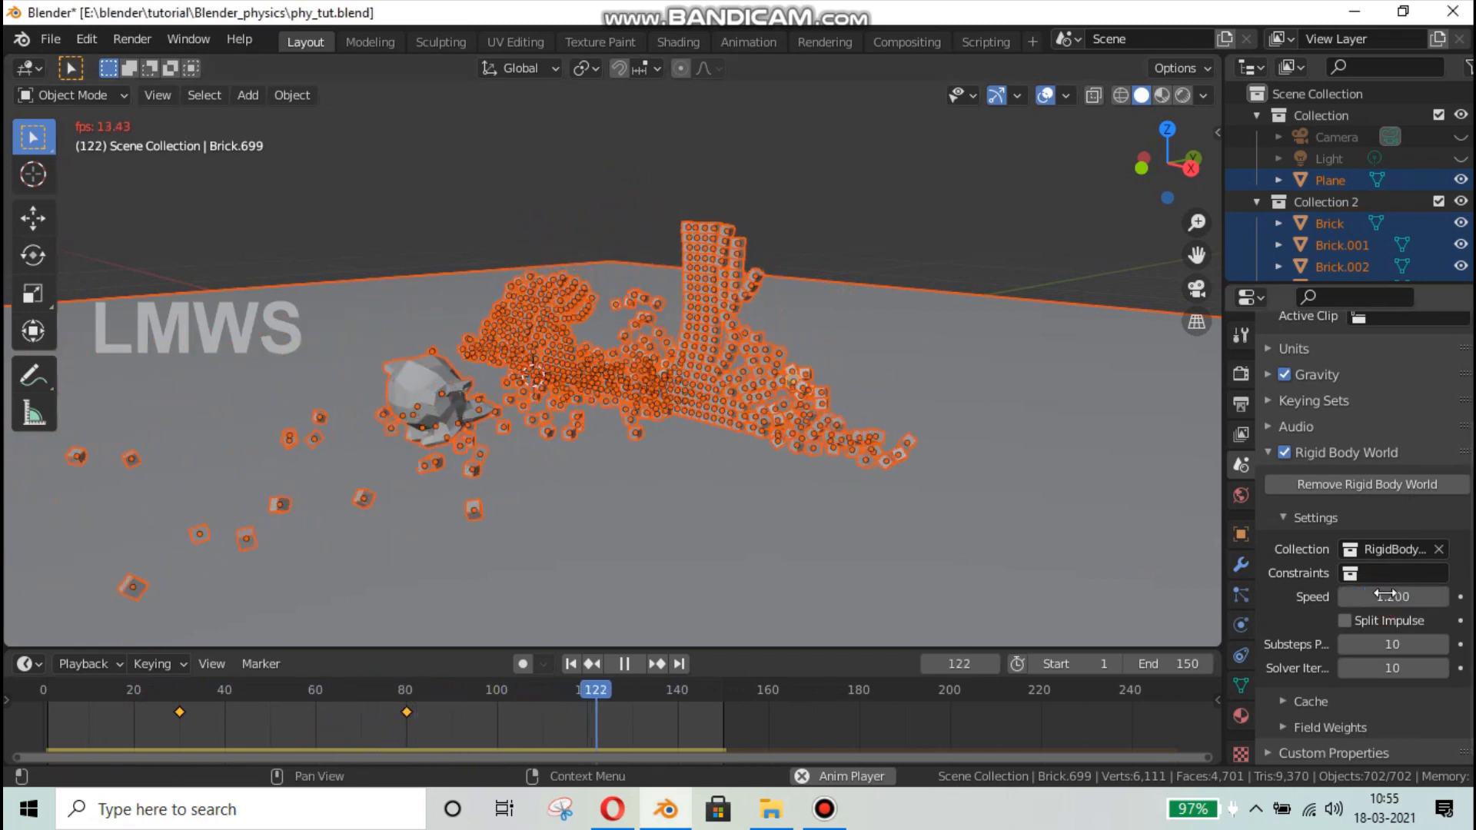
pyautogui.press('Return')
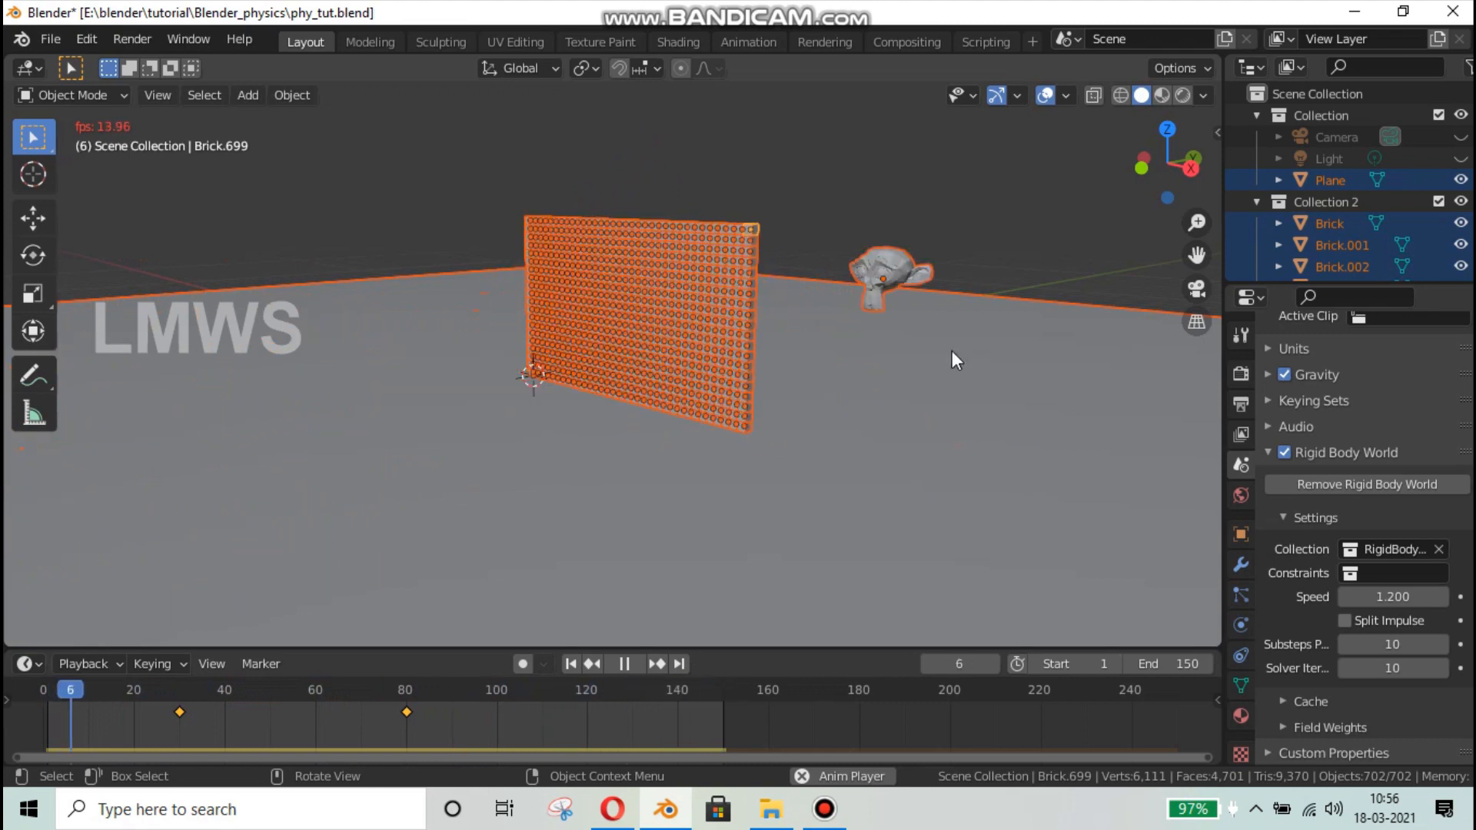
pyautogui.press('space')
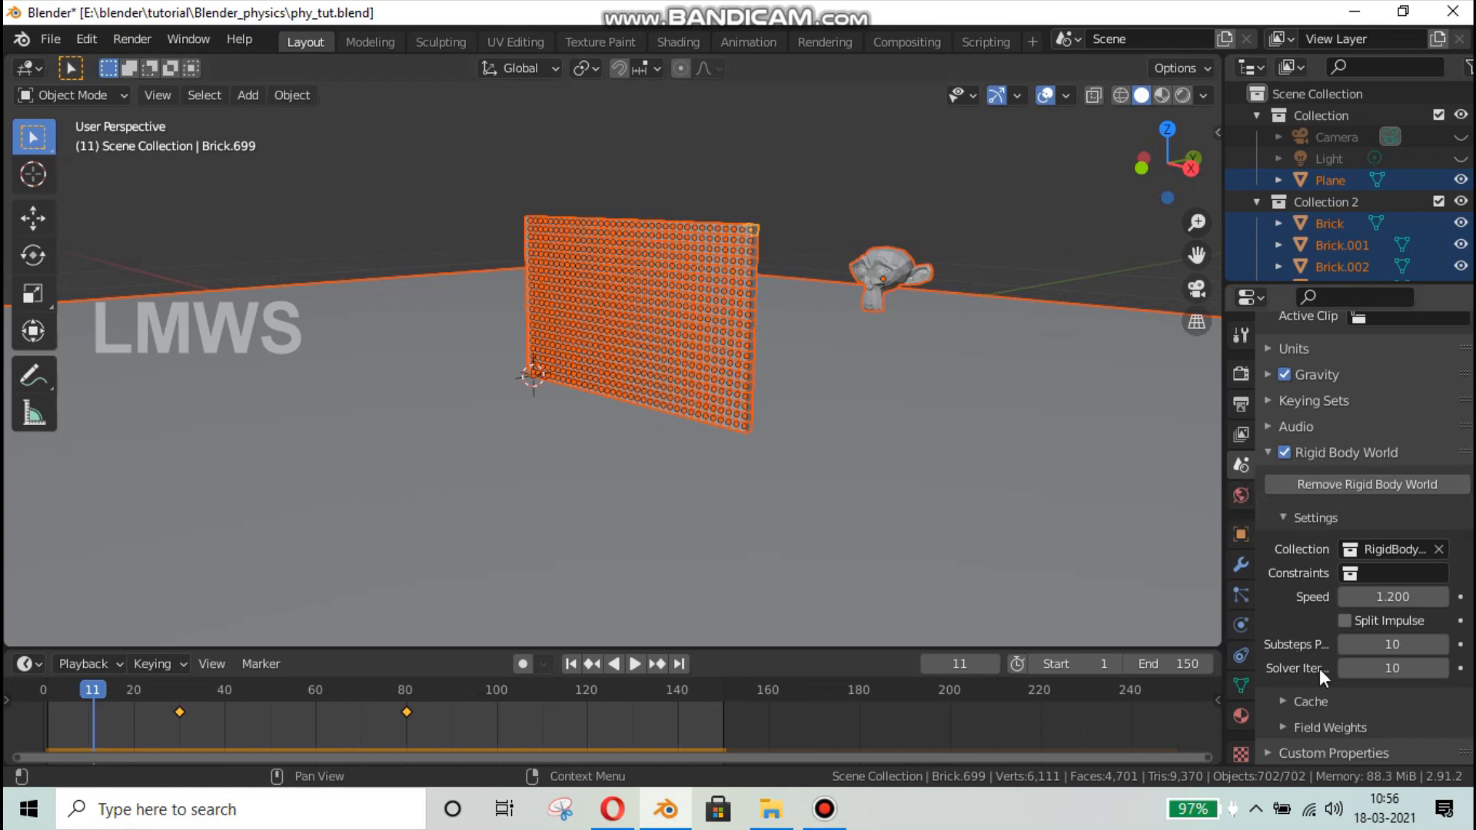
# - Set the rigid body cache's simulation End frame to 150 and save the file
pyautogui.click(1309, 701)
pyautogui.scroll(-6, 1311, 676)
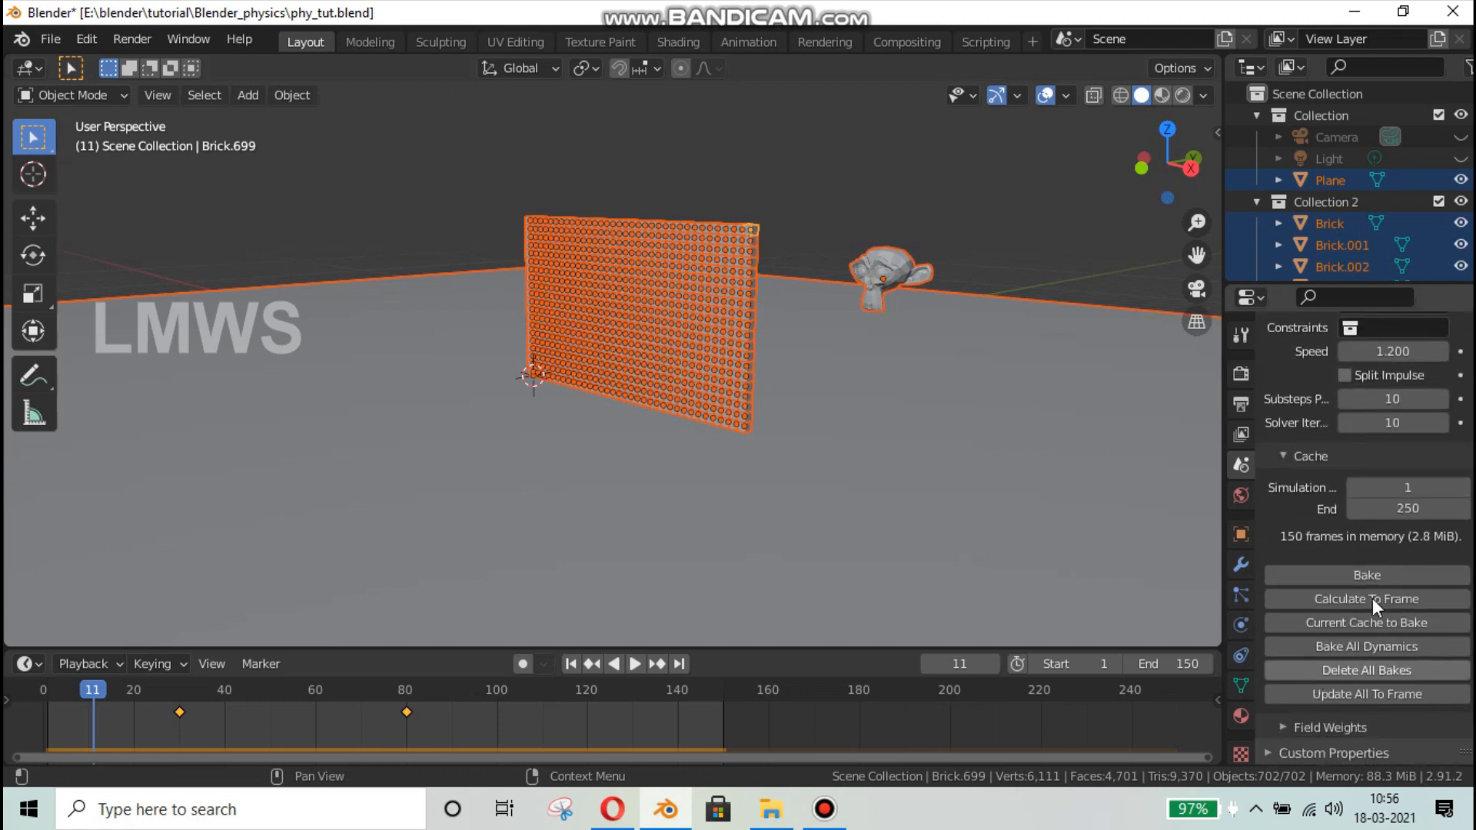
pyautogui.click(1411, 509)
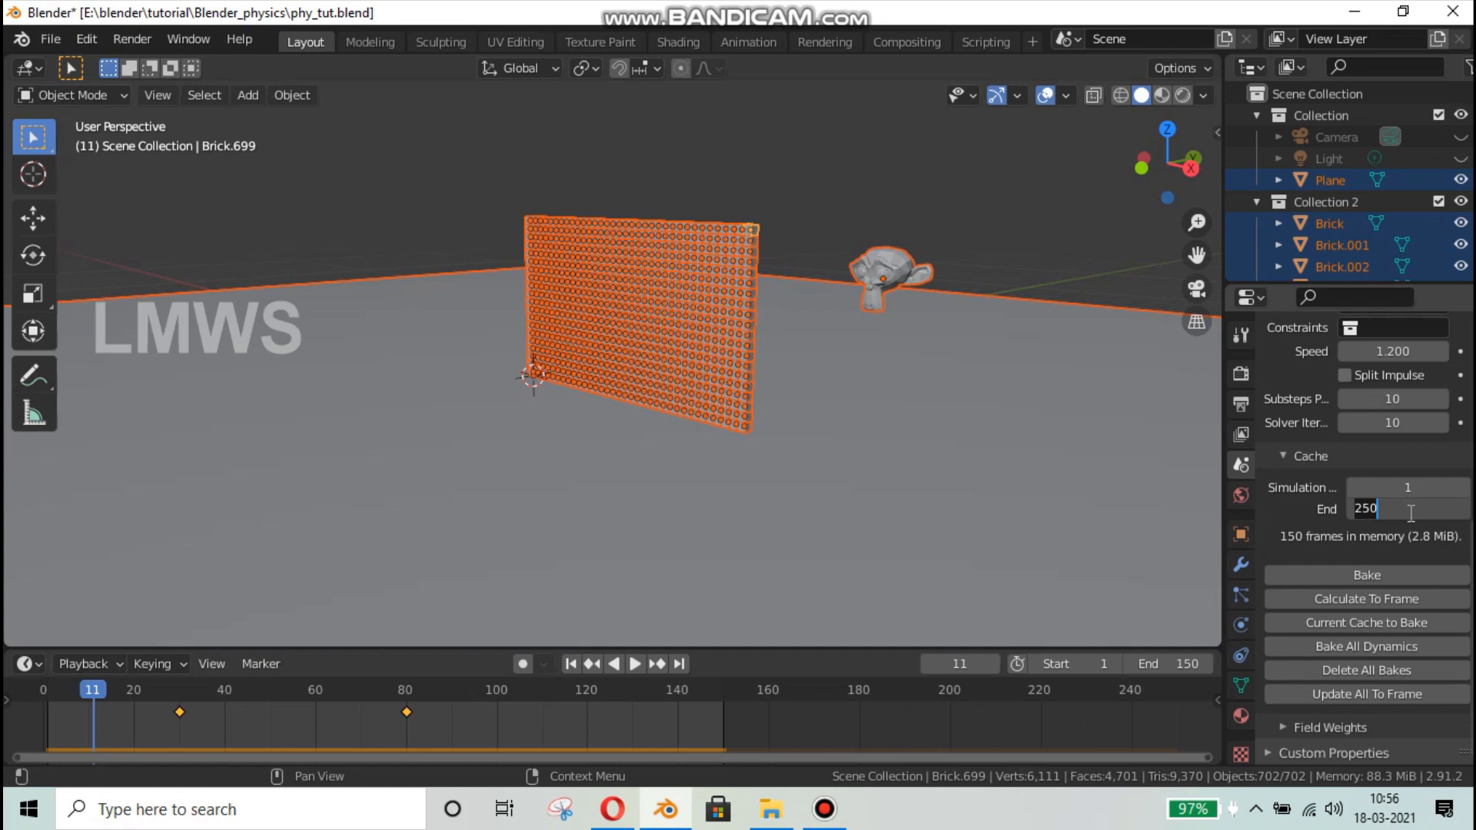
pyautogui.write('150')
pyautogui.press('Return')
pyautogui.hotkey('ctrl', 's')
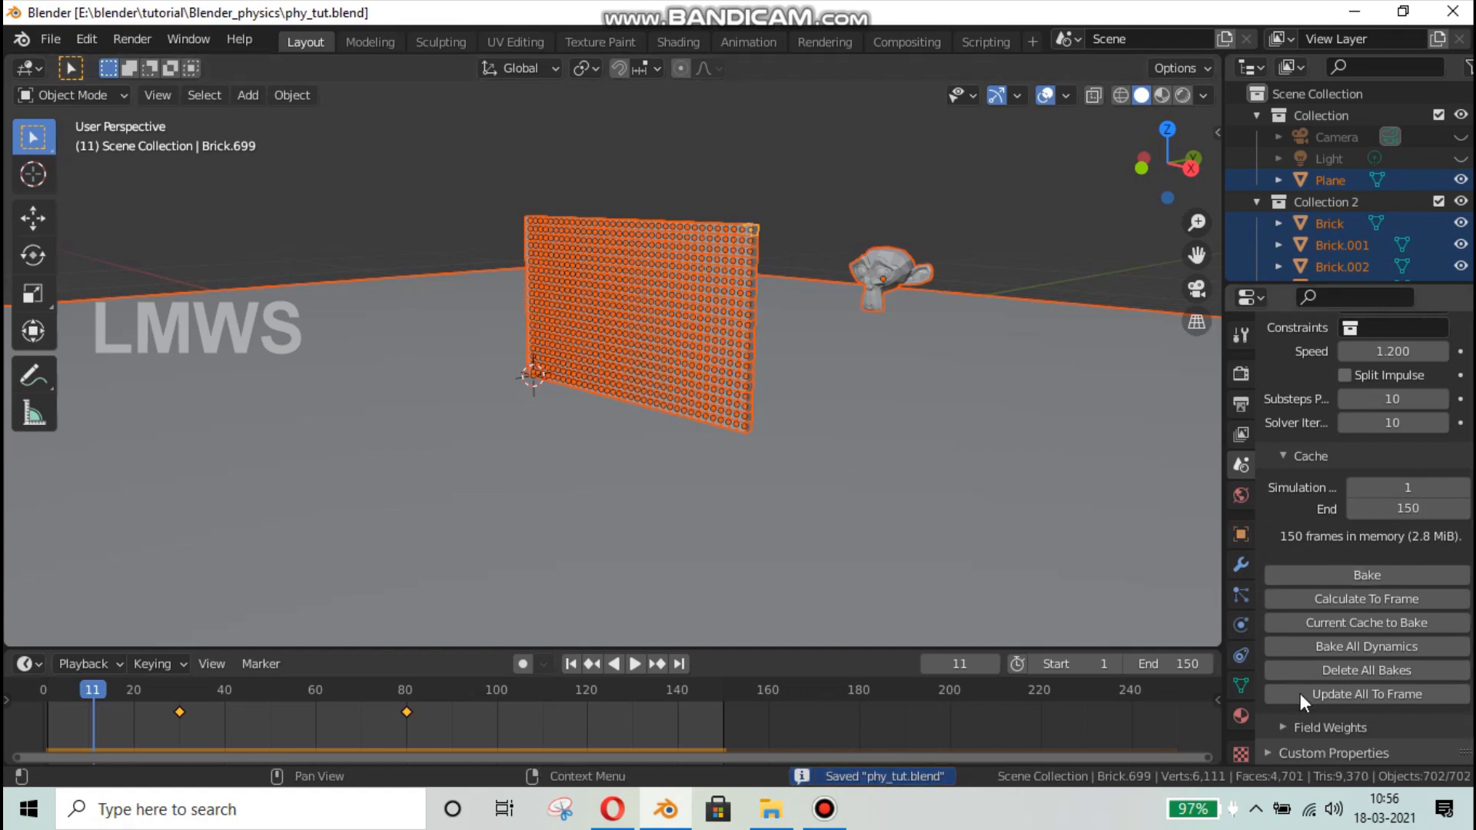
# - Examine the rigid body field weights and the remaining Rigid Body World settings
pyautogui.click(1306, 727)
pyautogui.scroll(-5, 1312, 707)
pyautogui.scroll(-6, 1312, 707)
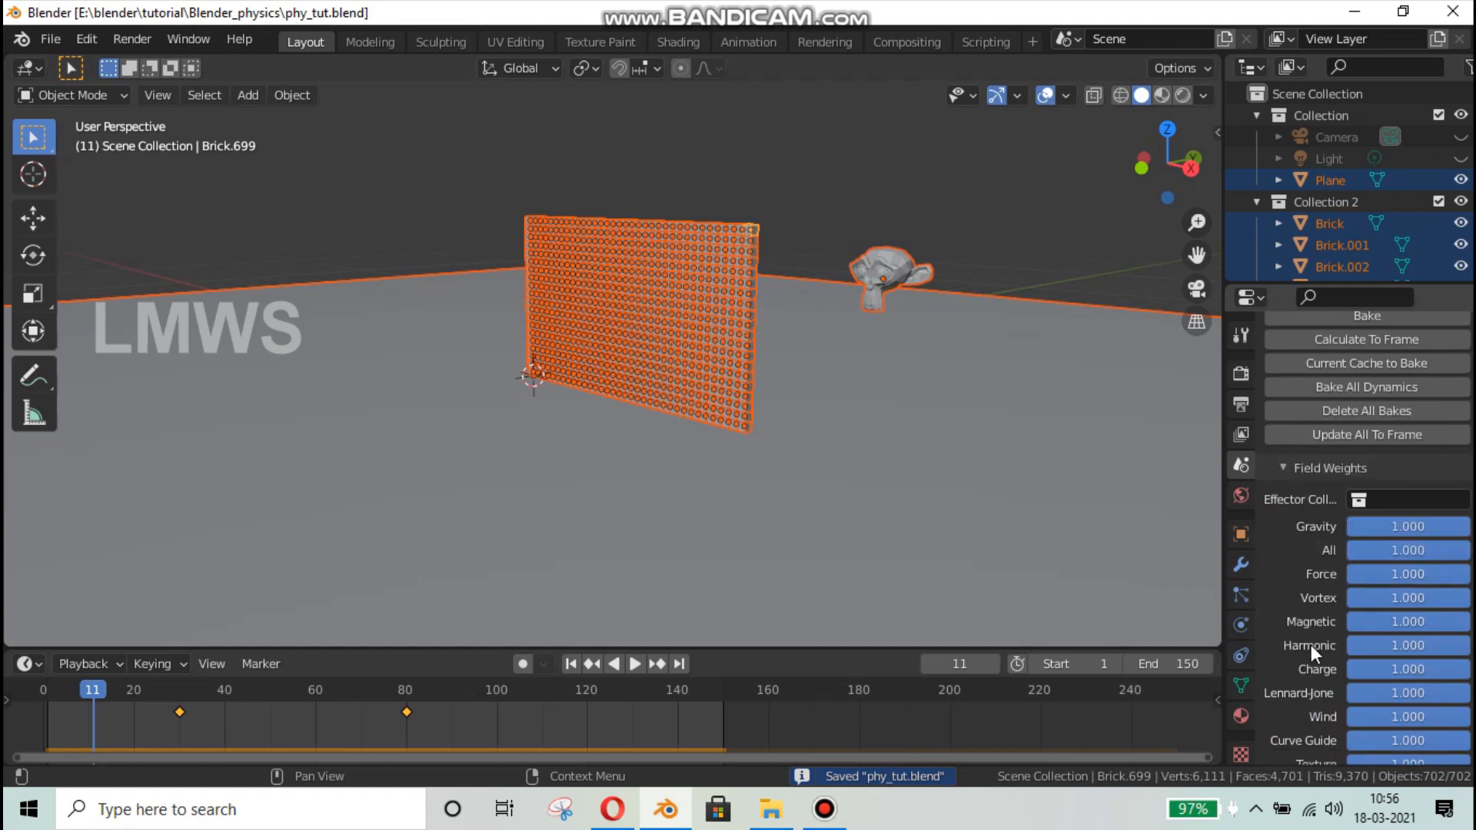
pyautogui.scroll(9, 1310, 708)
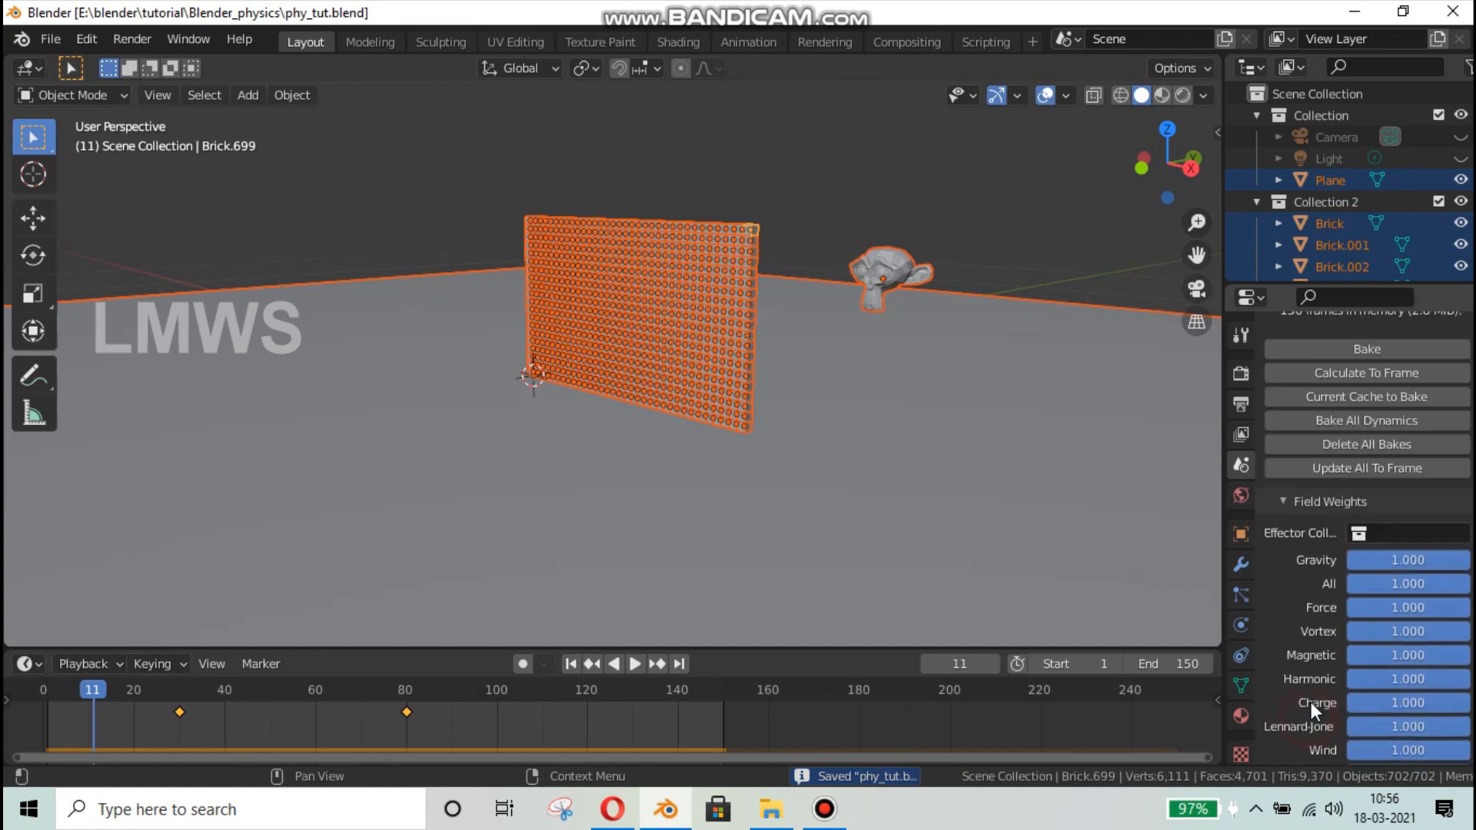
pyautogui.click(1300, 675)
pyautogui.scroll(4, 1322, 466)
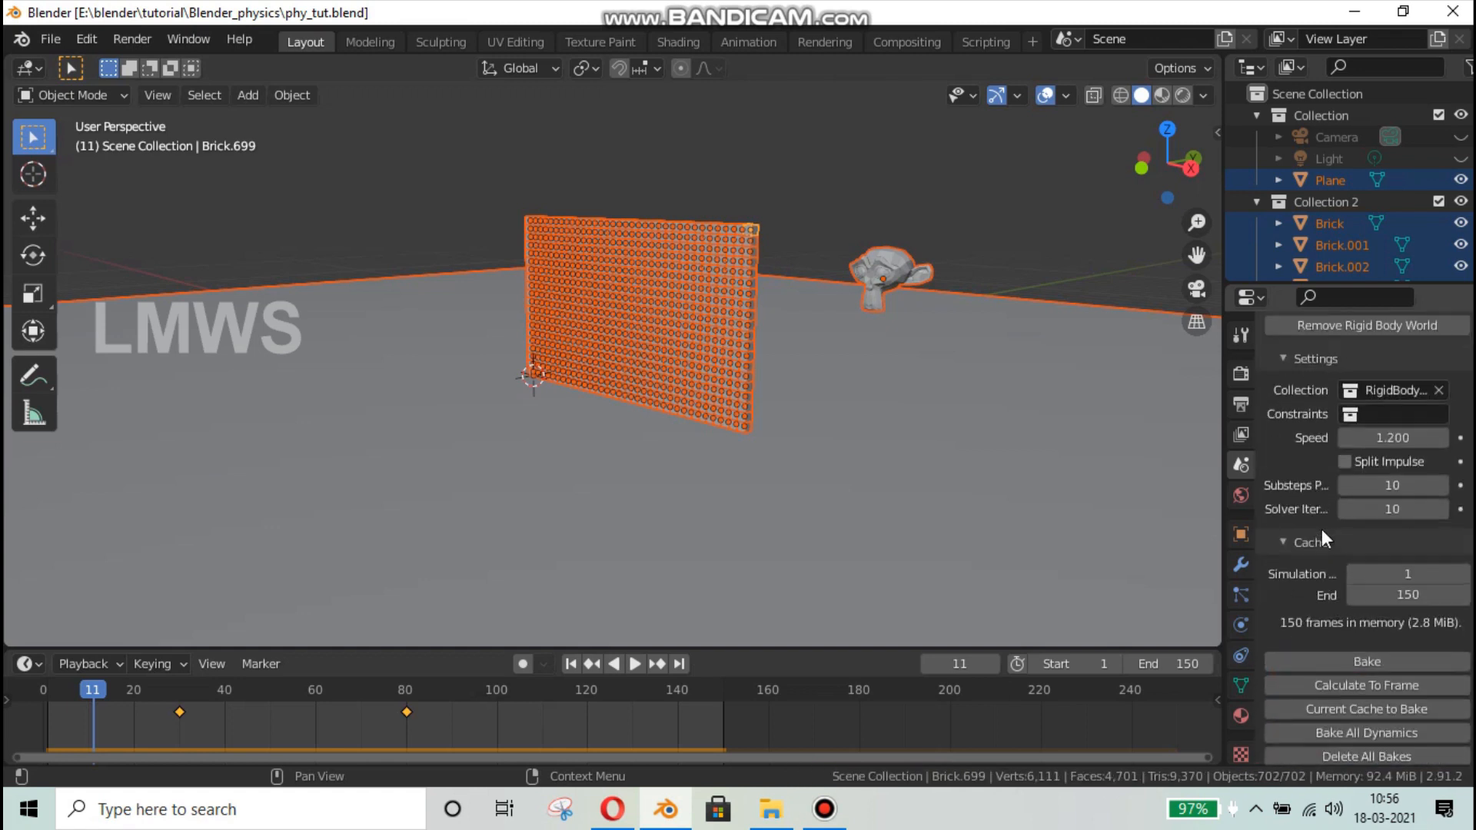
pyautogui.scroll(8, 1320, 571)
# - Bake all dynamics and play back the baked simulation with everything deselected, stopping at frame 12
pyautogui.scroll(-10, 1329, 561)
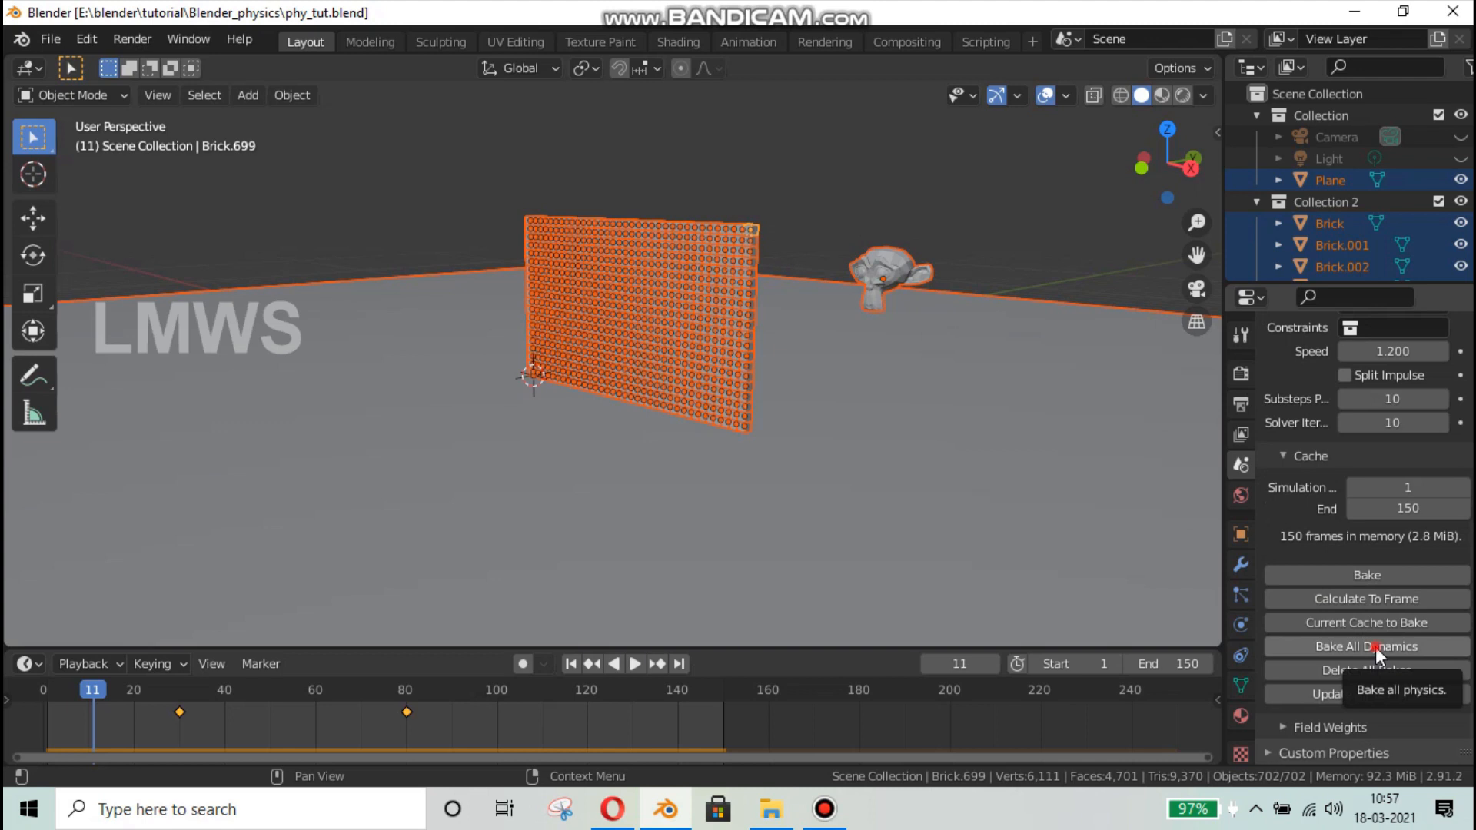
pyautogui.click(1375, 648)
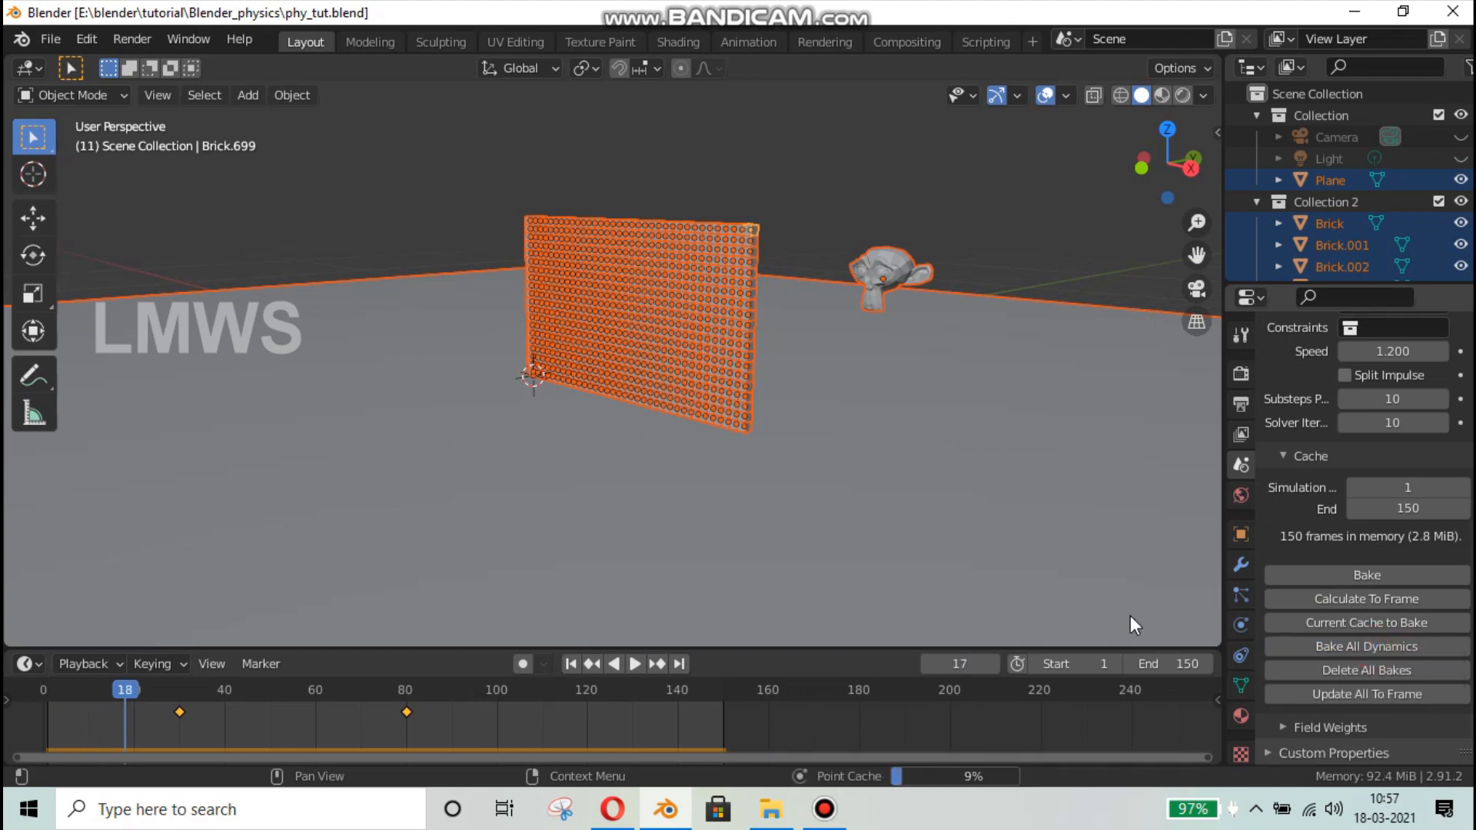
pyautogui.press('space')
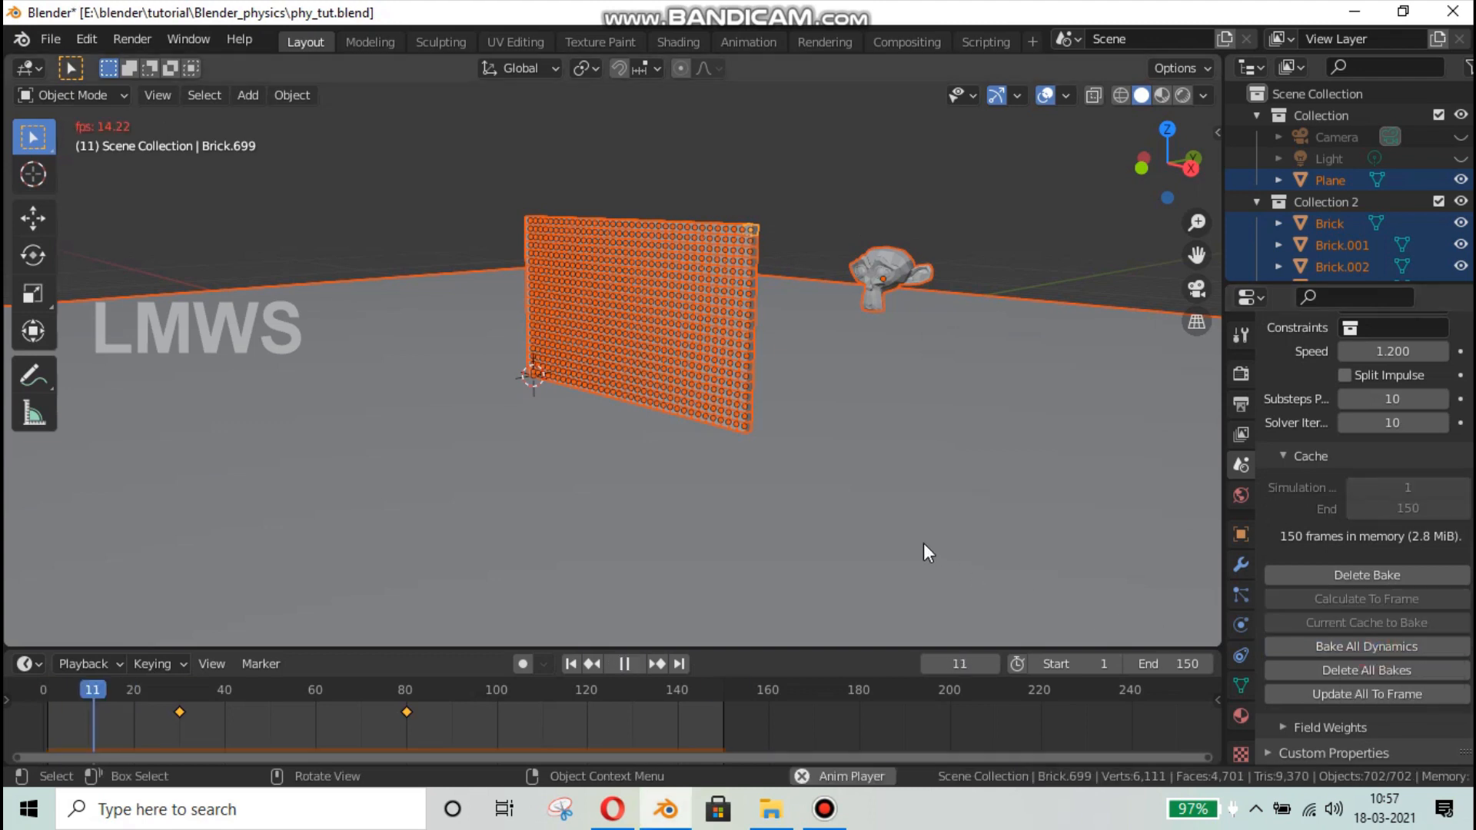
pyautogui.click(904, 446)
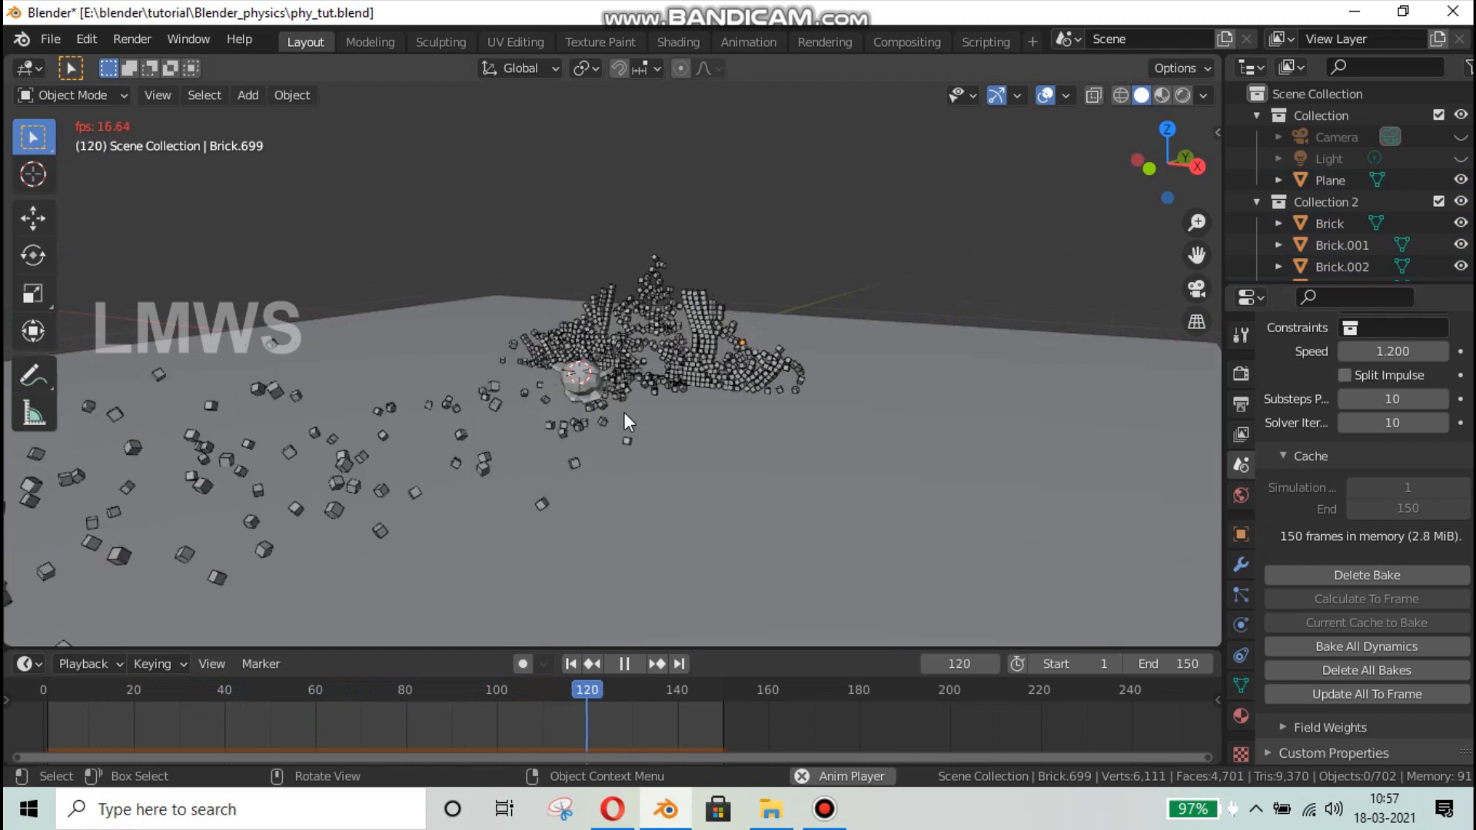
pyautogui.scroll(3, 773, 449)
pyautogui.moveTo(830, 485); pyautogui.dragTo(741, 487, button='middle')
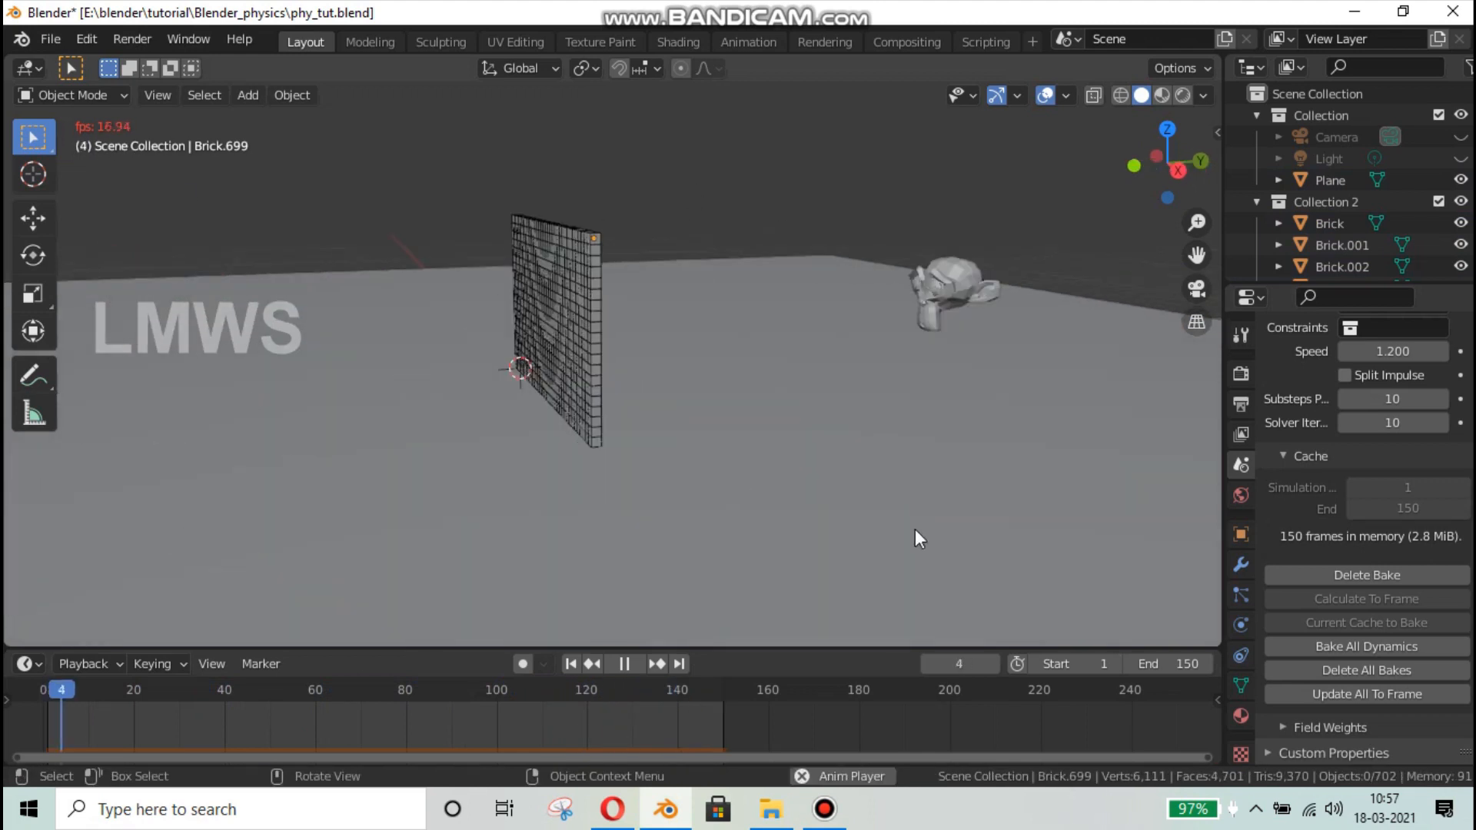
pyautogui.scroll(-2, 914, 531)
pyautogui.press('space')
# - Switch to File Explorer and open the project folder E:\blender\tutorial\Blender_physics
pyautogui.click(771, 816)
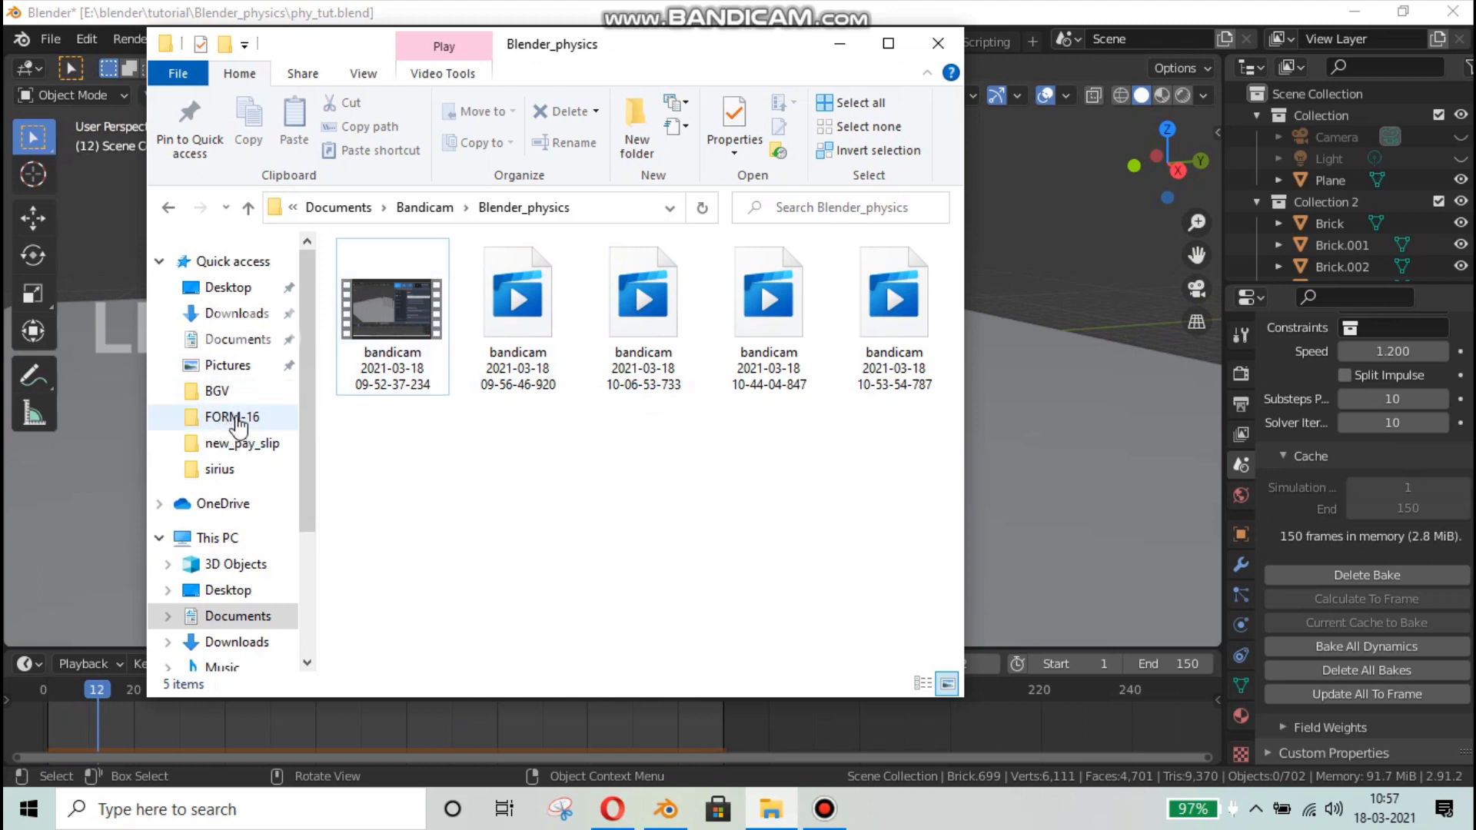
pyautogui.click(240, 446)
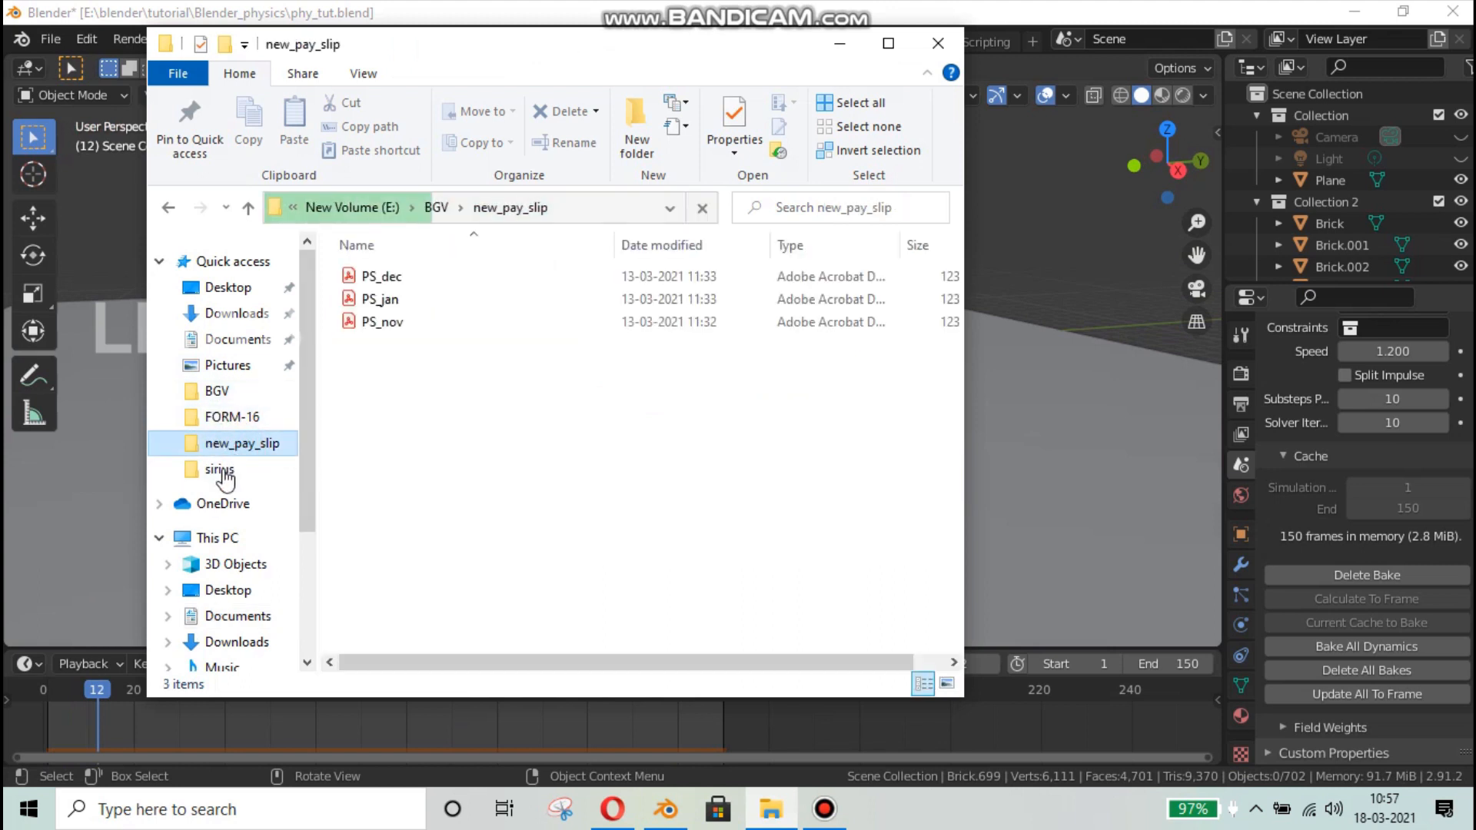
pyautogui.click(221, 393)
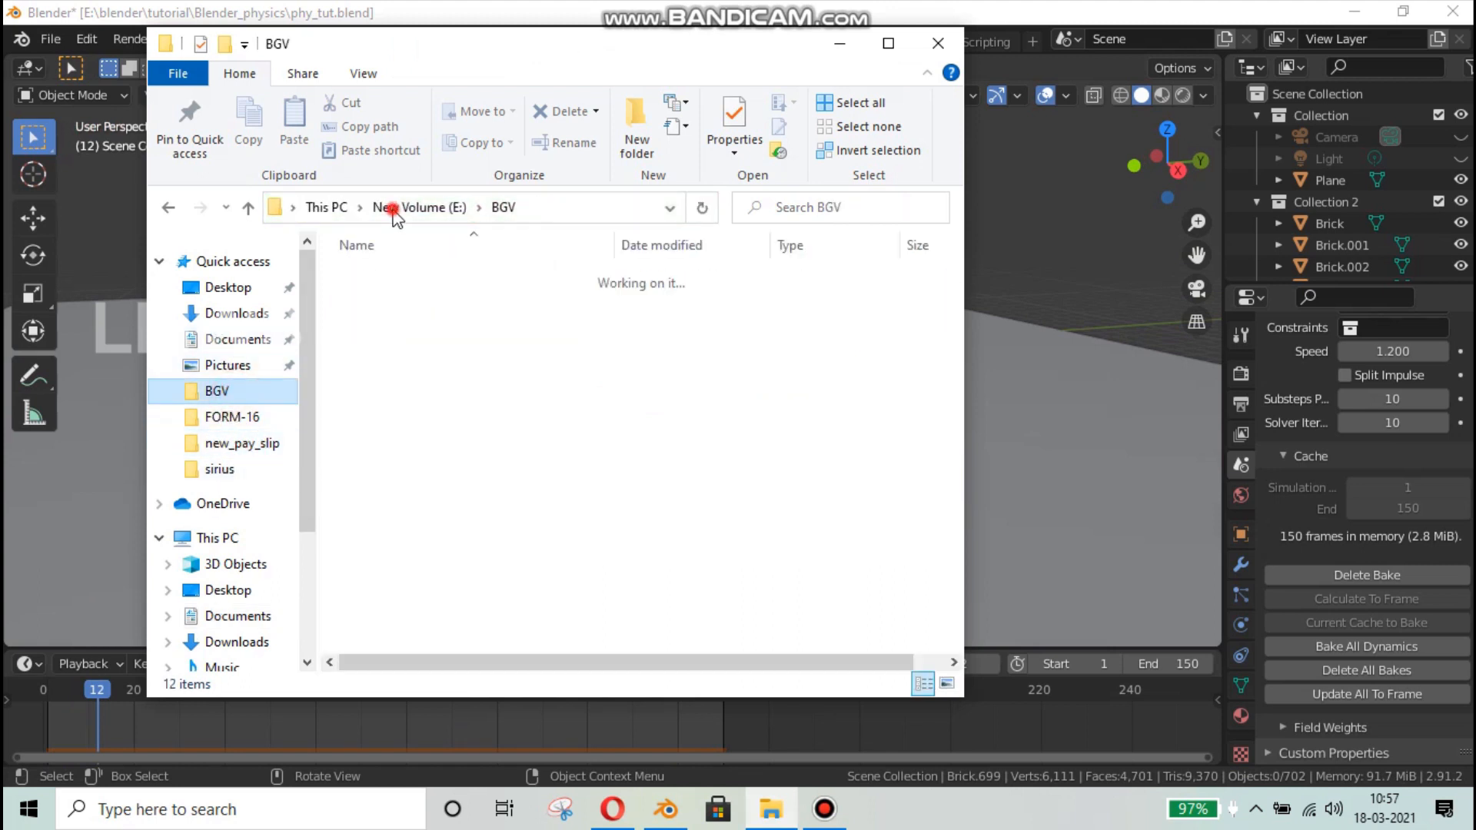
pyautogui.click(415, 208)
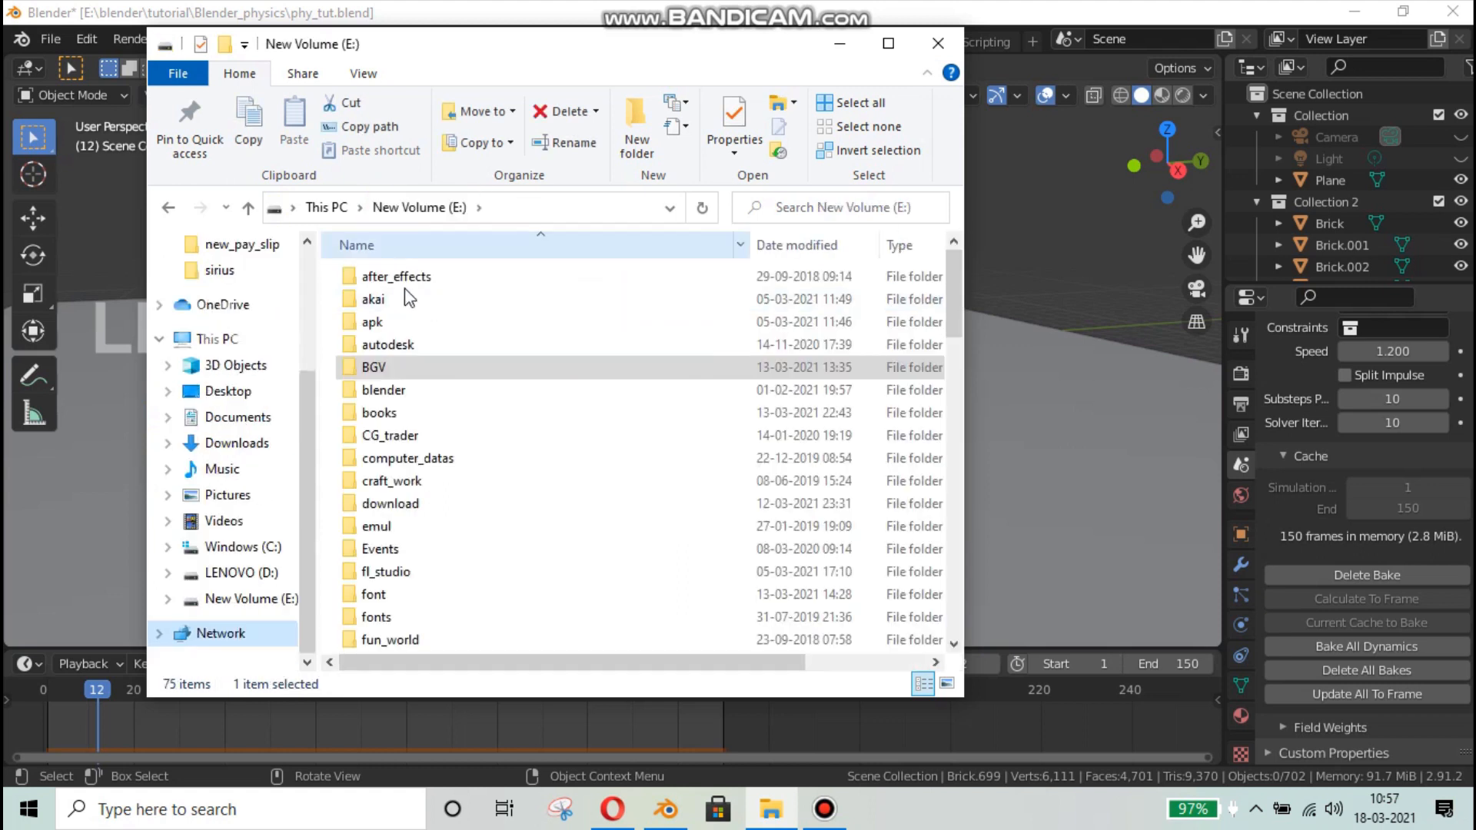
pyautogui.doubleClick(388, 394)
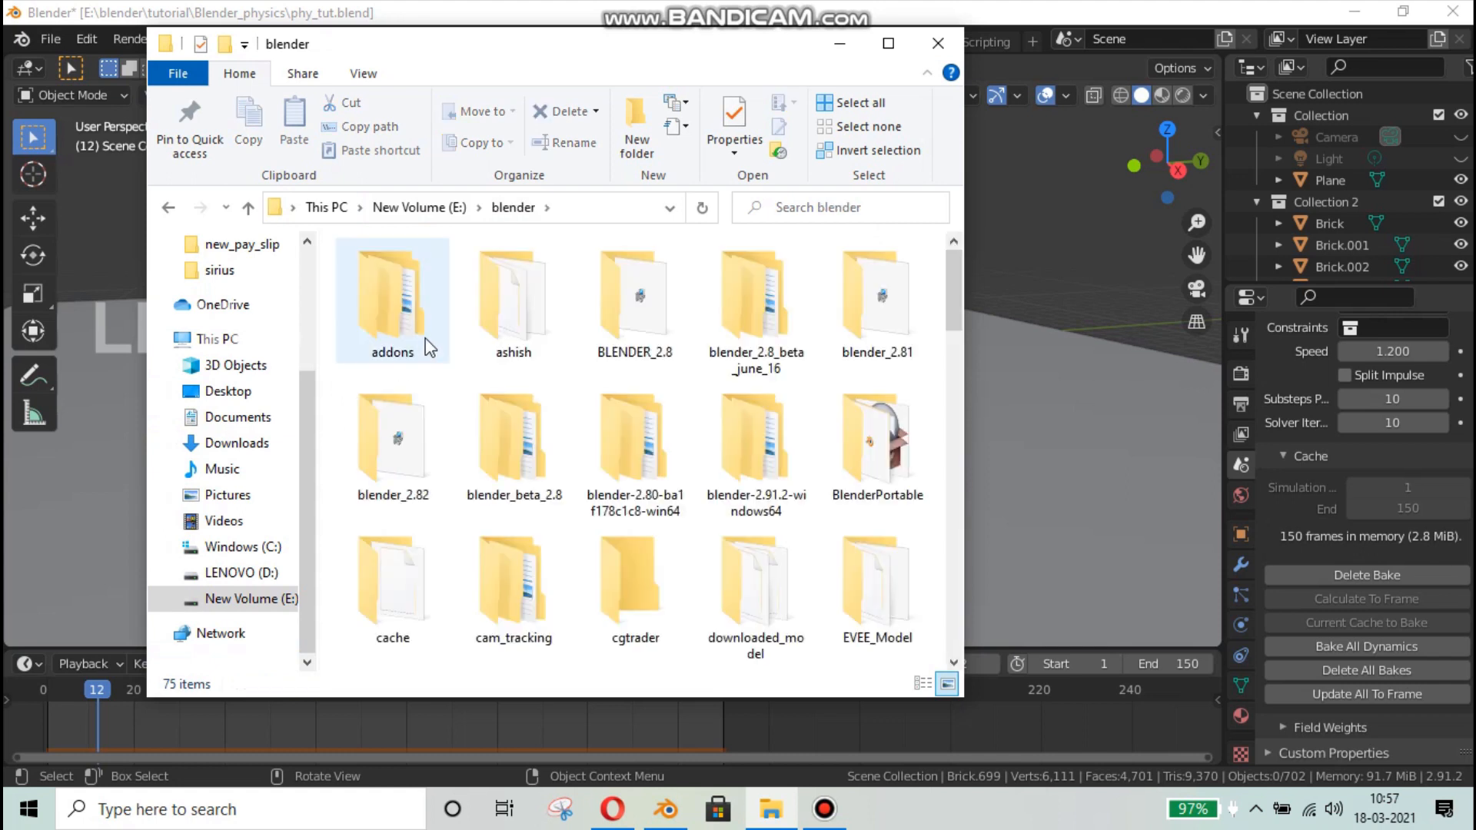
pyautogui.click(513, 322)
pyautogui.press('t')
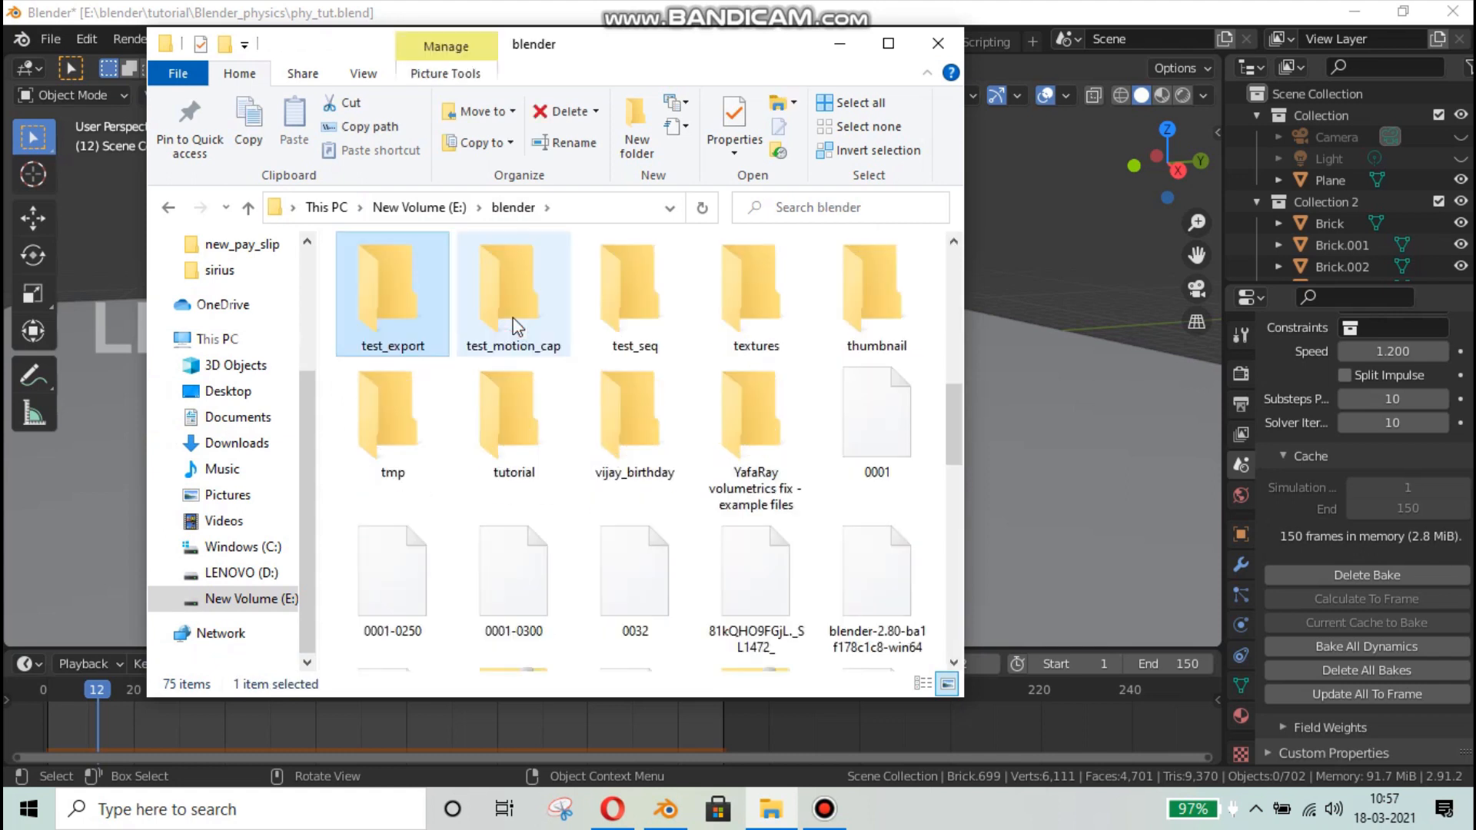
pyautogui.press('u')
pyautogui.press('Return')
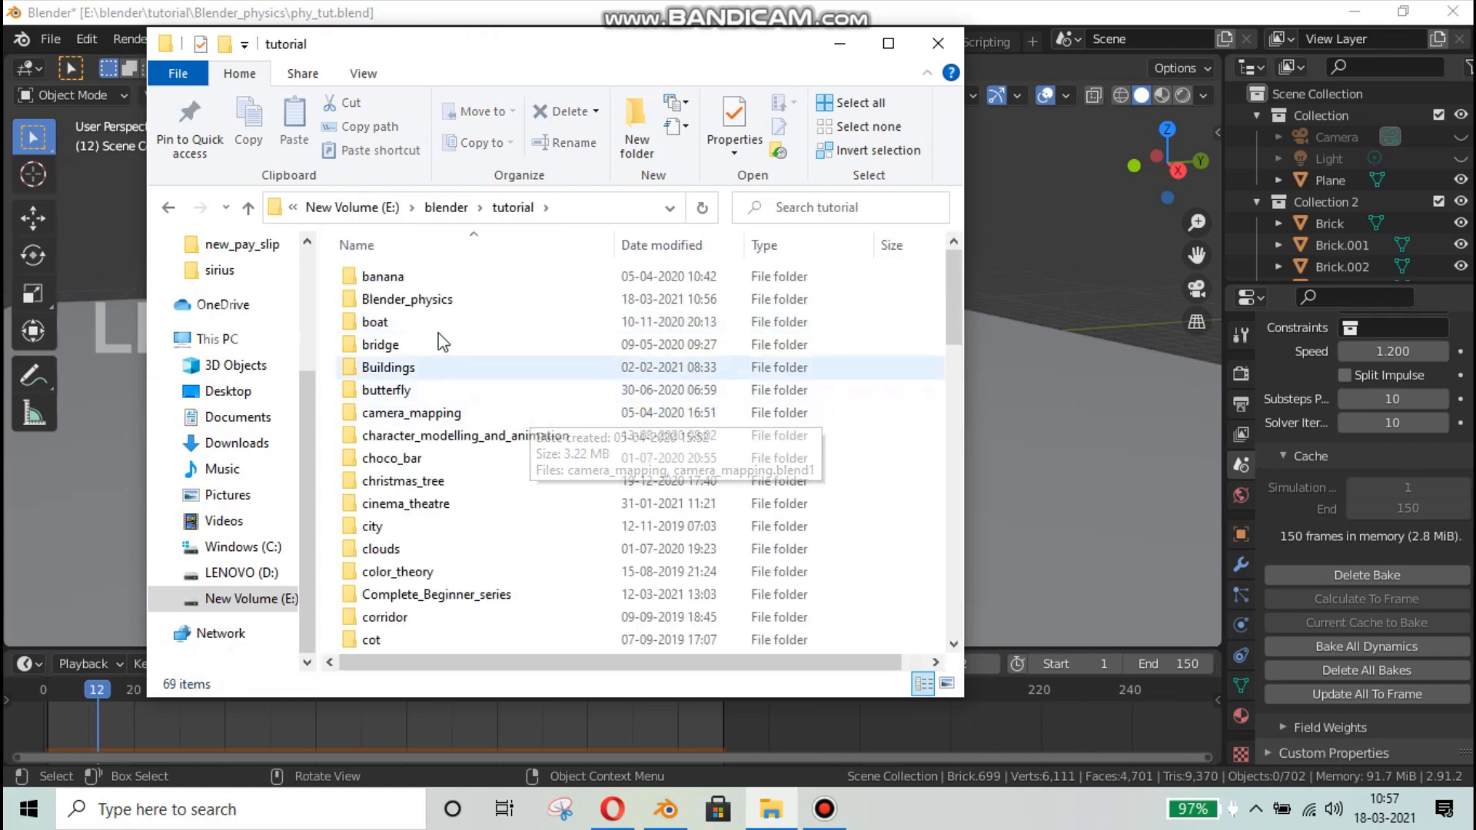
pyautogui.doubleClick(428, 299)
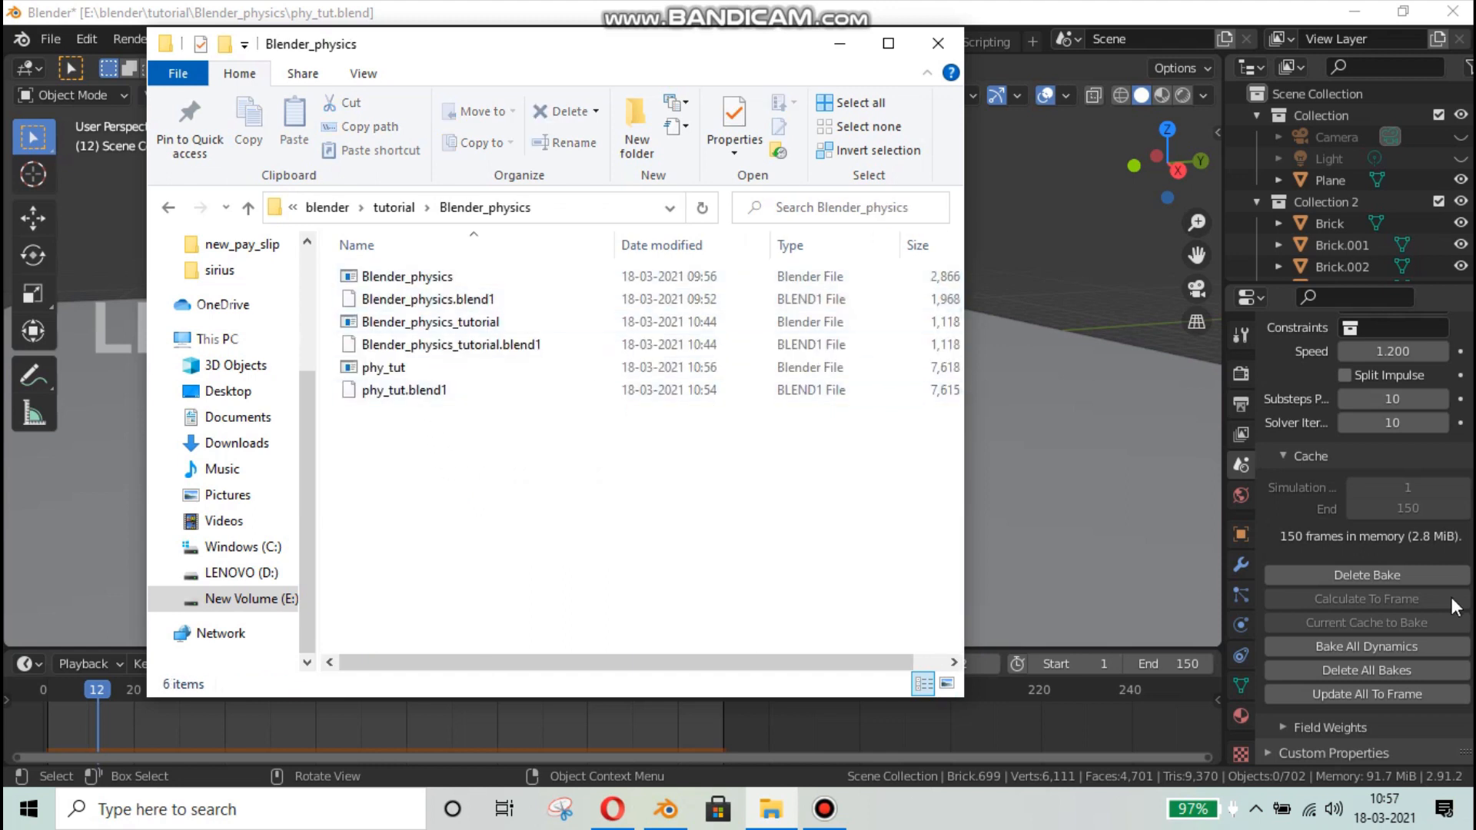
# - Switch back to Blender from File Explorer and save the phy_tut.blend project
pyautogui.scroll(10, 1330, 681)
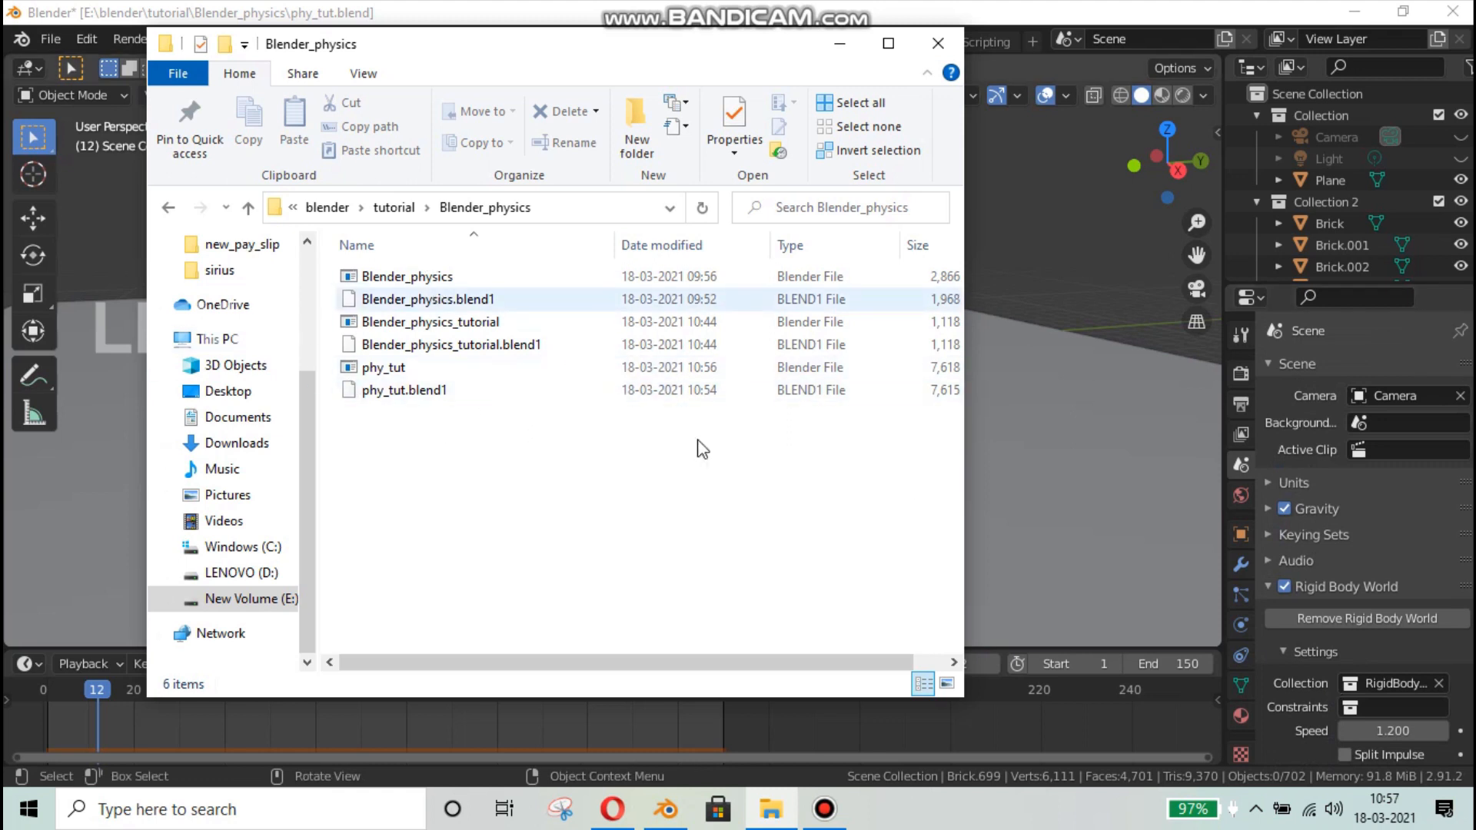
pyautogui.click(1336, 569)
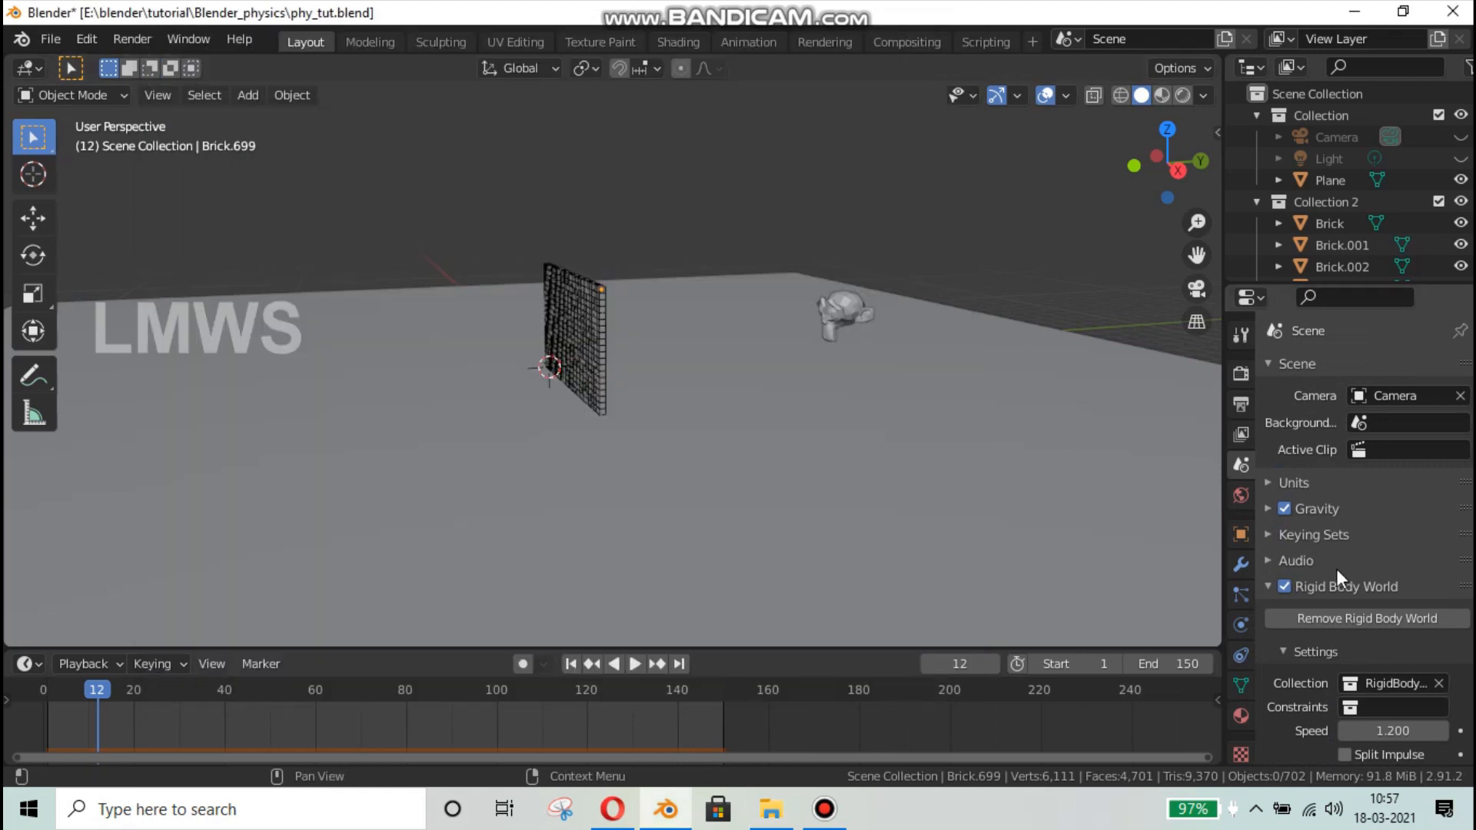
pyautogui.scroll(-5, 1338, 575)
pyautogui.click(91, 38)
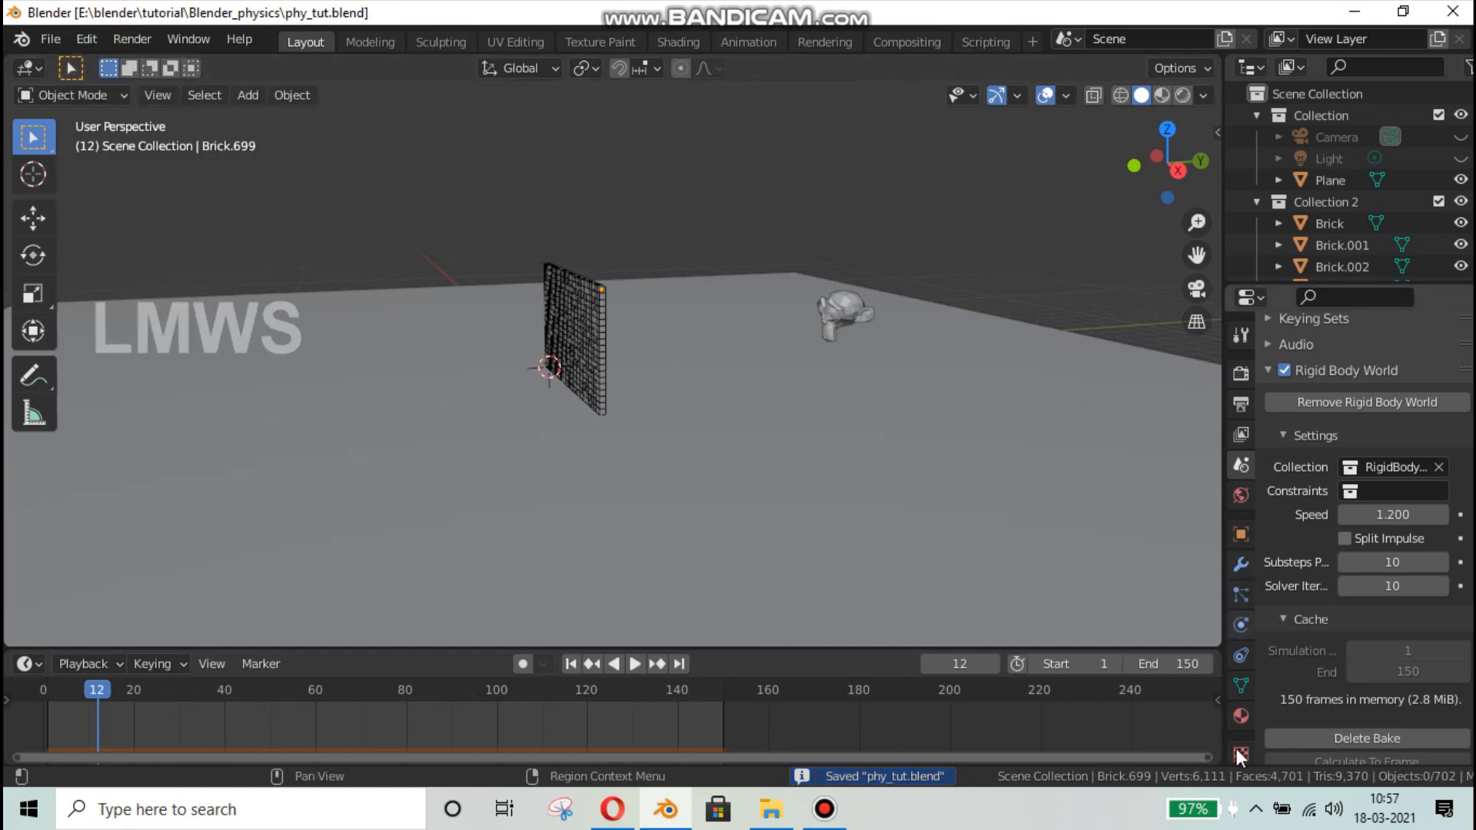
# - Check the brick's physics and modifier settings and play back the baked simulation from a new angle
pyautogui.click(1242, 630)
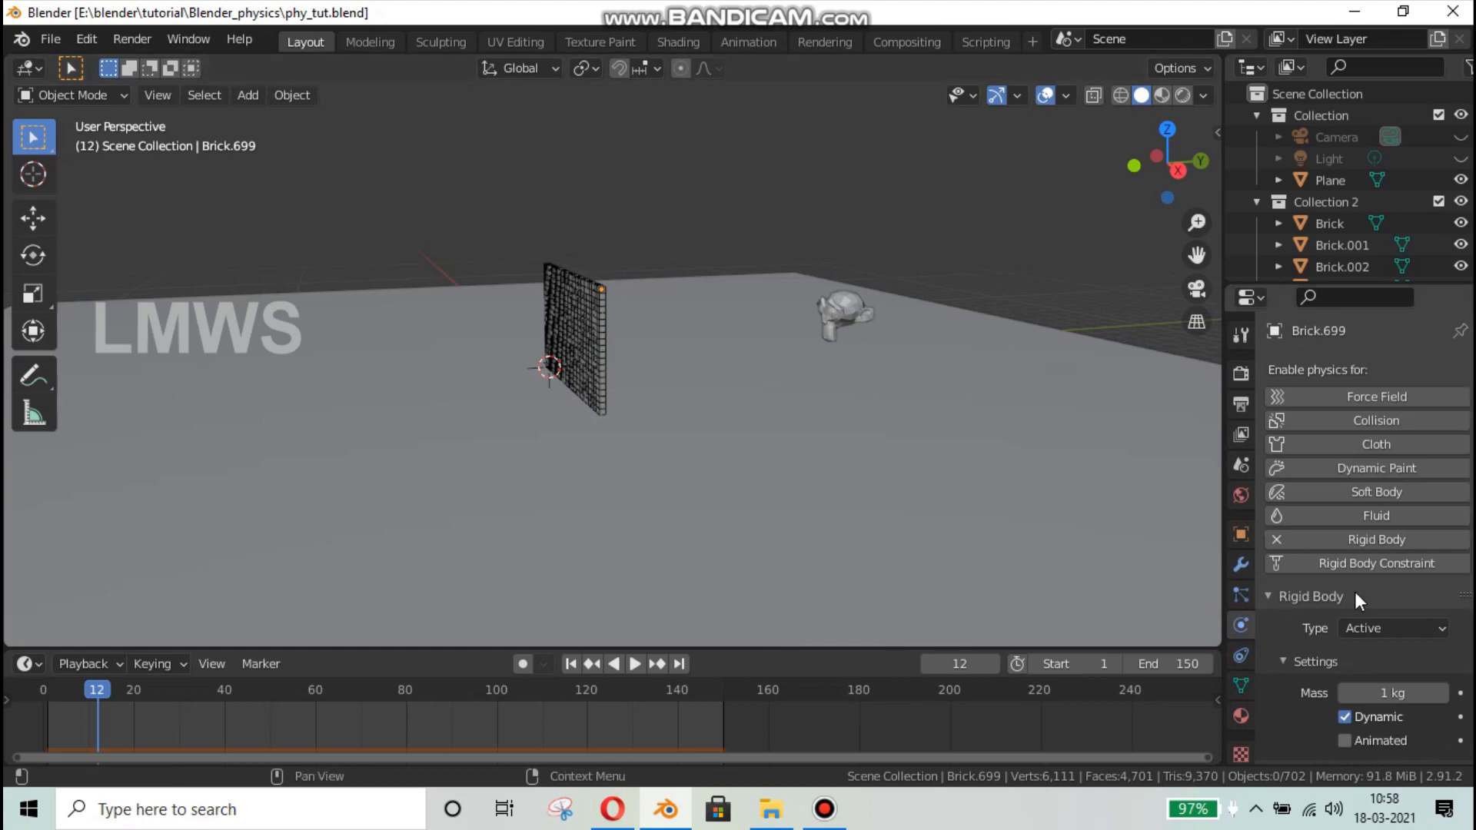
pyautogui.click(1240, 565)
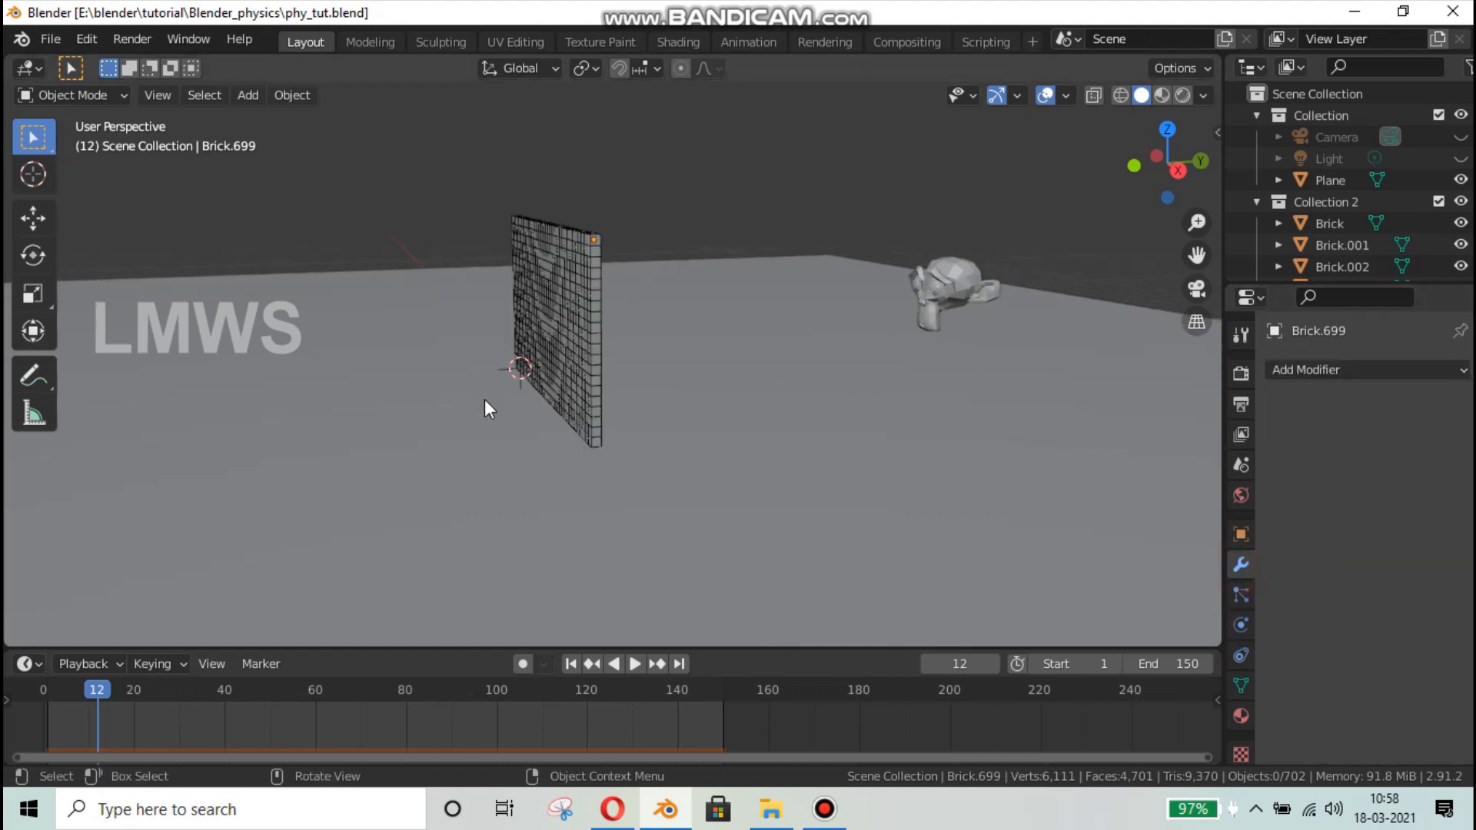
pyautogui.moveTo(587, 399); pyautogui.dragTo(690, 426, button='middle')
pyautogui.press('space')
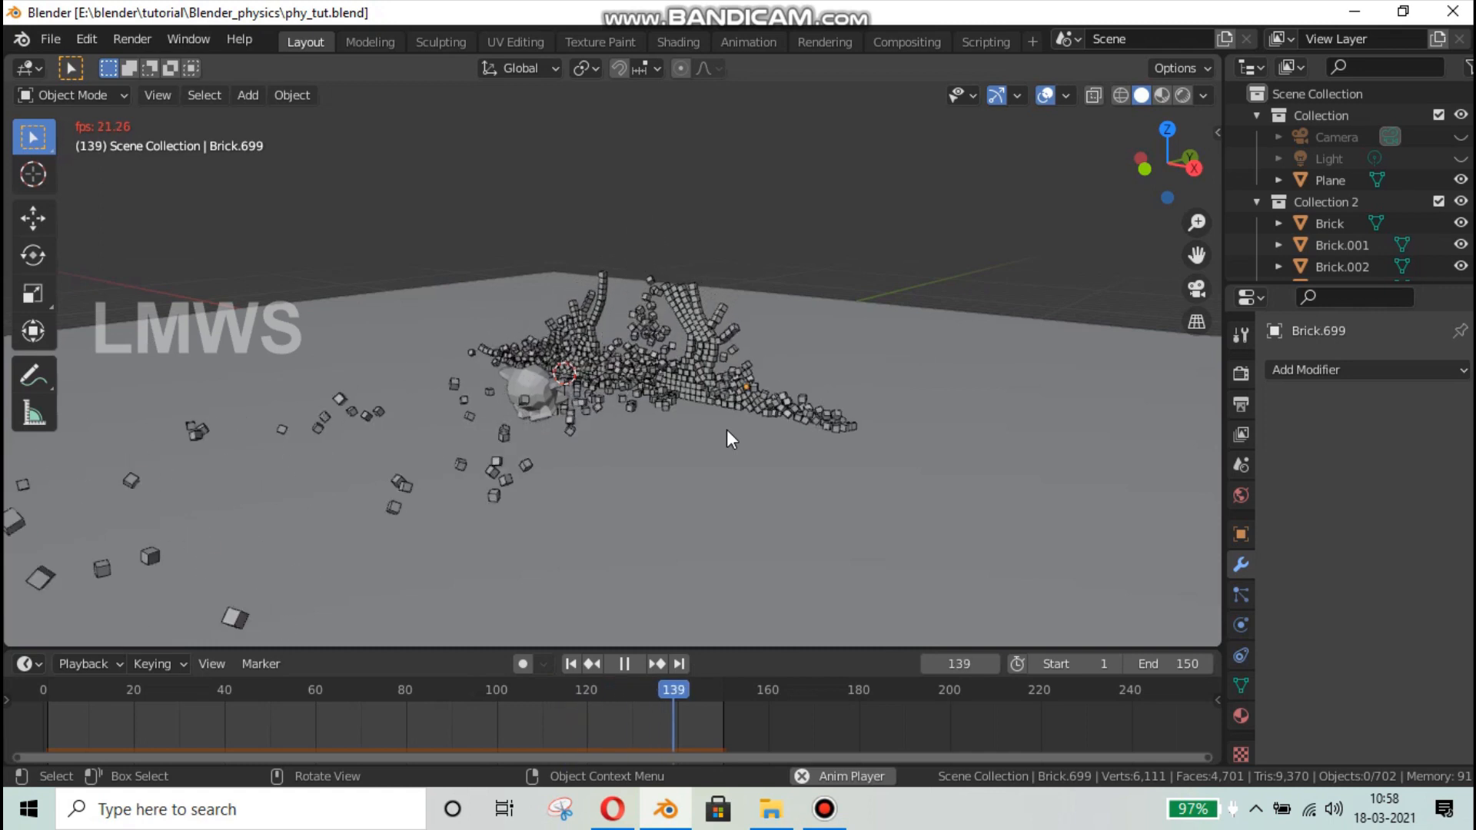
pyautogui.press('space')
pyautogui.scroll(3, 729, 399)
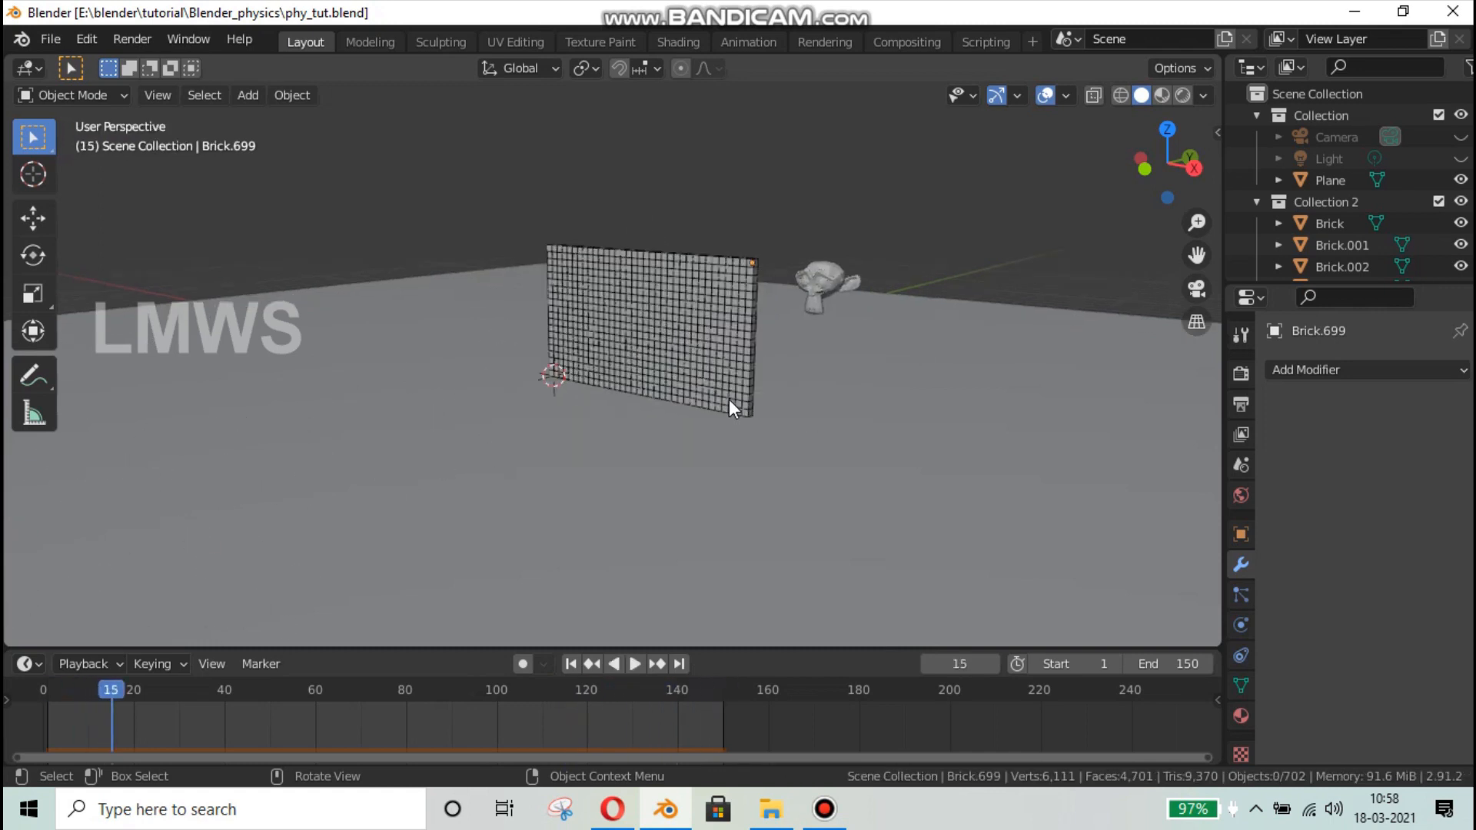
pyautogui.moveTo(737, 415); pyautogui.dragTo(718, 412, button='middle')
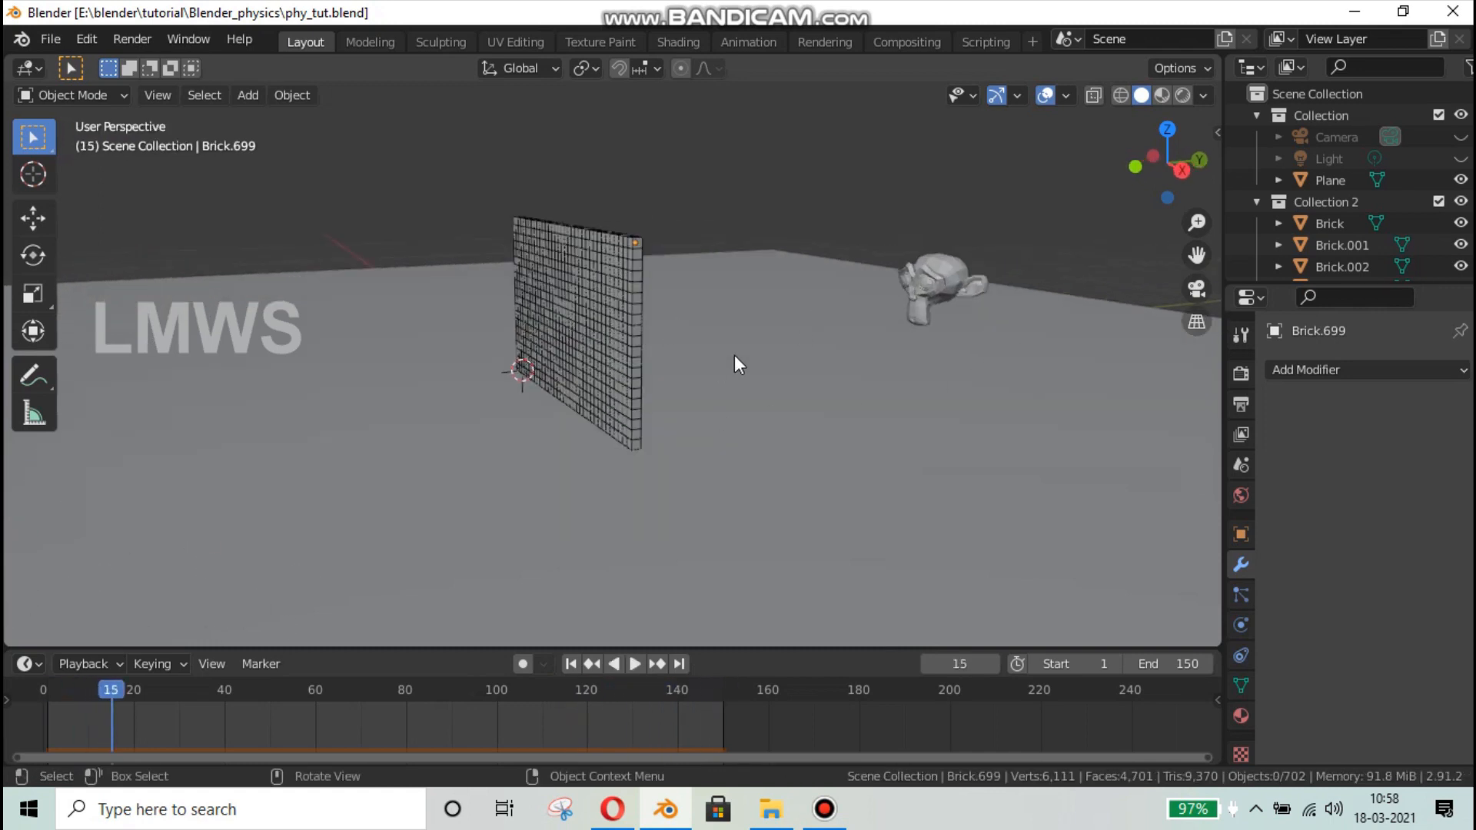
pyautogui.moveTo(734, 361); pyautogui.dragTo(801, 274, button='middle')
pyautogui.hotkey('shift', 'a')
pyautogui.moveTo(801, 274)
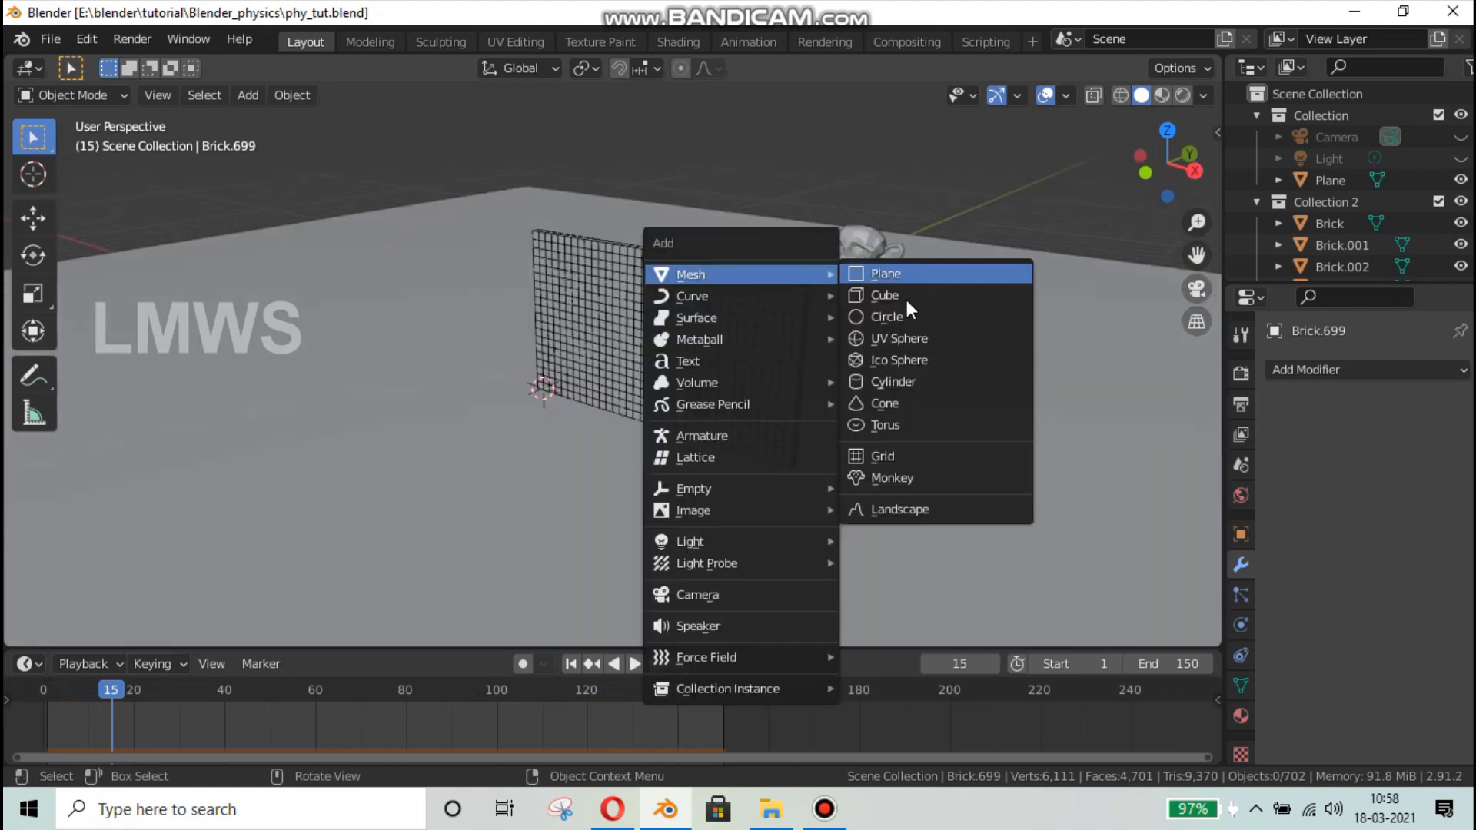
pyautogui.scroll(-5, 994, 507)
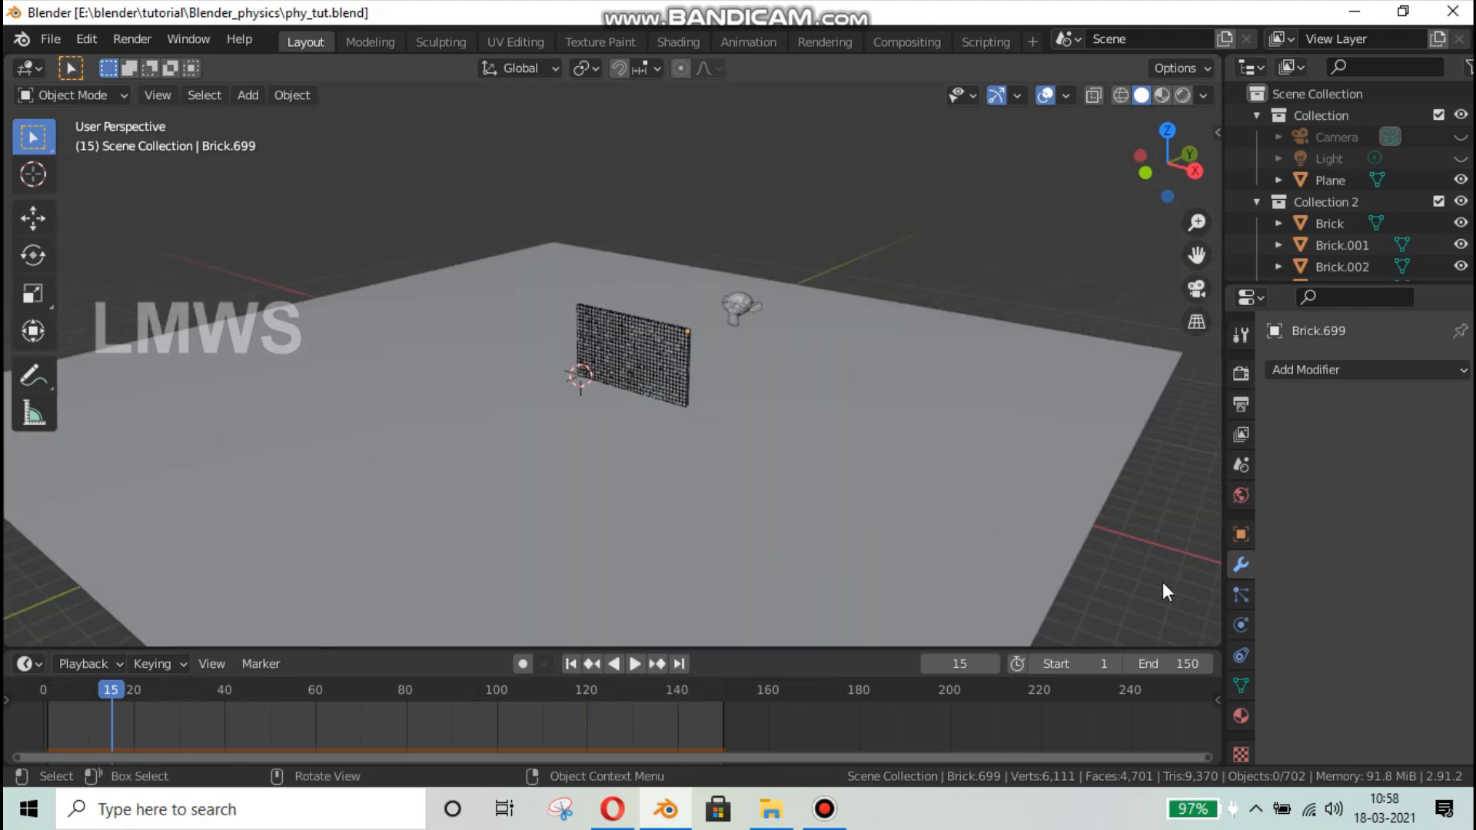
# - Select the plane, the monkey head and all the bricks, and delete the rigid body cache's bake
pyautogui.moveTo(691, 357); pyautogui.dragTo(761, 392, button='middle')
pyautogui.moveTo(869, 247); pyautogui.dragTo(376, 518)
pyautogui.moveTo(559, 412); pyautogui.dragTo(648, 460, button='middle')
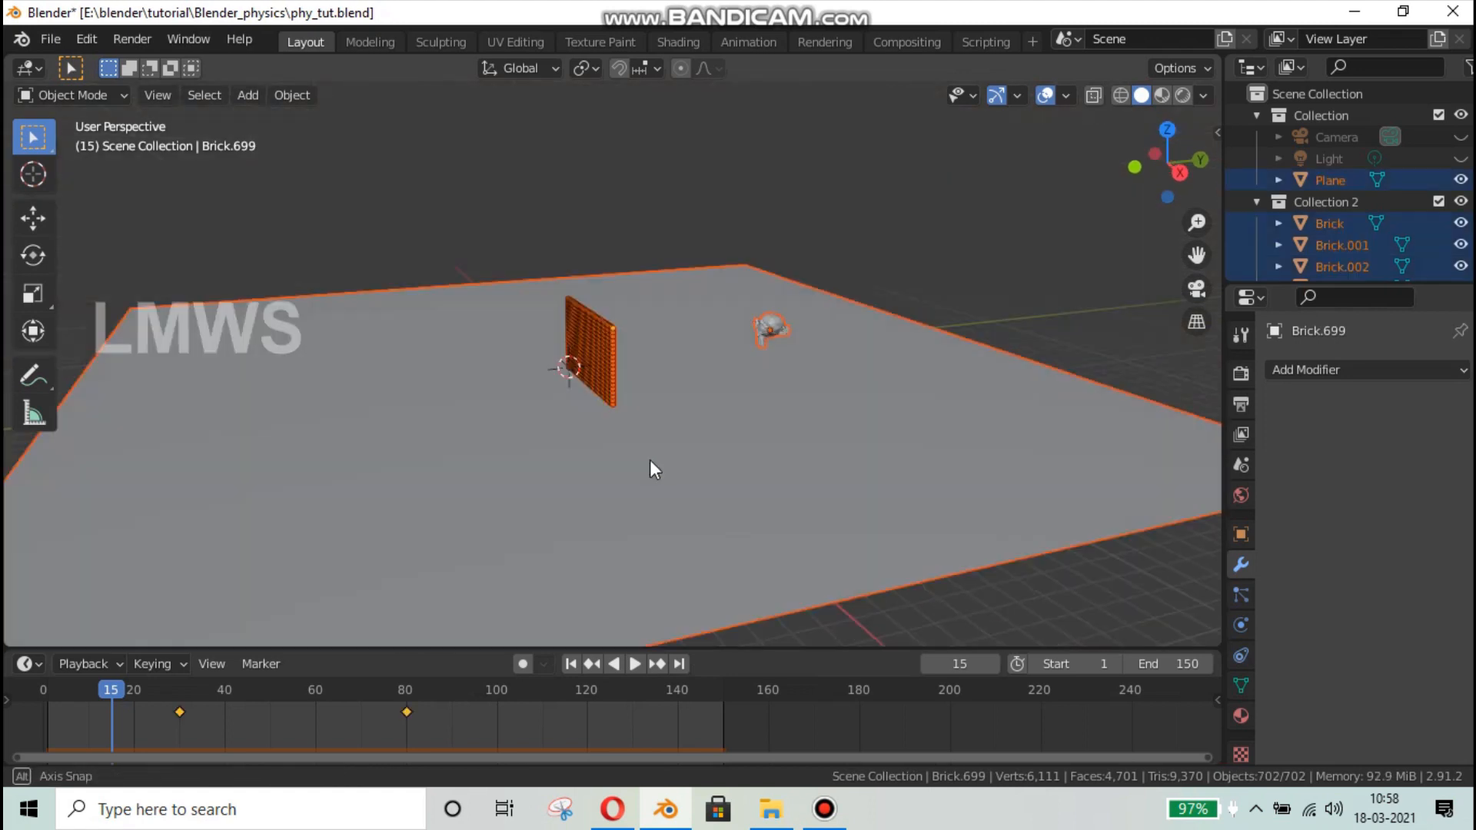
pyautogui.click(1241, 625)
pyautogui.scroll(-4, 1326, 619)
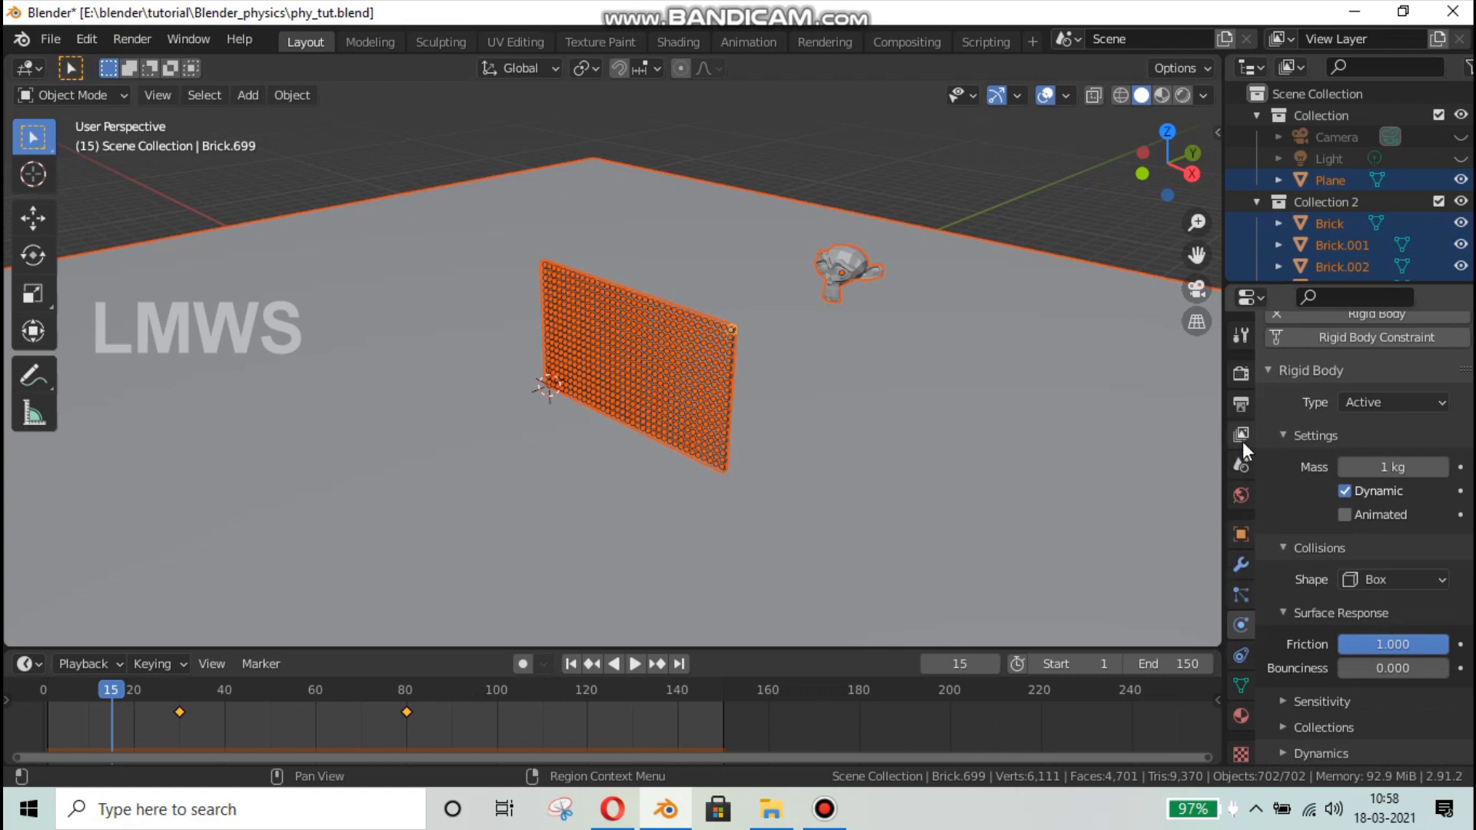
pyautogui.click(1241, 463)
pyautogui.scroll(-5, 1307, 679)
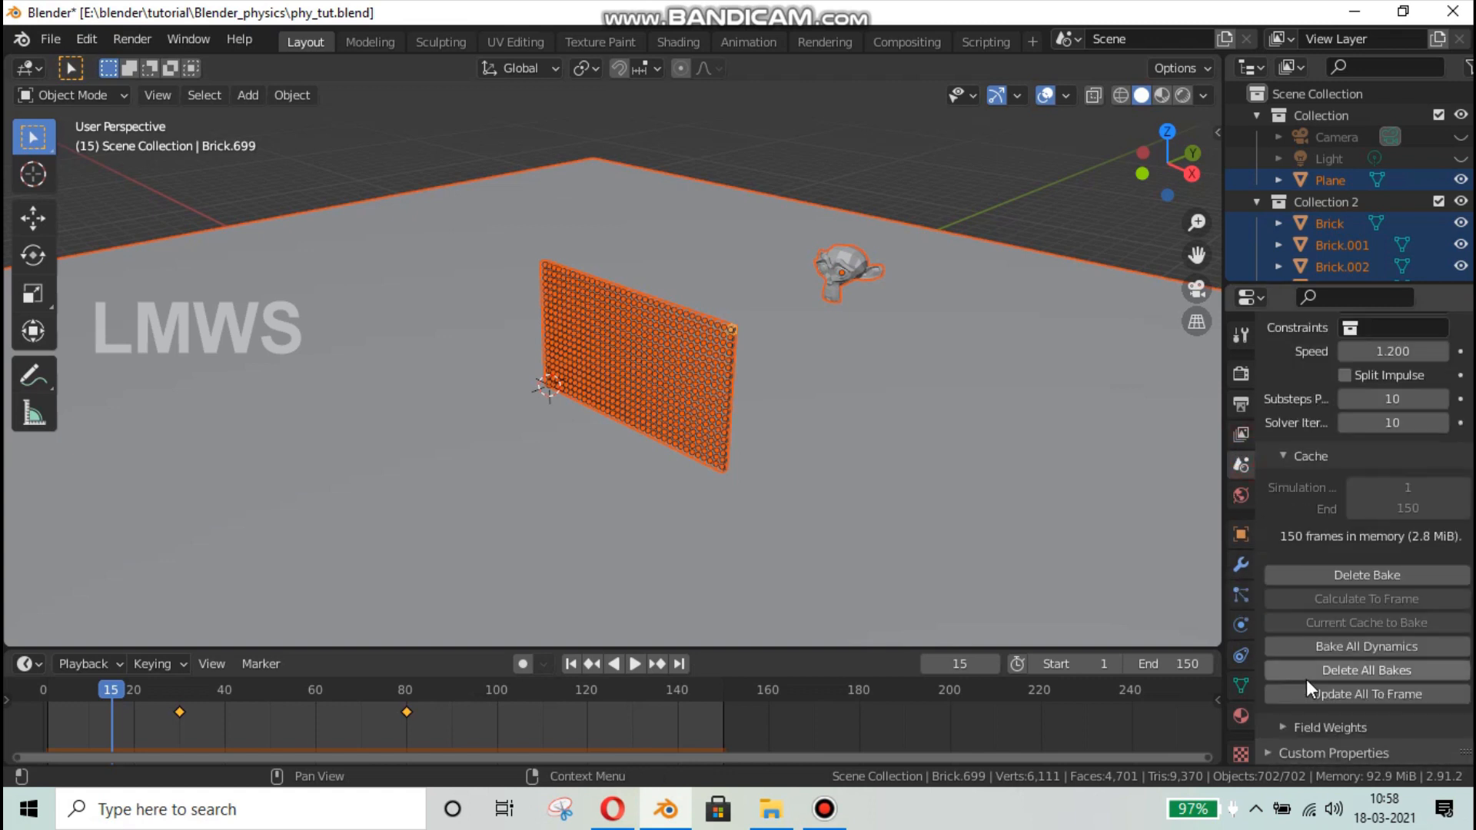
pyautogui.click(1359, 575)
# - Play the unbaked simulation, stop at frame 86 and return to frame 0
pyautogui.press('space')
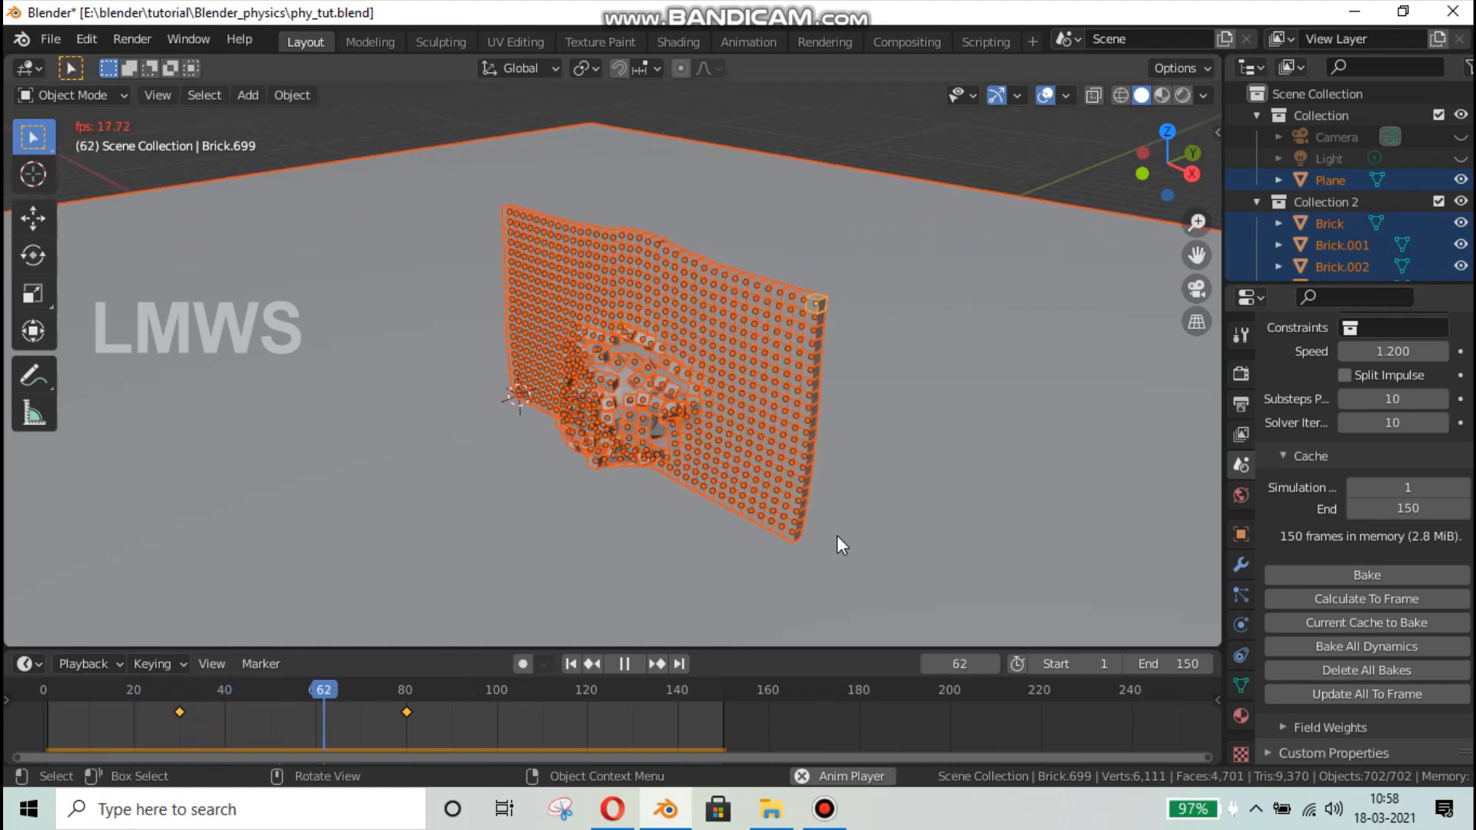
pyautogui.press('space')
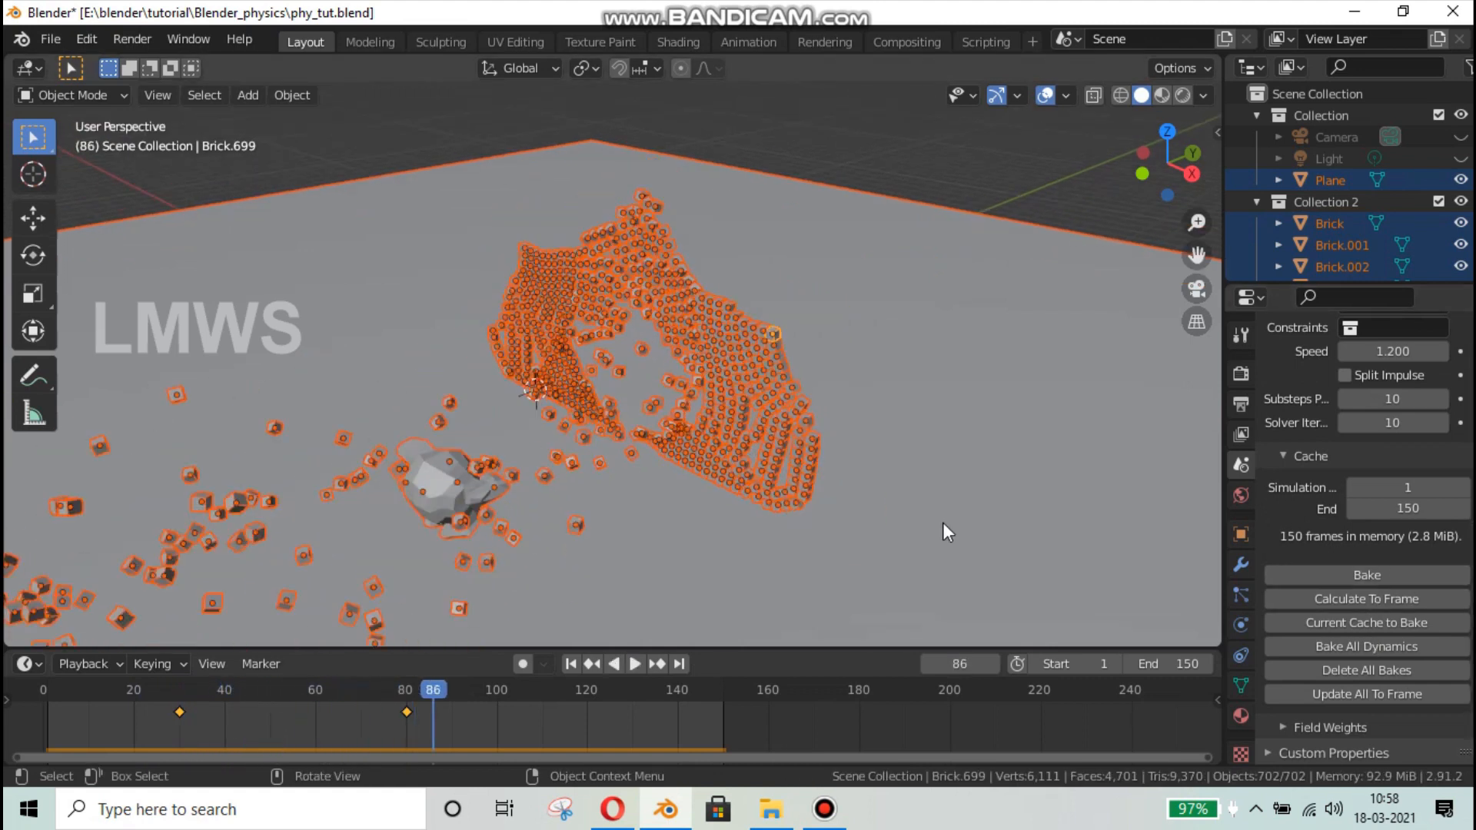
pyautogui.moveTo(658, 520); pyautogui.dragTo(50, 582, button='middle')
pyautogui.click(45, 689)
pyautogui.scroll(2, 812, 358)
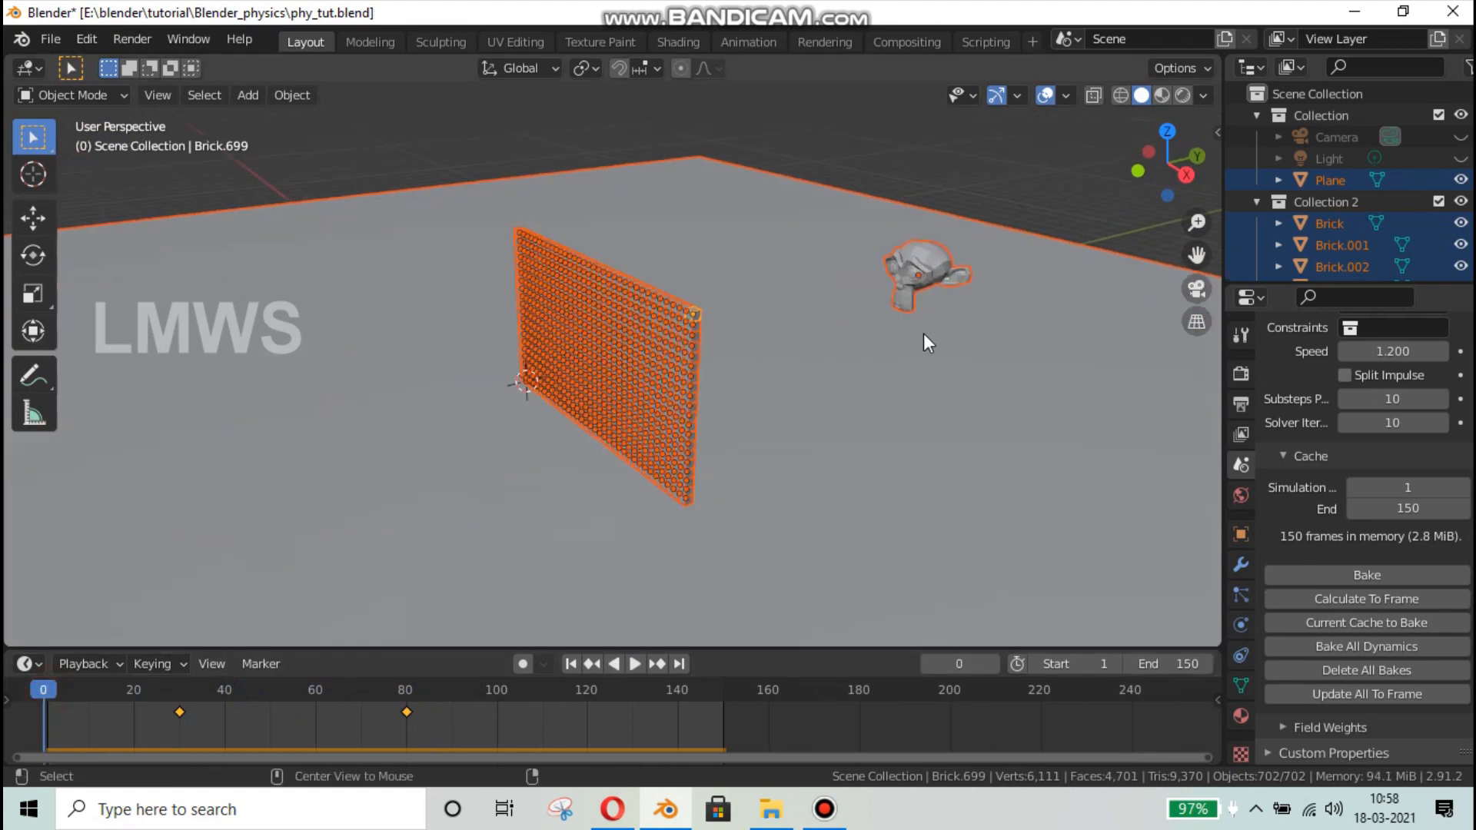
# - Duplicate the monkey head in place and move the copy about 28 m along the X axis
pyautogui.click(934, 266)
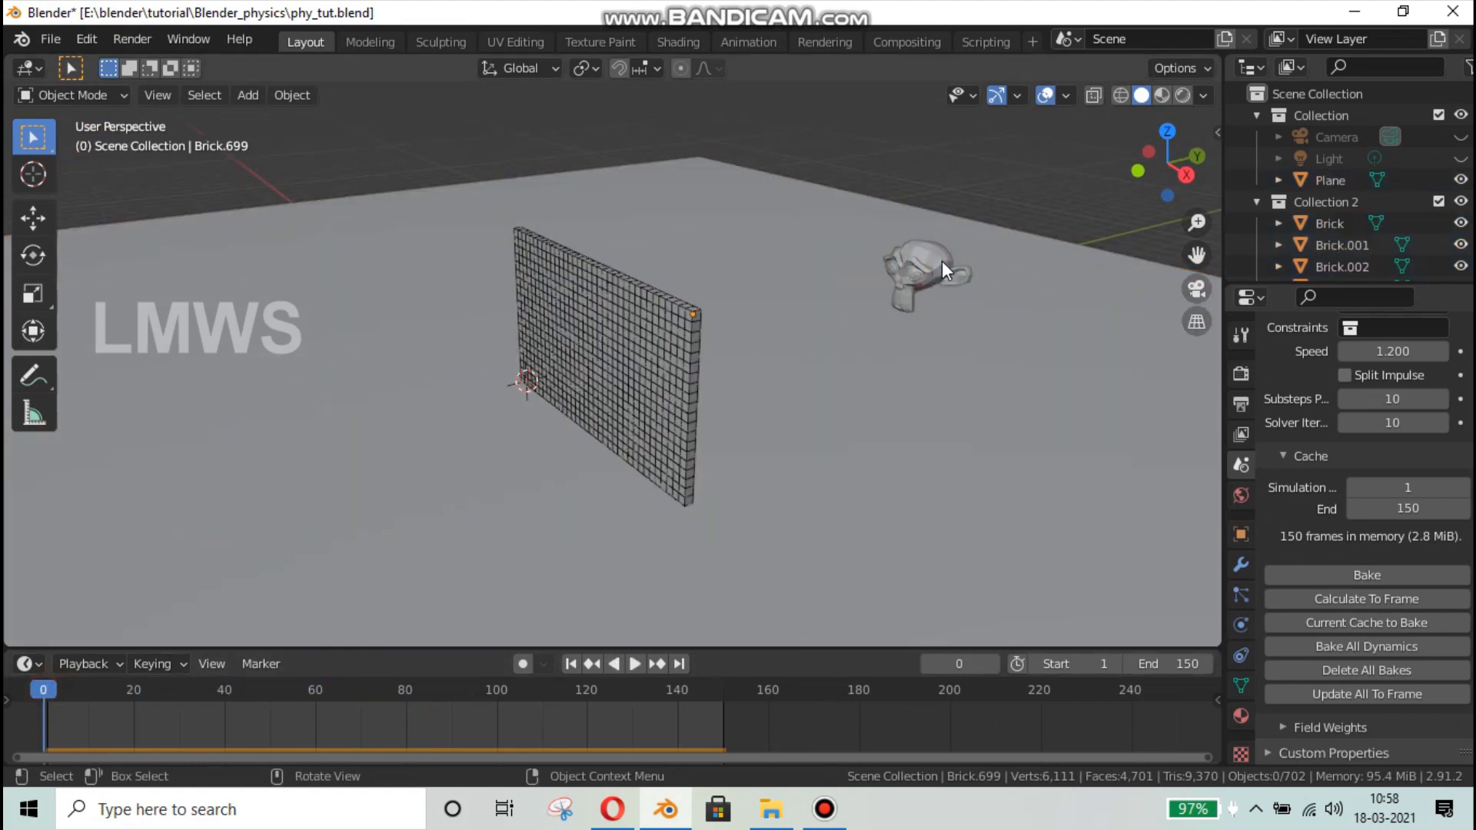
pyautogui.hotkey('shift', 'd')
pyautogui.click(923, 275)
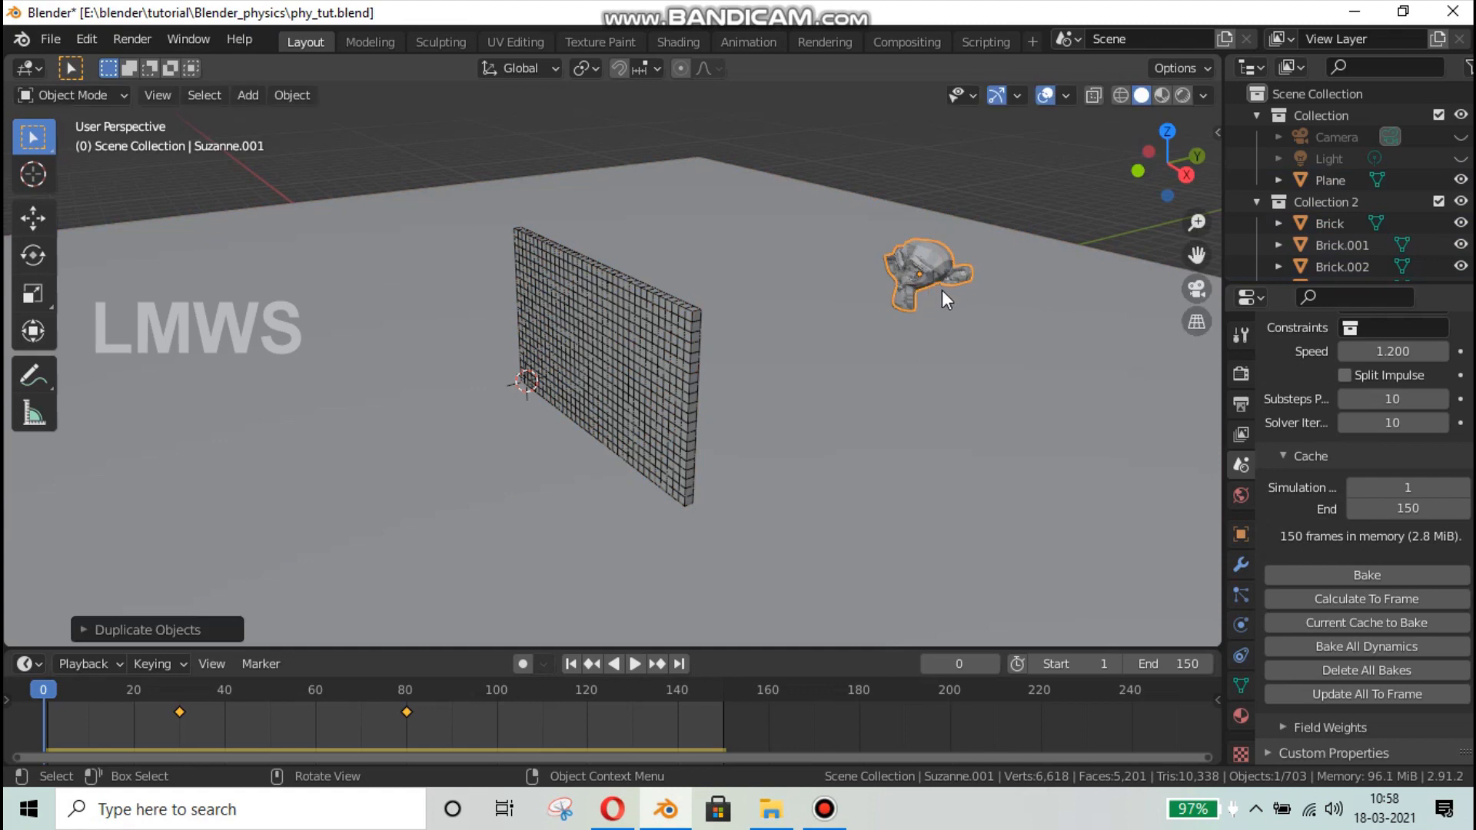
pyautogui.press('g')
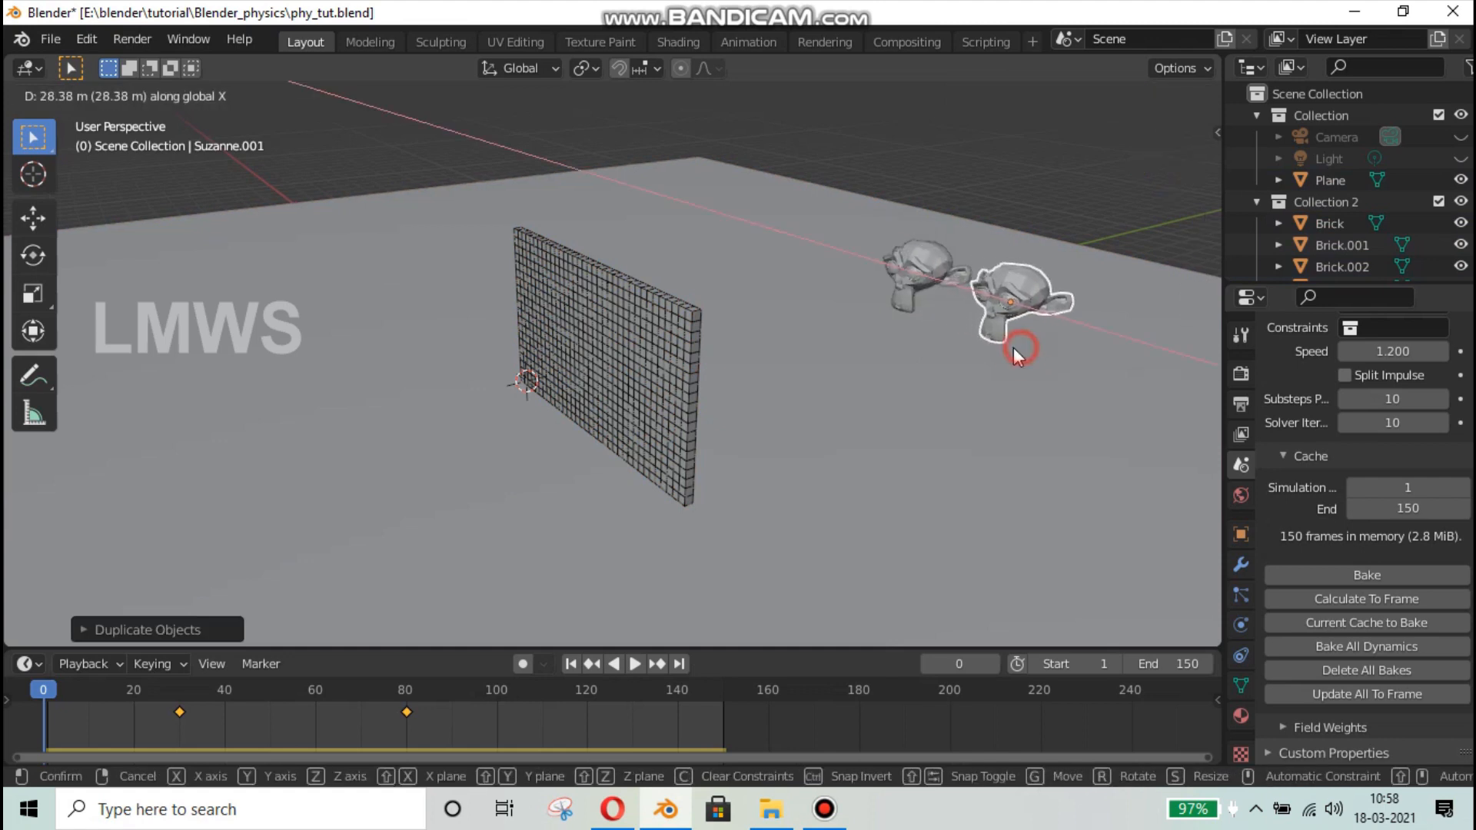
pyautogui.click(1013, 350)
# - At frame 30, move the duplicated monkey head along X beside the original and insert a Location & Rotation keyframe
pyautogui.press('space')
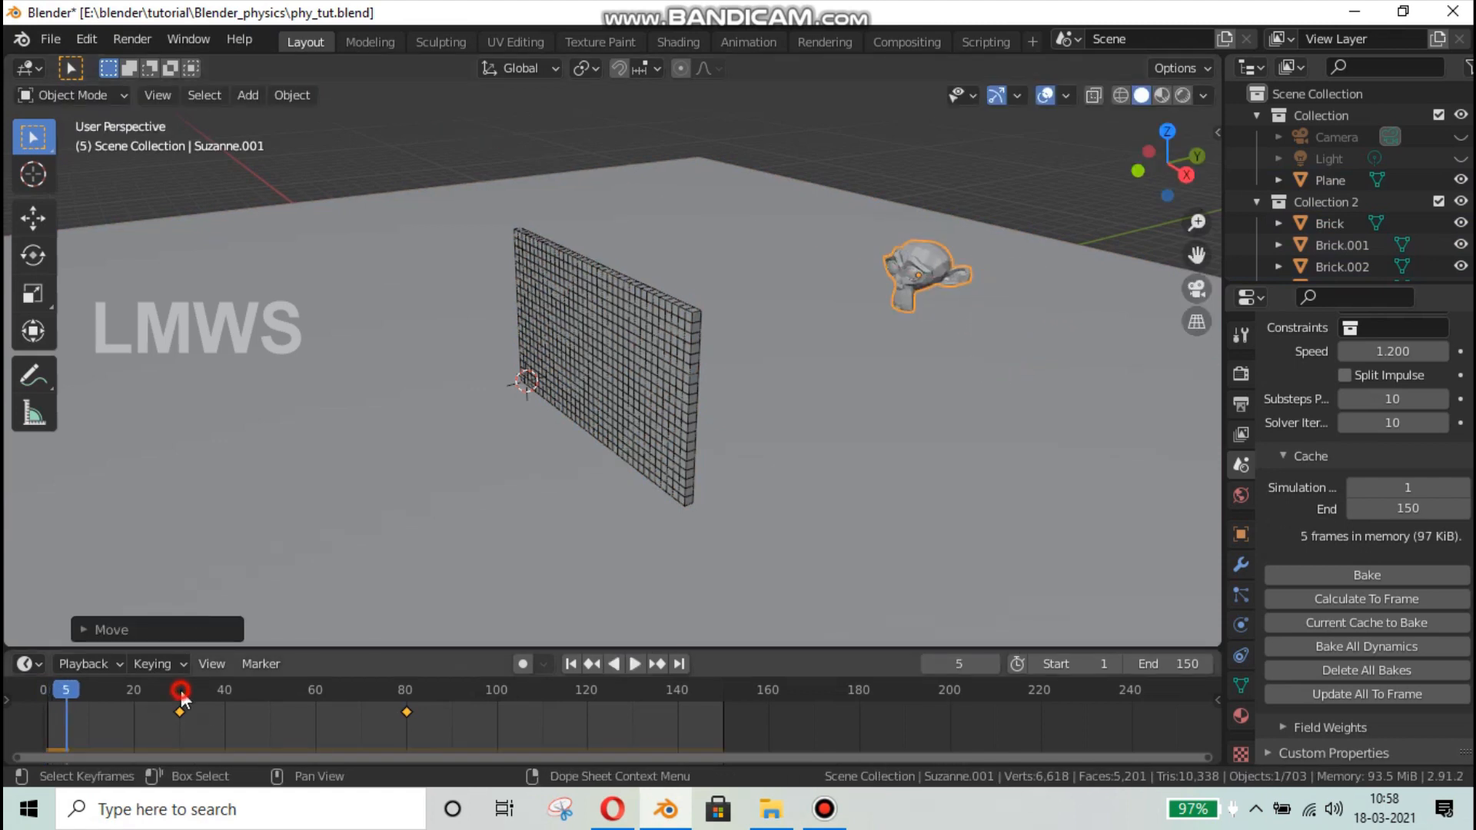
pyautogui.press('space')
pyautogui.press('g')
pyautogui.press('x')
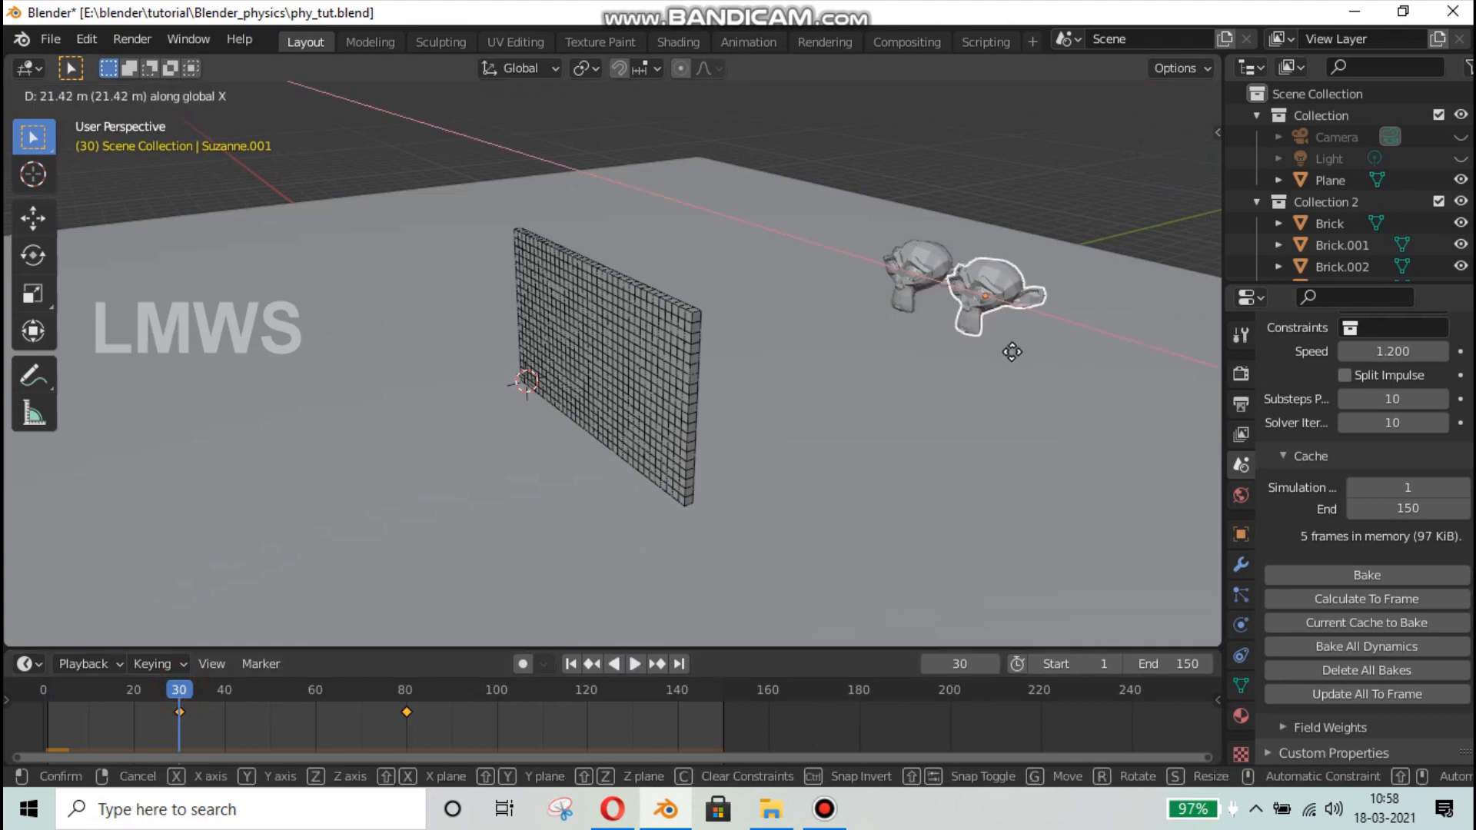
pyautogui.click(1020, 356)
pyautogui.press('i')
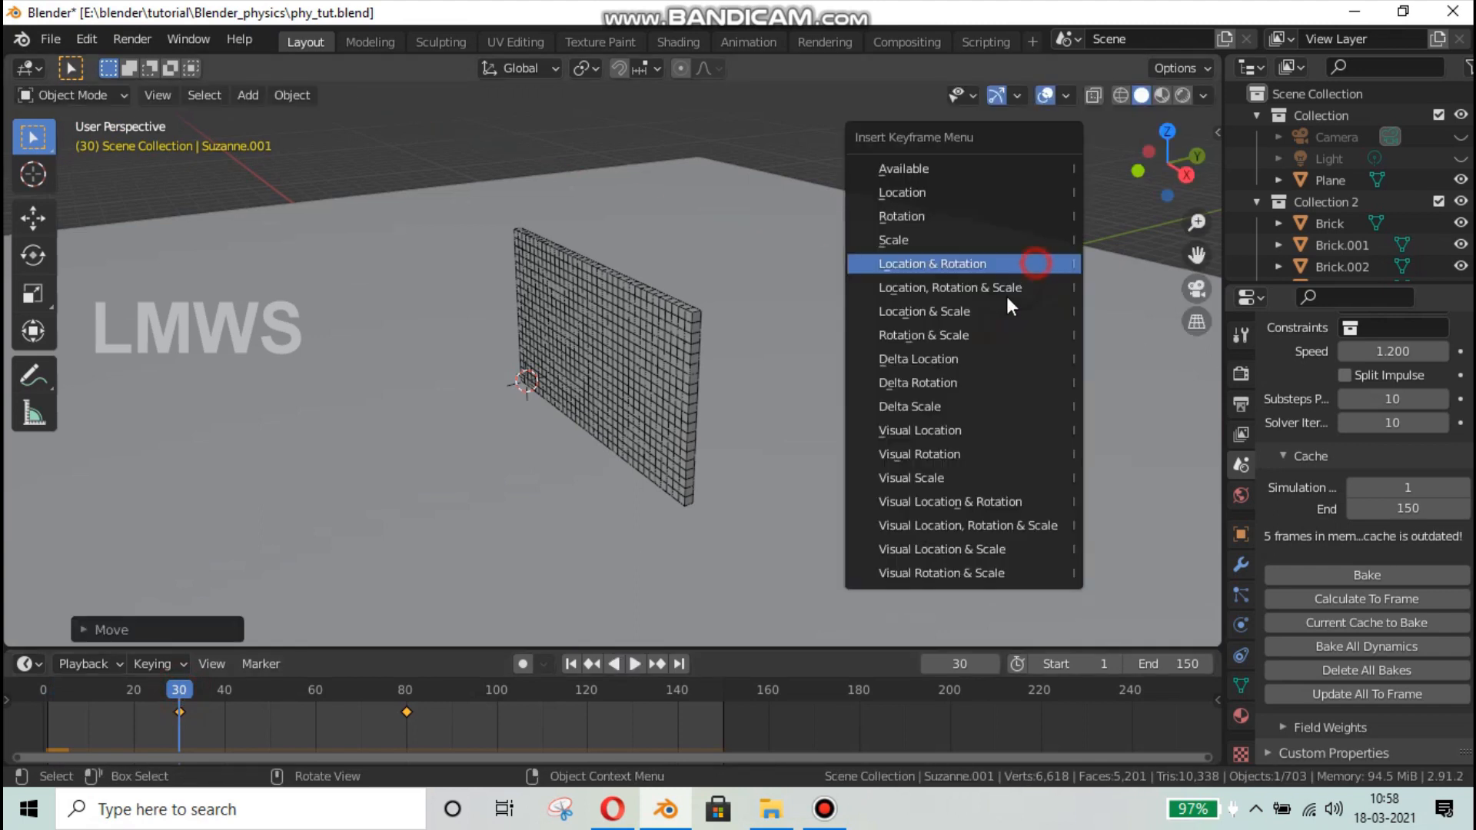
# - At frame 80, move the duplicated monkey head along X away from the original and rotate it about X
pyautogui.click(405, 689)
pyautogui.press('space')
pyautogui.press('space')
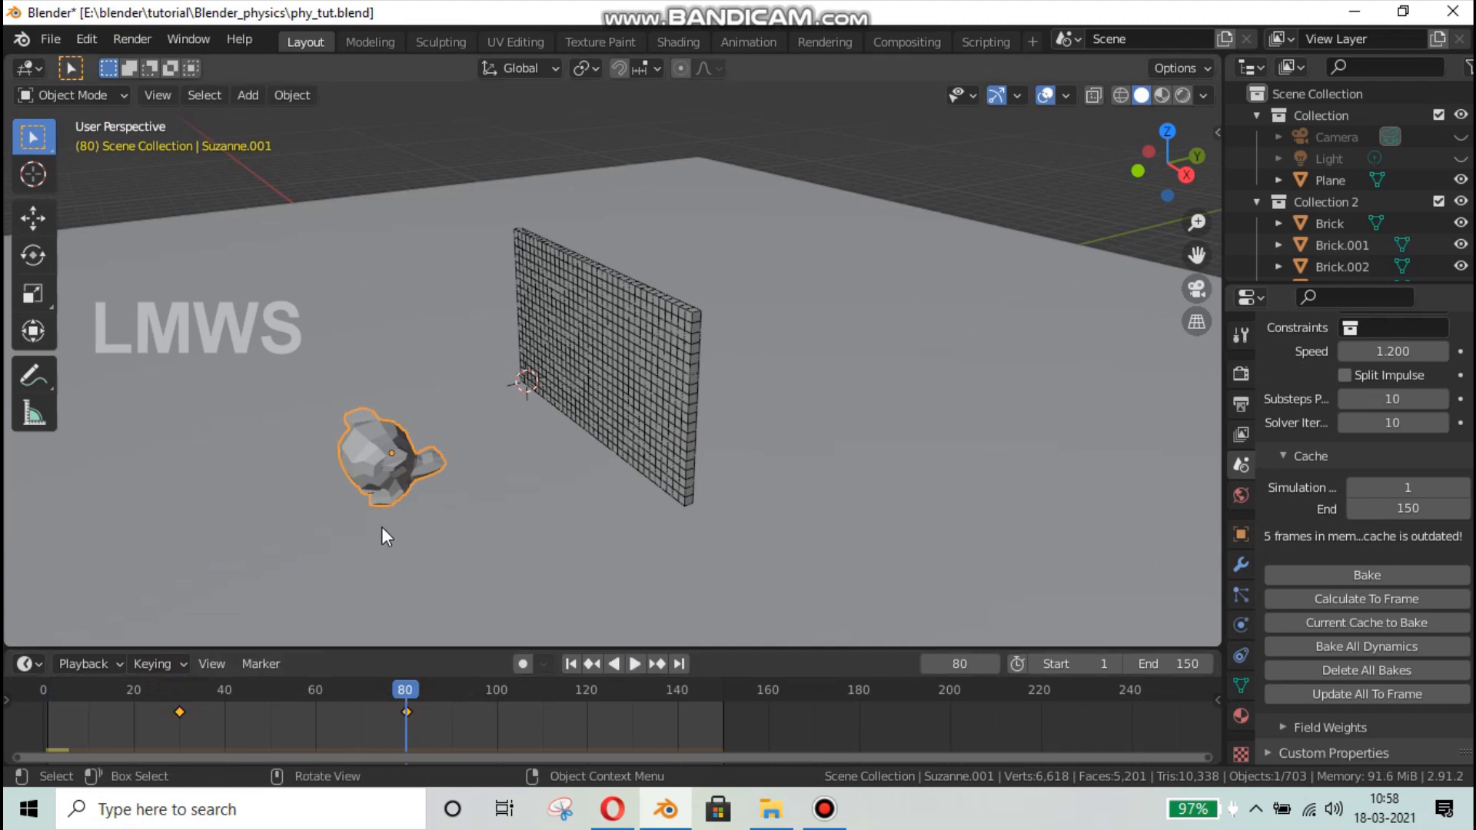
pyautogui.hotkey('shift', 'd')
pyautogui.press('x')
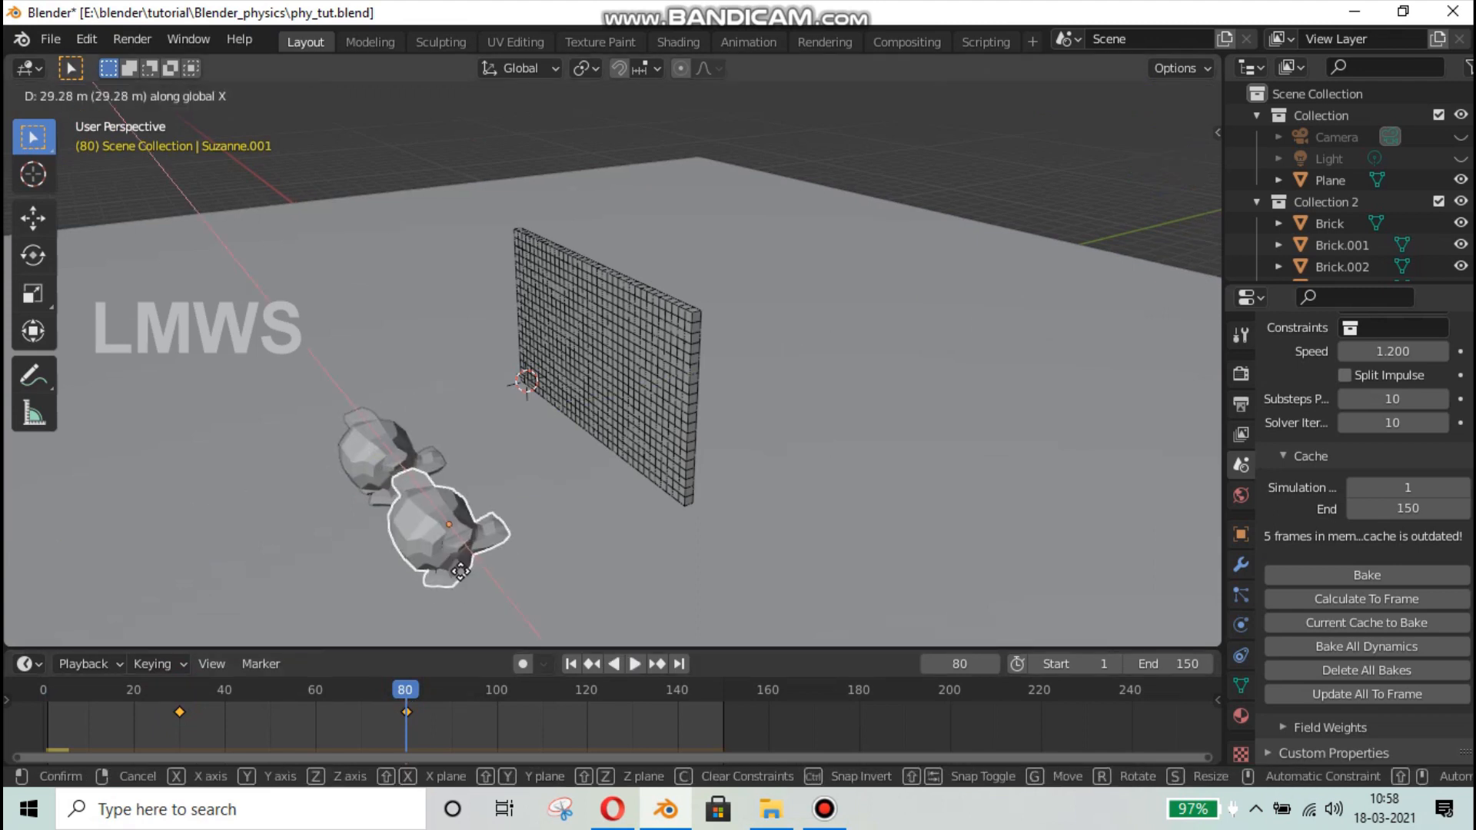
pyautogui.click(445, 565)
pyautogui.press('r')
pyautogui.press('x')
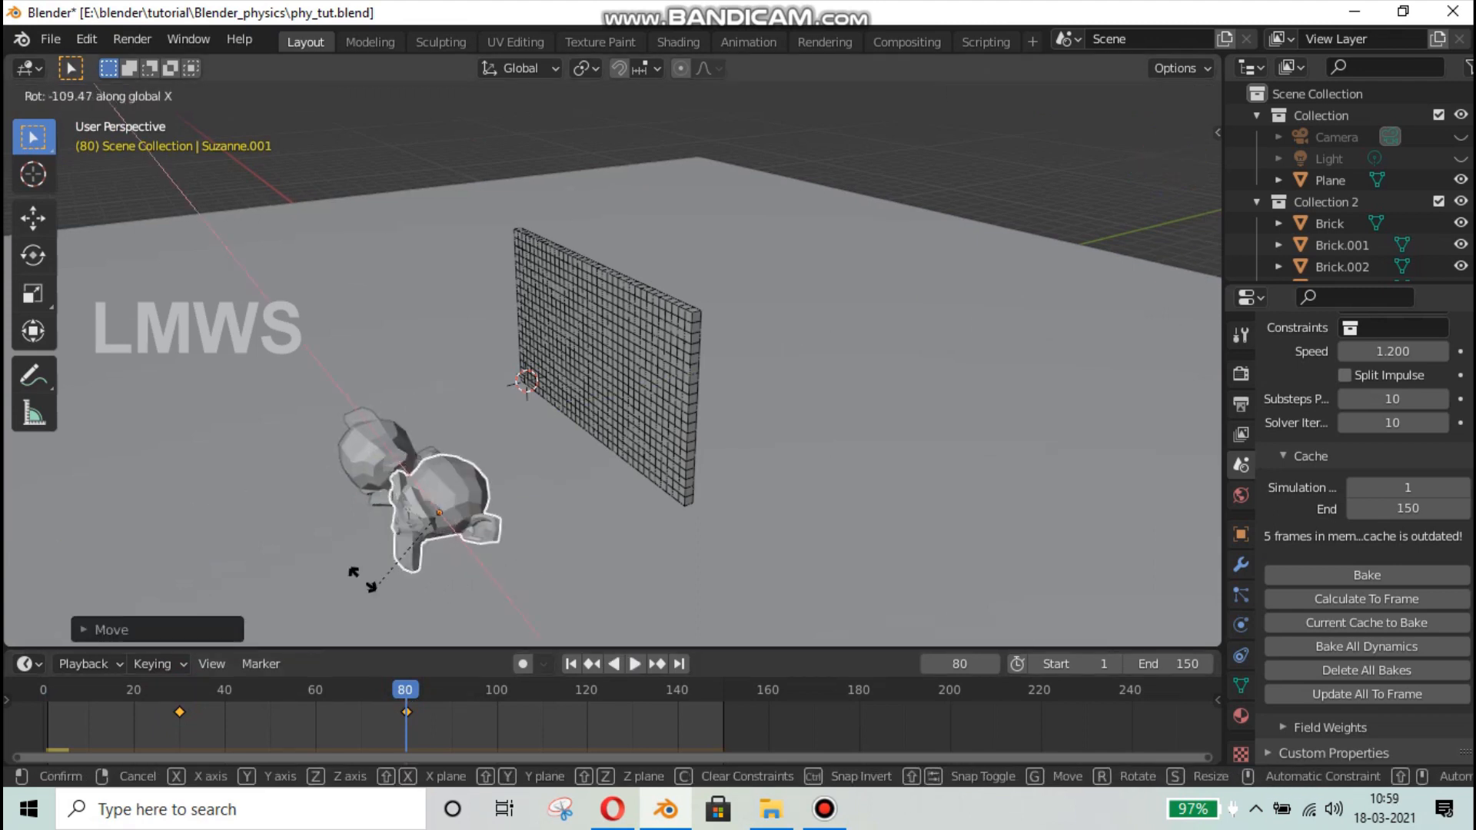
pyautogui.click(382, 560)
# - Move the duplicated head along Y toward the wall and insert a Location & Rotation keyframe at frame 80
pyautogui.press('g')
pyautogui.press('y')
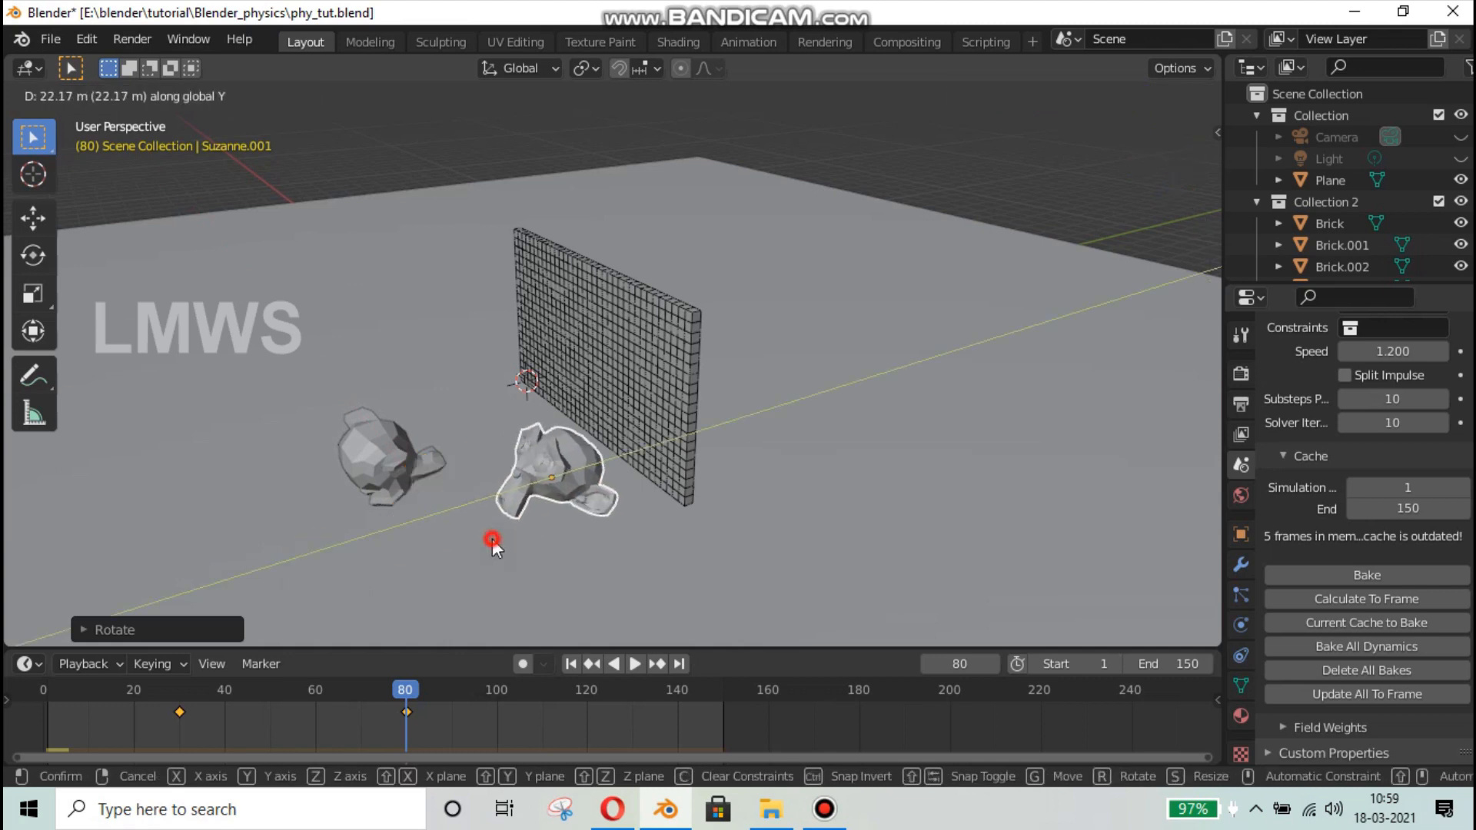
pyautogui.click(585, 521)
pyautogui.press('i')
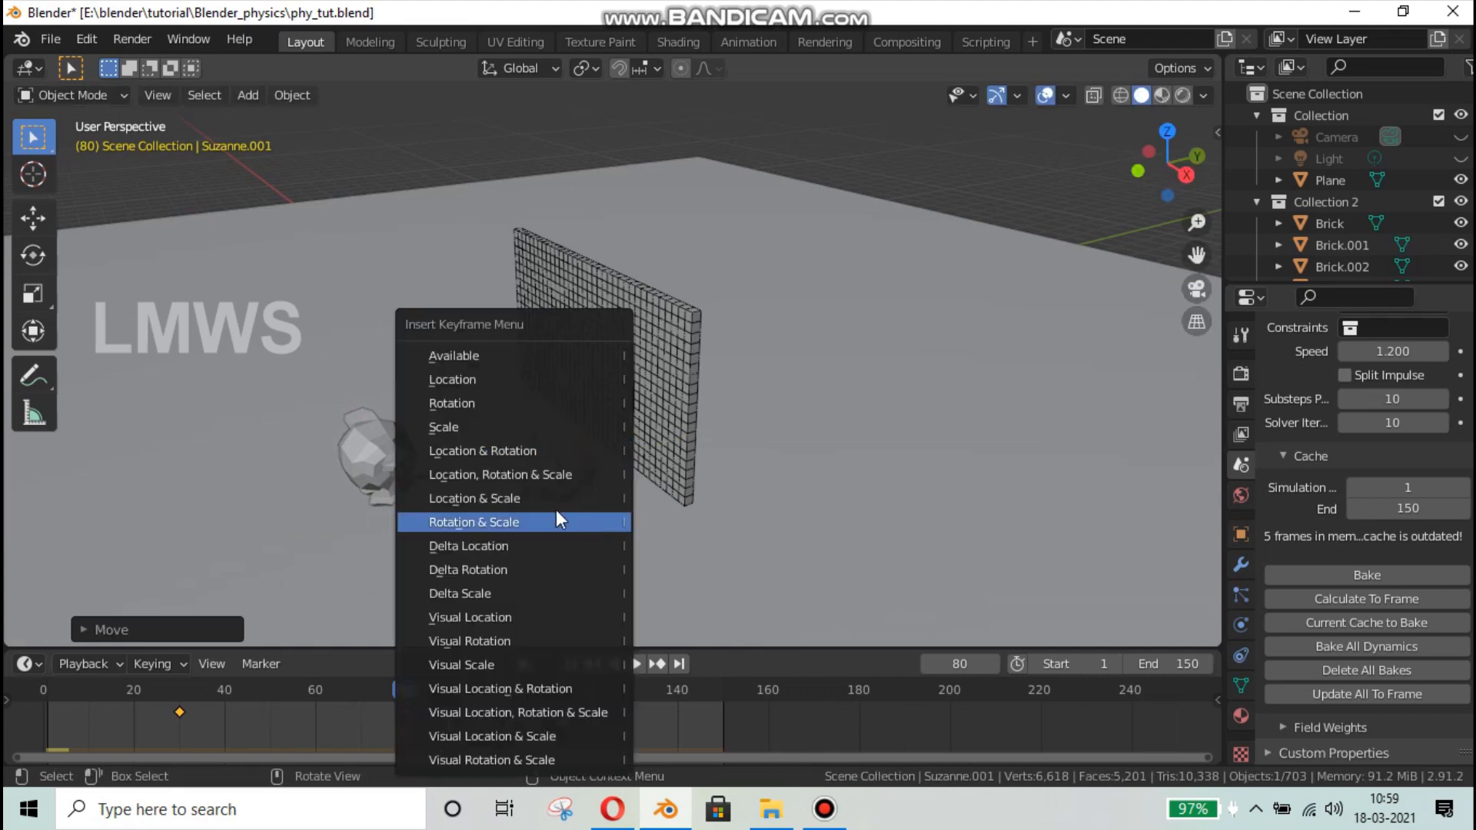
pyautogui.click(507, 453)
# - Play back the animation to check the motion of both monkey heads
pyautogui.press('Down')
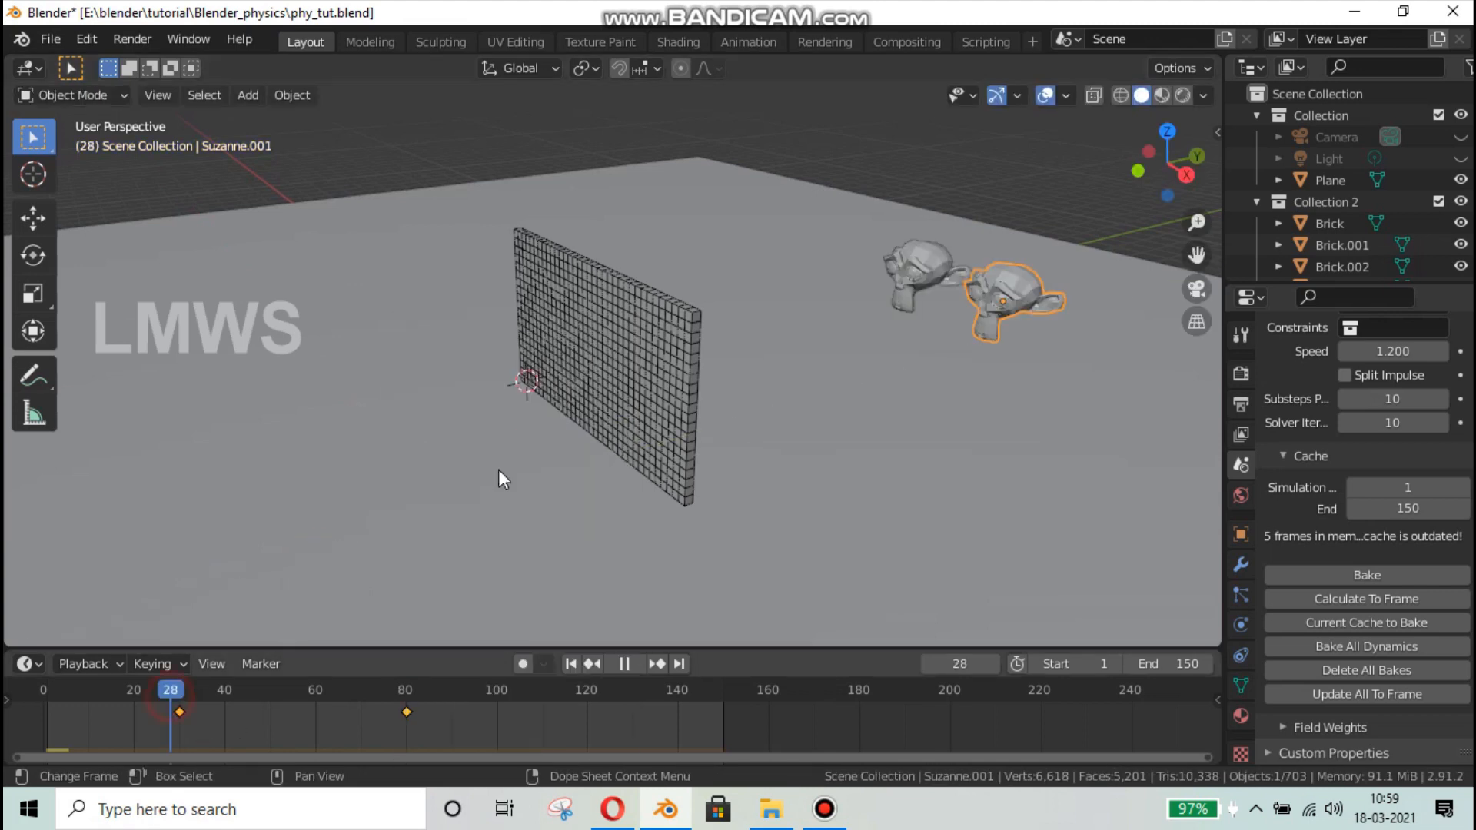
pyautogui.press('space')
pyautogui.moveTo(670, 519); pyautogui.dragTo(678, 518, button='middle')
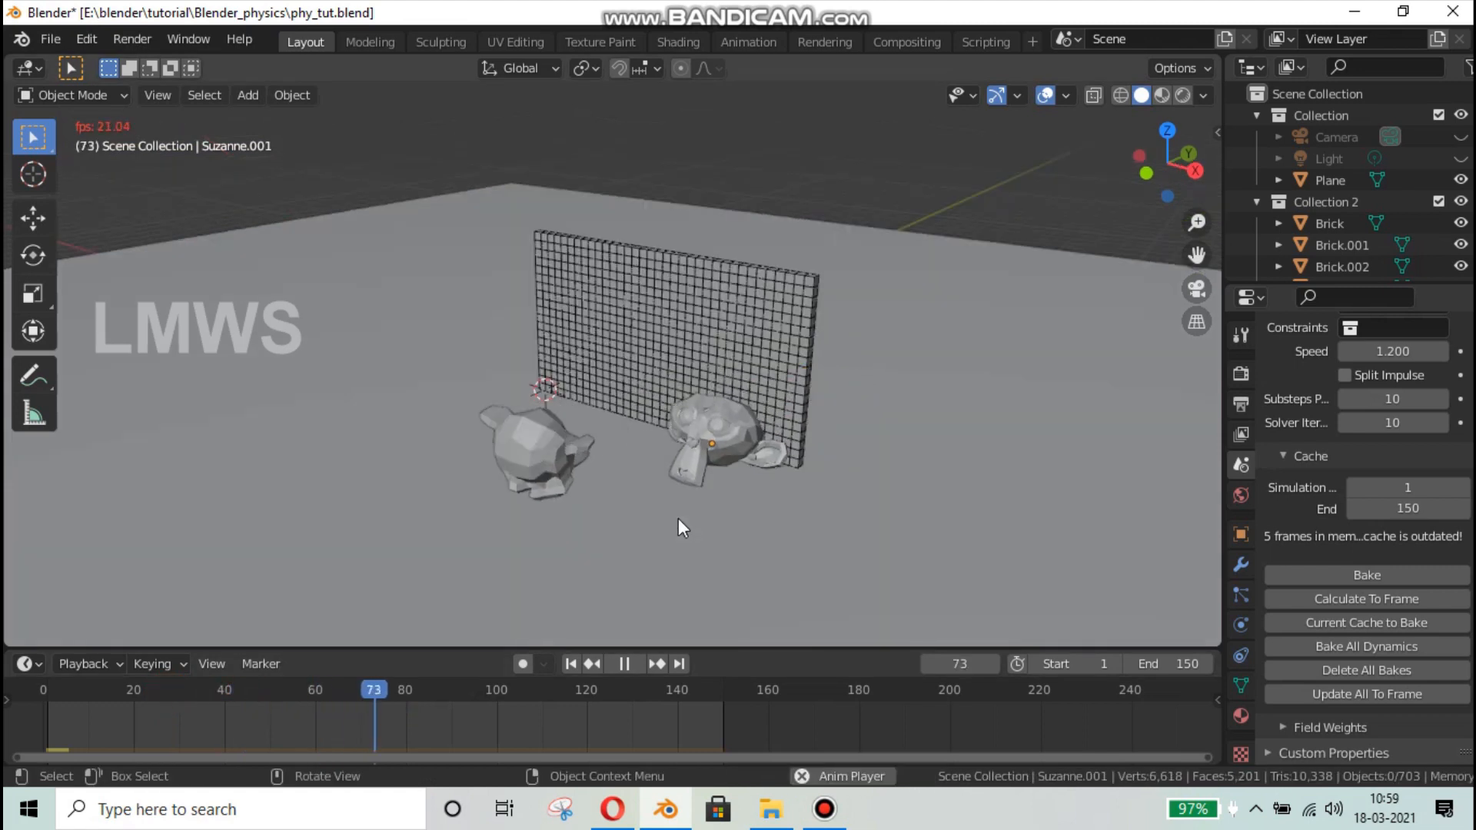
pyautogui.press('space')
# - Check the duplicated head's rigid body settings, play the simulation from the start and return to frame 30
pyautogui.click(727, 445)
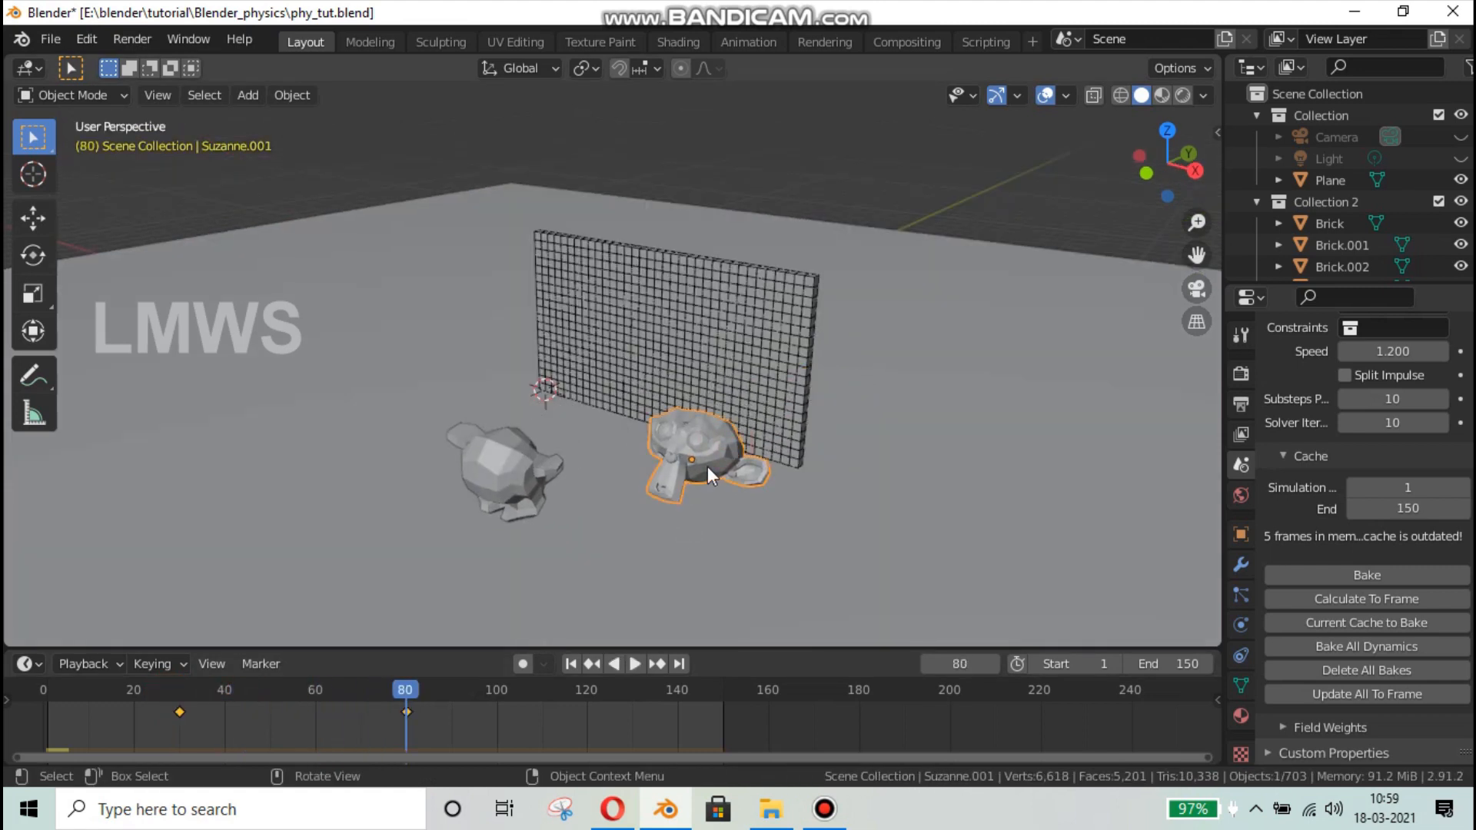
pyautogui.click(1240, 624)
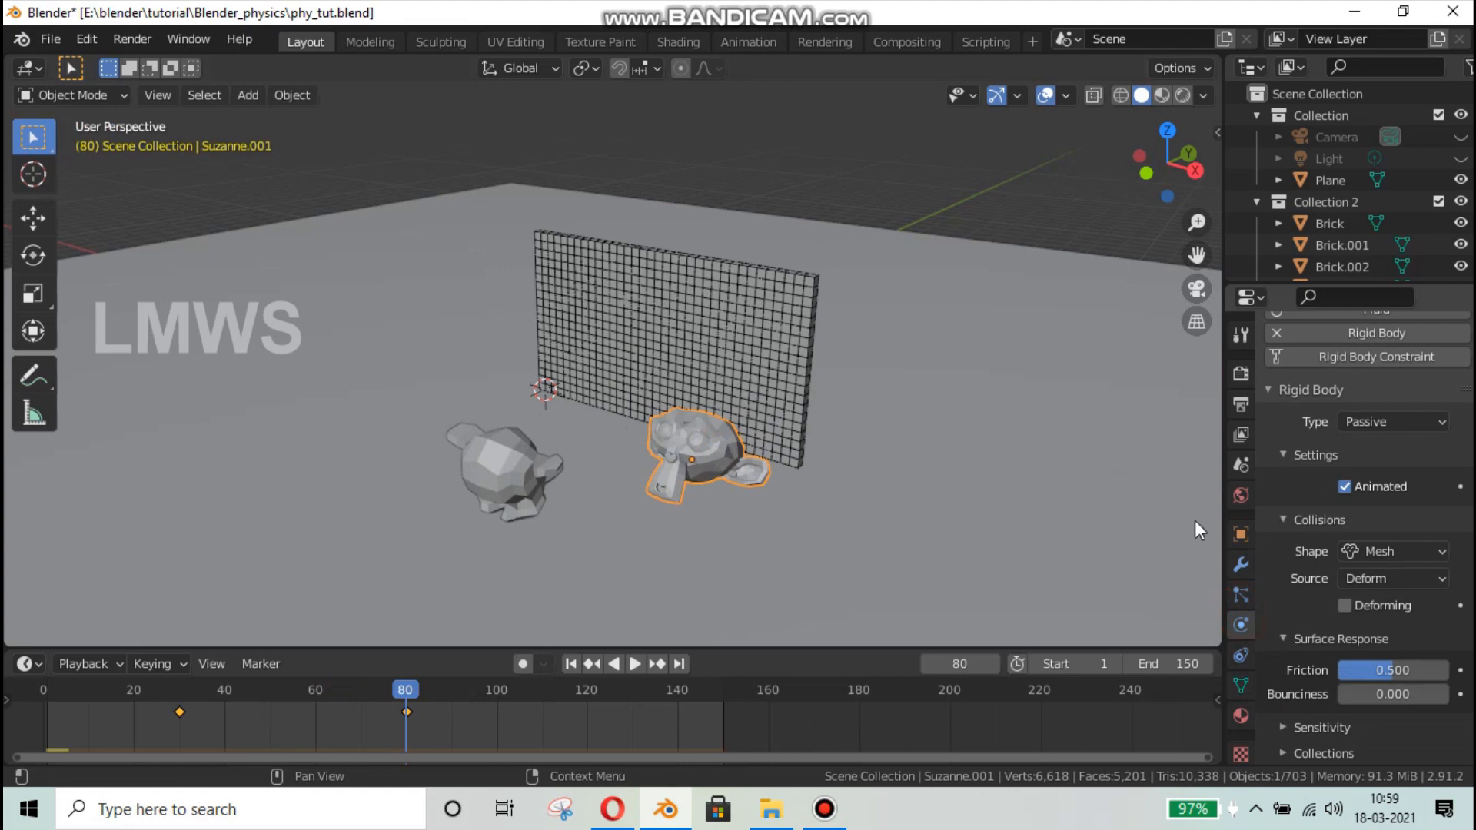
pyautogui.press('space')
pyautogui.click(704, 694)
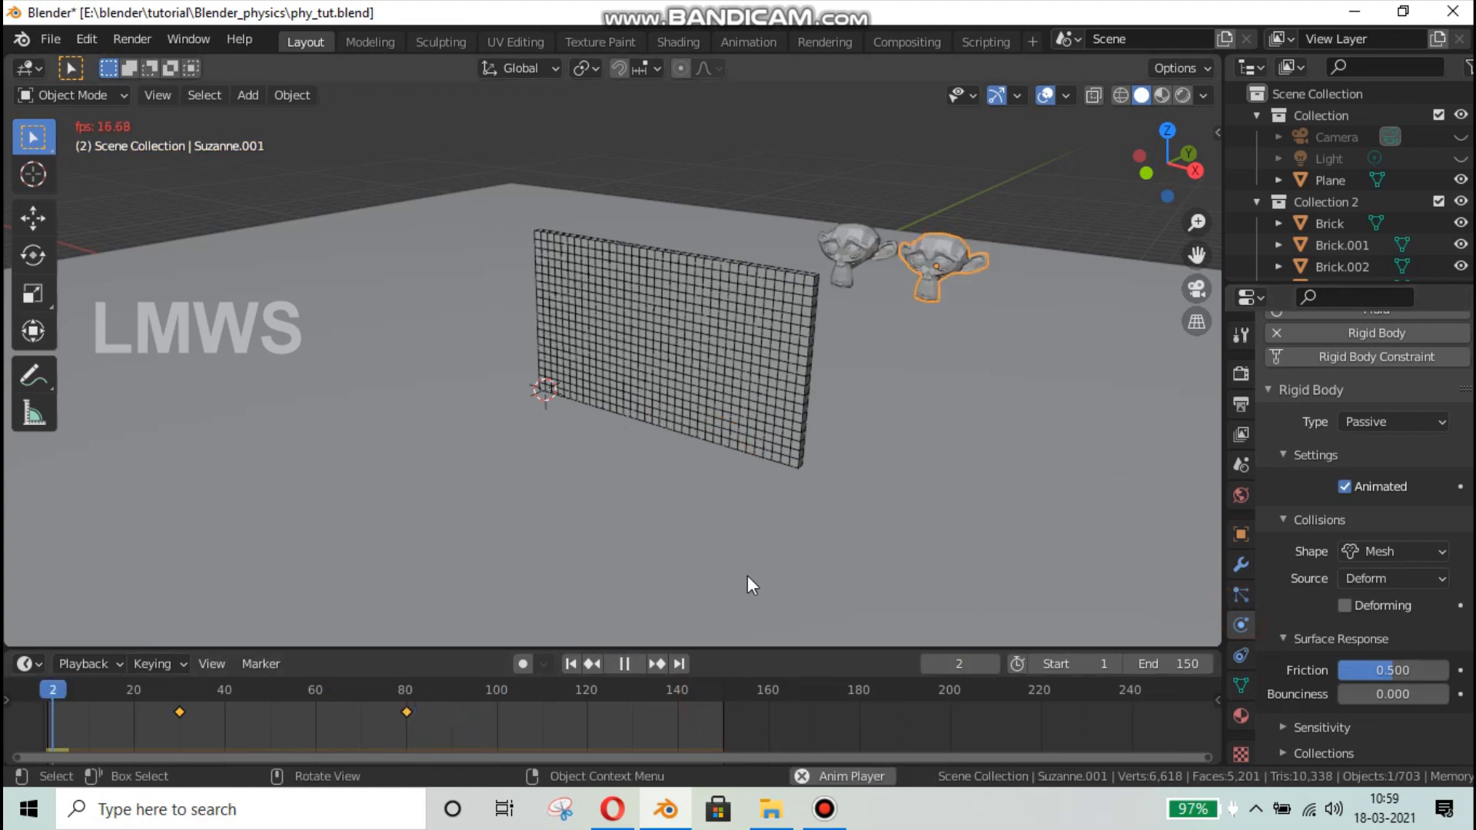
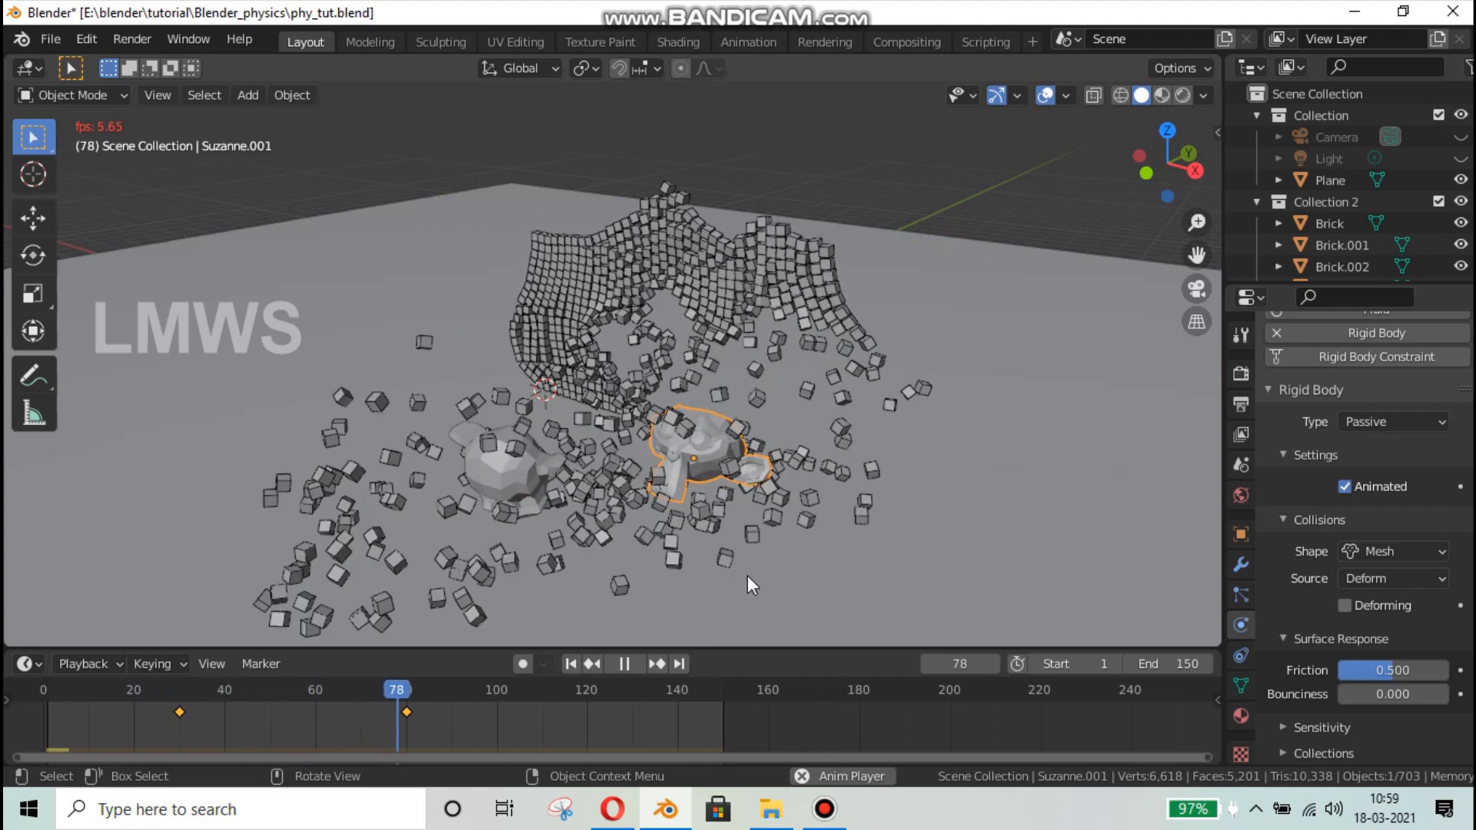
pyautogui.press('space')
pyautogui.click(179, 687)
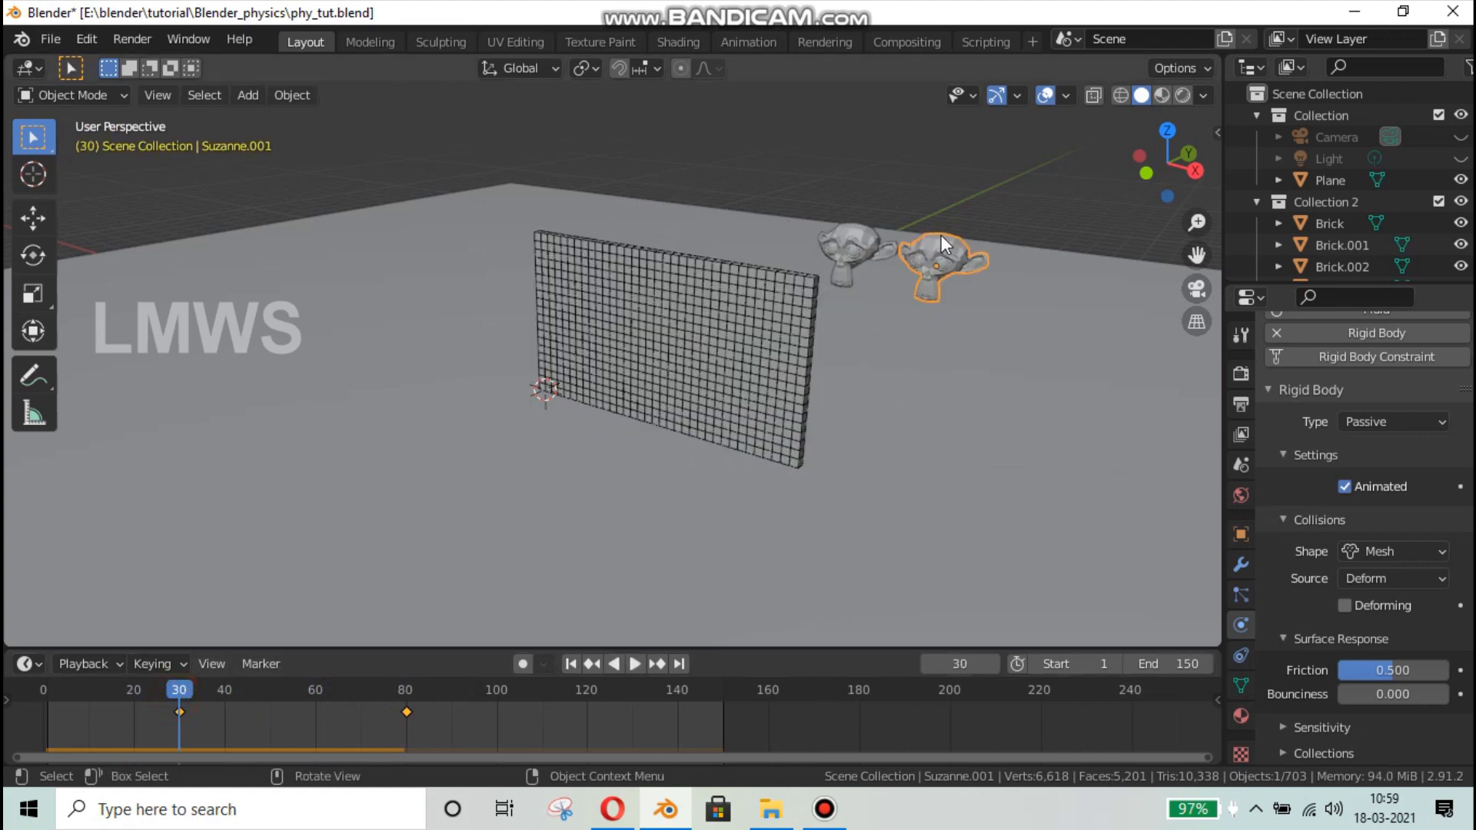
pyautogui.click(1125, 170)
pyautogui.moveTo(1154, 150); pyautogui.dragTo(1077, 178)
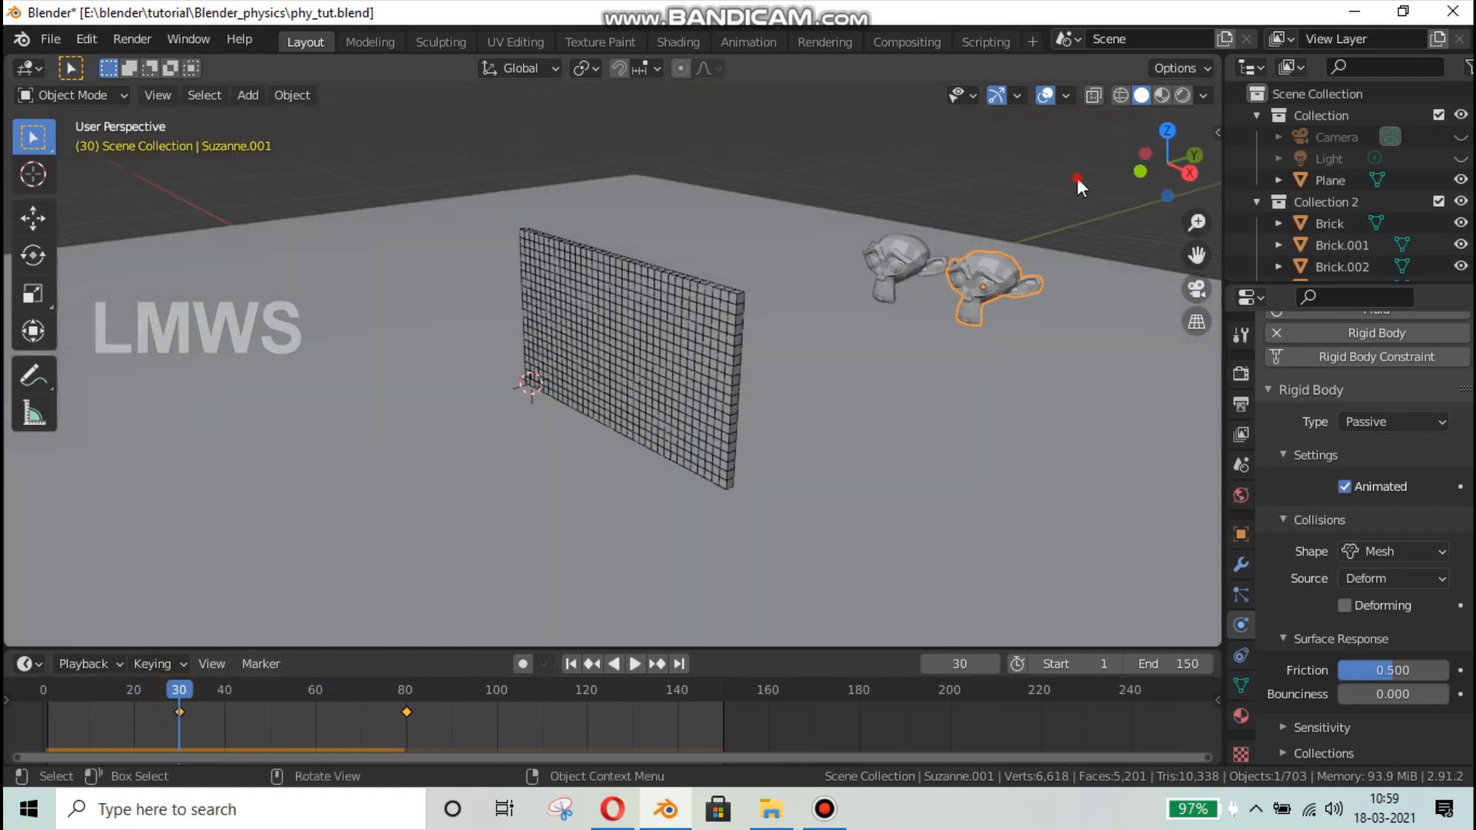
# - Replace the ground plane's Rigid Body physics with Collision physics
pyautogui.click(1003, 272)
pyautogui.scroll(5, 1327, 575)
pyautogui.click(1352, 508)
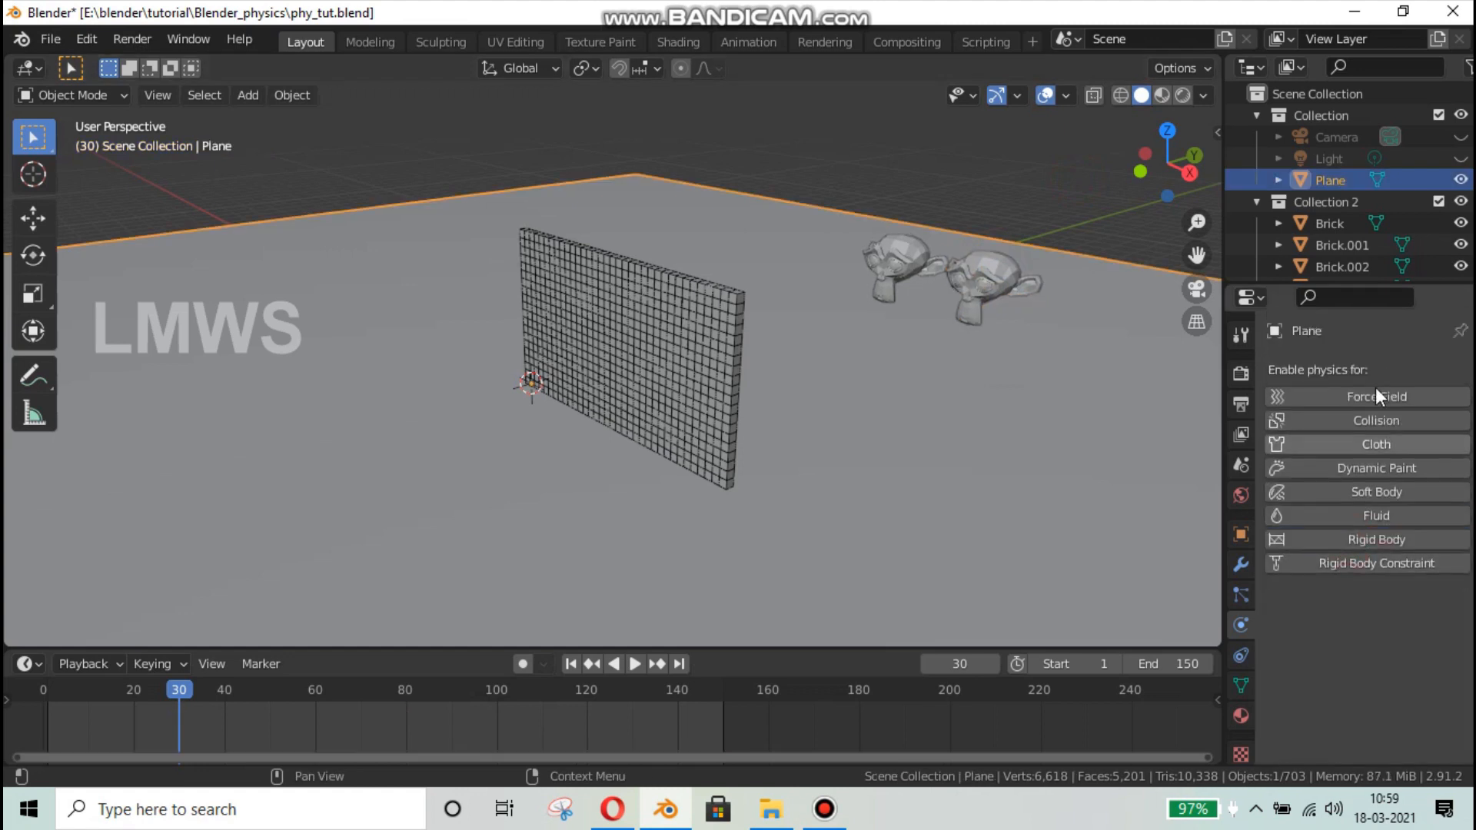
pyautogui.click(1382, 428)
pyautogui.scroll(-5, 1293, 597)
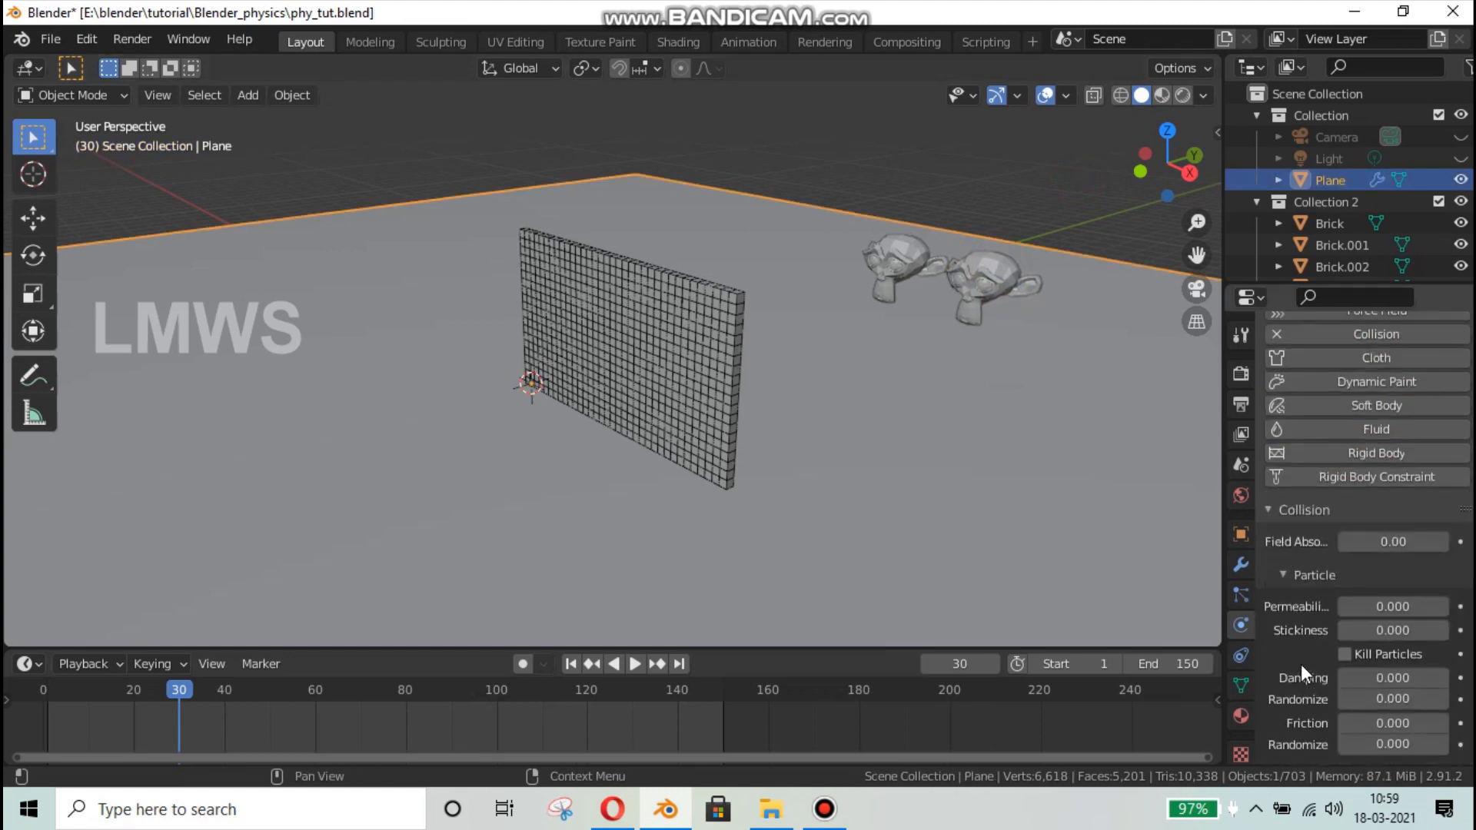
# - Play the simulation to check how the brick wall behaves with the plane's Collision physics, viewing it from below
pyautogui.press('space')
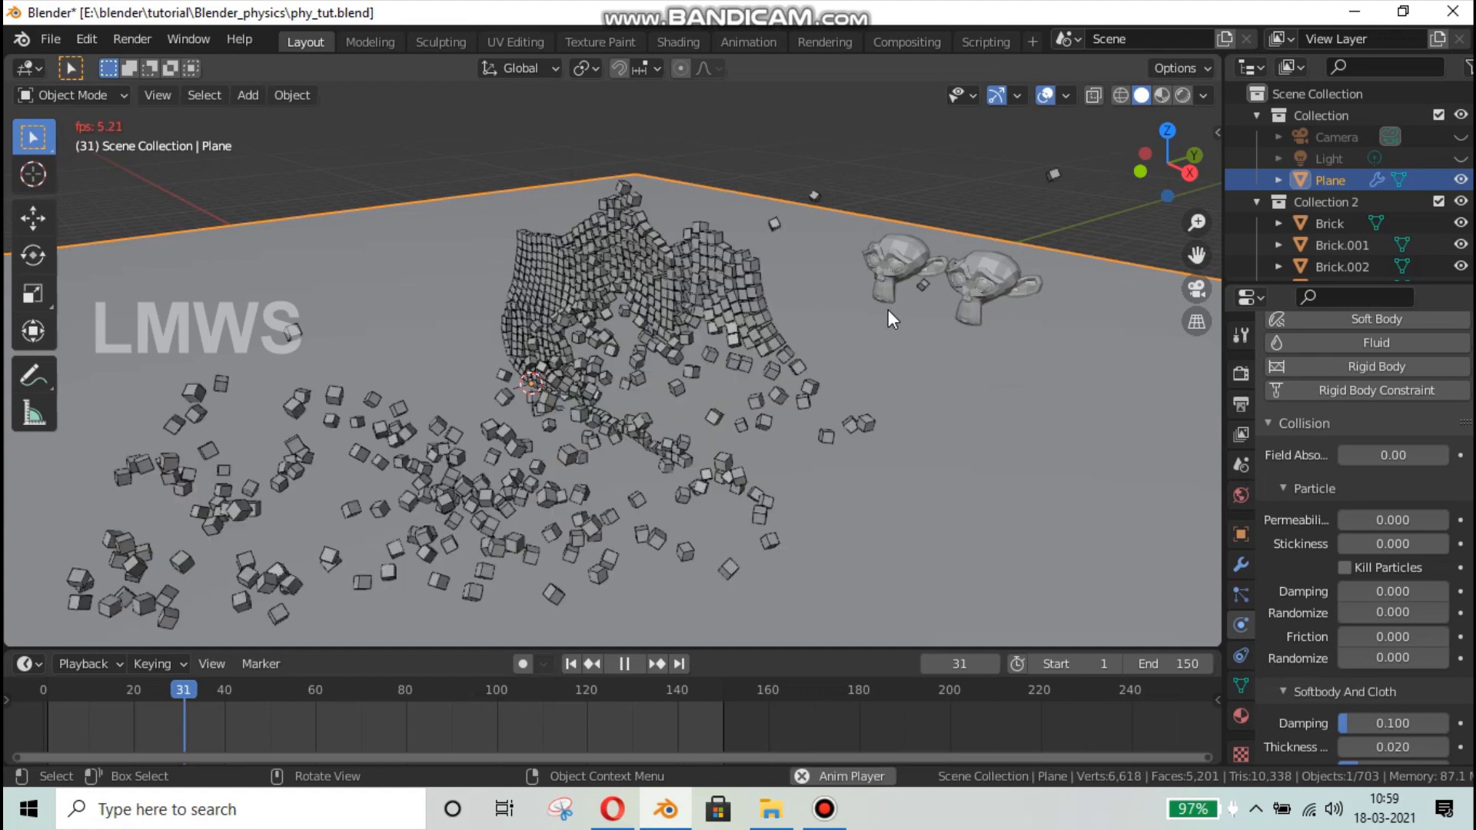
pyautogui.click(713, 706)
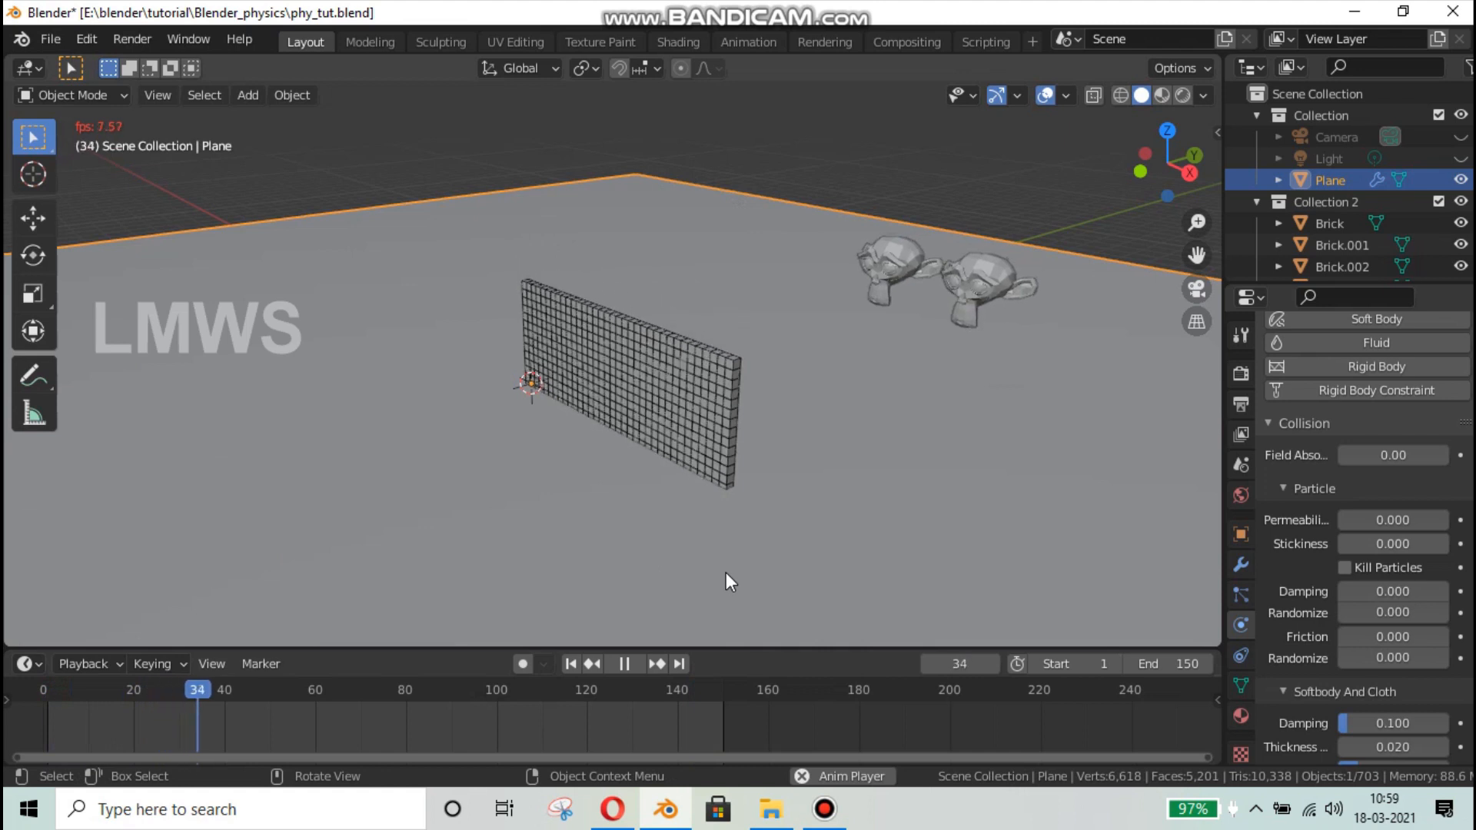
pyautogui.press('space')
pyautogui.moveTo(726, 572); pyautogui.dragTo(857, 269, button='middle')
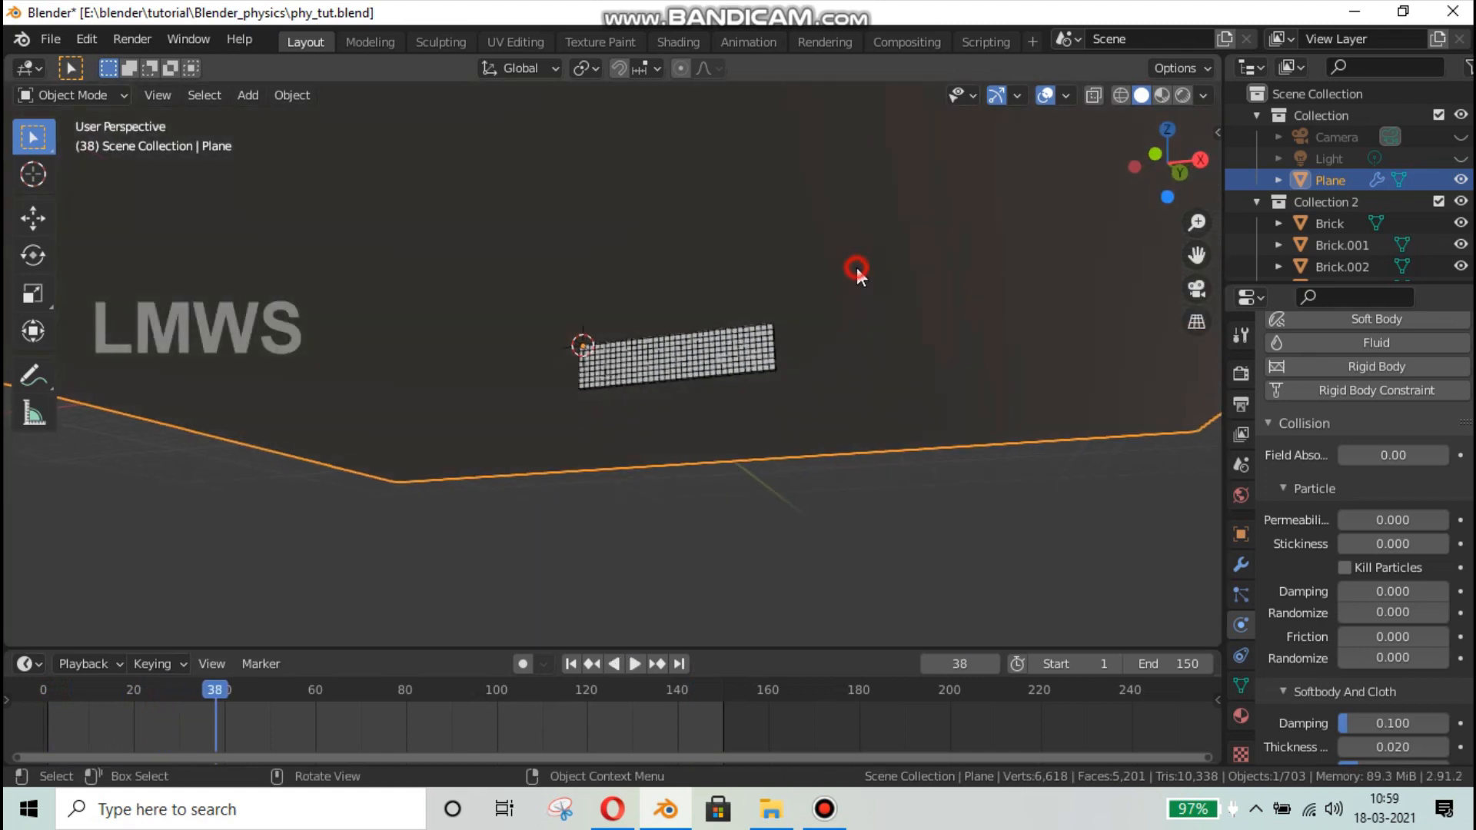
# - Remove Collision physics from the ground plane and add Rigid Body physics with the type Passive
pyautogui.scroll(5, 1307, 569)
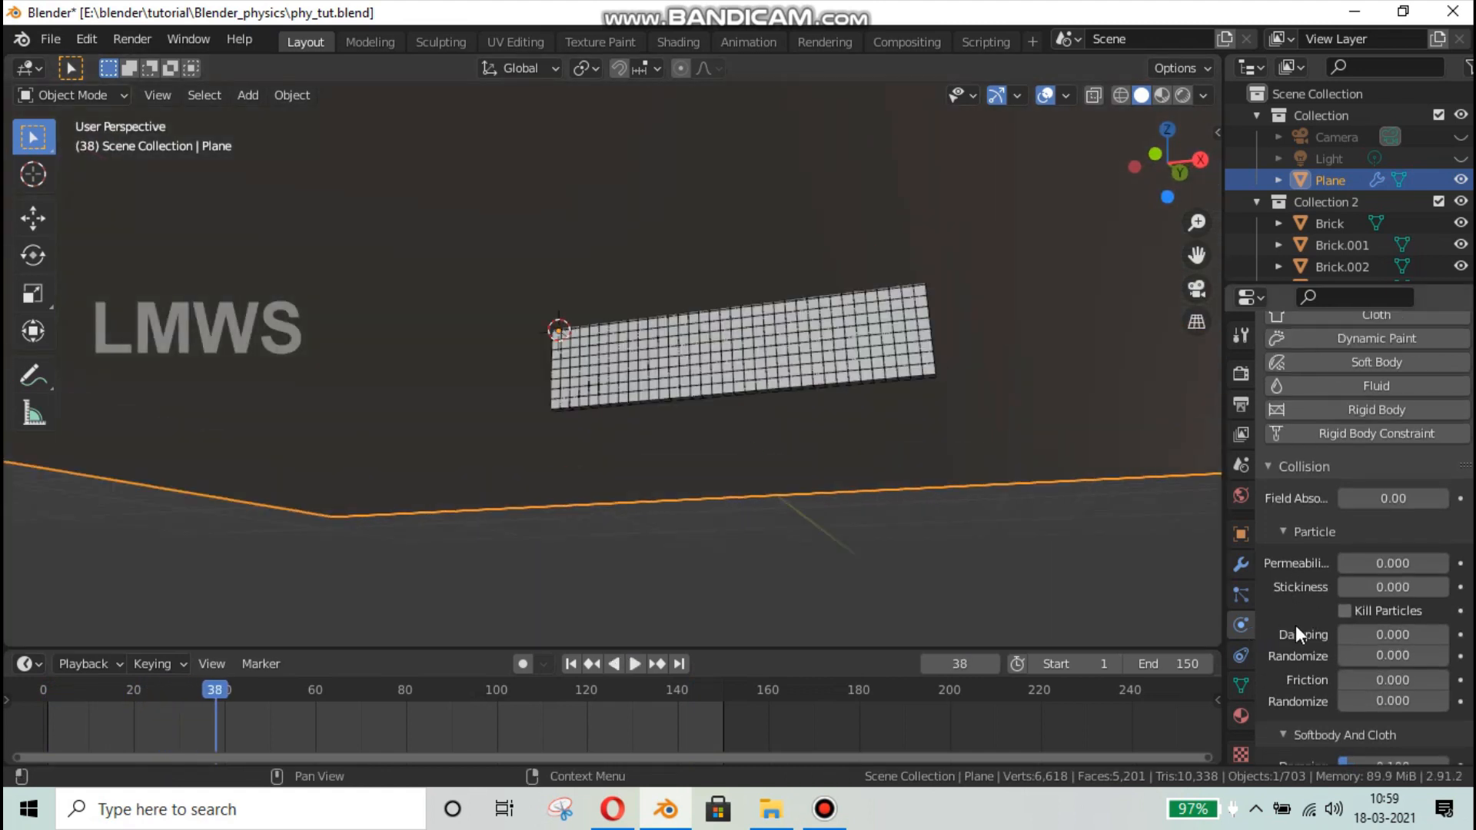
pyautogui.scroll(4, 1314, 584)
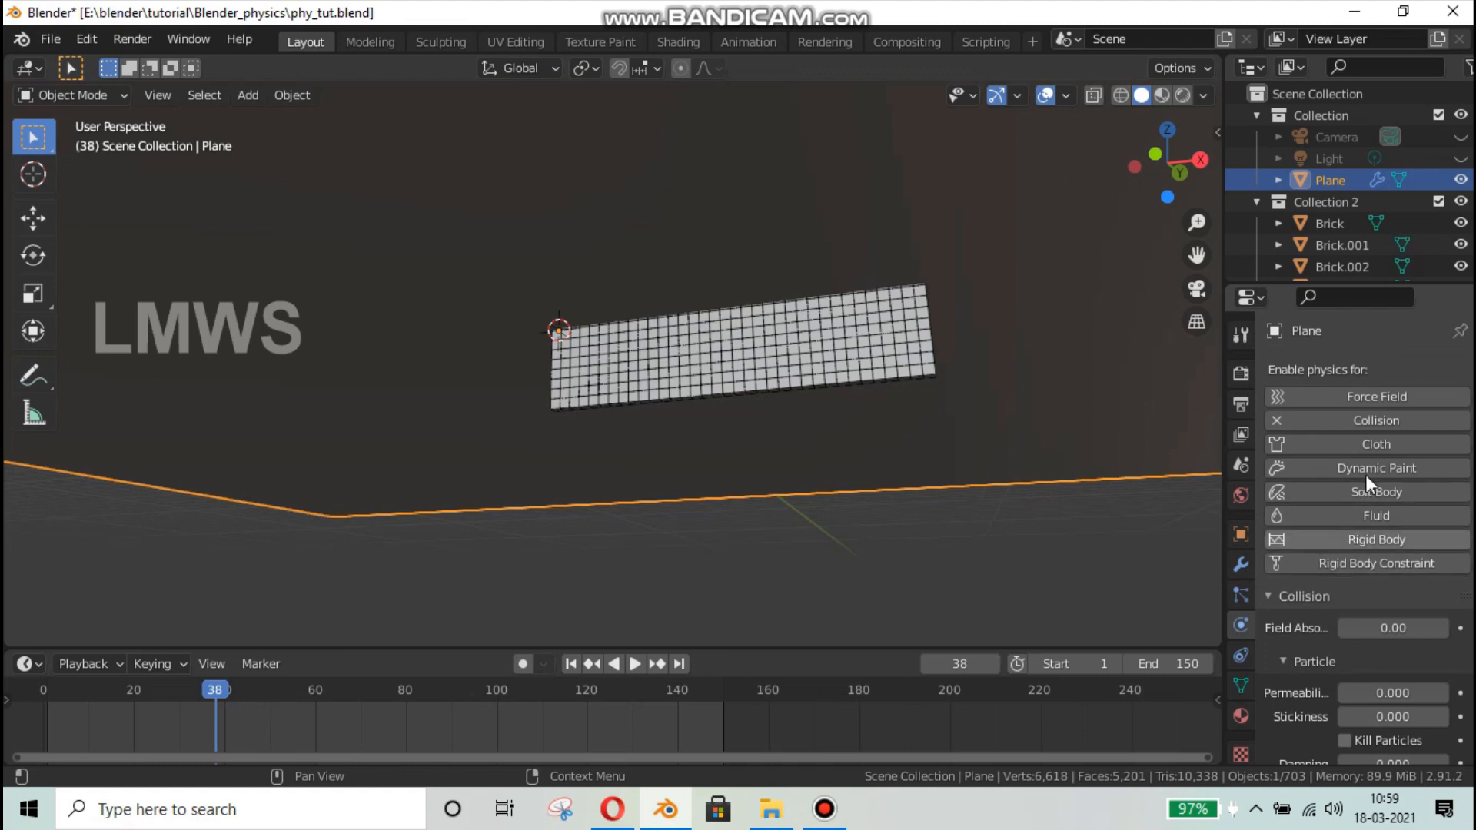
pyautogui.click(1374, 422)
pyautogui.click(1369, 540)
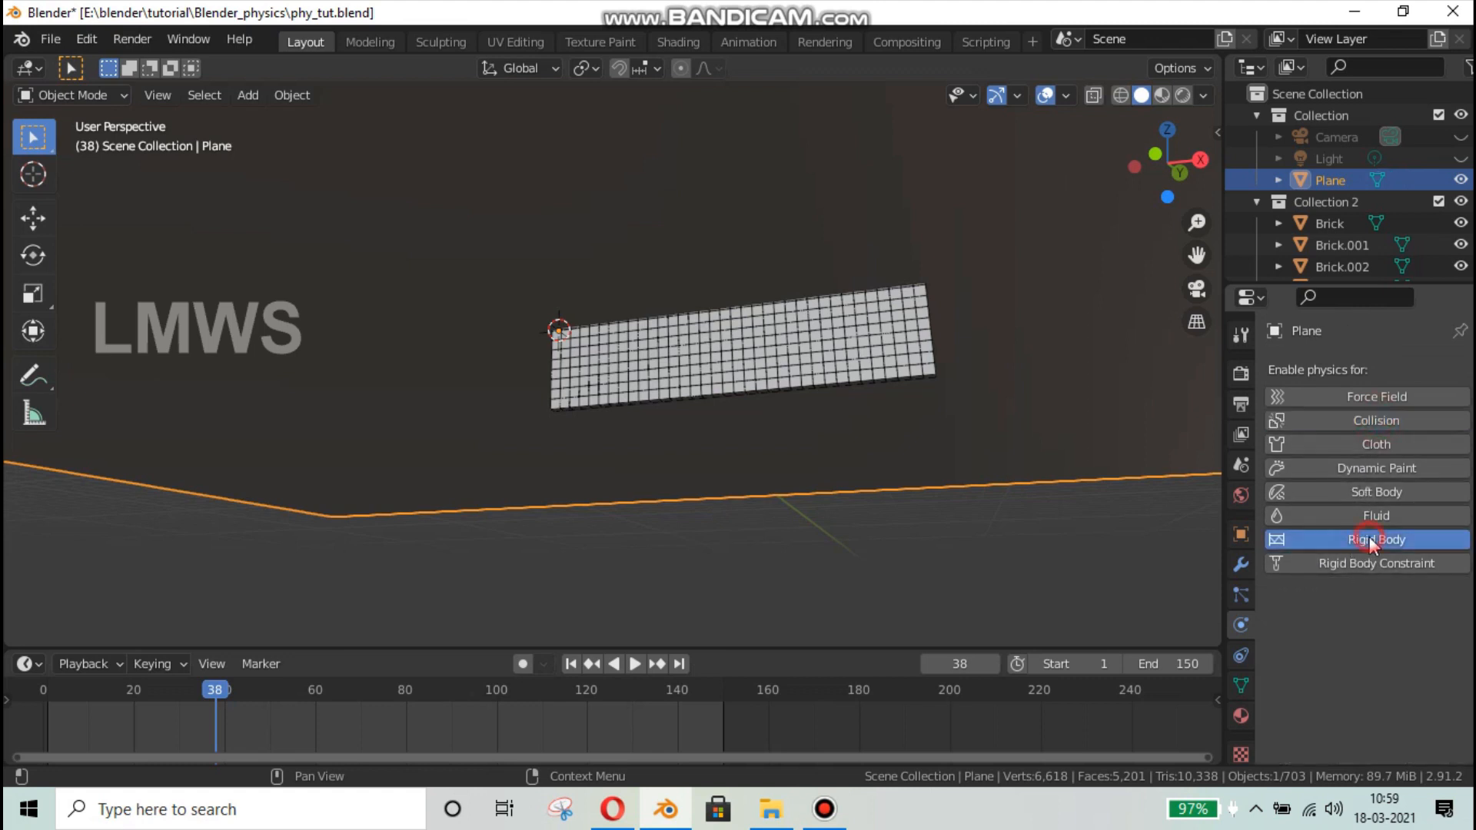
pyautogui.click(1381, 629)
pyautogui.click(1359, 675)
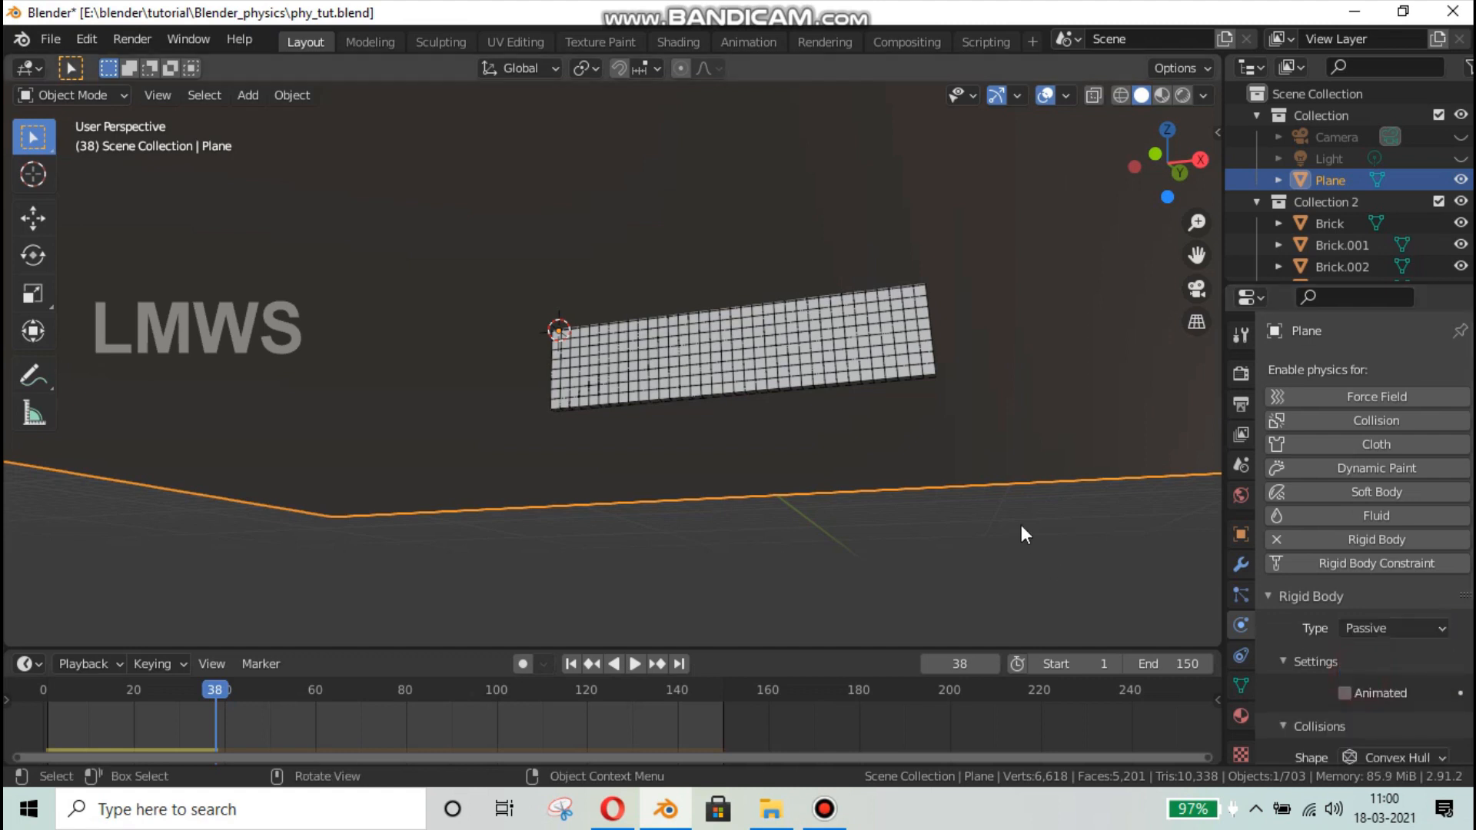
# - Set the ground plane's rigid body friction to 1.000 and play the simulation to test it
pyautogui.moveTo(1021, 525); pyautogui.dragTo(1316, 601, button='middle')
pyautogui.scroll(-5, 1319, 602)
pyautogui.moveTo(1384, 665); pyautogui.dragTo(1449, 669)
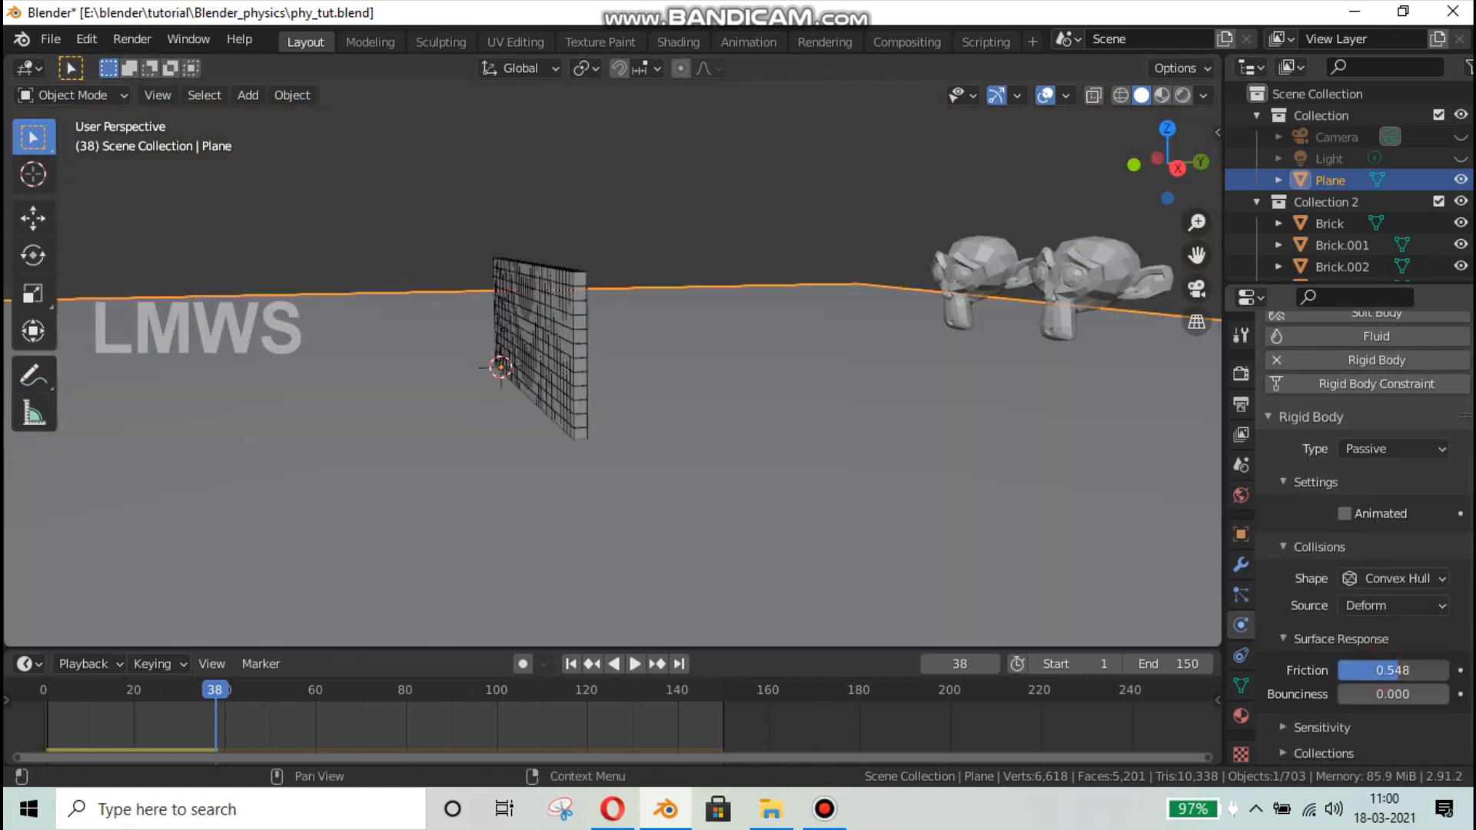
pyautogui.press('space')
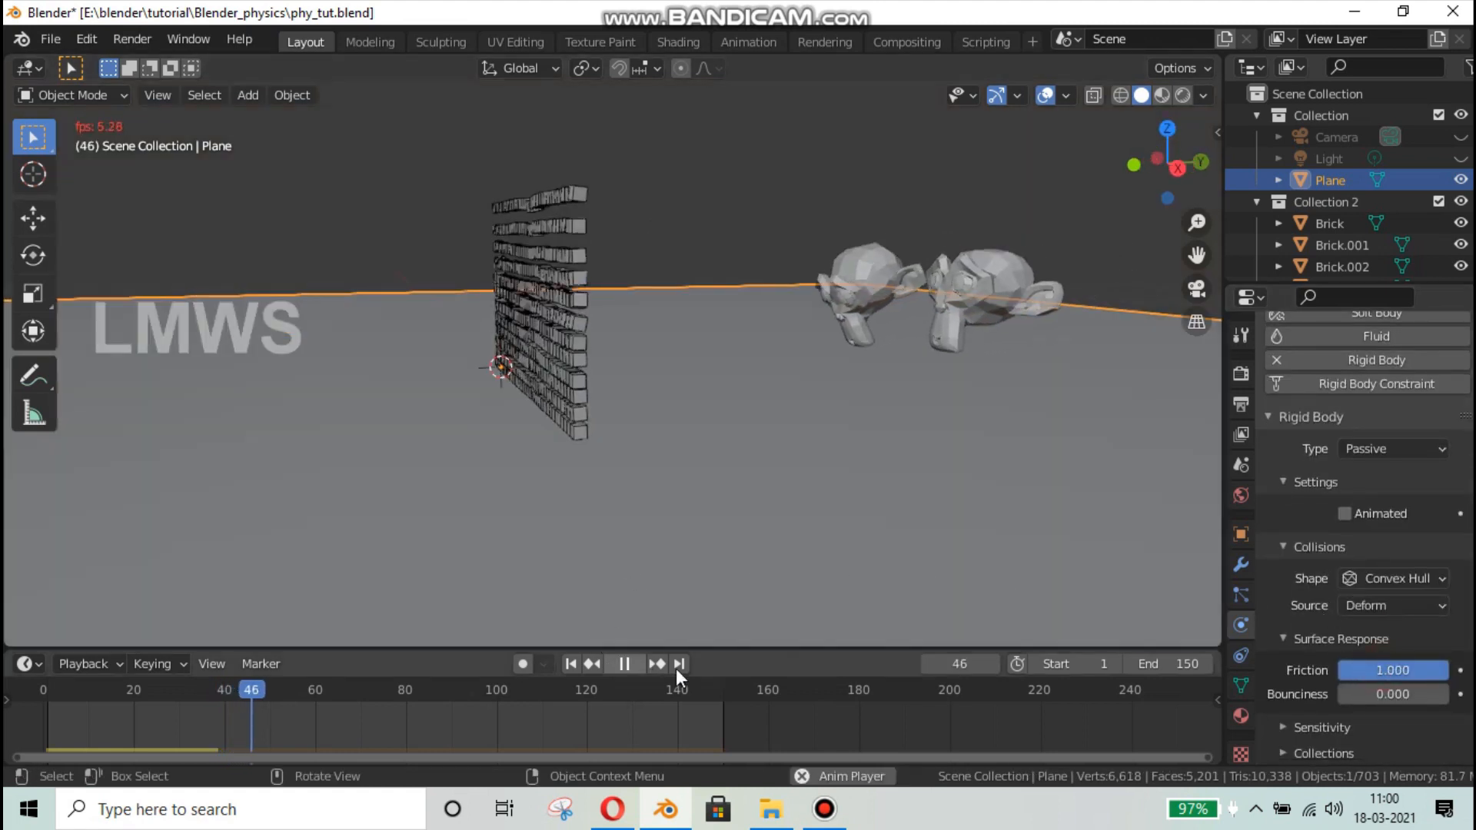
pyautogui.click(702, 686)
pyautogui.moveTo(594, 538); pyautogui.dragTo(652, 550, button='middle')
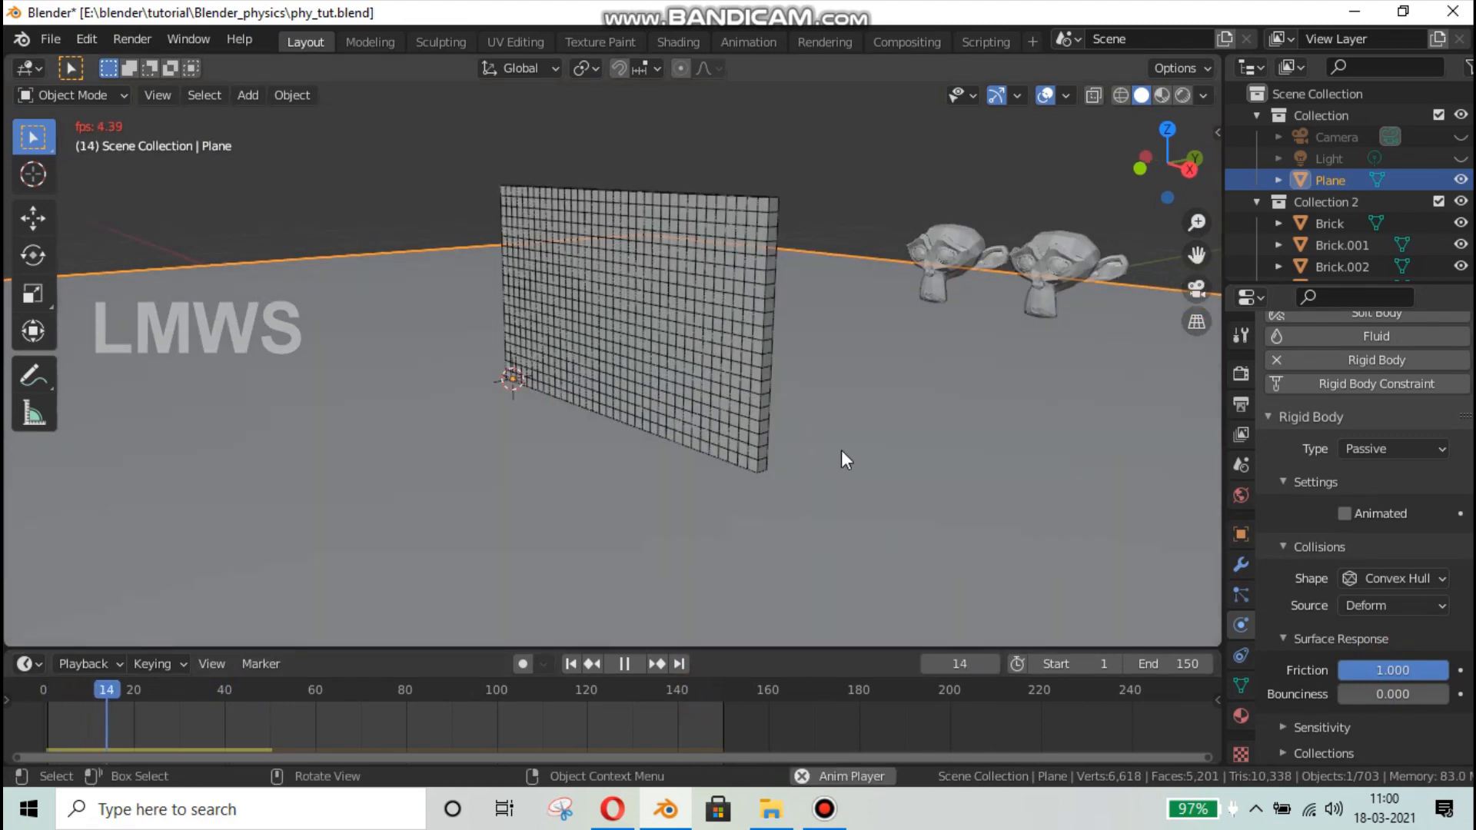
# - Stop playback and replace the duplicated monkey head's Rigid Body physics with Collision physics
pyautogui.click(1067, 255)
pyautogui.press('space')
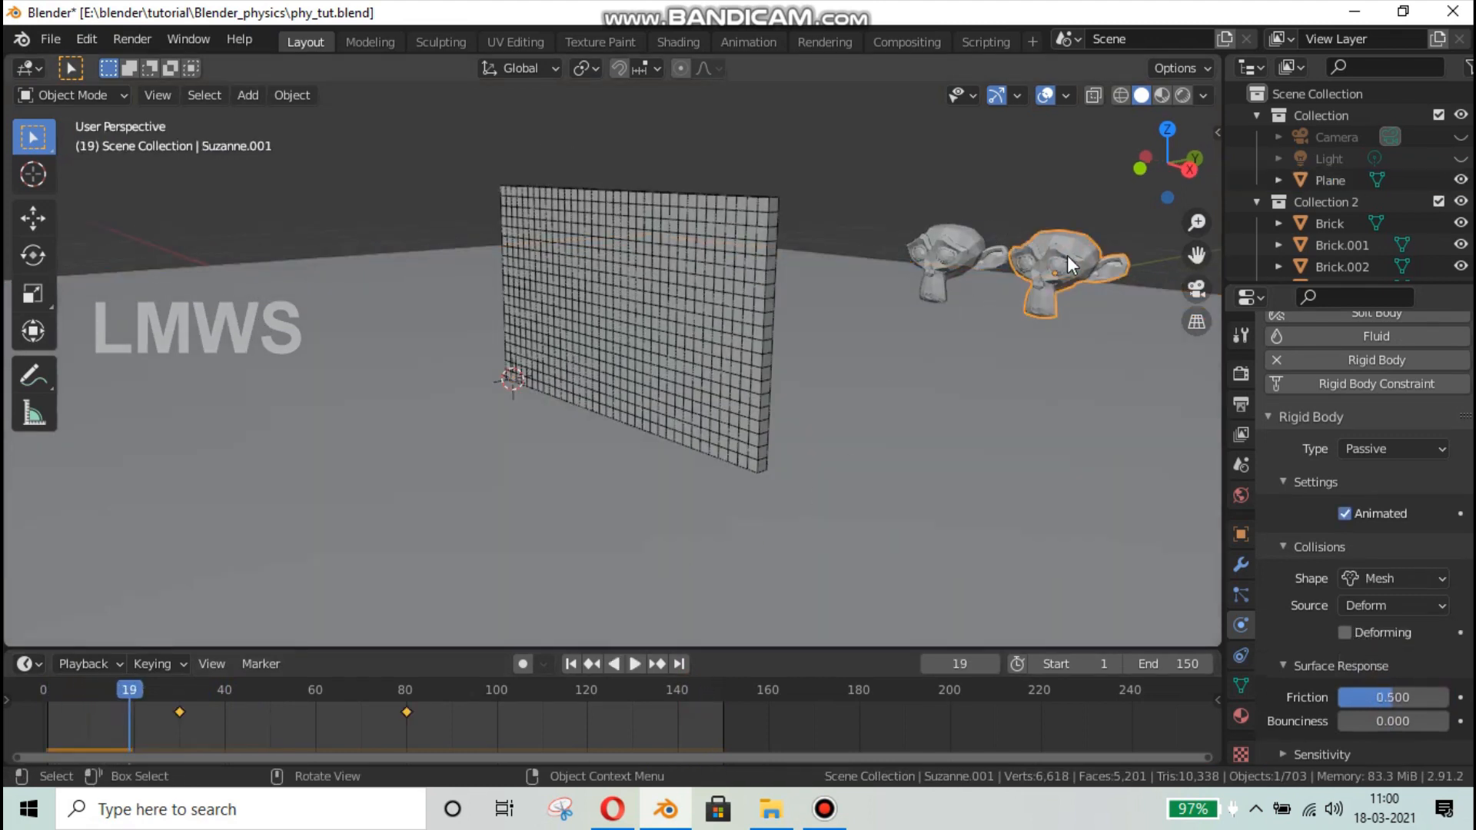
pyautogui.scroll(4, 1311, 472)
pyautogui.click(1364, 490)
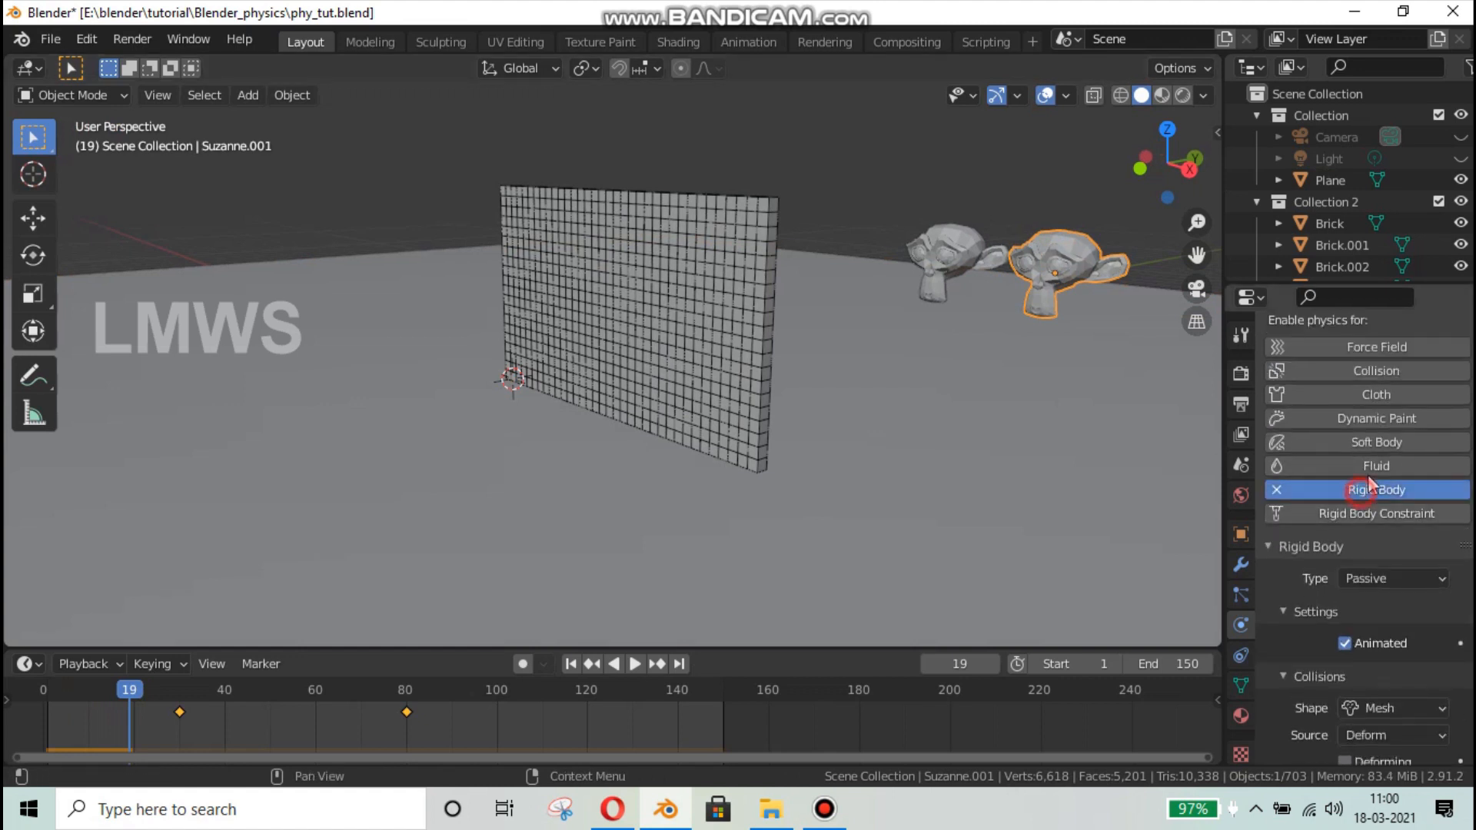
pyautogui.click(1377, 420)
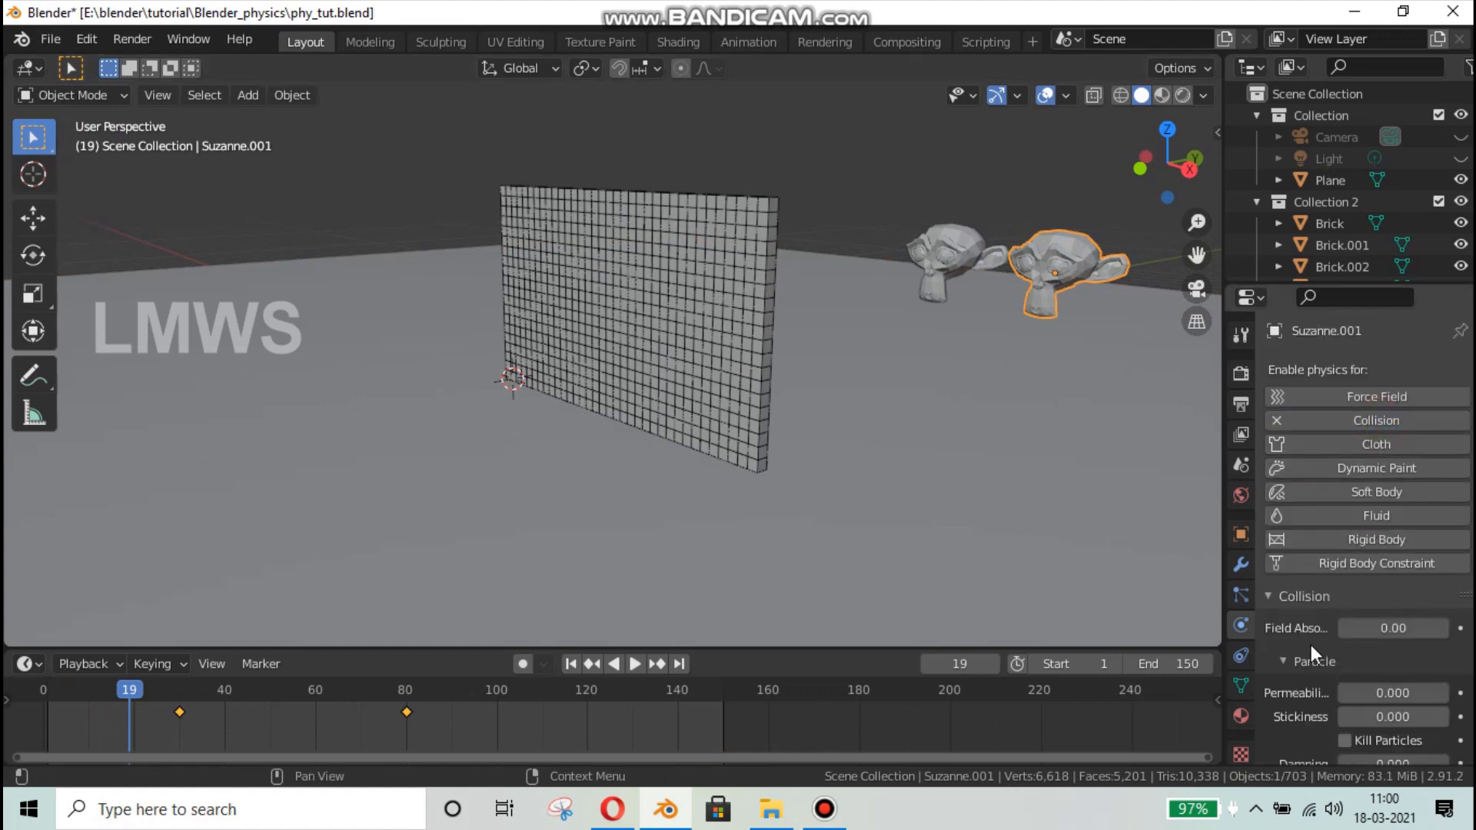
pyautogui.scroll(-5, 1309, 644)
# - Play the simulation past frame 80 to check how both heads hit the wall
pyautogui.press('space')
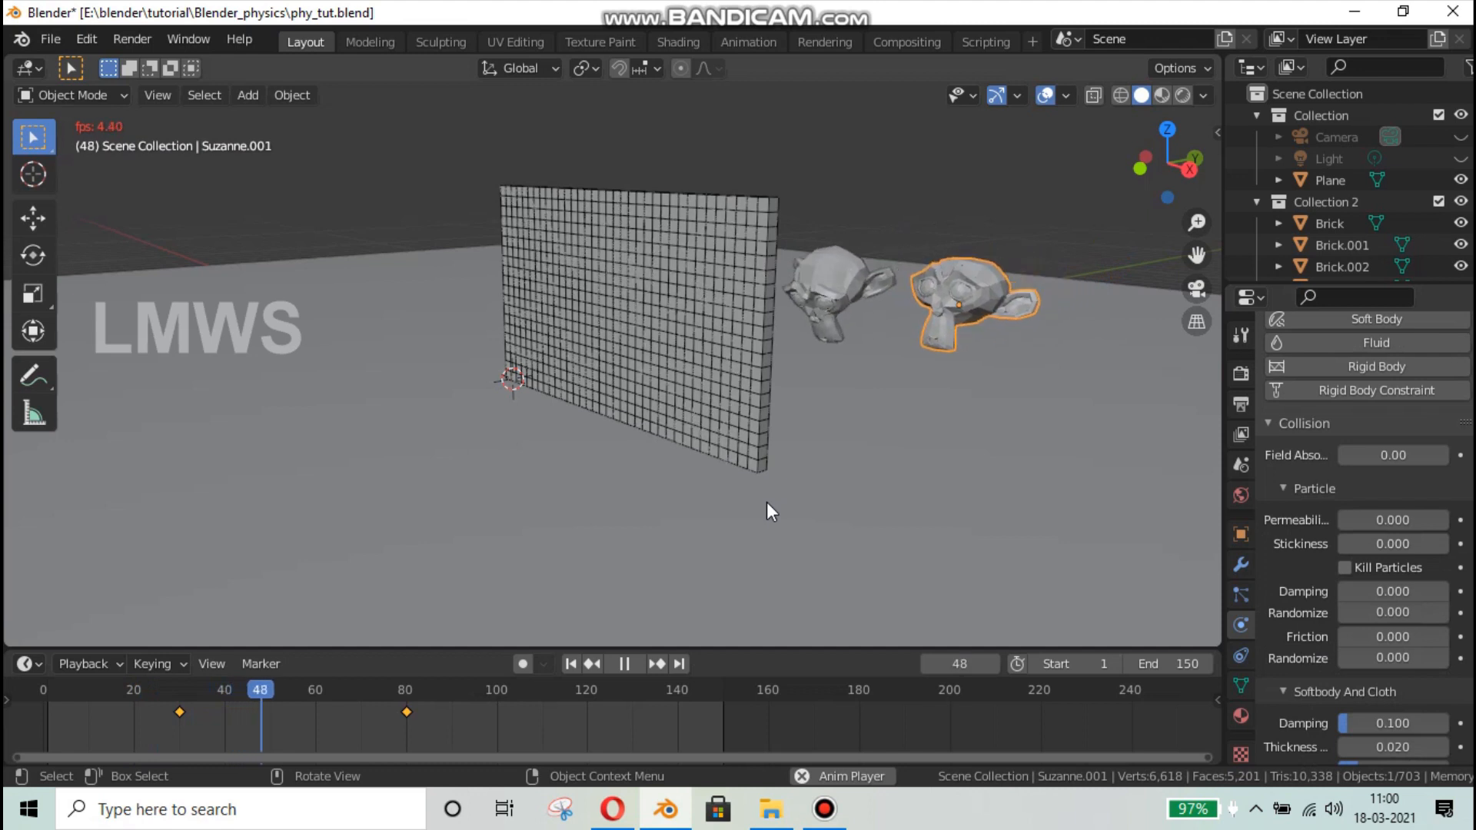
pyautogui.moveTo(1008, 464); pyautogui.dragTo(988, 472, button='middle')
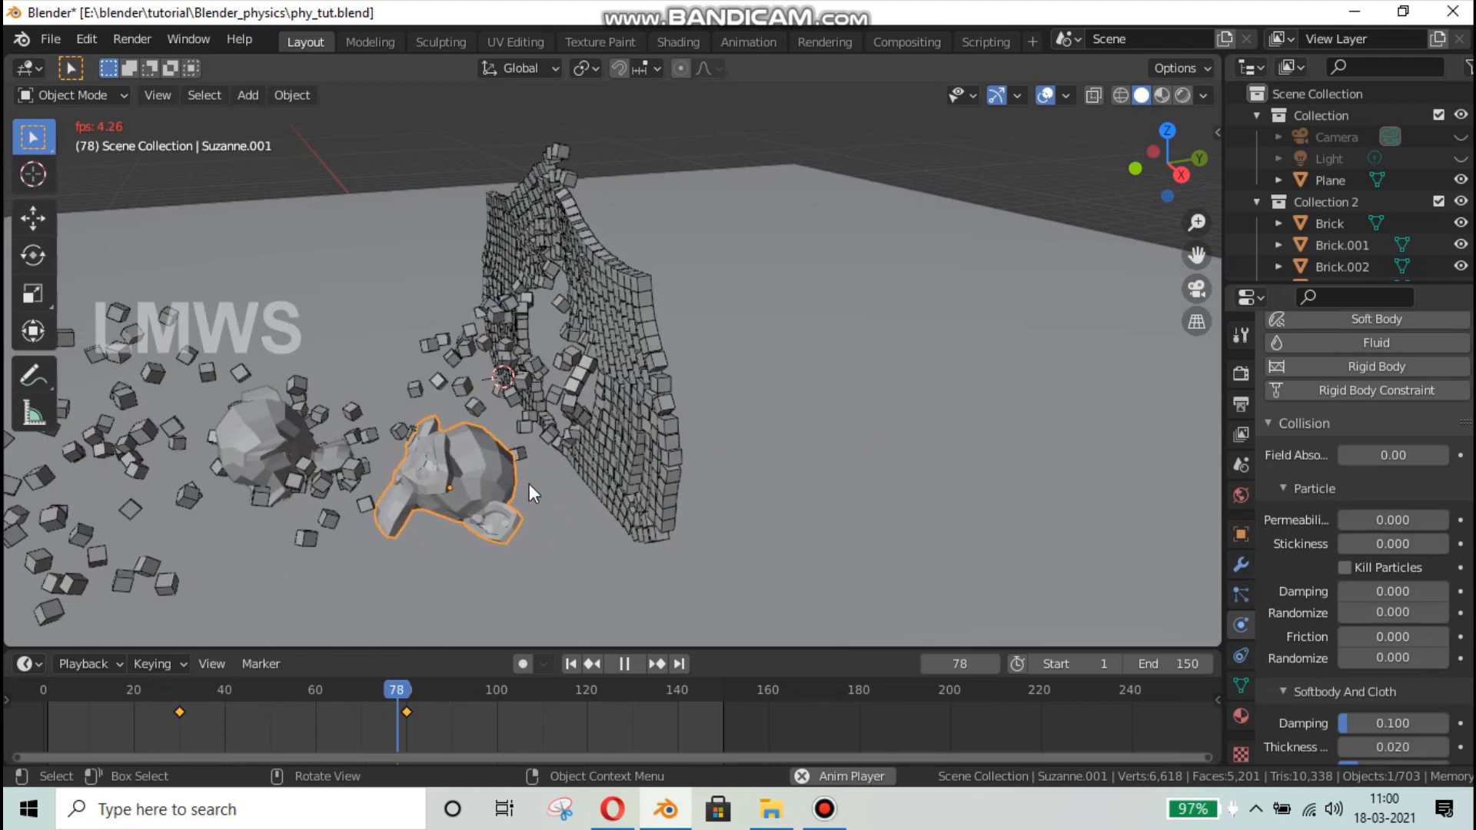
pyautogui.moveTo(529, 483); pyautogui.dragTo(566, 481, button='middle')
pyautogui.press('space')
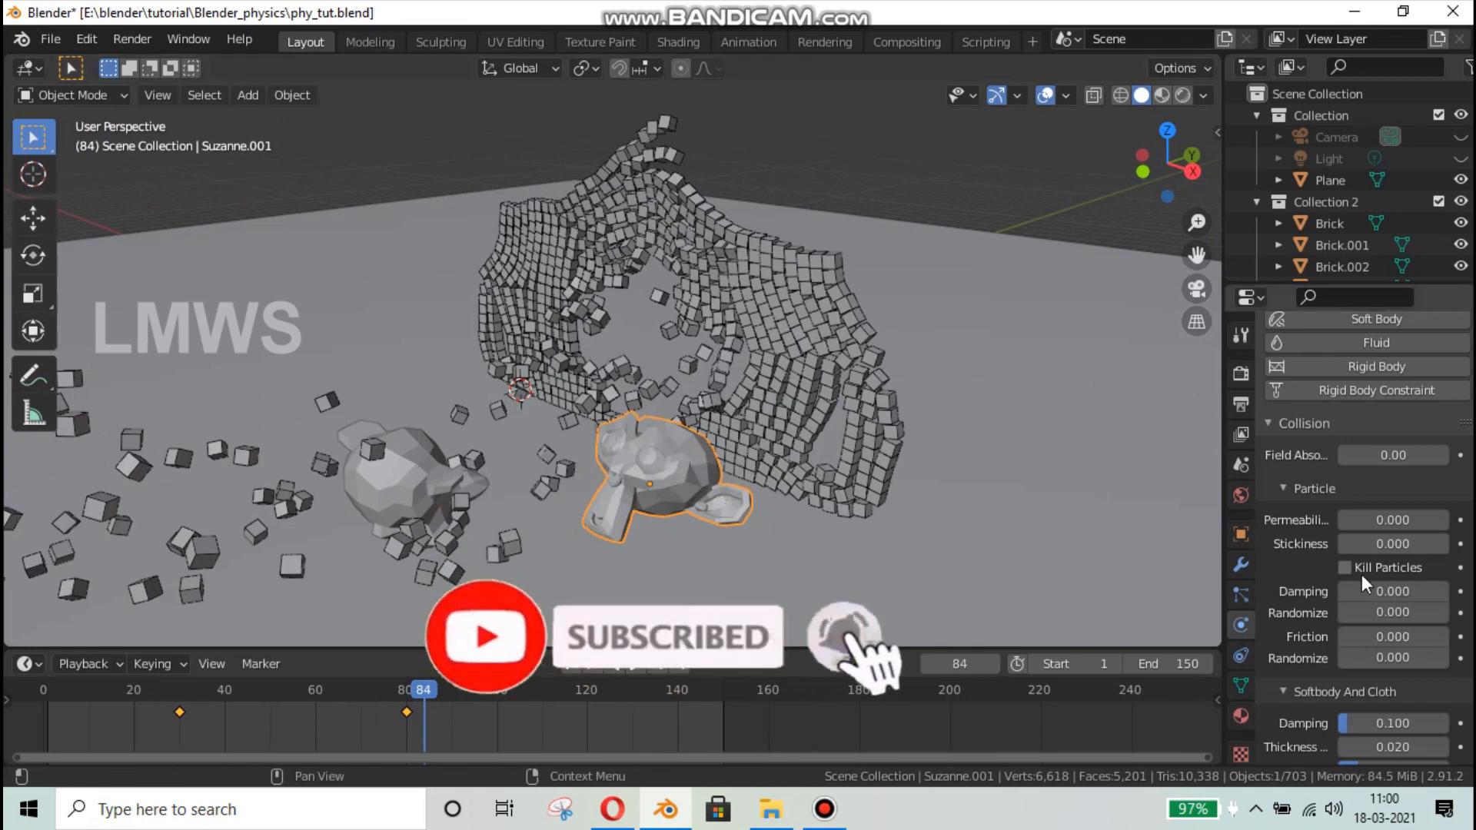
# - Remove Collision physics from the duplicated head and add Rigid Body physics with the type Passive
pyautogui.scroll(5, 1330, 545)
pyautogui.click(1376, 419)
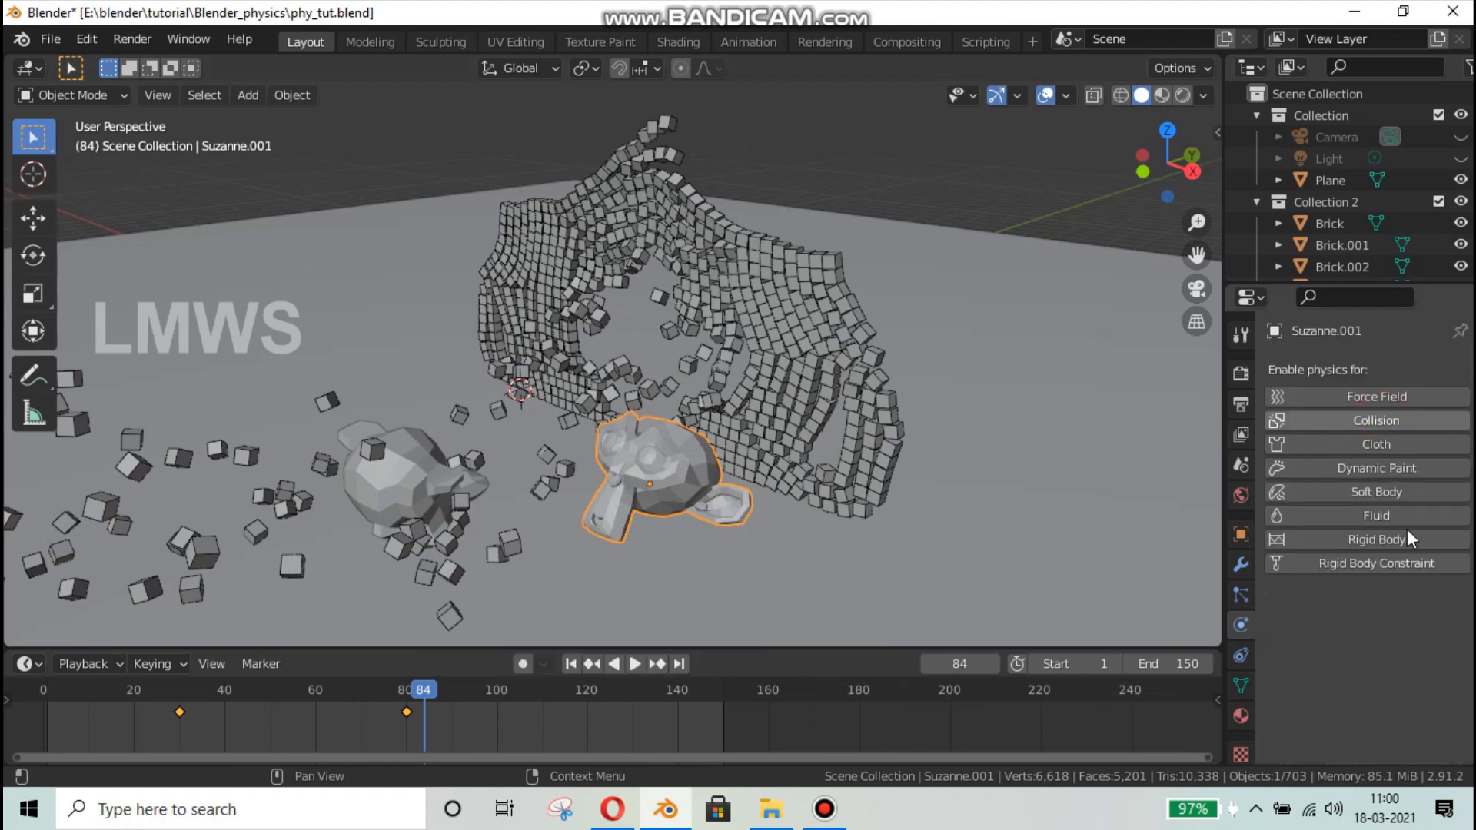
pyautogui.click(1377, 540)
pyautogui.scroll(-3, 1353, 584)
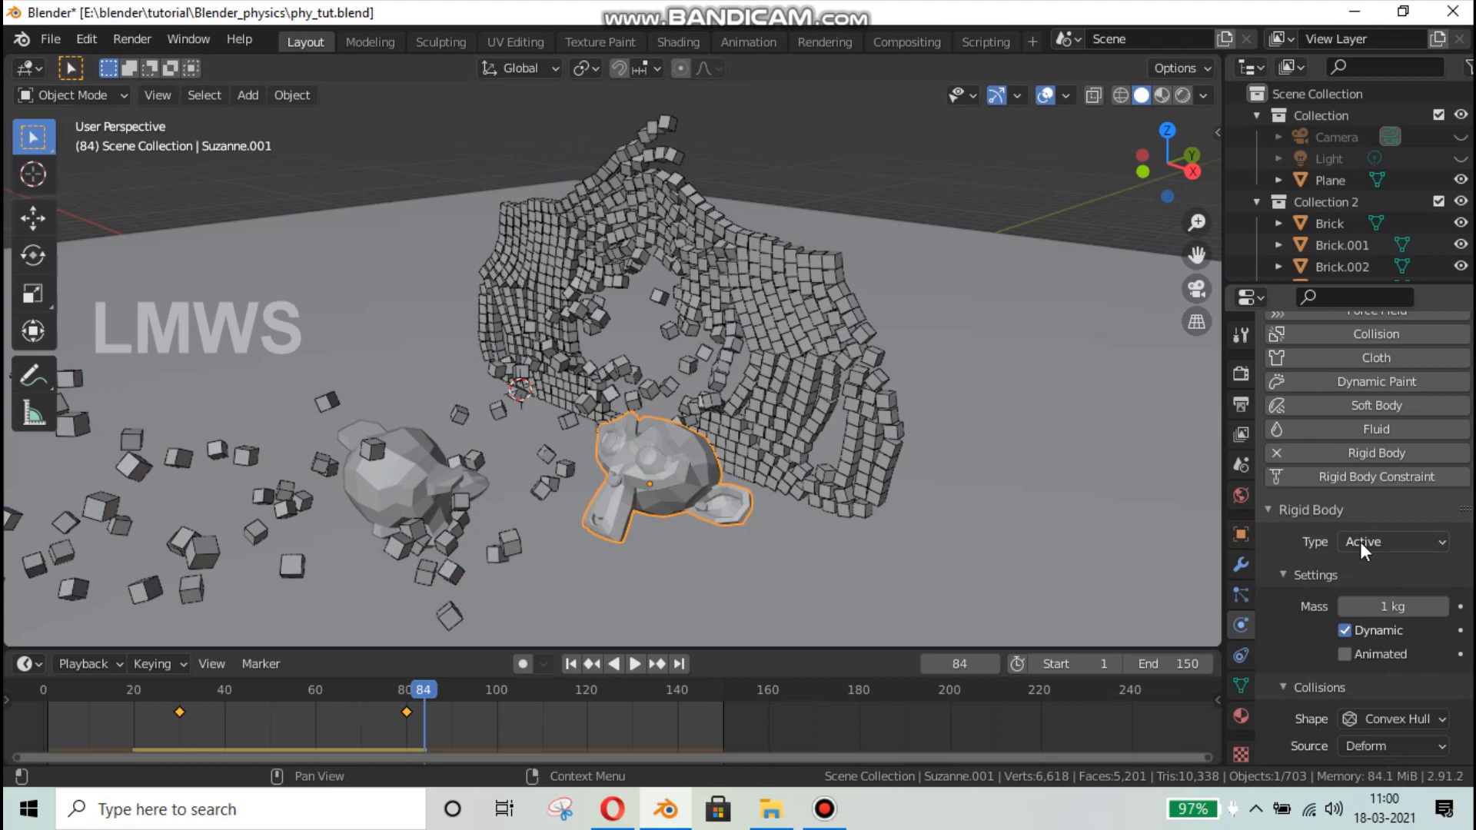
pyautogui.click(1364, 542)
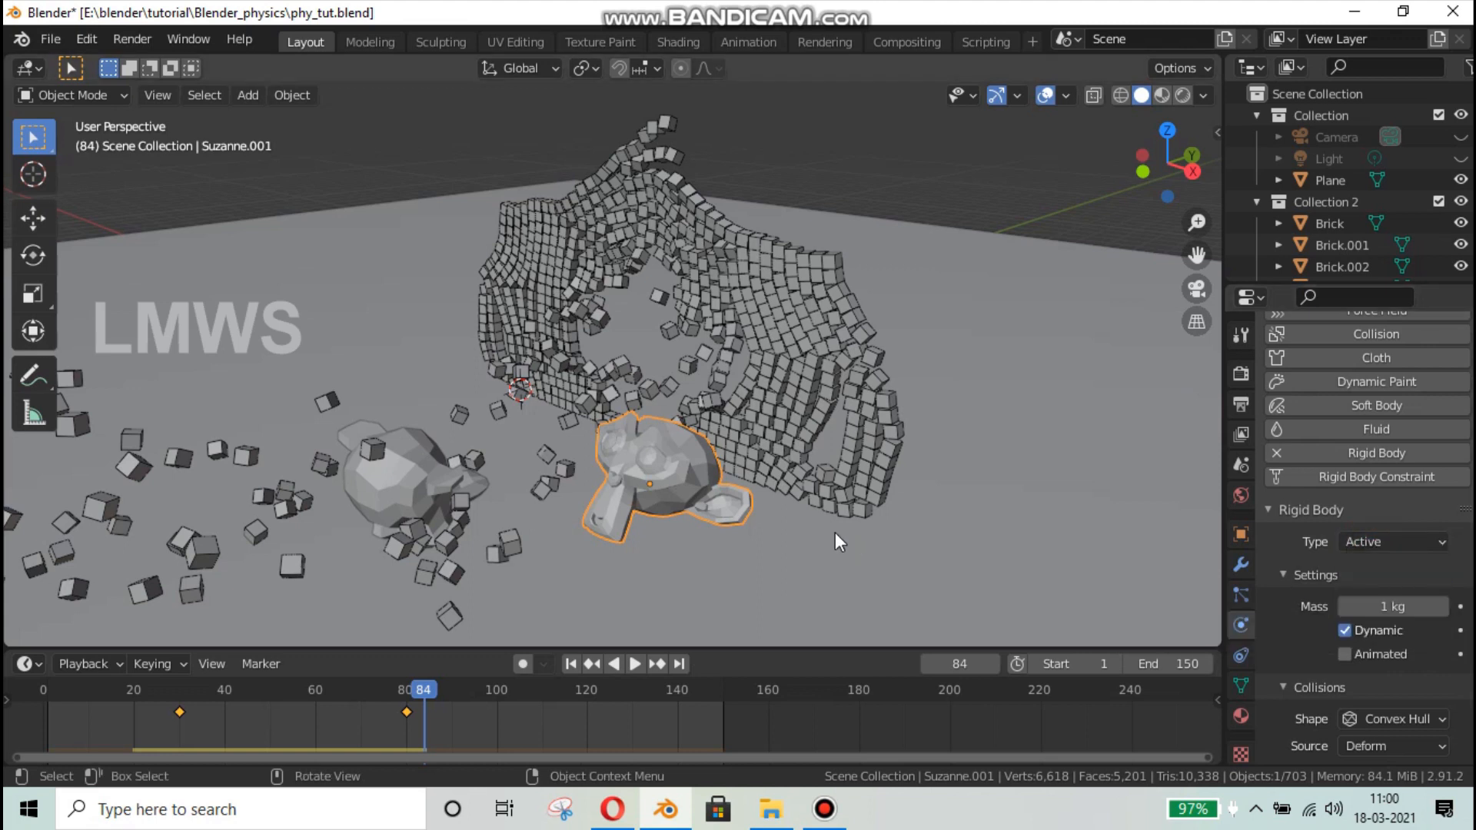
pyautogui.click(1390, 543)
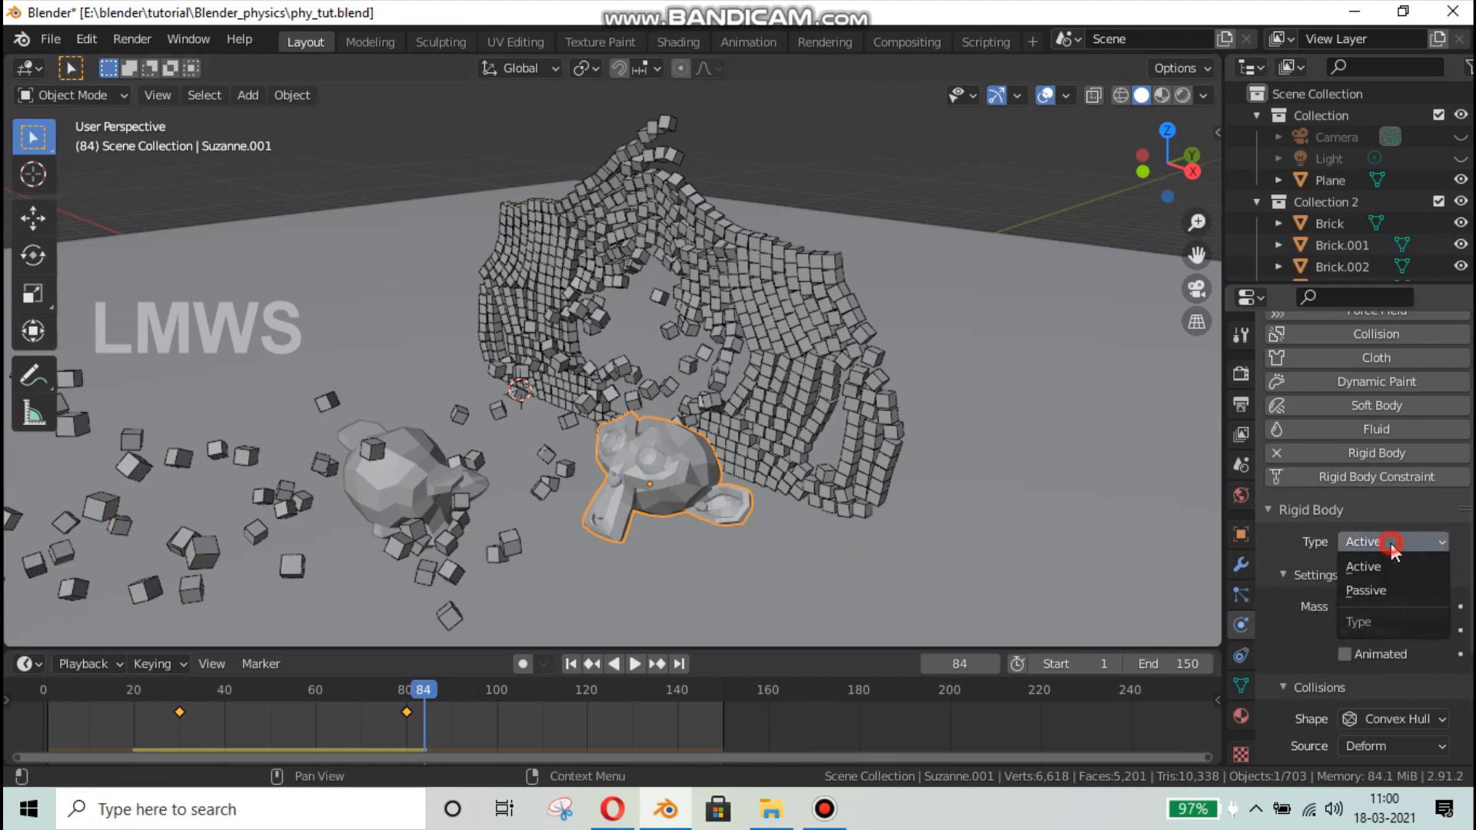
pyautogui.click(1355, 592)
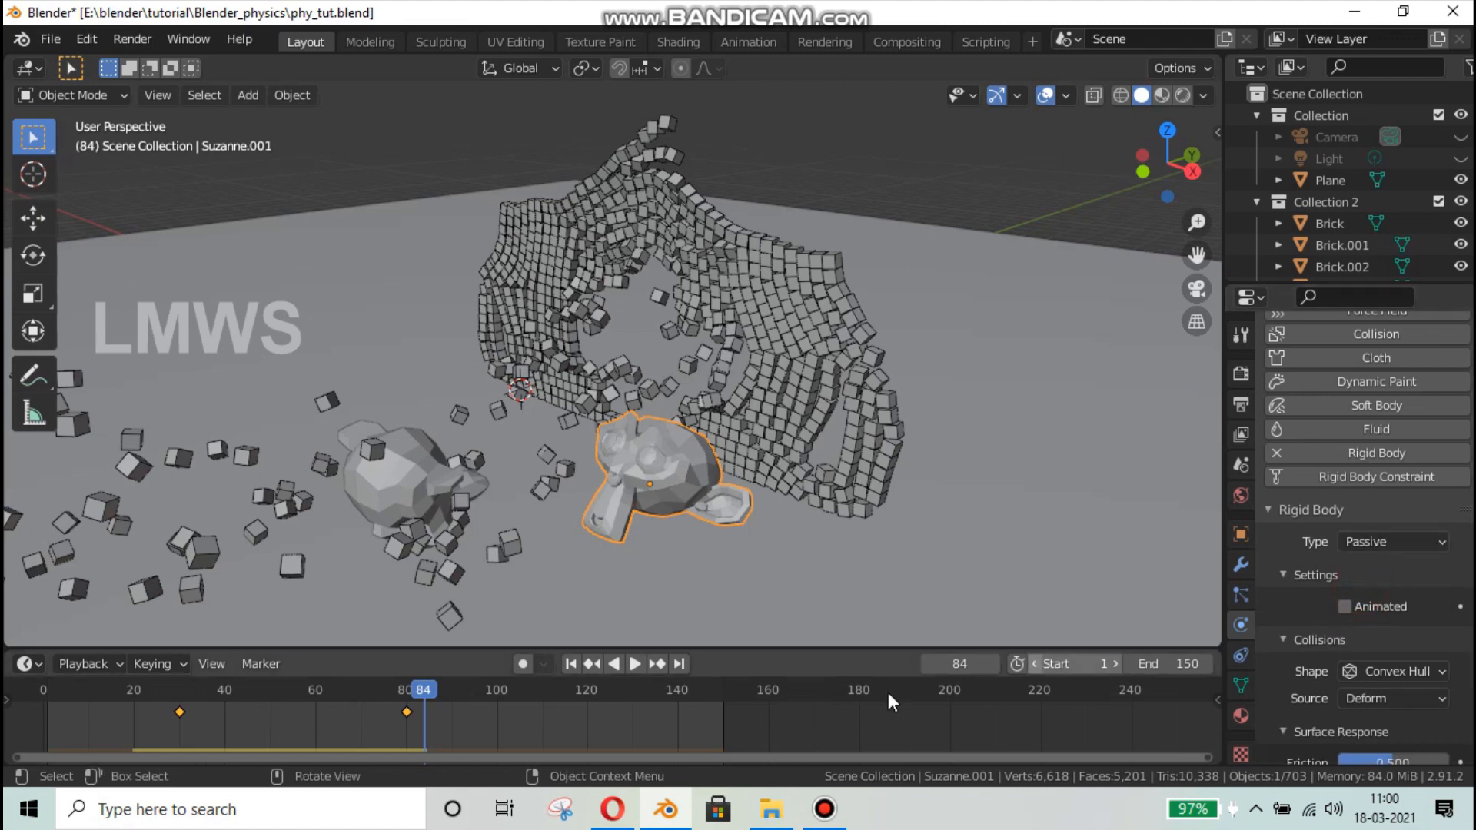
# - Play the simulation from the start and check how the duplicated head with the passive rigid body meets the bricks
pyautogui.press('space')
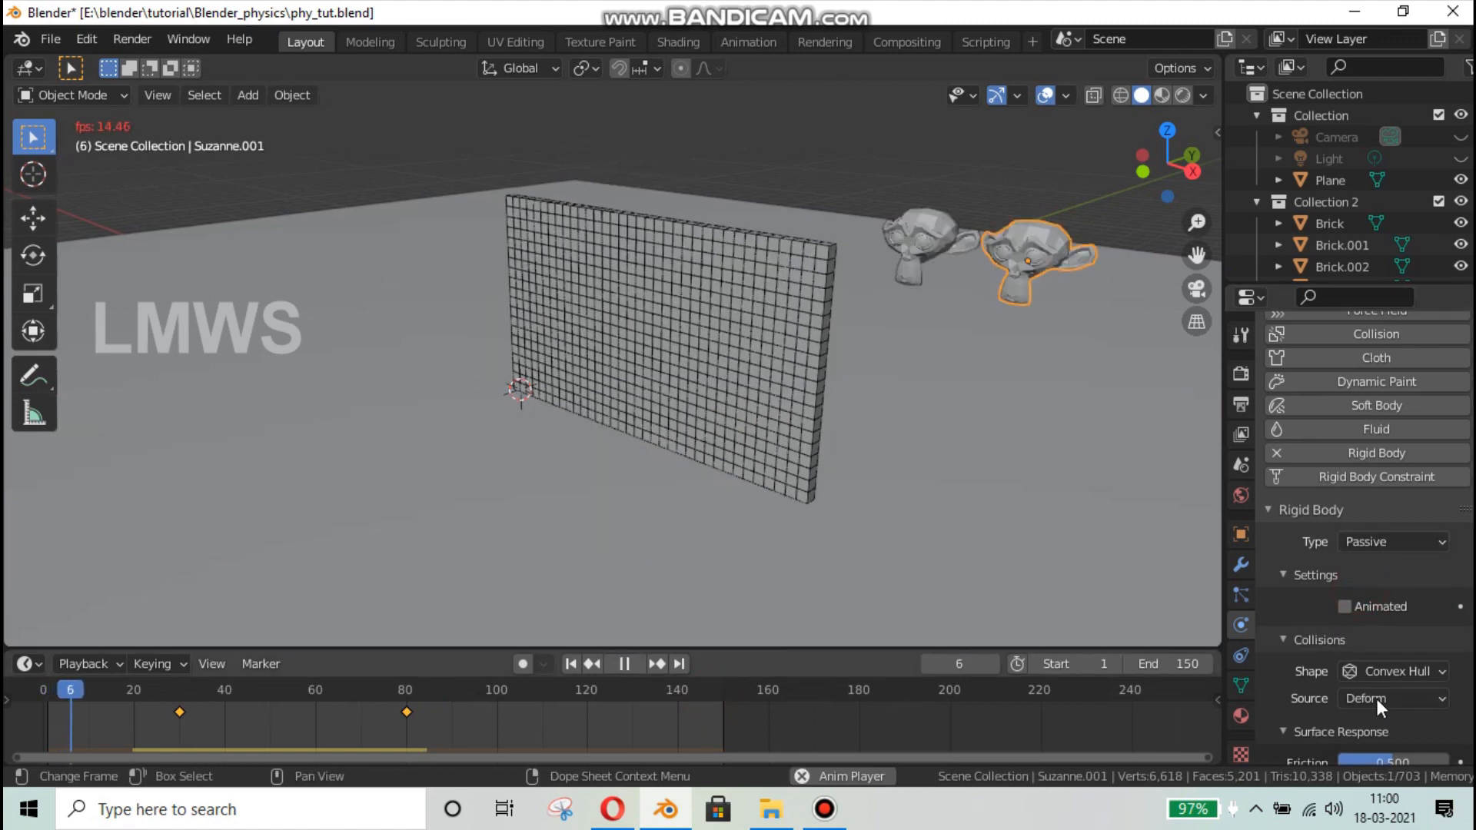
pyautogui.click(1391, 666)
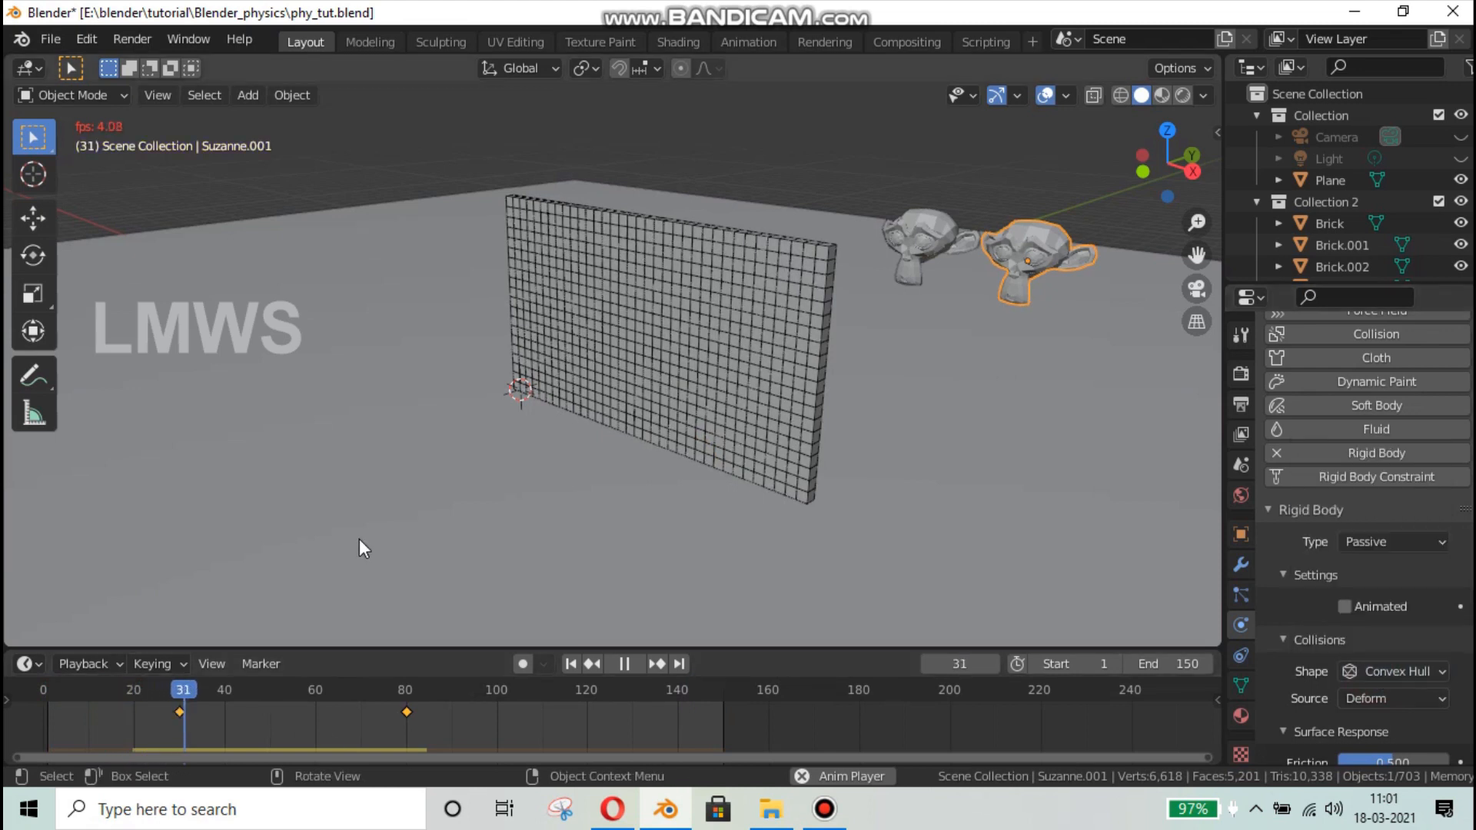
pyautogui.press('space')
pyautogui.click(1386, 671)
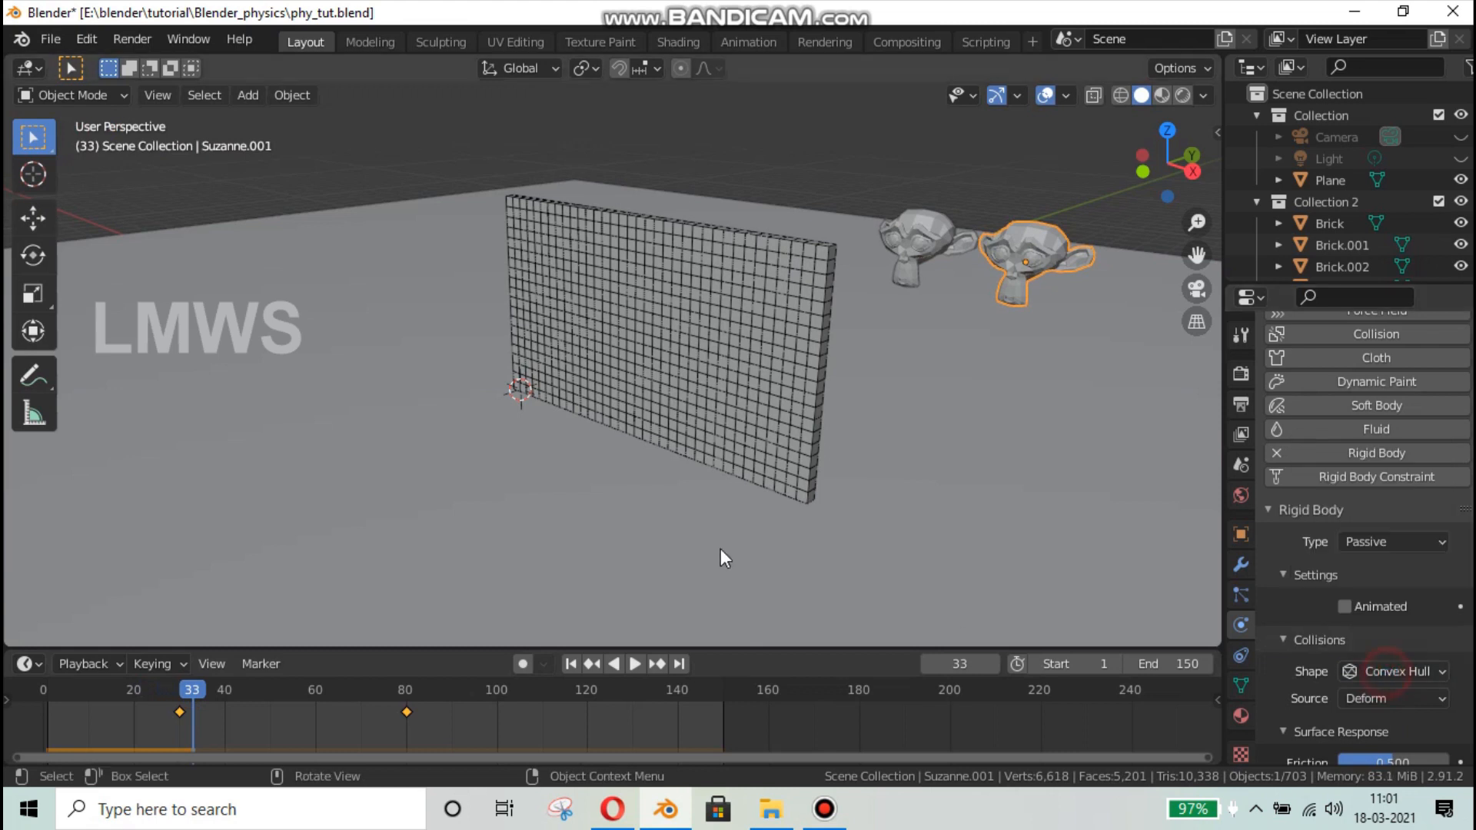
pyautogui.press('space')
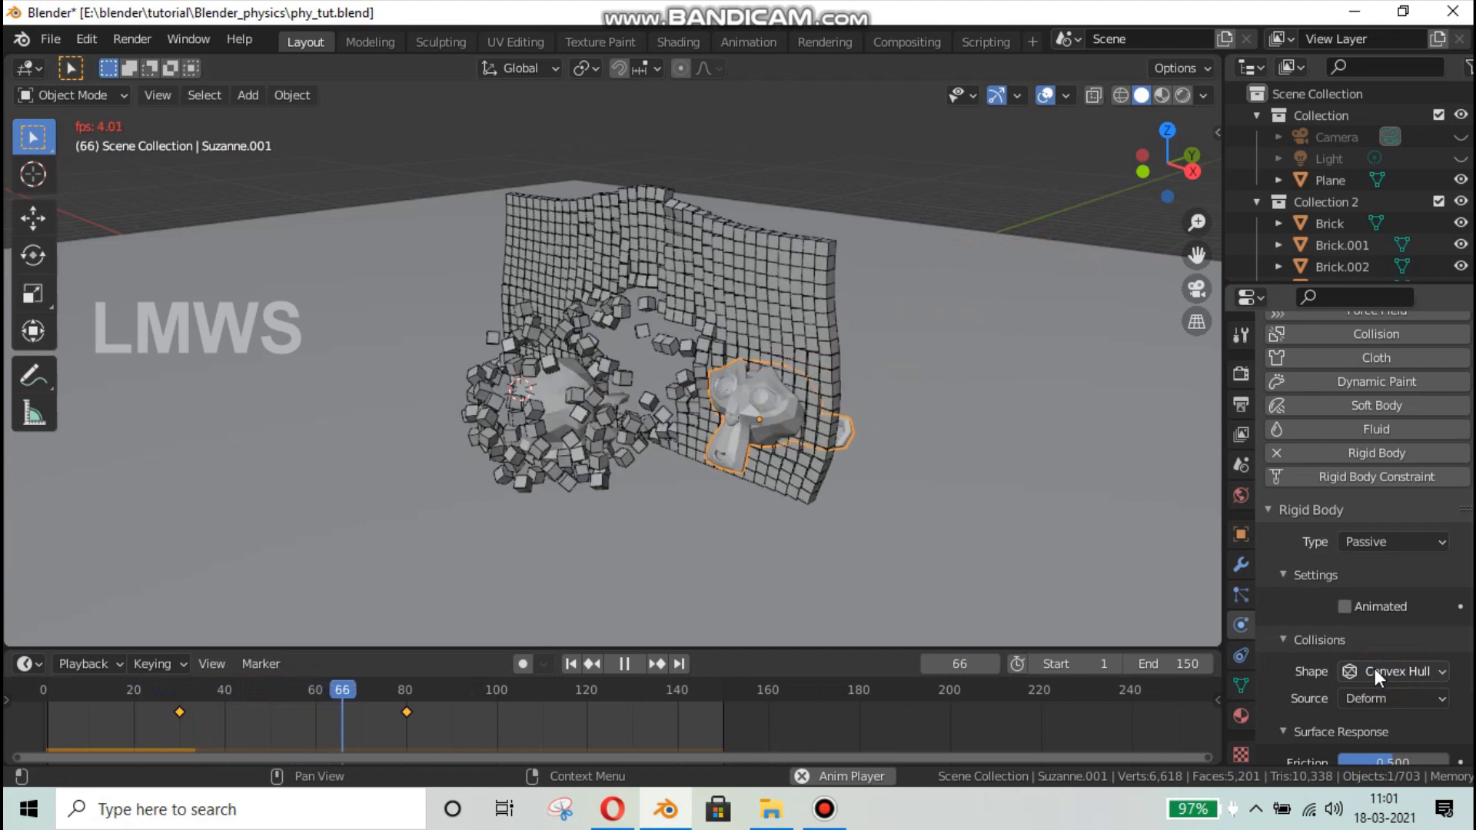
pyautogui.press('space')
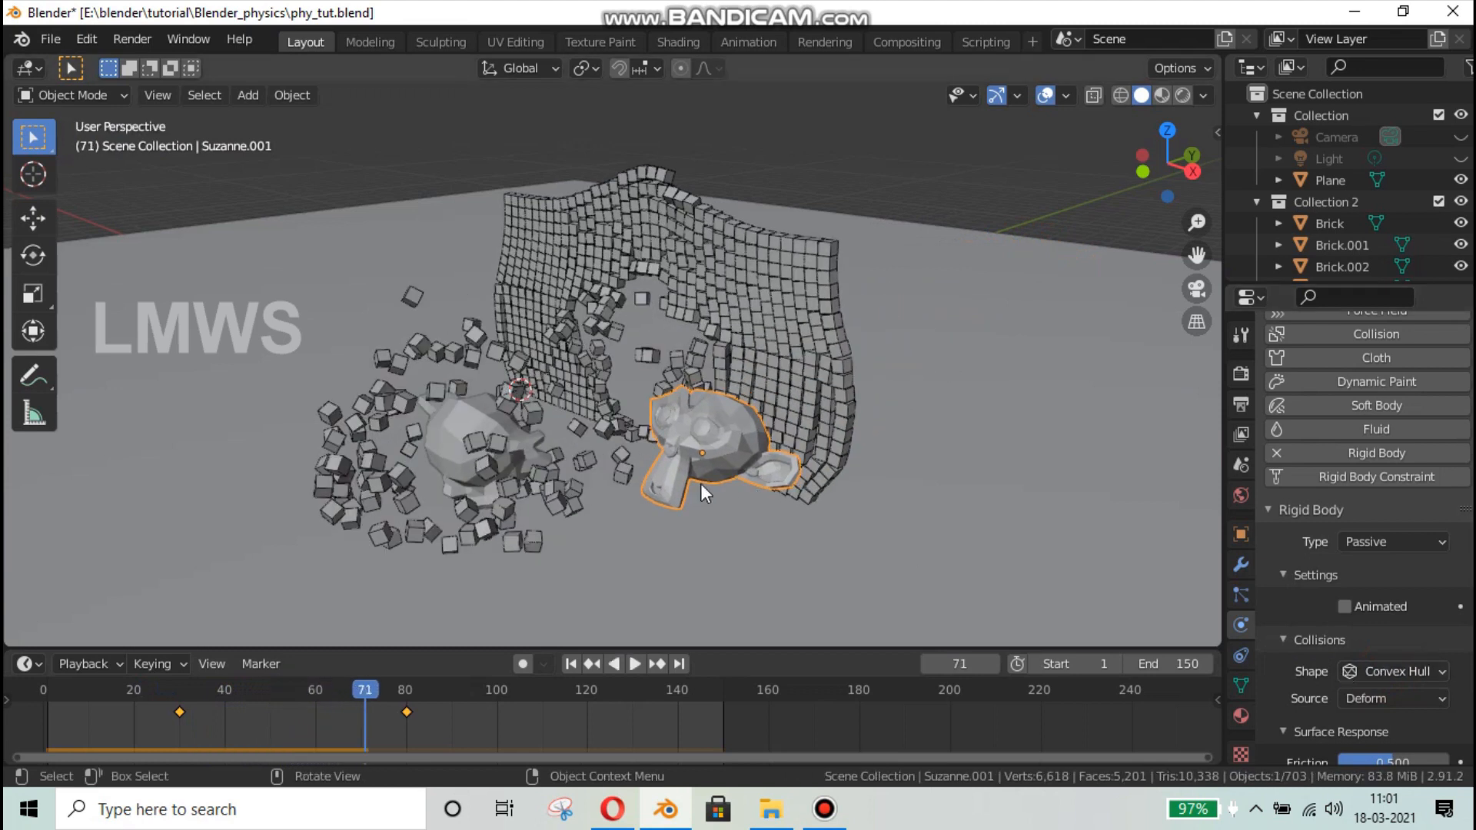
# - Delete the duplicated monkey head, select the original head and return to the start of the animation
pyautogui.click(601, 436)
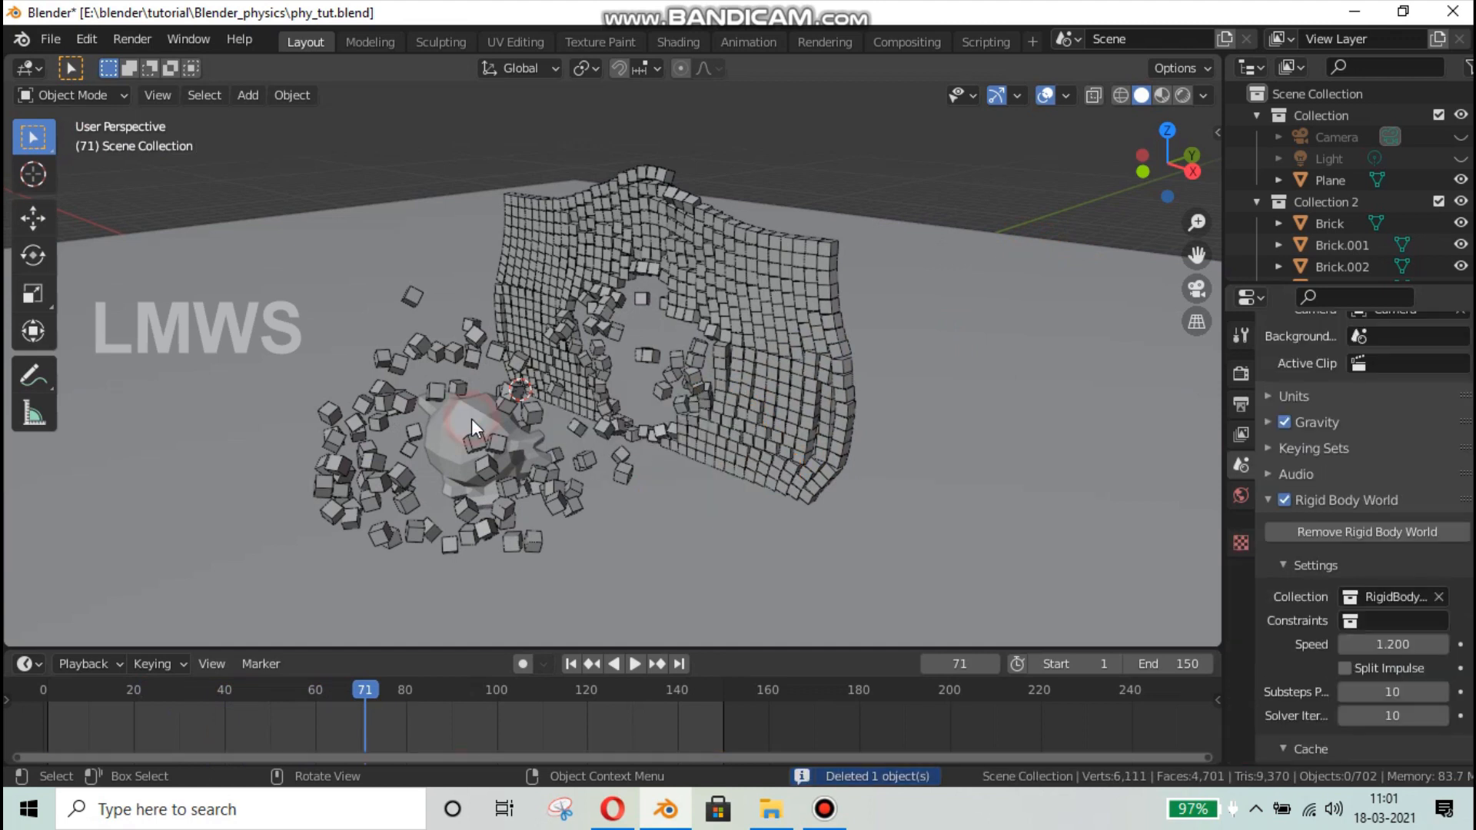
pyautogui.click(472, 418)
pyautogui.click(696, 687)
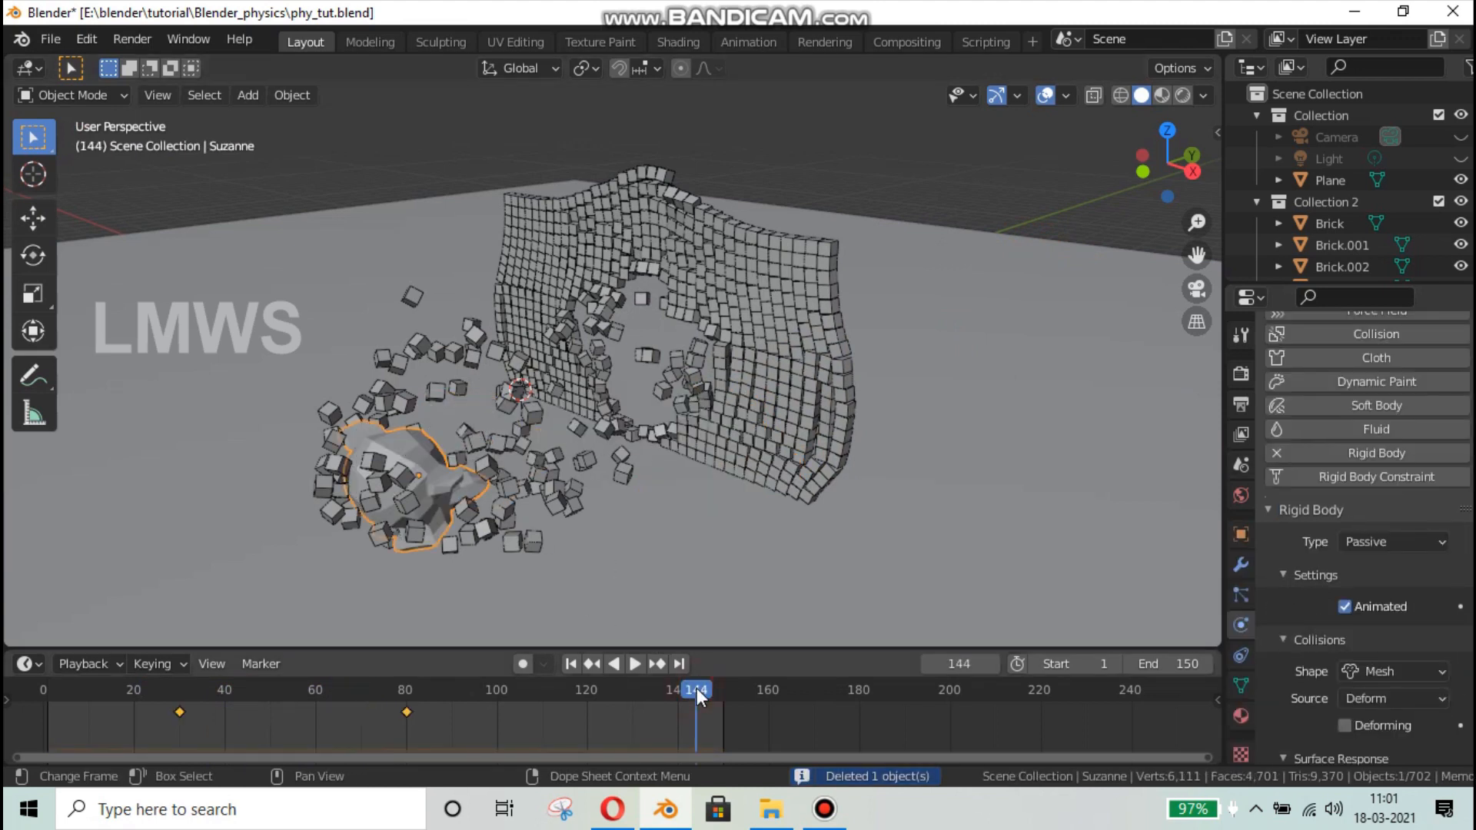
pyautogui.press('space')
pyautogui.press('space')
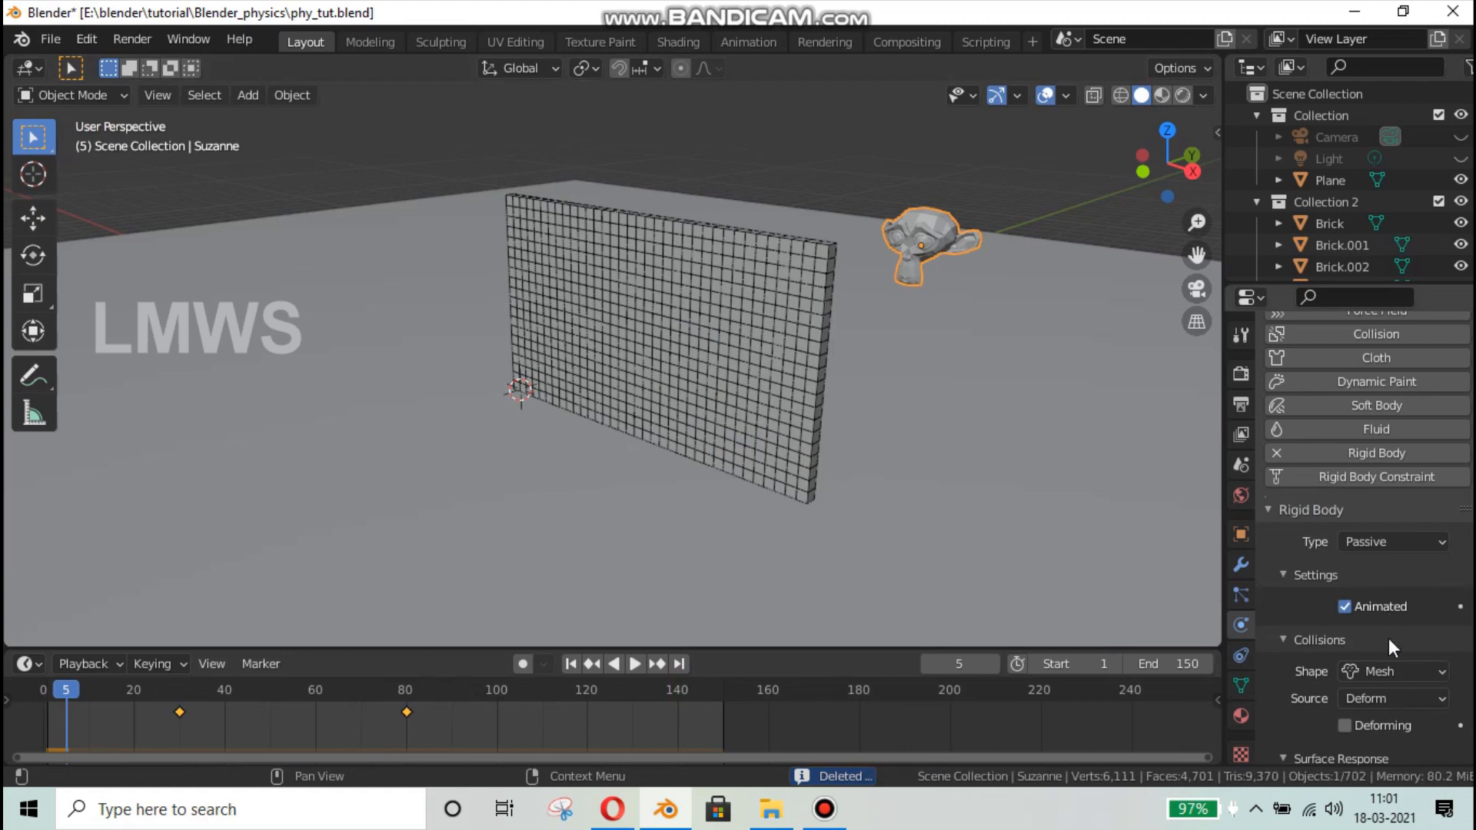
# - Set the original monkey head's collision shape to Sphere and play the simulation from a side view
pyautogui.click(1384, 673)
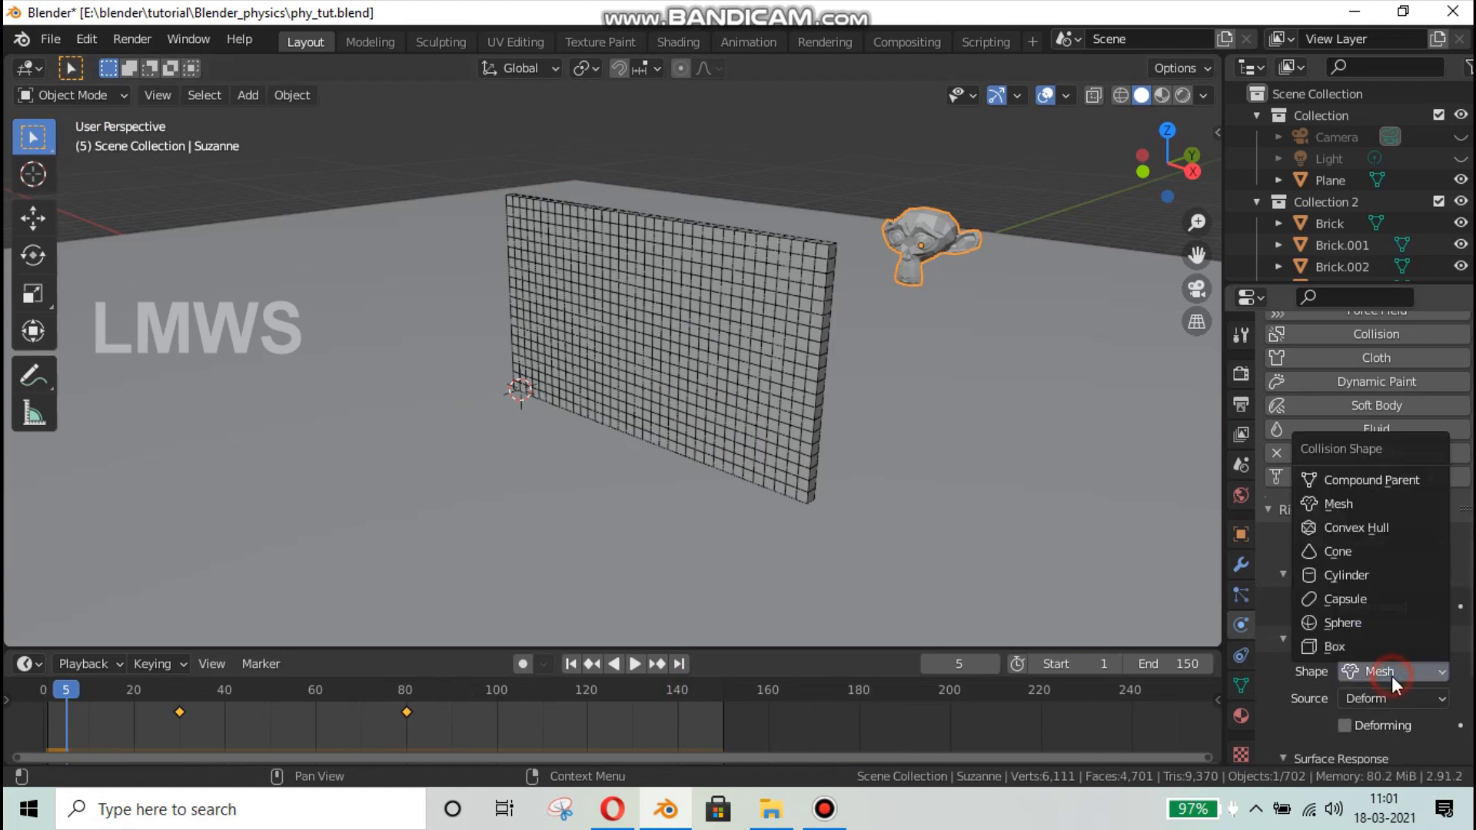
pyautogui.click(1344, 621)
pyautogui.moveTo(947, 445); pyautogui.dragTo(873, 445, button='middle')
pyautogui.press('space')
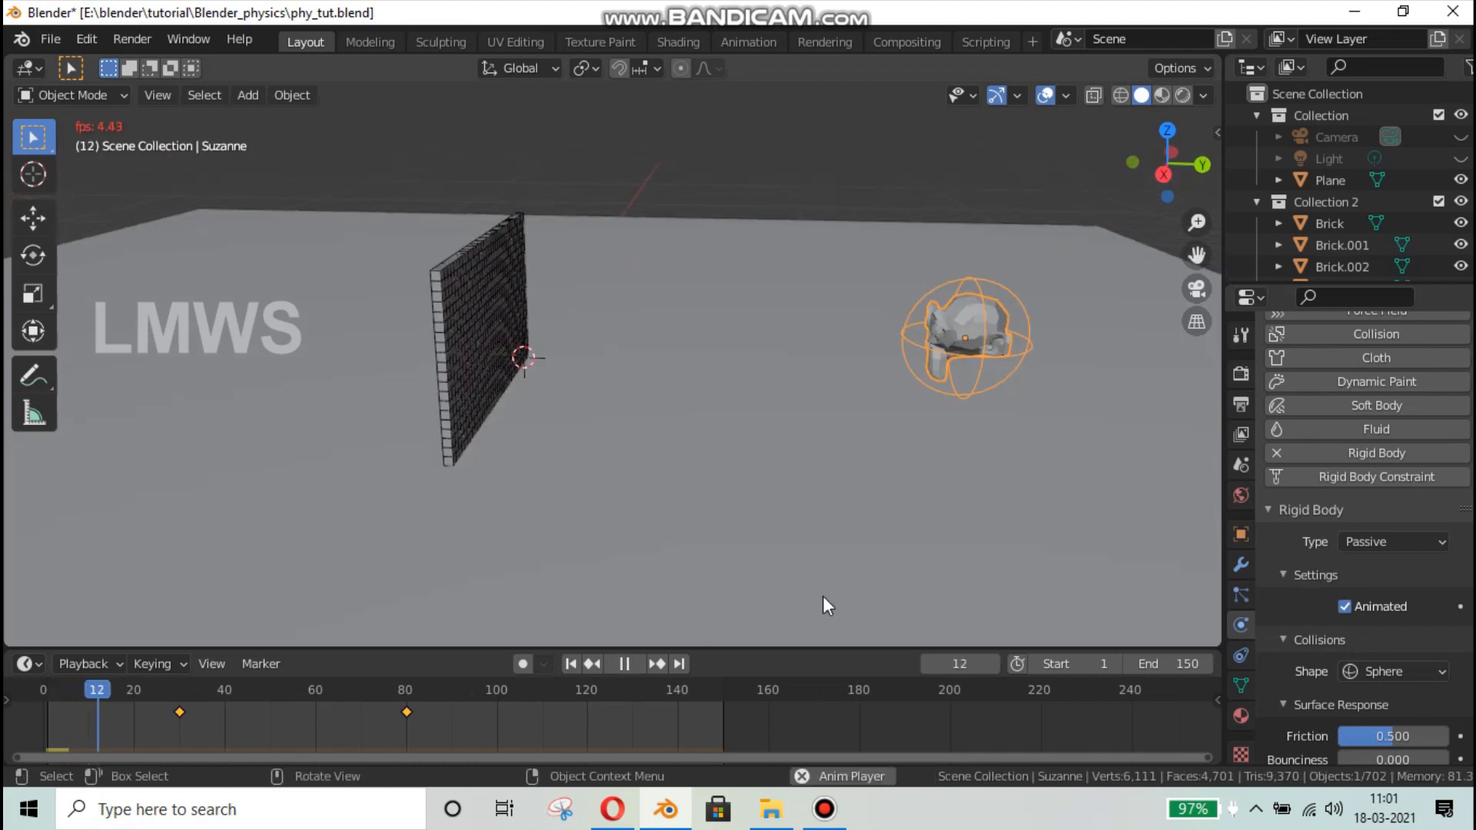
pyautogui.click(711, 694)
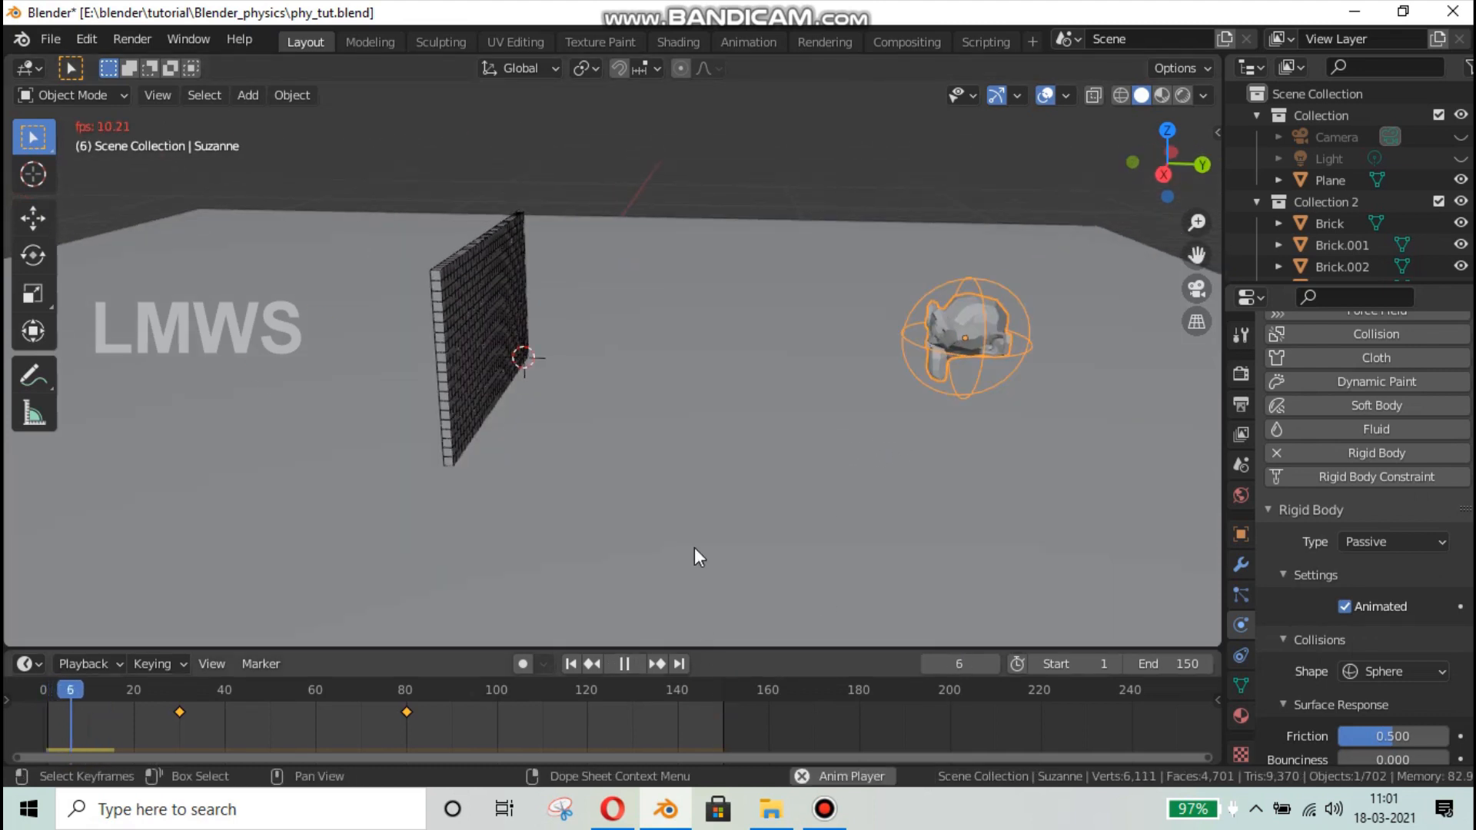
pyautogui.scroll(2, 694, 547)
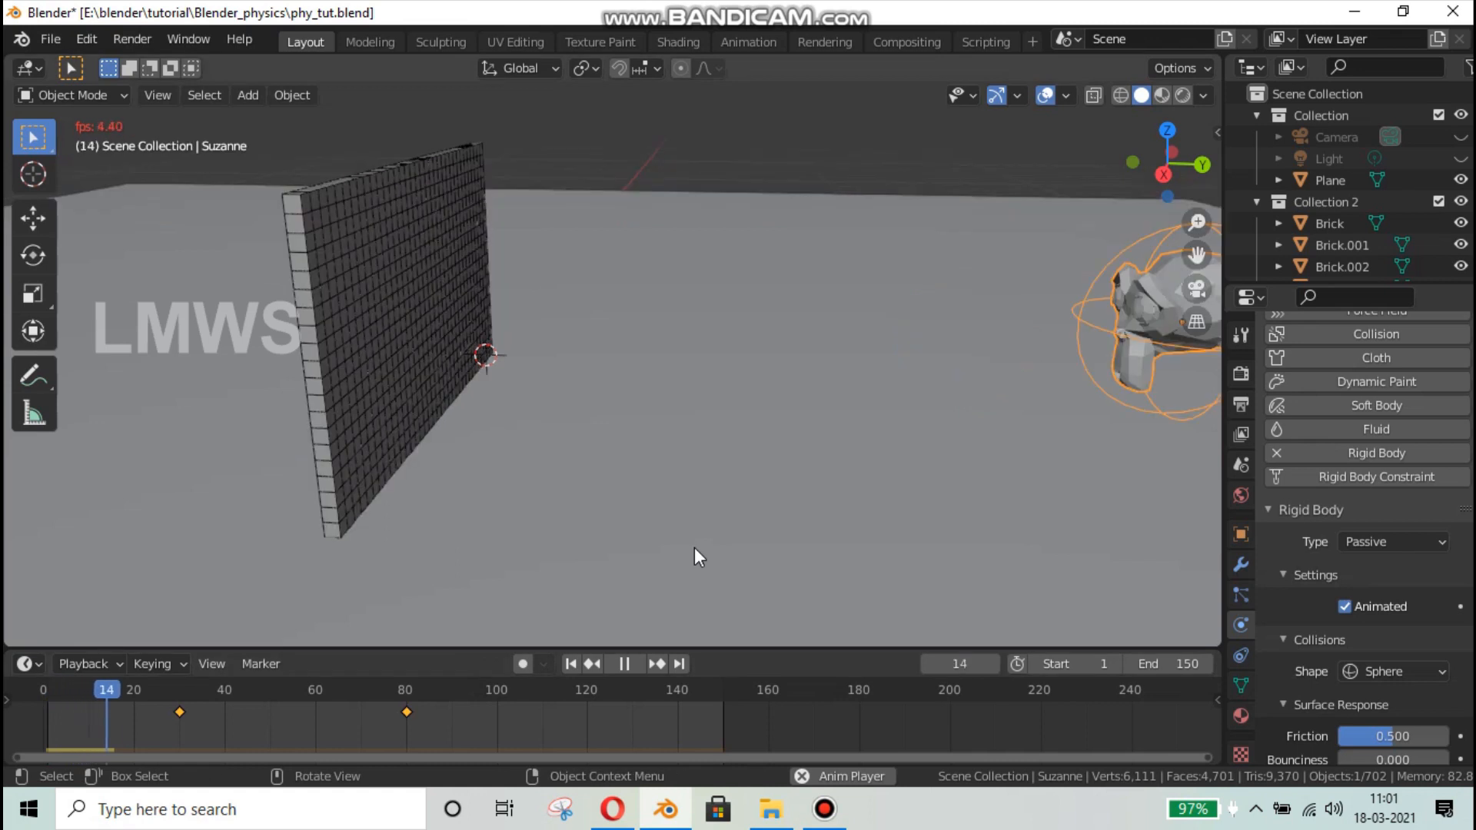
# - Pause the simulation and examine the spherical collision boundary around the monkey head from close up
pyautogui.press('space')
pyautogui.keyDown('shift'); pyautogui.moveTo(1153, 446); pyautogui.dragTo(953, 430, button='middle'); pyautogui.keyUp('shift')
pyautogui.scroll(5, 798, 526)
pyautogui.scroll(-2, 799, 526)
pyautogui.scroll(-2, 938, 446)
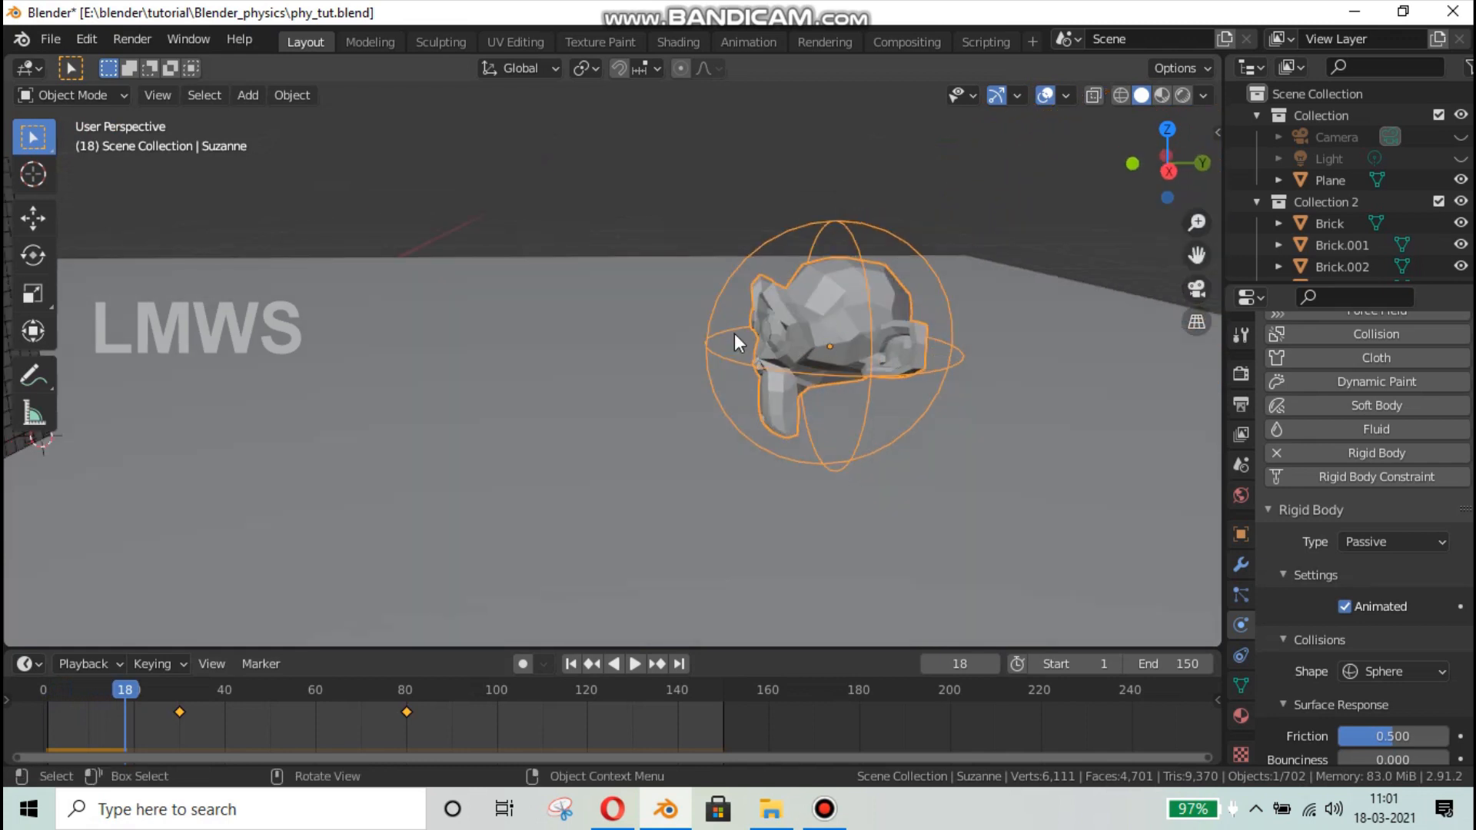
pyautogui.moveTo(917, 437); pyautogui.dragTo(737, 404, button='middle')
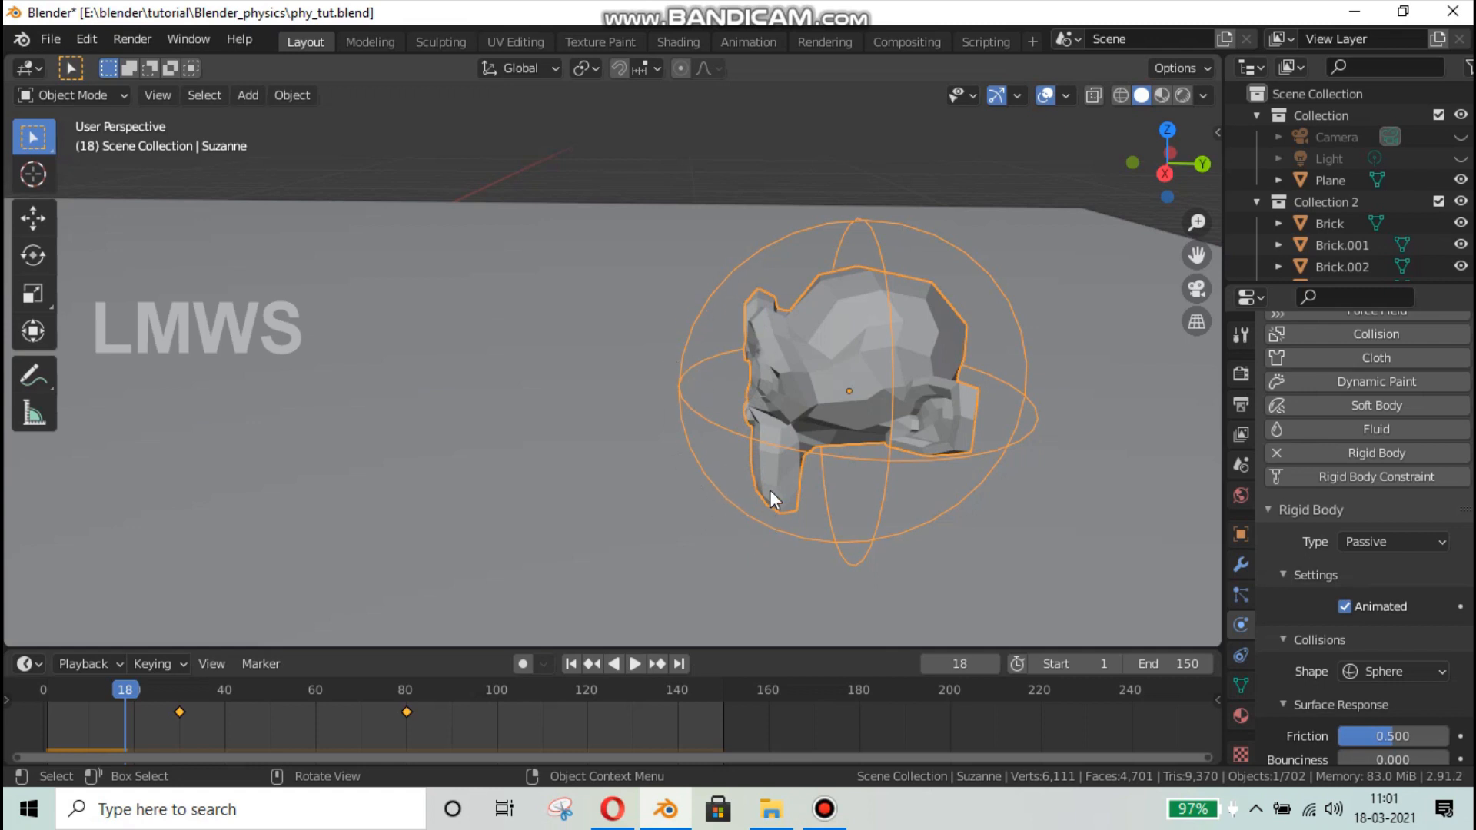
pyautogui.scroll(-3, 796, 490)
# - Resume the simulation, pause it at frame 59 and examine how the sphere boundary pushes the bricks in
pyautogui.press('space')
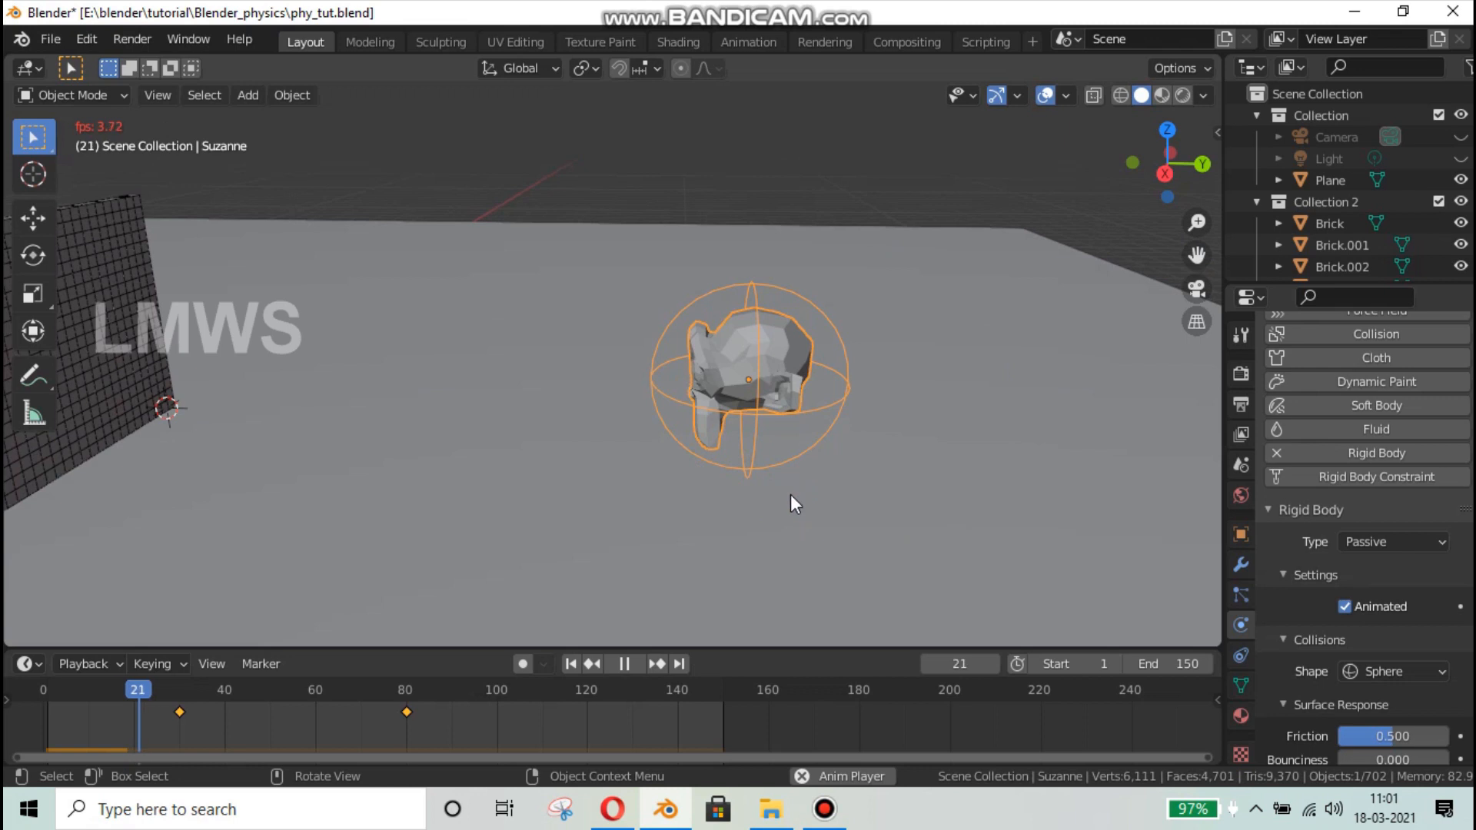
pyautogui.keyDown('shift'); pyautogui.moveTo(578, 477); pyautogui.dragTo(643, 478, button='middle'); pyautogui.keyUp('shift')
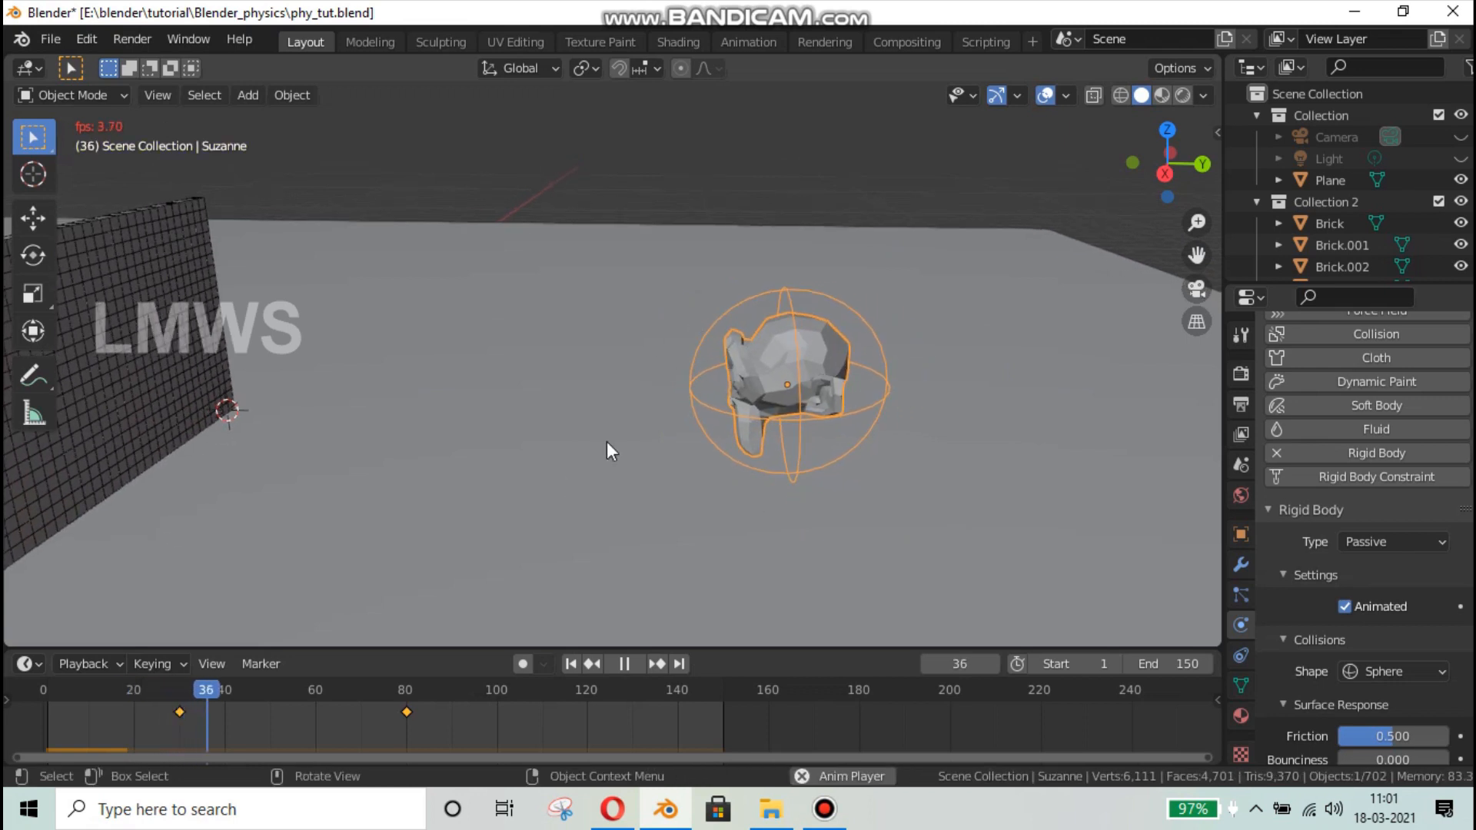
pyautogui.moveTo(555, 458); pyautogui.dragTo(769, 416, button='middle')
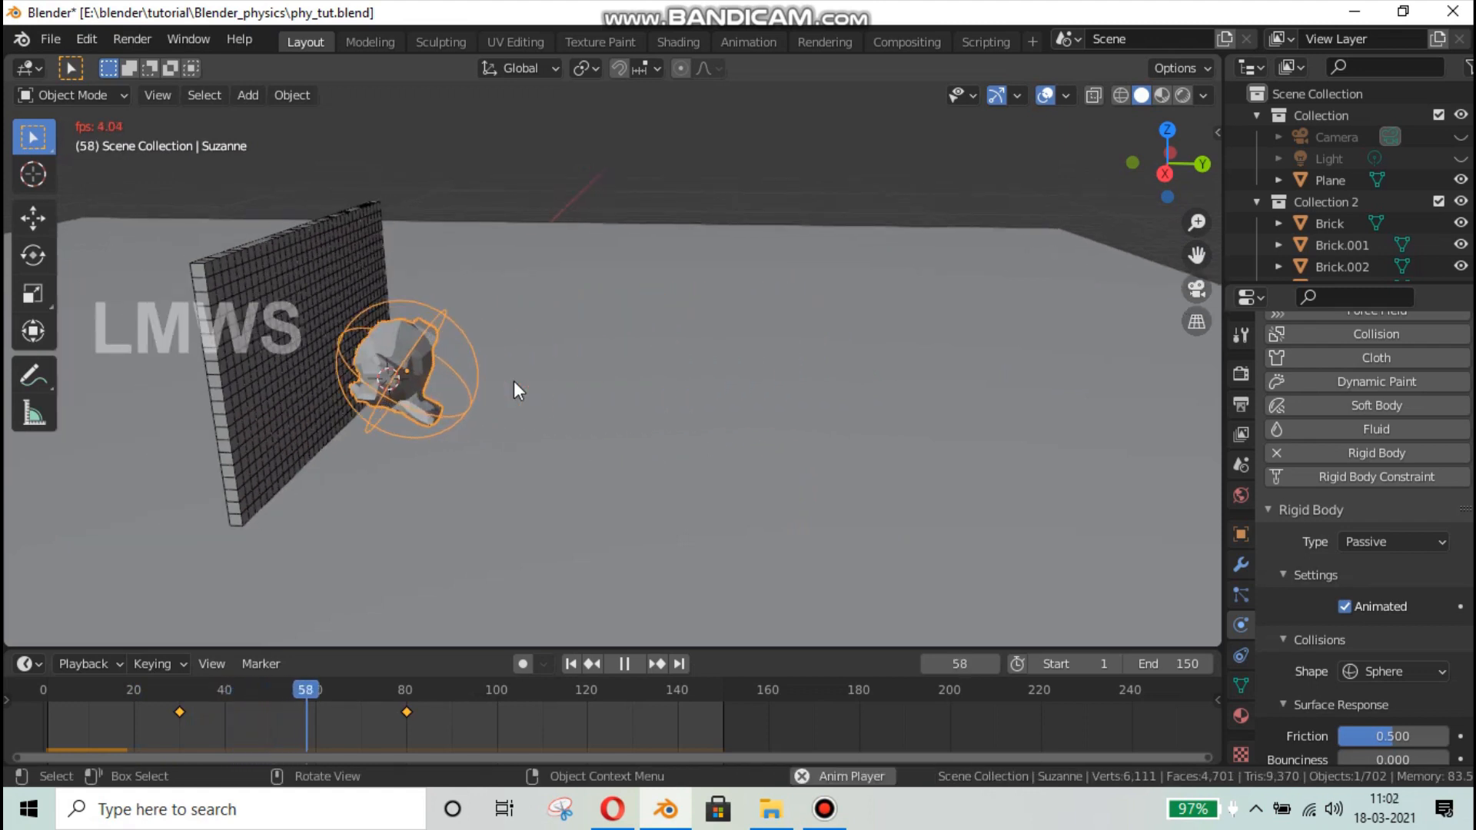
pyautogui.press('space')
pyautogui.keyDown('shift'); pyautogui.moveTo(455, 409); pyautogui.dragTo(638, 372, button='middle'); pyautogui.keyUp('shift')
pyautogui.scroll(4, 453, 377)
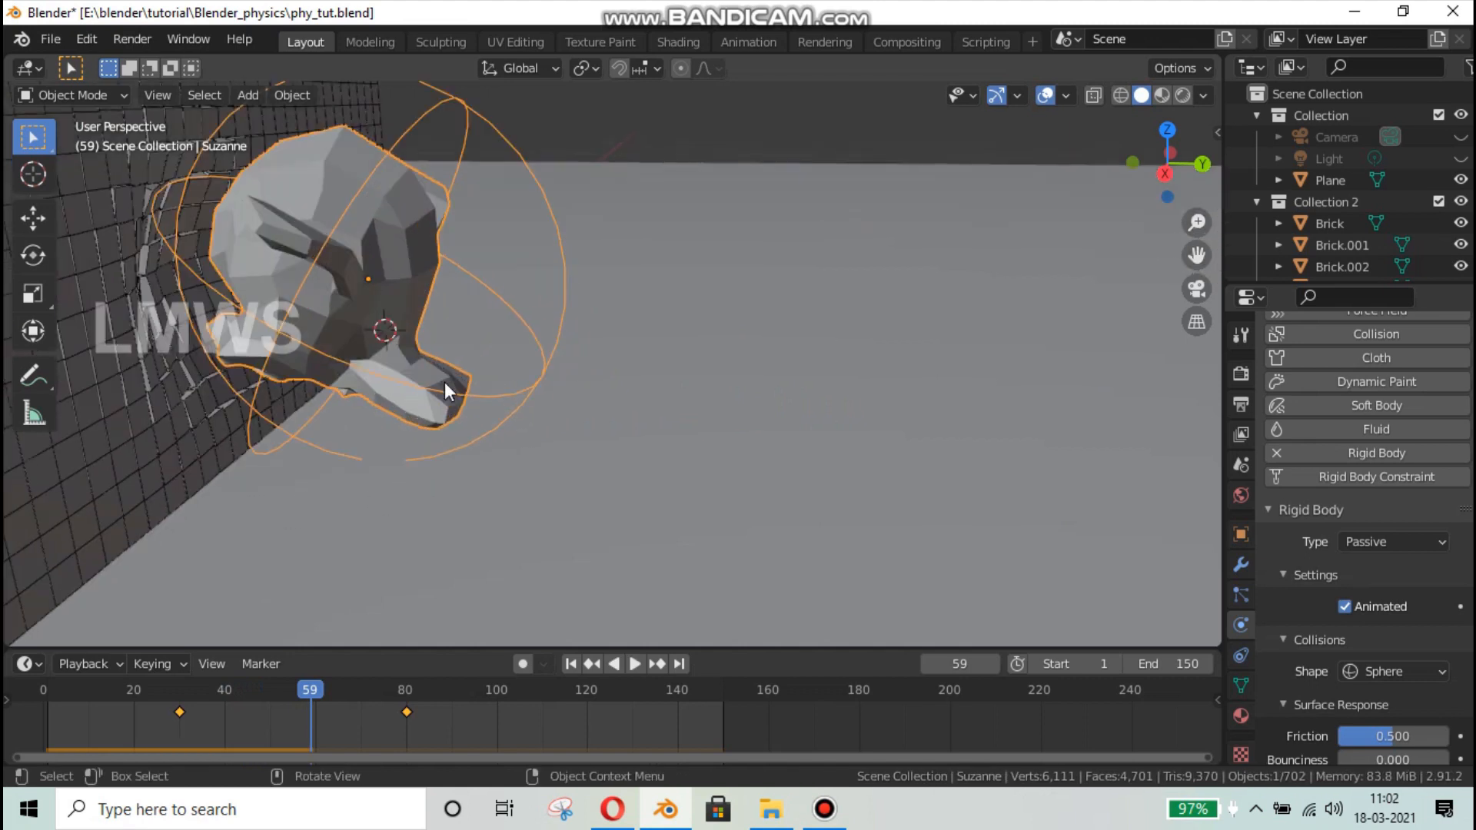
pyautogui.keyDown('shift'); pyautogui.moveTo(446, 394); pyautogui.dragTo(597, 393, button='middle'); pyautogui.keyUp('shift')
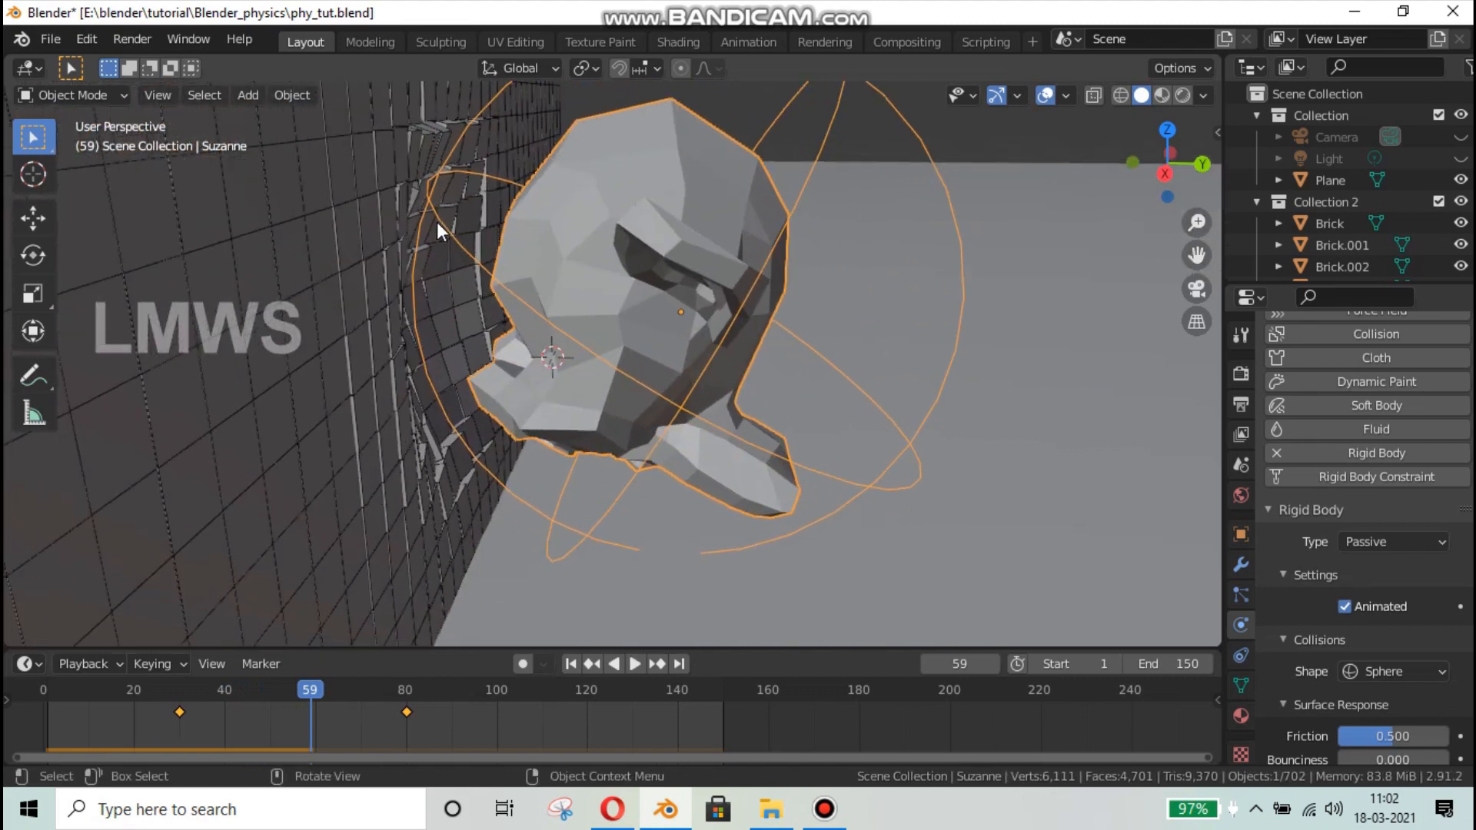
pyautogui.moveTo(457, 359); pyautogui.dragTo(366, 332, button='middle')
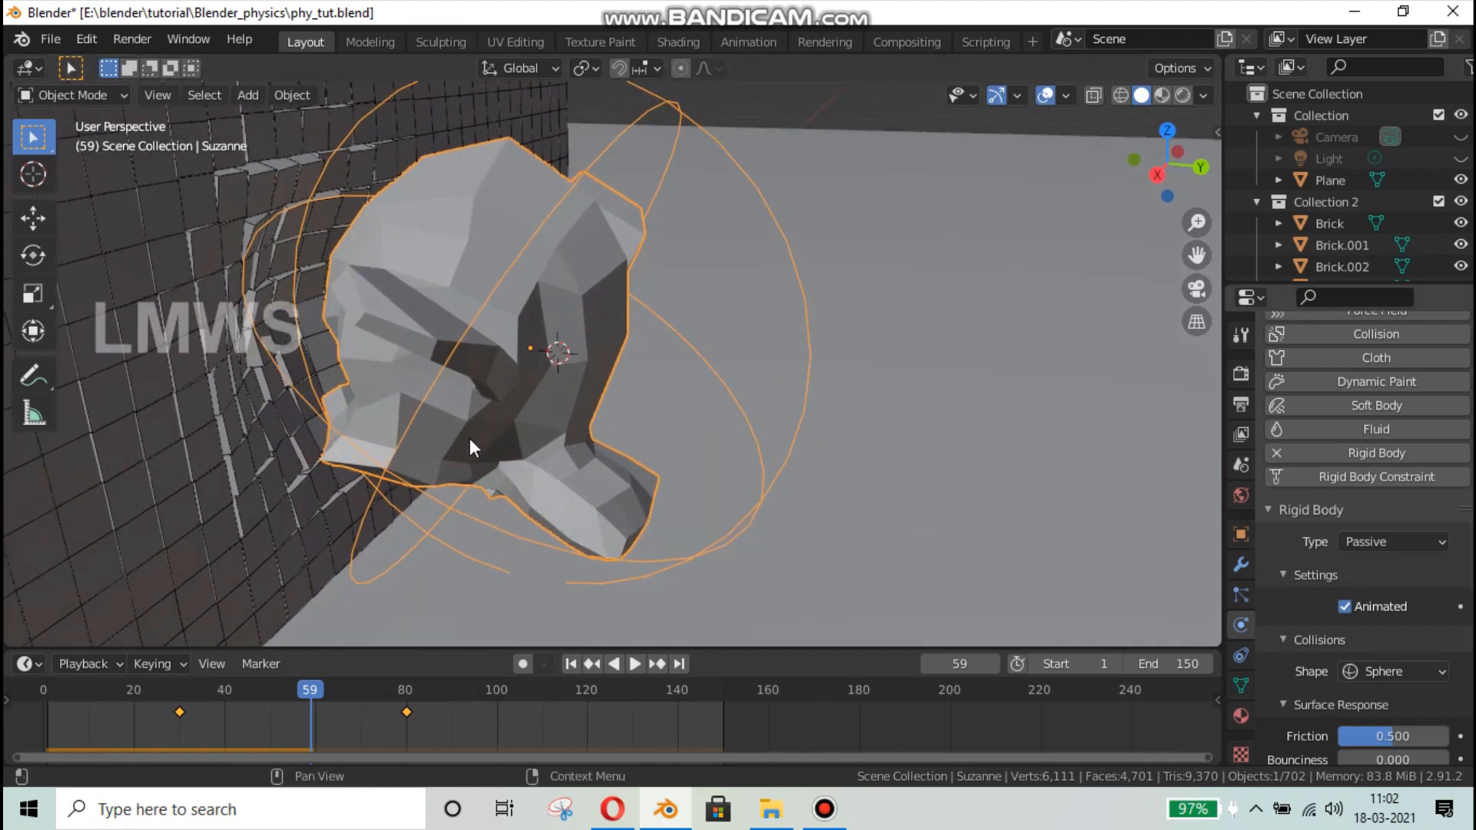
pyautogui.scroll(-5, 473, 438)
pyautogui.moveTo(500, 440); pyautogui.dragTo(592, 461, button='middle')
pyautogui.scroll(2, 758, 448)
pyautogui.scroll(3, 594, 463)
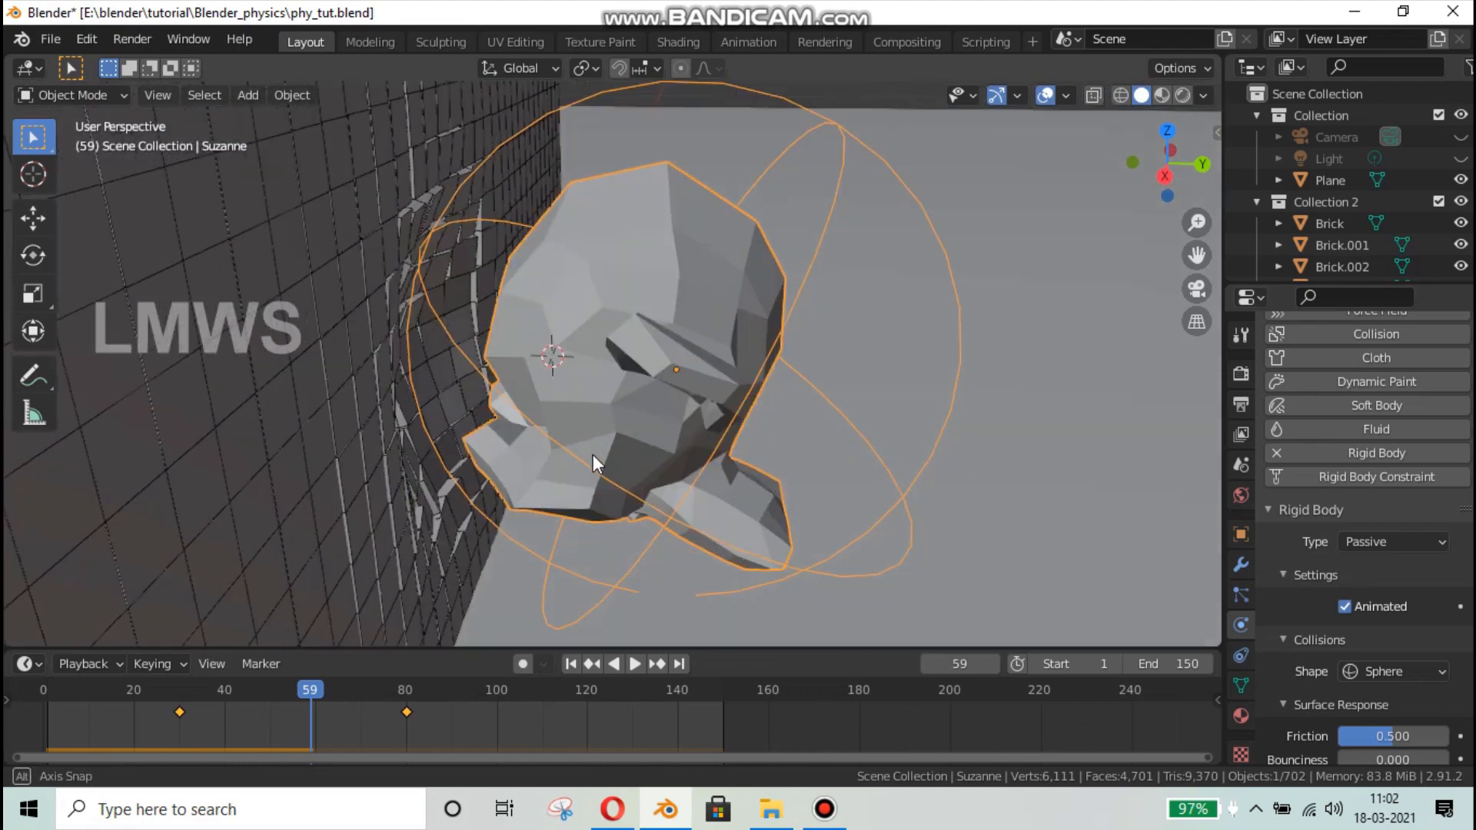
# - Return to frame 0 and set the monkey head's collision shape to Box
pyautogui.click(31, 695)
pyautogui.press('space')
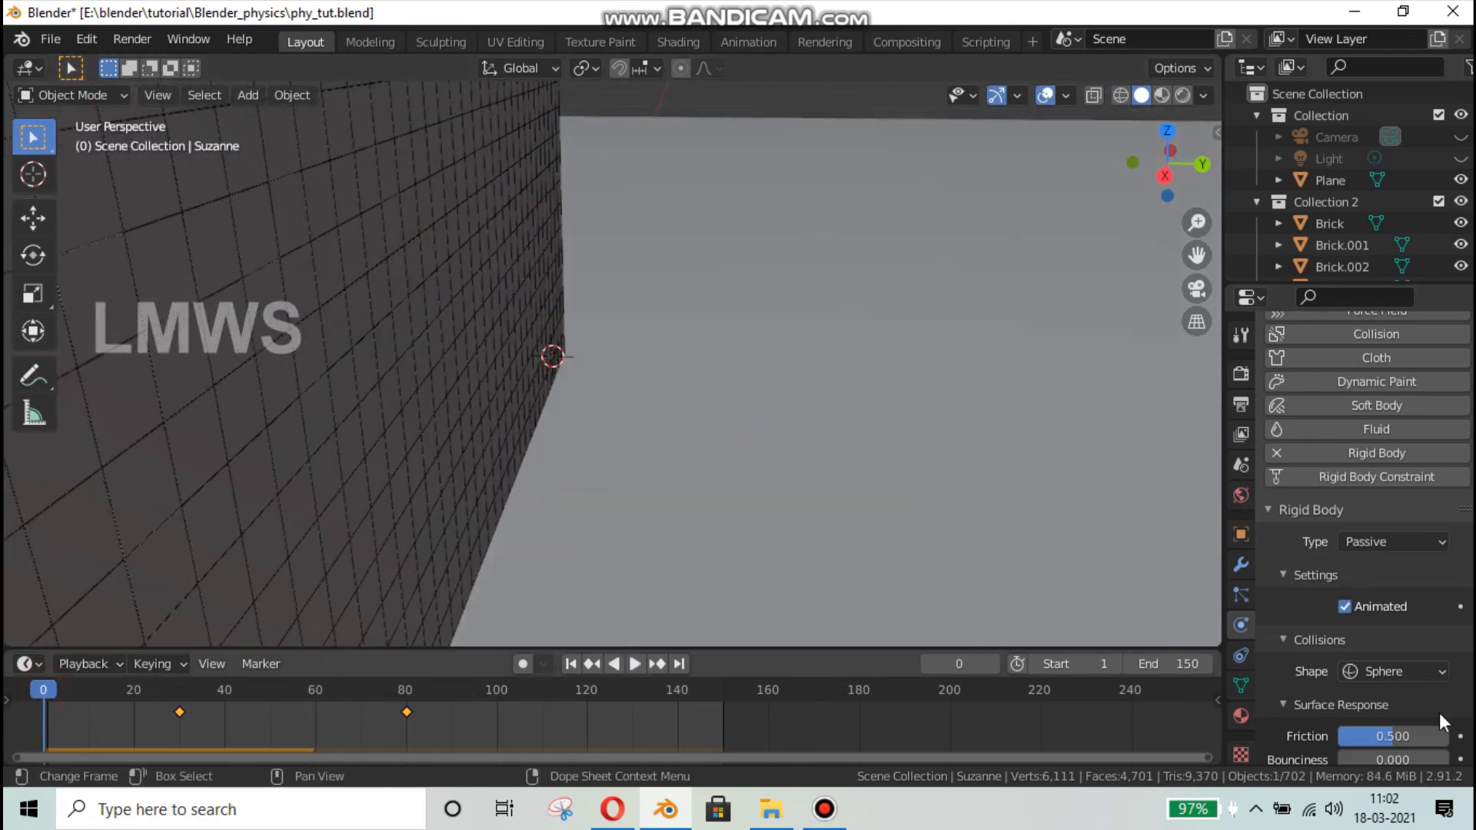
pyautogui.click(1375, 672)
pyautogui.click(1339, 644)
pyautogui.scroll(-3, 879, 454)
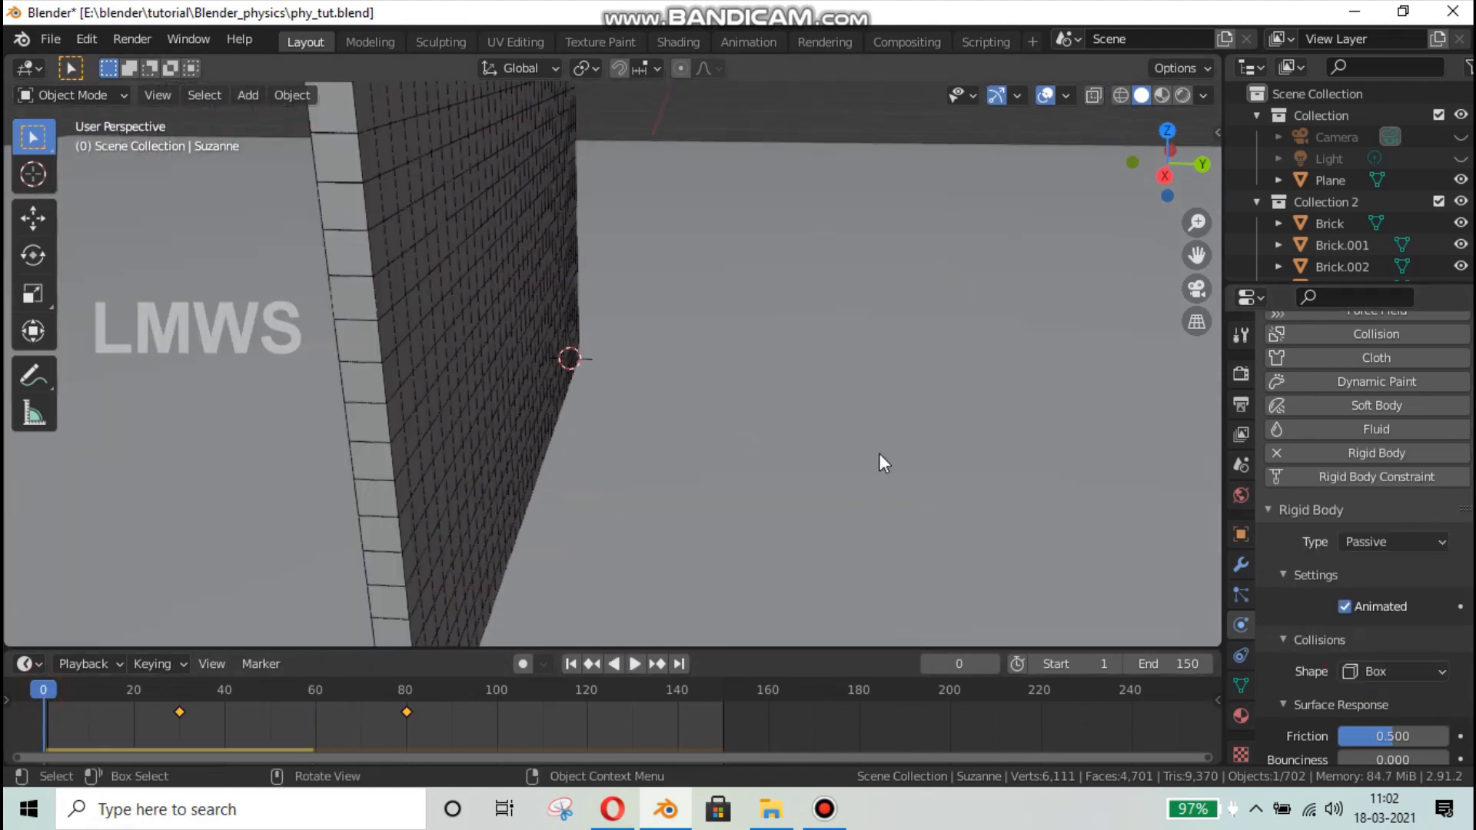
pyautogui.keyDown('shift'); pyautogui.moveTo(879, 454); pyautogui.dragTo(488, 459, button='middle'); pyautogui.keyUp('shift')
pyautogui.scroll(-4, 737, 475)
pyautogui.moveTo(737, 475); pyautogui.dragTo(1070, 643, button='middle')
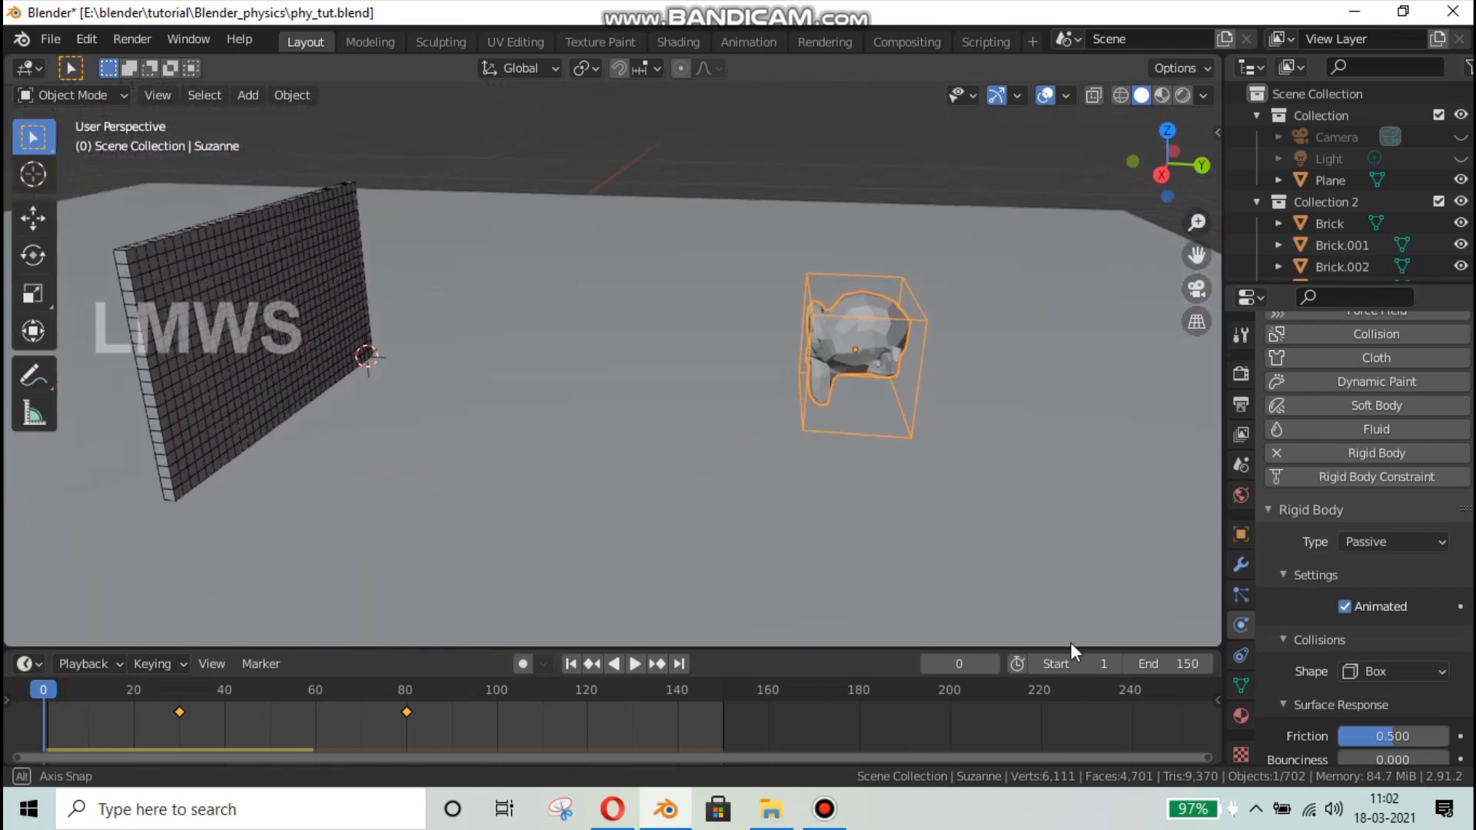
# - Try the Capsule collision shape on the monkey head and switch it back to Box
pyautogui.click(1355, 669)
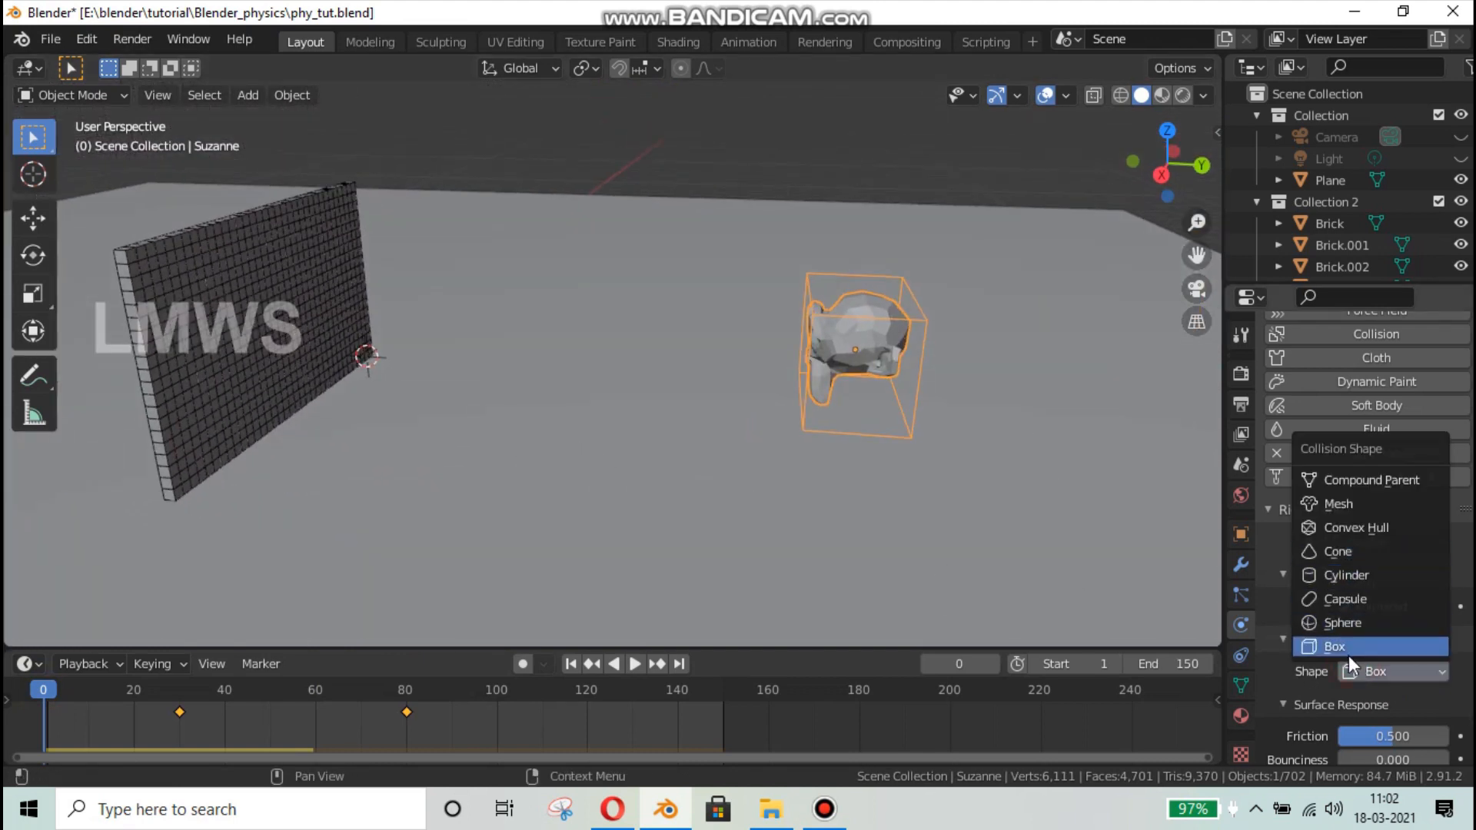
pyautogui.click(1362, 599)
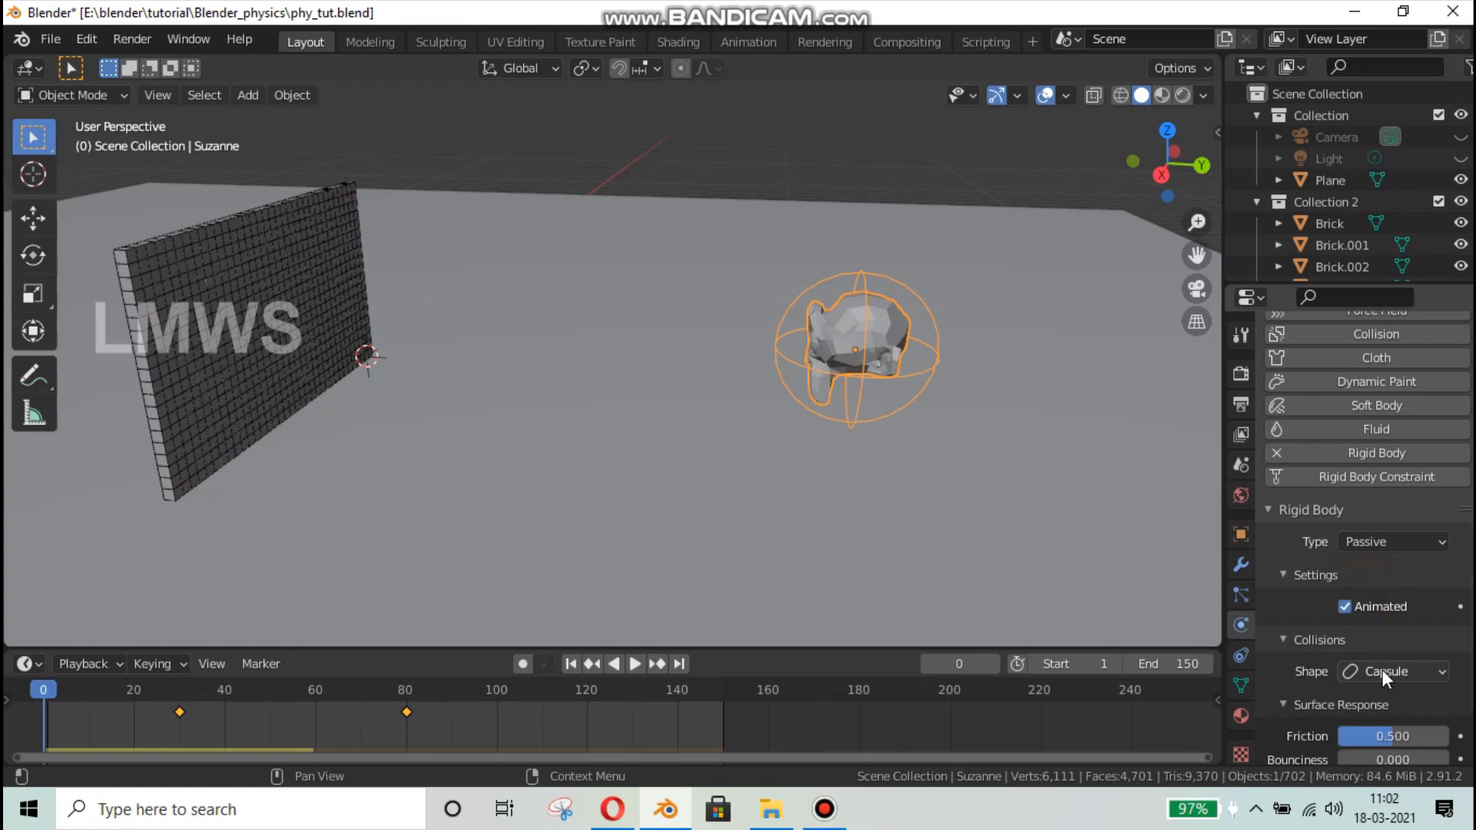
pyautogui.click(1382, 671)
pyautogui.click(1337, 644)
# - Play the simulation with the Box collision shape and pause it at frame 59, when the head reaches the wall
pyautogui.press('space')
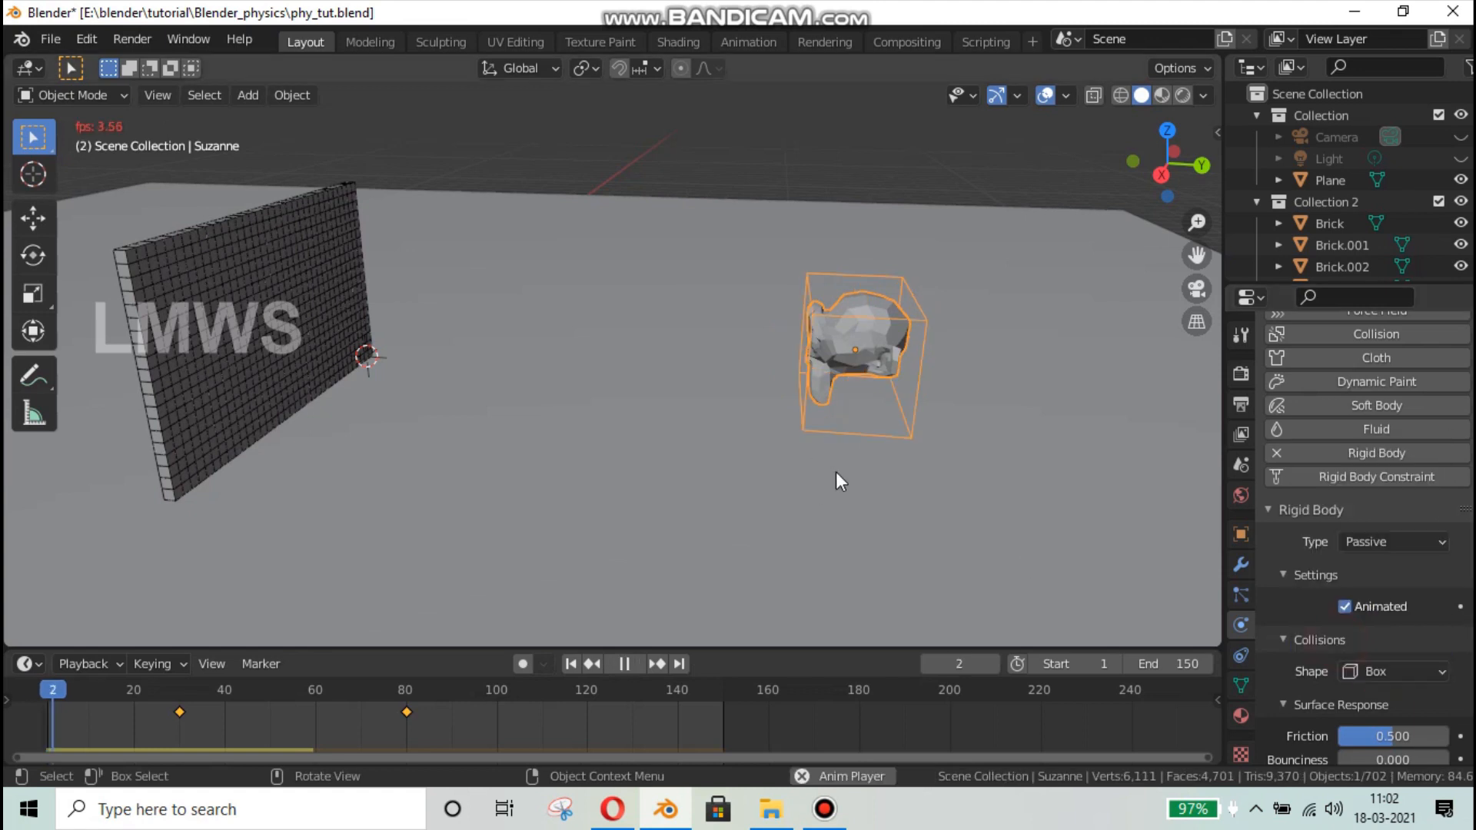
pyautogui.scroll(2, 828, 468)
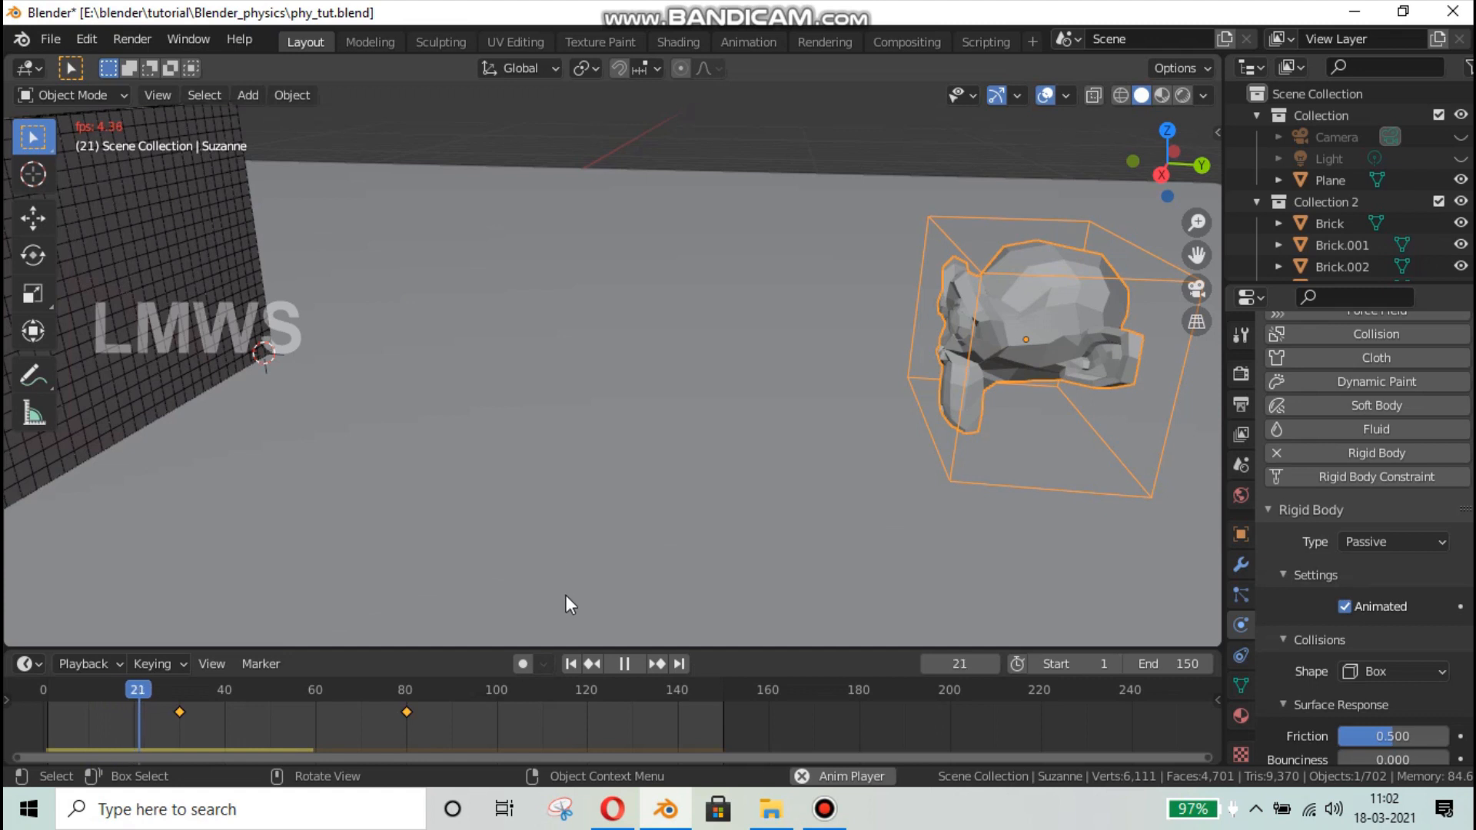
pyautogui.click(721, 686)
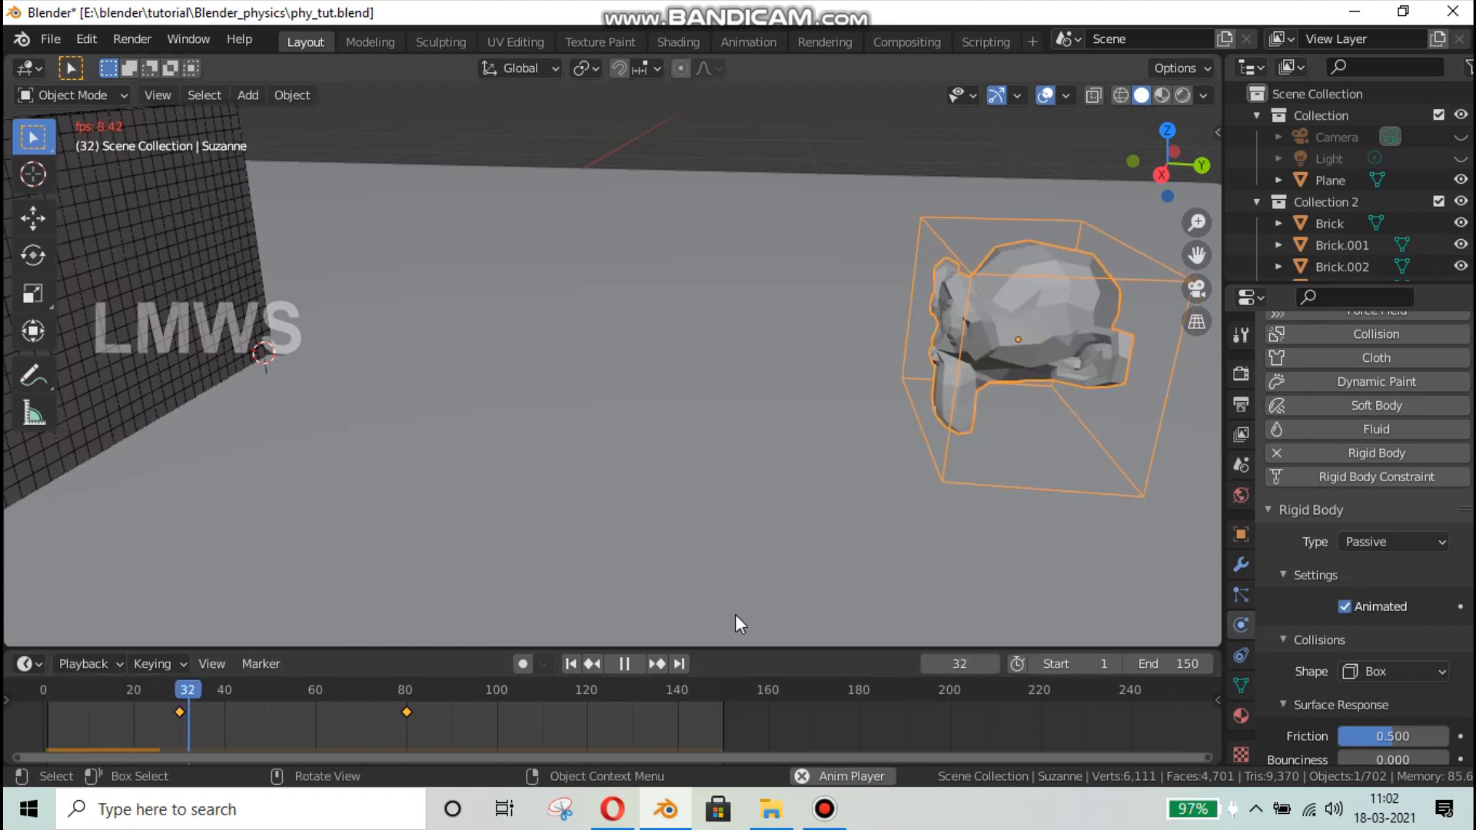
pyautogui.scroll(-3, 322, 486)
pyautogui.moveTo(323, 486); pyautogui.dragTo(511, 492, button='middle')
pyautogui.scroll(3, 511, 491)
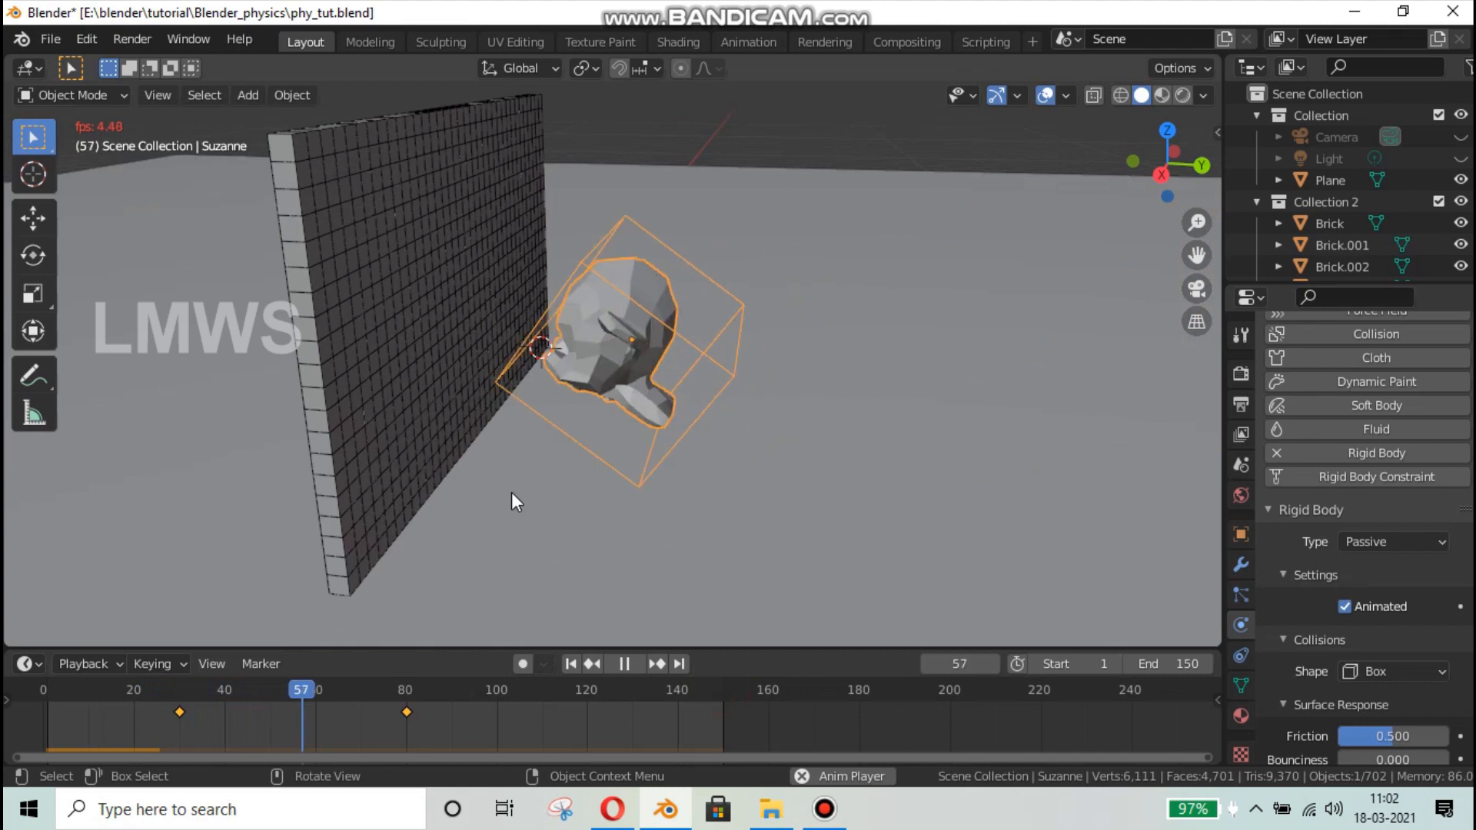
pyautogui.press('space')
# - Examine the contact between the box boundary and the bricks from the right orthographic view and several perspective angles
pyautogui.scroll(5, 466, 334)
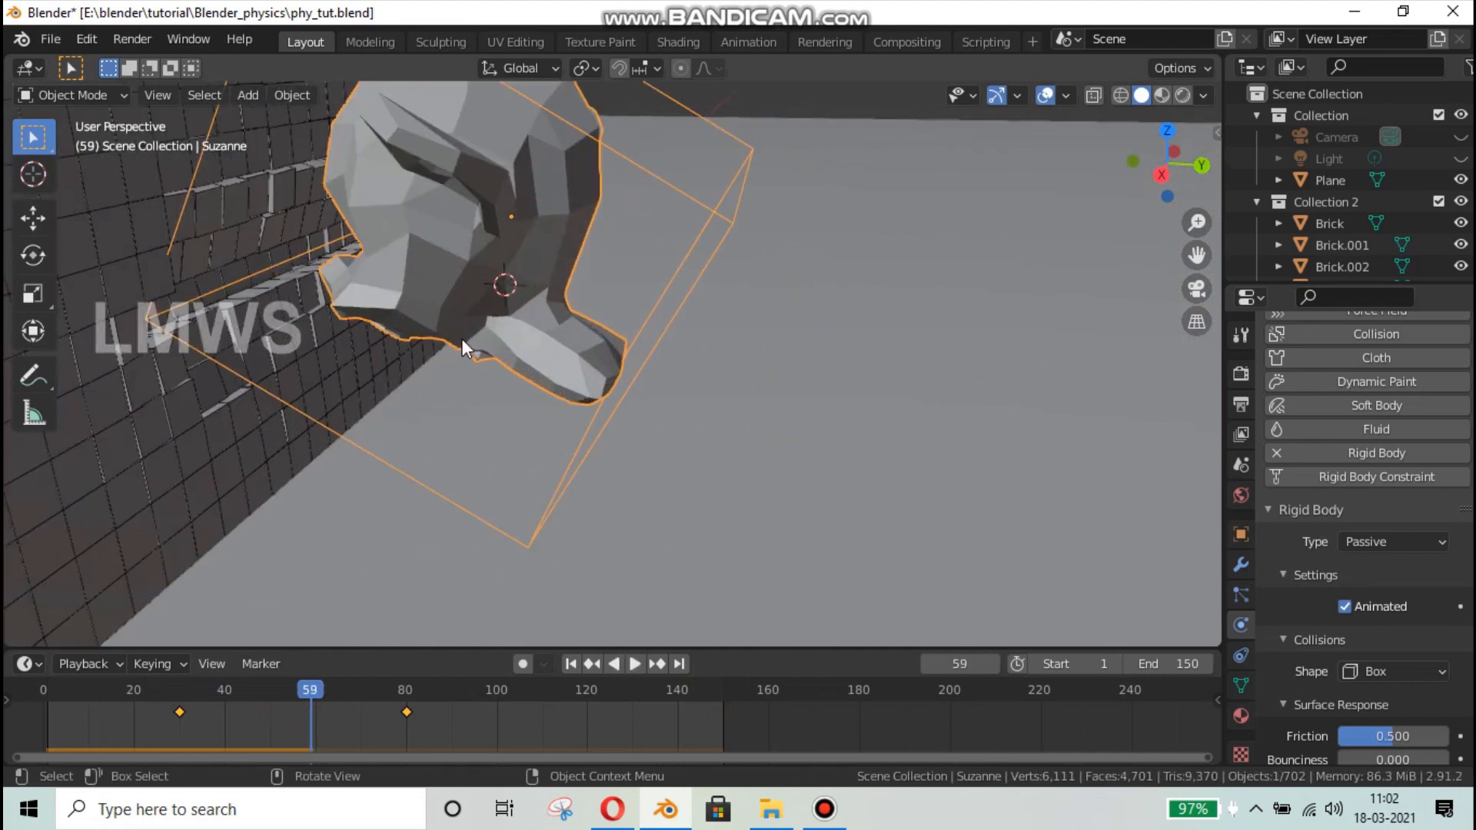
pyautogui.moveTo(462, 338); pyautogui.dragTo(523, 332, button='middle')
pyautogui.scroll(3, 527, 330)
pyautogui.press('KP_3')
pyautogui.scroll(5, 524, 332)
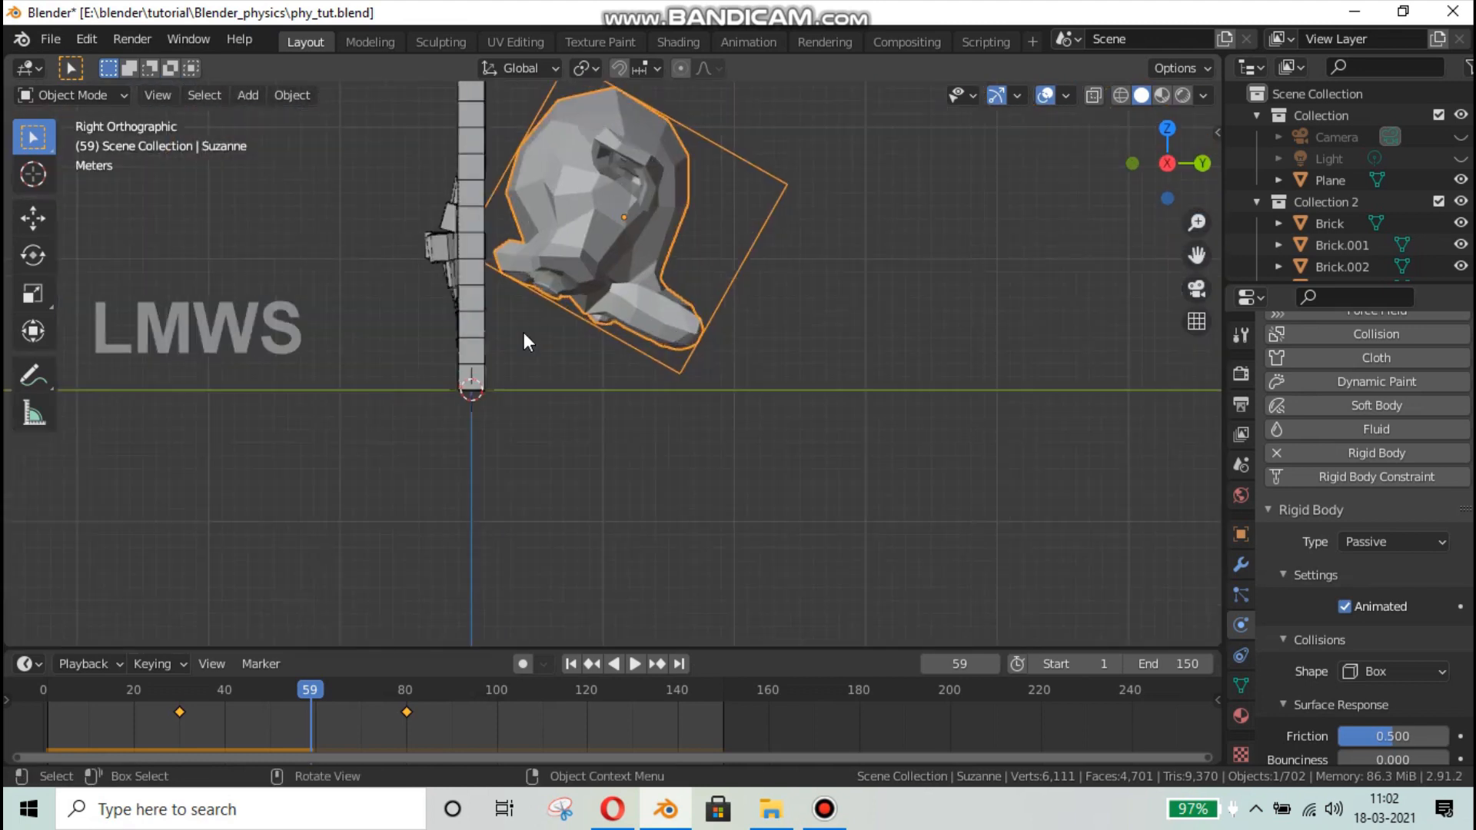
pyautogui.keyDown('shift'); pyautogui.moveTo(479, 141); pyautogui.dragTo(562, 451, button='middle'); pyautogui.keyUp('shift')
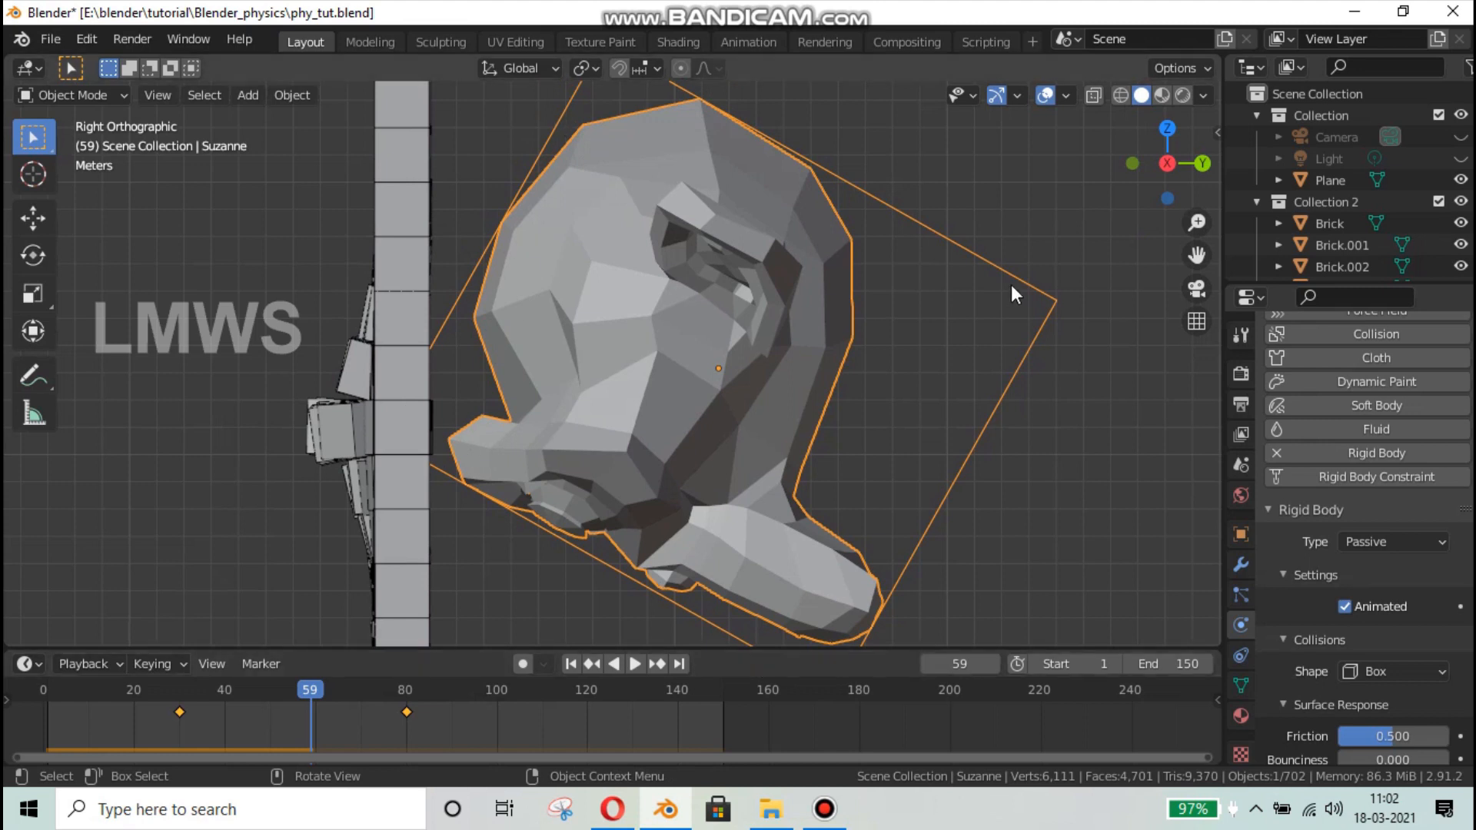
pyautogui.moveTo(595, 463); pyautogui.dragTo(588, 477, button='middle')
pyautogui.scroll(-3, 576, 478)
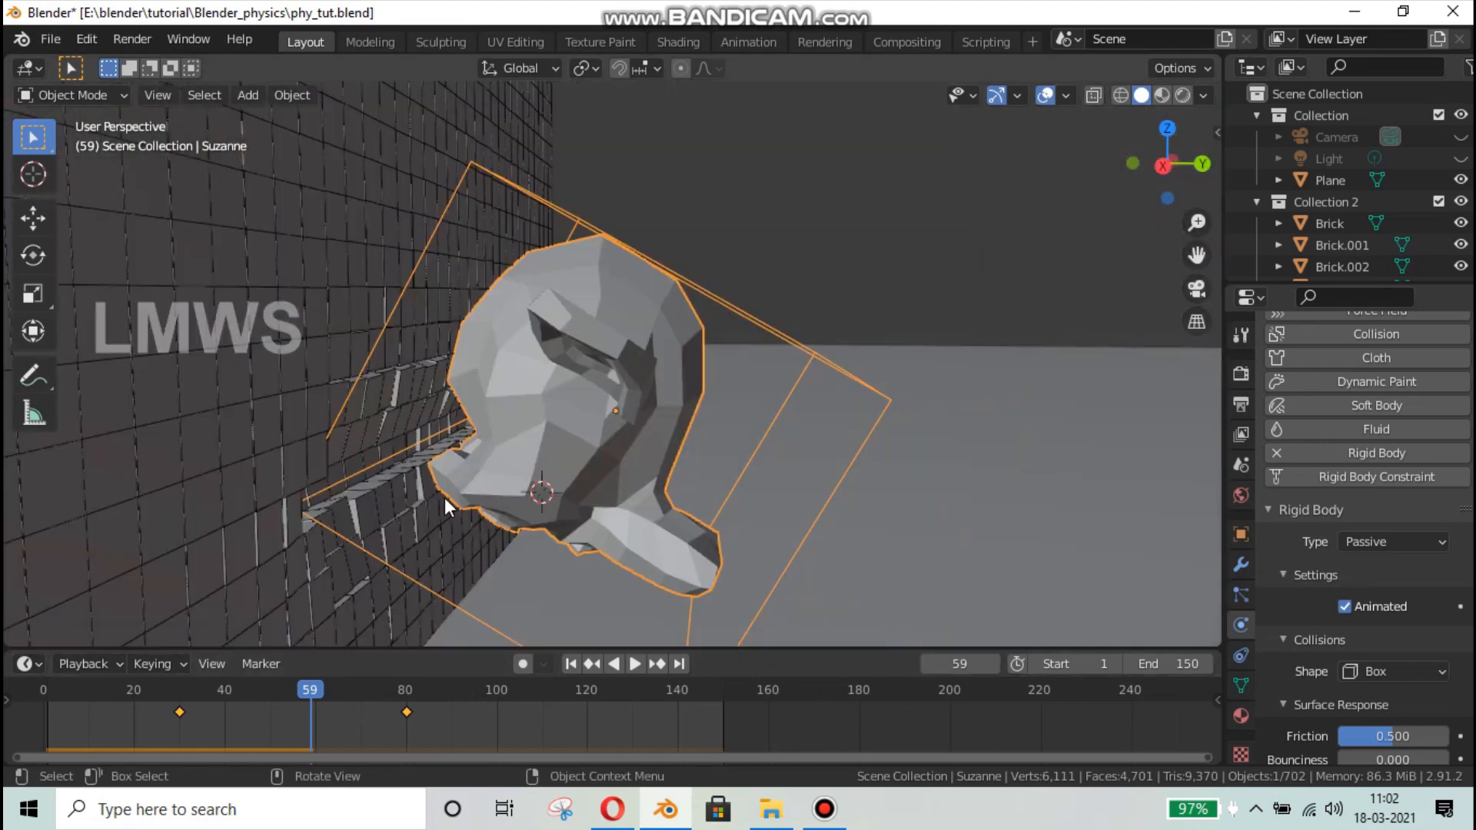
pyautogui.scroll(1, 383, 489)
pyautogui.scroll(-3, 381, 487)
pyautogui.moveTo(404, 495); pyautogui.dragTo(779, 407, button='middle')
pyautogui.moveTo(939, 463); pyautogui.dragTo(548, 428, button='middle')
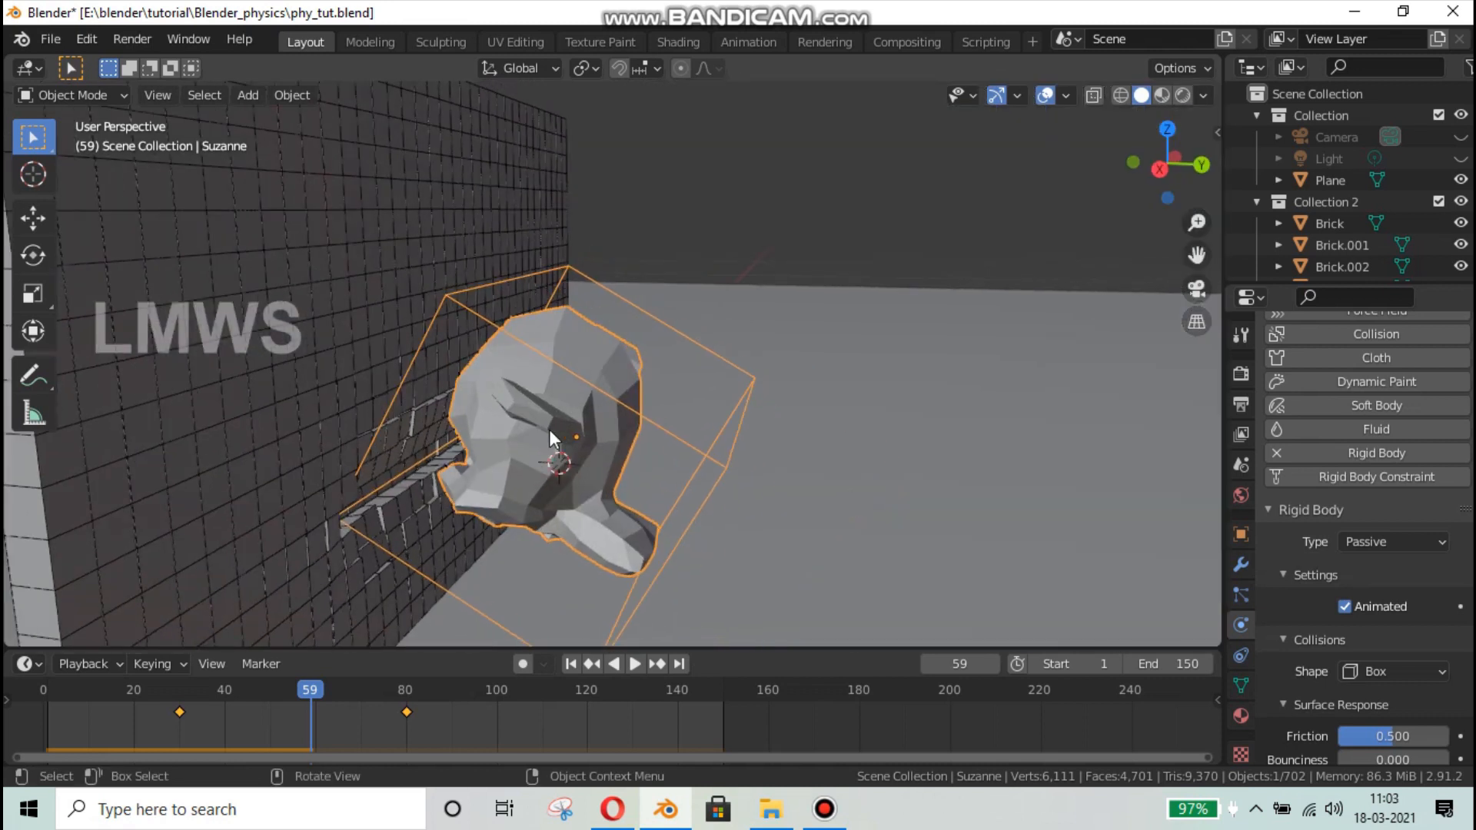
# - Set the monkey head's collision shape to Mesh and replay the simulation to frame 58, viewing it from the right
pyautogui.click(1376, 664)
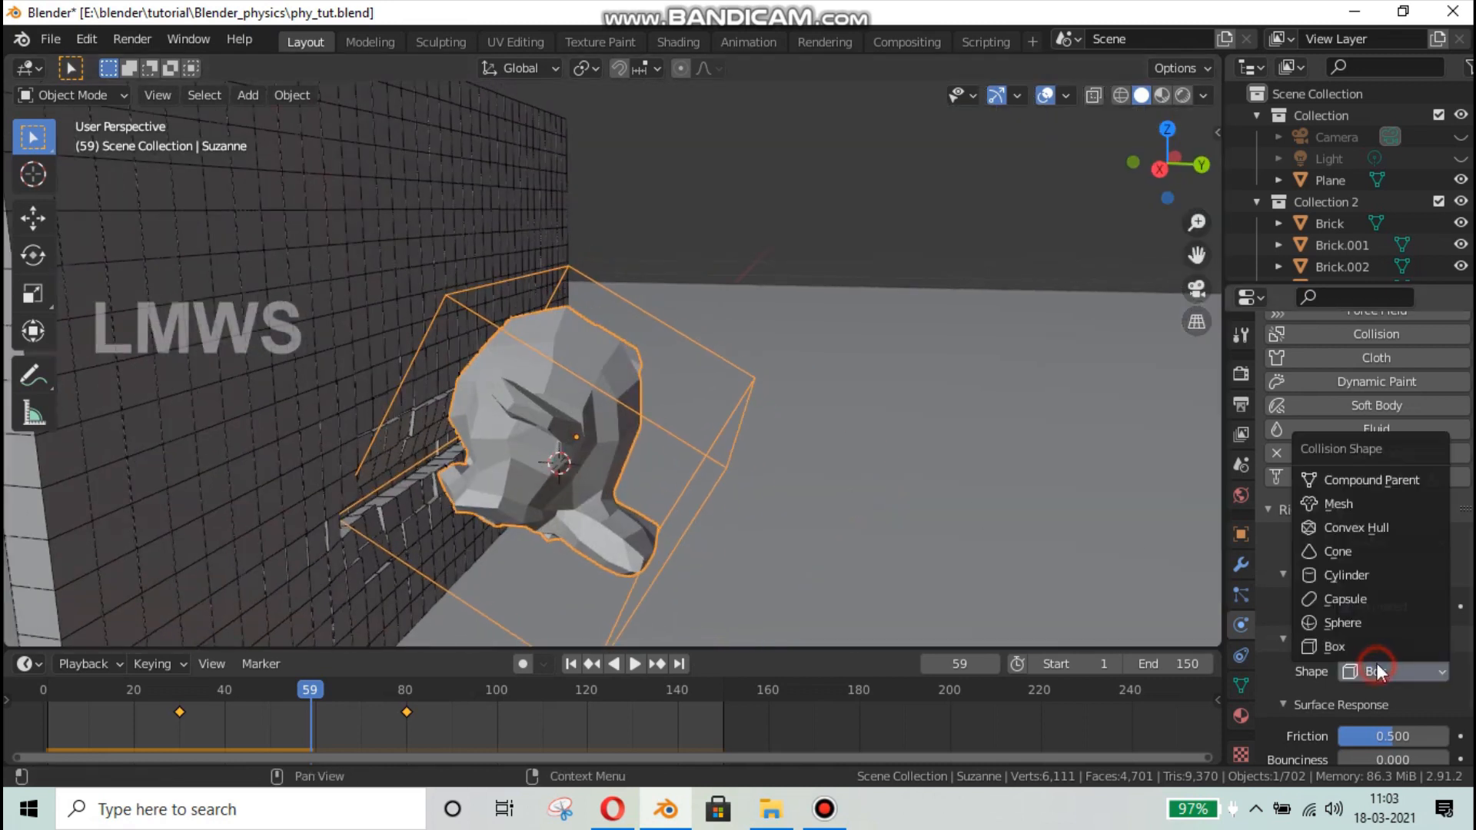
pyautogui.click(1339, 504)
pyautogui.click(699, 686)
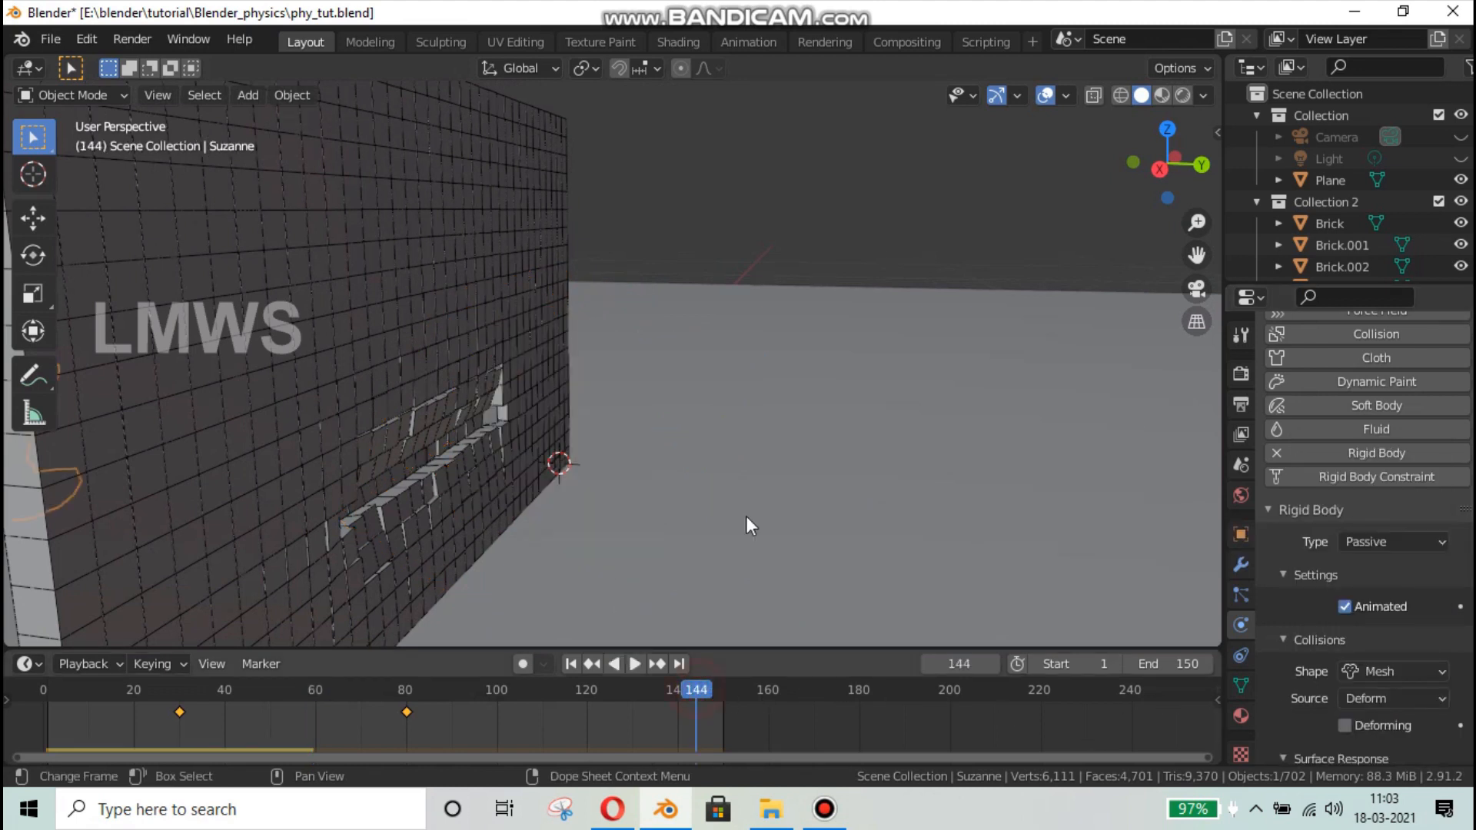
pyautogui.press('space')
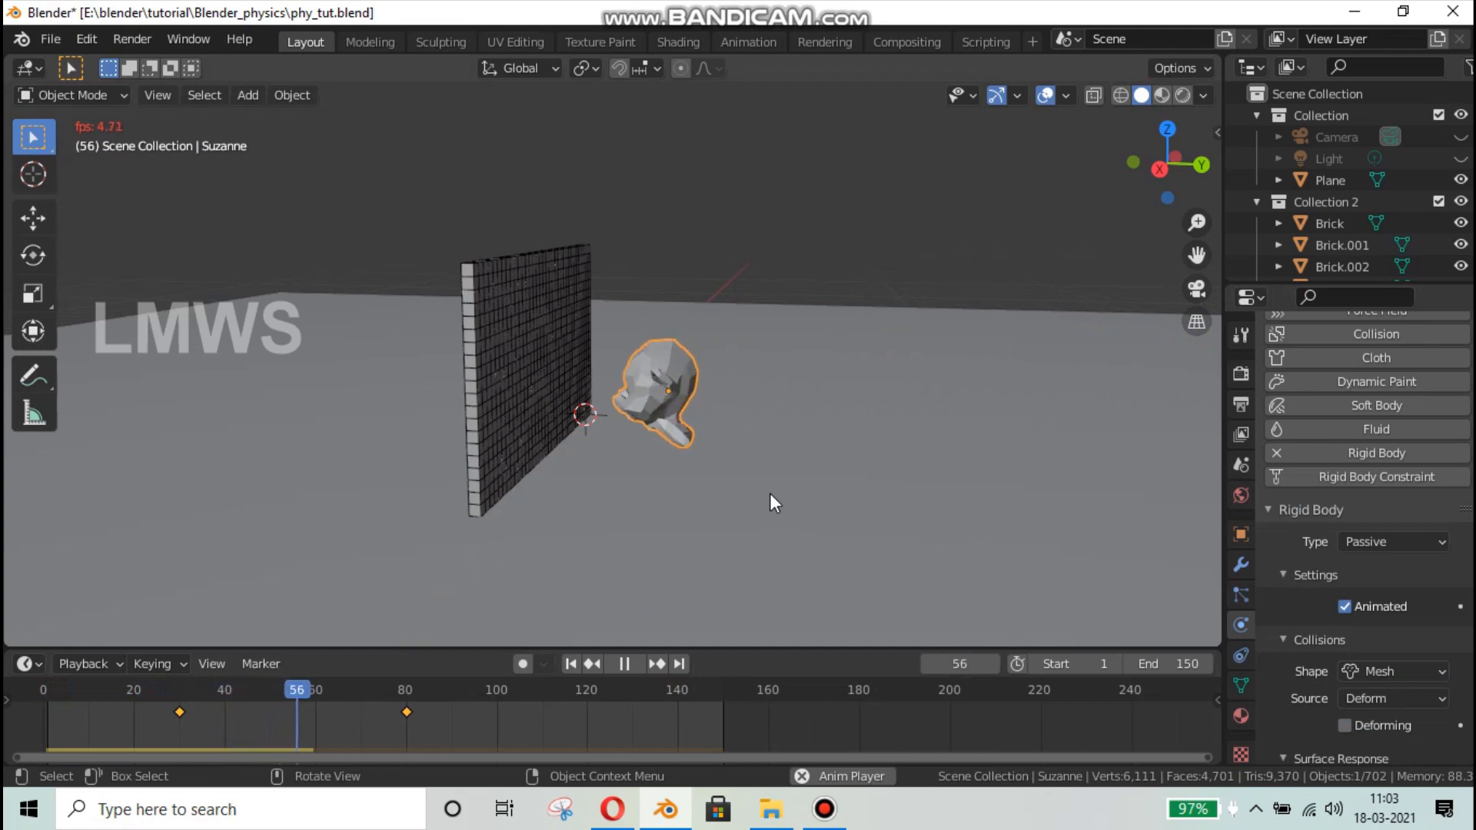
pyautogui.press('space')
pyautogui.press('KP_3')
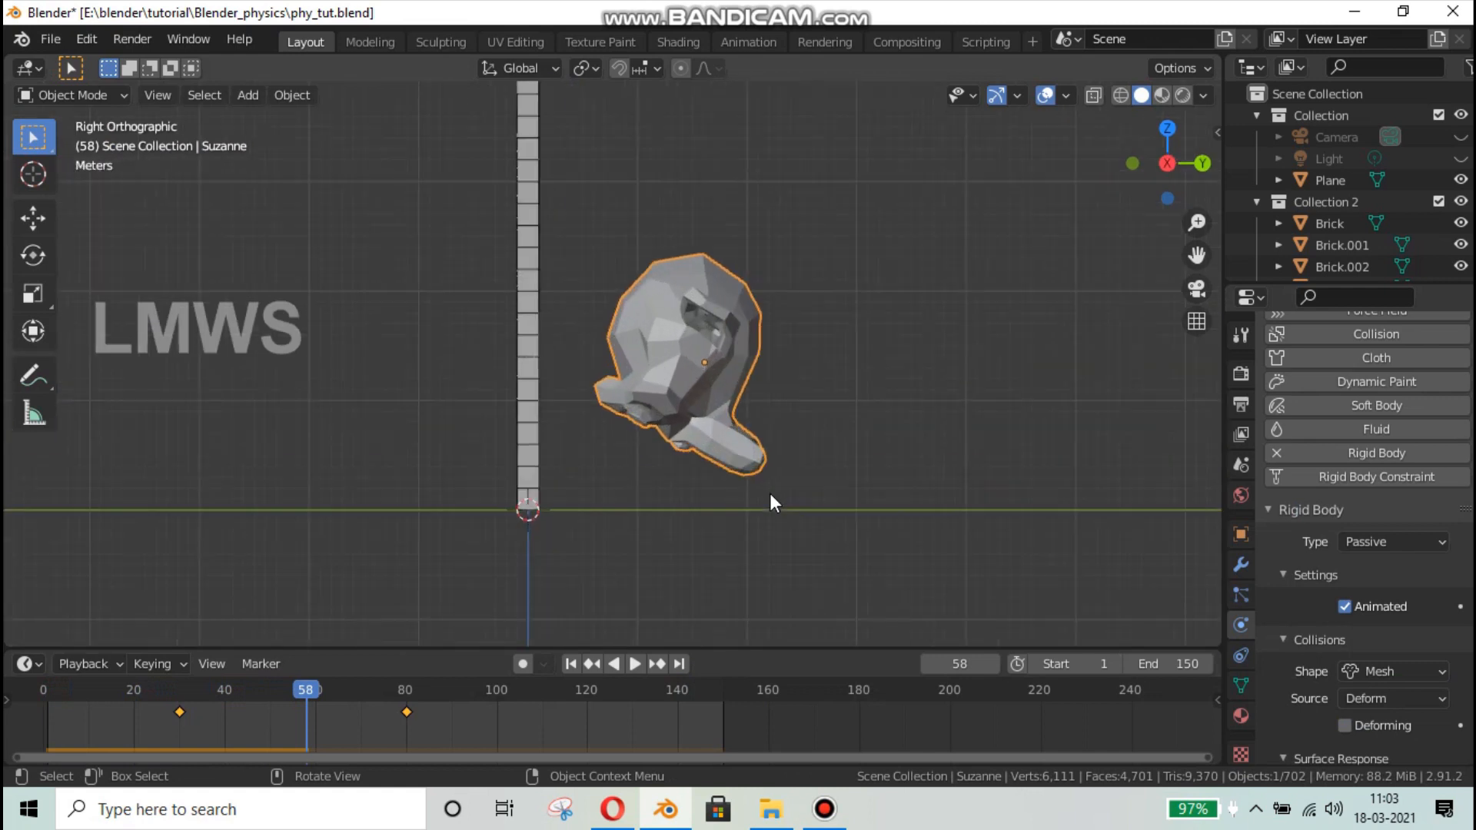
# - Deselect the monkey head and play the impact with the Mesh shape, watching from the far side of the wall
pyautogui.press('space')
pyautogui.press('space')
pyautogui.moveTo(670, 452)
pyautogui.mouseDown(button='middle')
pyautogui.moveTo(634, 458)
pyautogui.moveTo(666, 456)
pyautogui.mouseUp(button='middle')
pyautogui.scroll(-2, 647, 458)
pyautogui.hotkey('alt', 'a')
pyautogui.moveTo(460, 421); pyautogui.dragTo(657, 312, button='middle')
pyautogui.moveTo(689, 490); pyautogui.dragTo(837, 439, button='middle')
pyautogui.press('Right')
pyautogui.press('space')
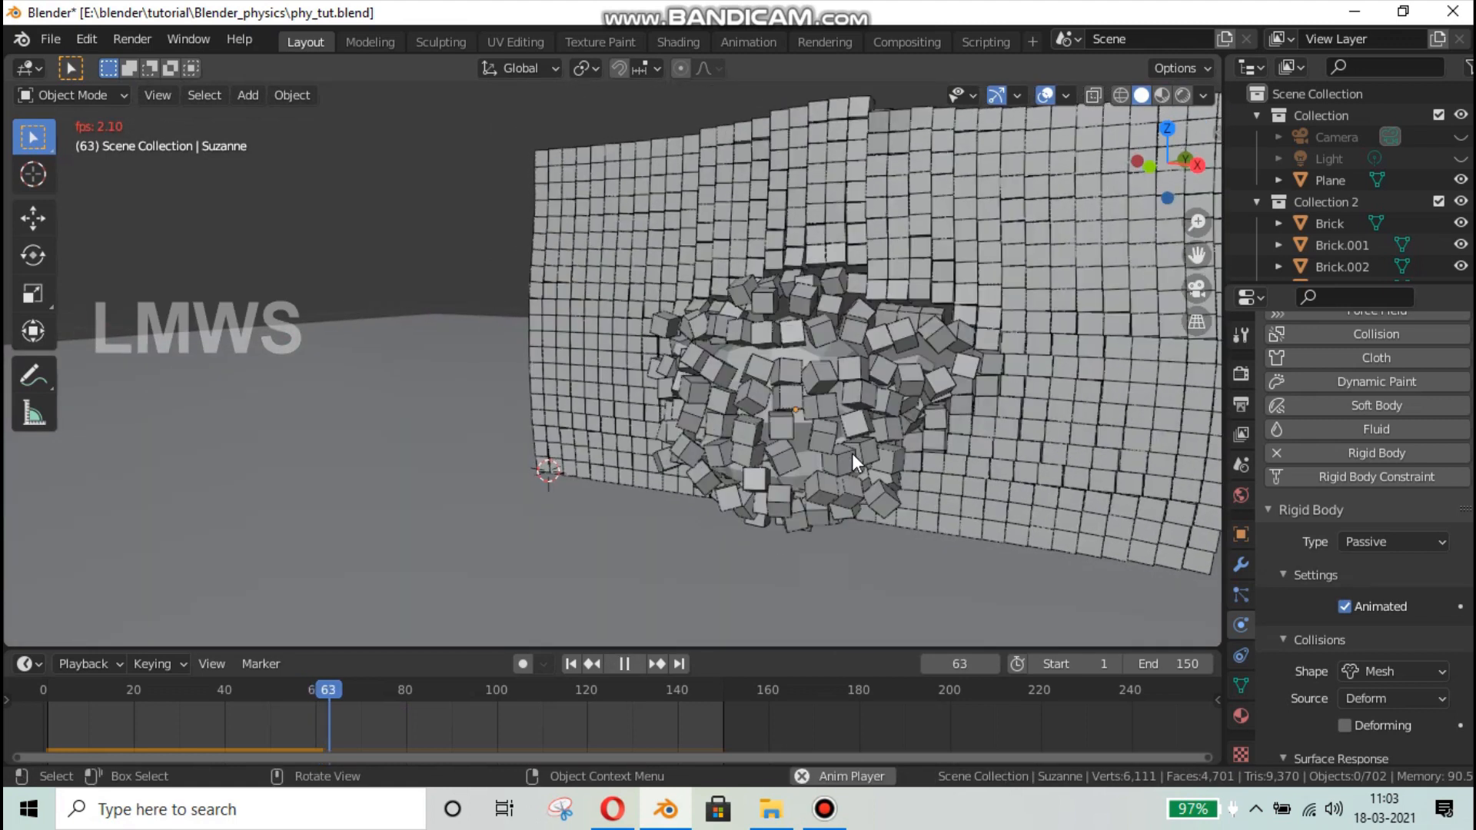
pyautogui.scroll(-5, 852, 451)
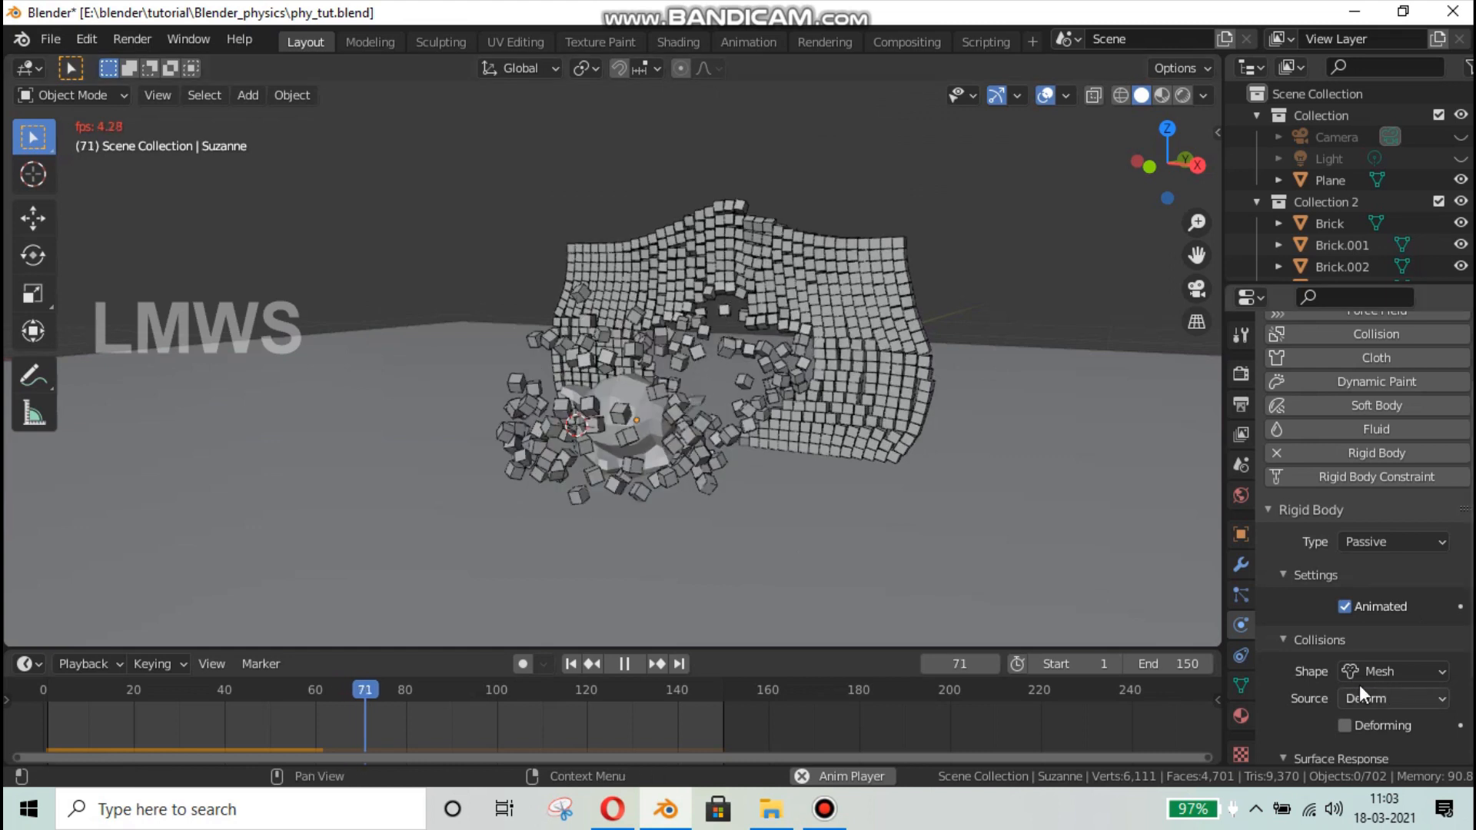
# - Look through the collision shape options available for the monkey head
pyautogui.click(1372, 667)
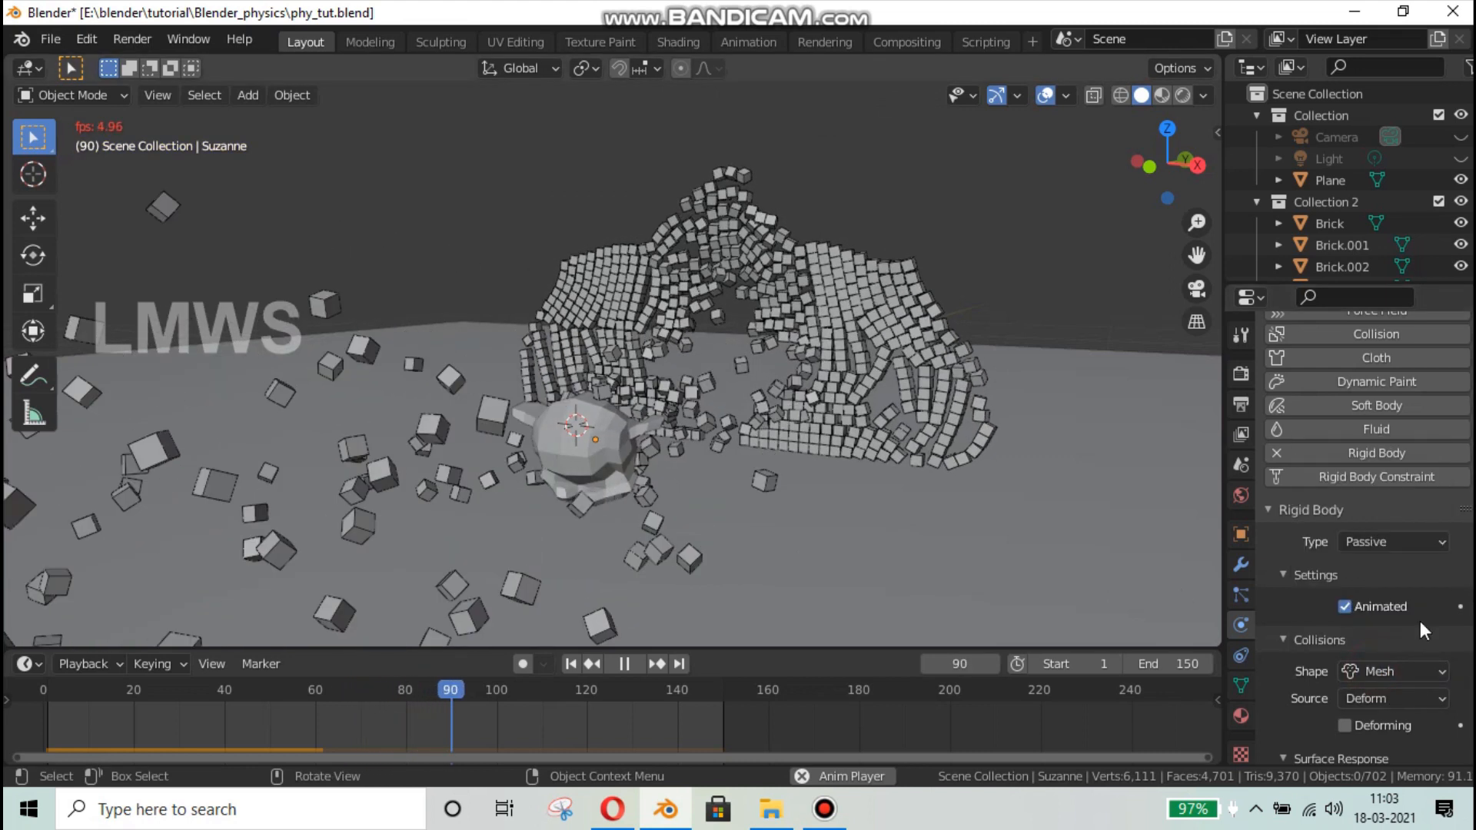
pyautogui.click(1369, 669)
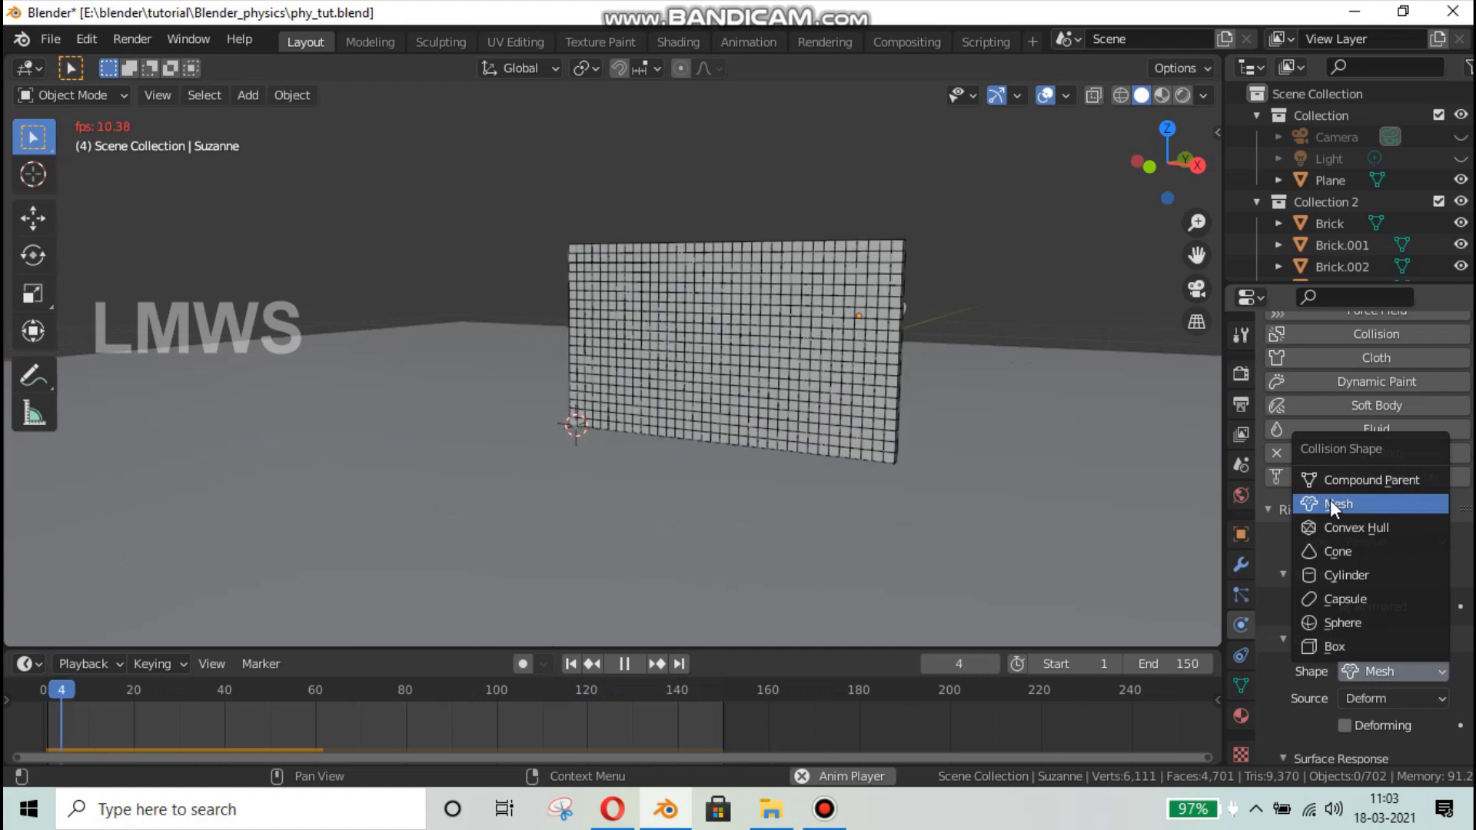
pyautogui.click(992, 292)
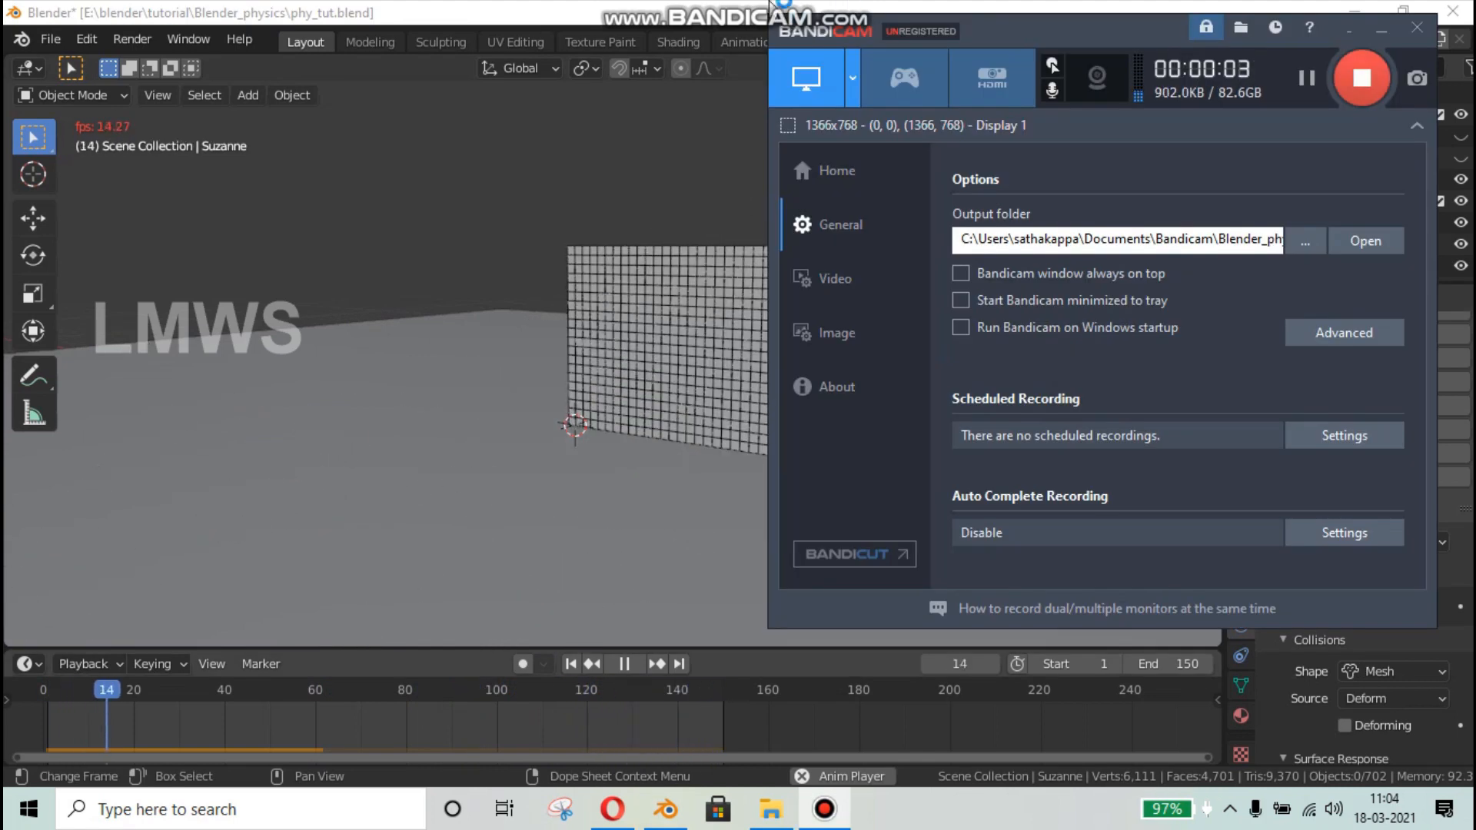
pyautogui.click(769, 2)
pyautogui.moveTo(938, 394); pyautogui.dragTo(885, 404, button='middle')
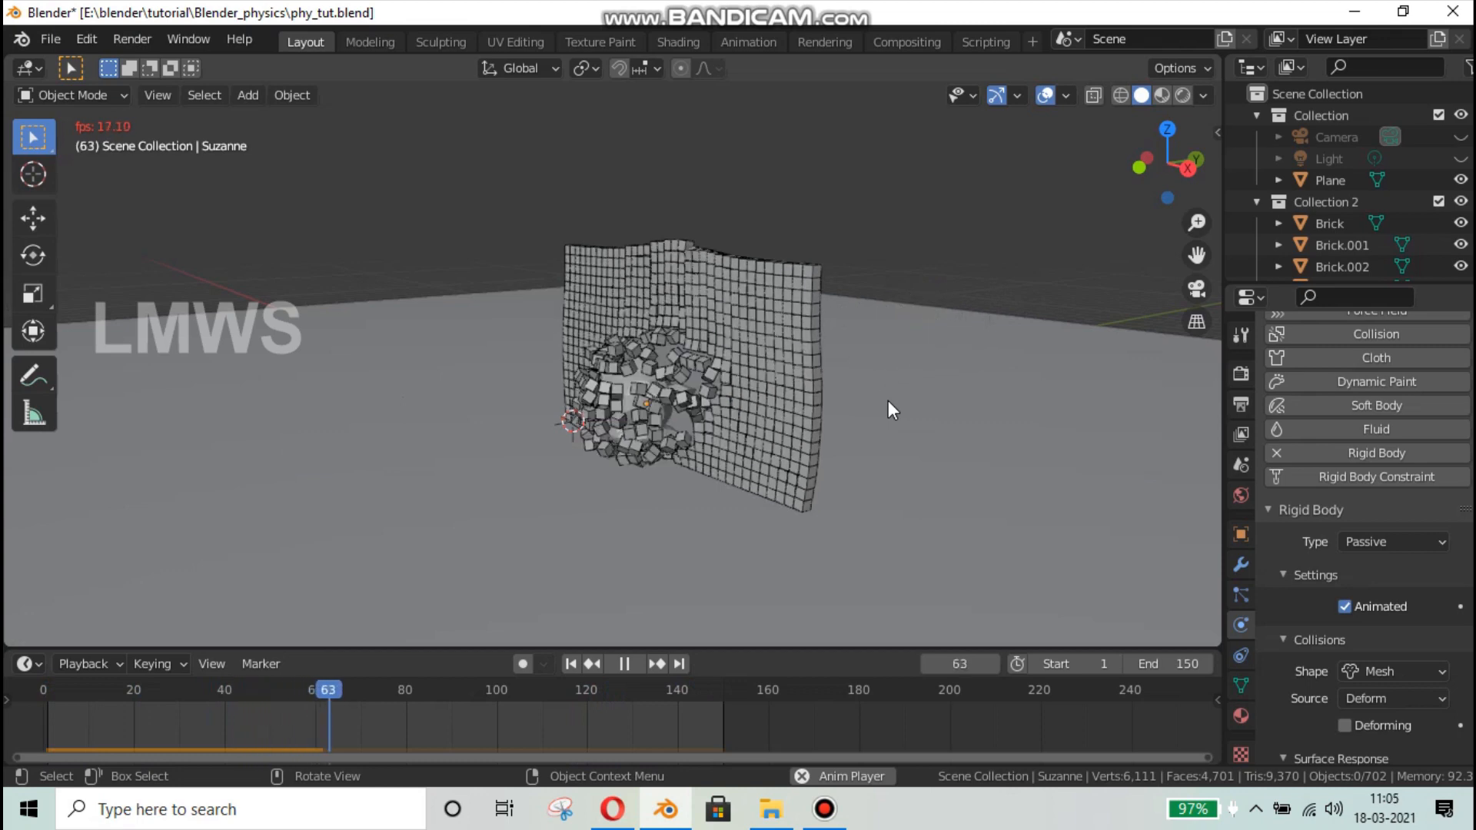
pyautogui.click(824, 809)
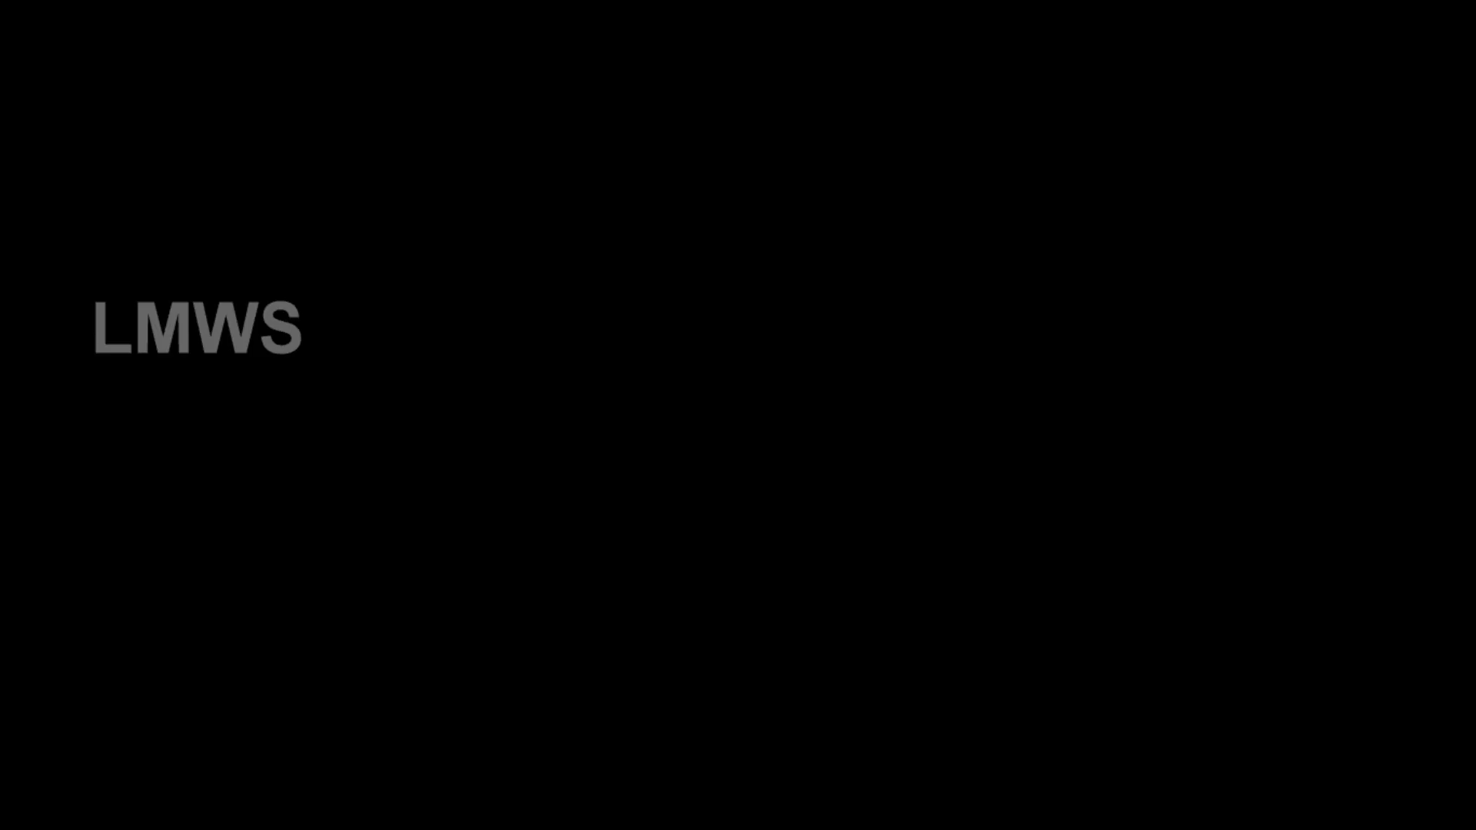